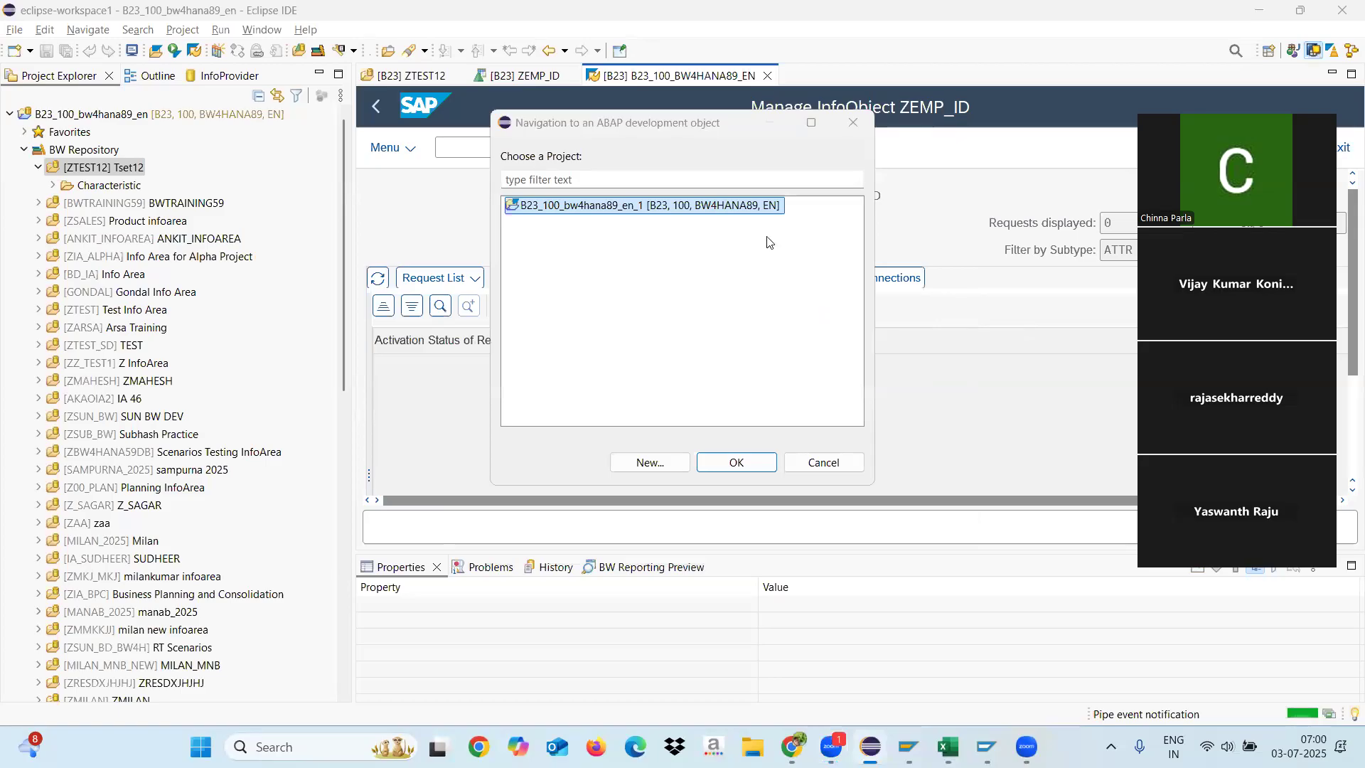
# Step: Try to open the ZEMP_ID master data table in the existing B23 ABAP project
pyautogui.click(713, 460)
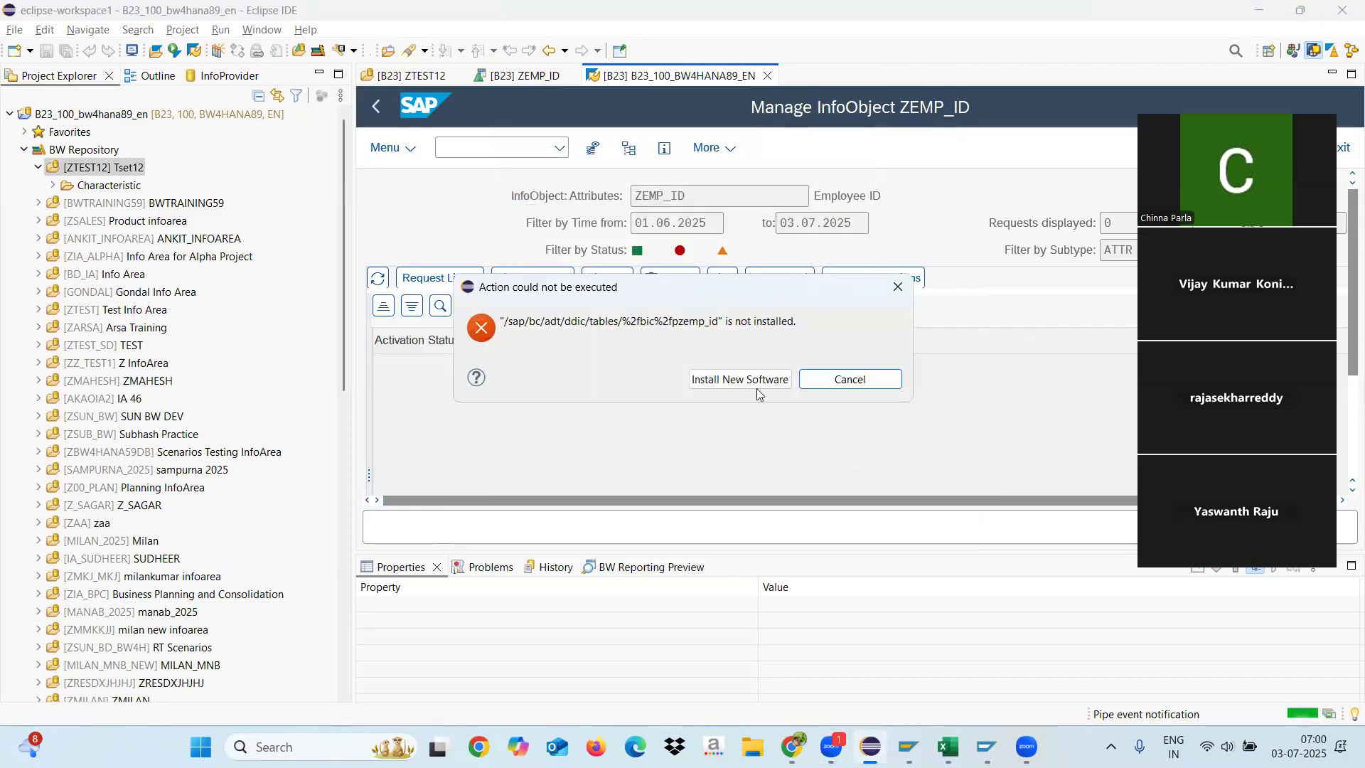
pyautogui.click(850, 379)
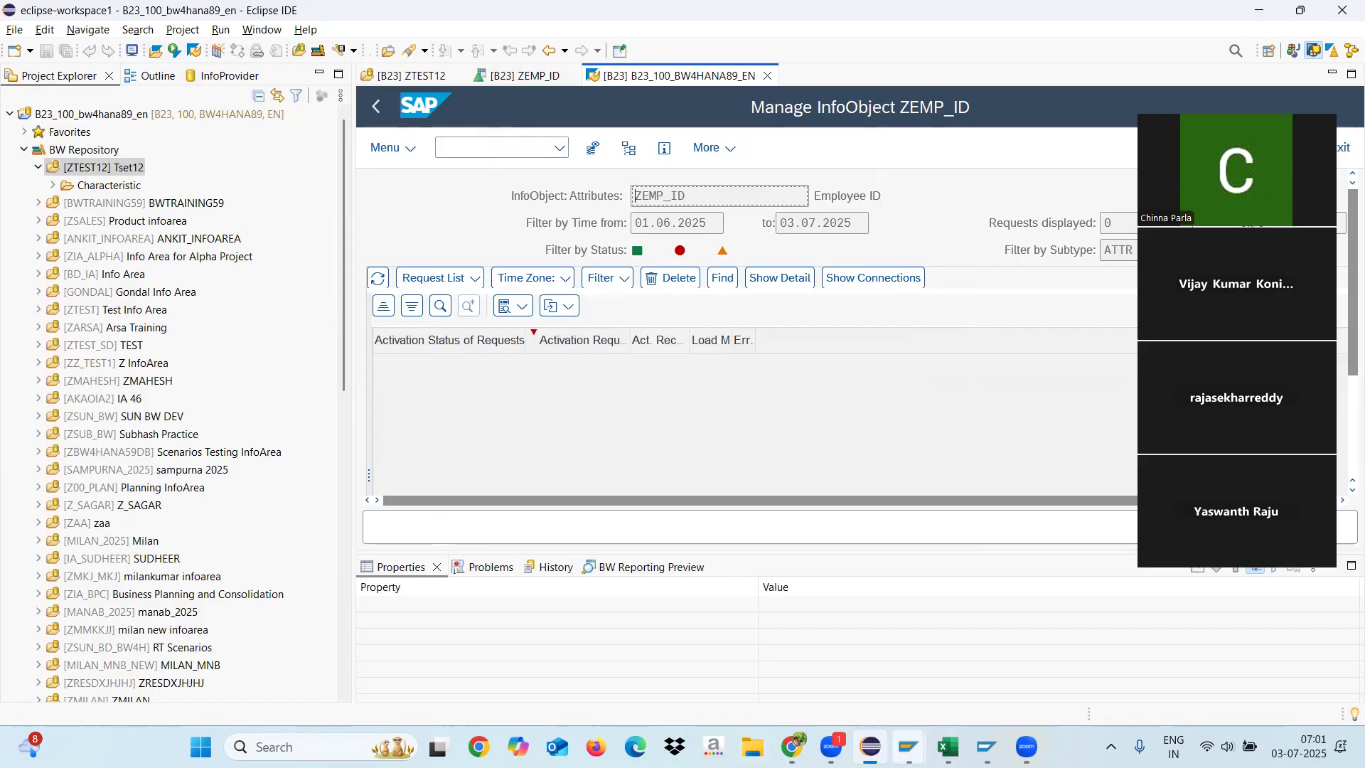
# Step: Try to start transaction SE16 from the Process Chain session in SAP GUI with /nse16
pyautogui.moveTo(909, 746)
pyautogui.click(918, 672)
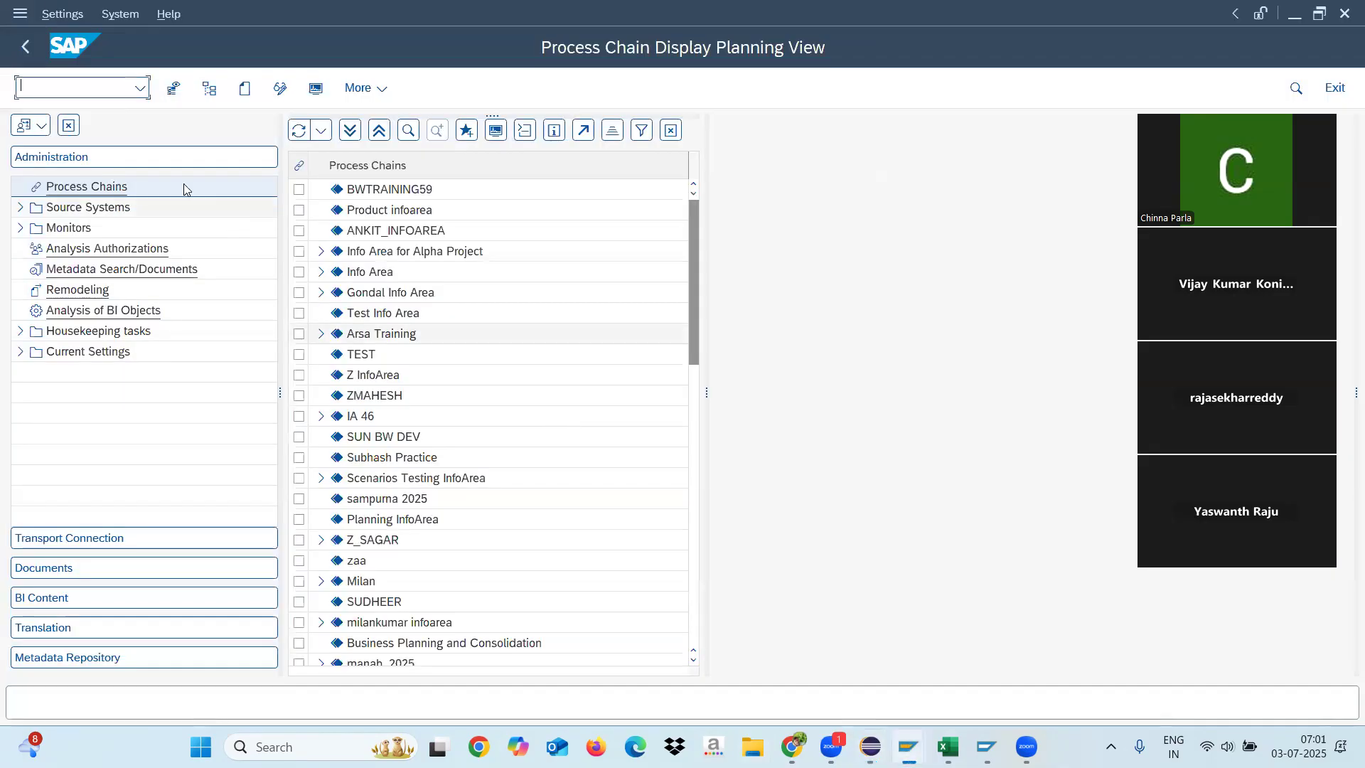
pyautogui.write('/nse16')
pyautogui.press('Return')
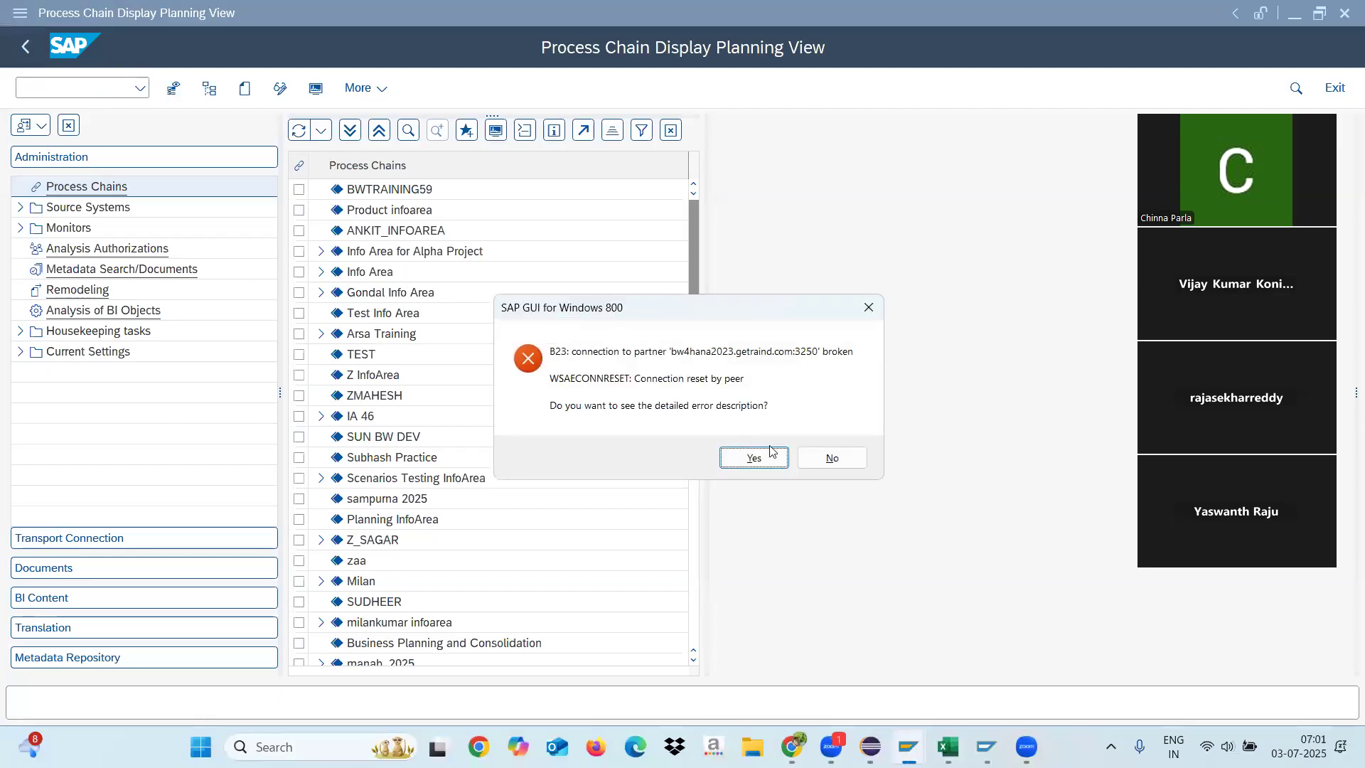
pyautogui.click(832, 458)
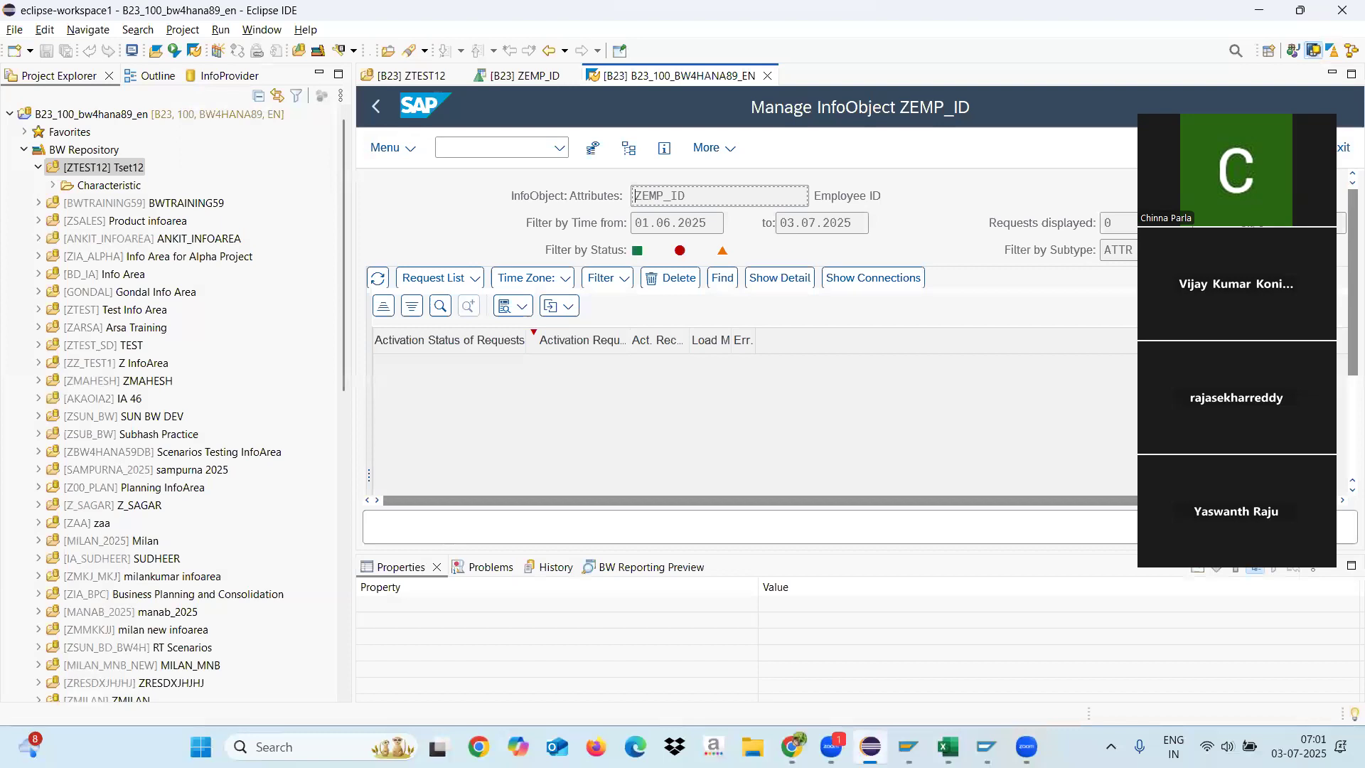
# Step: Switch to the ABAP Dictionary session in SAP GUI and display database table /BIC/PZEMP_ID
pyautogui.click(909, 746)
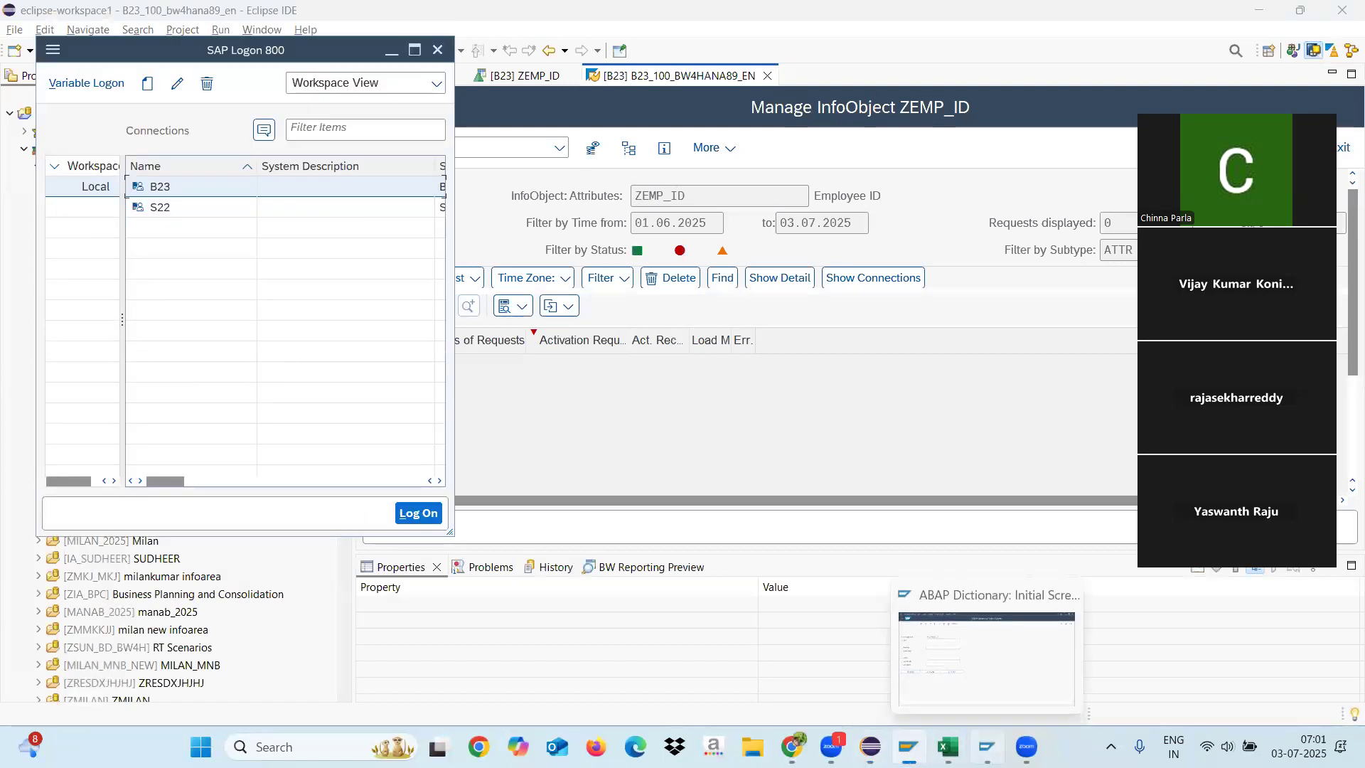
pyautogui.click(986, 747)
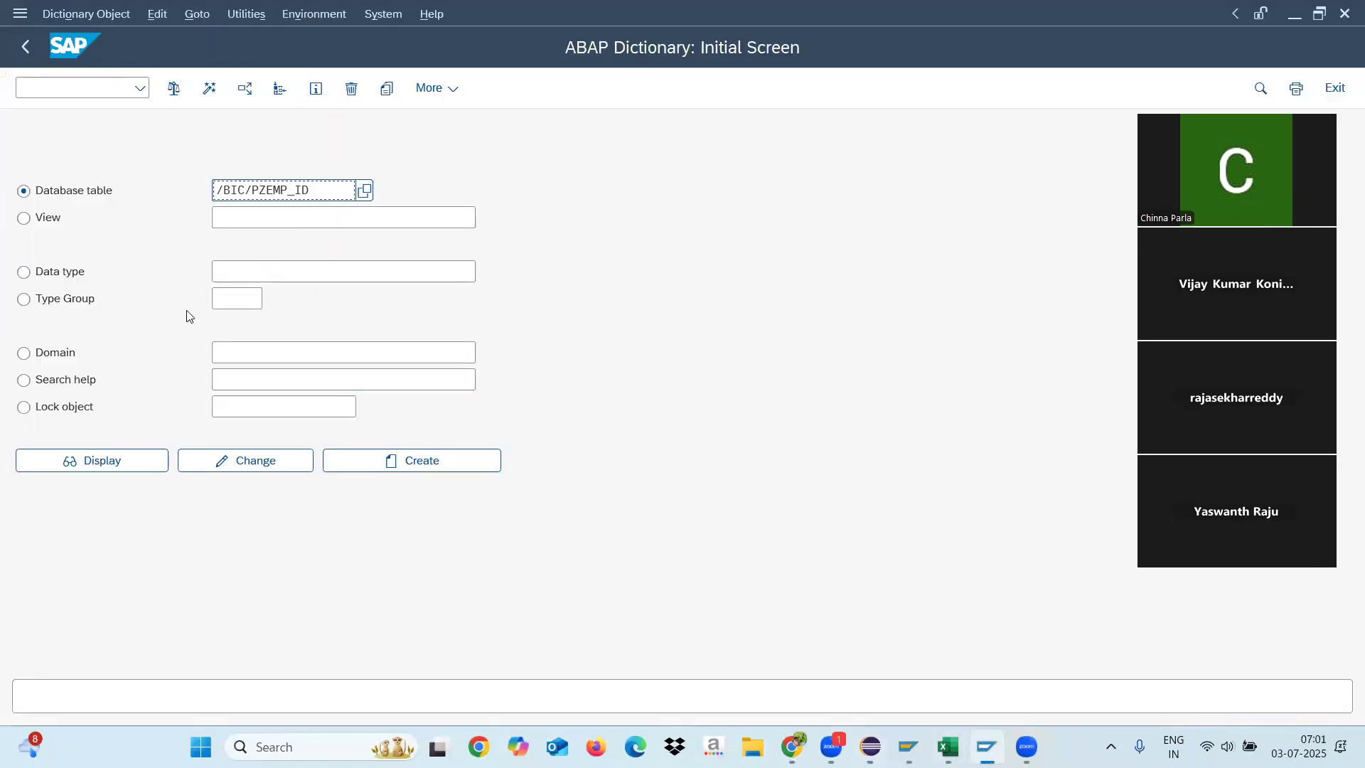
pyautogui.click(149, 463)
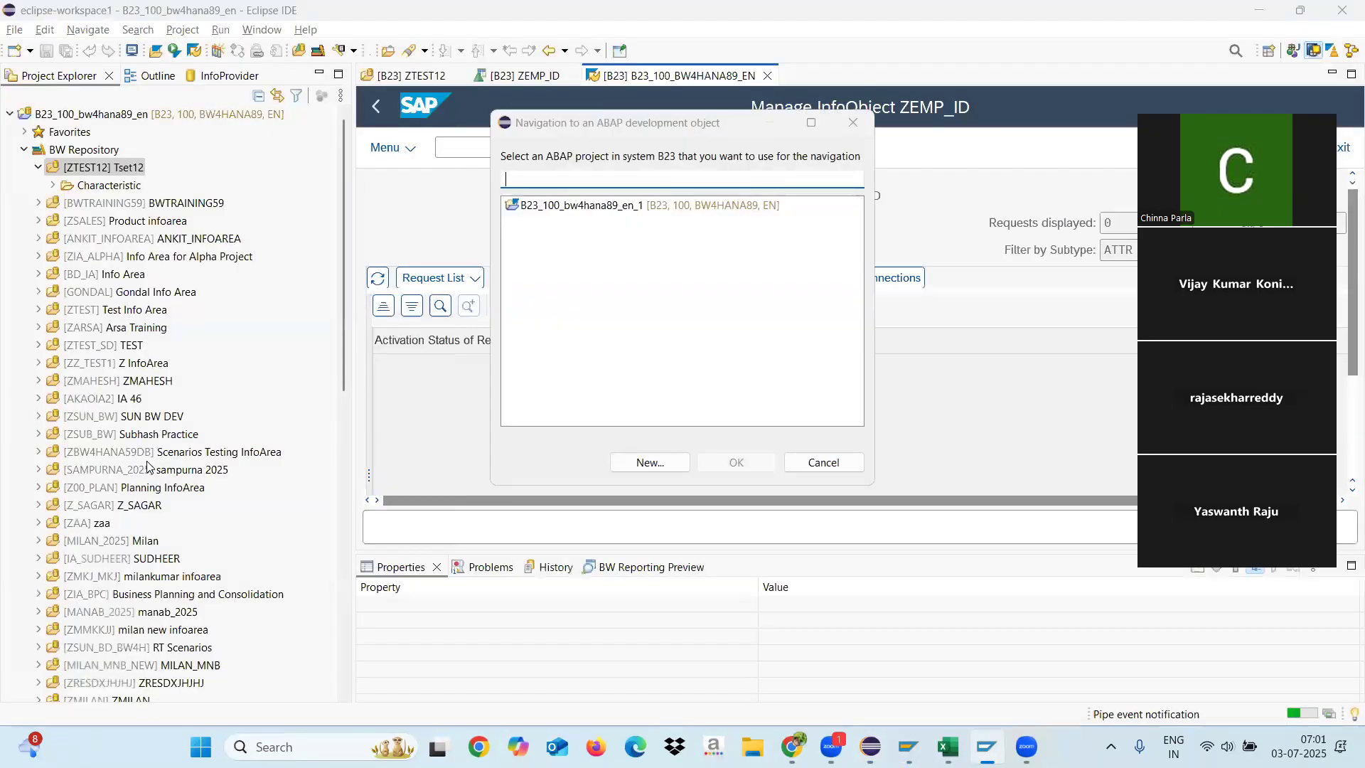
# Step: Start a new ABAP project for the table navigation, using the B23 system connection
pyautogui.click(563, 206)
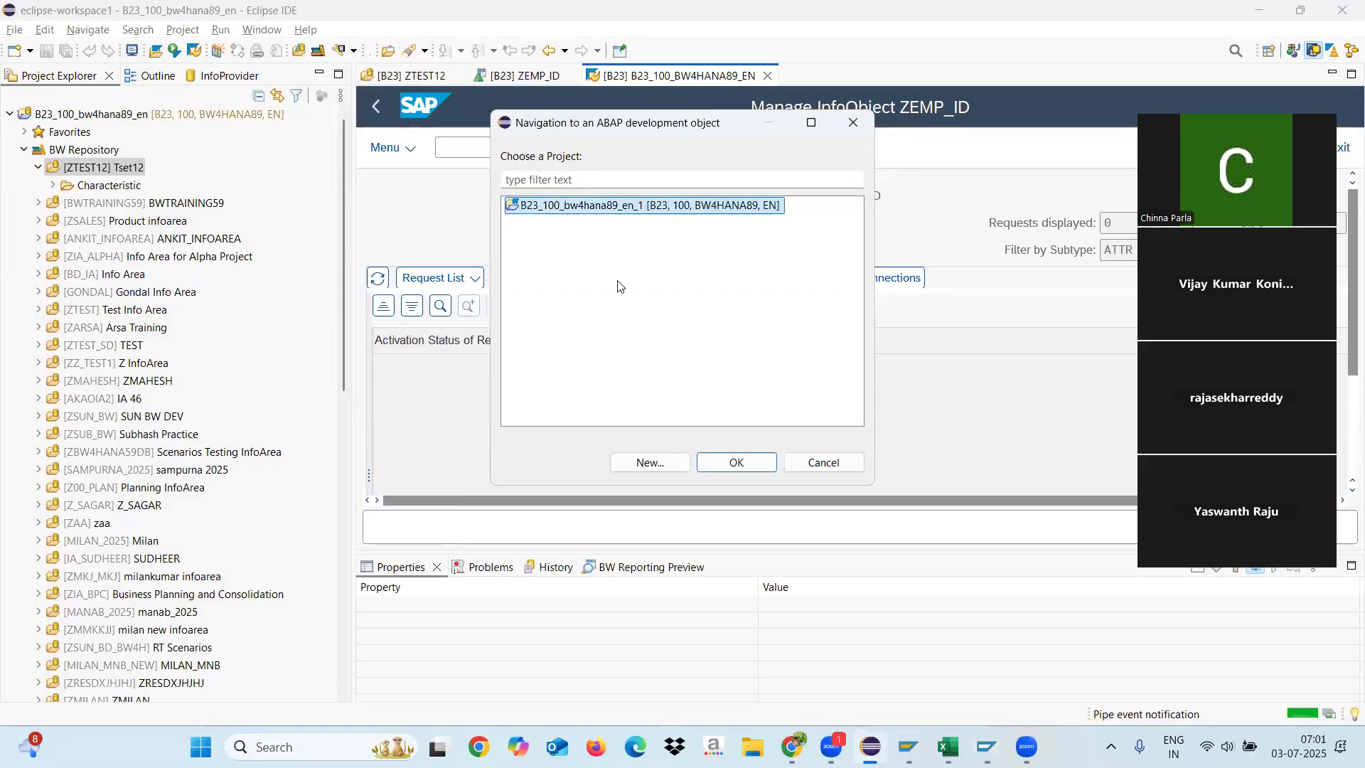
pyautogui.click(655, 463)
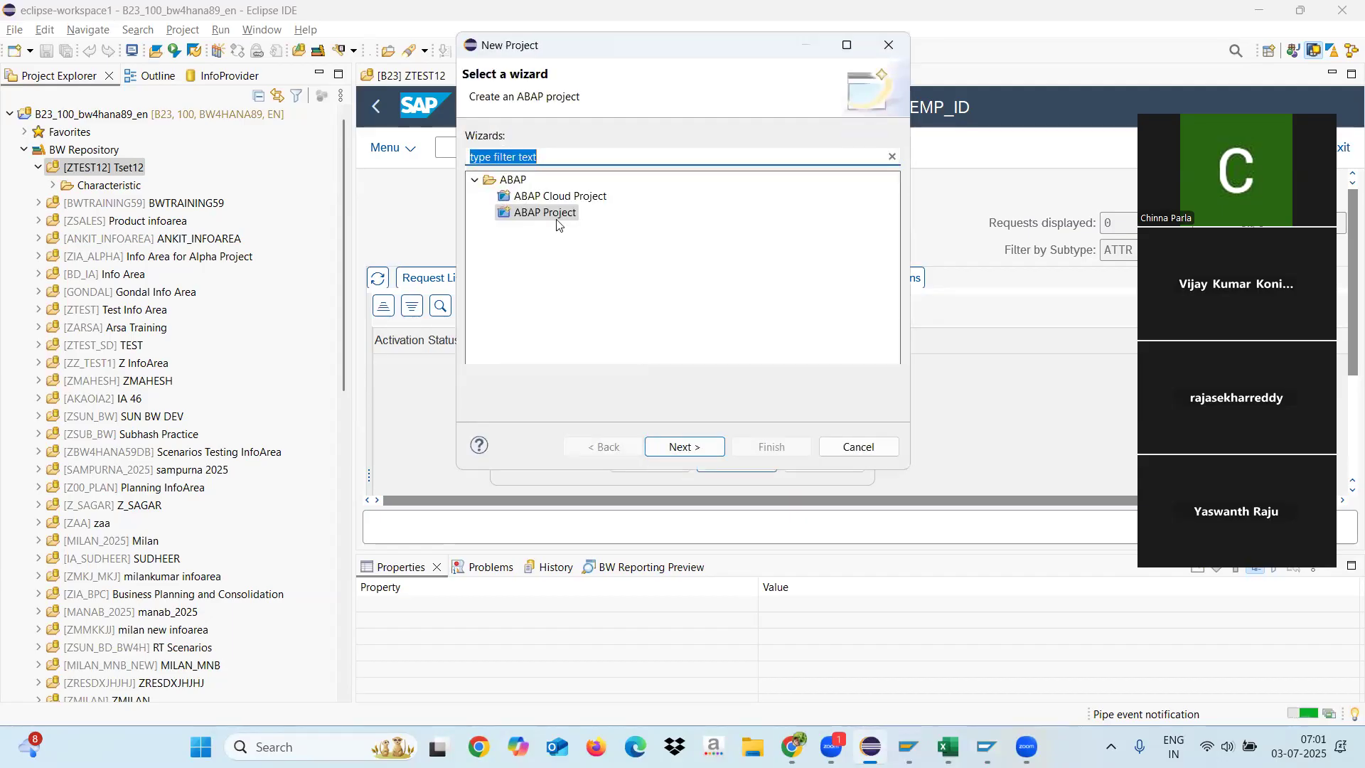
pyautogui.click(687, 447)
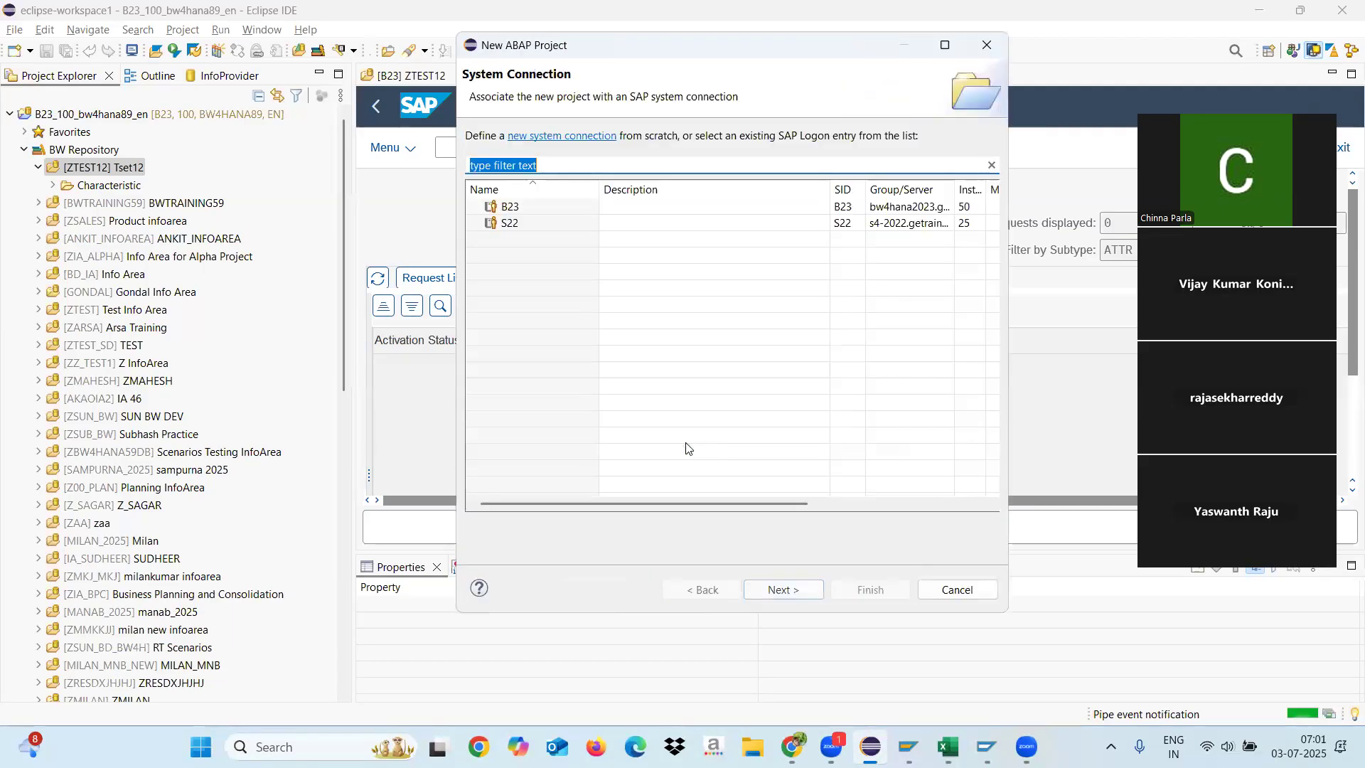
pyautogui.click(519, 213)
pyautogui.click(772, 592)
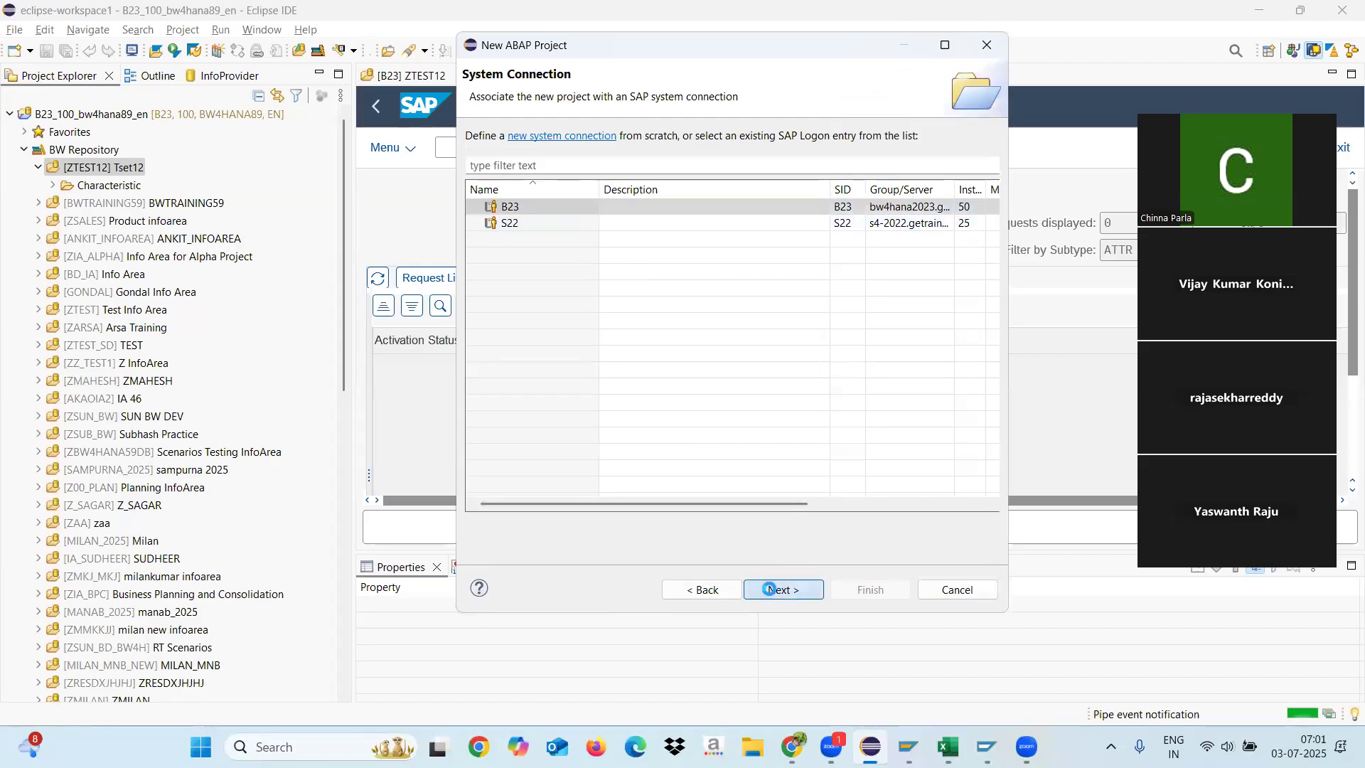
pyautogui.click(772, 591)
pyautogui.click(782, 596)
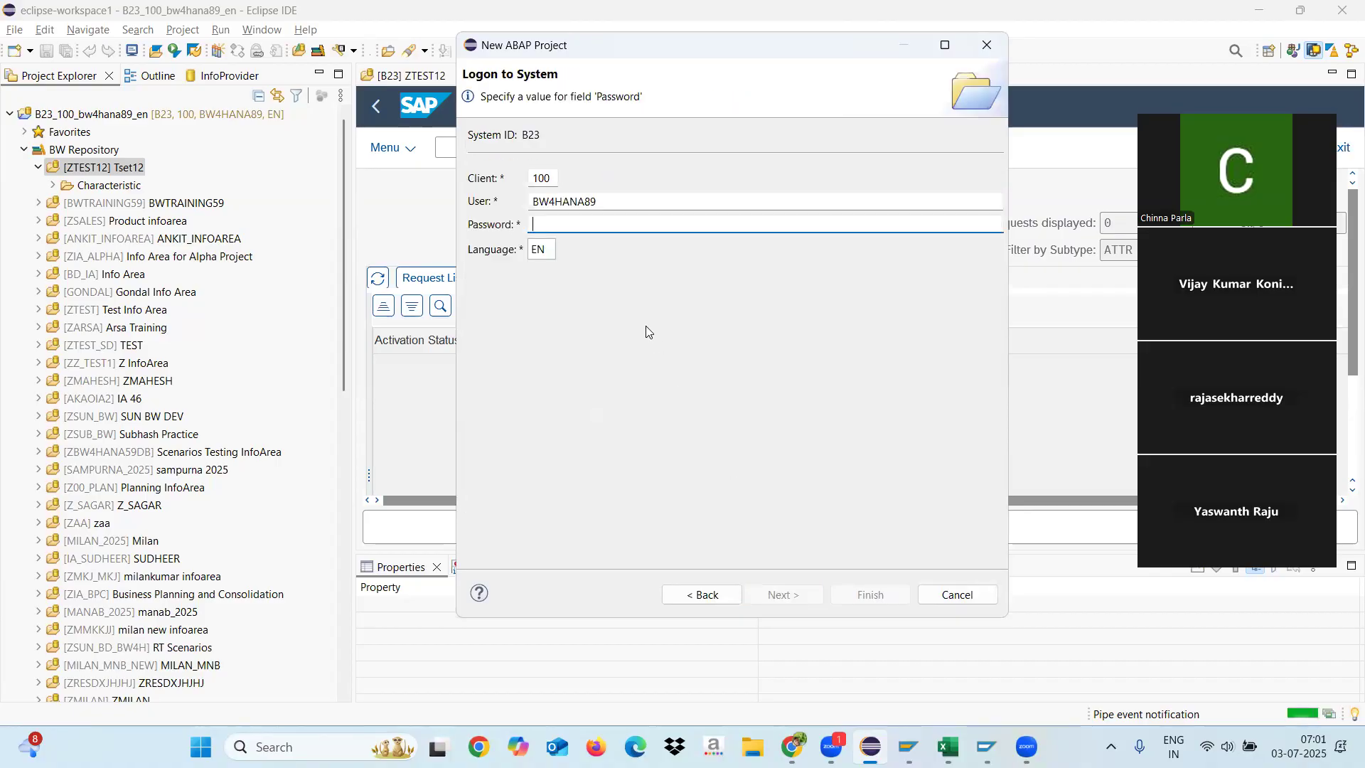
# Step: Enter the system logon password, finish creating the ABAP project and open the ABAP perspective
pyautogui.write('•••••')
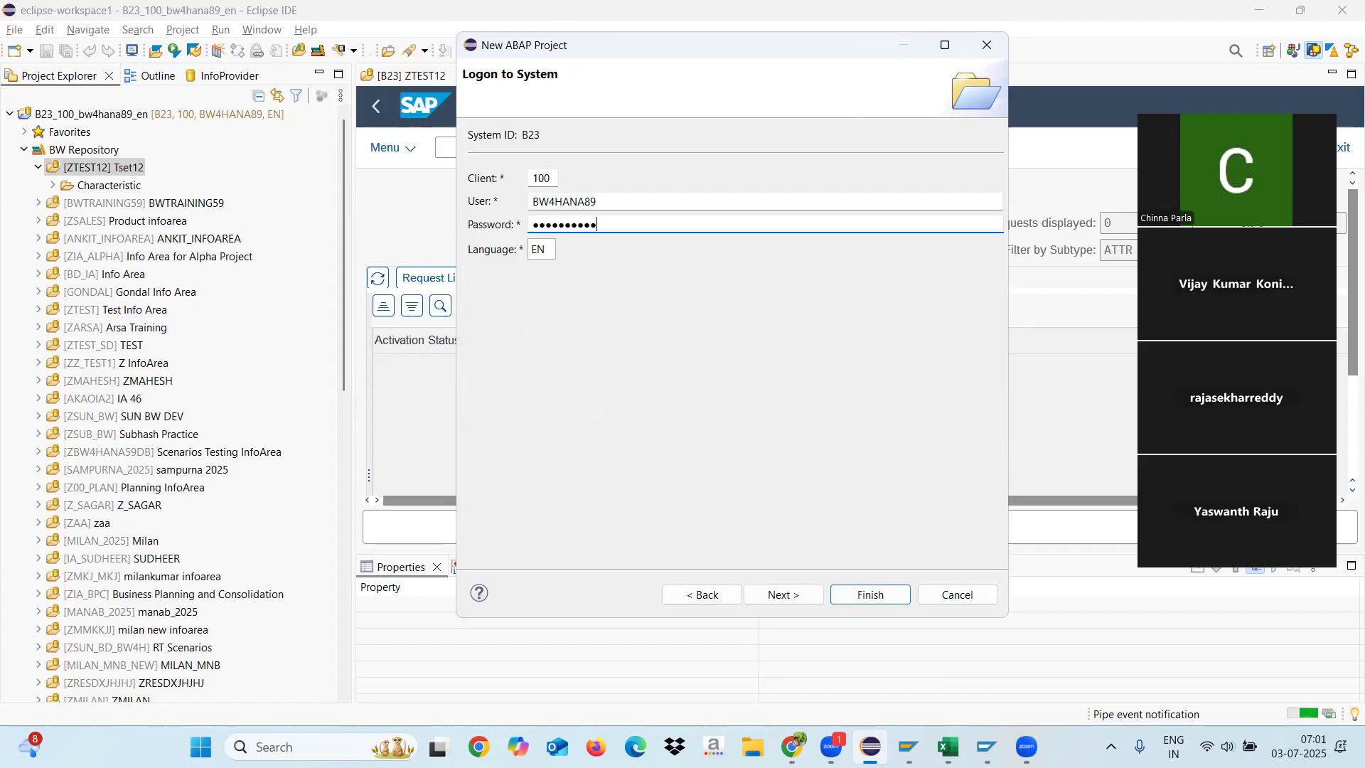
pyautogui.click(870, 595)
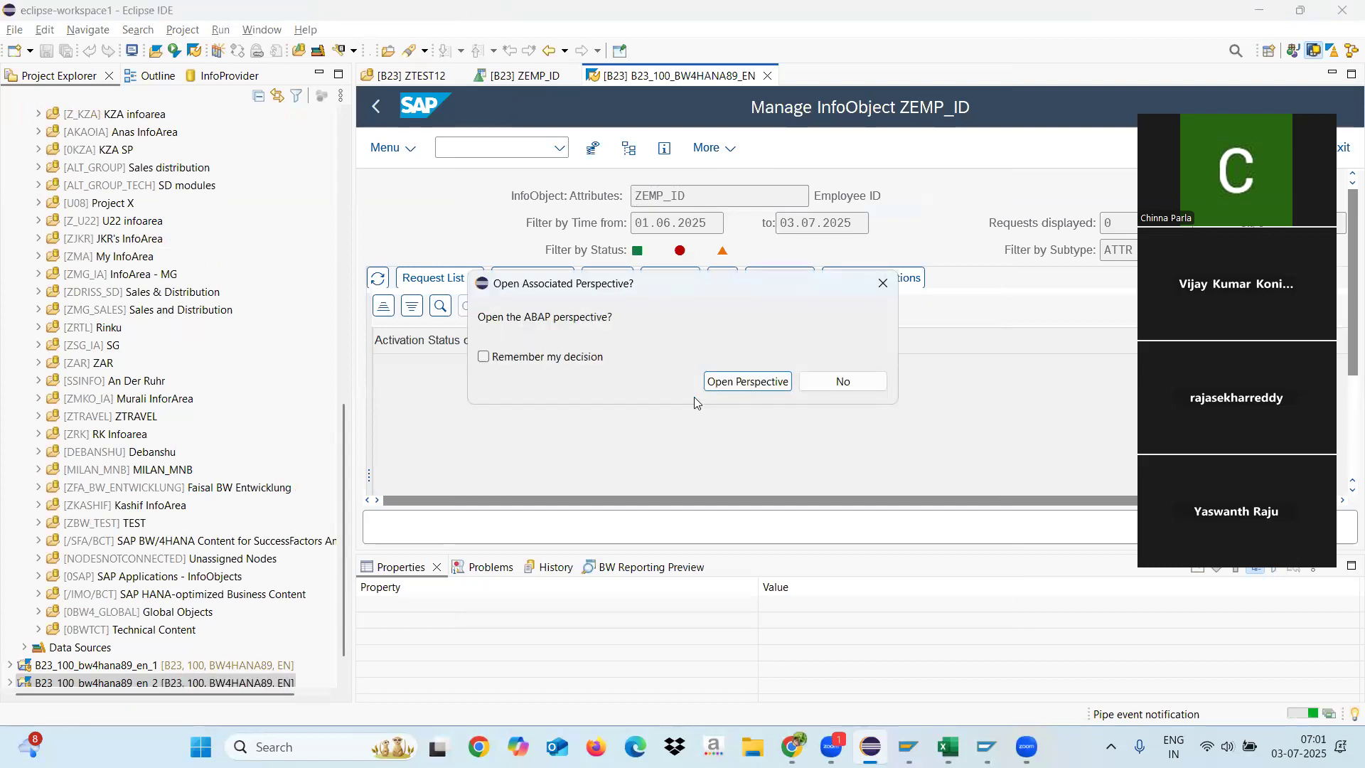
pyautogui.click(740, 382)
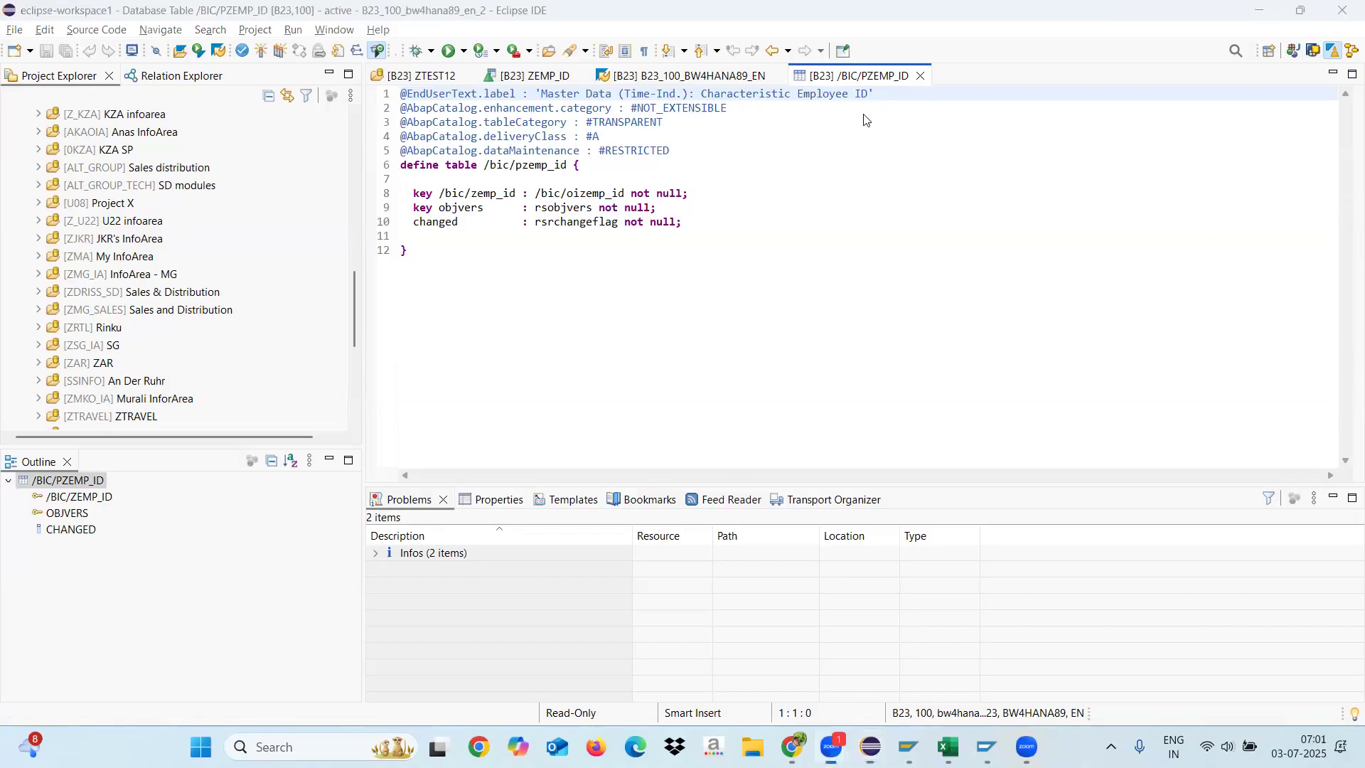
# Step: Close the /BIC/PZEMP_ID table definition and open a new embedded SAP GUI session for the B23 project
pyautogui.click(920, 76)
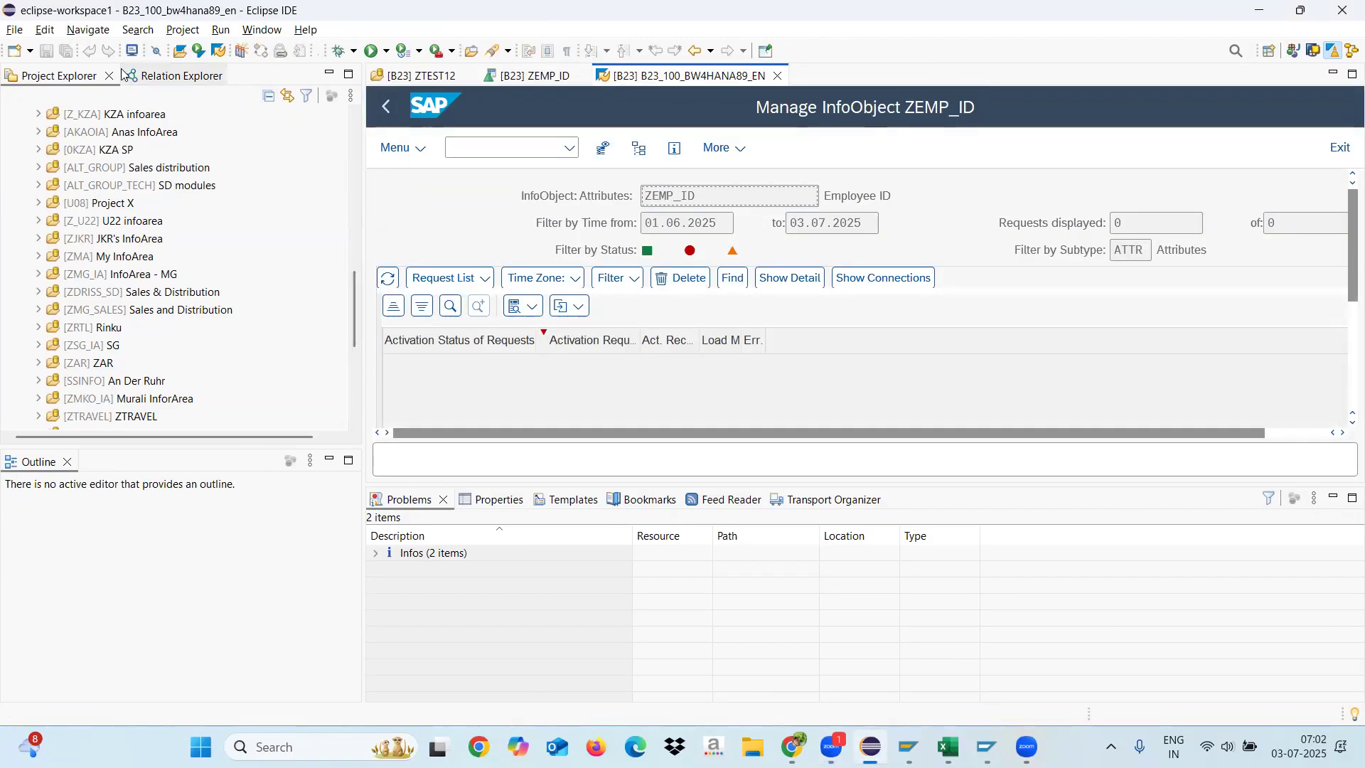
pyautogui.click(220, 51)
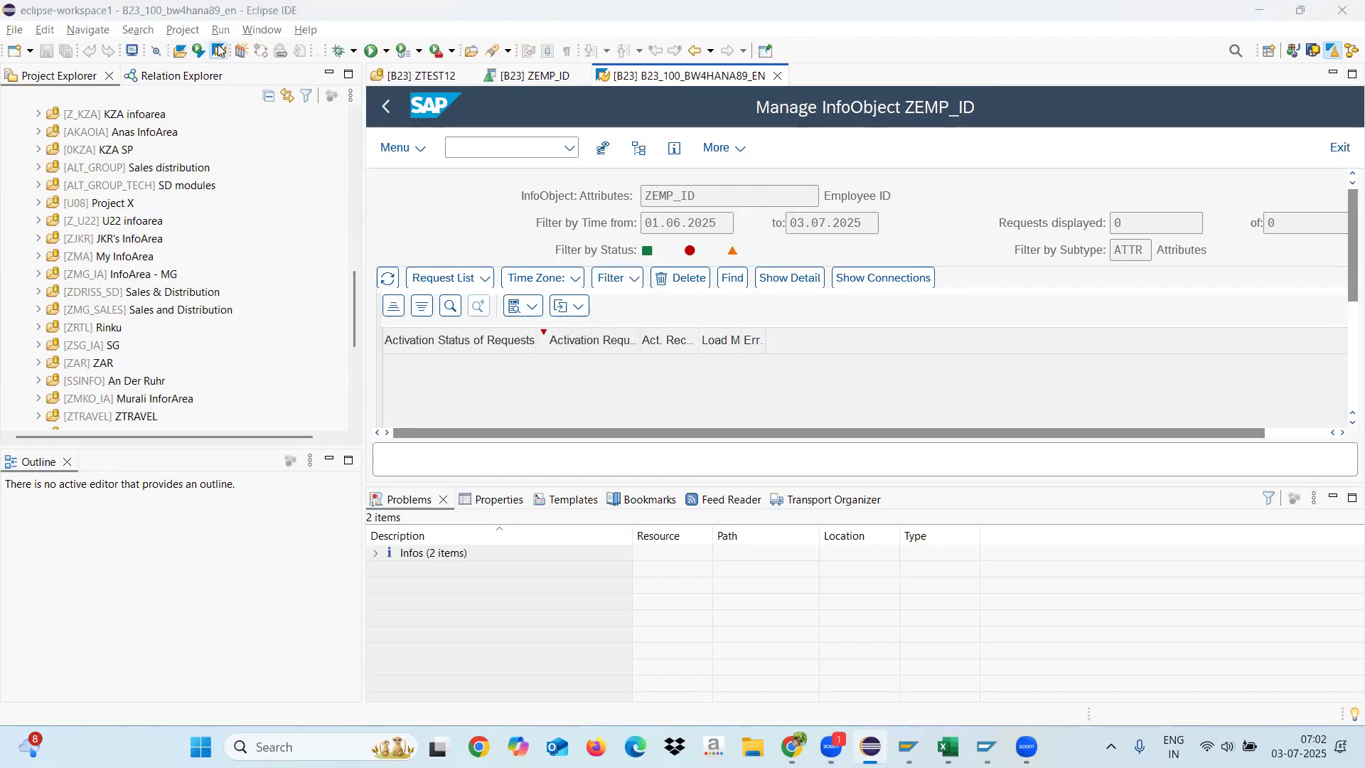
pyautogui.click(760, 422)
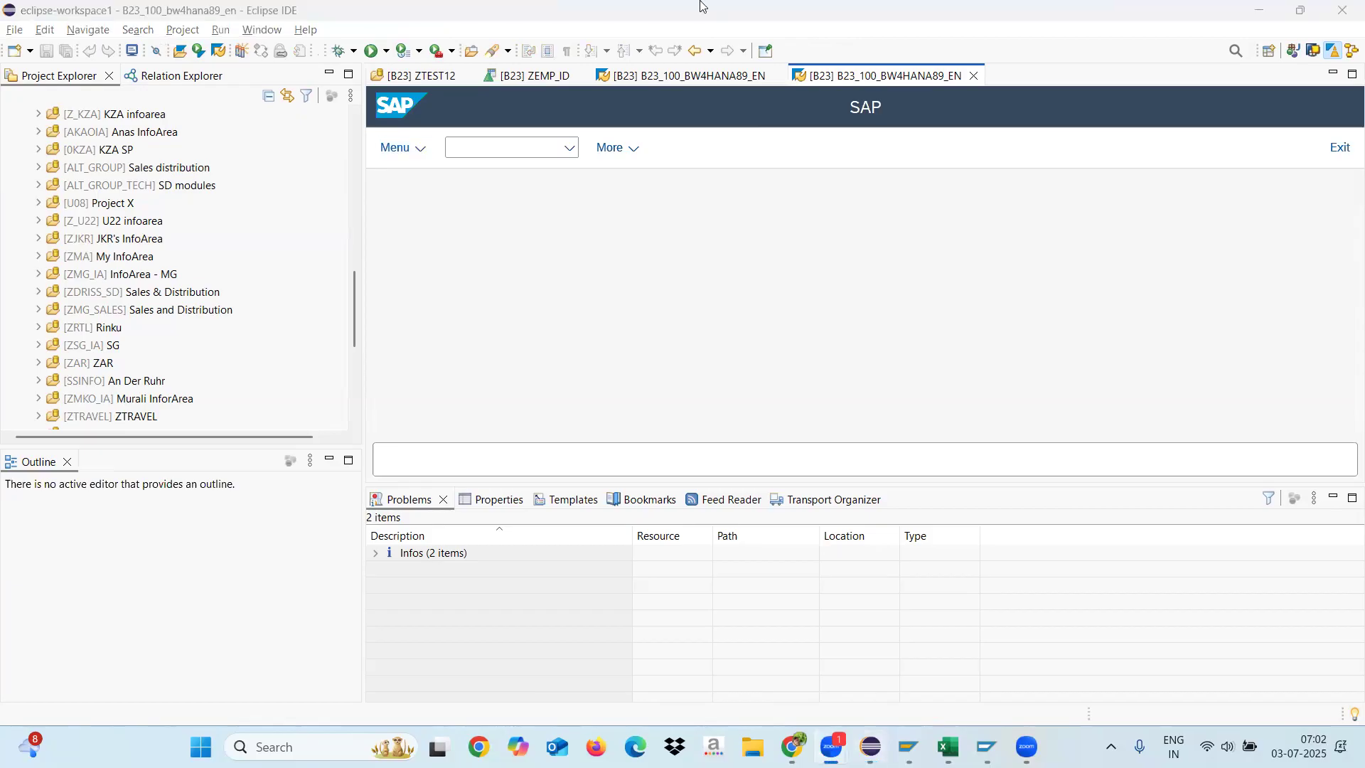
# Step: Run transaction SE16 and display the contents of table /BIC/PZEMP_ID without any selection restrictions
pyautogui.click(506, 151)
pyautogui.click(484, 151)
pyautogui.write('se16')
pyautogui.press('Return')
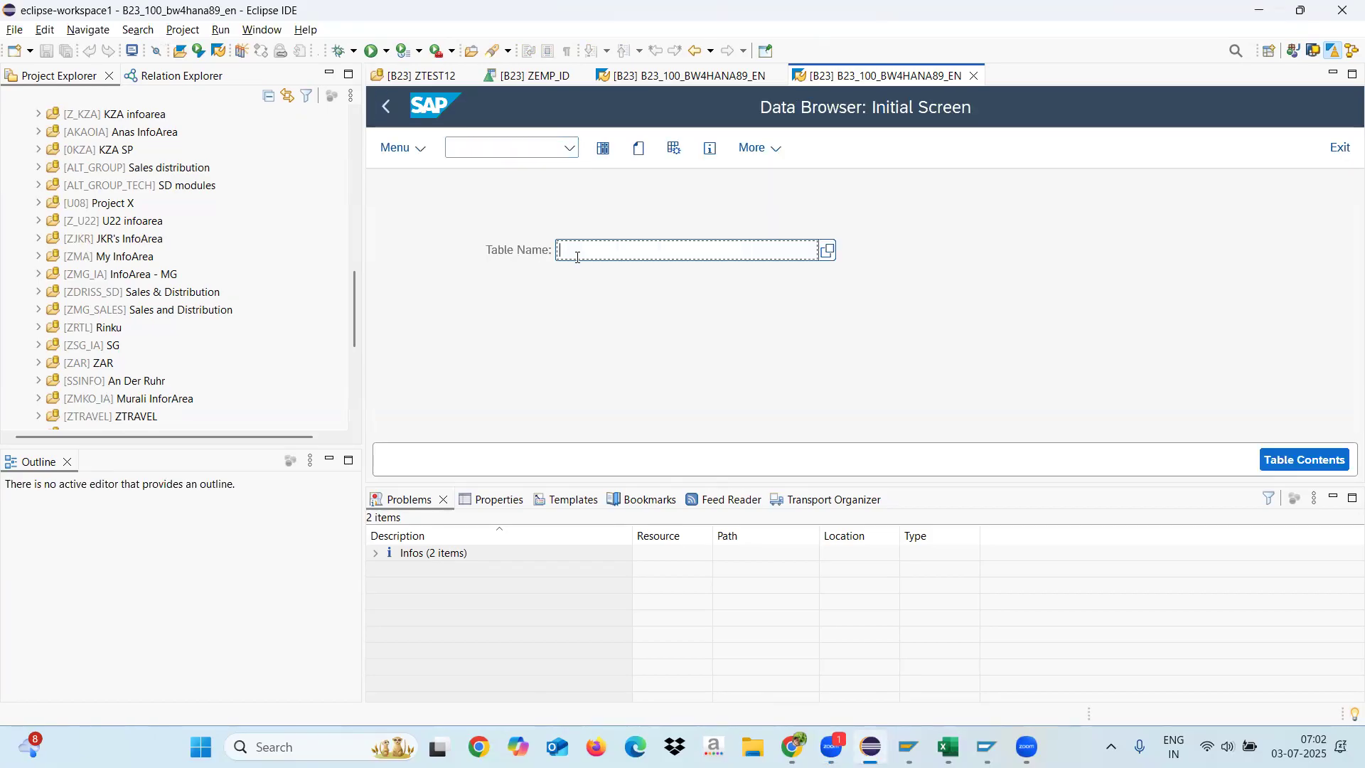
pyautogui.write('/BIC/PZEMP_ID')
pyautogui.click(606, 149)
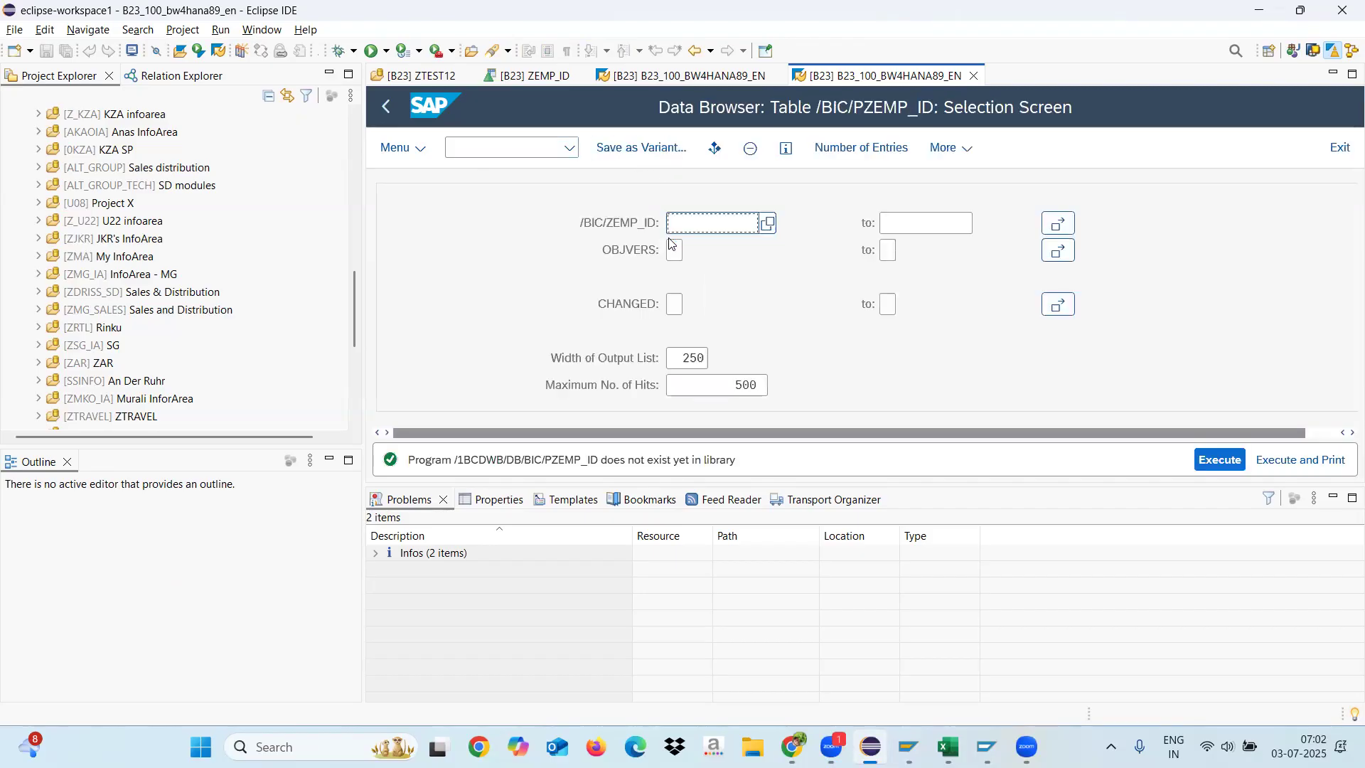
pyautogui.click(1221, 460)
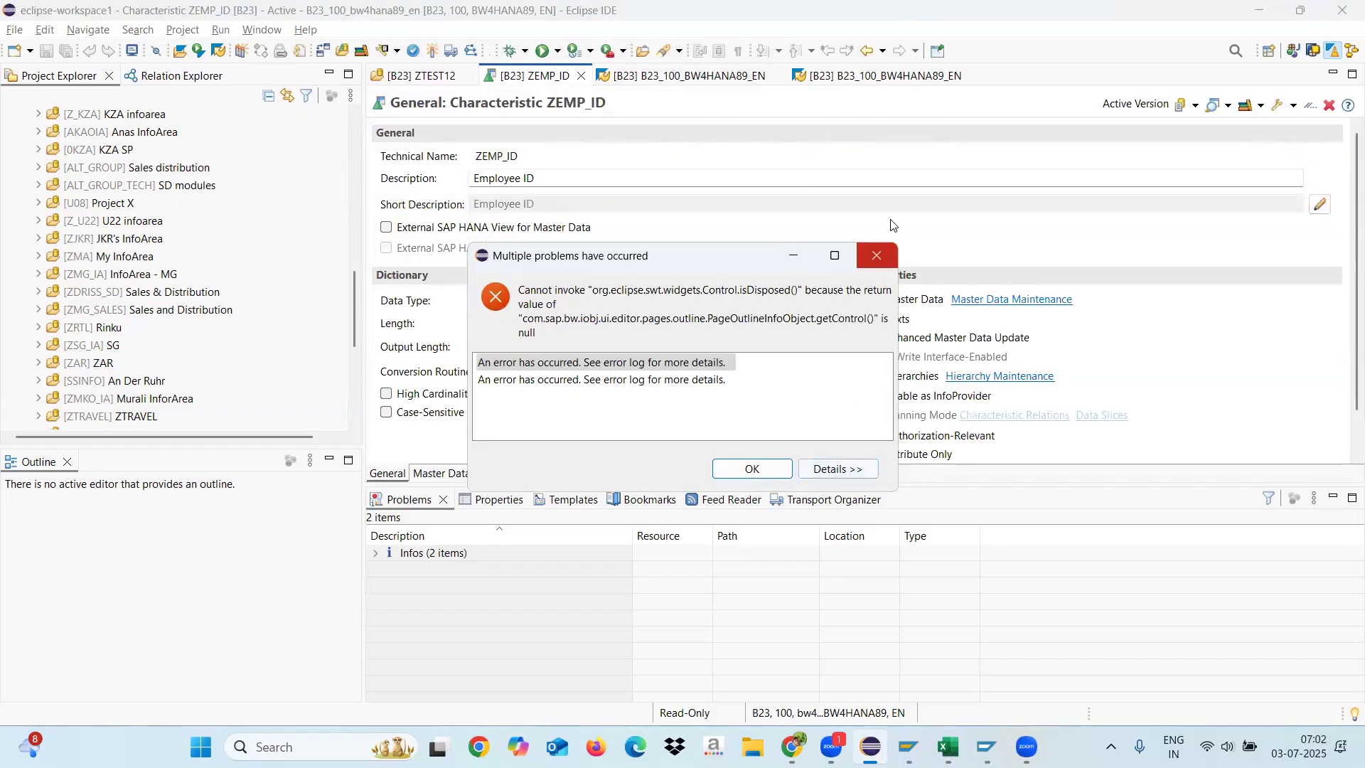
# Step: Show the DDIC properties of characteristic ZEMP_ID and copy the text table name /BIC/TZEMP_ID
pyautogui.click(876, 260)
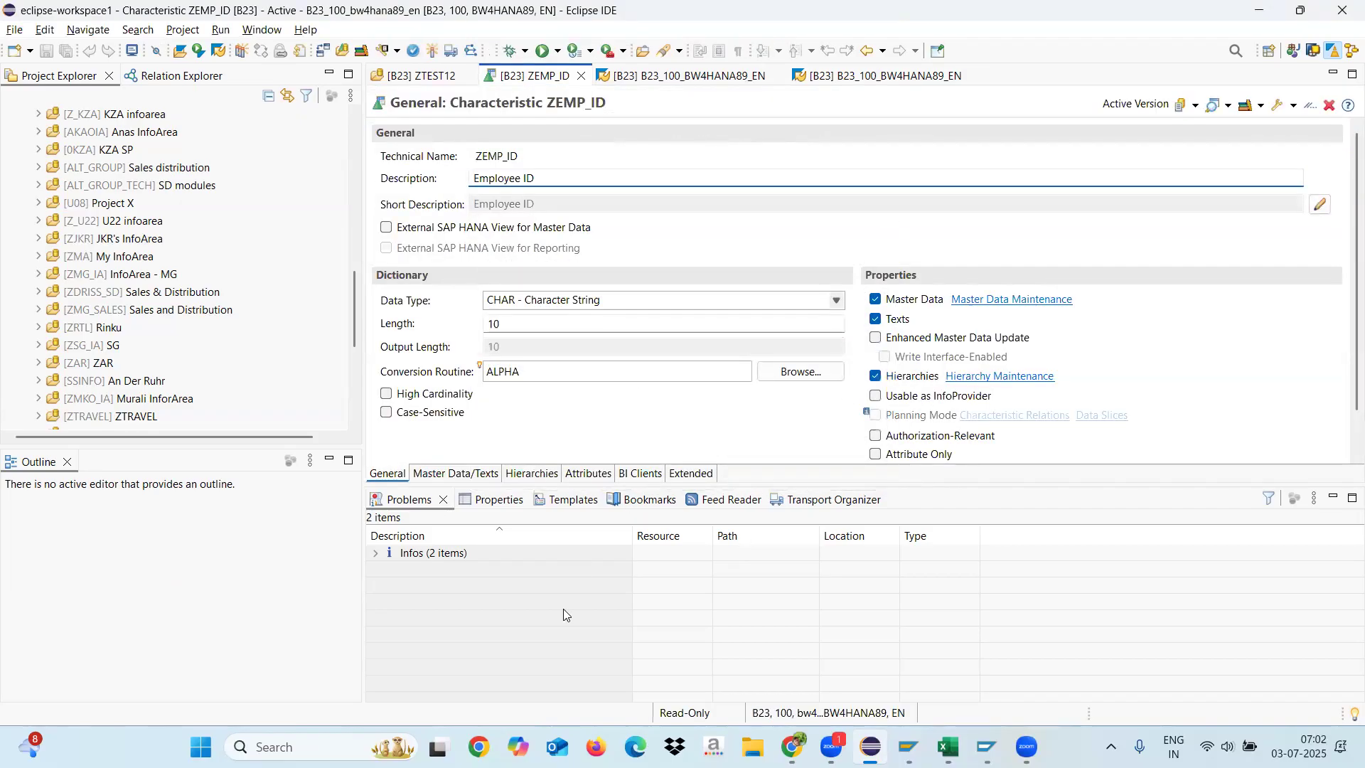
pyautogui.click(498, 502)
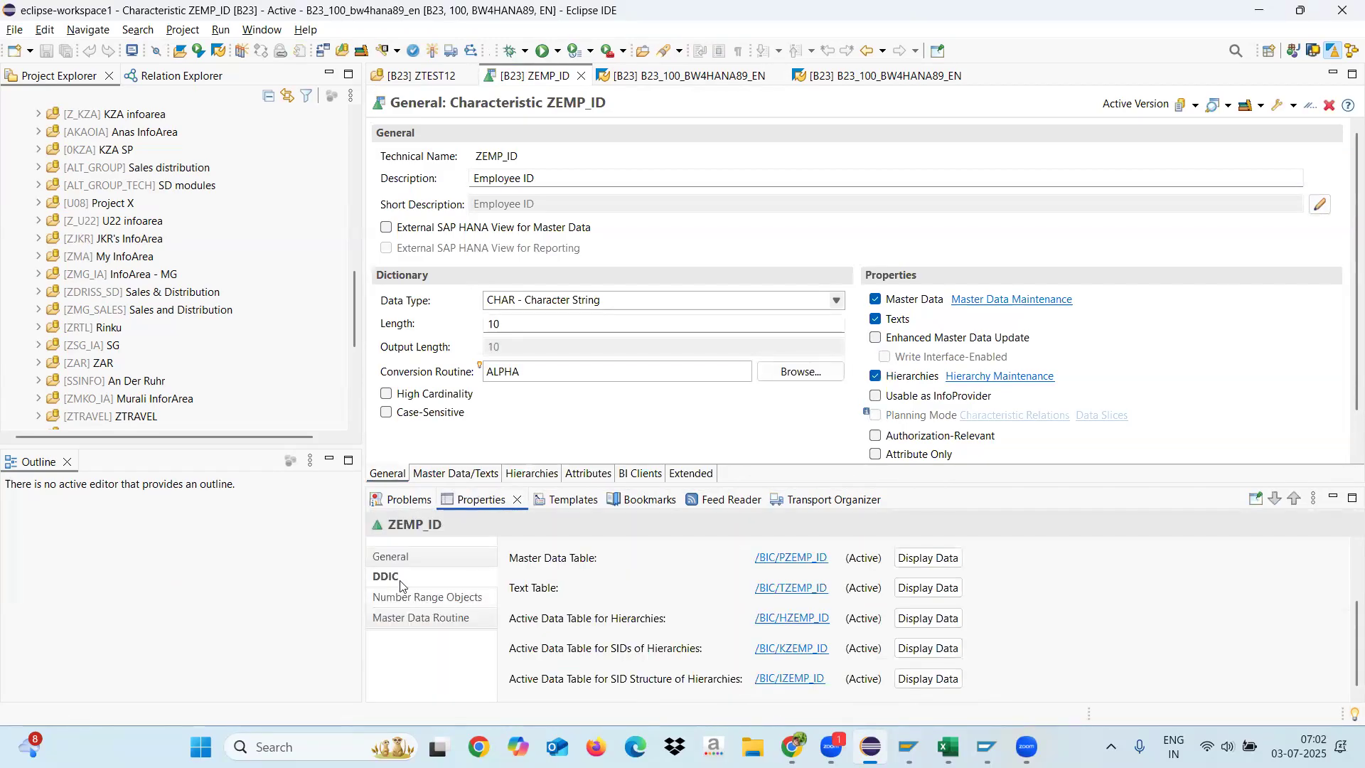
pyautogui.rightClick(811, 593)
pyautogui.click(855, 603)
# Step: Return to the Data Browser and query the contents of text table /BIC/TZEMP_ID without selection restrictions
pyautogui.click(875, 80)
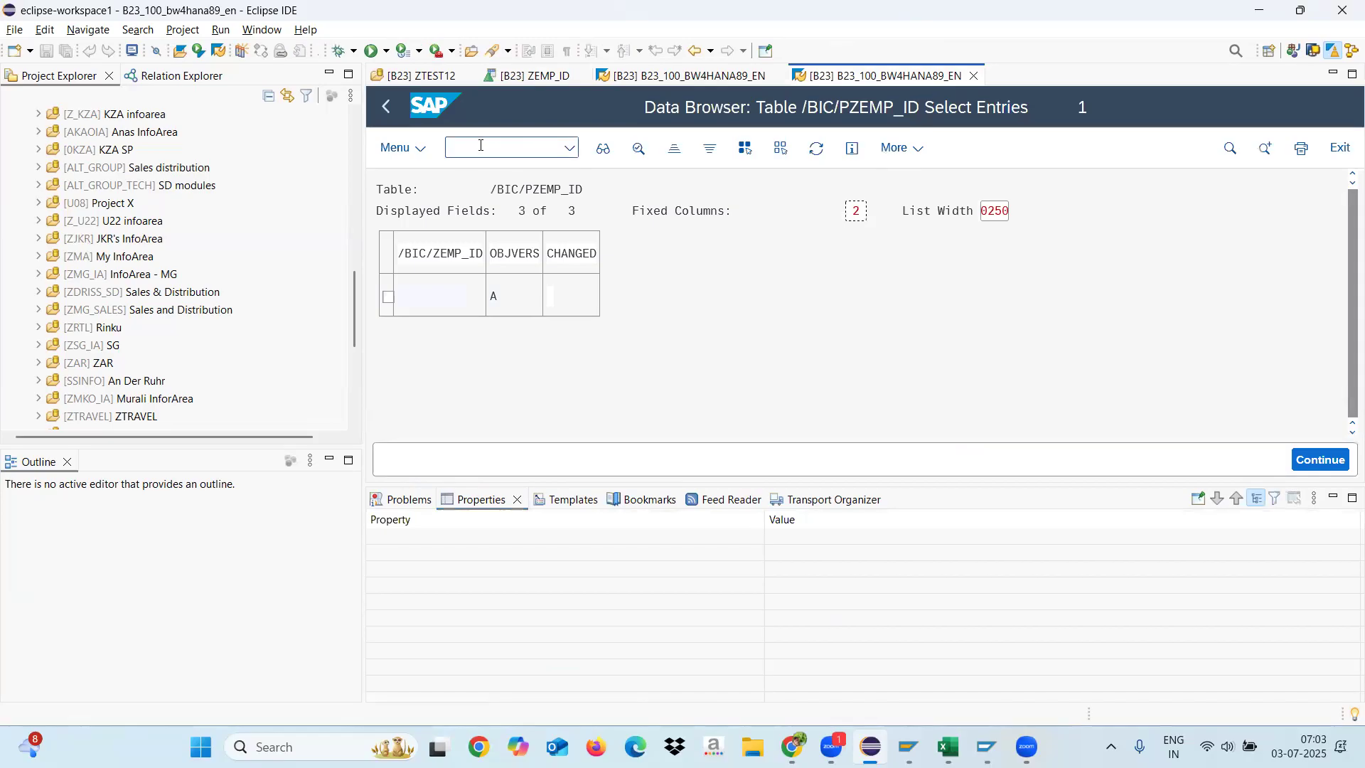
pyautogui.click(385, 107)
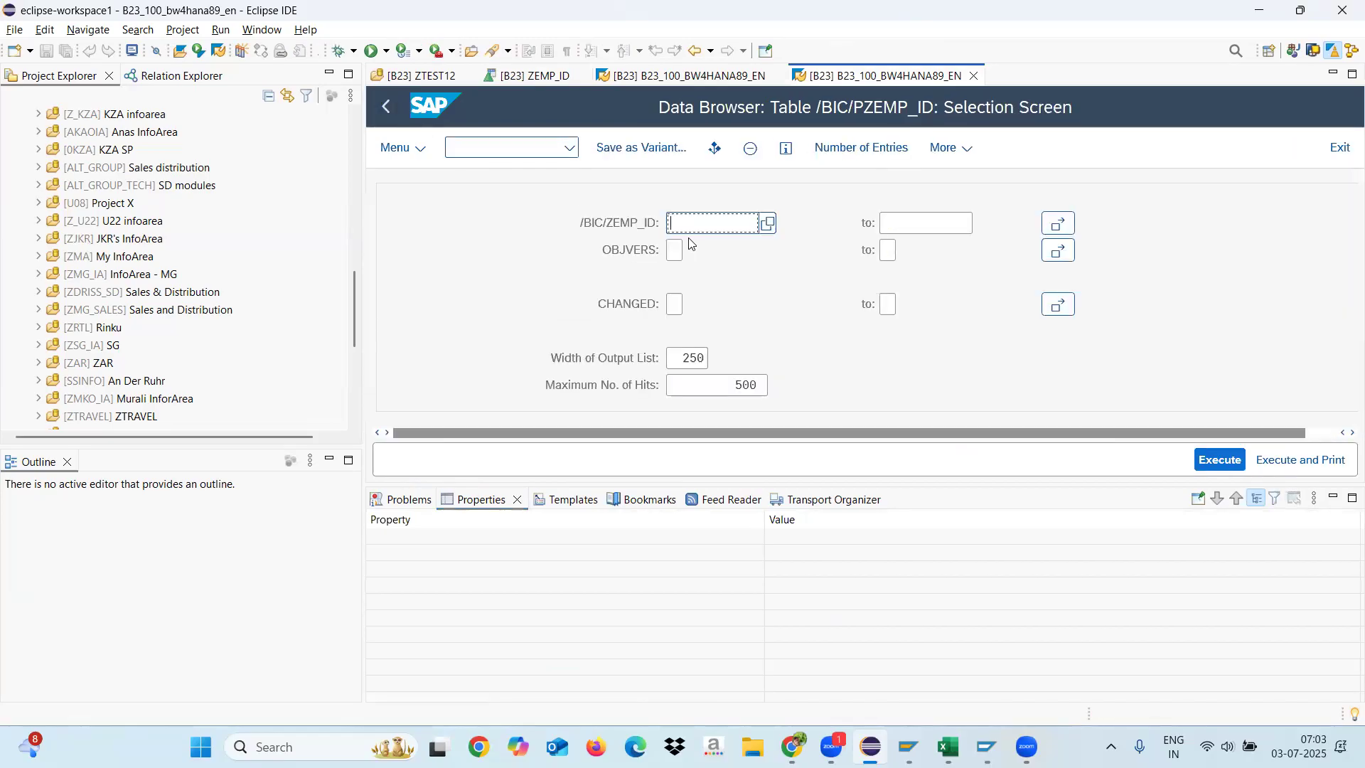
pyautogui.click(383, 110)
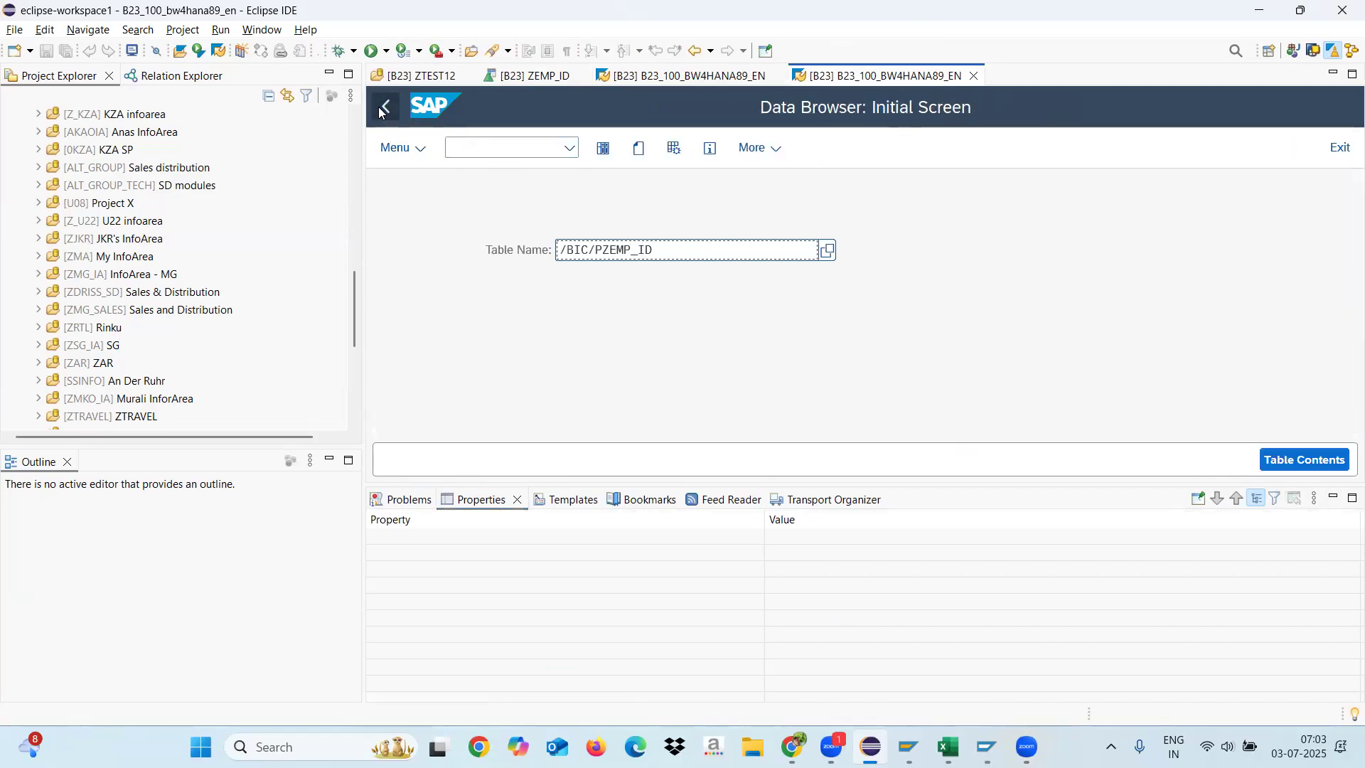
pyautogui.moveTo(591, 244); pyautogui.dragTo(524, 242)
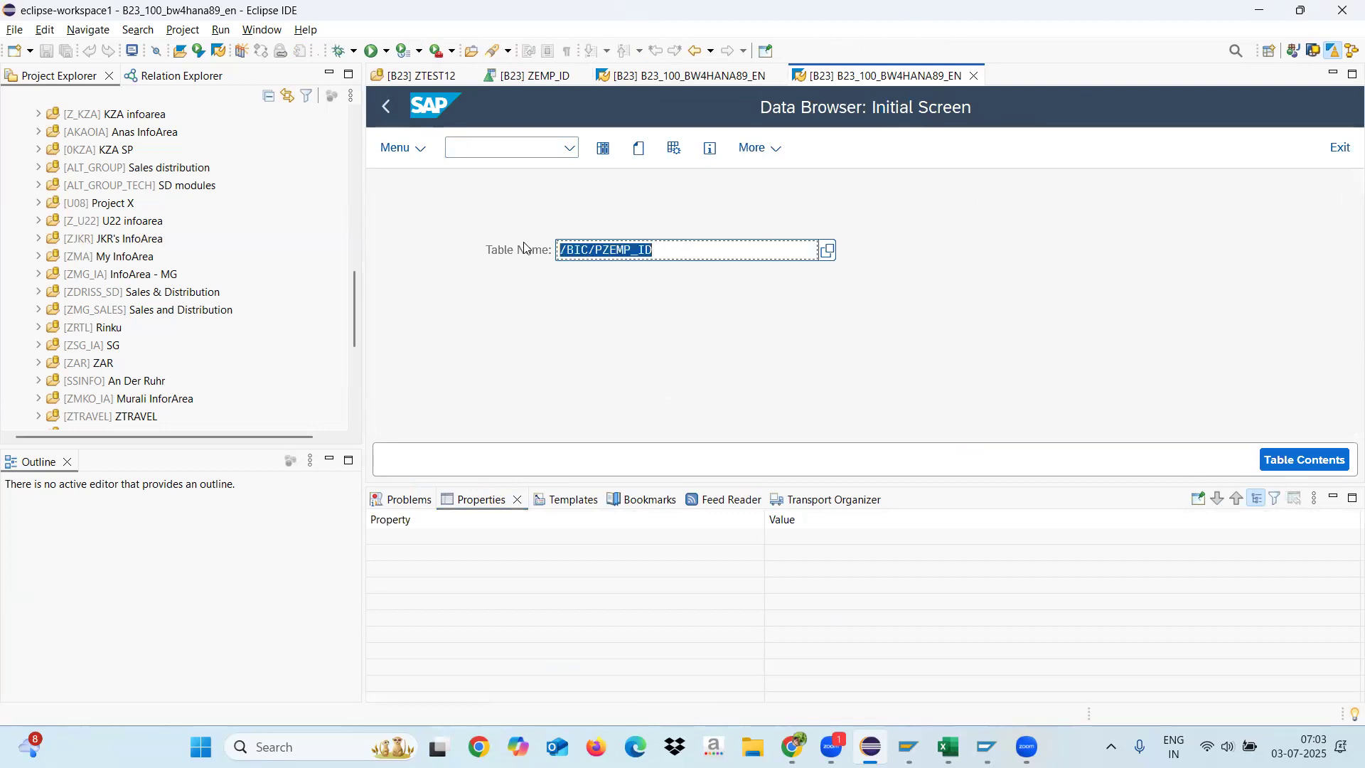
pyautogui.hotkey('ctrl', 'v')
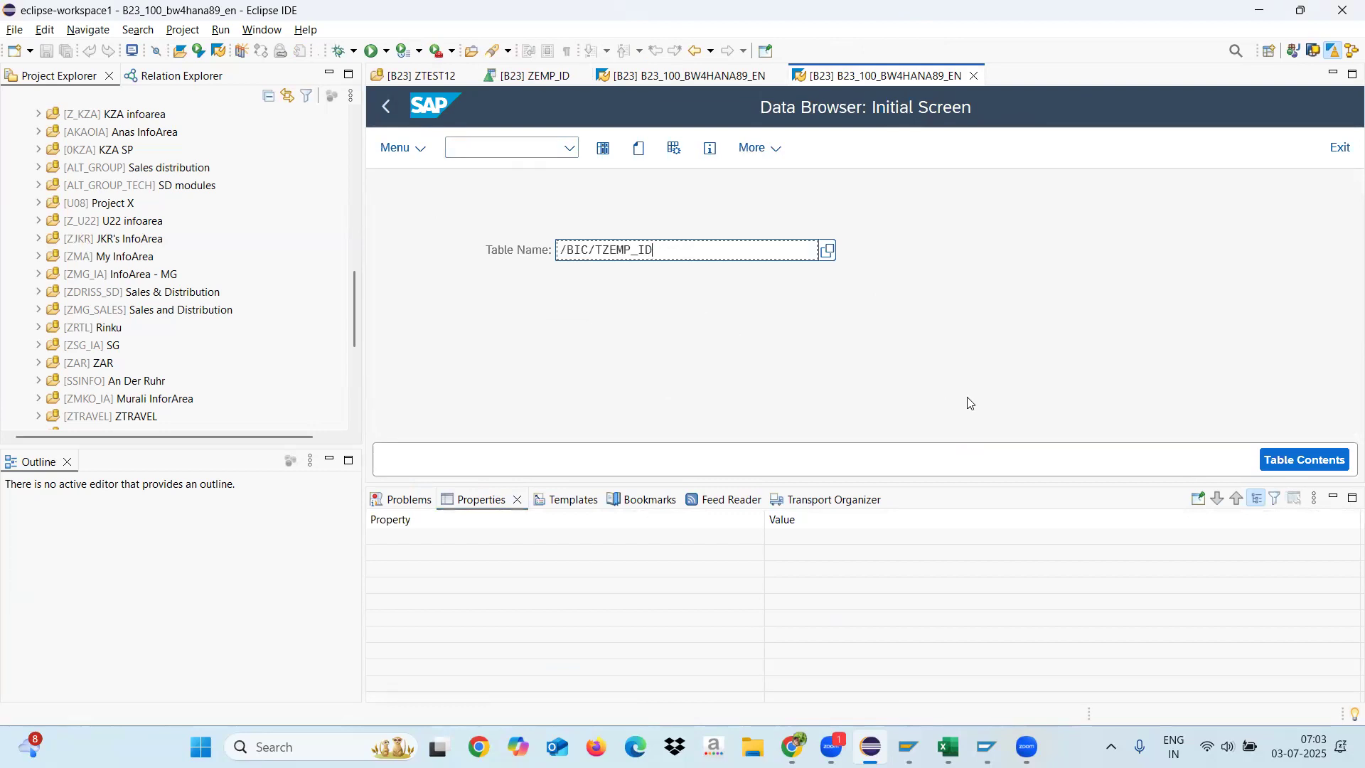
pyautogui.click(1280, 459)
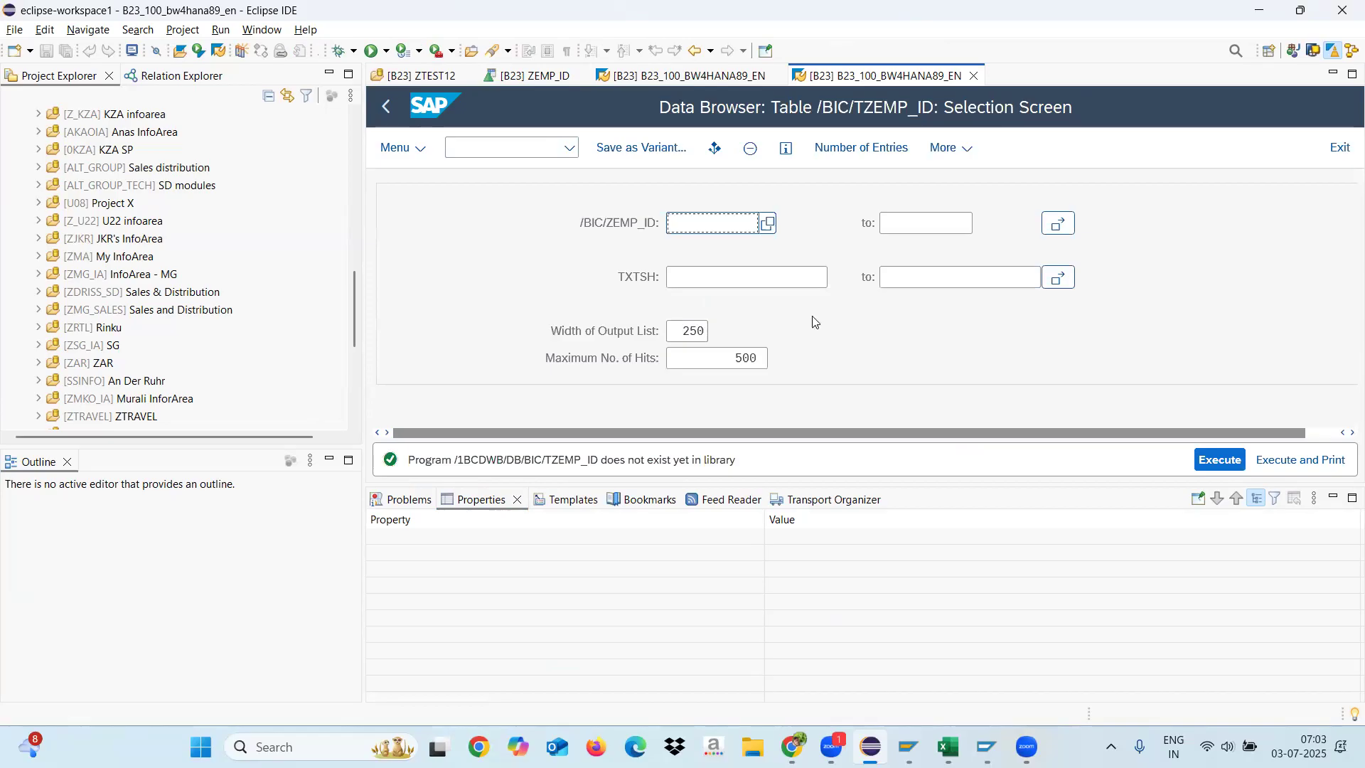
pyautogui.click(1205, 460)
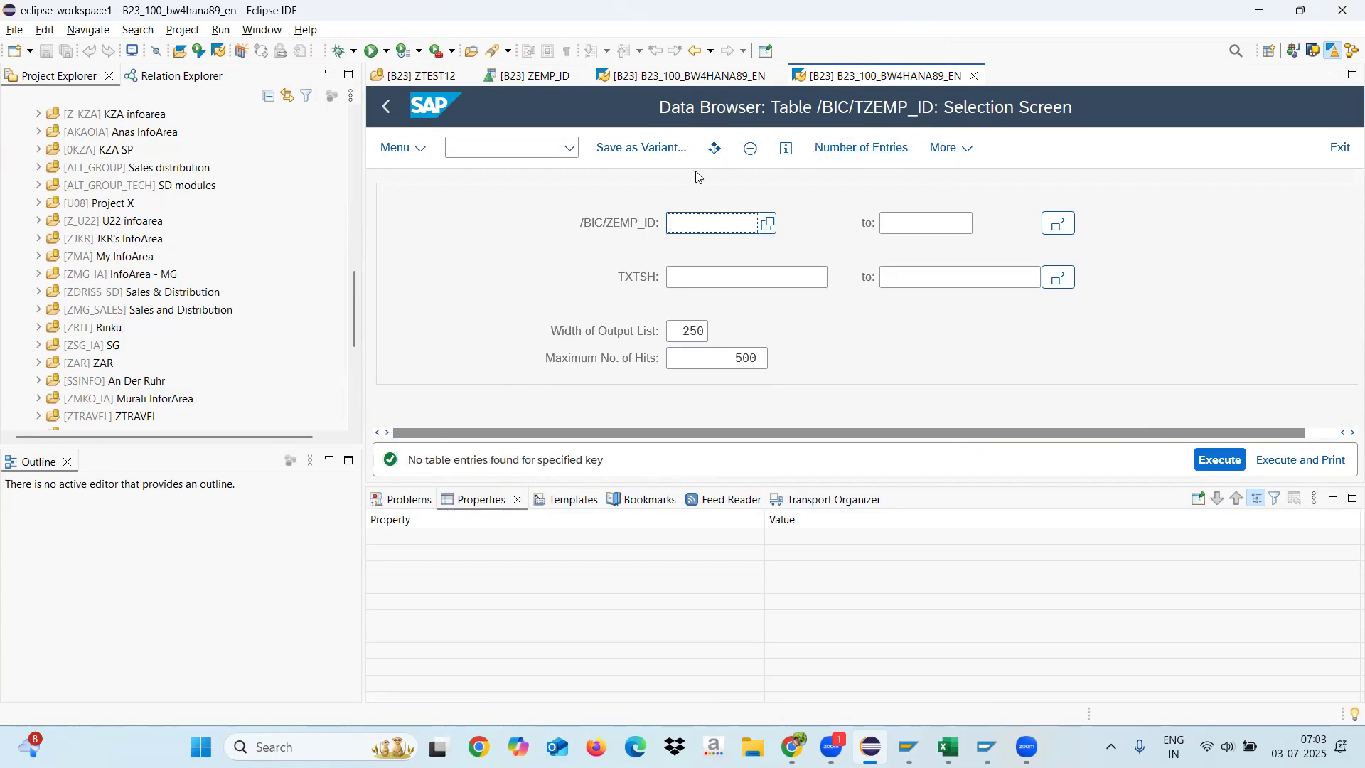
# Step: Disable the Hierarchies property of characteristic ZEMP_ID and activate the InfoObject
pyautogui.click(562, 81)
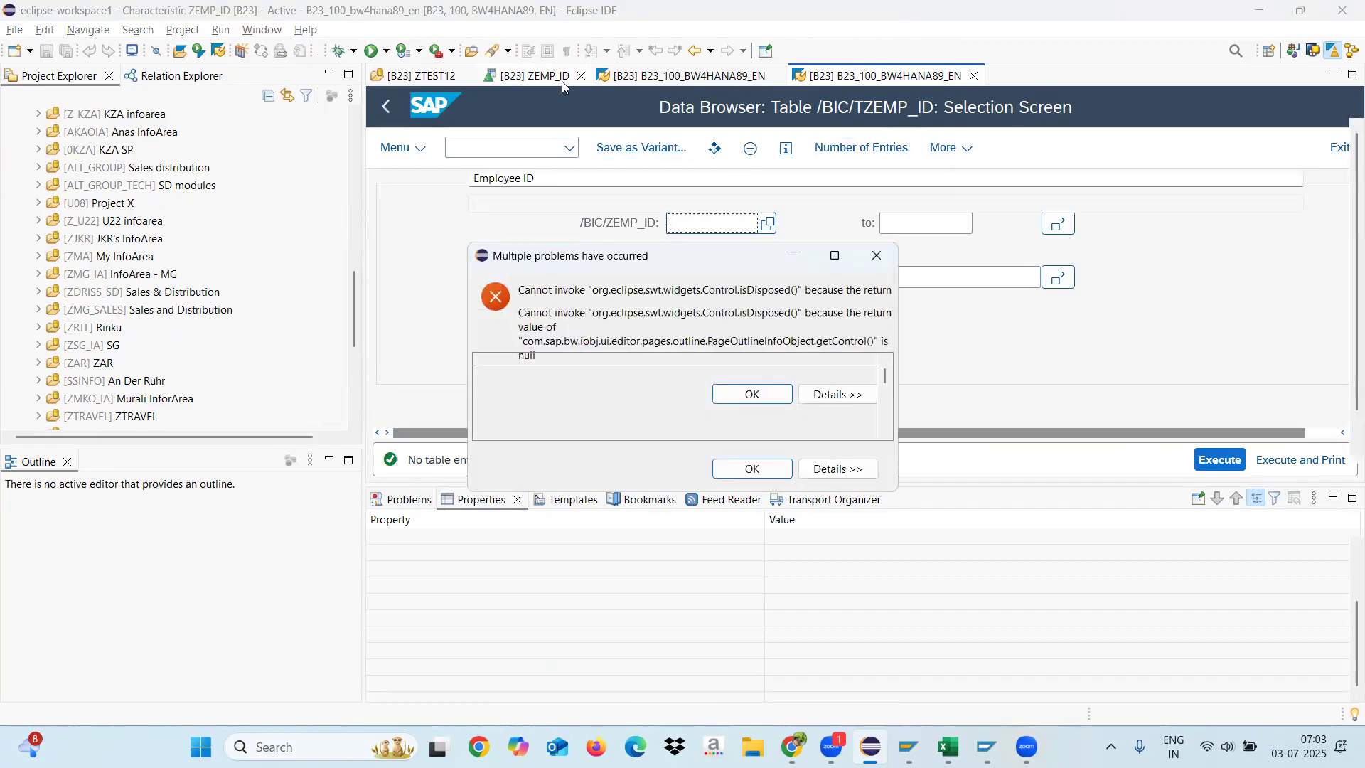
pyautogui.click(873, 258)
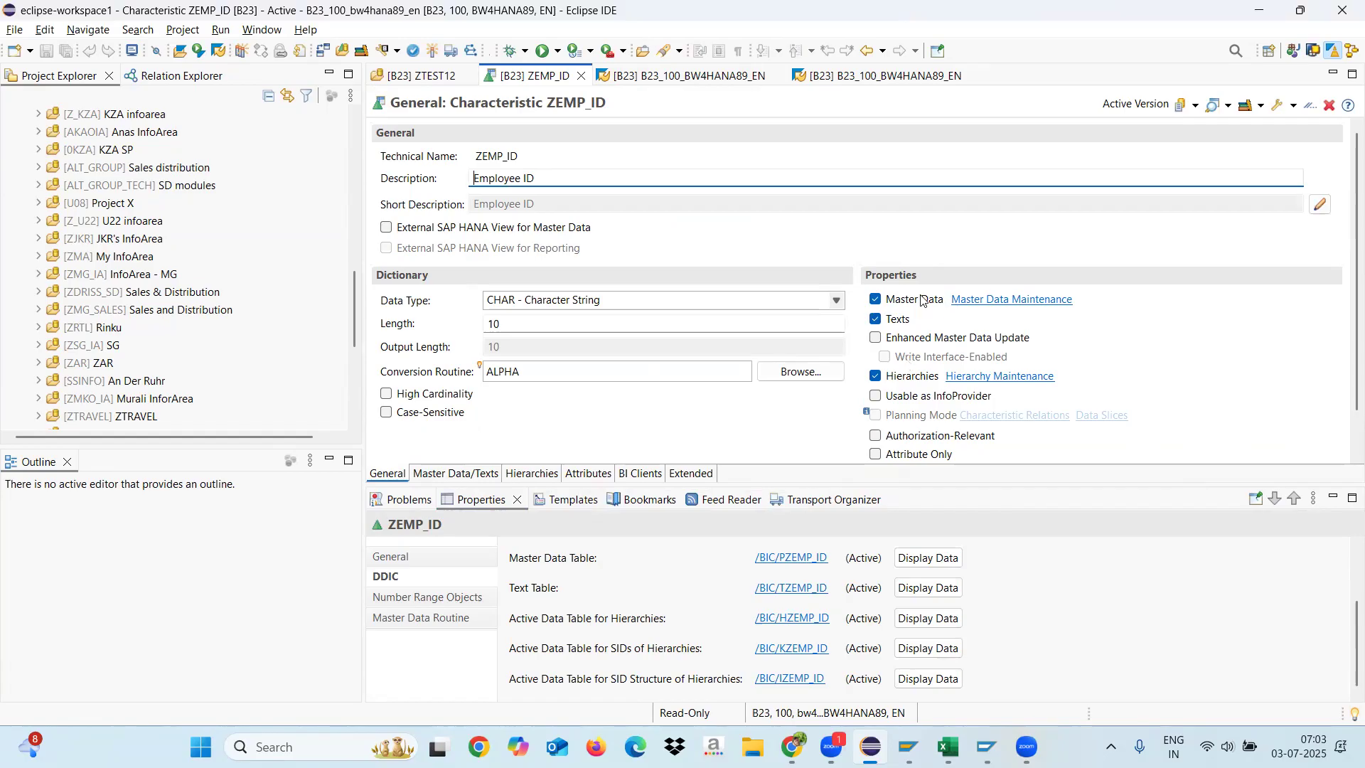
pyautogui.click(876, 377)
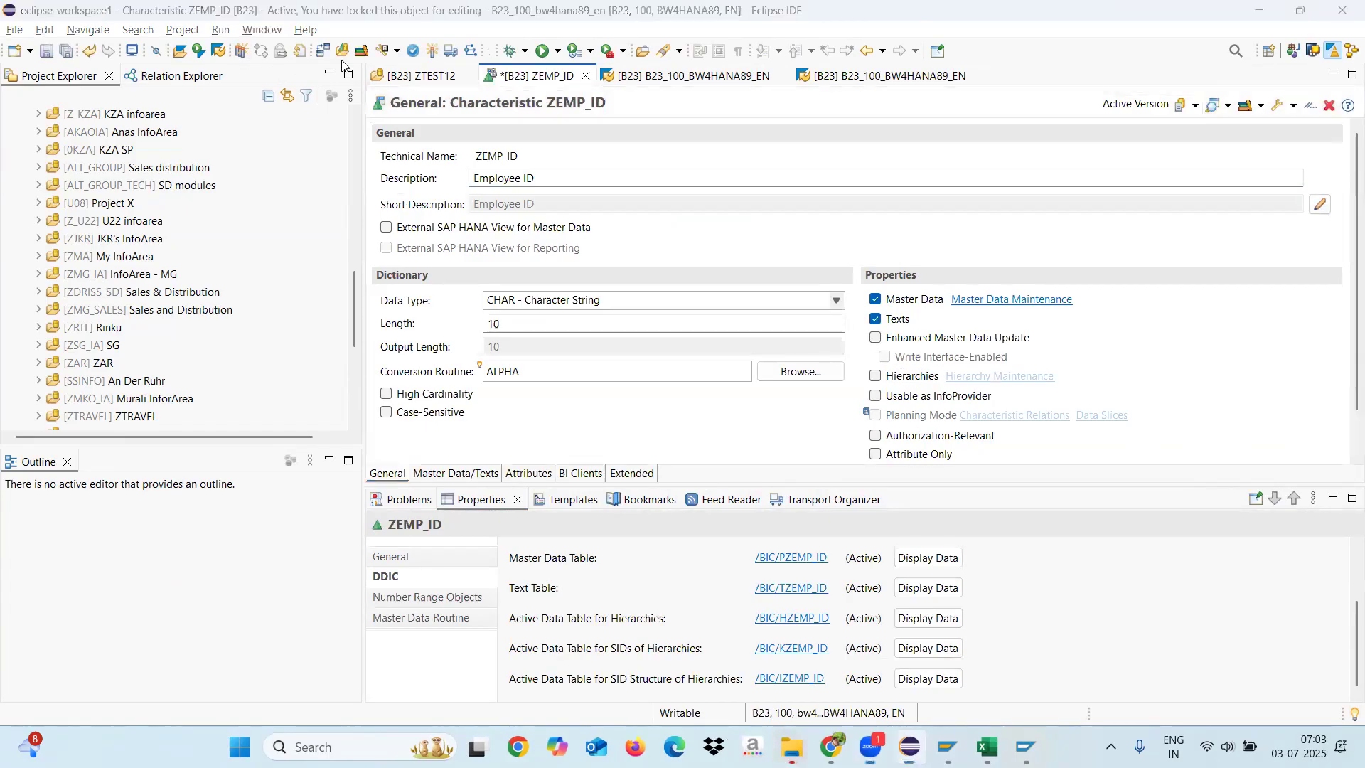
pyautogui.click(434, 51)
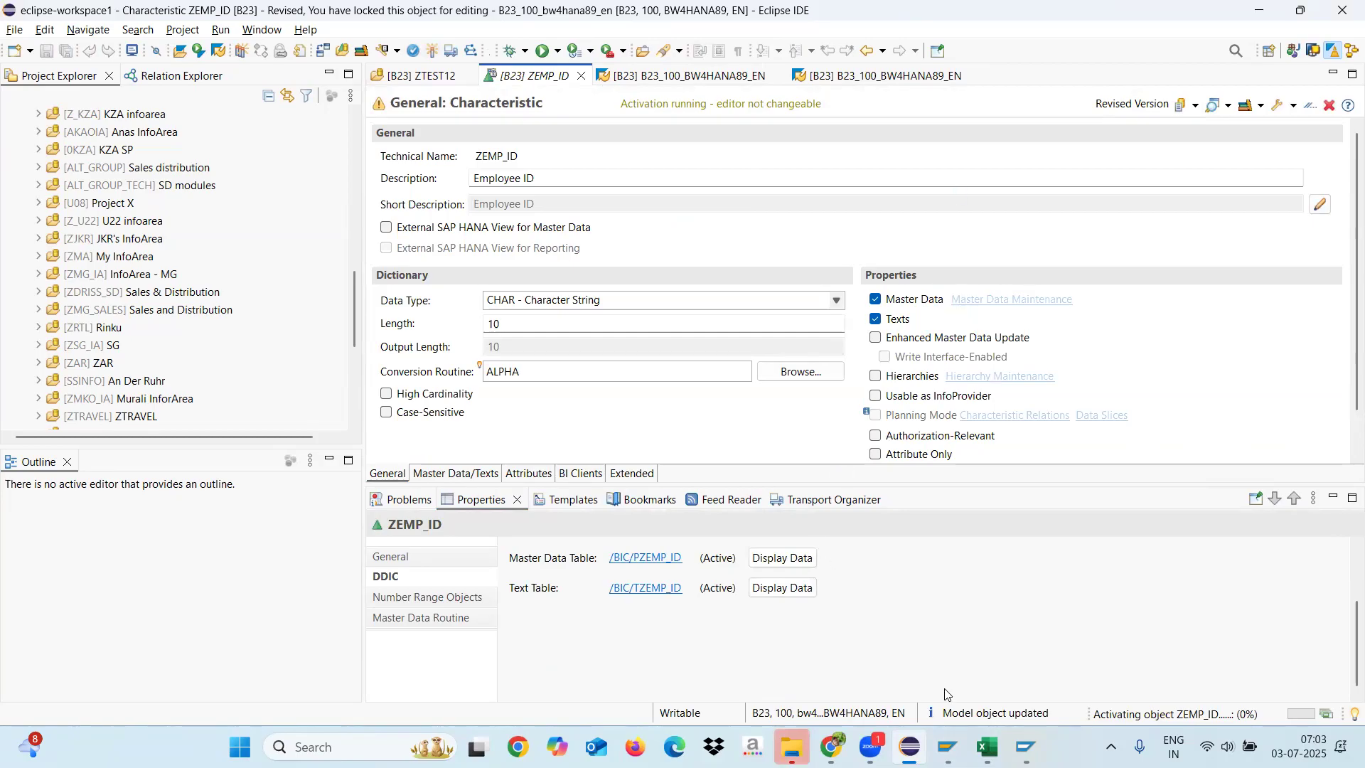
# Step: Switch to the Excel workbook, add a new worksheet and enter "Info Object" in cell F4
pyautogui.click(988, 747)
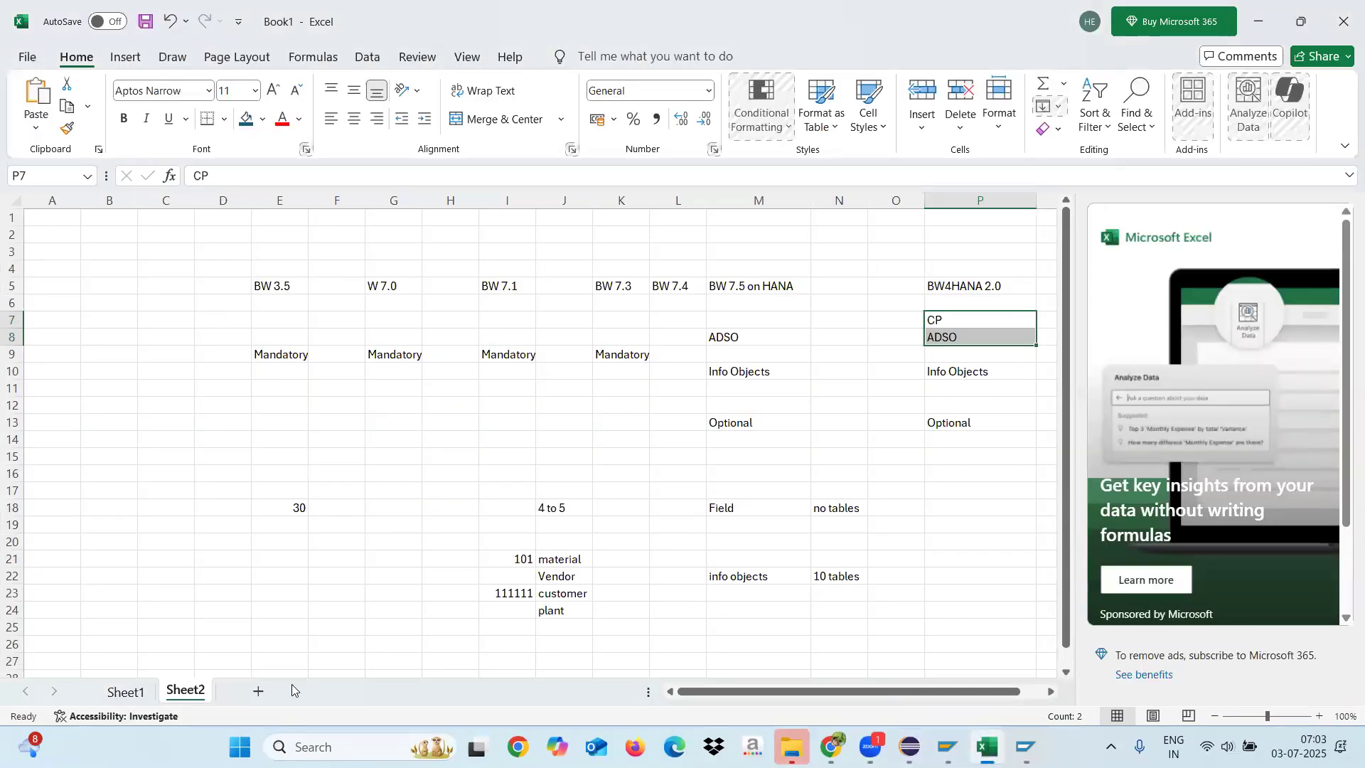
pyautogui.click(257, 693)
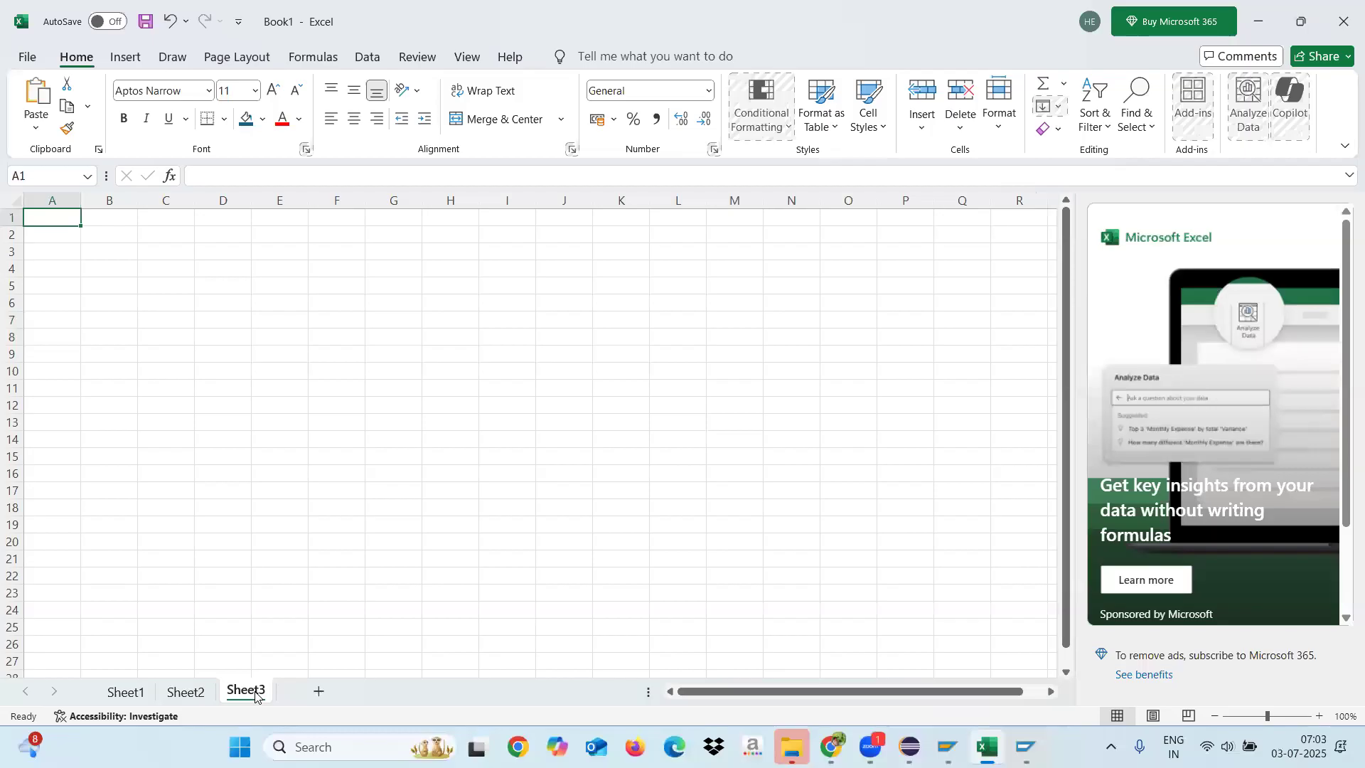
pyautogui.click(340, 267)
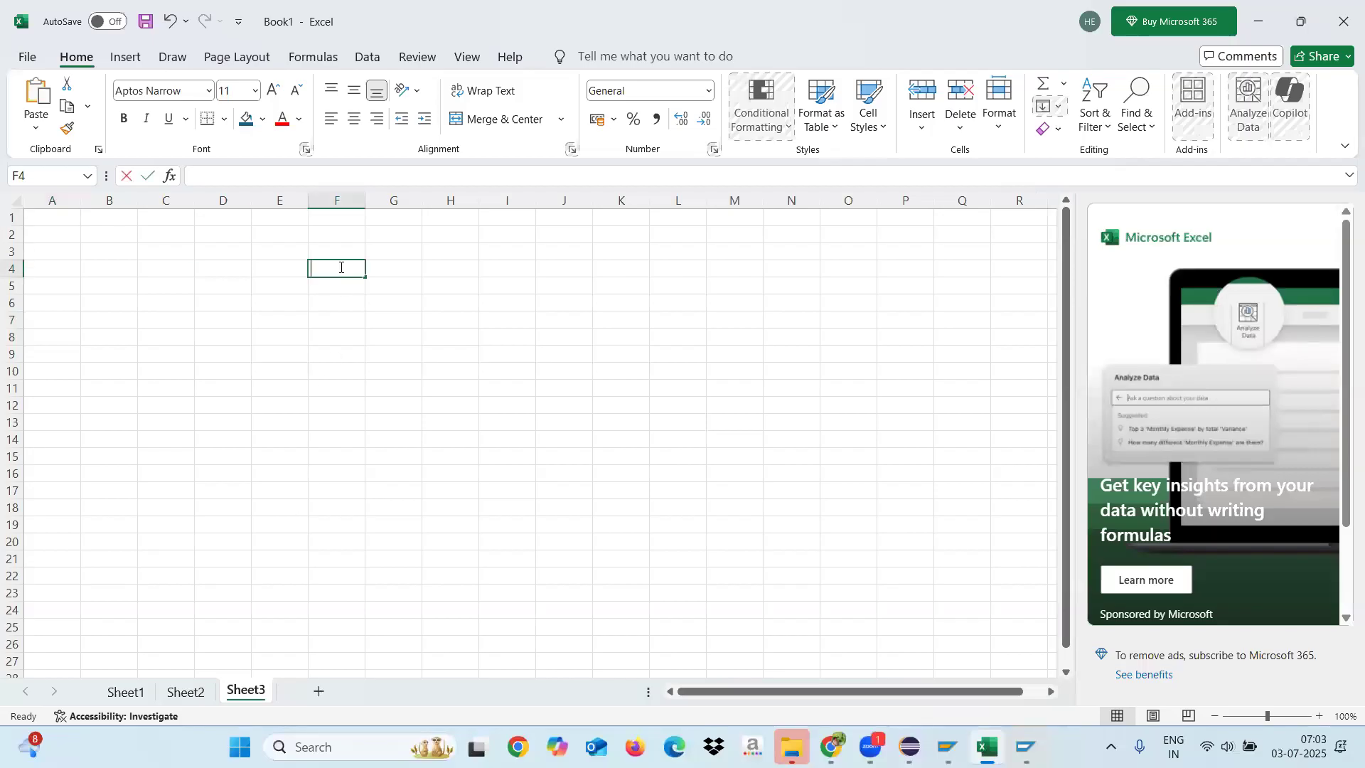
pyautogui.write('Info Object')
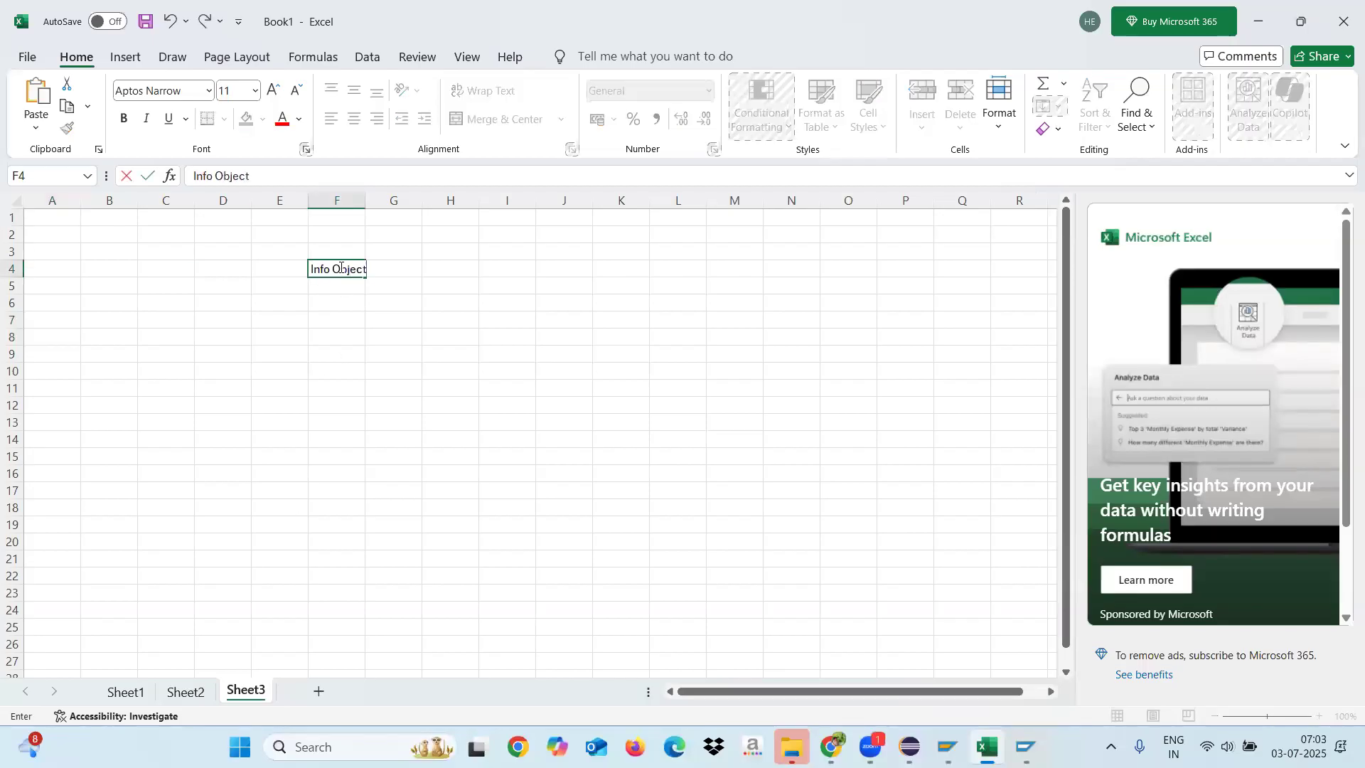
pyautogui.click(400, 317)
# Step: Widen columns F and G and enter "Maintain" in cell G4 beside Info Object
pyautogui.moveTo(366, 199); pyautogui.dragTo(424, 197)
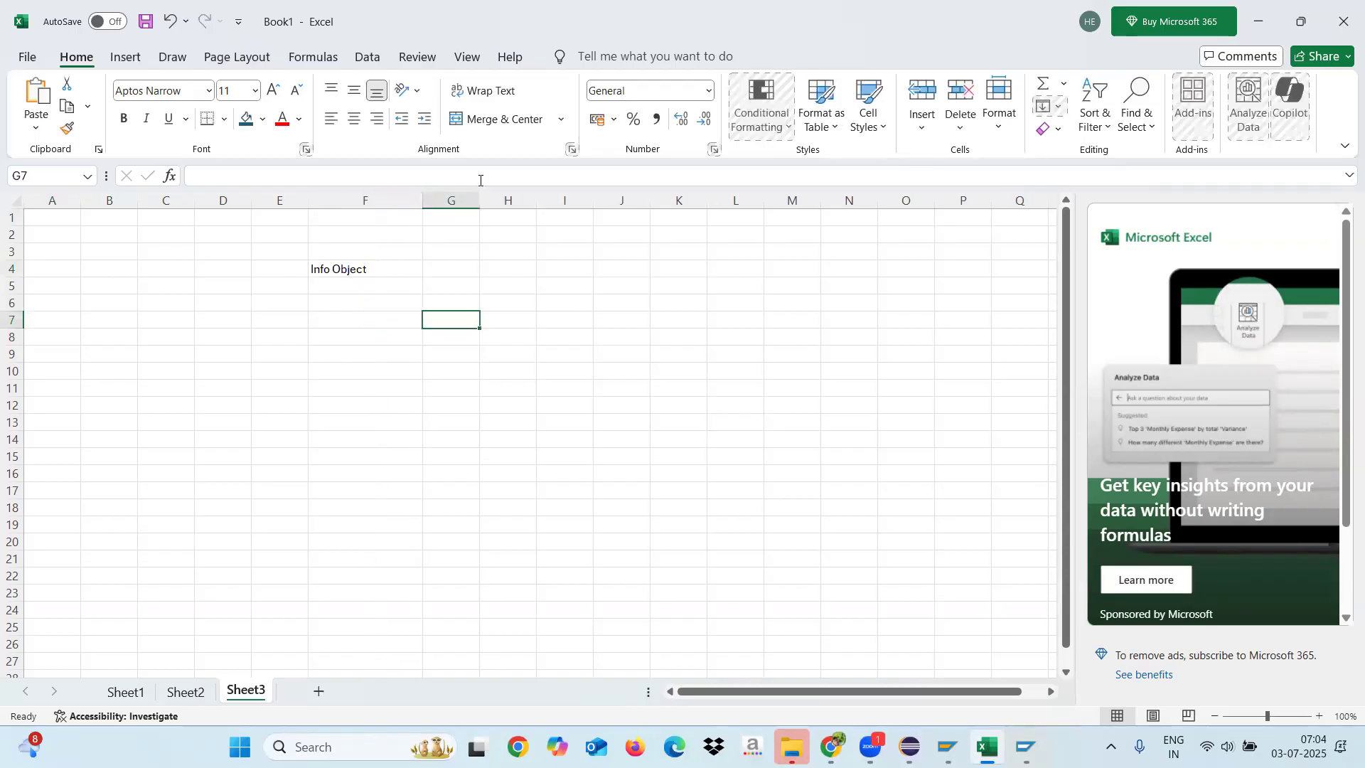
pyautogui.moveTo(480, 204); pyautogui.dragTo(588, 206)
pyautogui.click(471, 281)
pyautogui.click(472, 271)
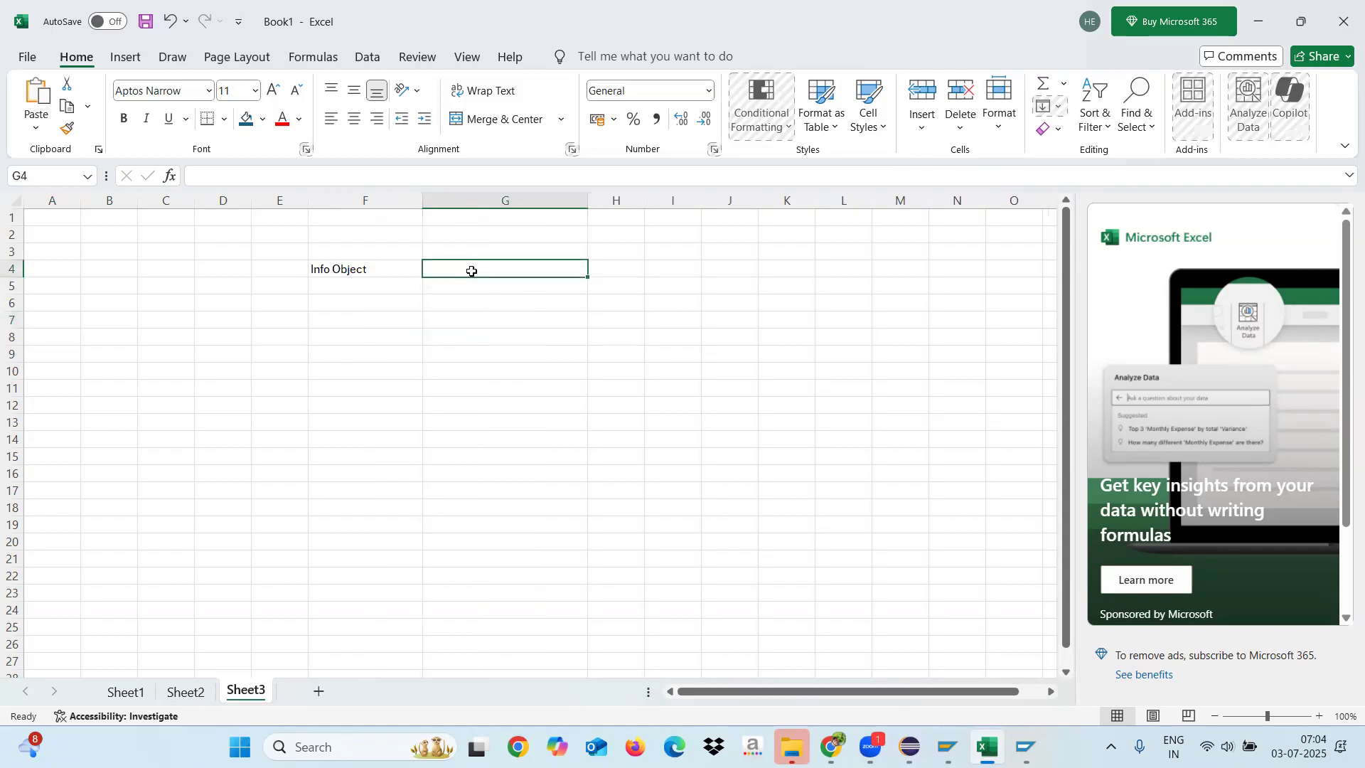
pyautogui.write('Mai')
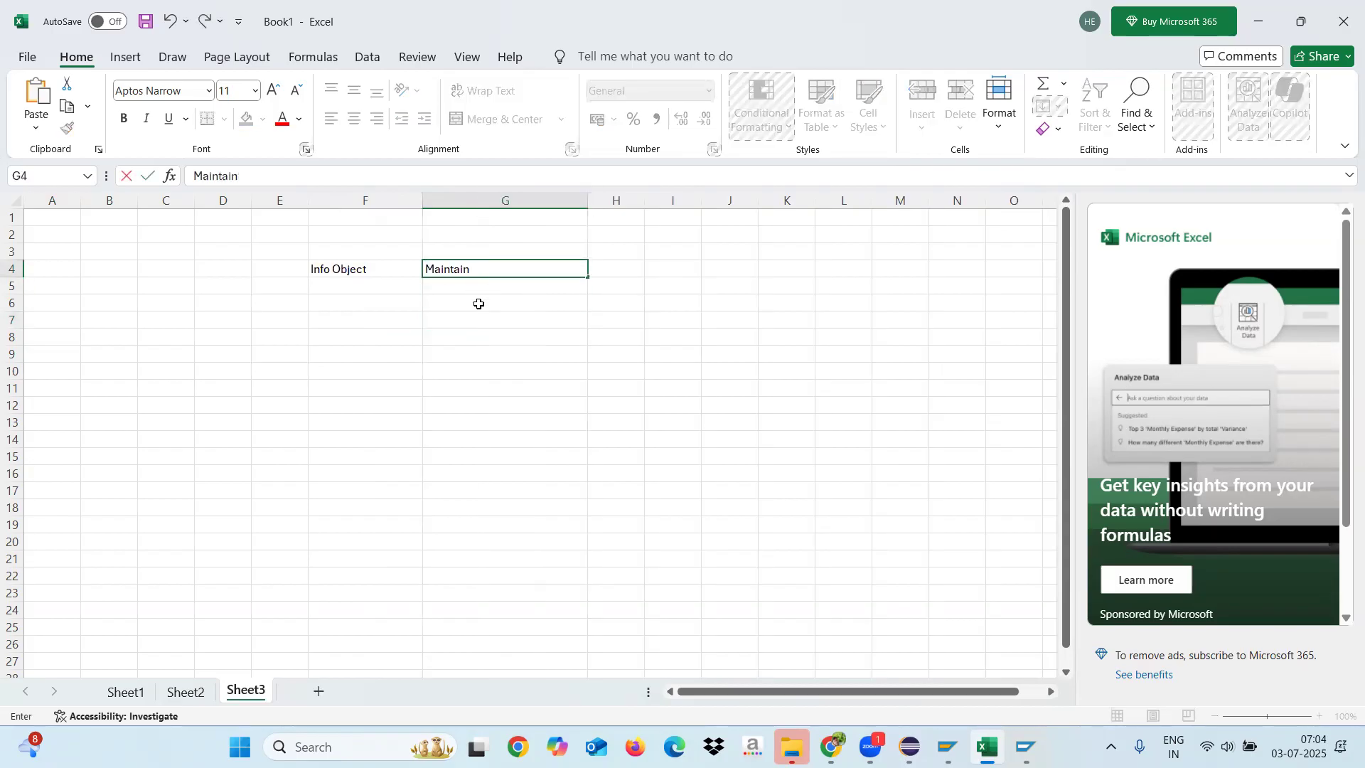
pyautogui.write('ntain')
# Step: Enter "Master data" in cell G7 and "Text" in cell G10 below Maintain
pyautogui.click(479, 315)
pyautogui.write('ter data')
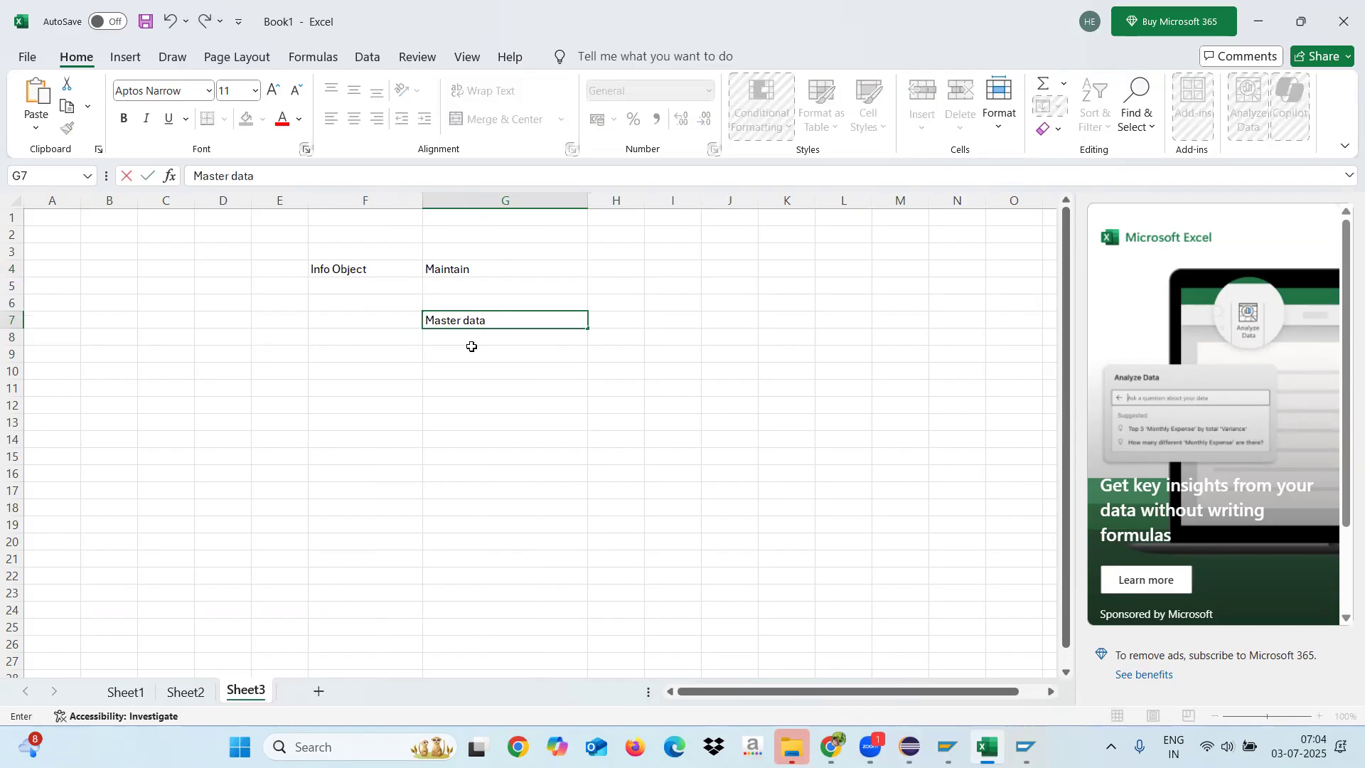
pyautogui.click(463, 373)
pyautogui.write('Tex')
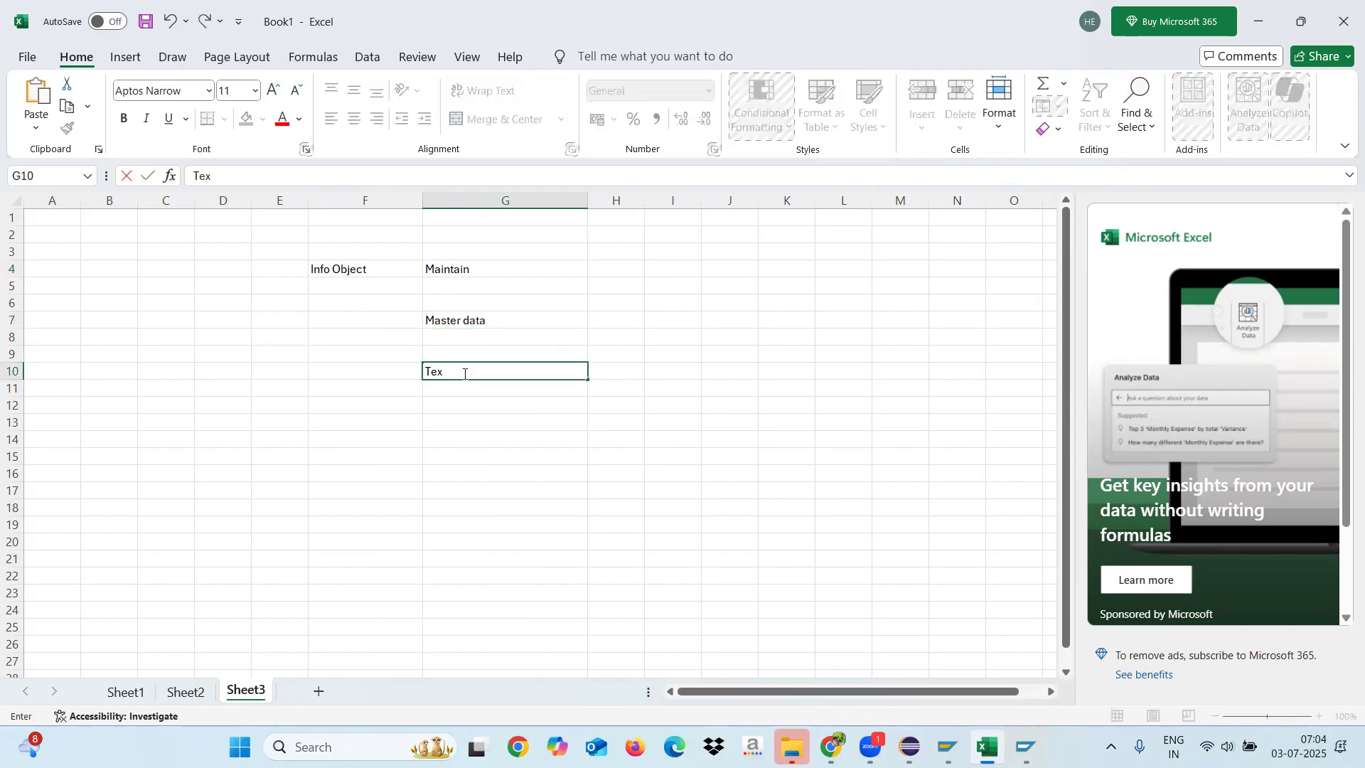
pyautogui.write('t')
# Step: Extend the Master data entry to "Master data(Attributes)" and enter "Hierarchy" in cell G13
pyautogui.doubleClick(509, 321)
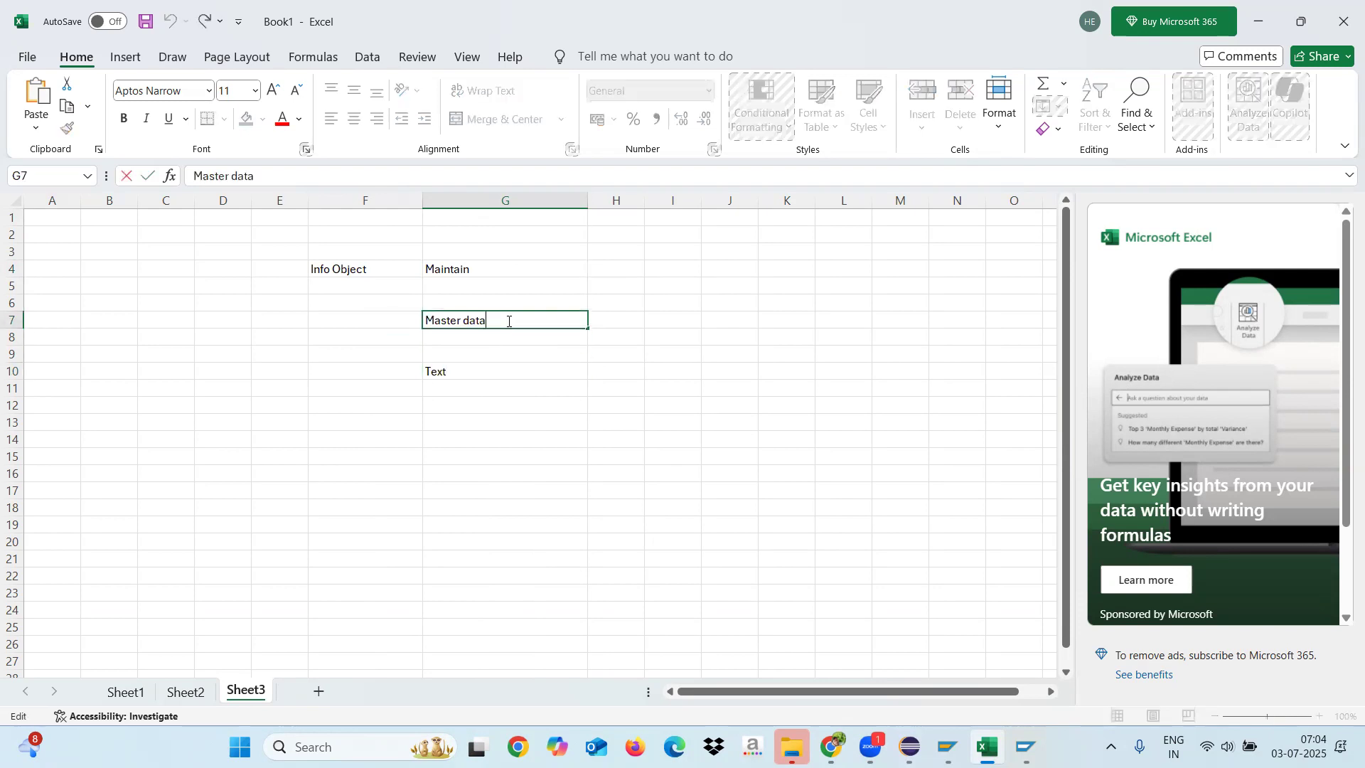
pyautogui.write('(Attributes')
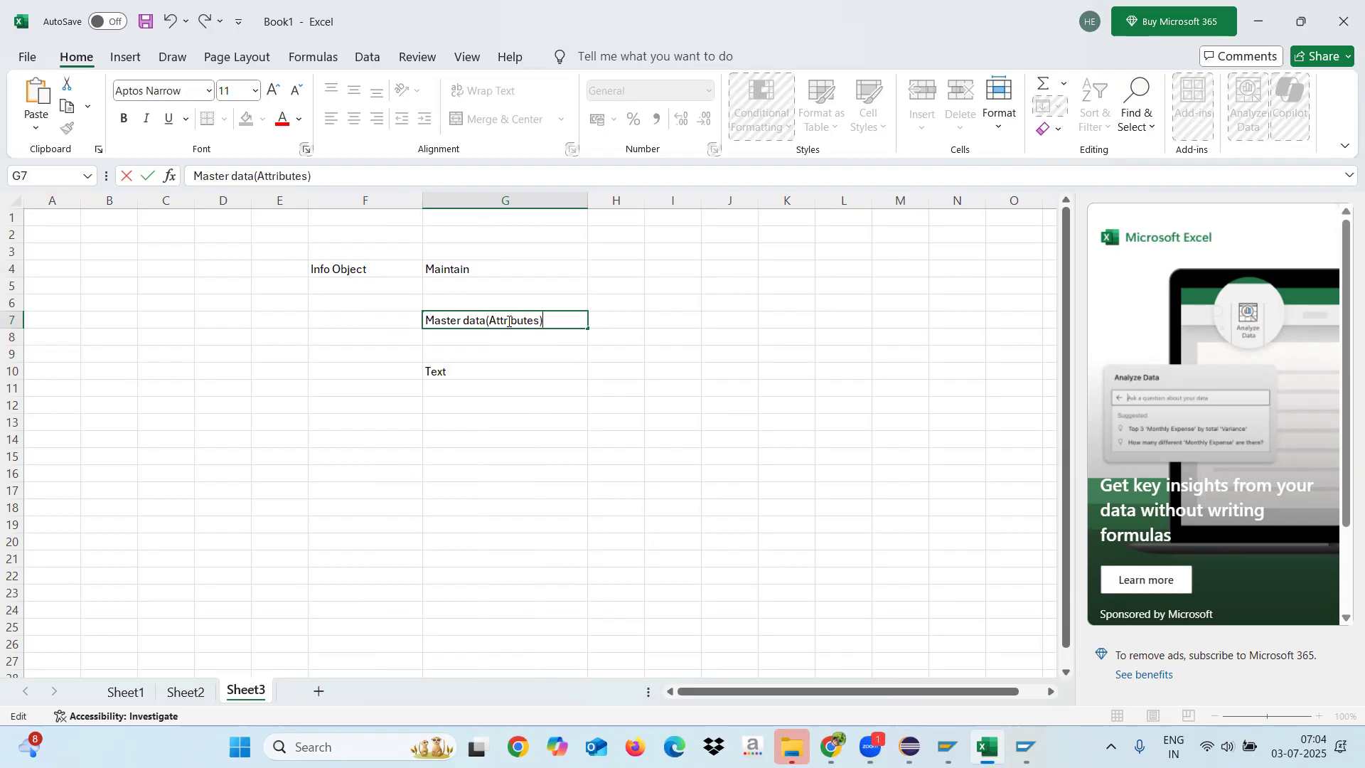
pyautogui.click(458, 425)
pyautogui.write('Hierarchy')
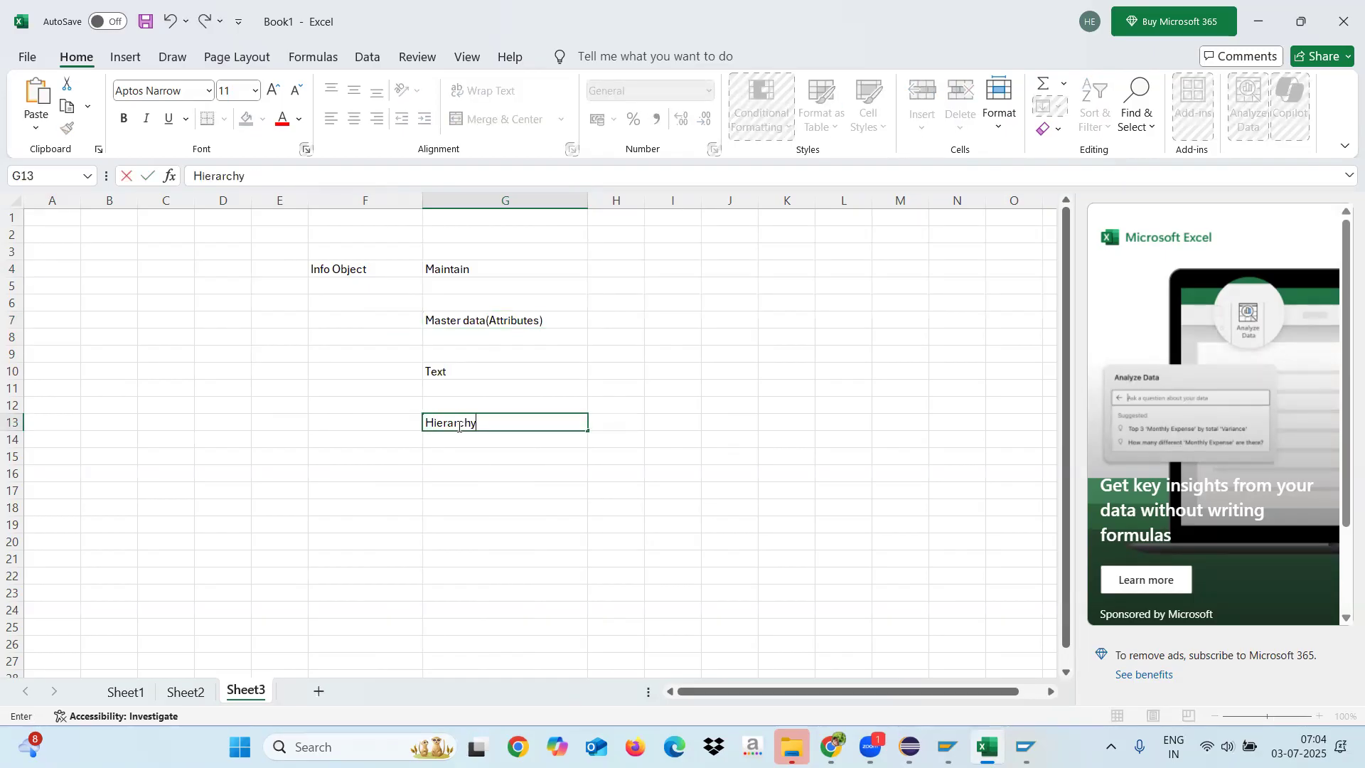
pyautogui.press('Return')
pyautogui.click(494, 322)
pyautogui.moveTo(494, 322); pyautogui.dragTo(492, 427)
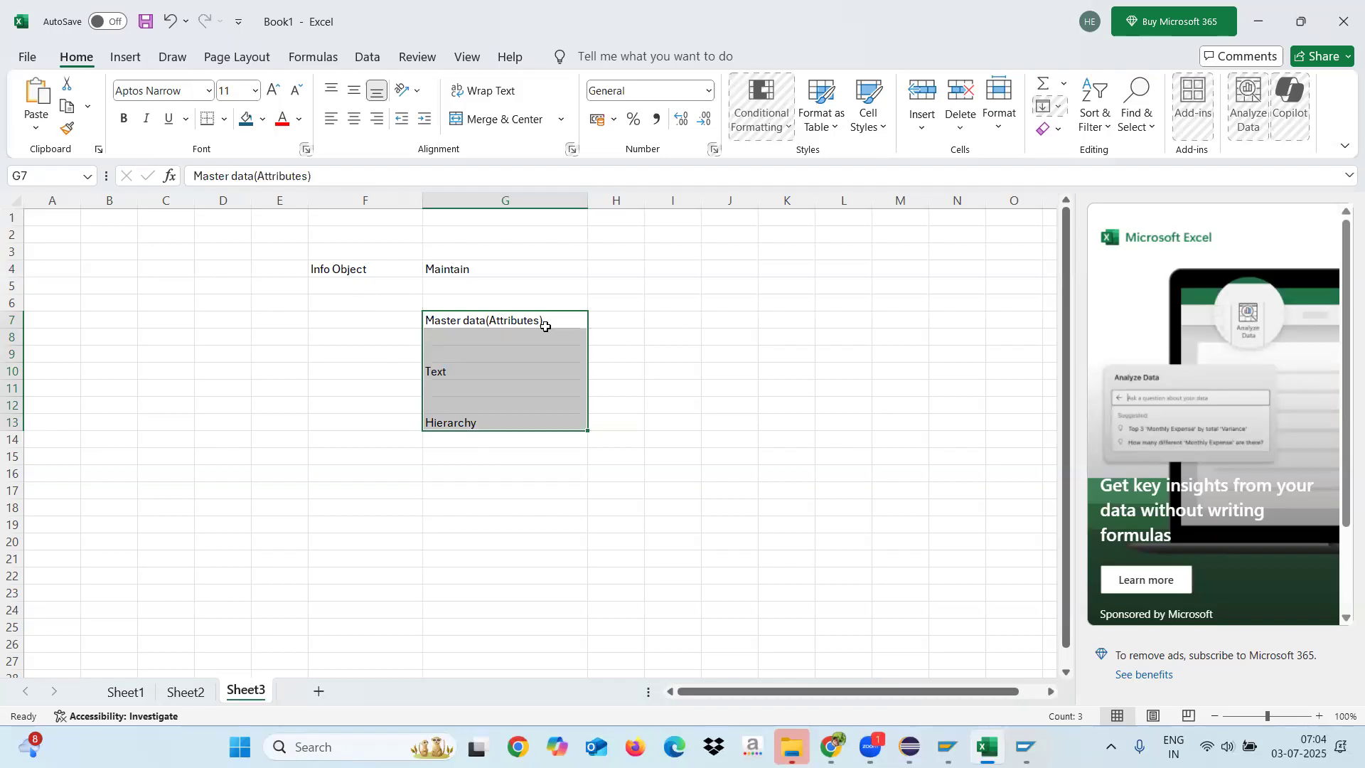
# Step: Enter the heading "Data" in cell J5, with "MD" in I7 and "TD" in K7 beneath it
pyautogui.click(743, 288)
pyautogui.write('Dat')
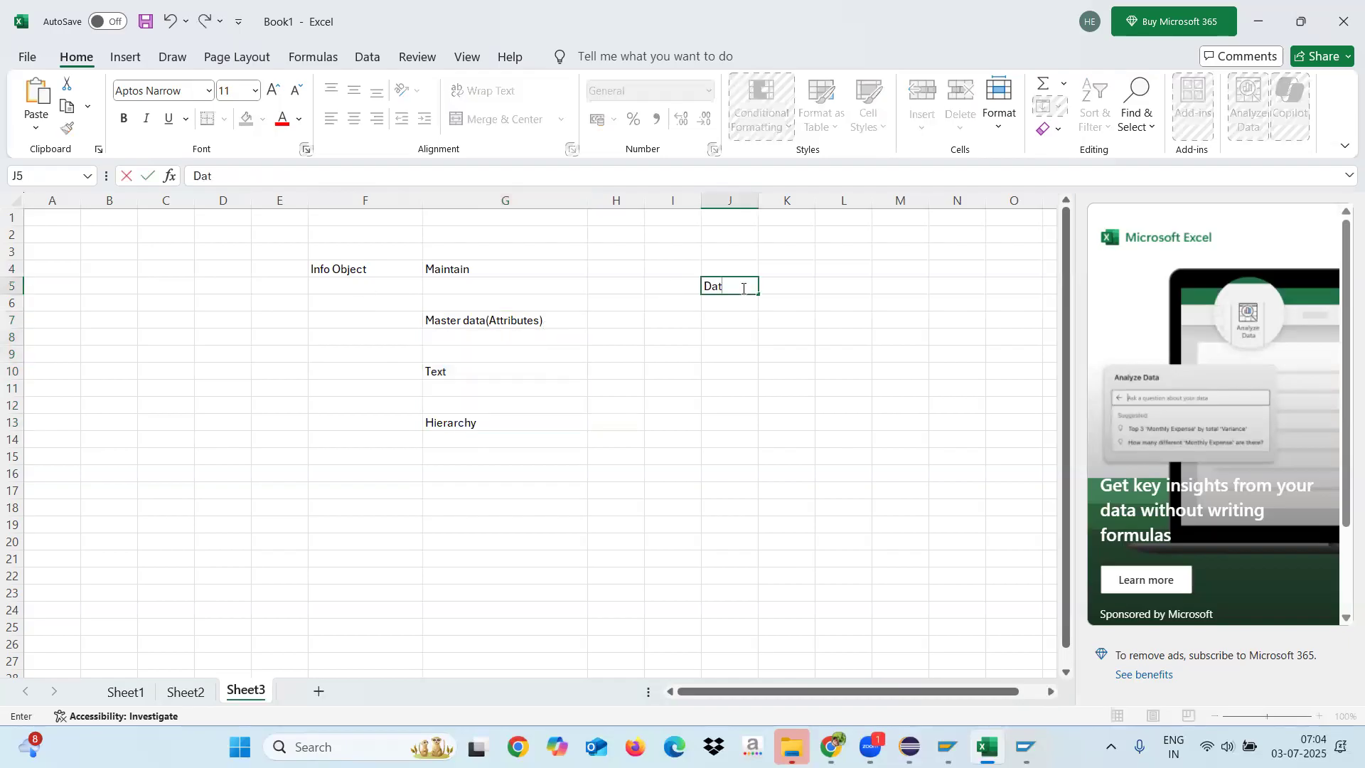
pyautogui.write('a')
pyautogui.click(686, 328)
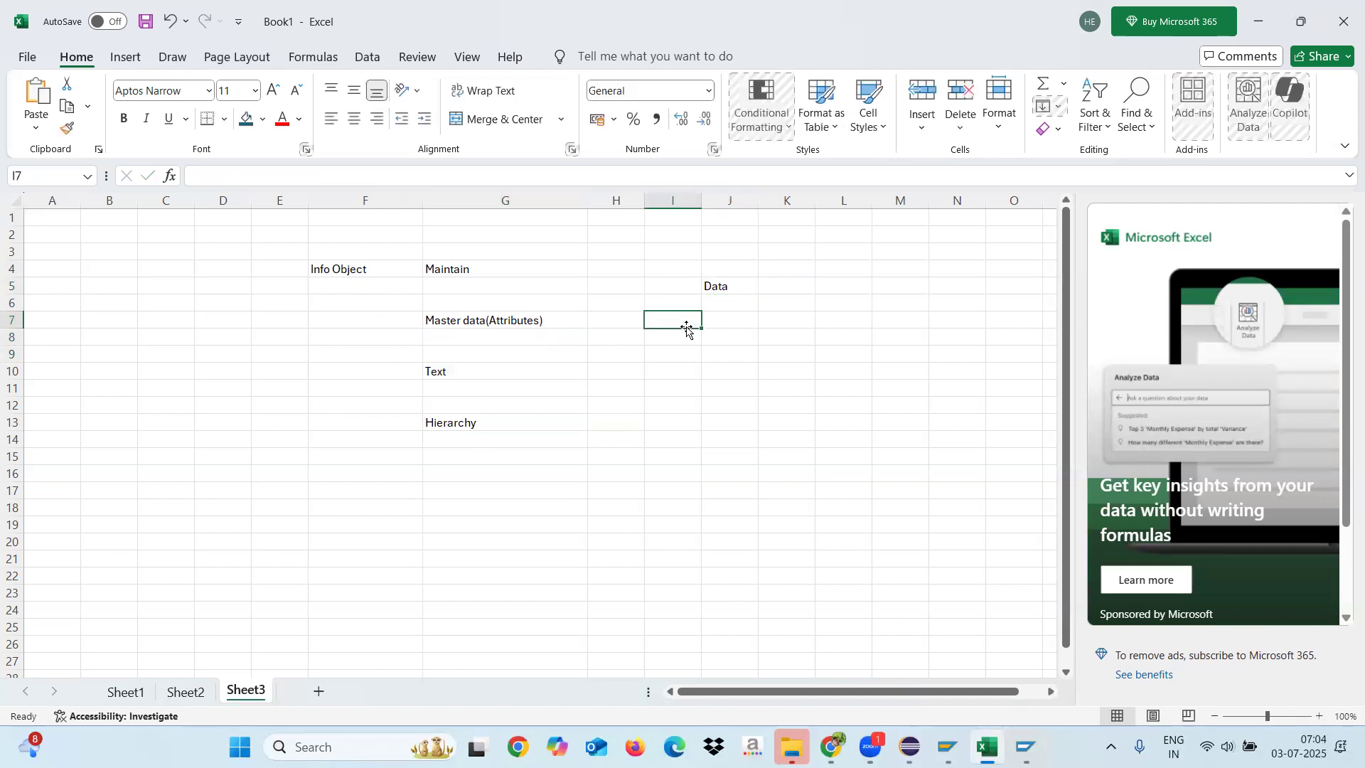
pyautogui.write('MD')
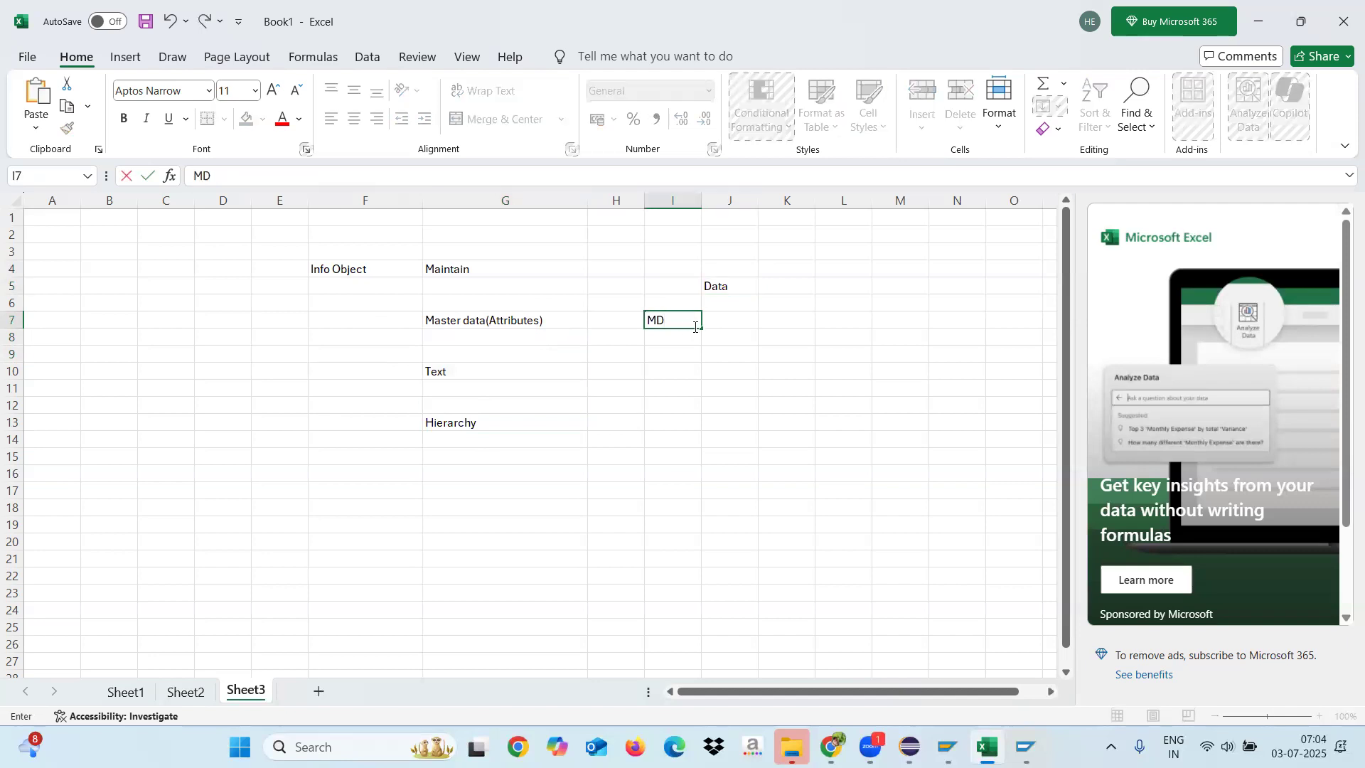
pyautogui.click(788, 313)
pyautogui.write('TD')
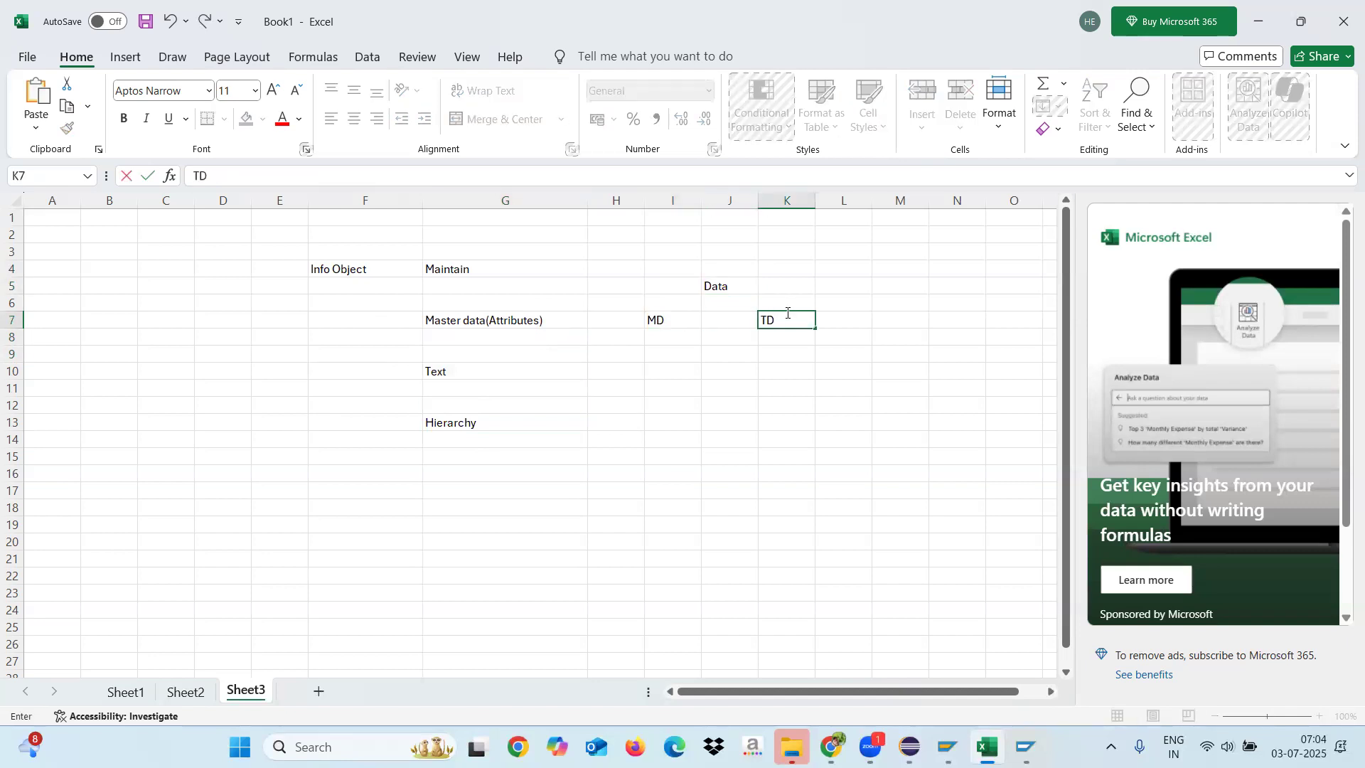
pyautogui.click(742, 382)
pyautogui.moveTo(683, 317); pyautogui.dragTo(781, 323)
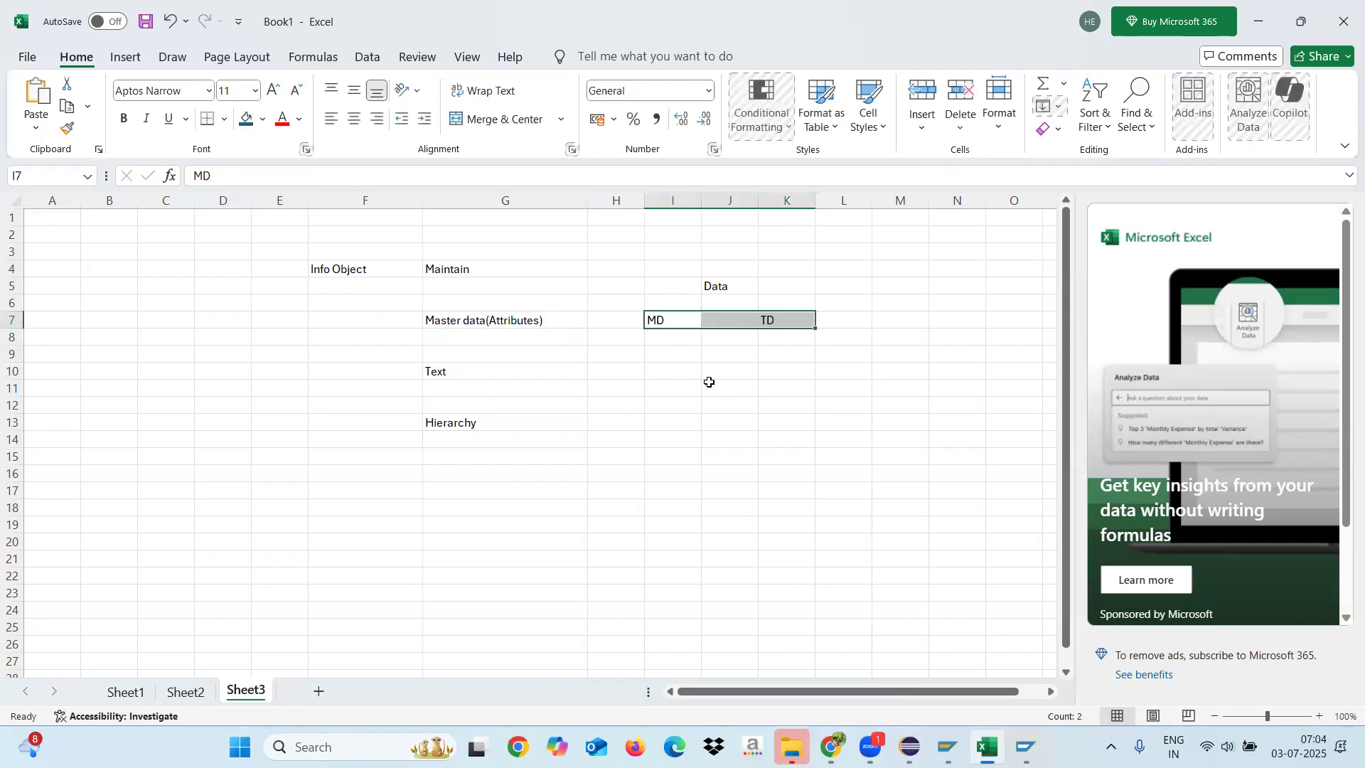
pyautogui.click(781, 367)
pyautogui.click(664, 317)
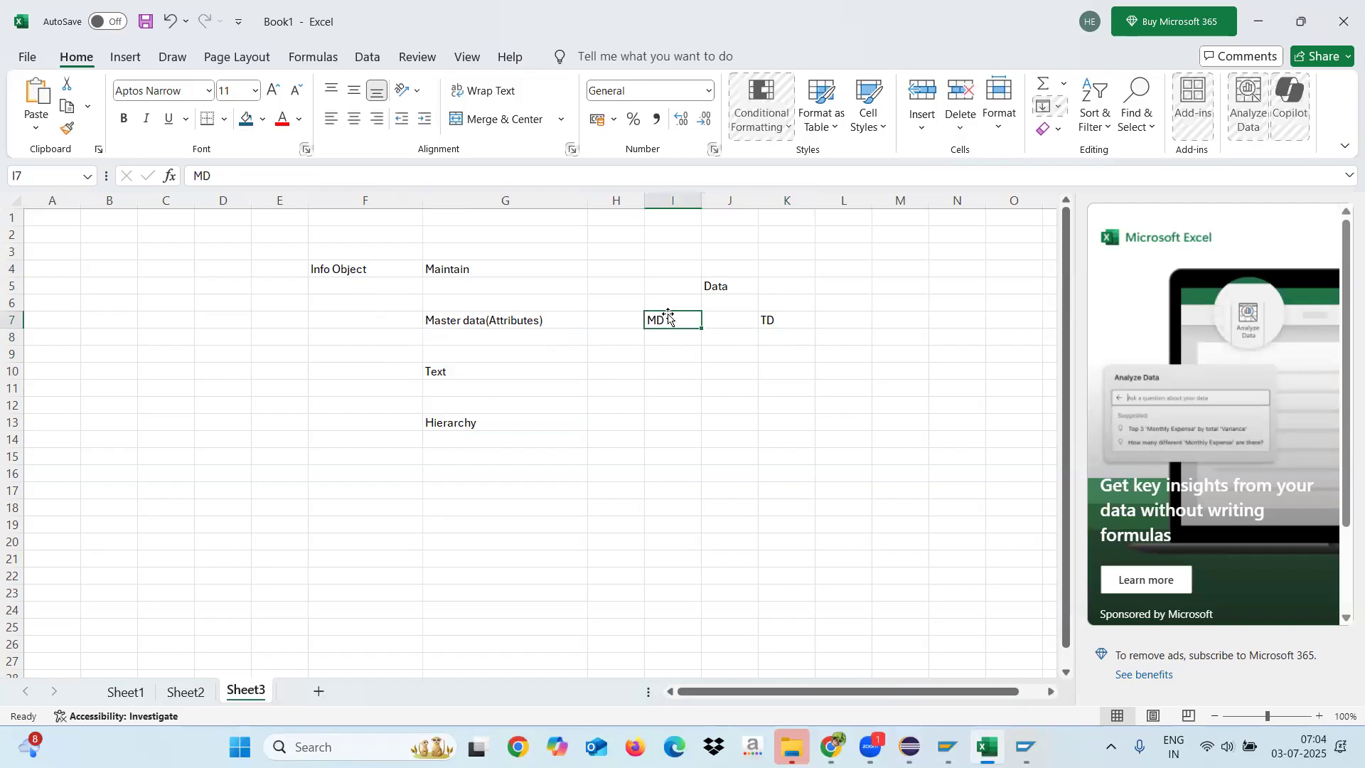
pyautogui.moveTo(467, 269); pyautogui.dragTo(469, 436)
pyautogui.click(360, 269)
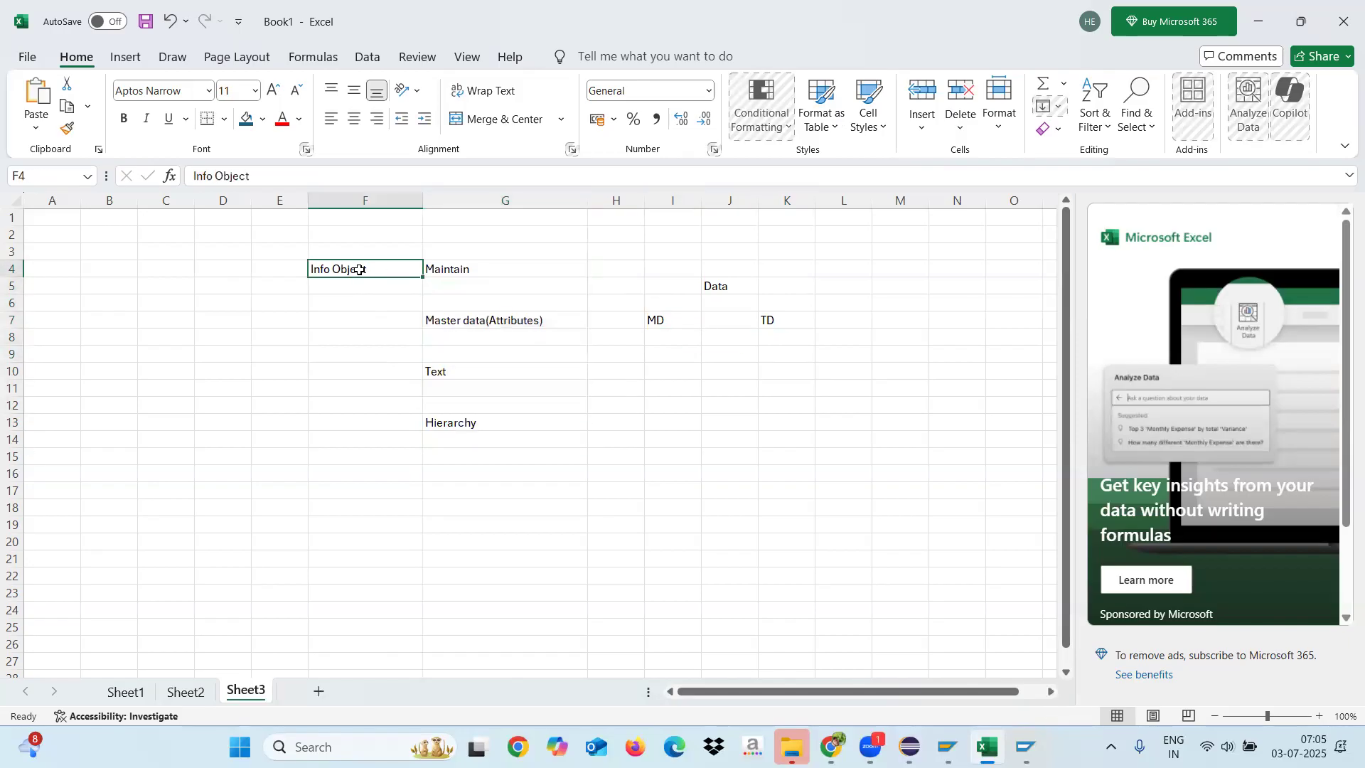
pyautogui.click(460, 320)
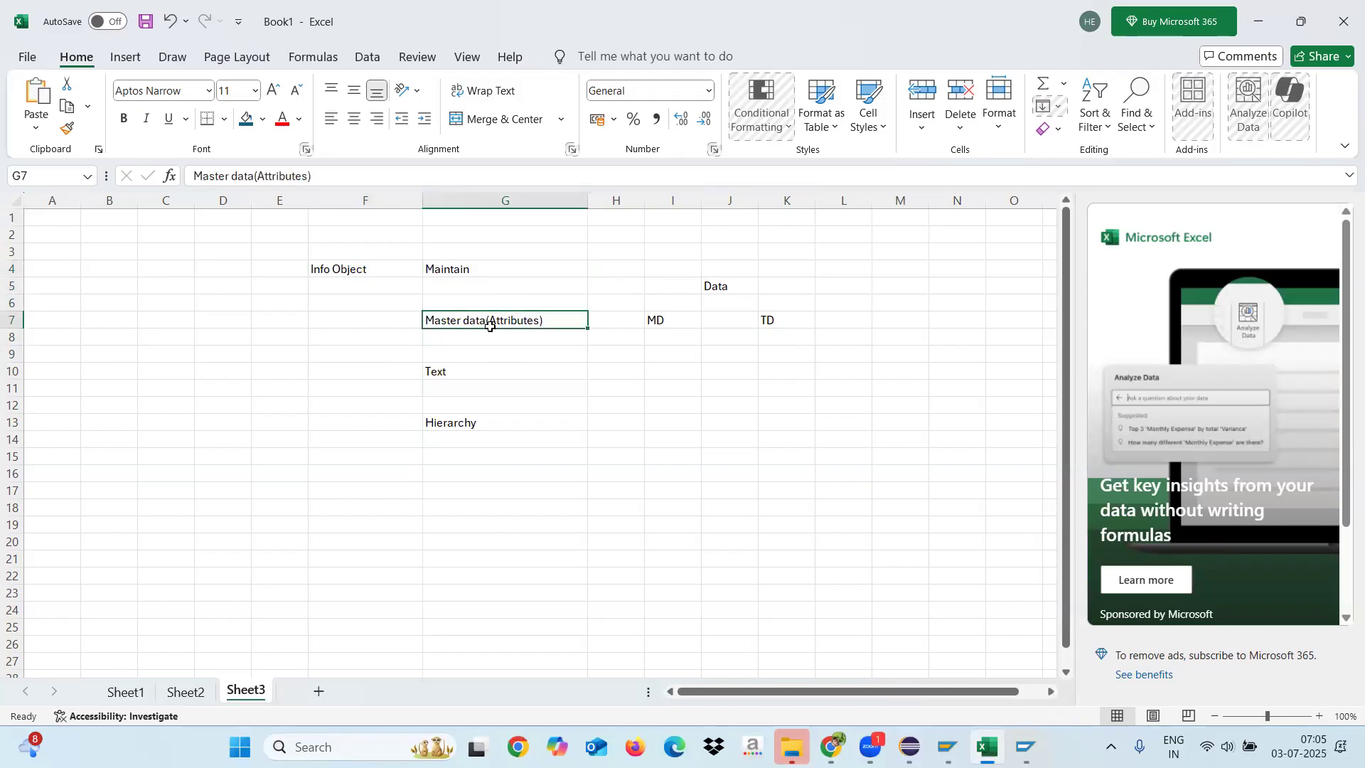
pyautogui.moveTo(467, 317); pyautogui.dragTo(466, 420)
pyautogui.click(375, 279)
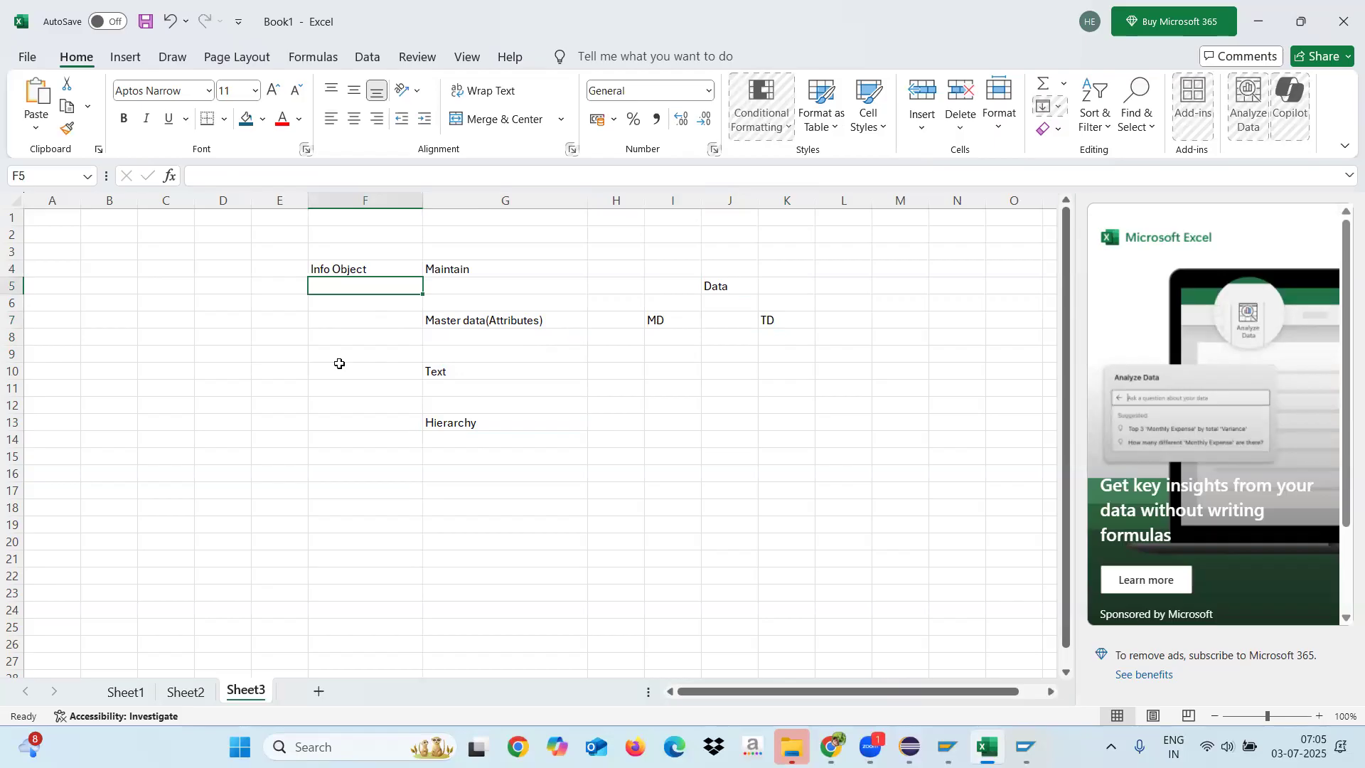
pyautogui.click(457, 322)
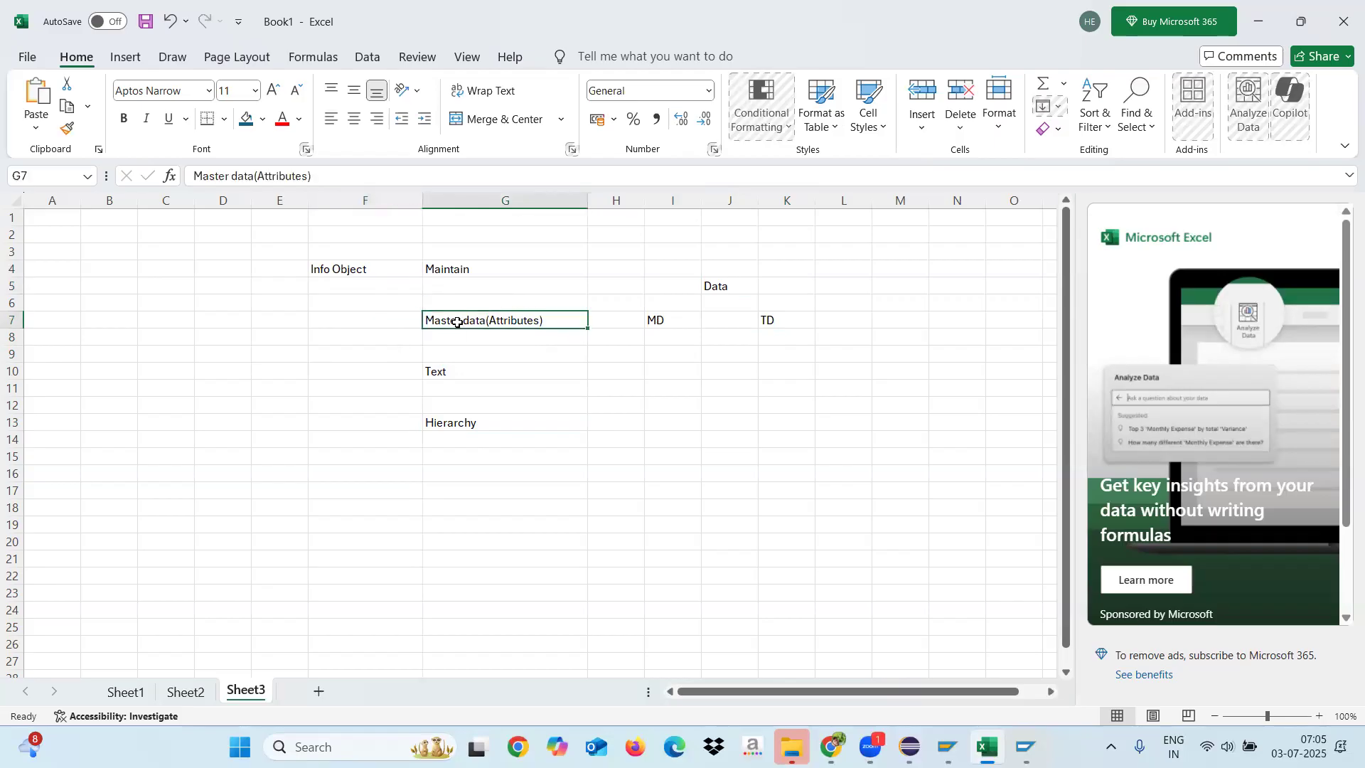
# Step: Enter "EMPID" in cell C7 and its attribute "EMPNAME" in cell D9
pyautogui.click(157, 317)
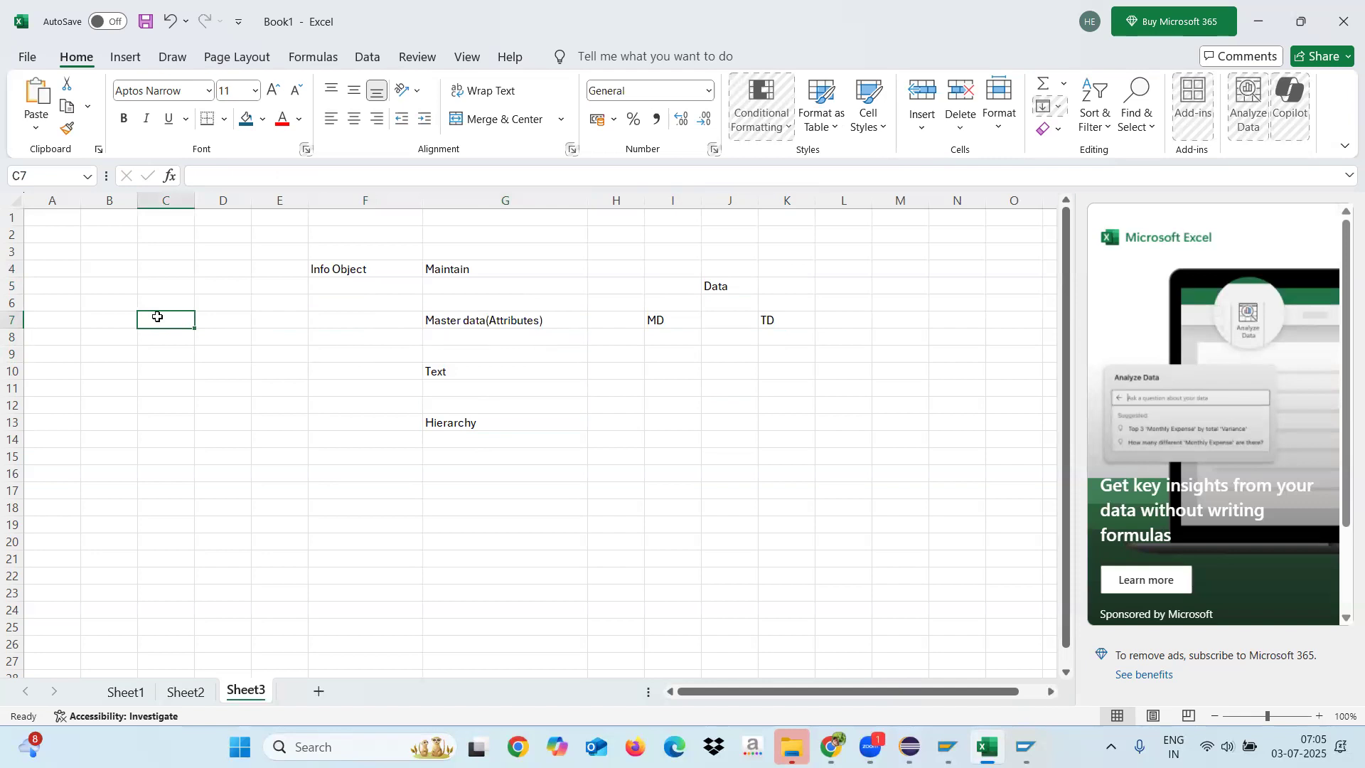
pyautogui.write('EMPID')
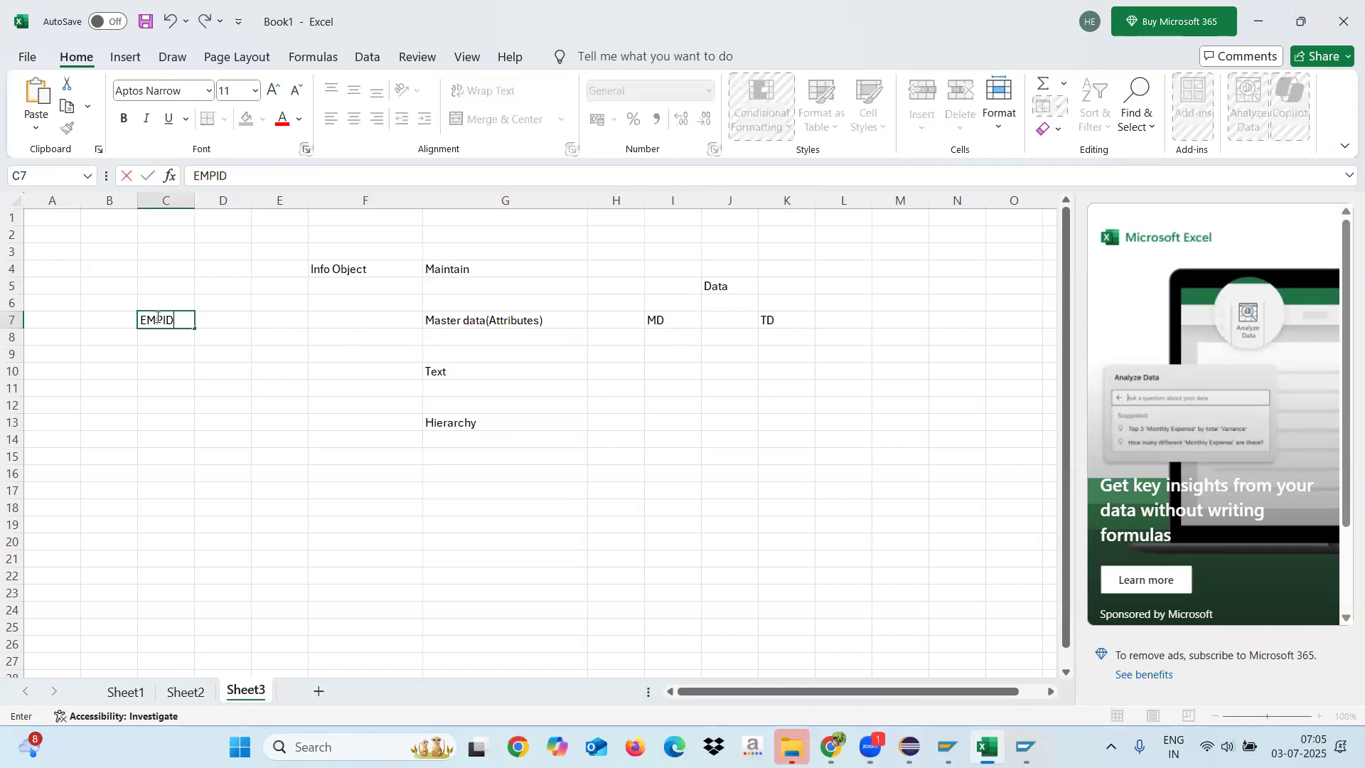
pyautogui.click(203, 384)
pyautogui.doubleClick(223, 360)
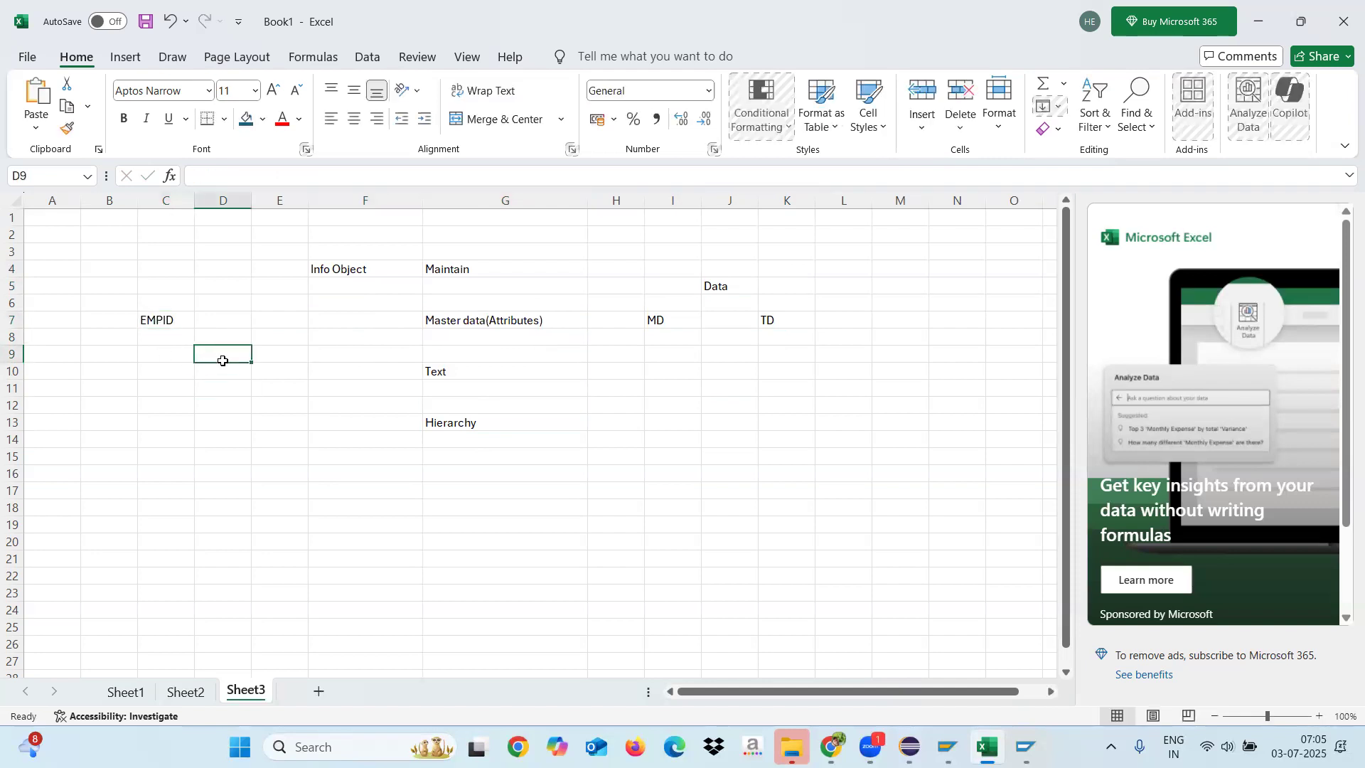
pyautogui.write('EMPNAME')
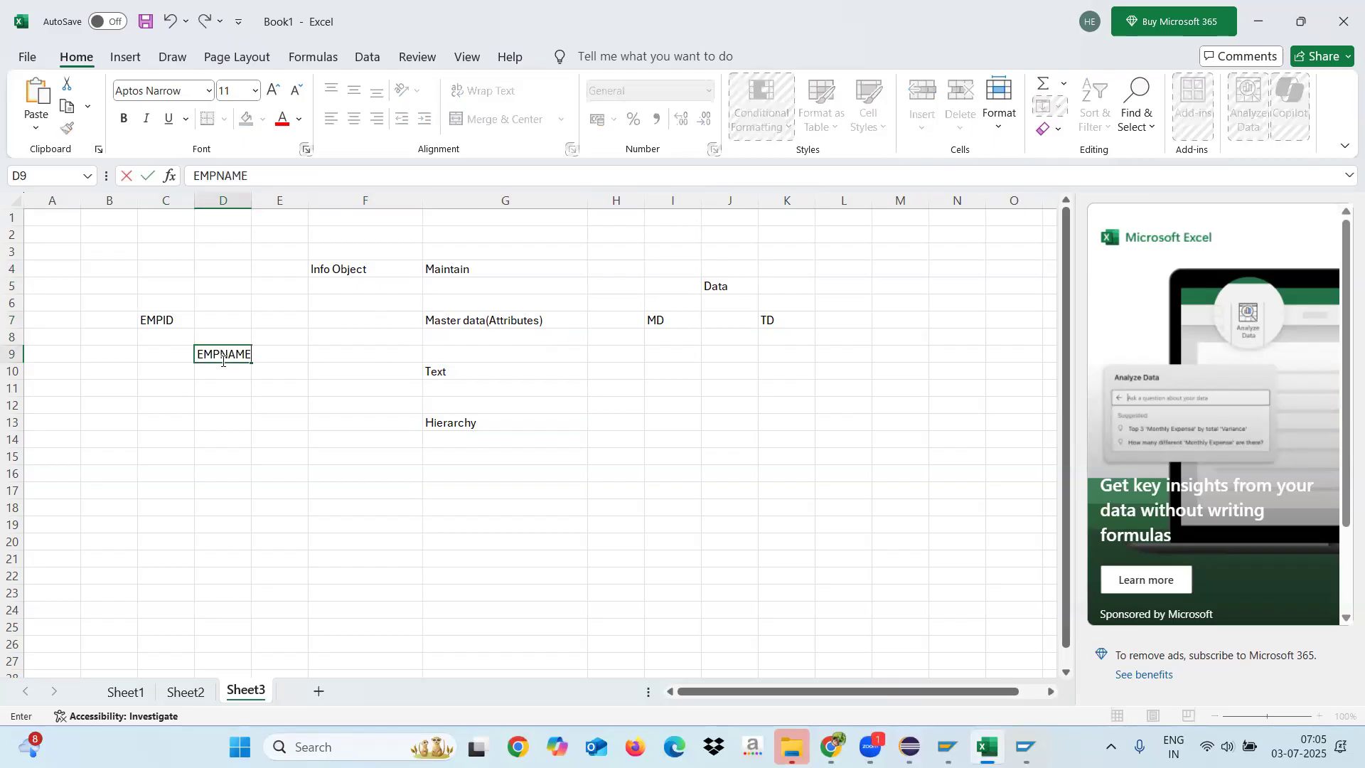
pyautogui.click(223, 407)
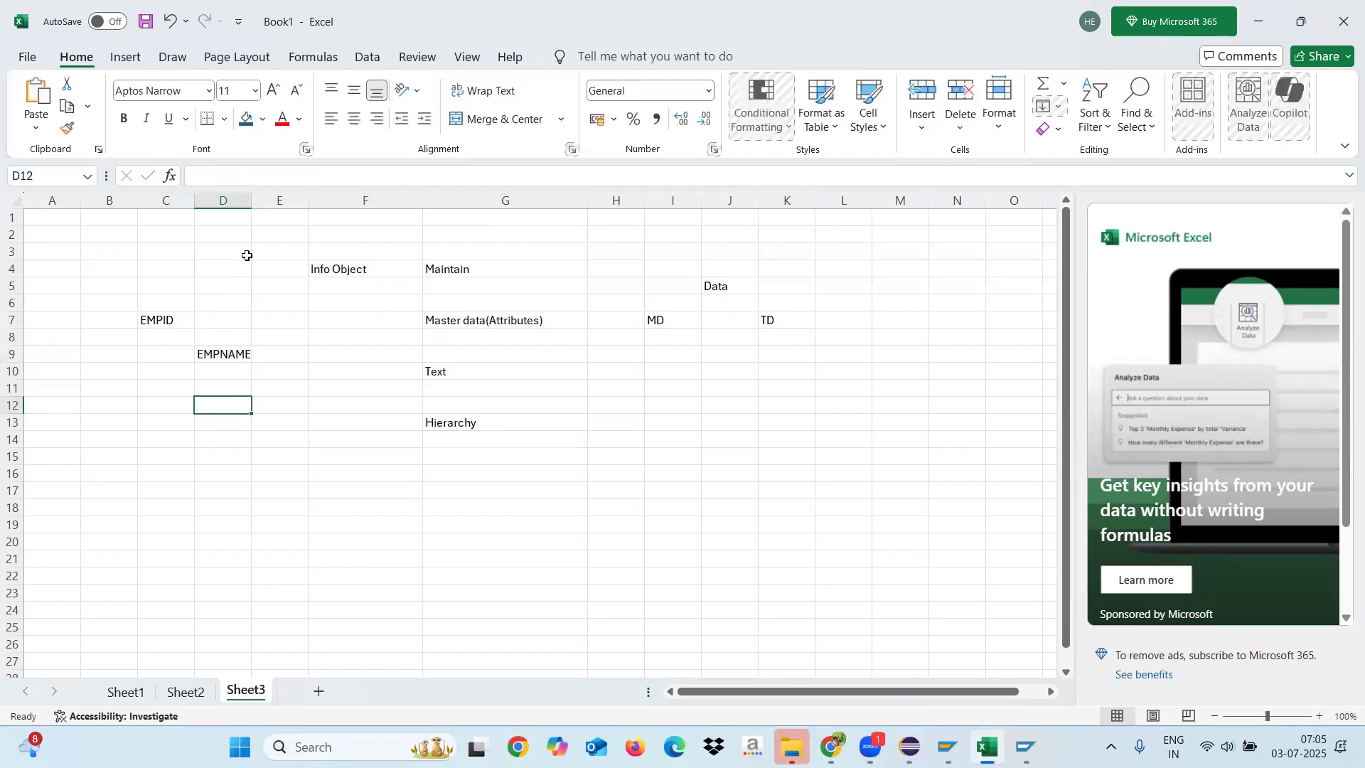
# Step: Widen column D and add the attributes "EMPAGE" in cell D11 and "DEPT" in cell D13
pyautogui.moveTo(251, 201); pyautogui.dragTo(281, 206)
pyautogui.click(231, 387)
pyautogui.write('EMPAGE')
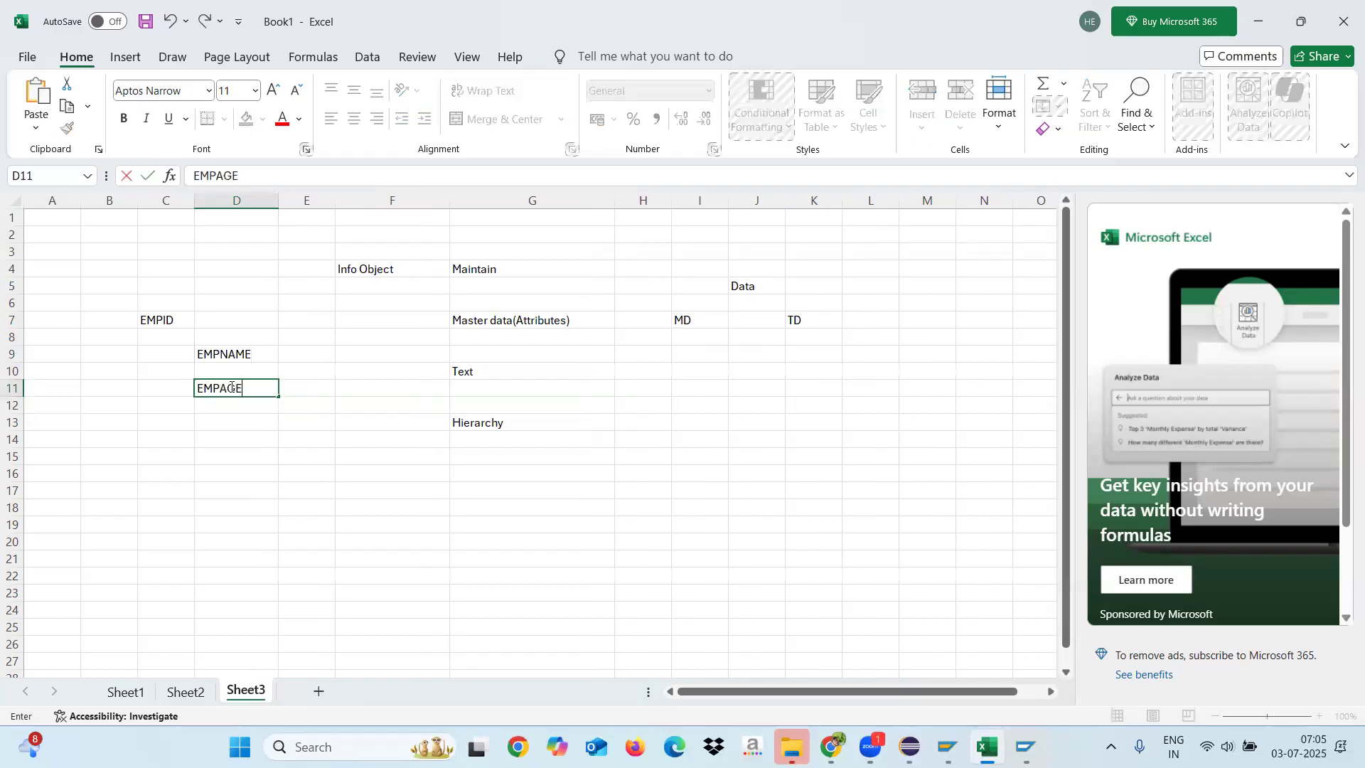
pyautogui.click(224, 424)
pyautogui.write('DEPT')
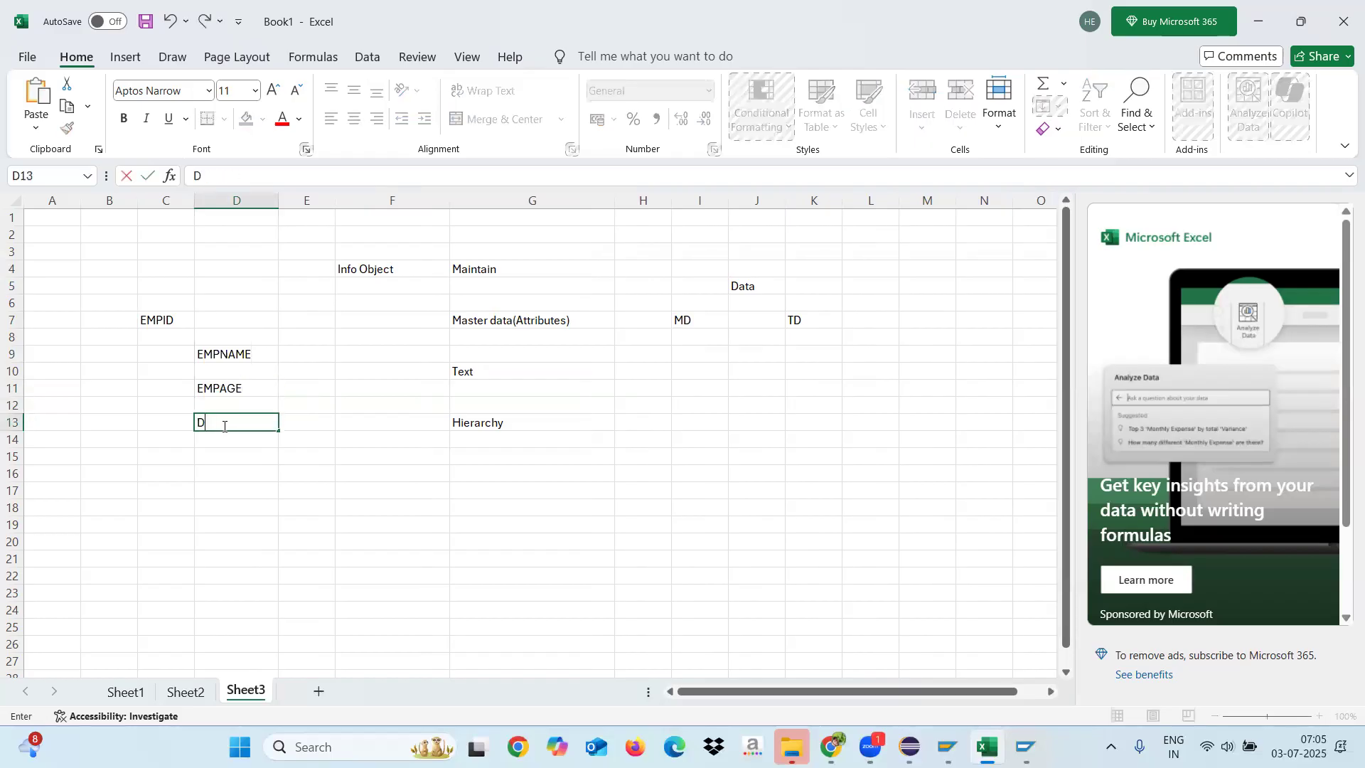
pyautogui.click(222, 450)
pyautogui.moveTo(226, 350); pyautogui.dragTo(233, 420)
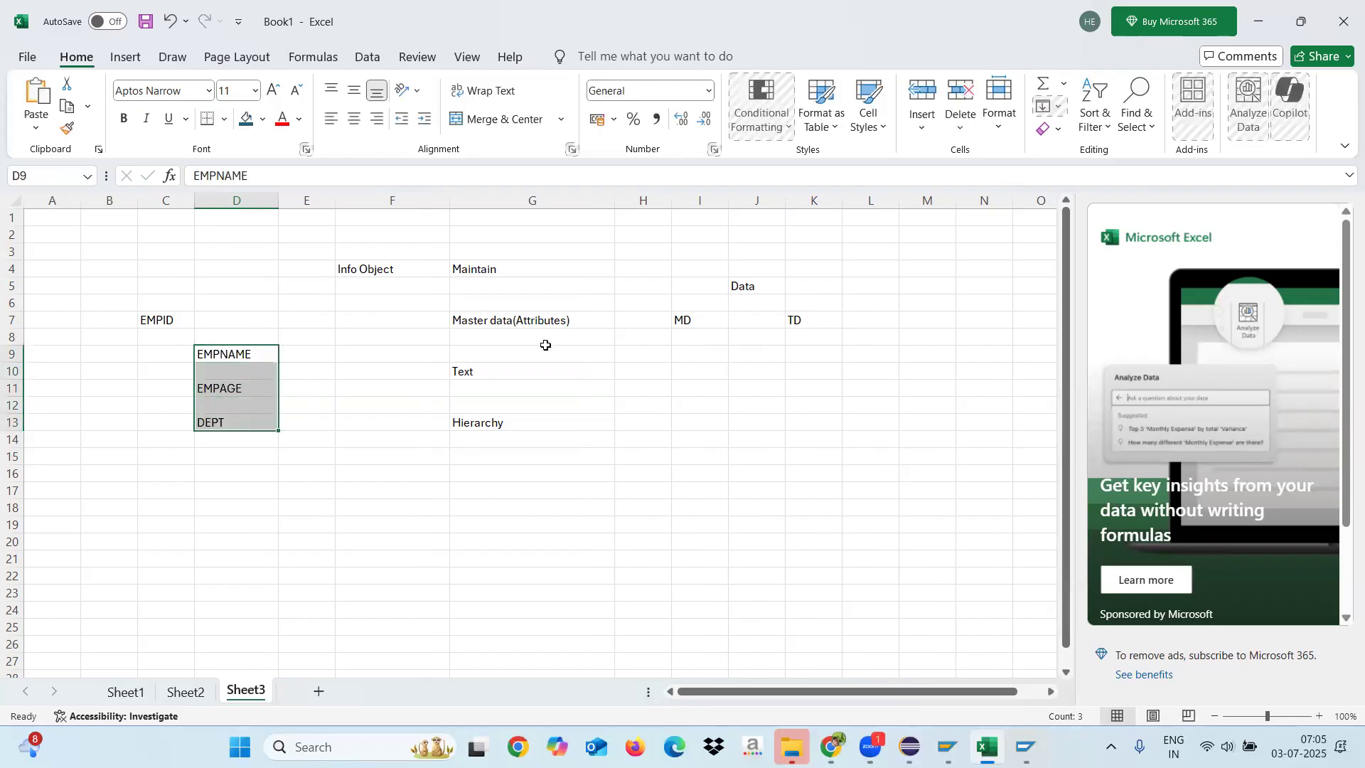
pyautogui.click(172, 320)
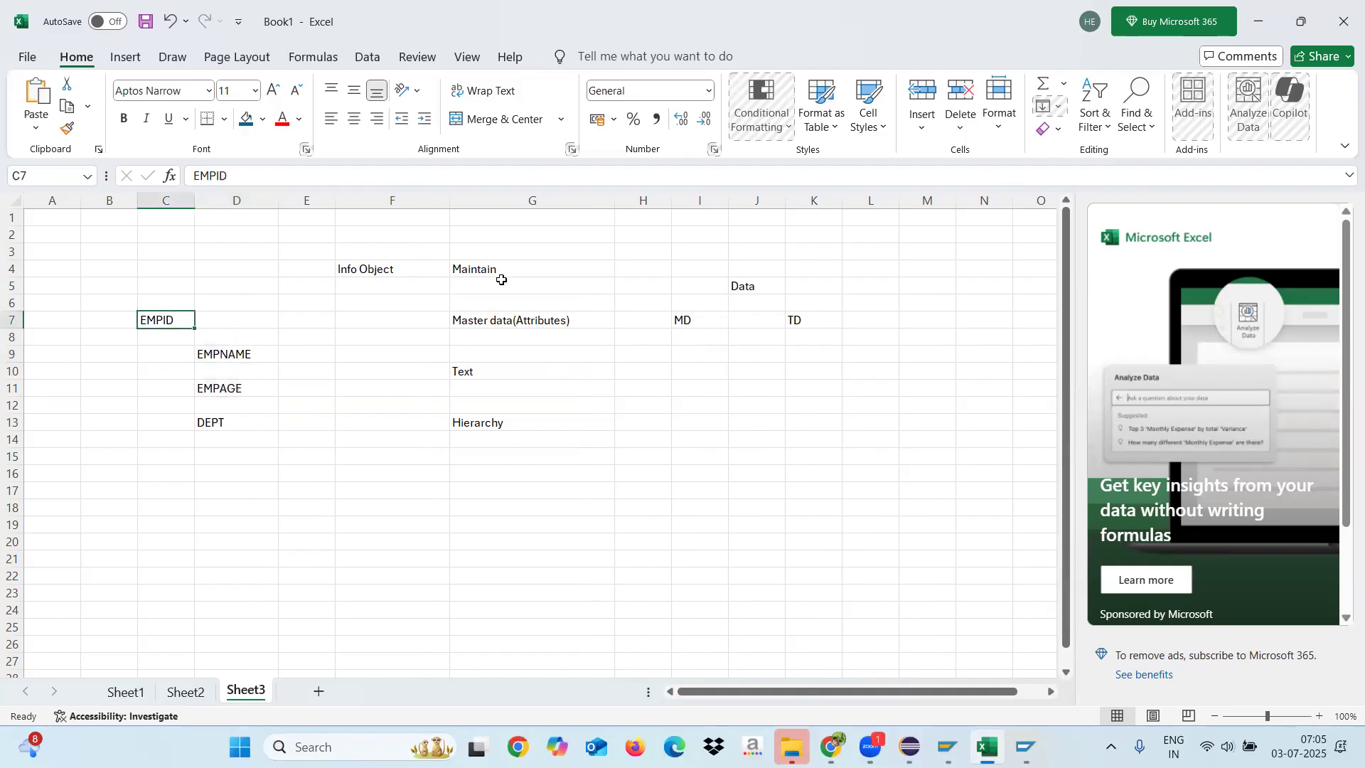
pyautogui.click(534, 270)
pyautogui.click(521, 322)
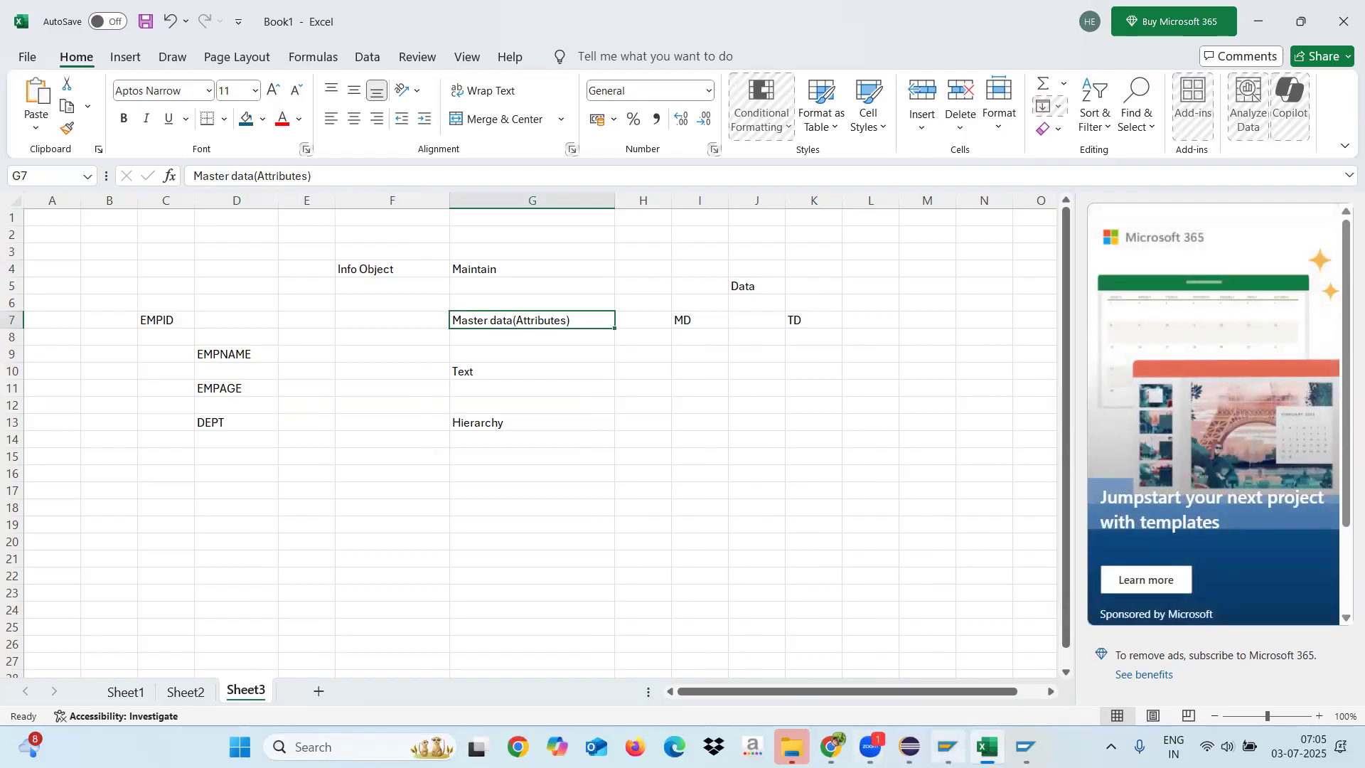
# Step: Switch back to Eclipse and review the Master Data, Texts and Hierarchies properties of characteristic ZEMP_ID
pyautogui.click(909, 746)
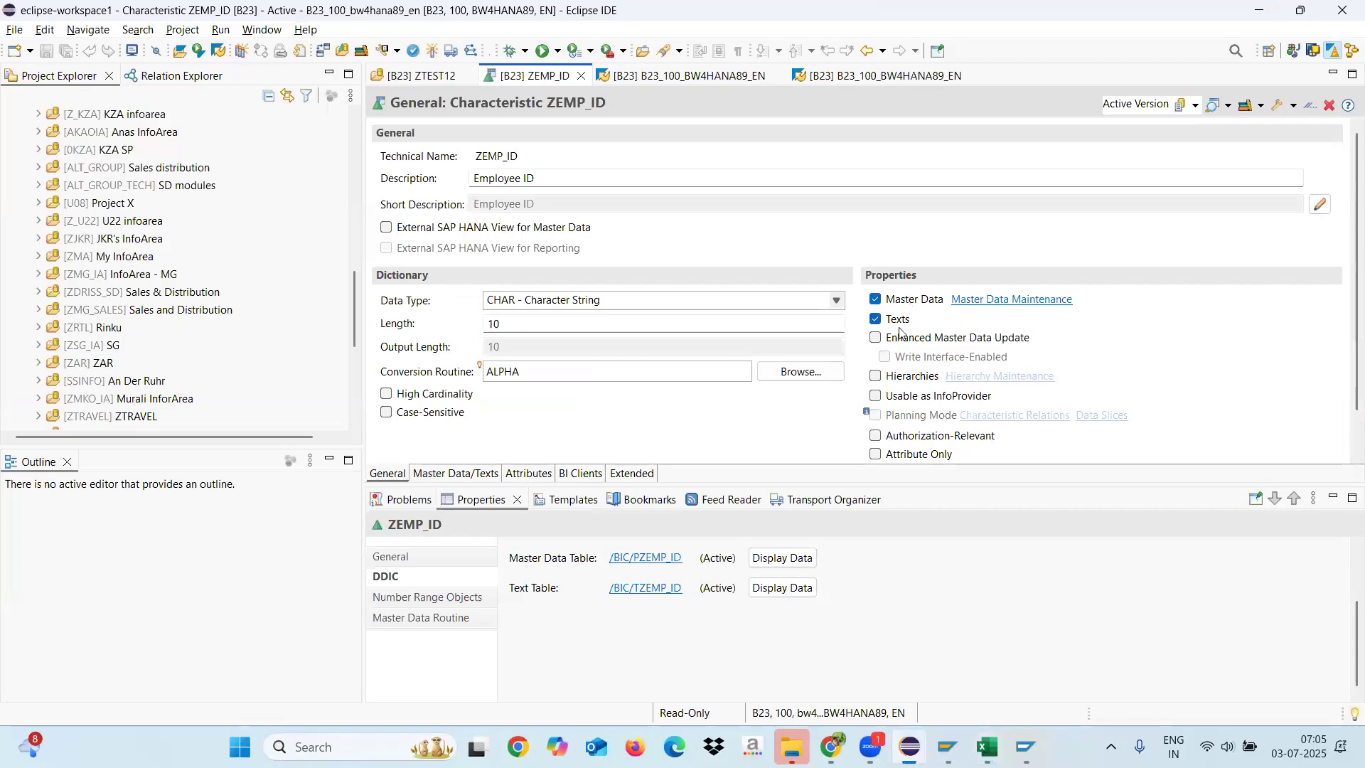
pyautogui.moveTo(900, 306)
pyautogui.moveTo(907, 383)
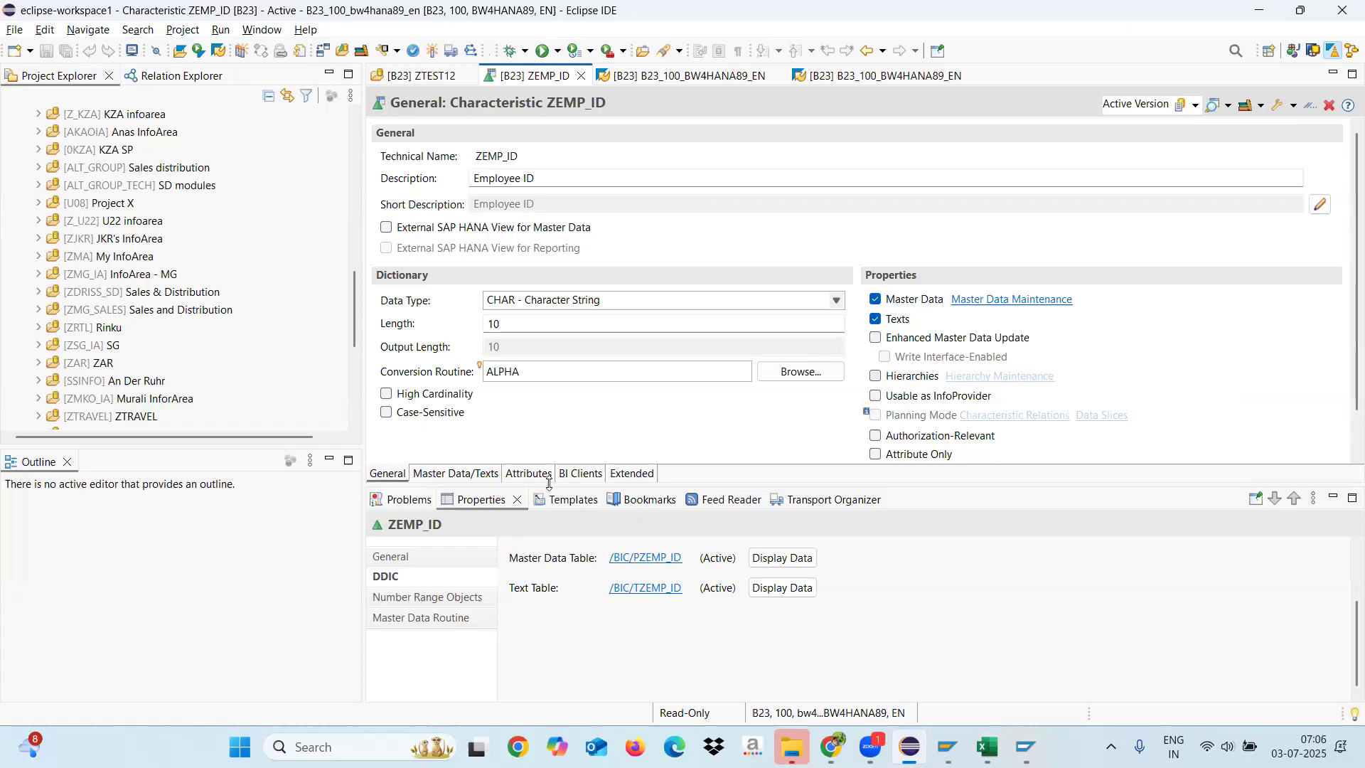
# Step: Turn off the Master Data and Texts properties of characteristic ZEMP_ID and enlarge the editor area to show all properties
pyautogui.click(878, 304)
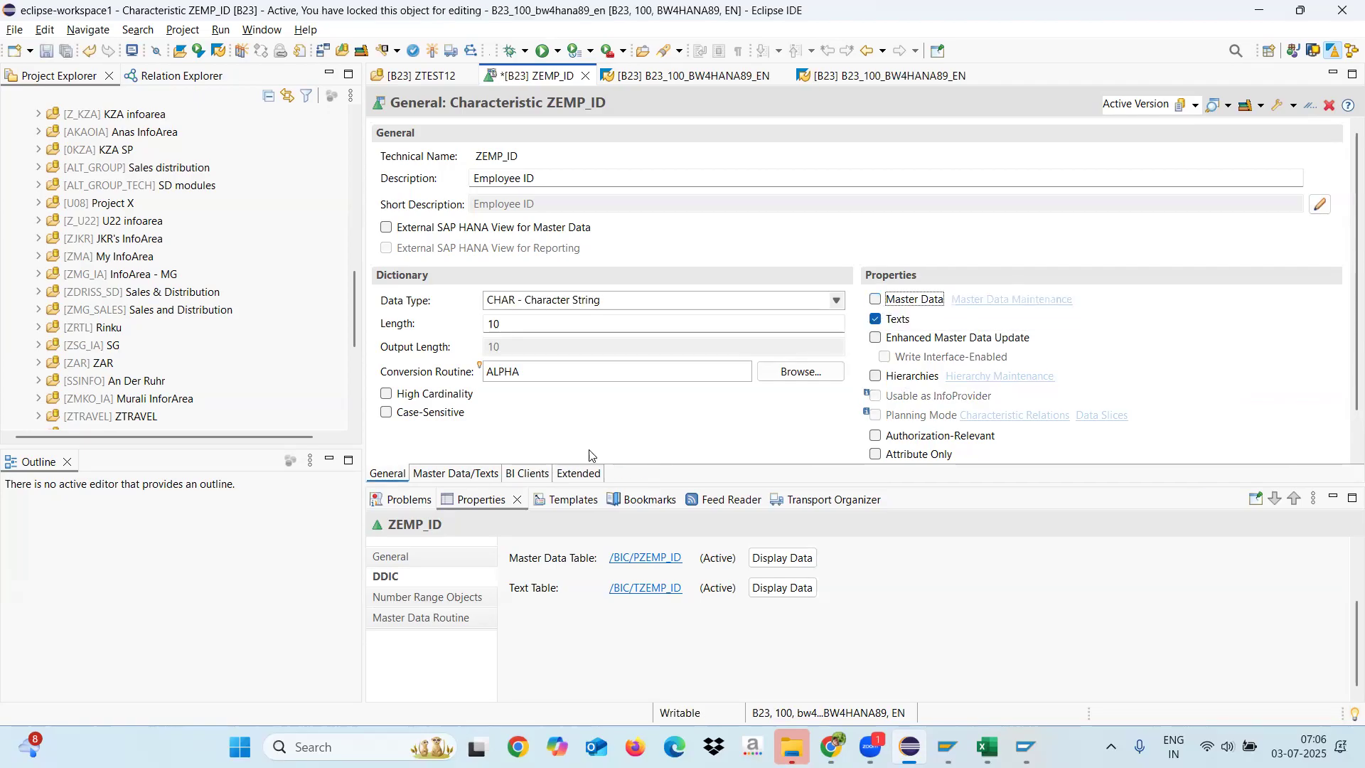
pyautogui.click(877, 321)
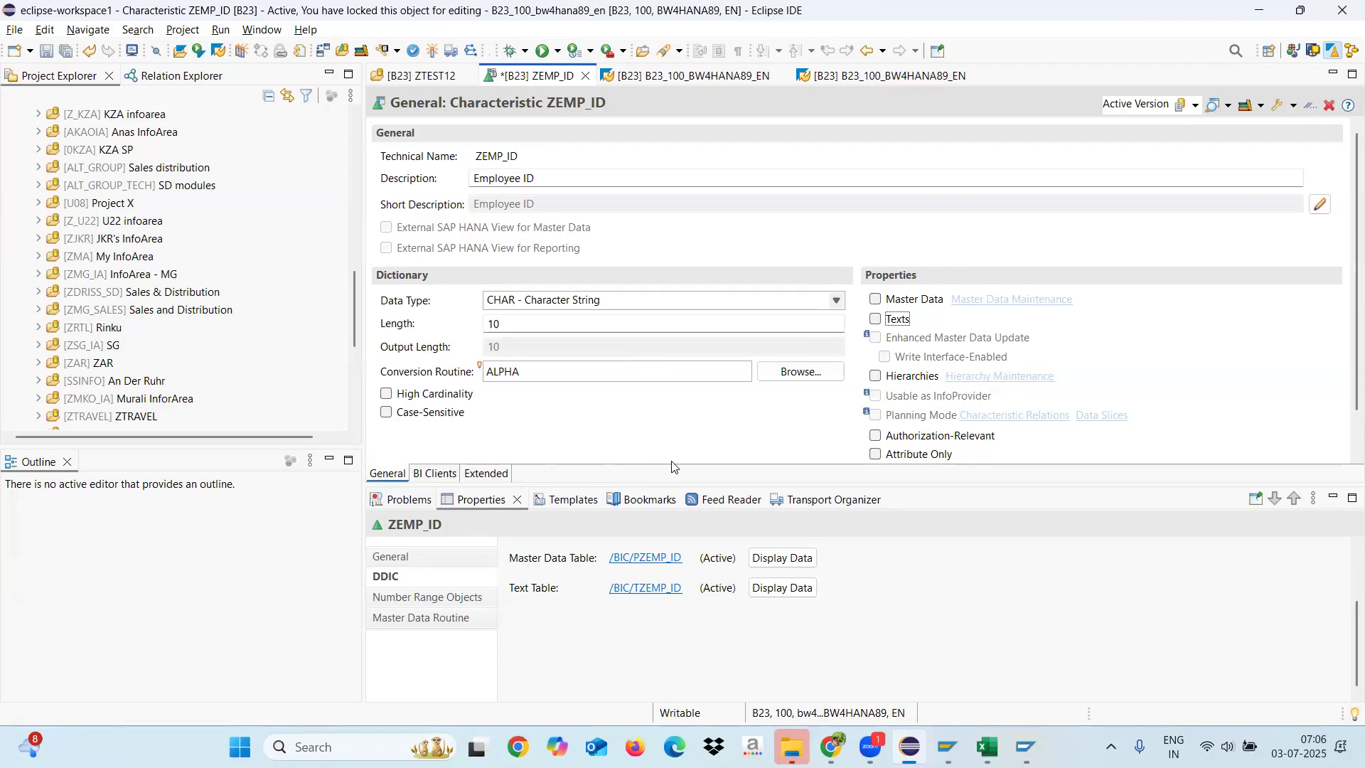
pyautogui.moveTo(718, 483); pyautogui.dragTo(721, 529)
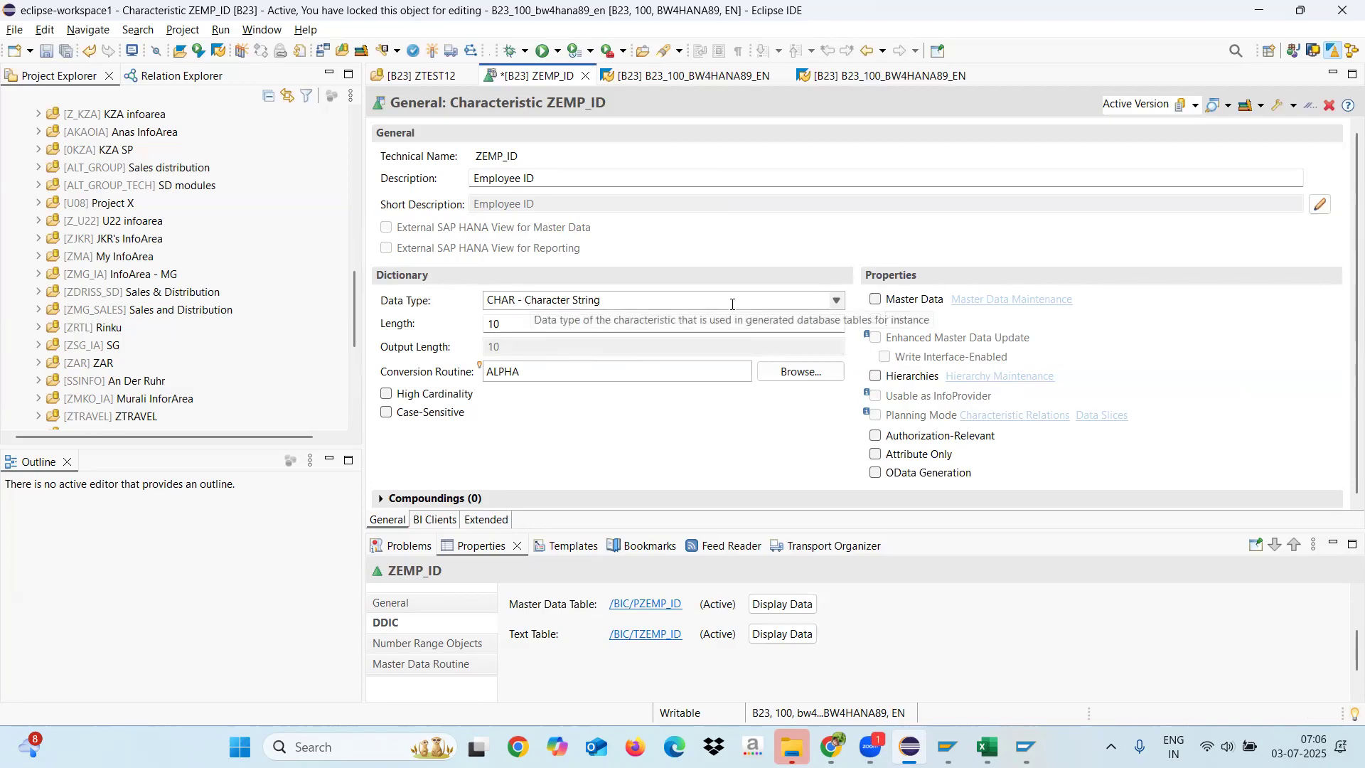
# Step: Select CHAR - Character String as the data type of ZEMP_ID and dismiss the error dialog
pyautogui.click(837, 298)
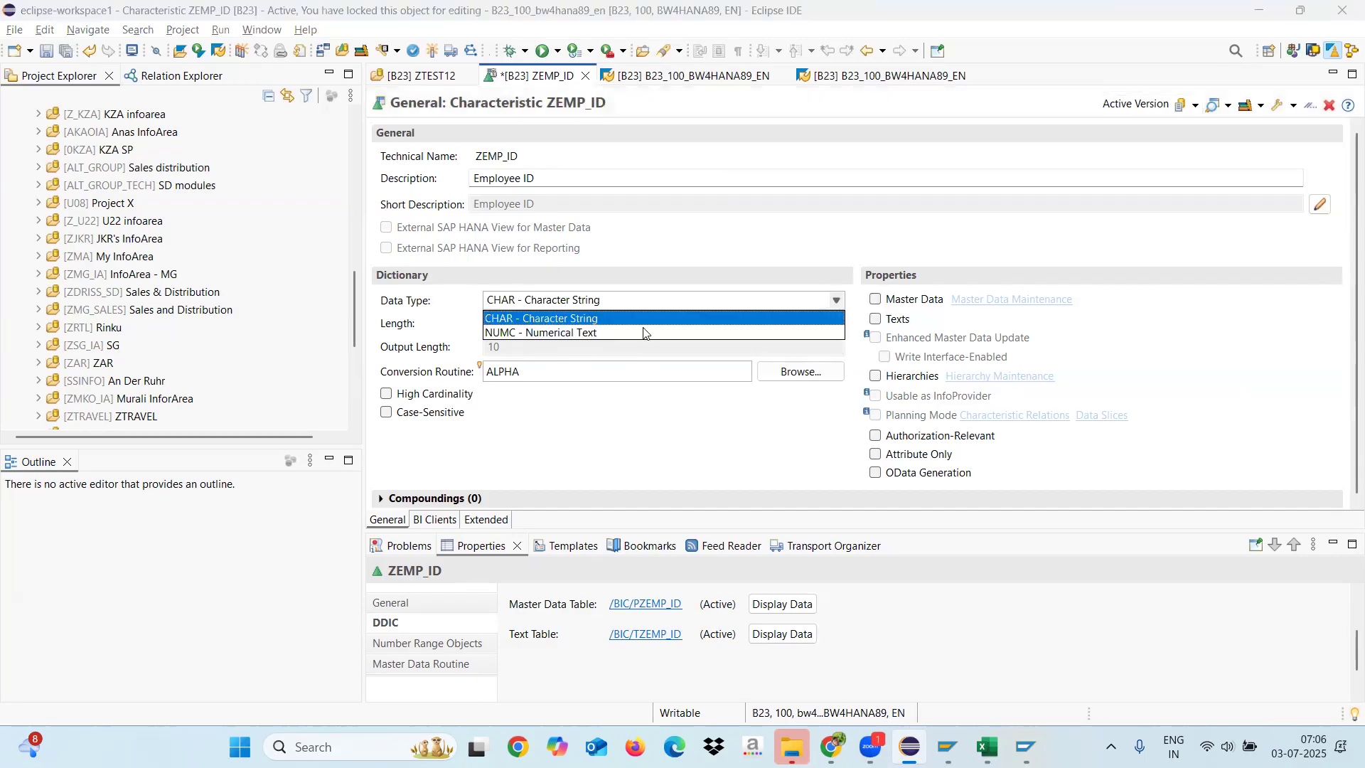
pyautogui.click(565, 321)
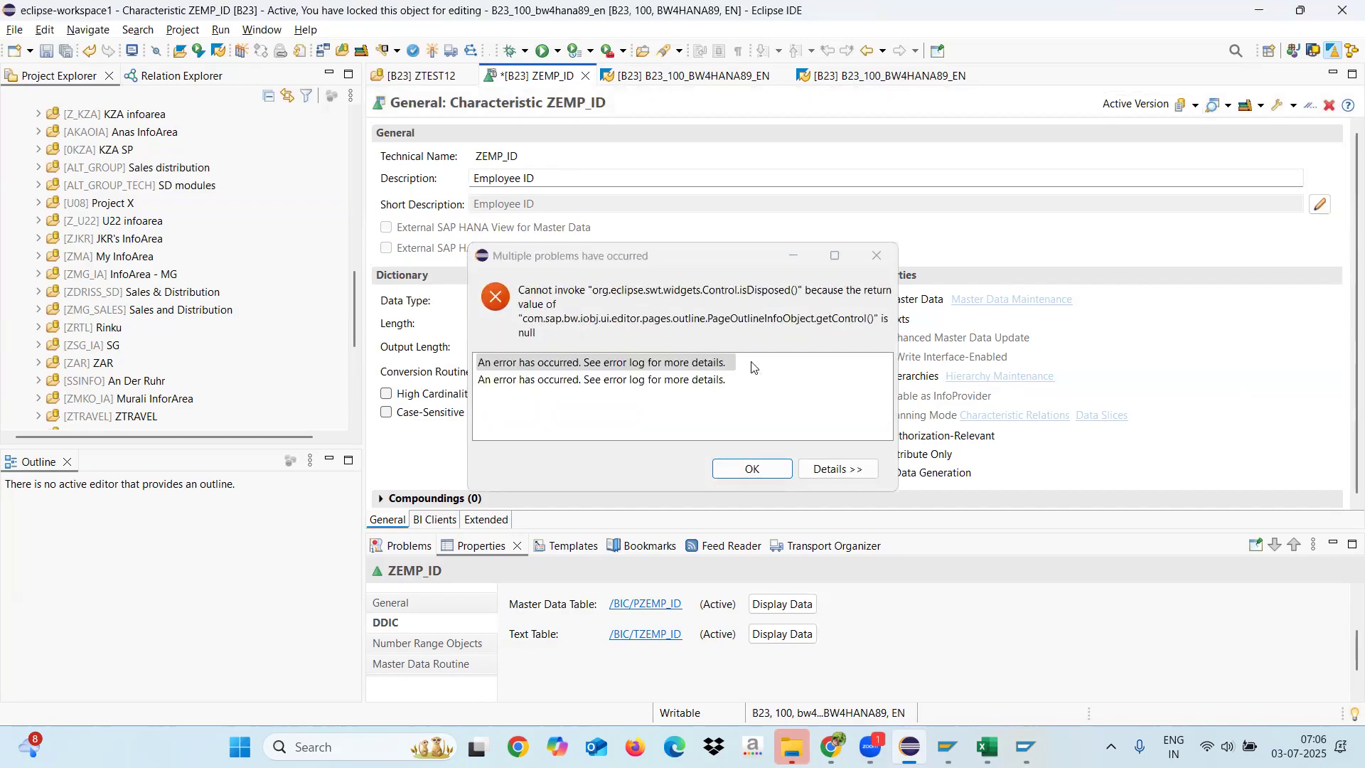
pyautogui.click(873, 259)
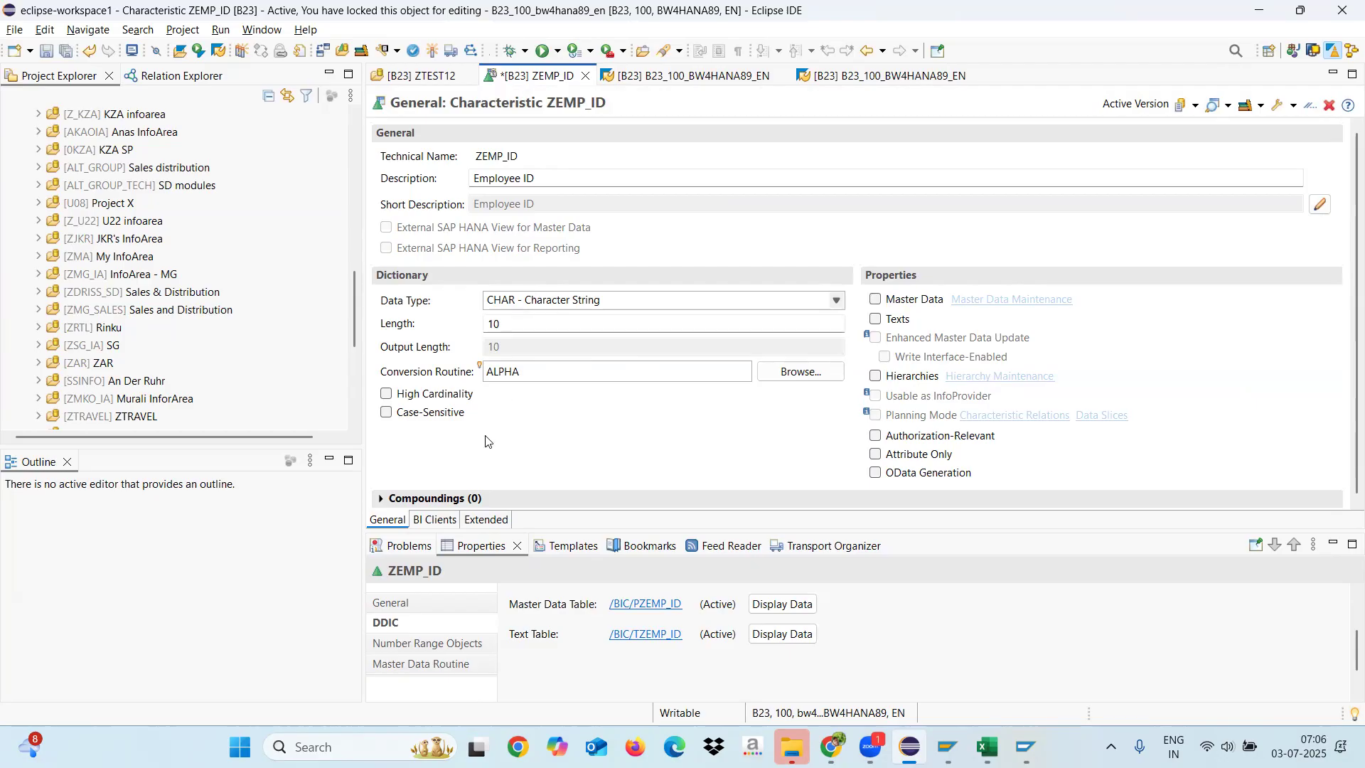
# Step: Review the BI Clients and Extended settings of ZEMP_ID and return to its general properties
pyautogui.click(436, 520)
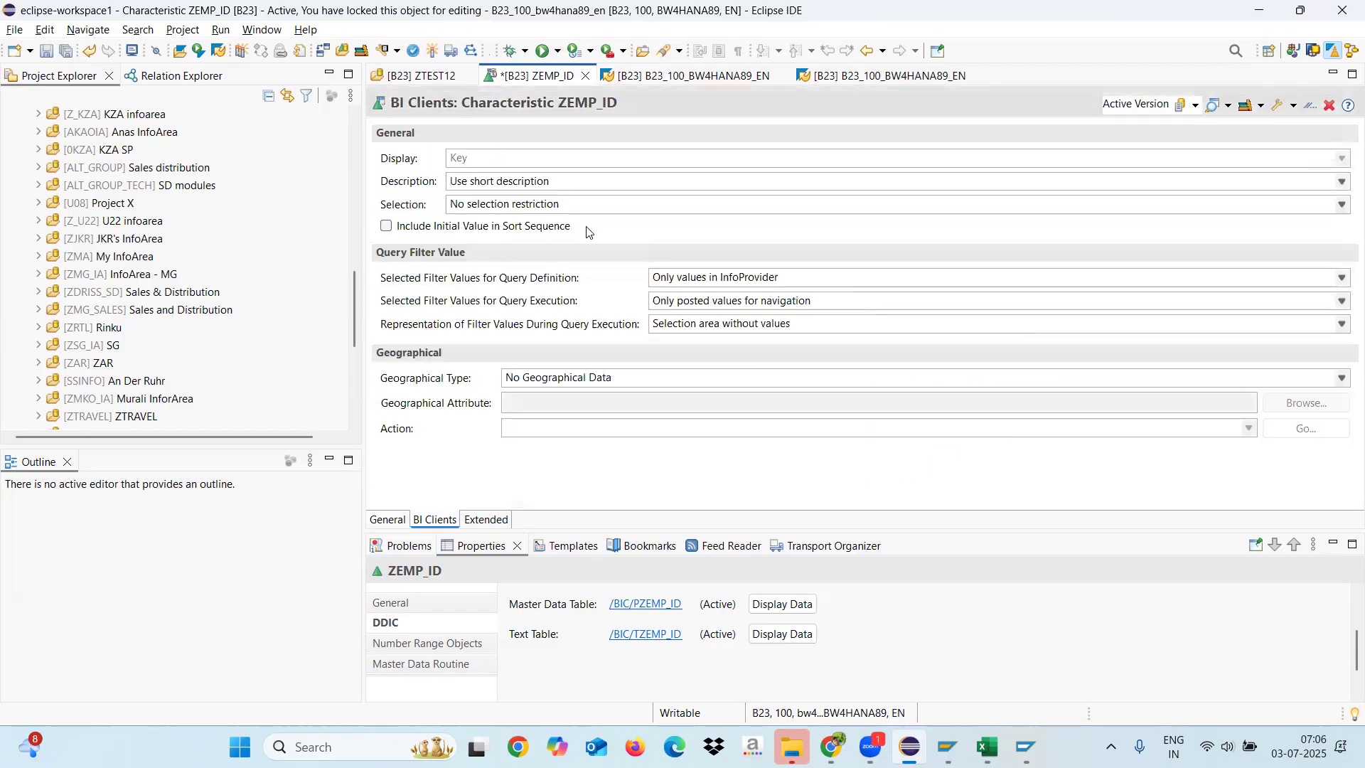
pyautogui.click(496, 521)
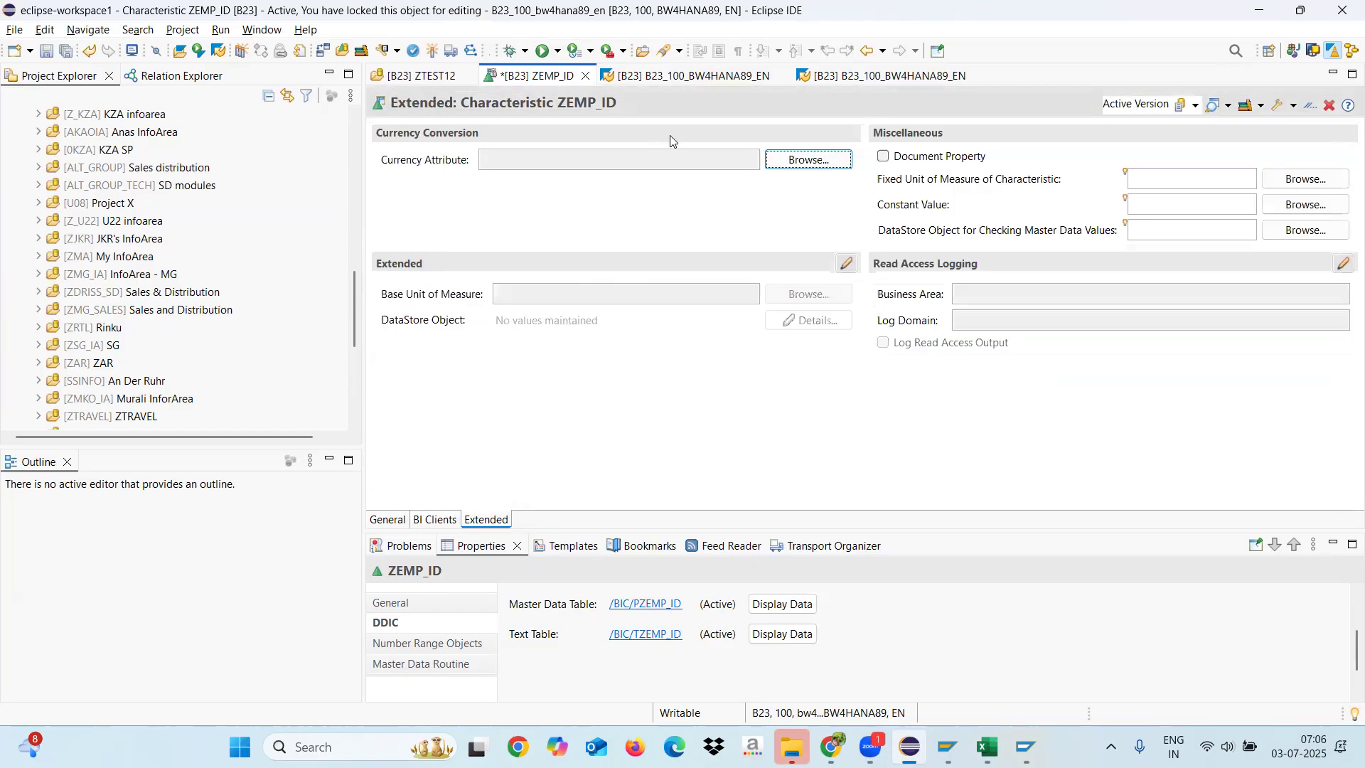
pyautogui.click(387, 520)
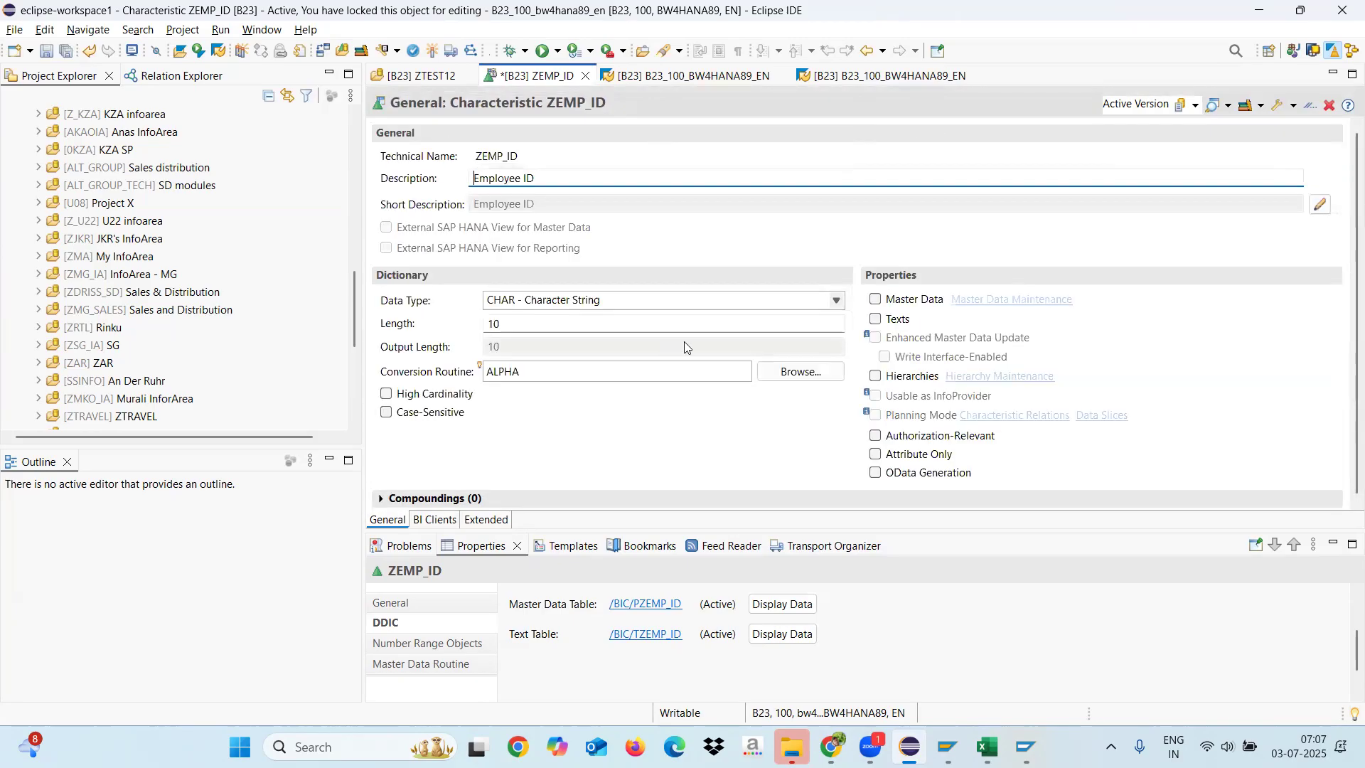
# Step: Enable the Master Data and Texts properties for ZEMP_ID and leave Hierarchies disabled
pyautogui.click(876, 298)
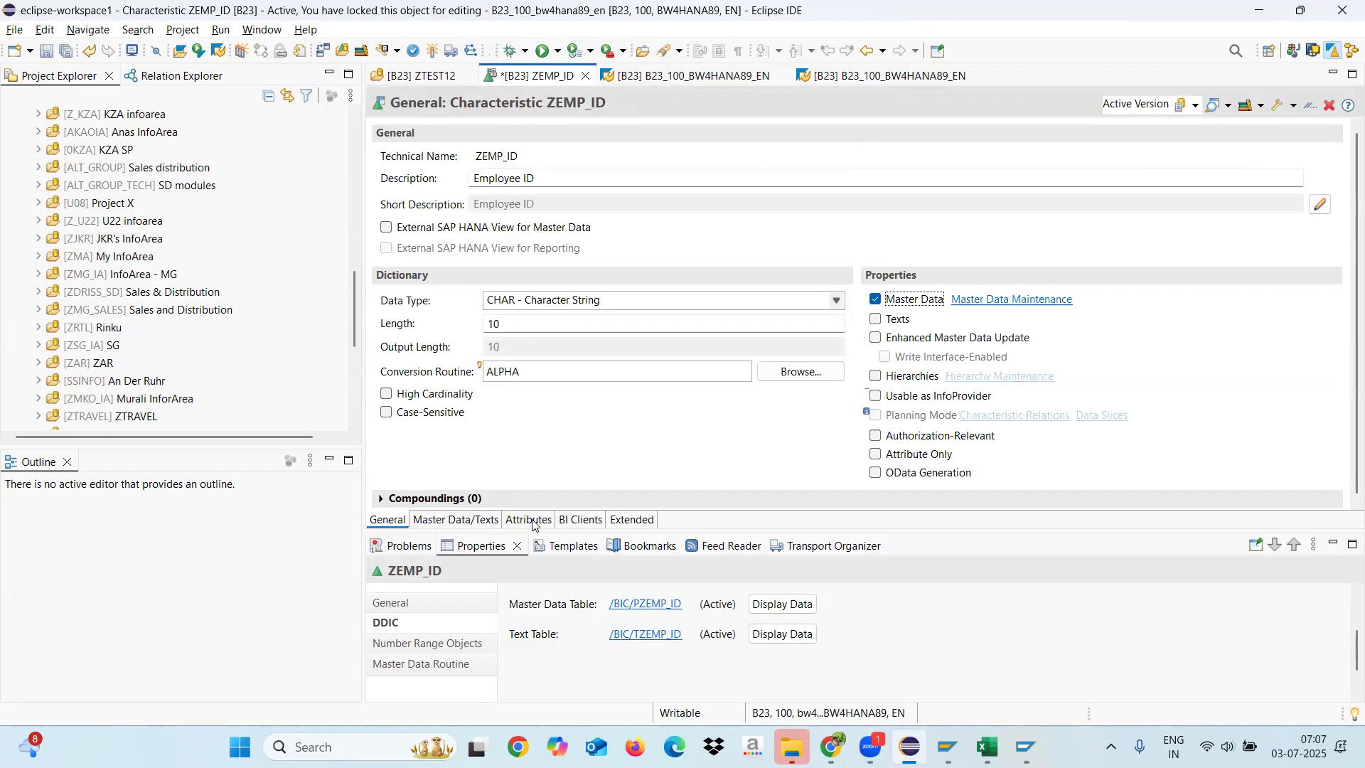
pyautogui.click(876, 319)
pyautogui.click(875, 376)
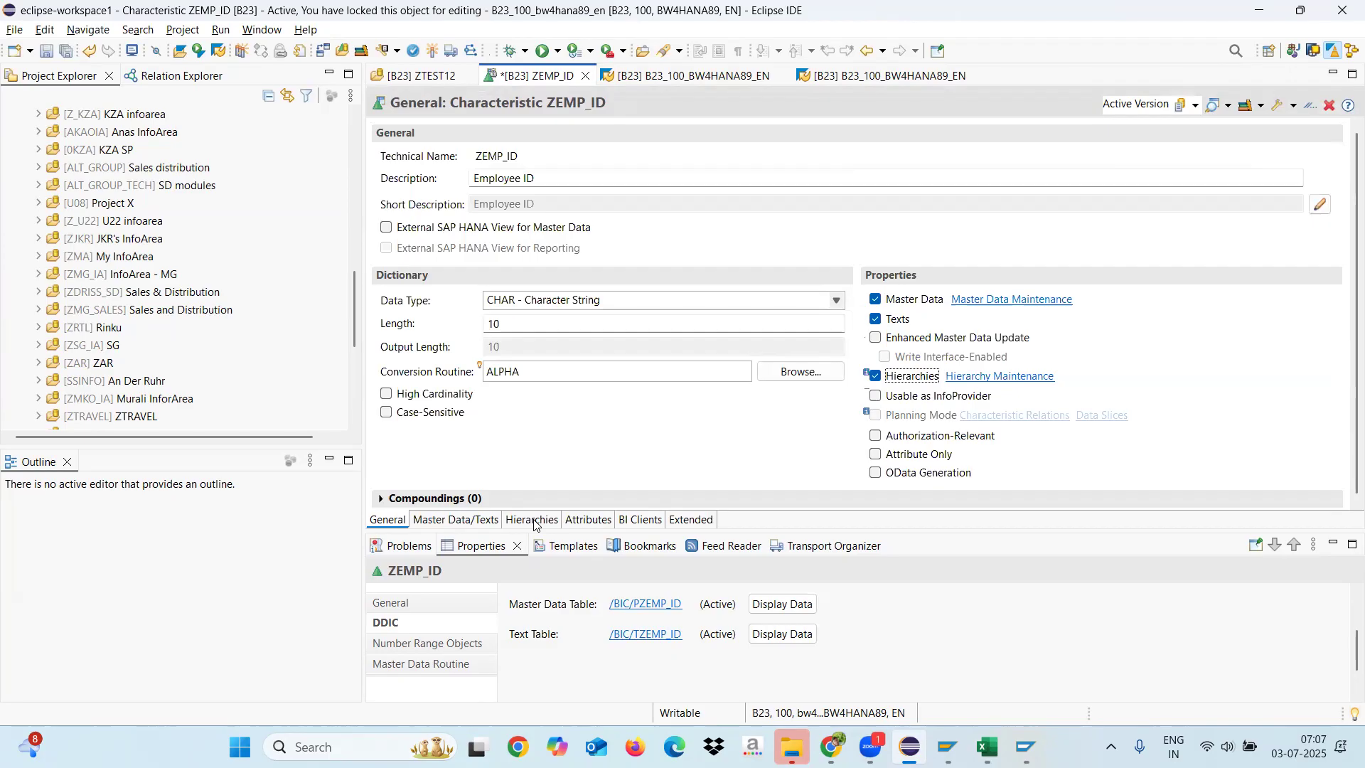
pyautogui.click(875, 380)
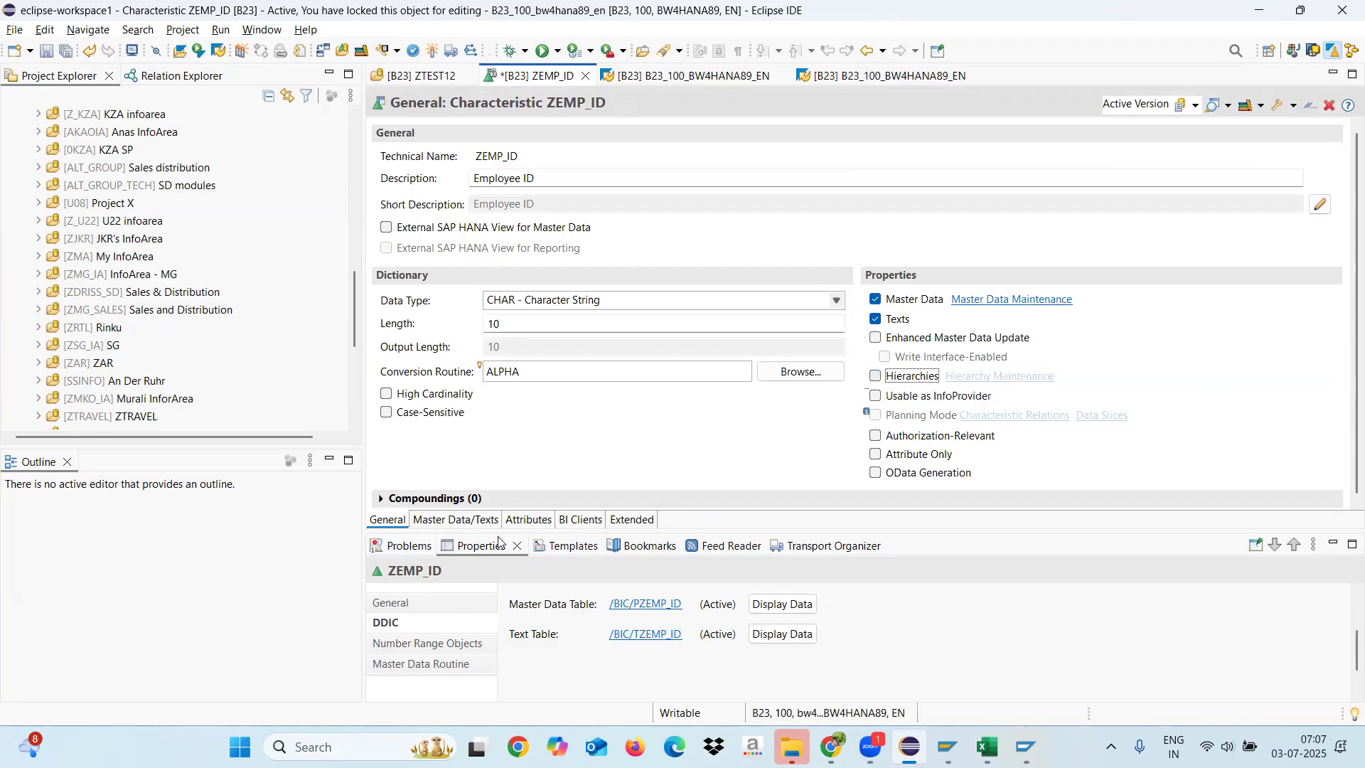
# Step: Enable Medium Text and Long Text in the text settings of ZEMP_ID
pyautogui.click(455, 520)
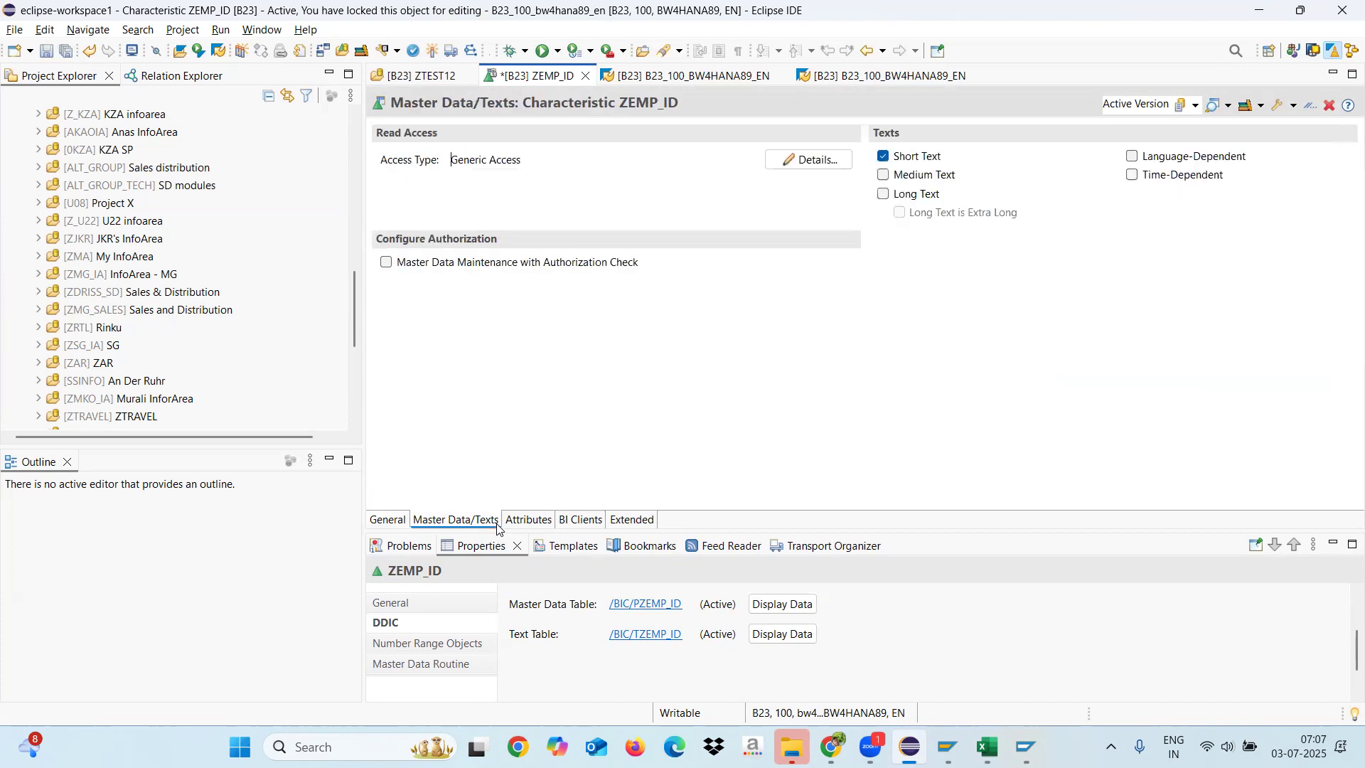
pyautogui.click(885, 176)
pyautogui.click(883, 195)
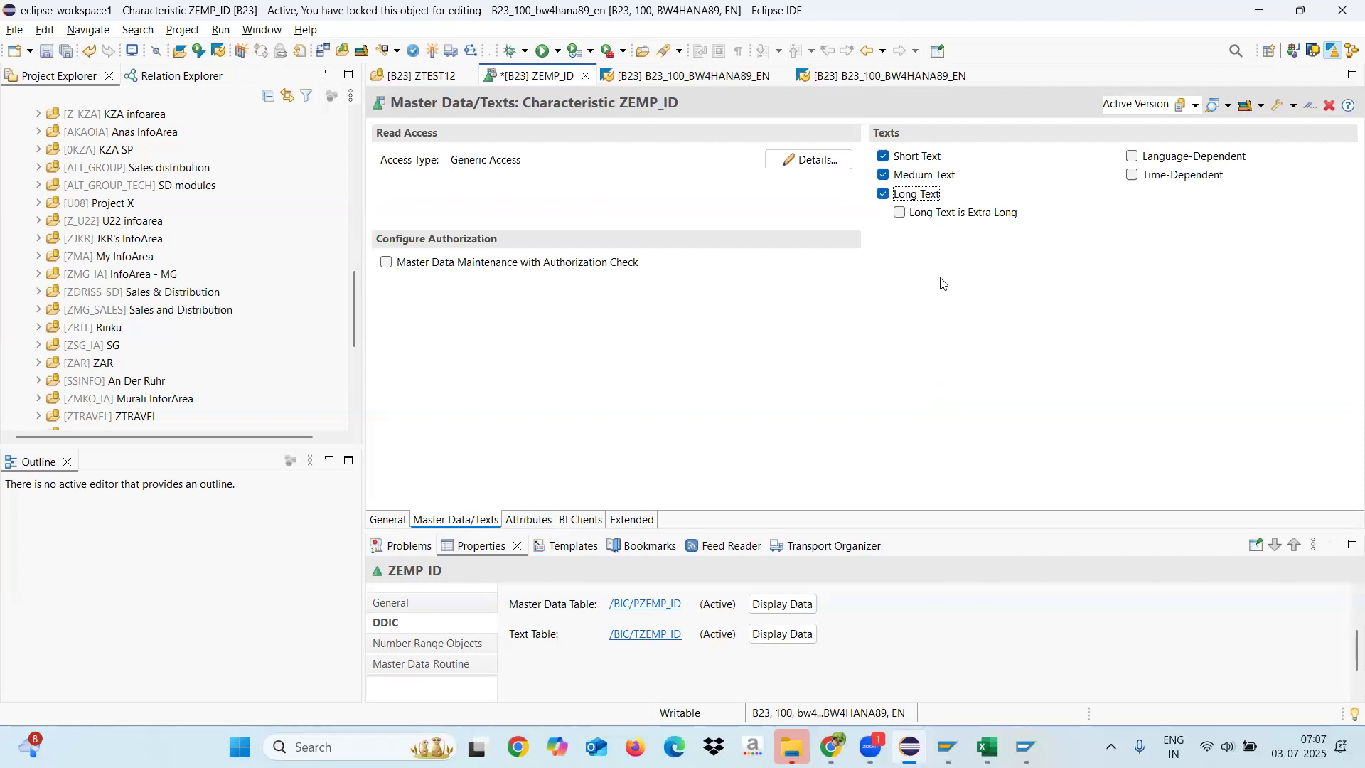
# Step: Try the extra-long, time-dependent and language-dependent text options, then turn all three off again
pyautogui.click(900, 213)
pyautogui.click(1132, 176)
pyautogui.click(1132, 157)
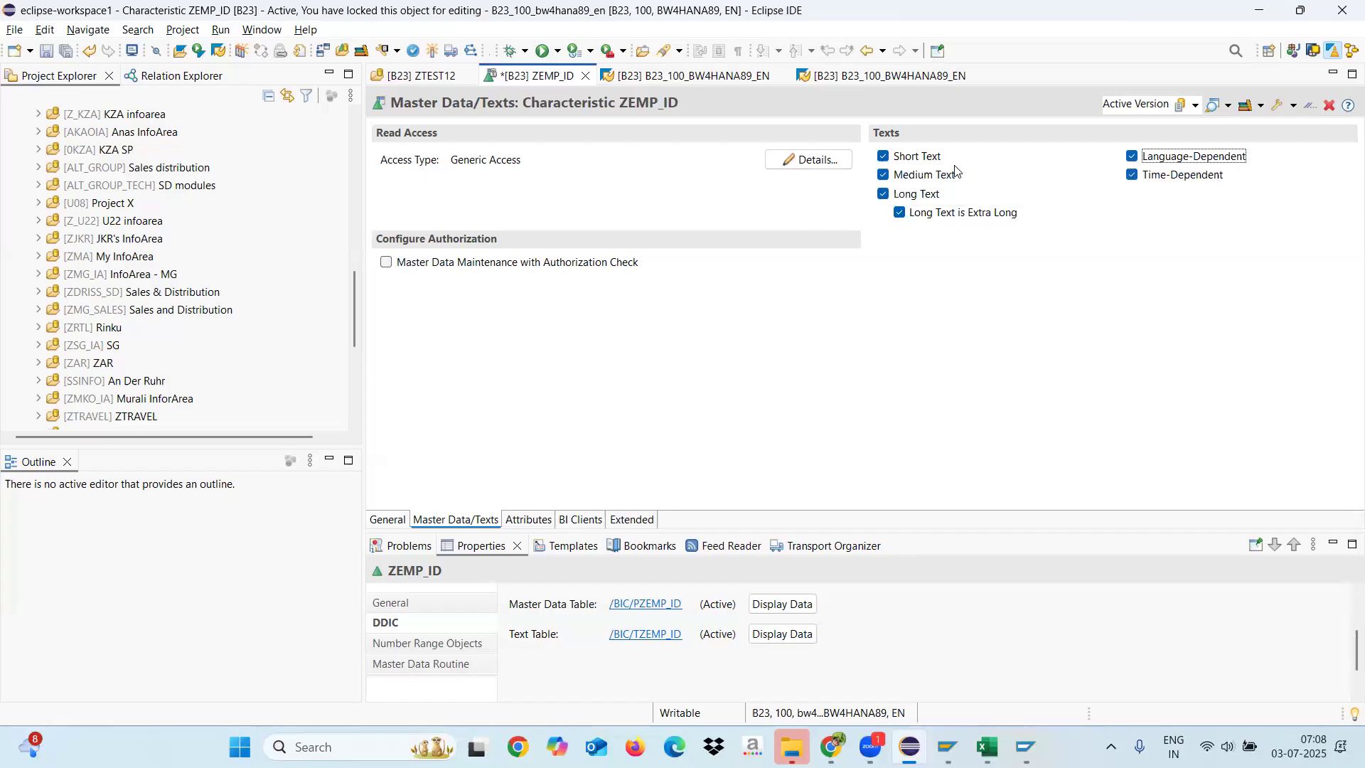
pyautogui.click(1132, 157)
pyautogui.click(1132, 176)
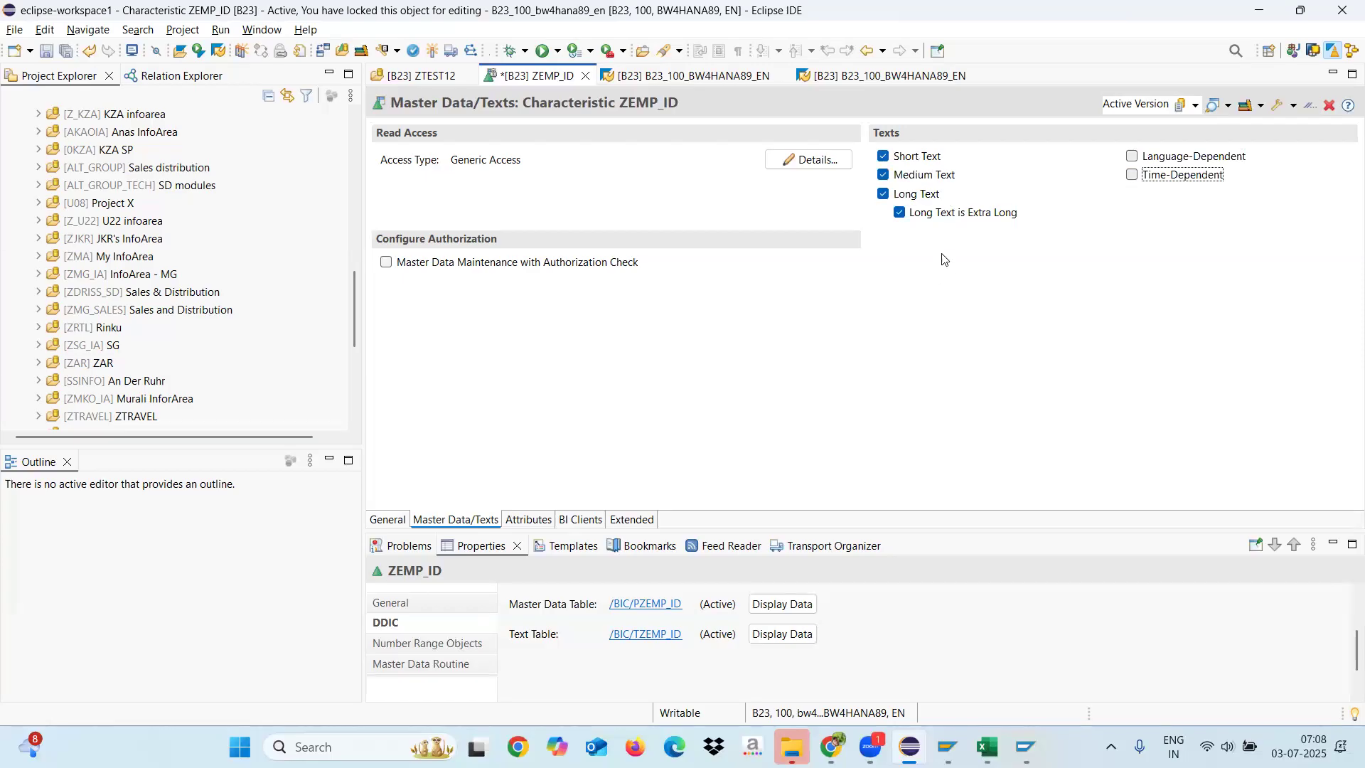
pyautogui.click(900, 213)
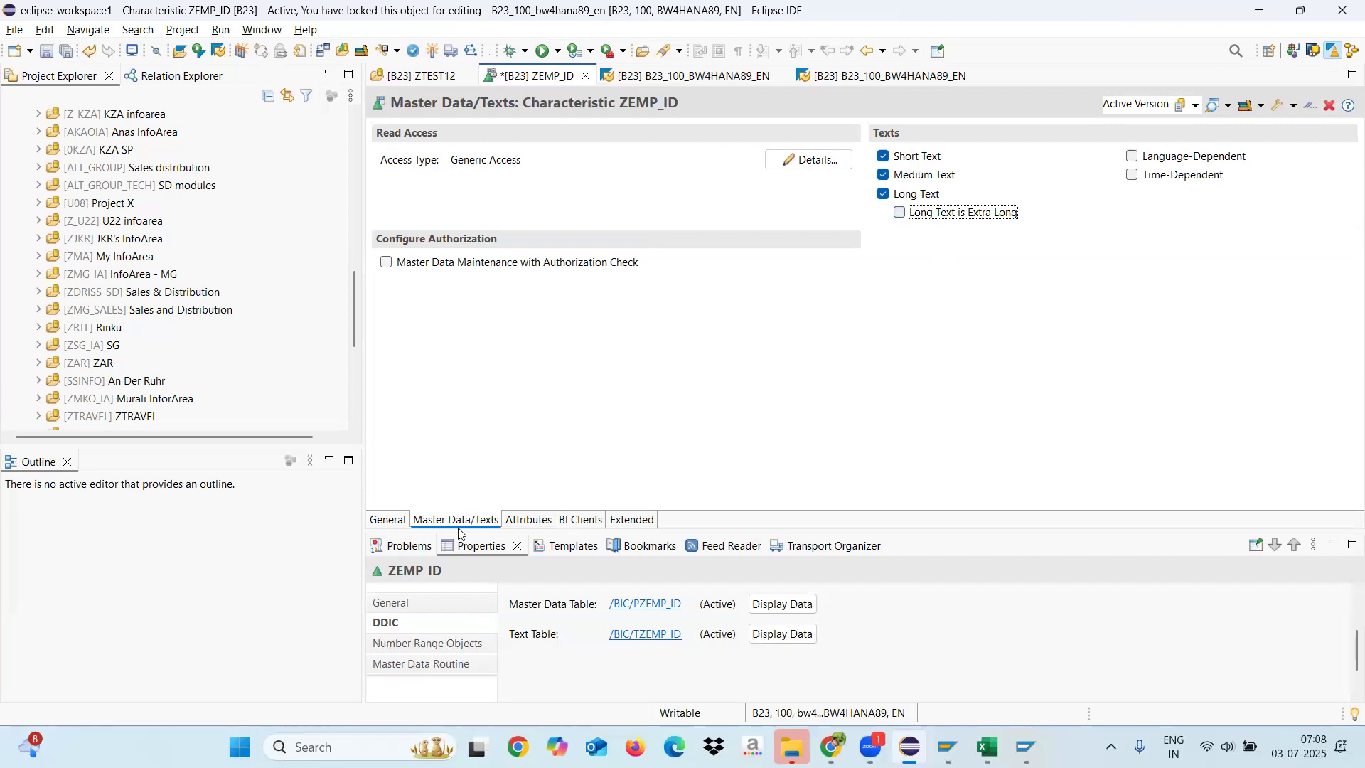
# Step: Open the attributes of ZEMP_ID, search the existing InfoObjects for "ZE*" and close the search without adding one
pyautogui.click(528, 521)
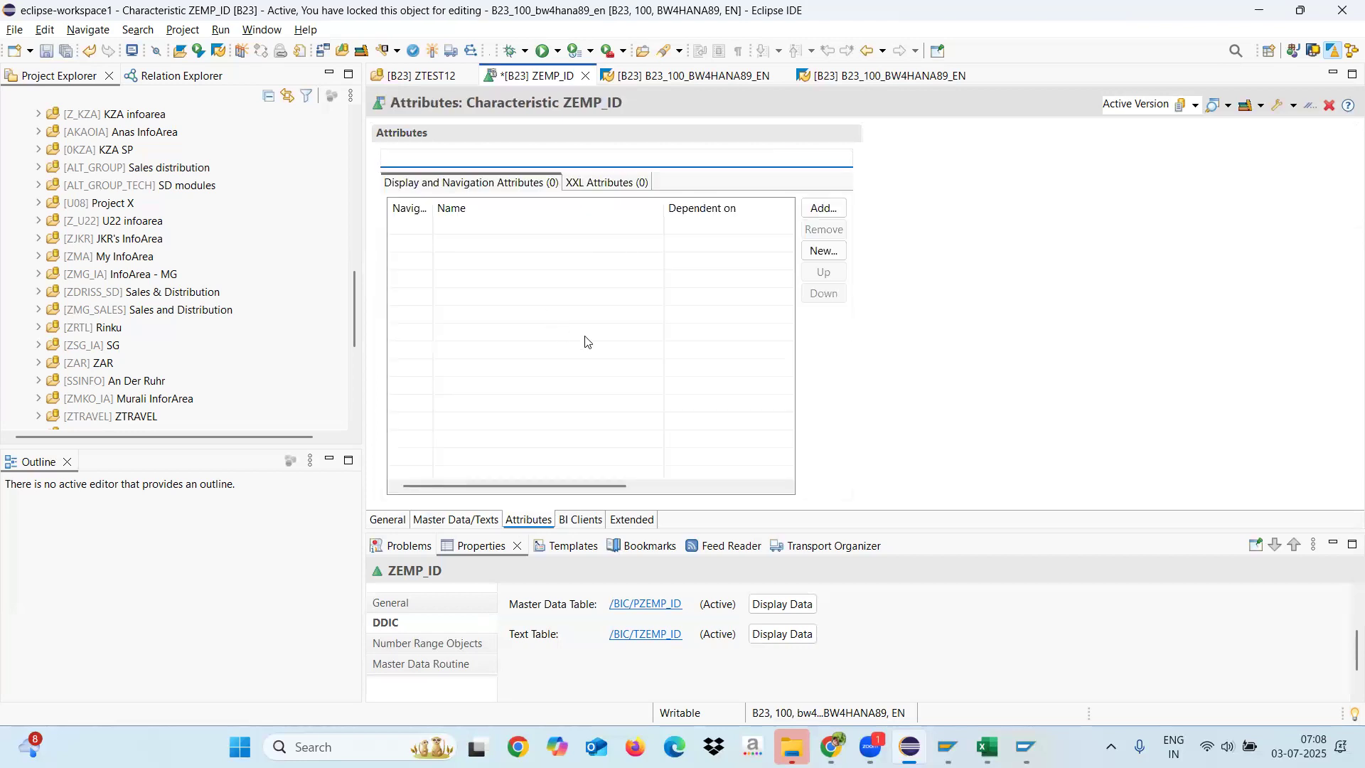
pyautogui.moveTo(434, 205); pyautogui.dragTo(466, 206)
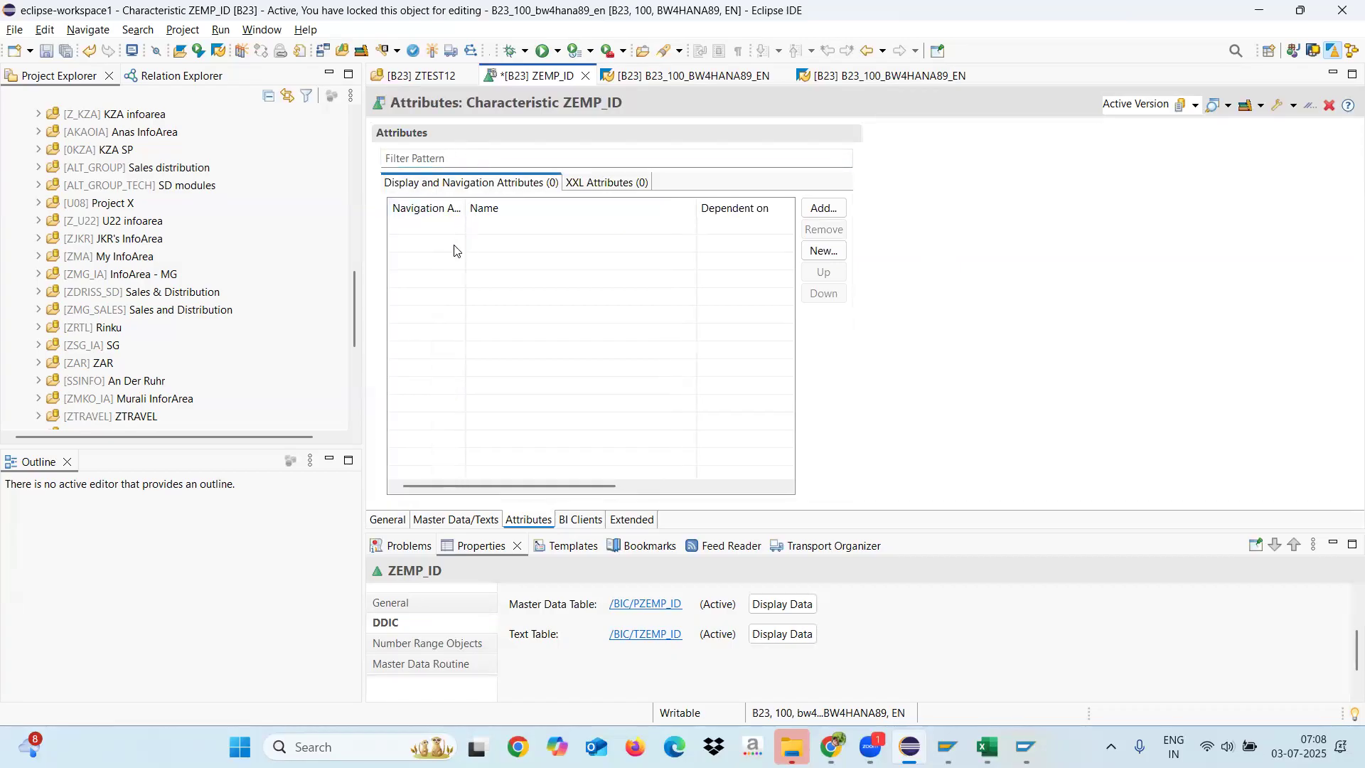
pyautogui.click(823, 208)
pyautogui.click(561, 141)
pyautogui.press('BackSpace')
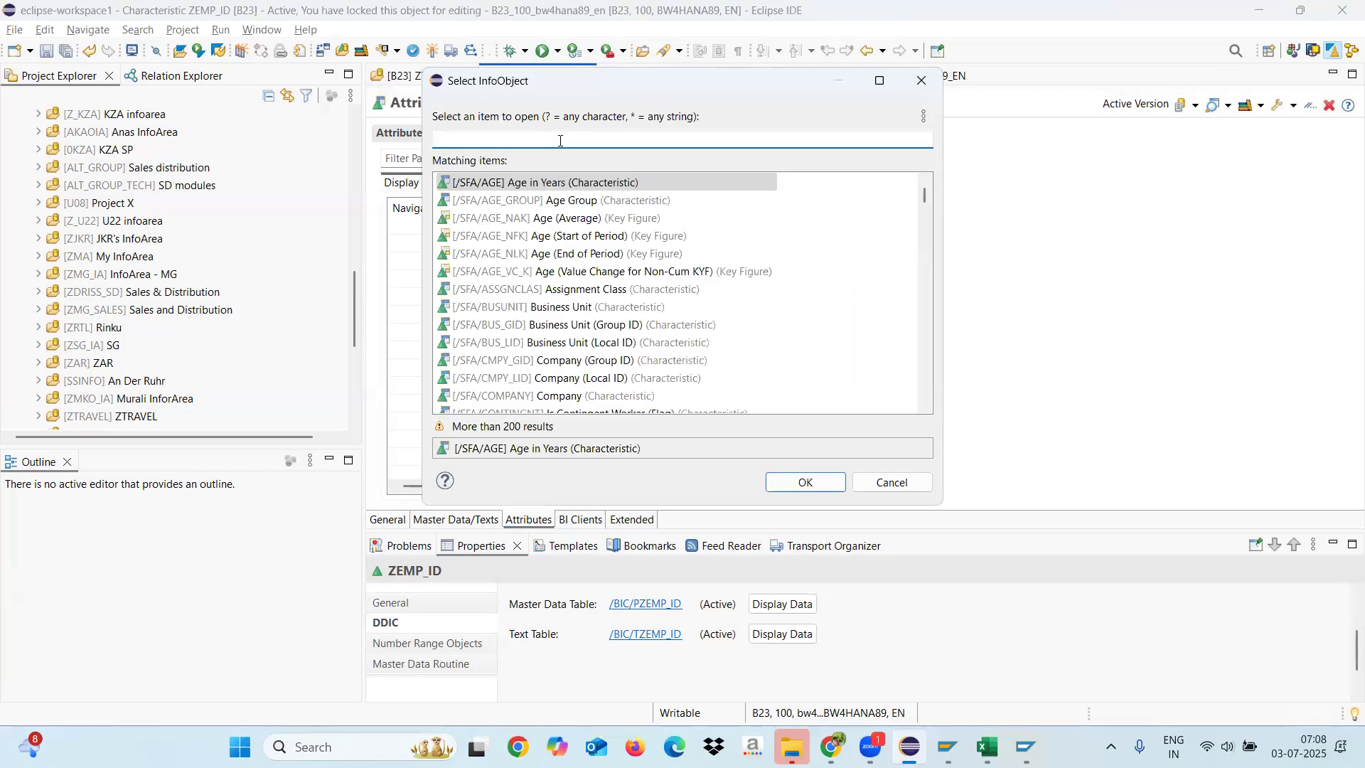
pyautogui.write('ZE*')
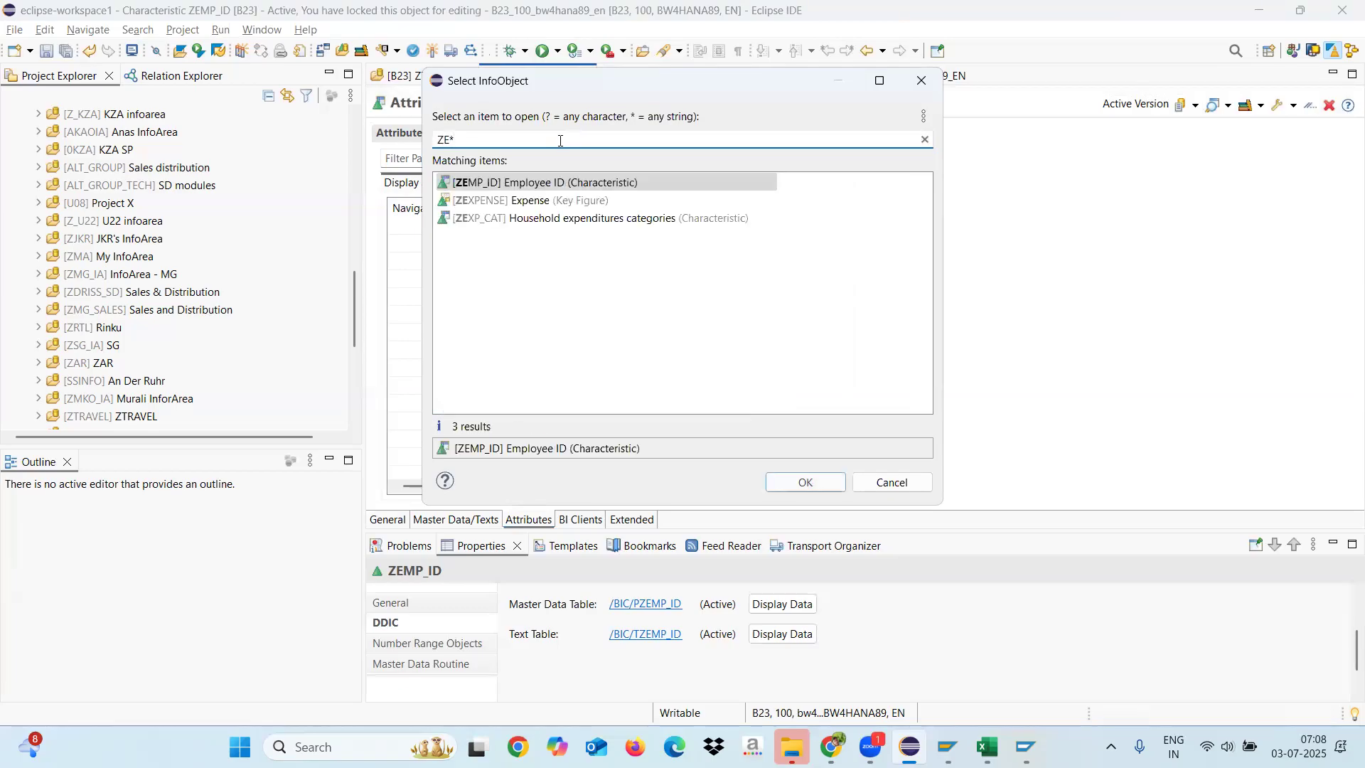
pyautogui.click(500, 187)
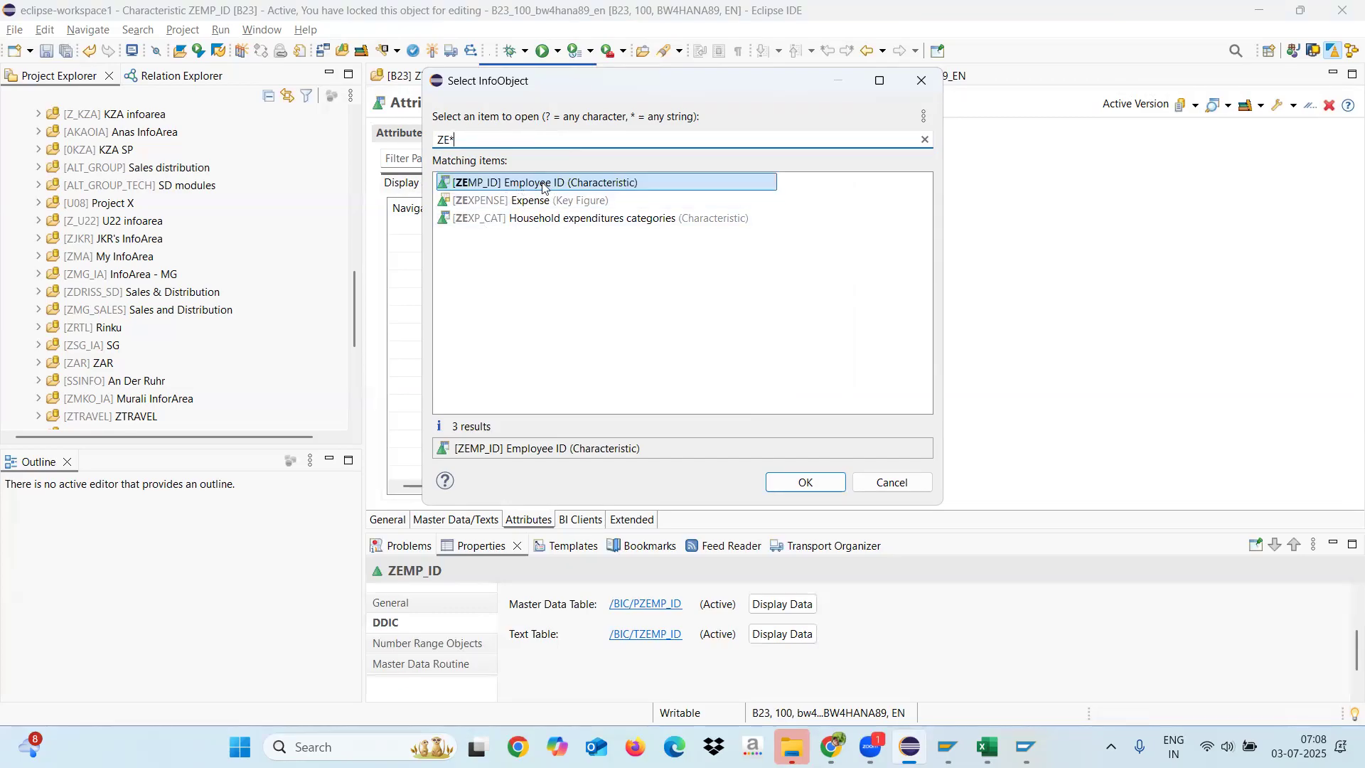
pyautogui.click(893, 483)
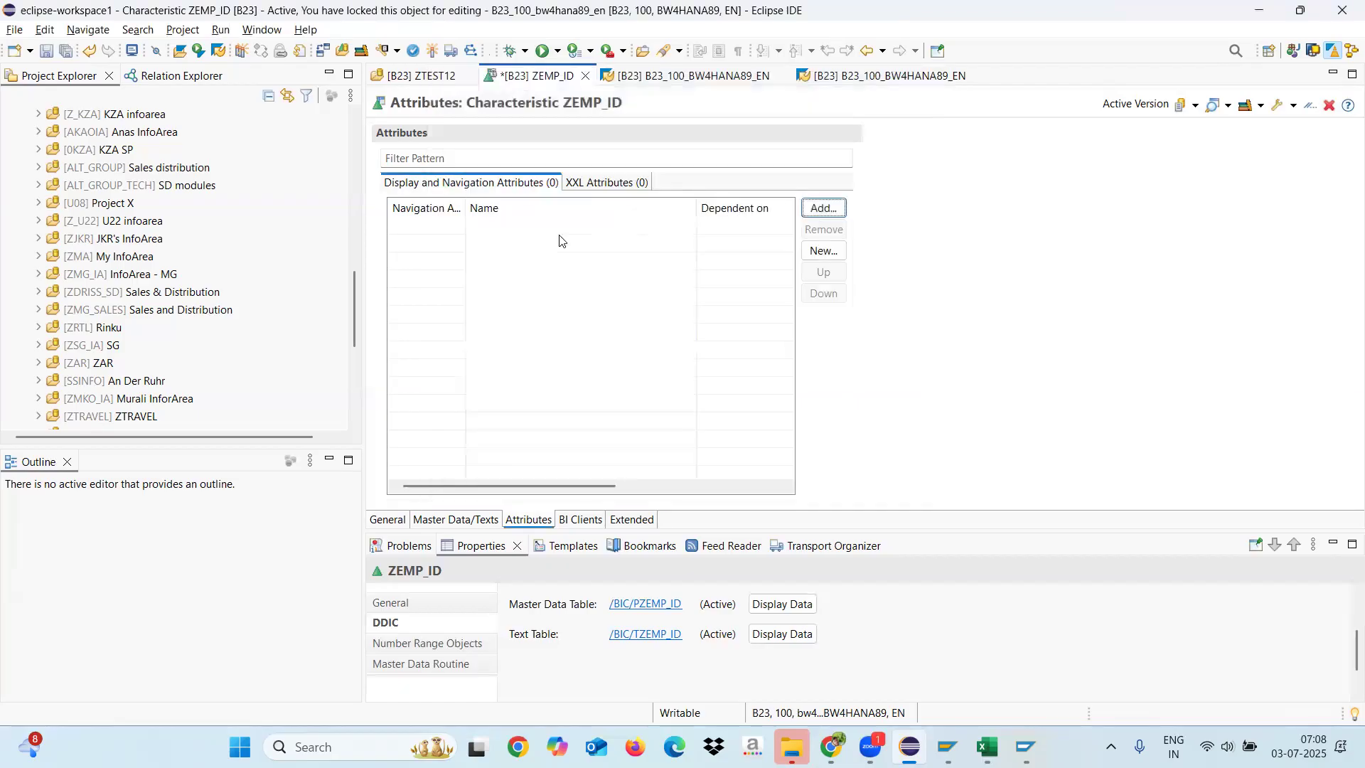
# Step: Start a new attribute InfoObject named ZEMP_NAME with the description "Employee Name"
pyautogui.click(819, 253)
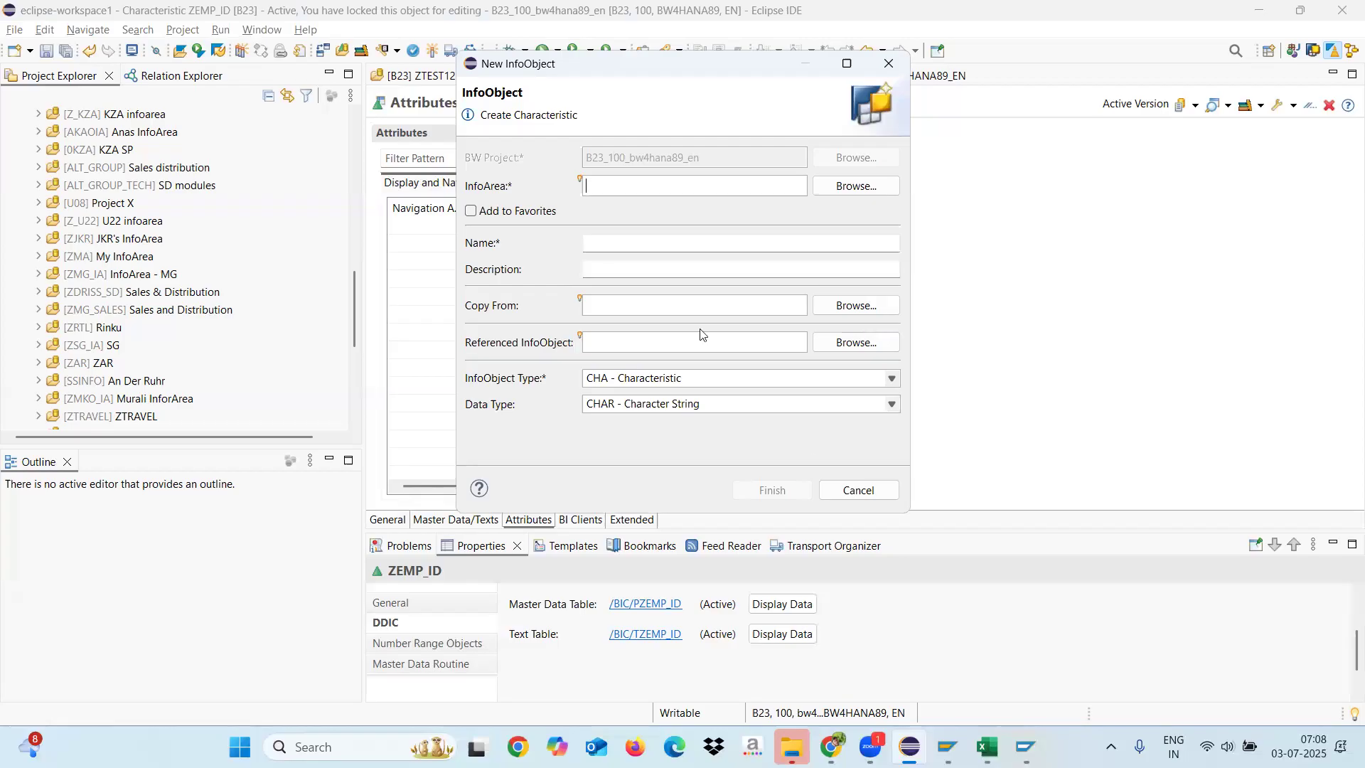
pyautogui.click(613, 247)
pyautogui.write('Z')
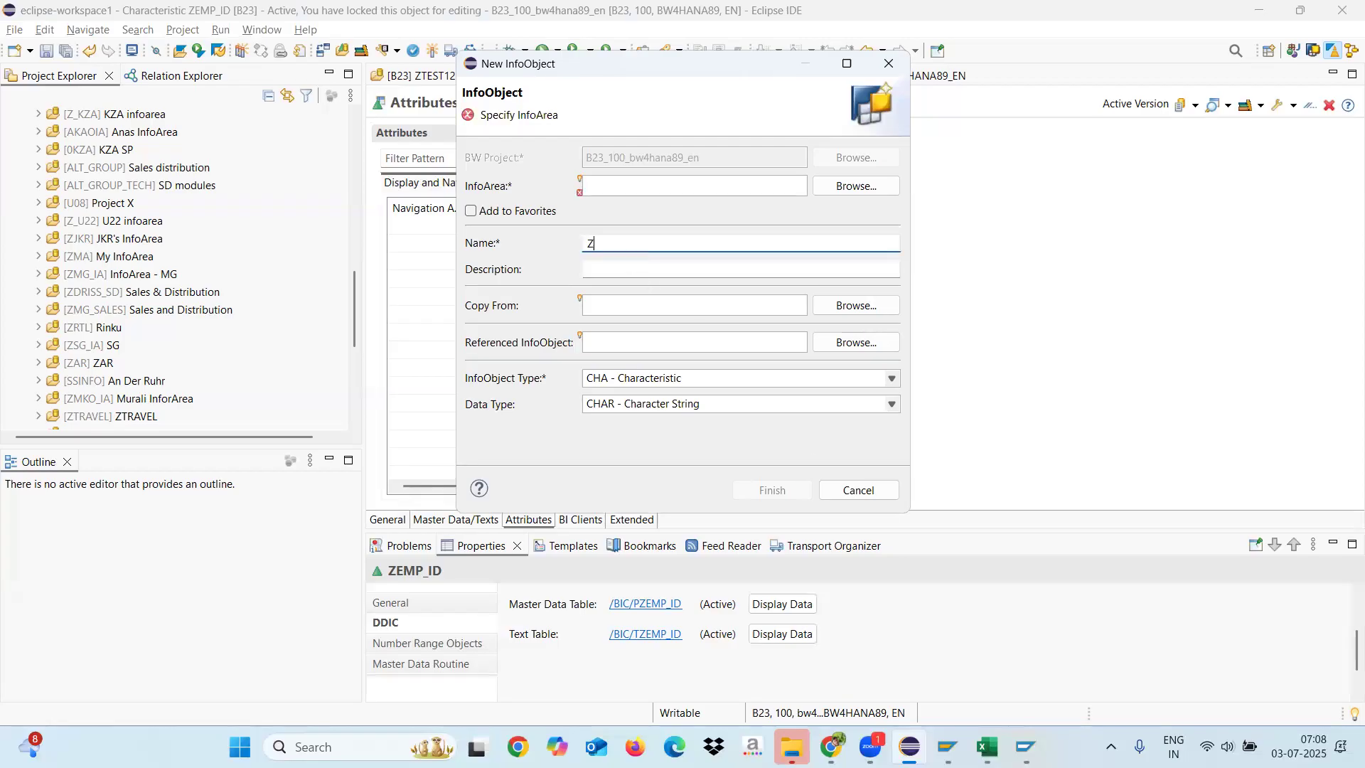
pyautogui.write('EMP_NAME')
pyautogui.click(620, 269)
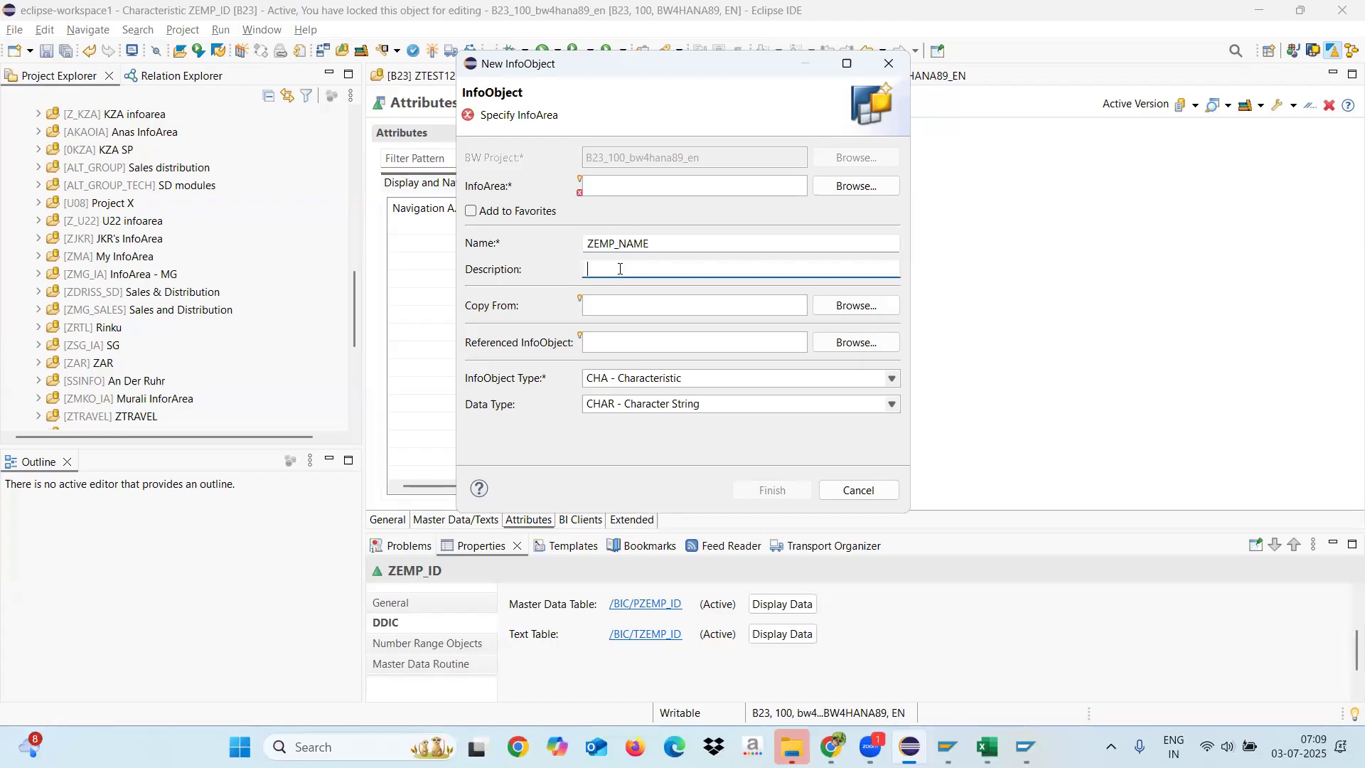
pyautogui.write('Employee Name')
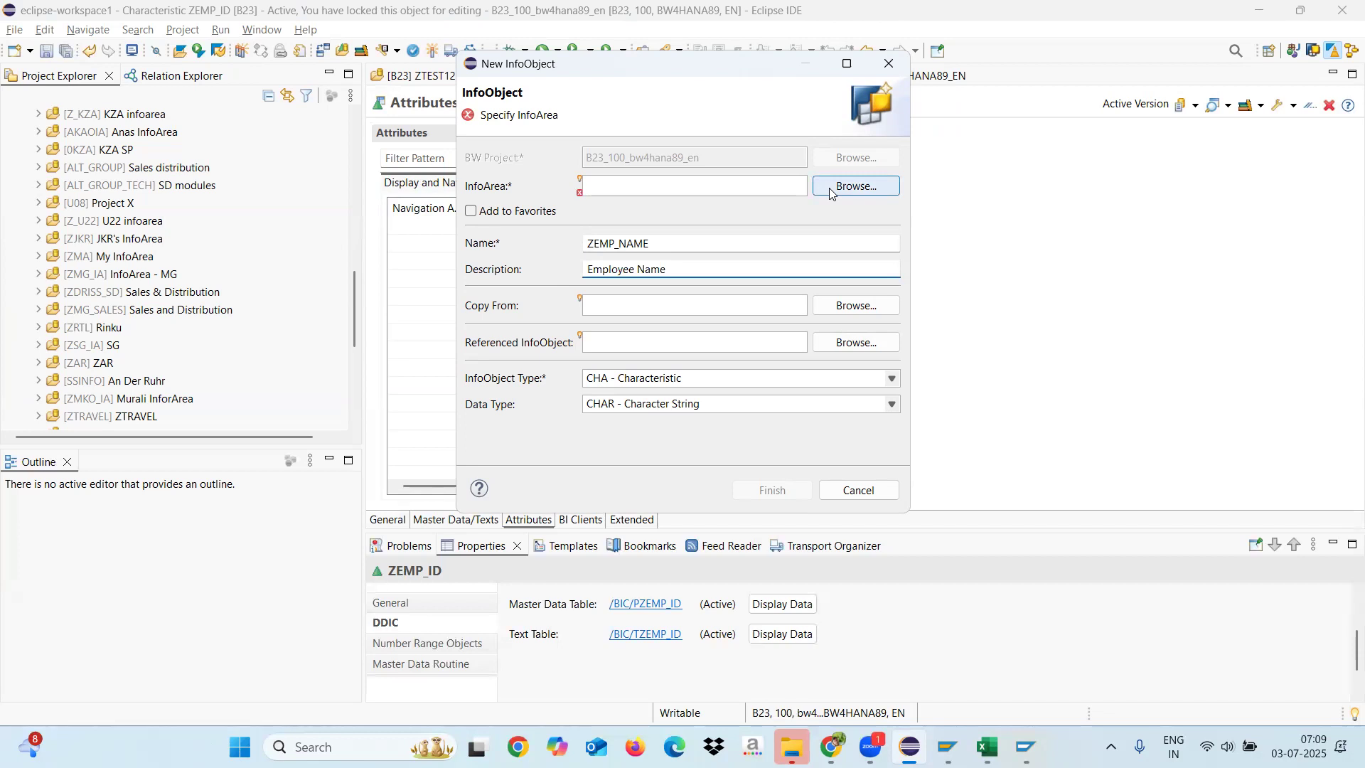
# Step: Assign InfoArea ZTEST12 to the new InfoObject and create it as an attribute of ZEMP_ID
pyautogui.click(786, 183)
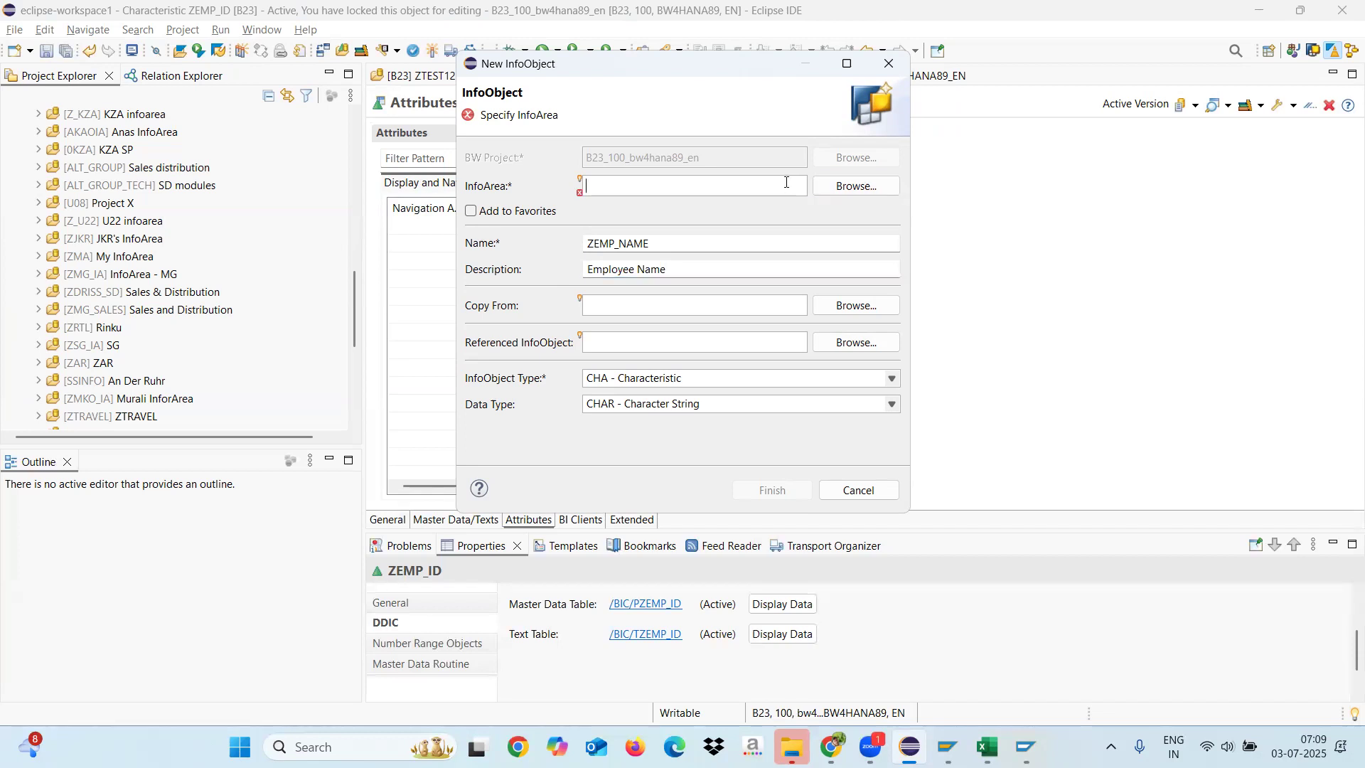
pyautogui.click(859, 188)
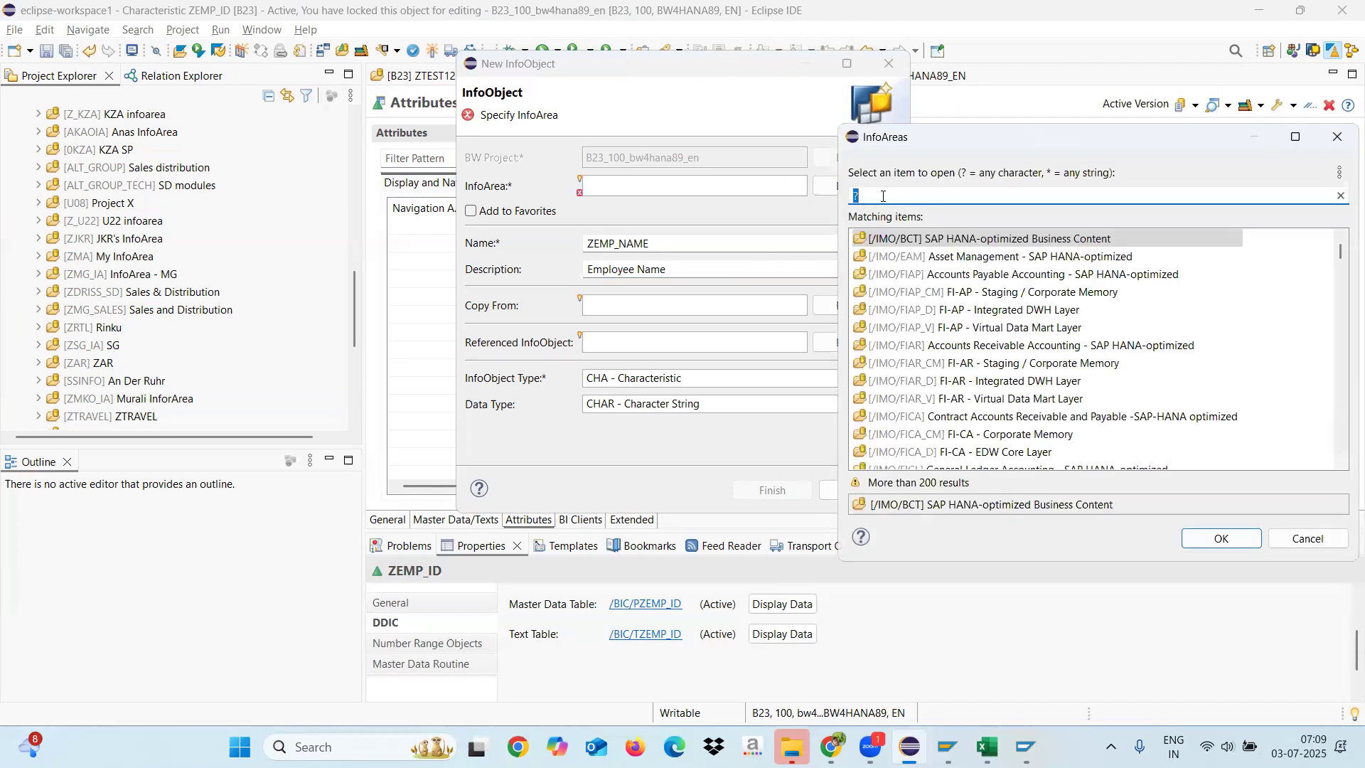
pyautogui.write('ZTEST')
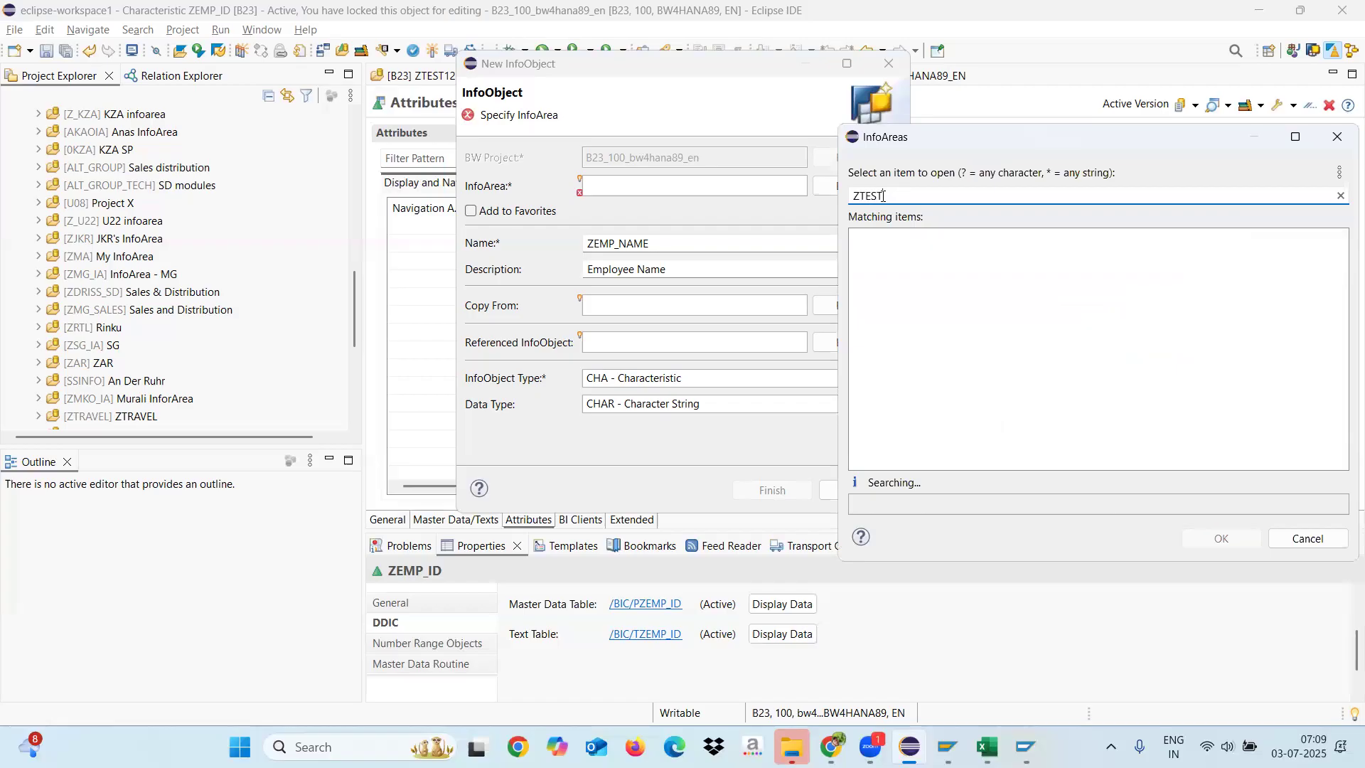
pyautogui.write('12')
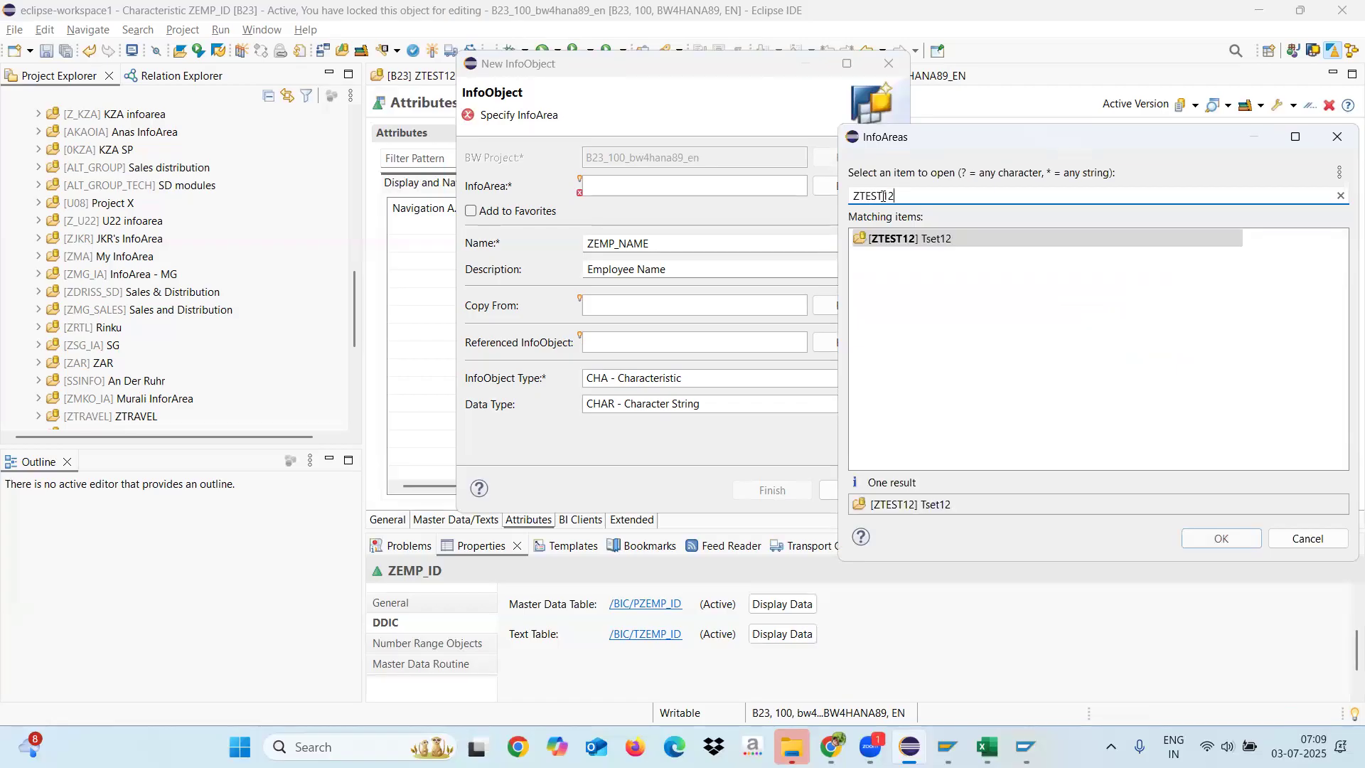
pyautogui.doubleClick(892, 242)
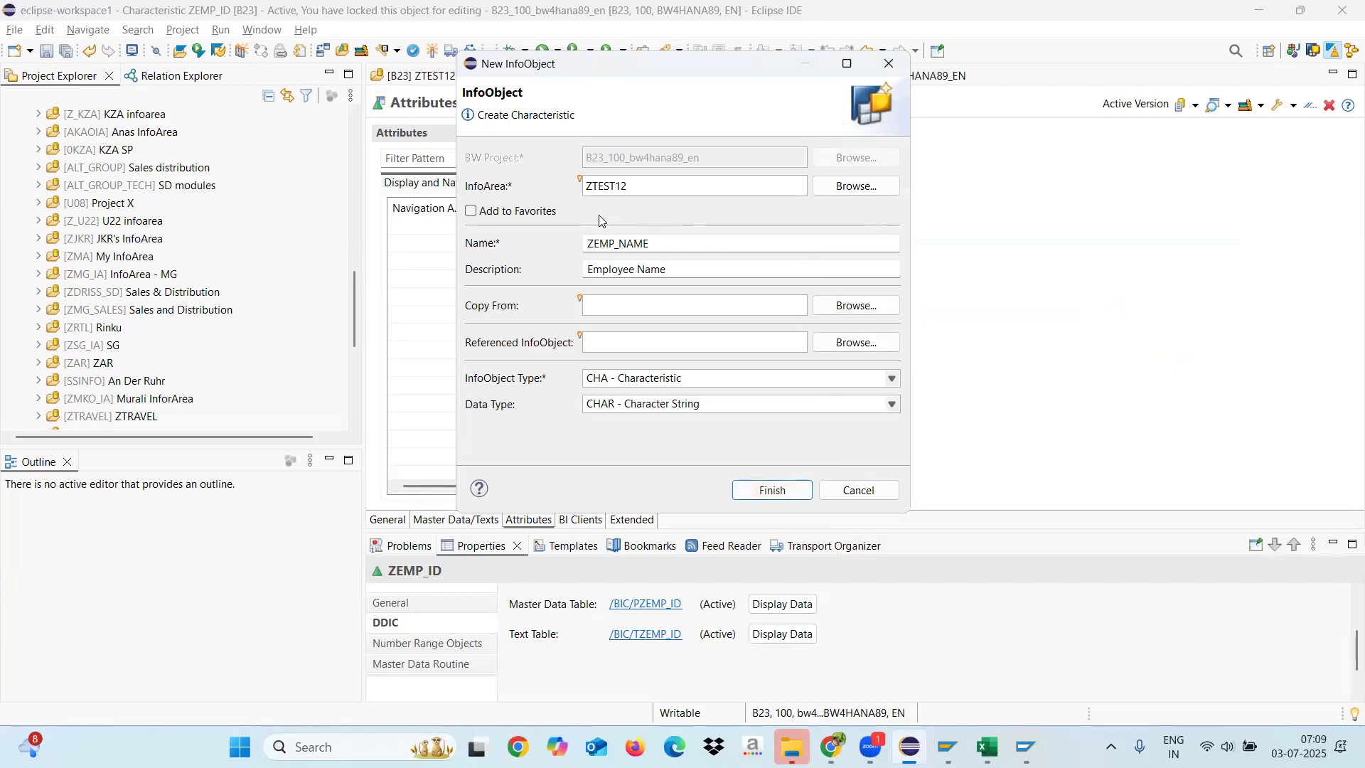
pyautogui.click(774, 491)
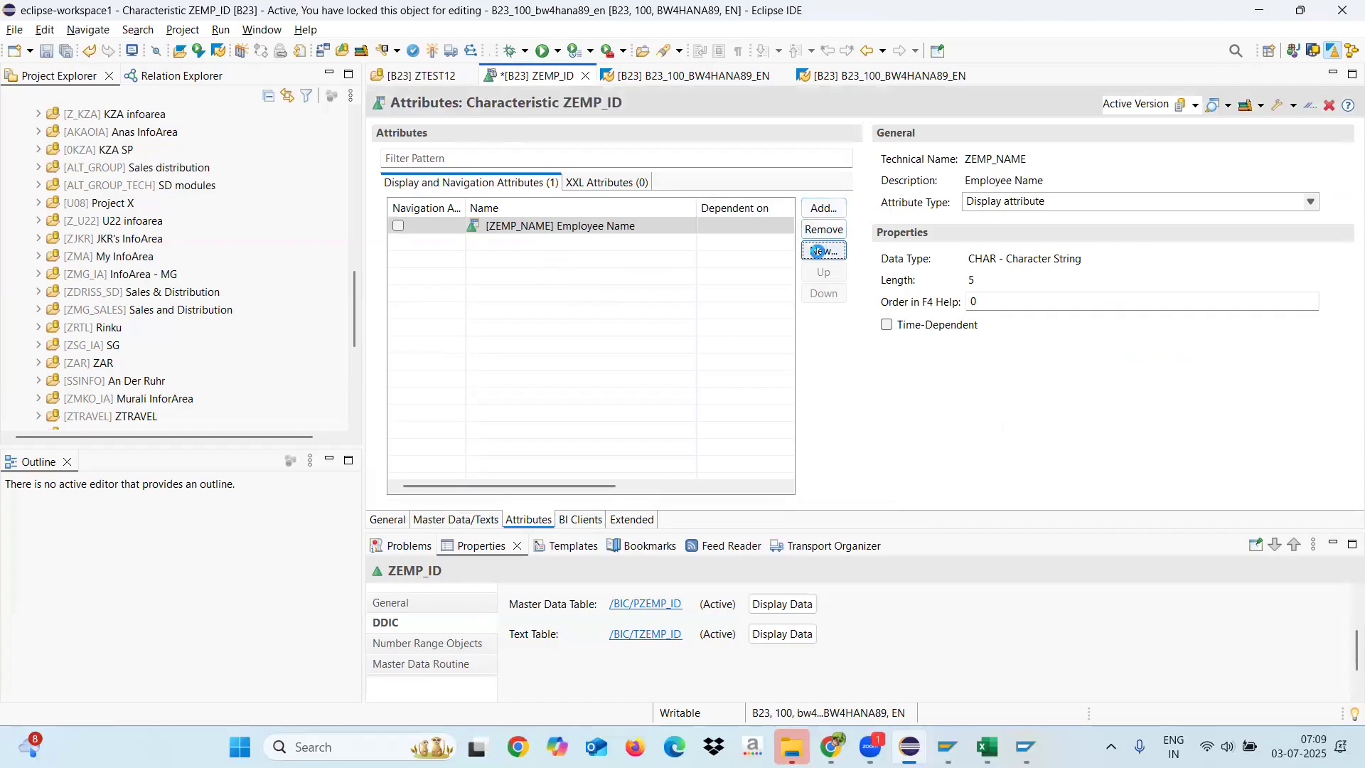
# Step: Start another new attribute InfoObject named ZDEPT with the description "Department"
pyautogui.click(447, 249)
pyautogui.click(811, 250)
pyautogui.click(610, 245)
pyautogui.write('Z')
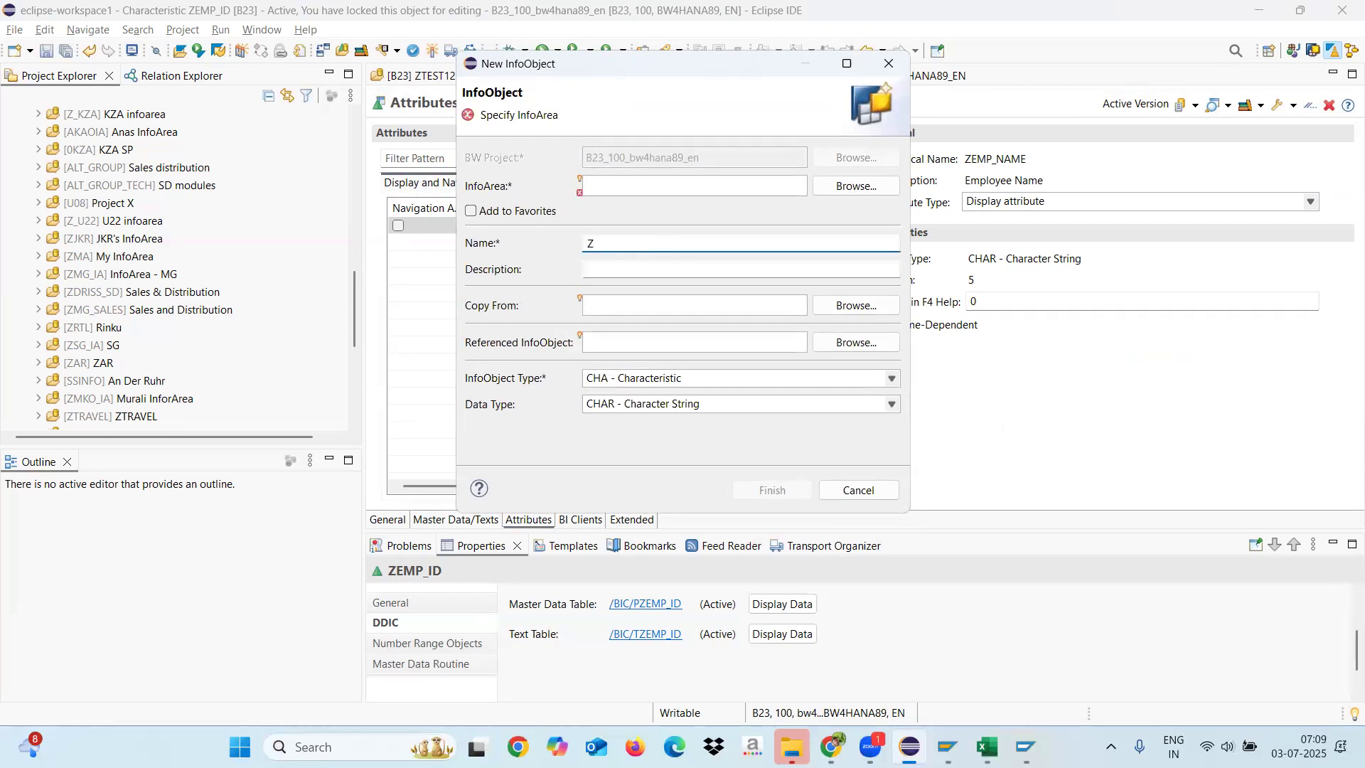
pyautogui.write('EMP_DEPT')
pyautogui.click(624, 270)
pyautogui.click(618, 243)
pyautogui.press('BackSpace')
pyautogui.press('BackSpace')
pyautogui.press('BackSpace')
pyautogui.press('BackSpace')
pyautogui.click(607, 270)
pyautogui.write('Department')
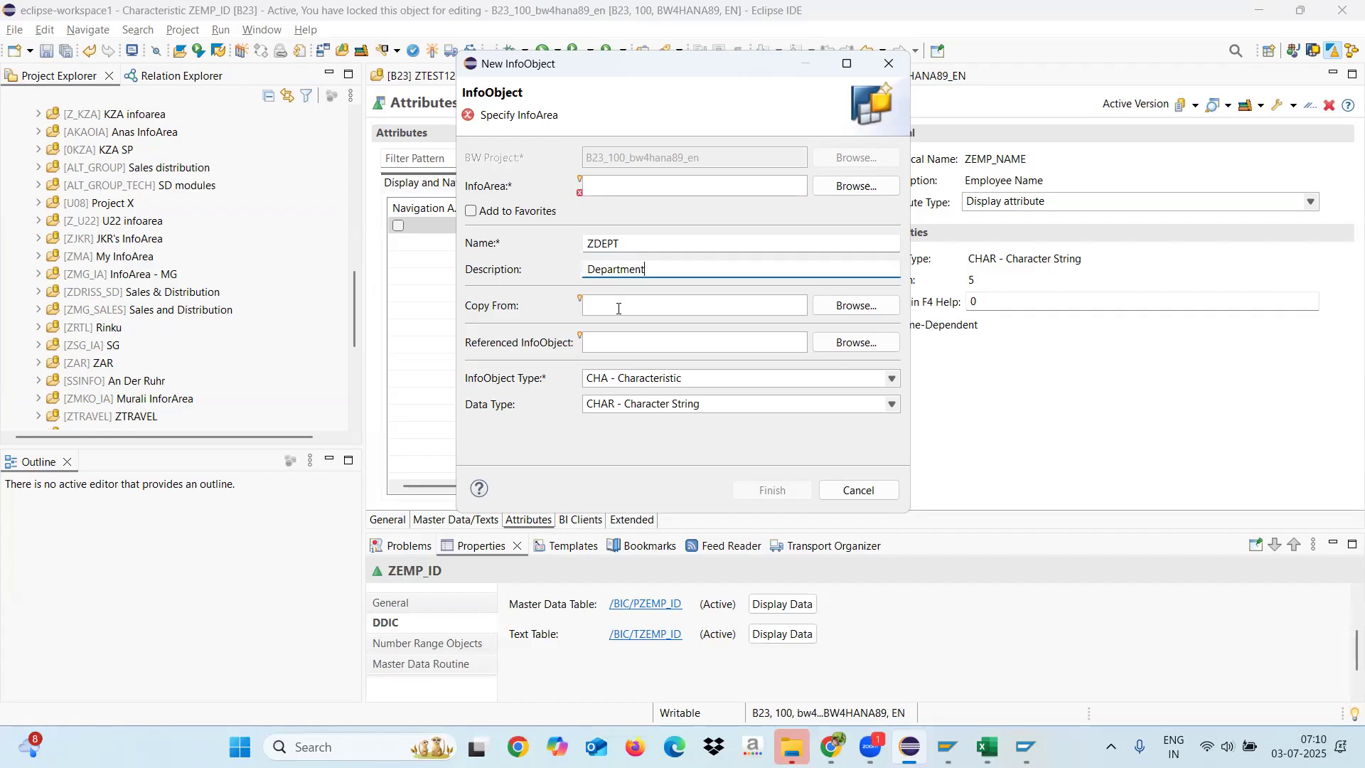
# Step: Assign InfoArea ZTEST12 to the ZDEPT InfoObject and create it as an attribute of ZEMP_ID
pyautogui.click(675, 180)
pyautogui.write('ZTES')
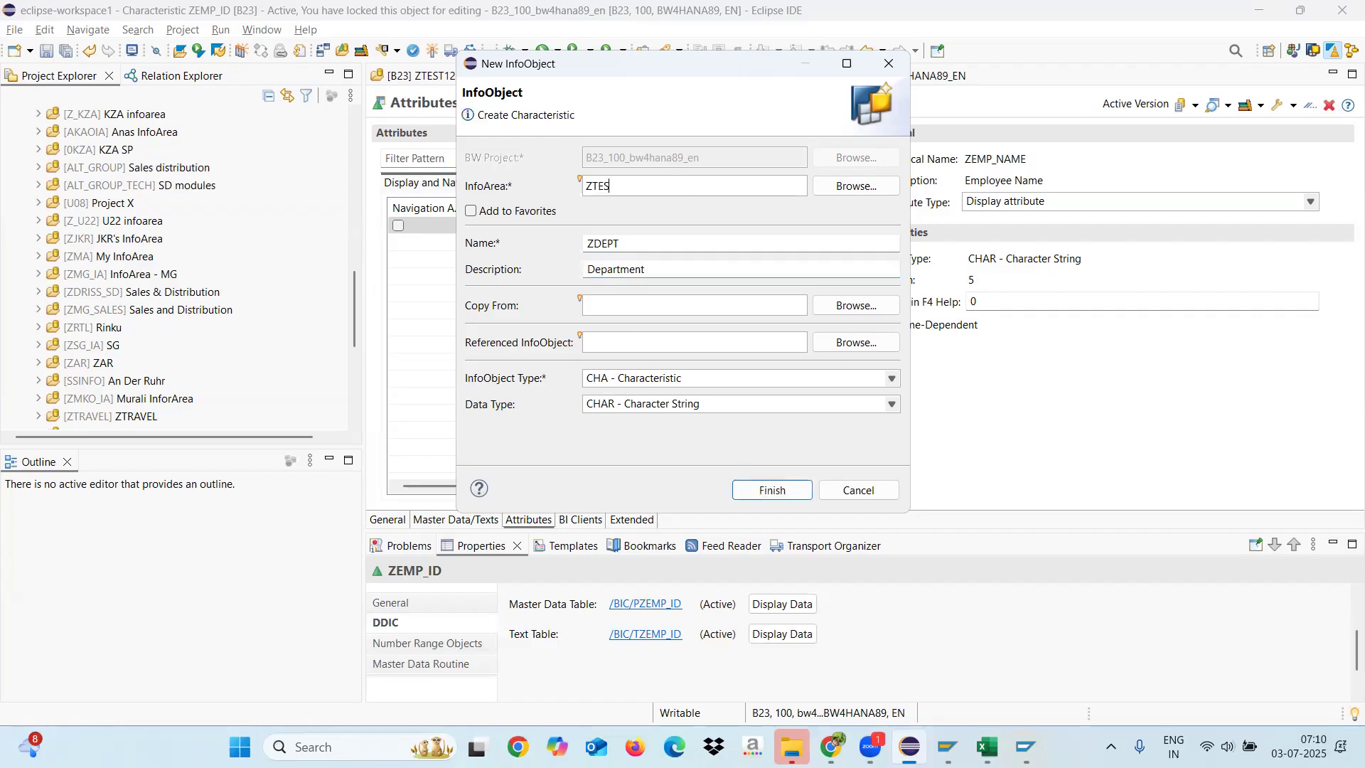
pyautogui.write('T12')
pyautogui.click(471, 212)
pyautogui.click(764, 493)
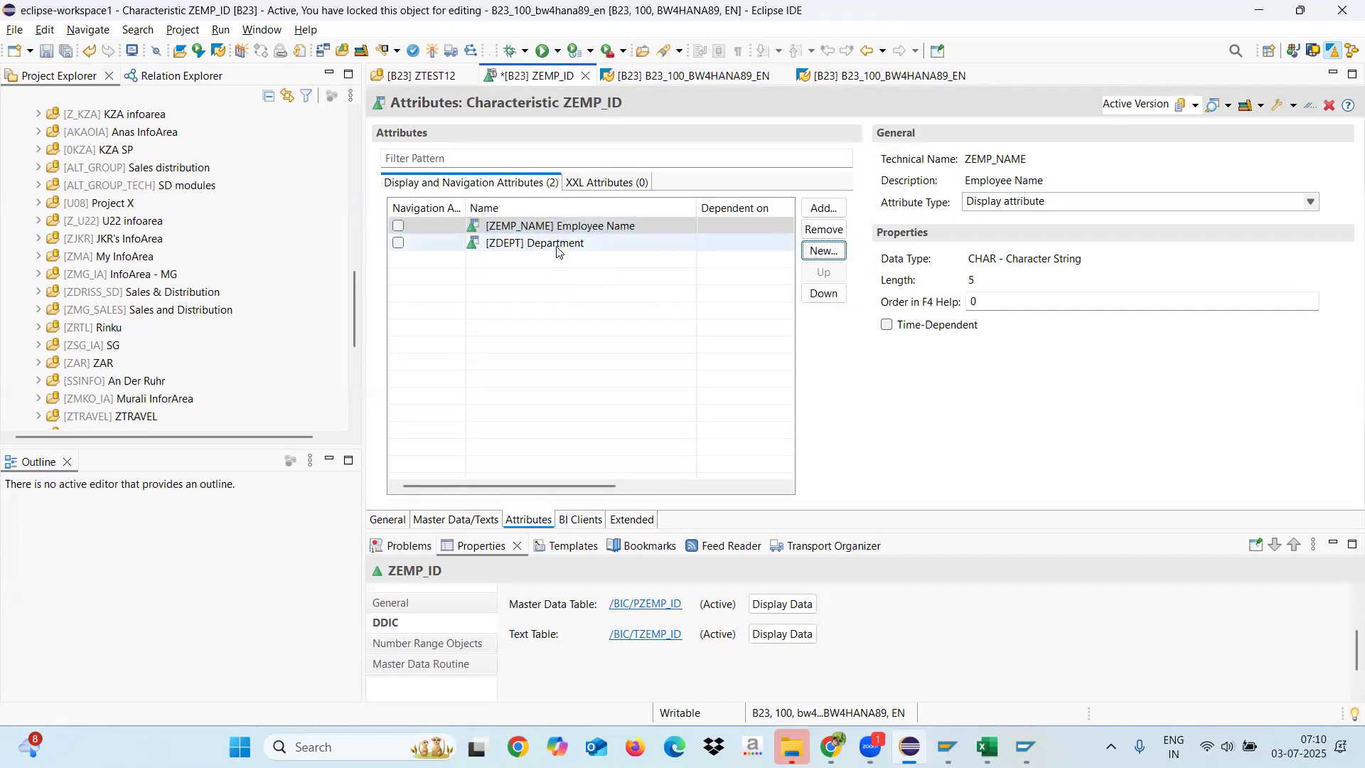
# Step: Create another attribute InfoObject named ZLOC with the description "Employee Location" in InfoArea ZTEST12
pyautogui.click(824, 252)
pyautogui.click(621, 245)
pyautogui.write('ZLOC')
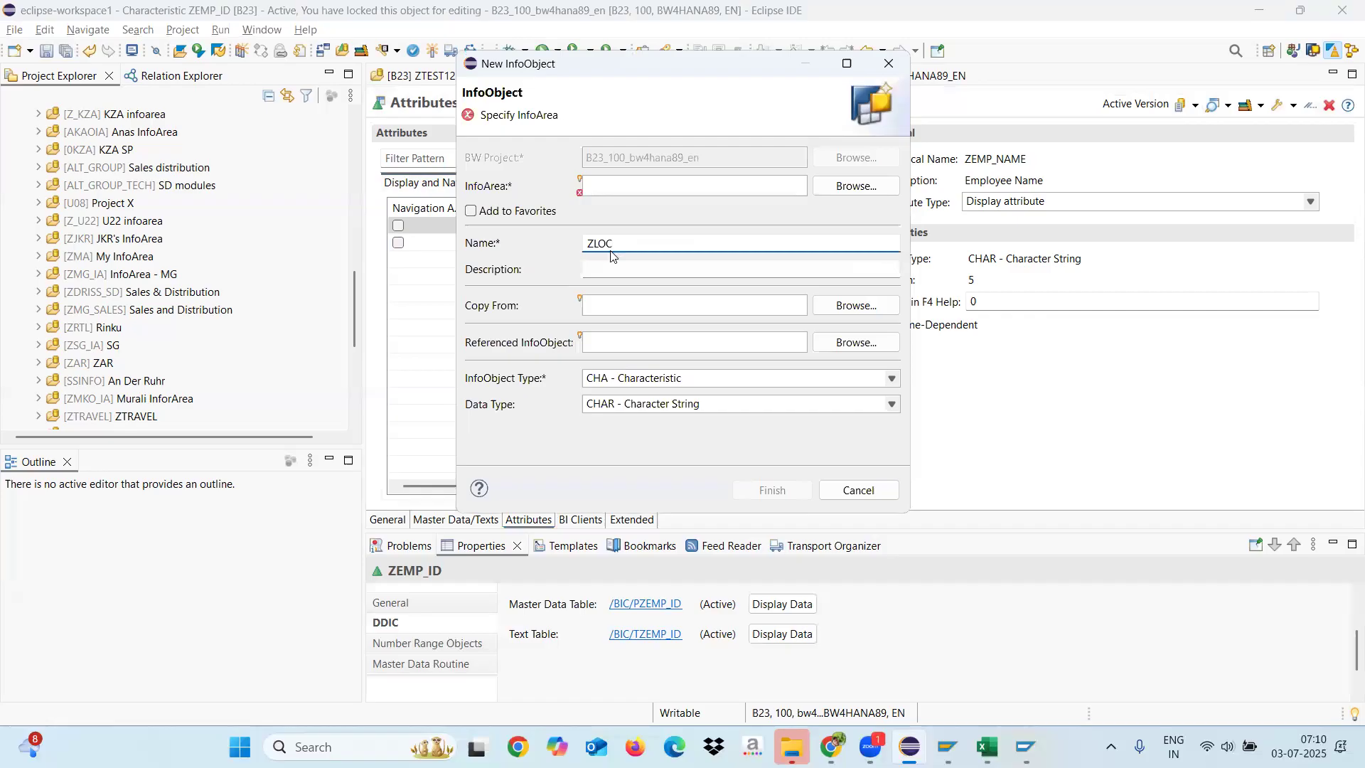
pyautogui.click(597, 272)
pyautogui.write('Employee')
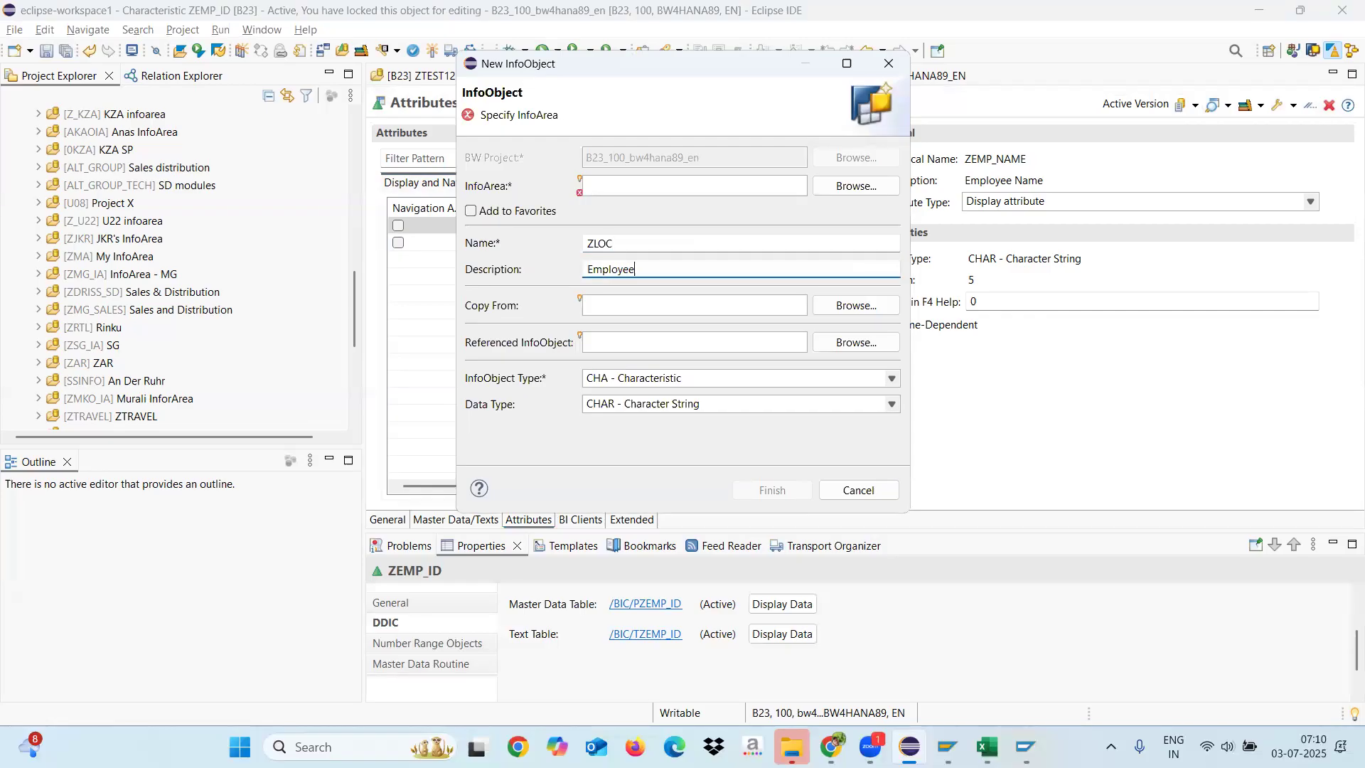
pyautogui.write(' Location')
pyautogui.click(663, 186)
pyautogui.write('ZTEST12')
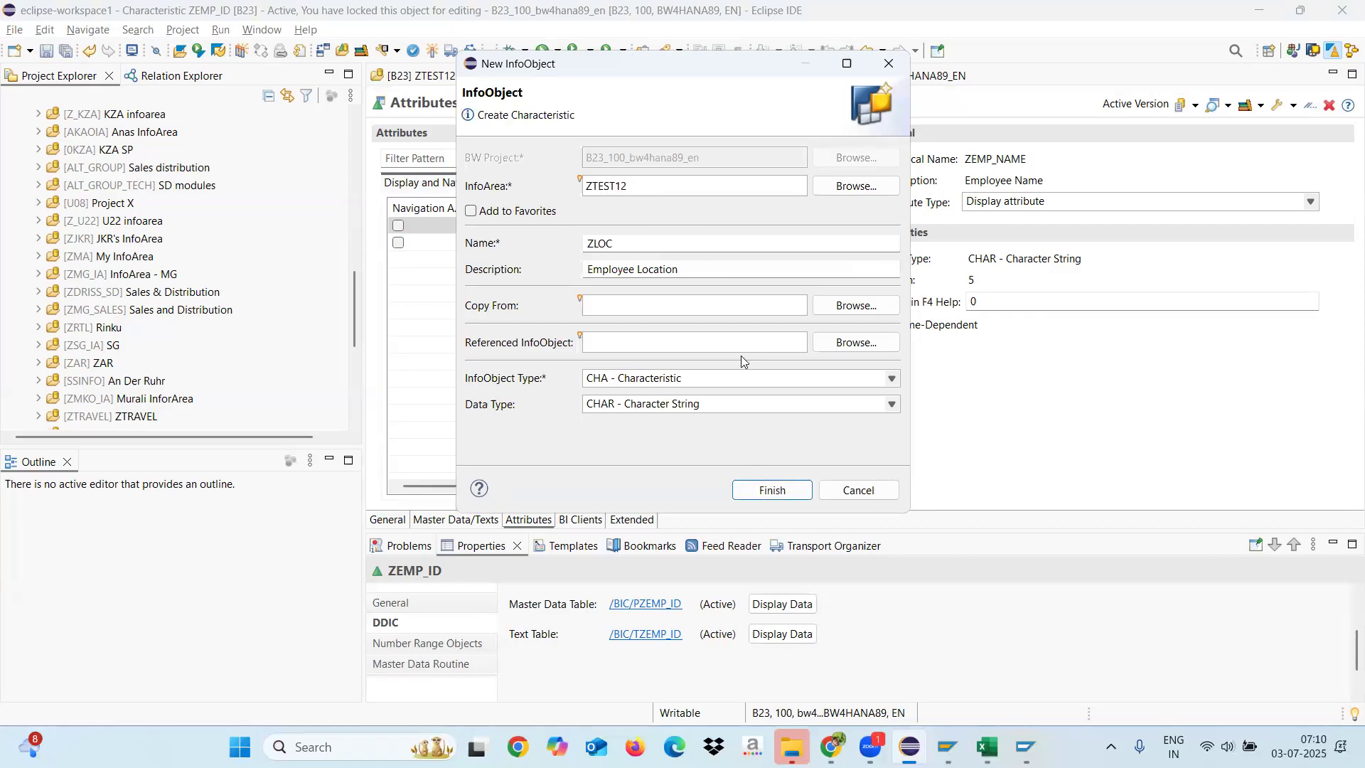
pyautogui.click(771, 490)
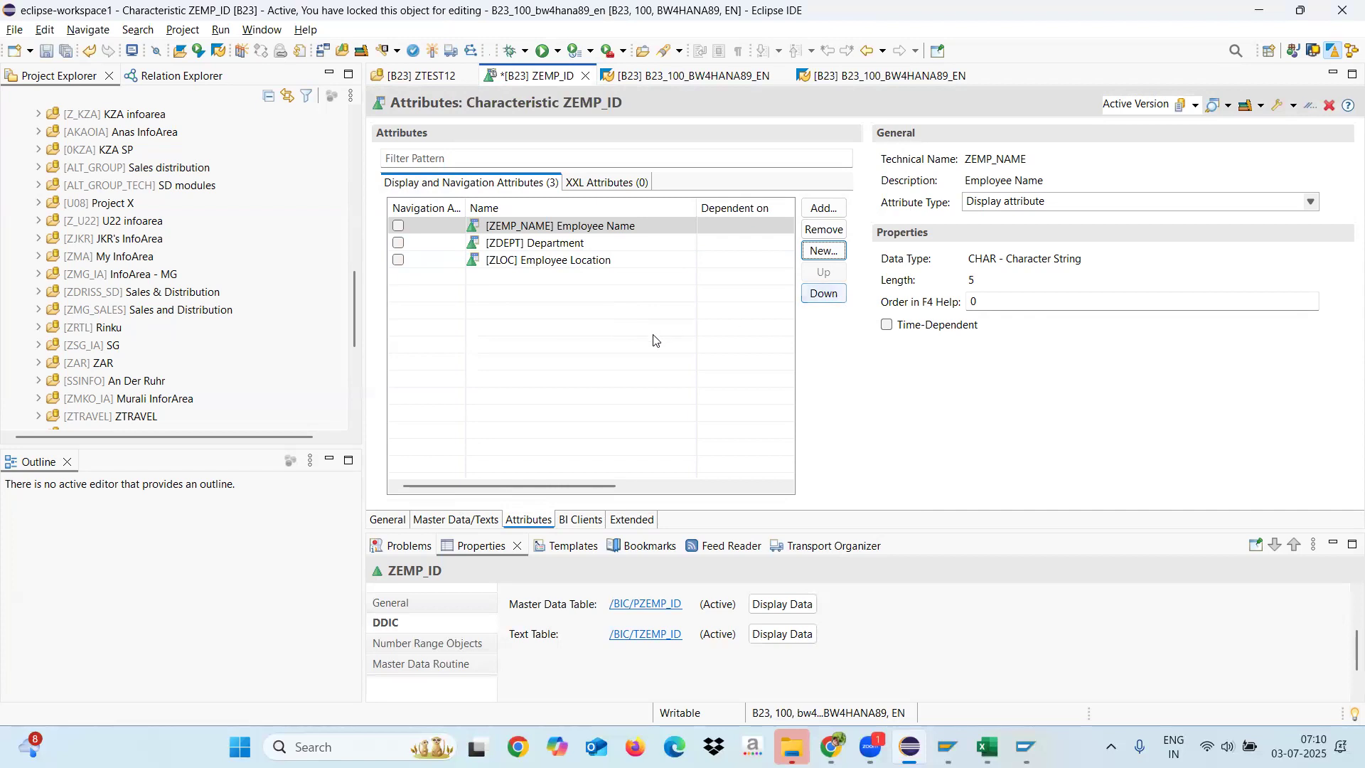
# Step: Check the data type and length properties of the Employee Location, Department and Employee Name attributes
pyautogui.click(989, 279)
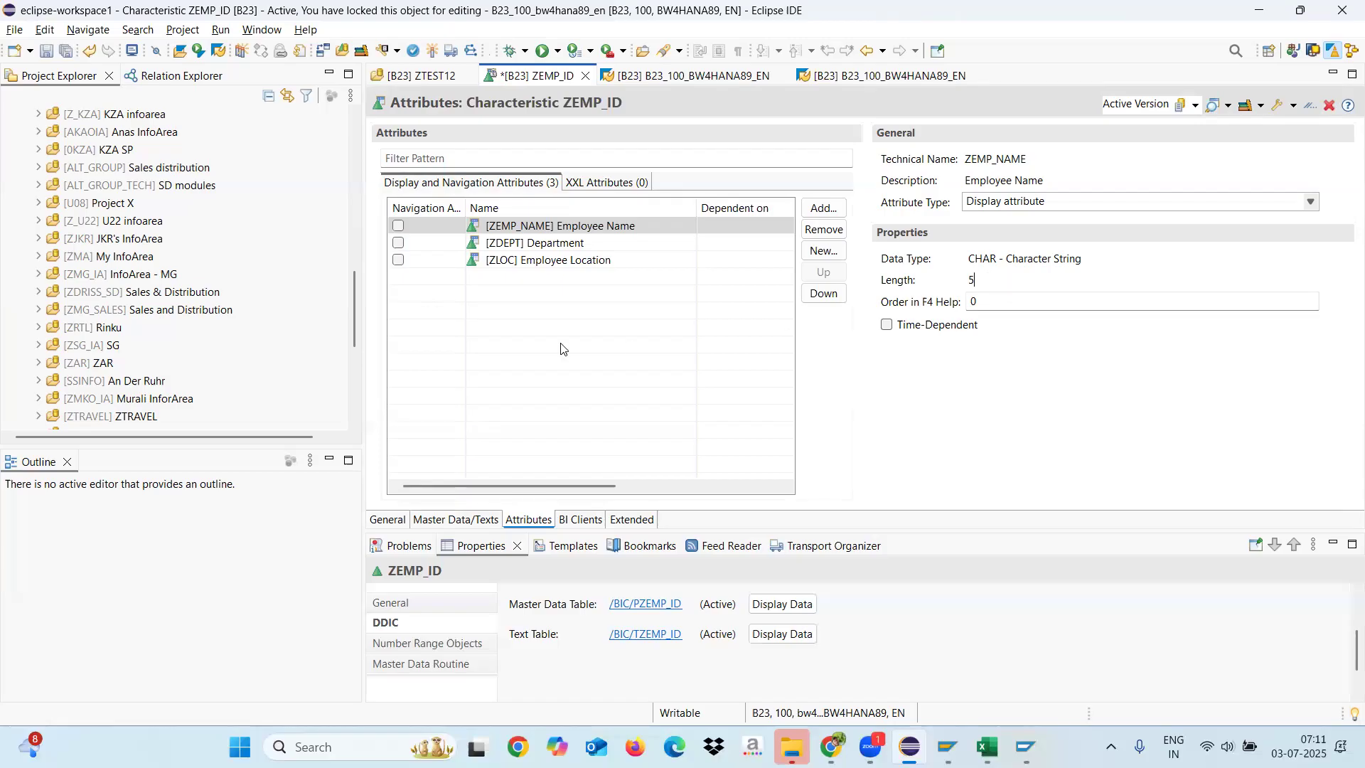
pyautogui.click(549, 261)
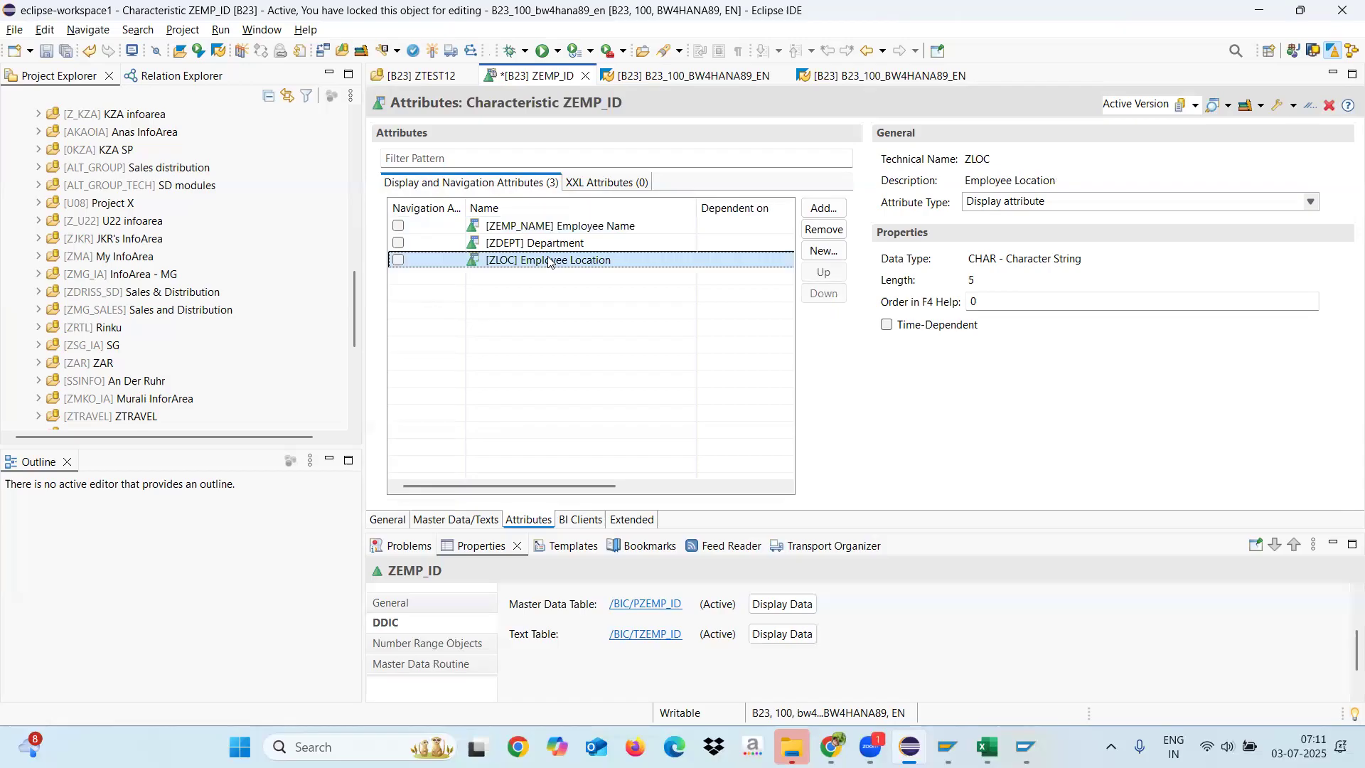
pyautogui.click(998, 282)
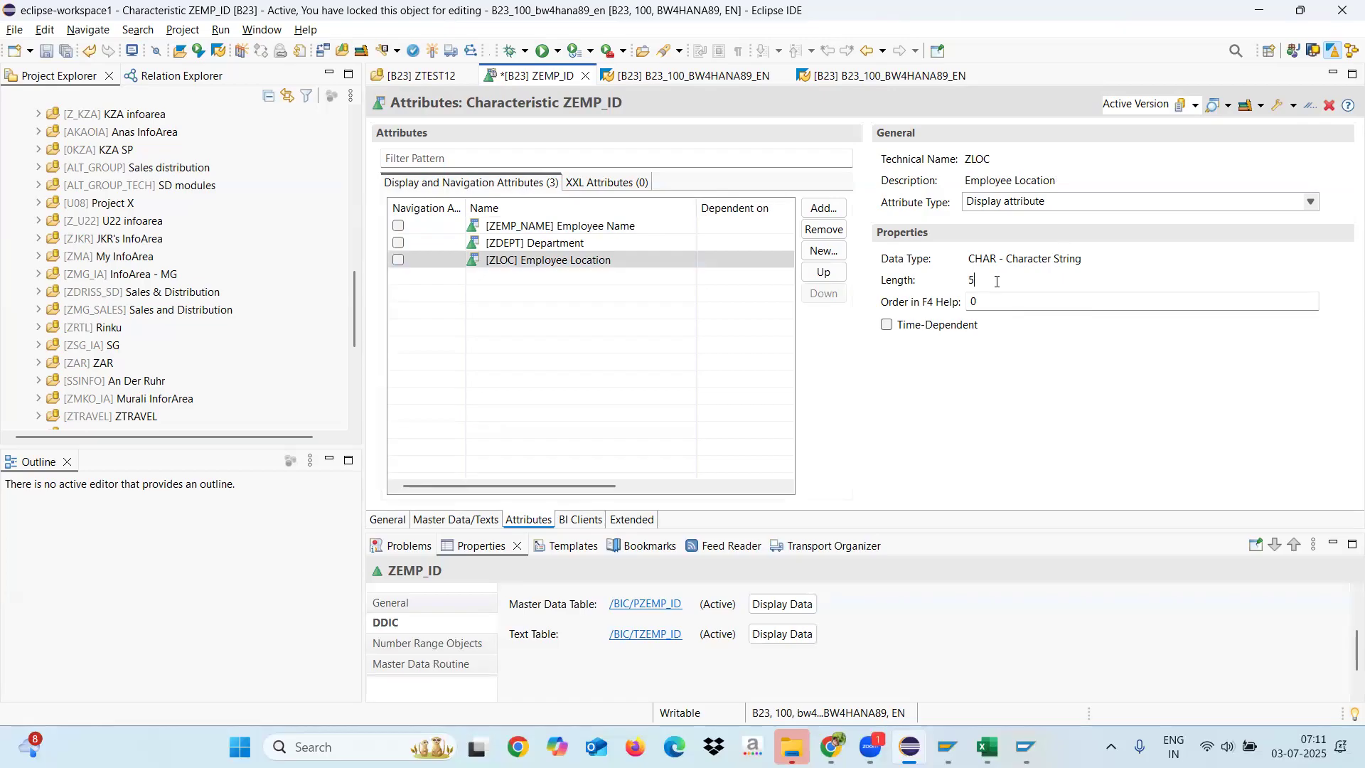
pyautogui.click(549, 243)
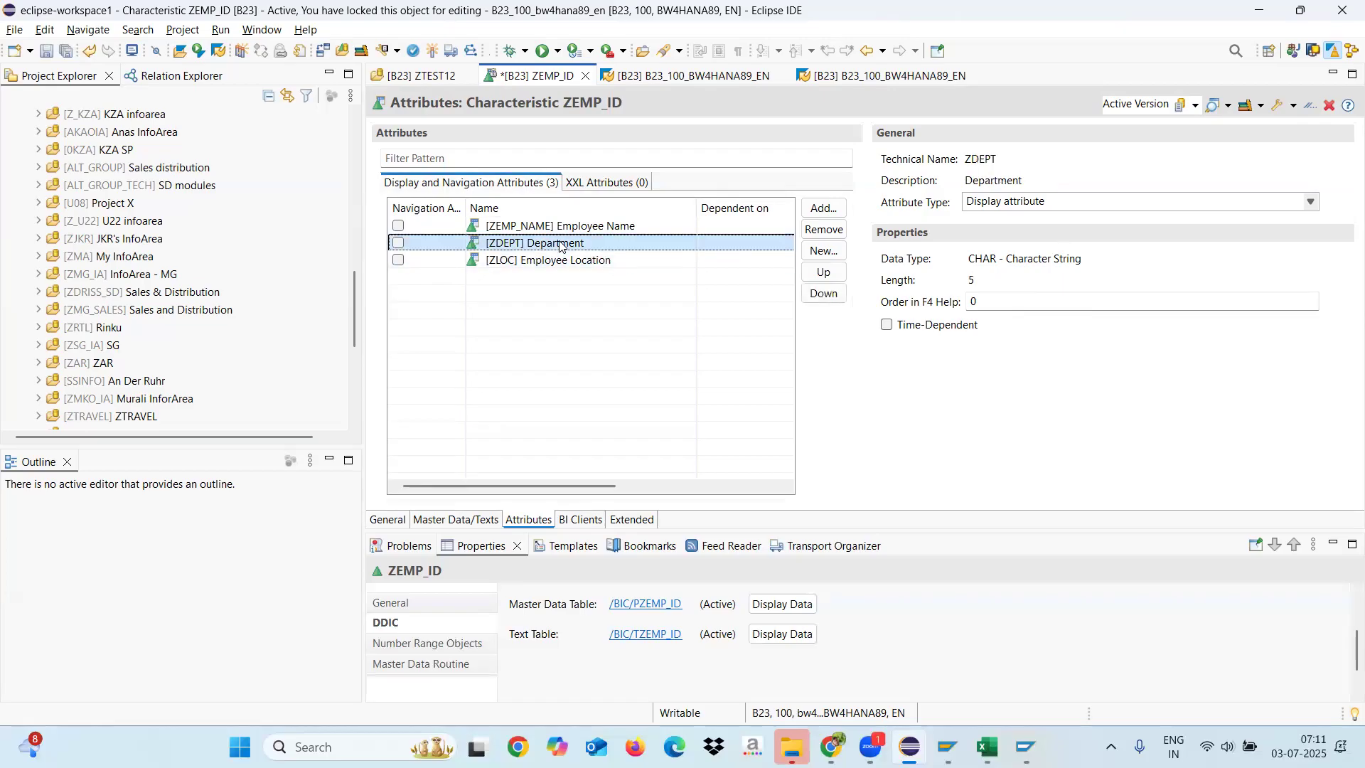
pyautogui.click(548, 227)
pyautogui.click(992, 281)
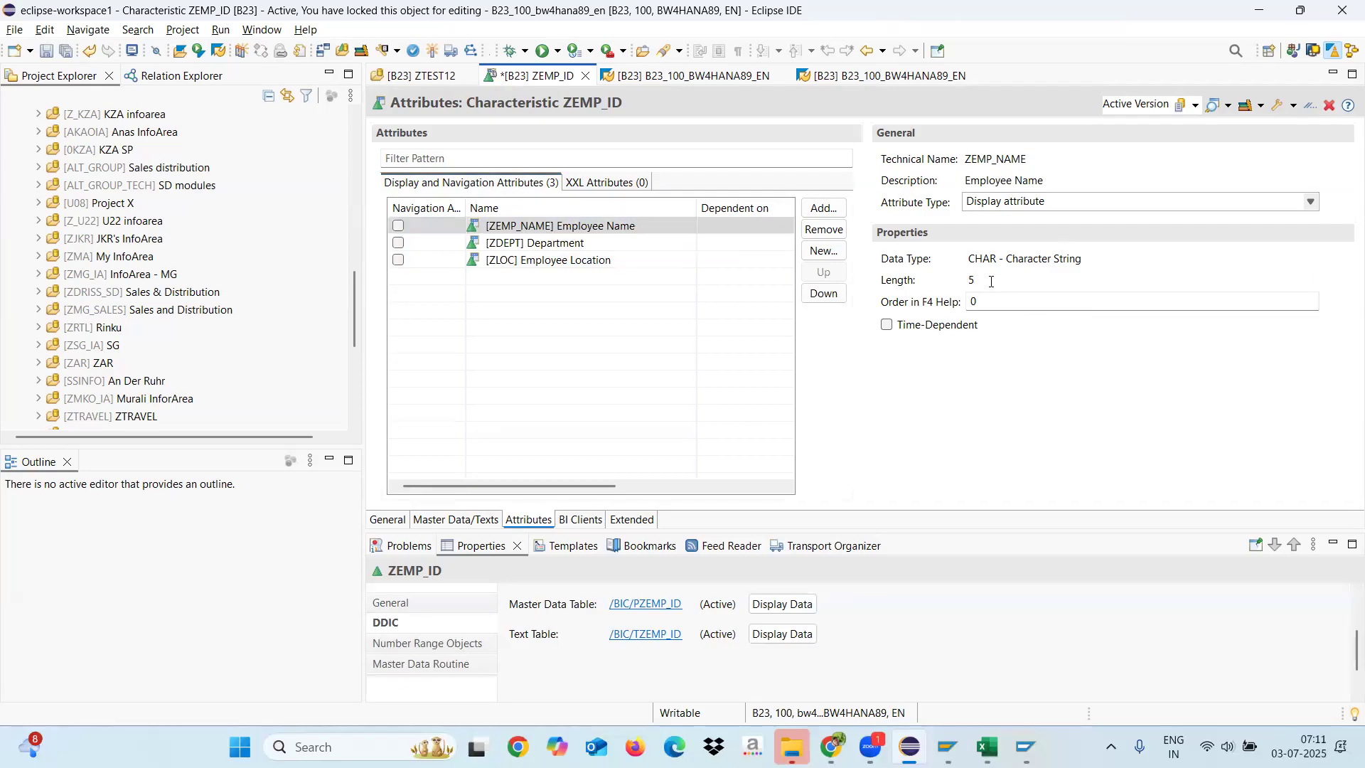
pyautogui.click(513, 249)
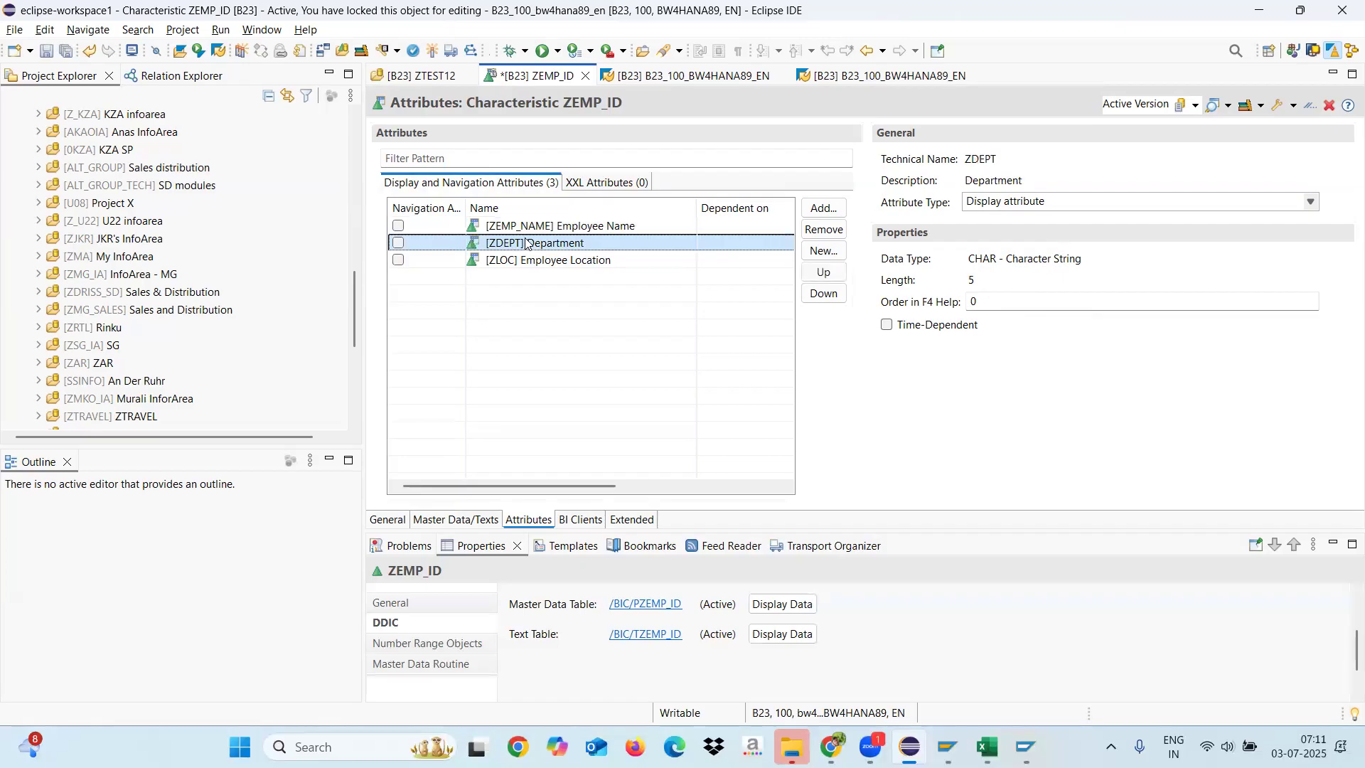
pyautogui.click(533, 228)
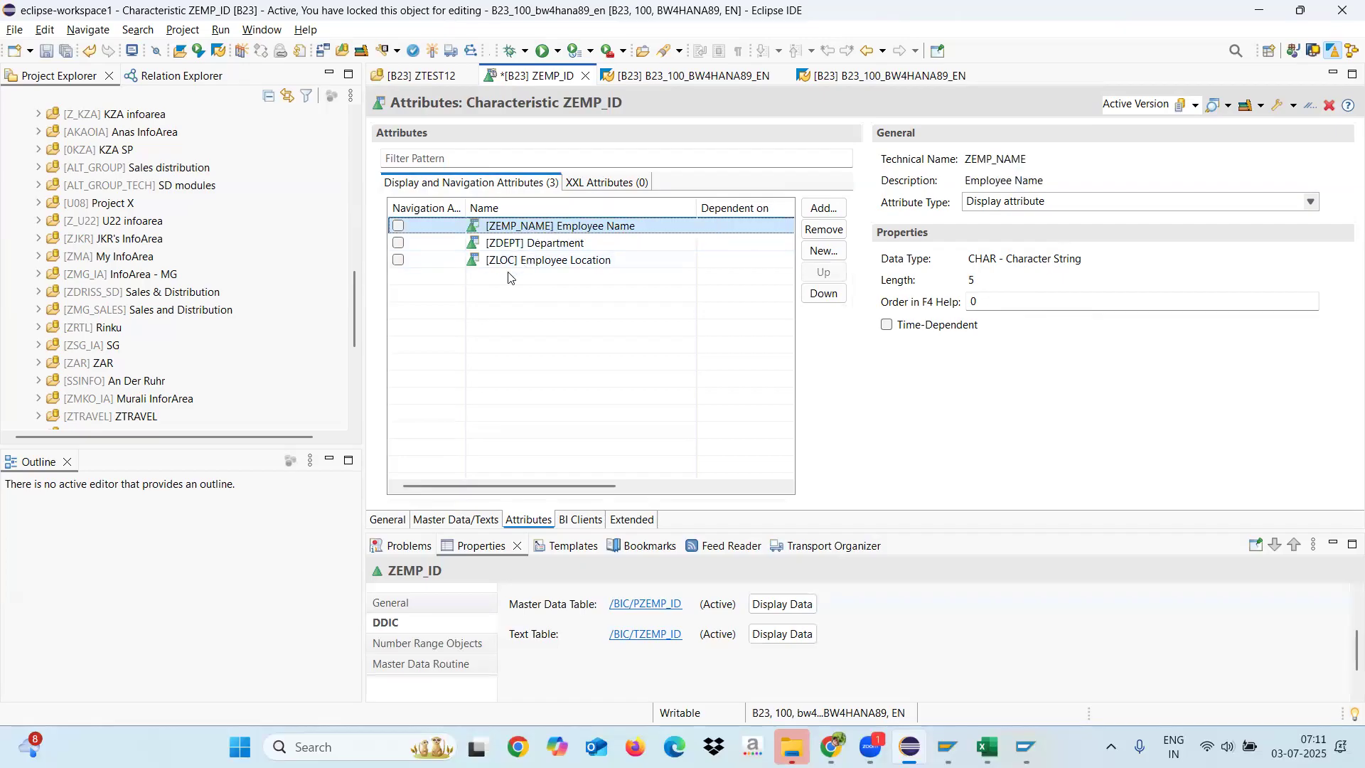
# Step: Start a new attribute InfoObject in InfoArea ZTEST12 named ZE_DOB with the description "Date Of Birth"
pyautogui.click(827, 250)
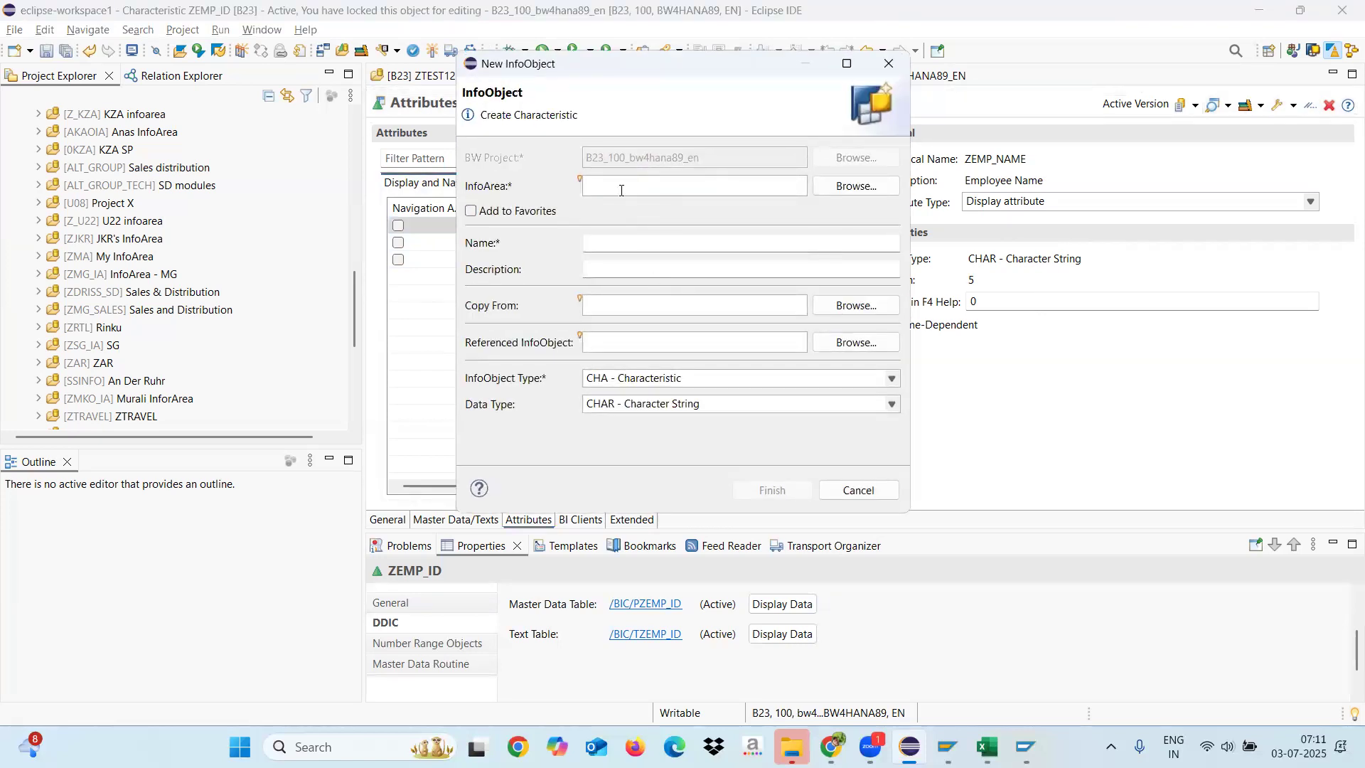
pyautogui.write('ZTEST12')
pyautogui.click(610, 244)
pyautogui.write('Z')
pyautogui.write('E_AGE')
pyautogui.press('BackSpace')
pyautogui.press('BackSpace')
pyautogui.press('BackSpace')
pyautogui.write('DOB')
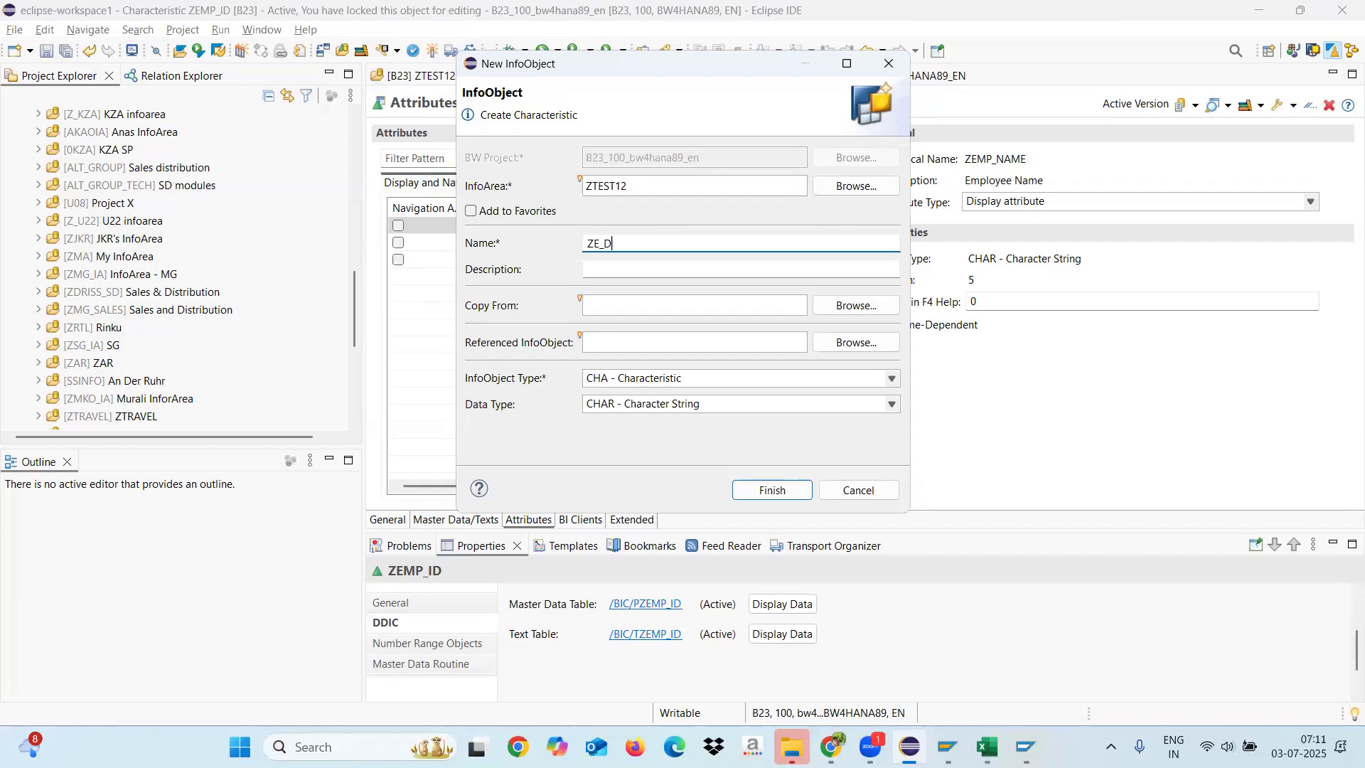
pyautogui.click(629, 269)
pyautogui.write('Date Of Birth')
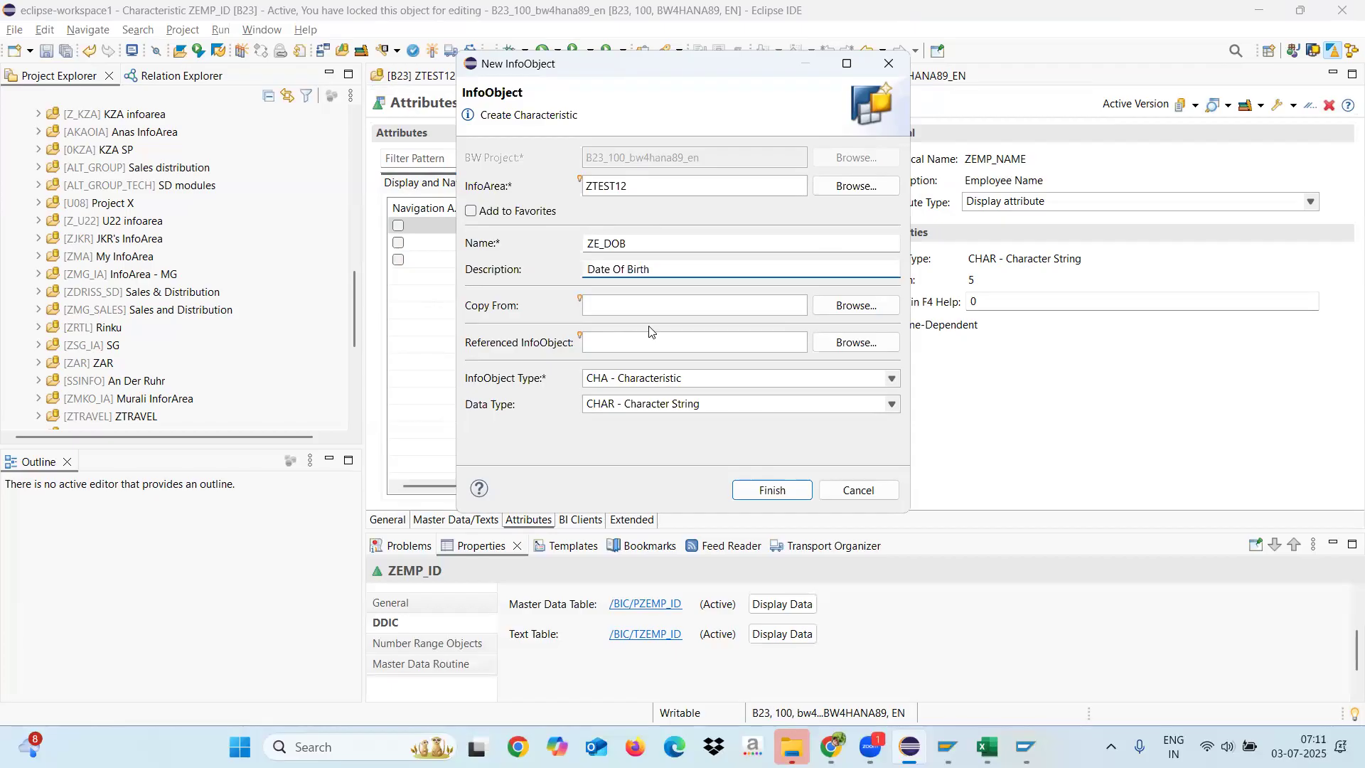
# Step: Keep ZE_DOB a characteristic, set its data type to DATS - Date in Format YYYYMMDD and create it
pyautogui.click(674, 379)
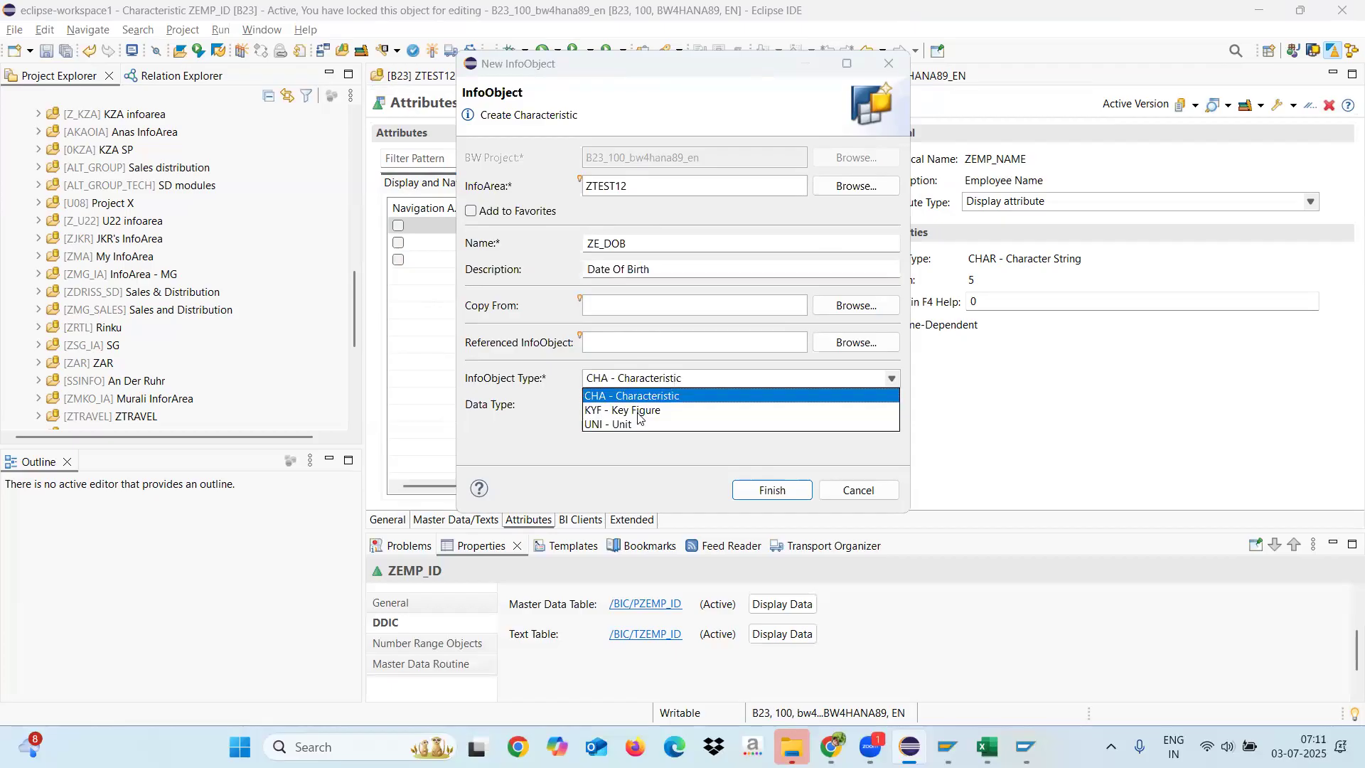
pyautogui.click(538, 440)
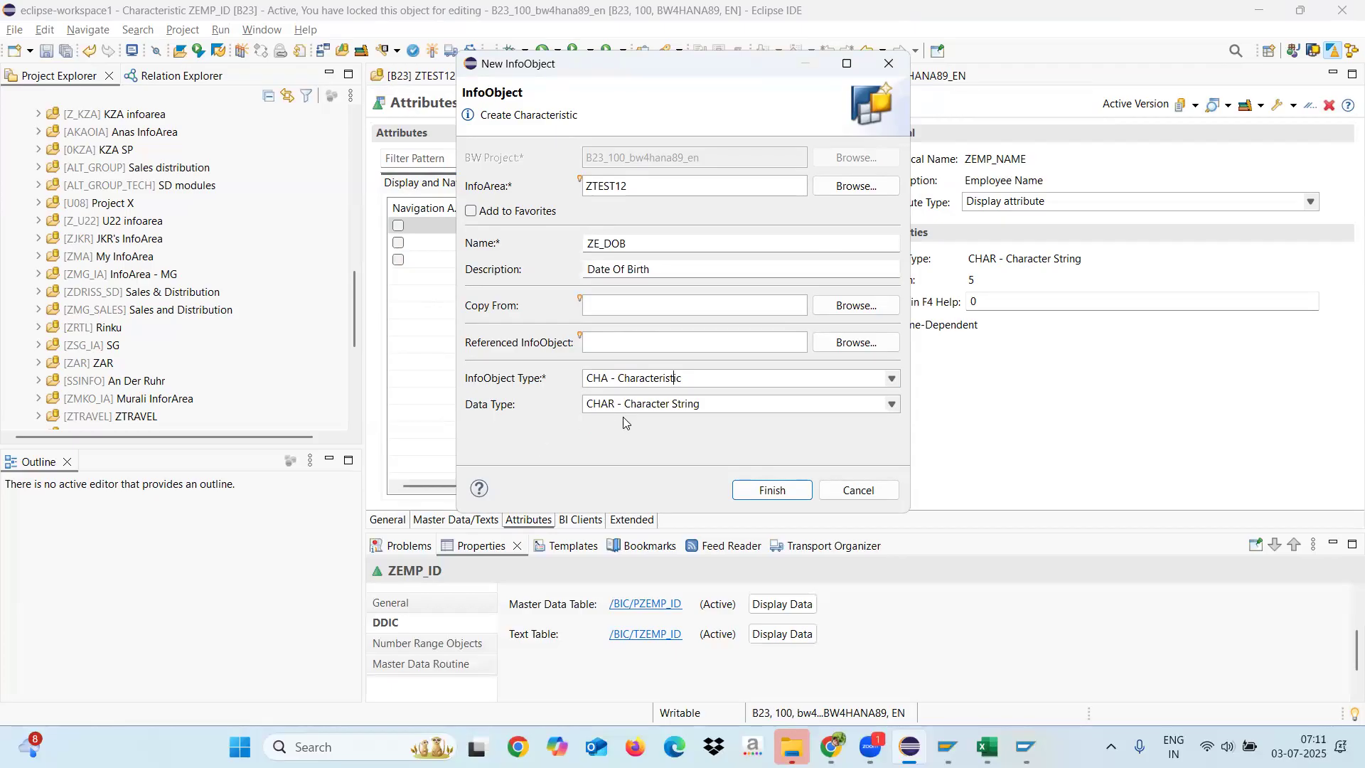
pyautogui.click(658, 403)
pyautogui.click(600, 445)
pyautogui.click(786, 495)
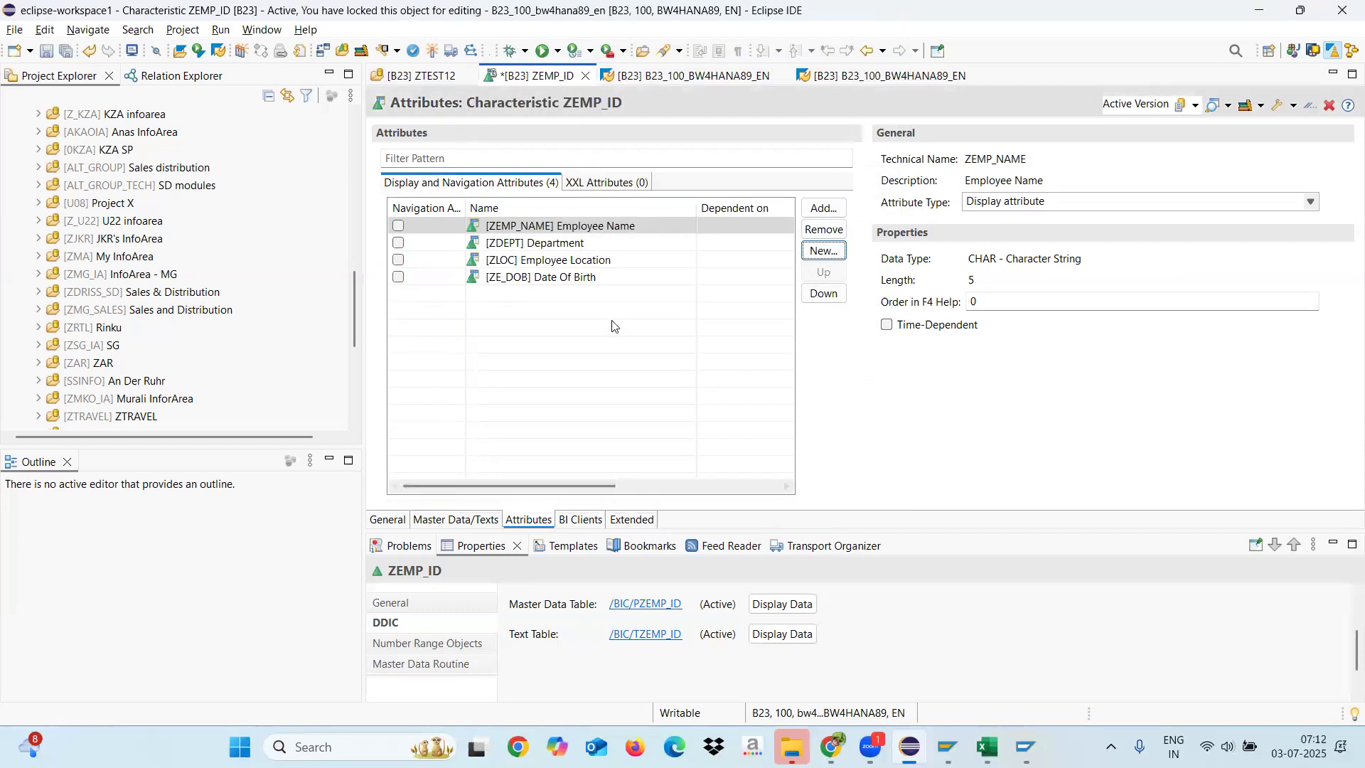
# Step: Start a new attribute InfoObject in InfoArea ZTEST12 named ZE_MOBILE with the description "EMployee Mobile Number"
pyautogui.click(564, 281)
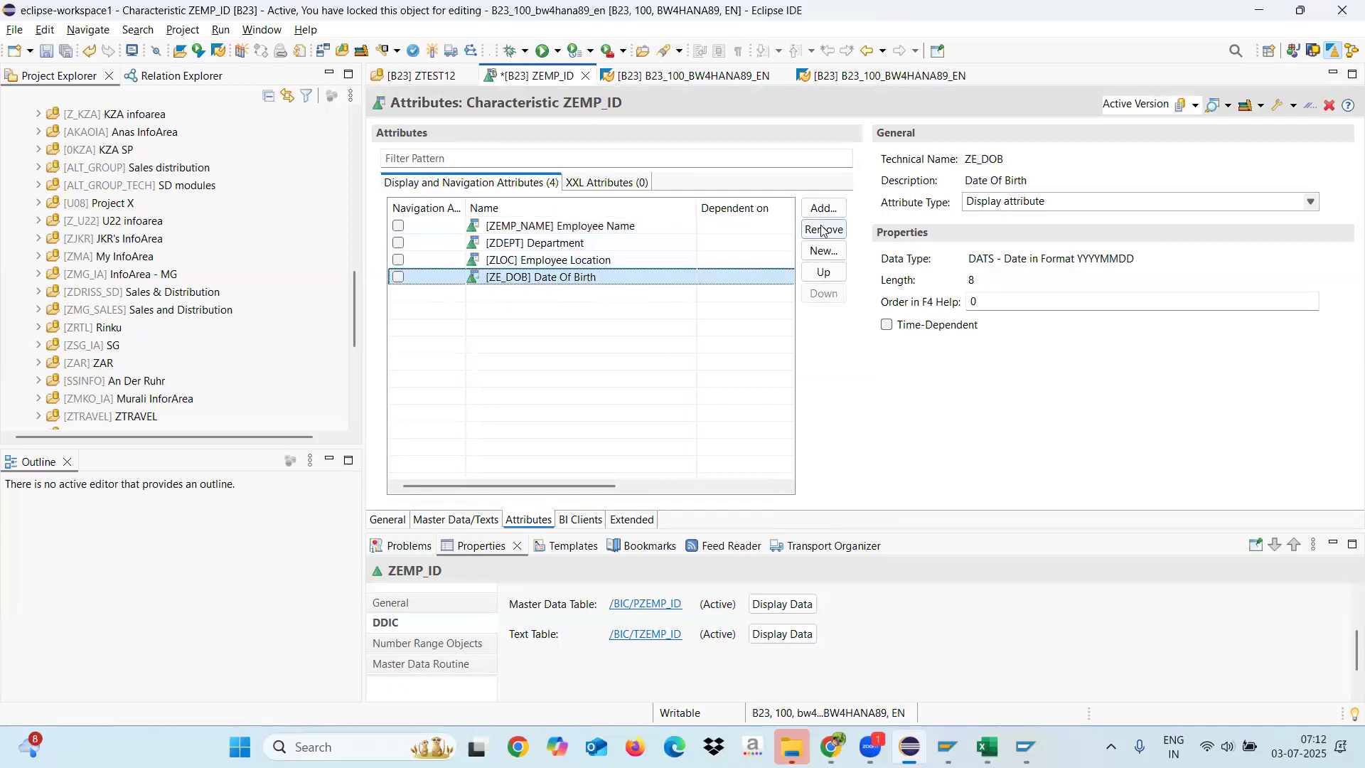
pyautogui.click(823, 251)
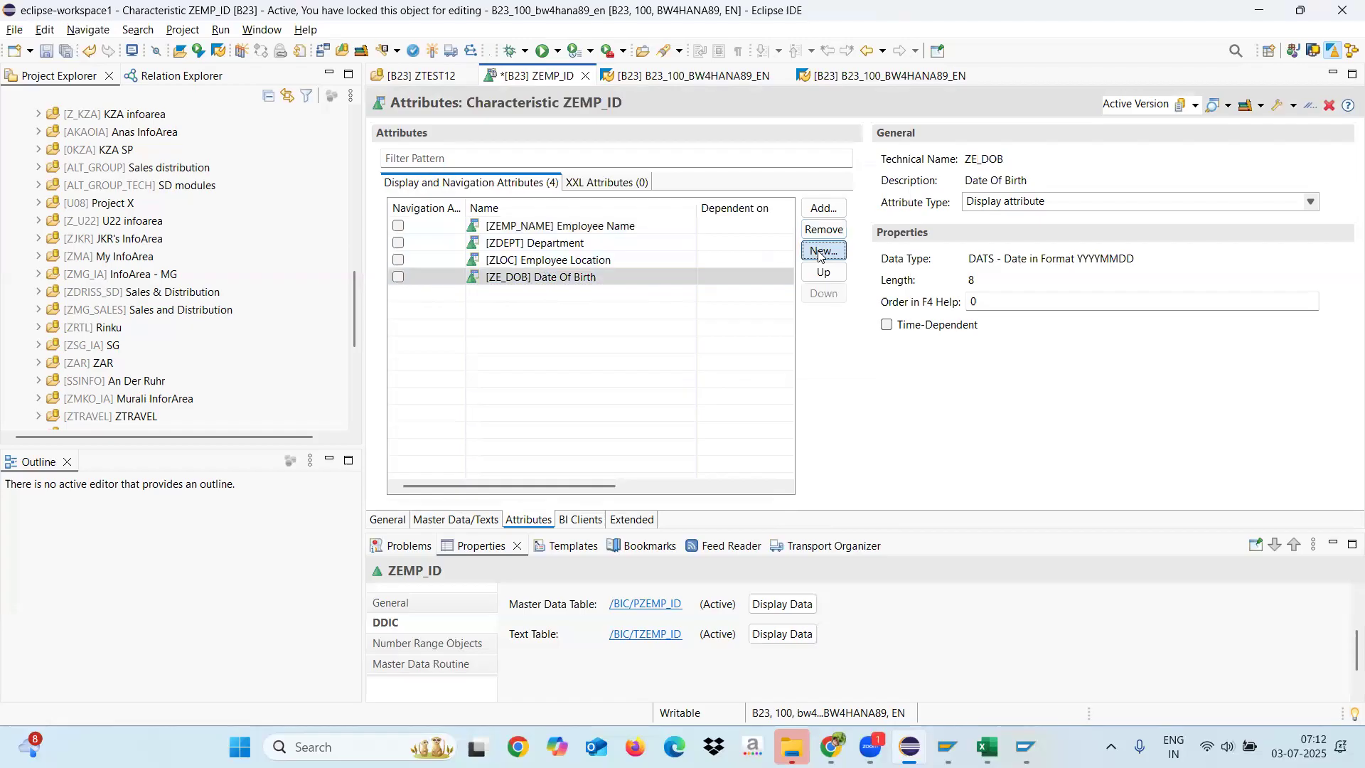
pyautogui.write('ZTEST12')
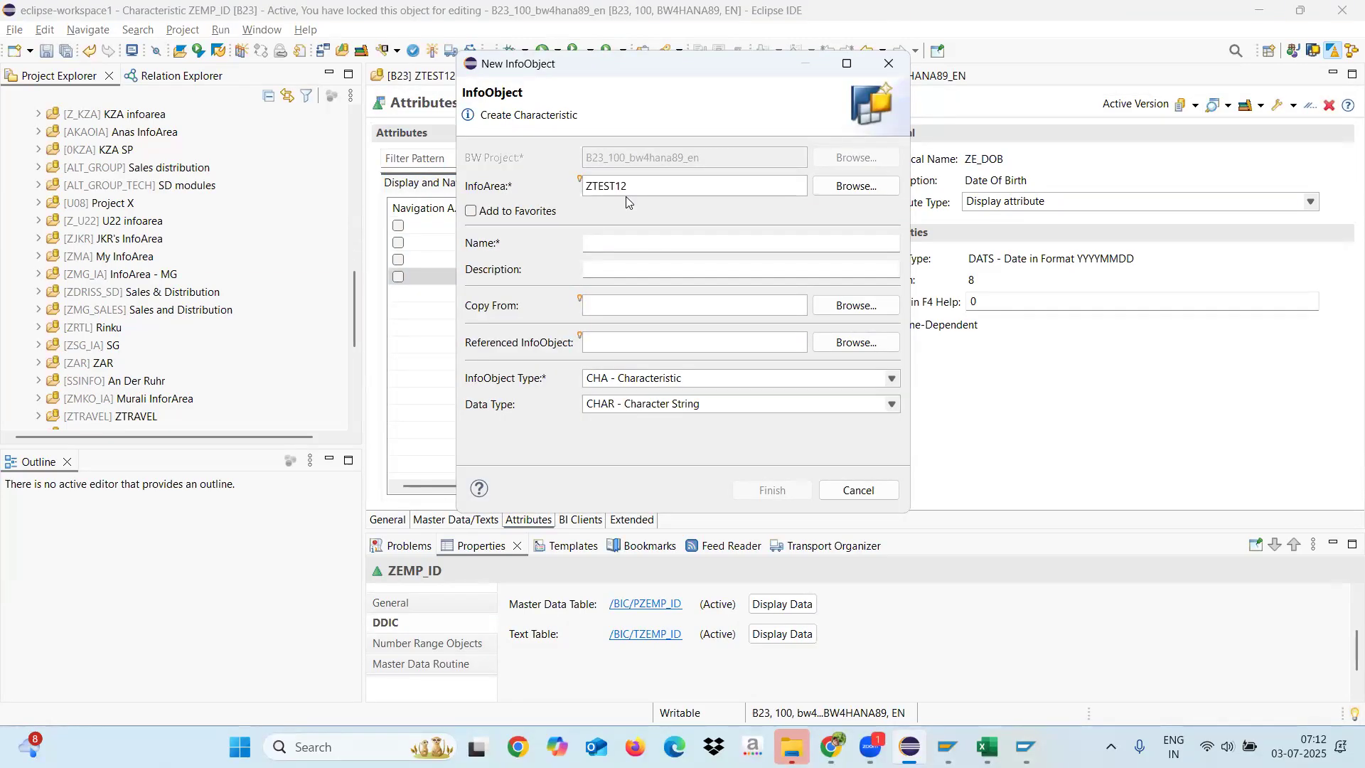
pyautogui.write('Z')
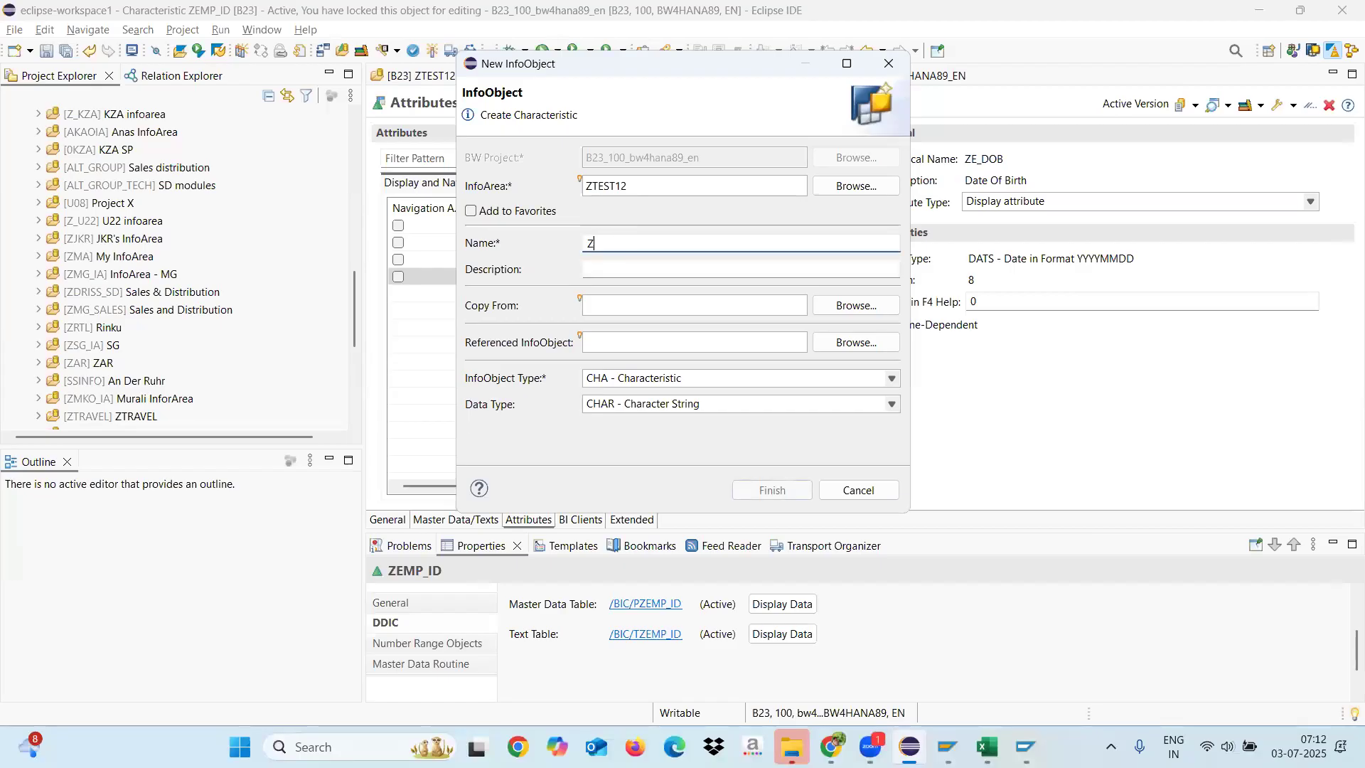
pyautogui.write('E_MOBILE')
pyautogui.click(601, 269)
pyautogui.write('EMployee ')
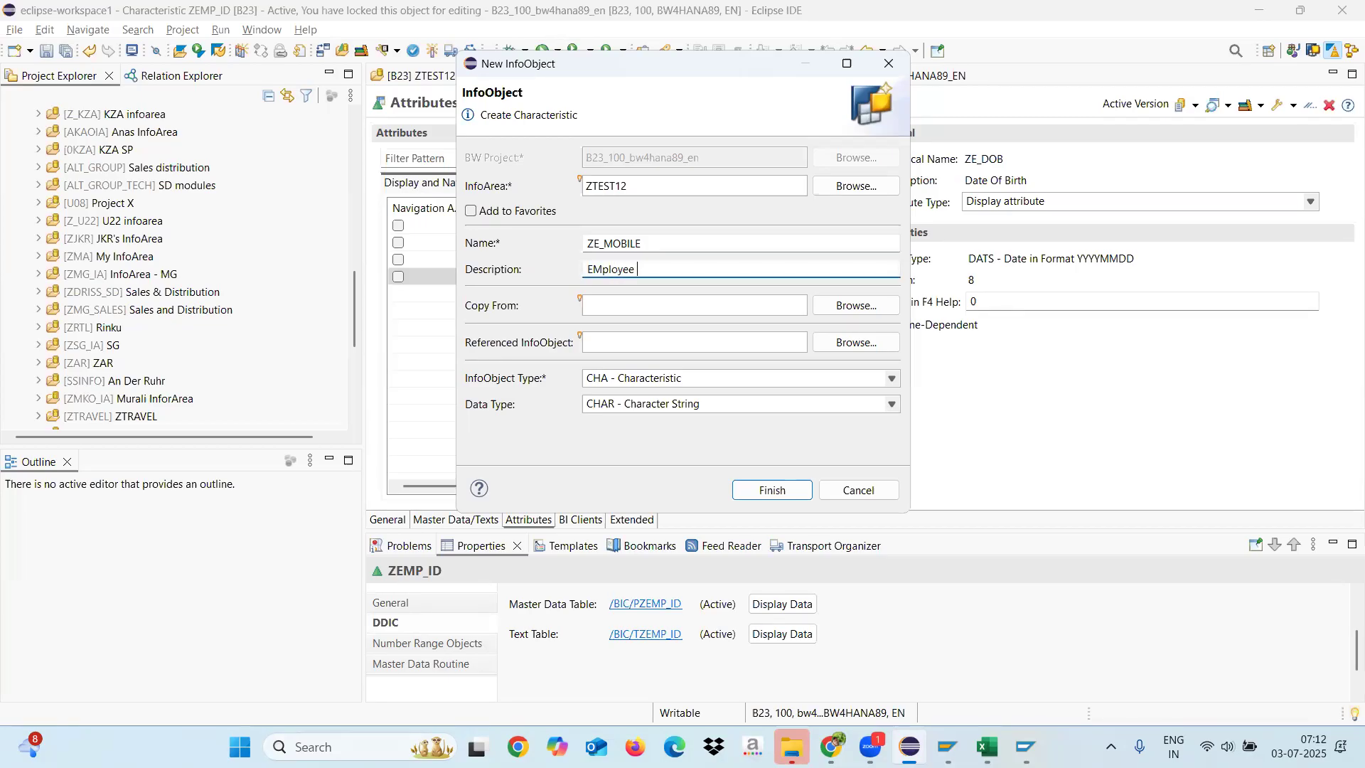
pyautogui.write('Mobile Number')
# Step: Try NUMC - Numerical Text as the data type of ZE_MOBILE and return it to CHAR - Character String
pyautogui.click(725, 407)
pyautogui.click(636, 437)
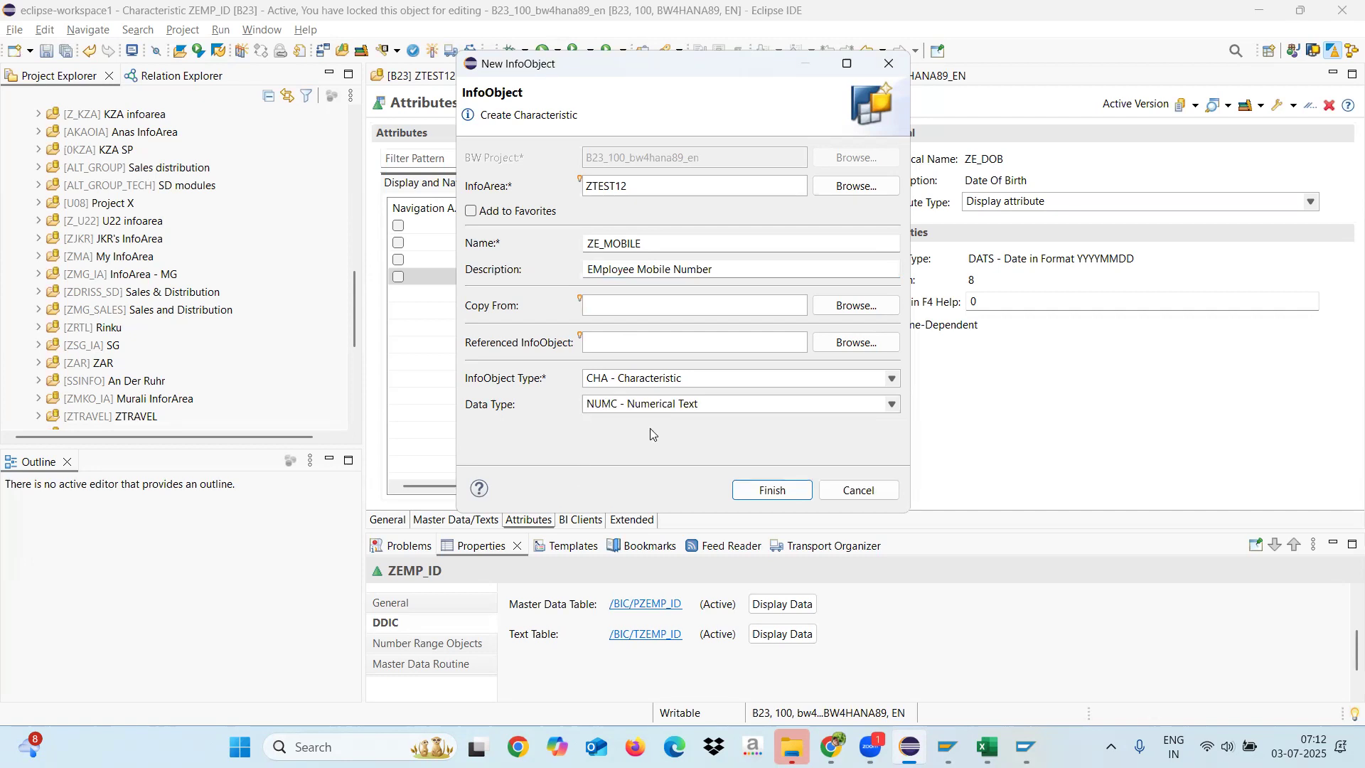
pyautogui.click(676, 406)
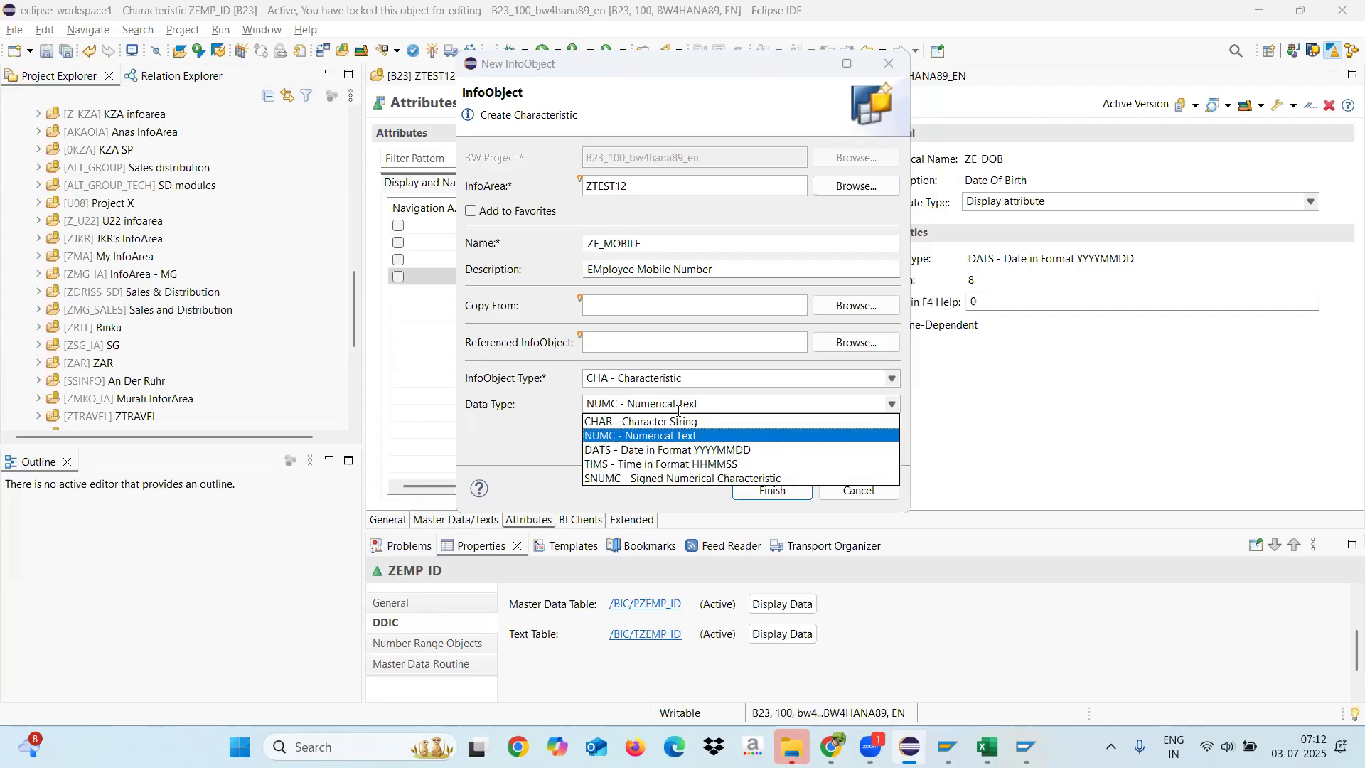
pyautogui.click(630, 424)
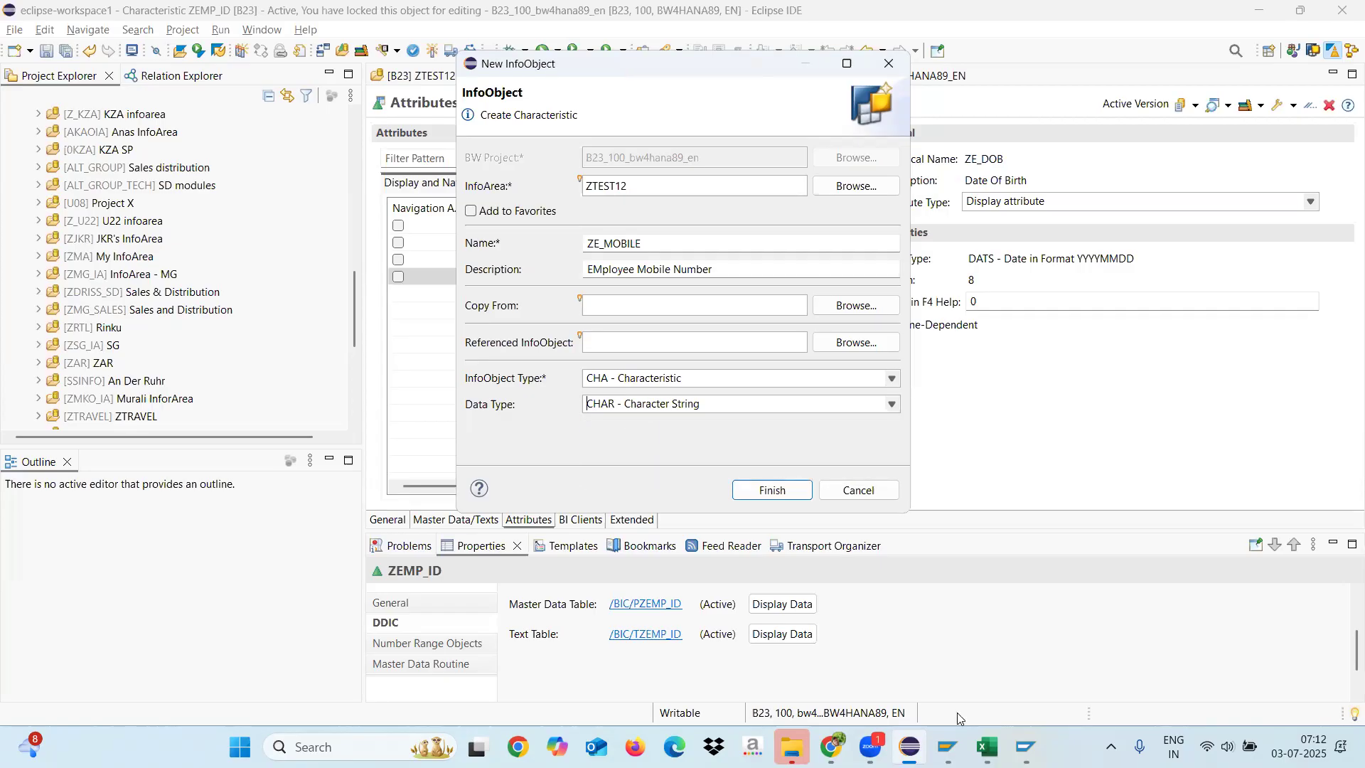
# Step: Switch to the Excel workbook and enter a sample first name followed by 134 in cell G17 of Sheet3
pyautogui.click(987, 747)
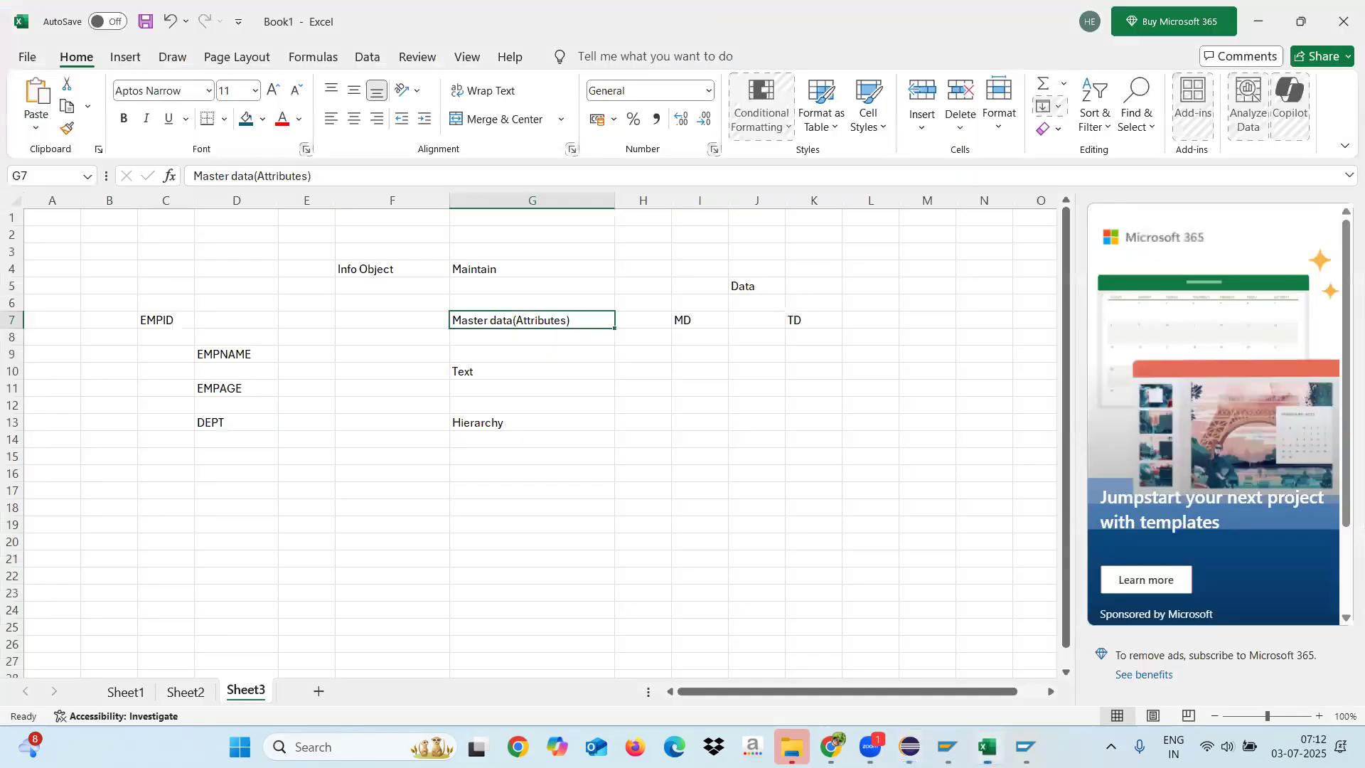
pyautogui.click(477, 491)
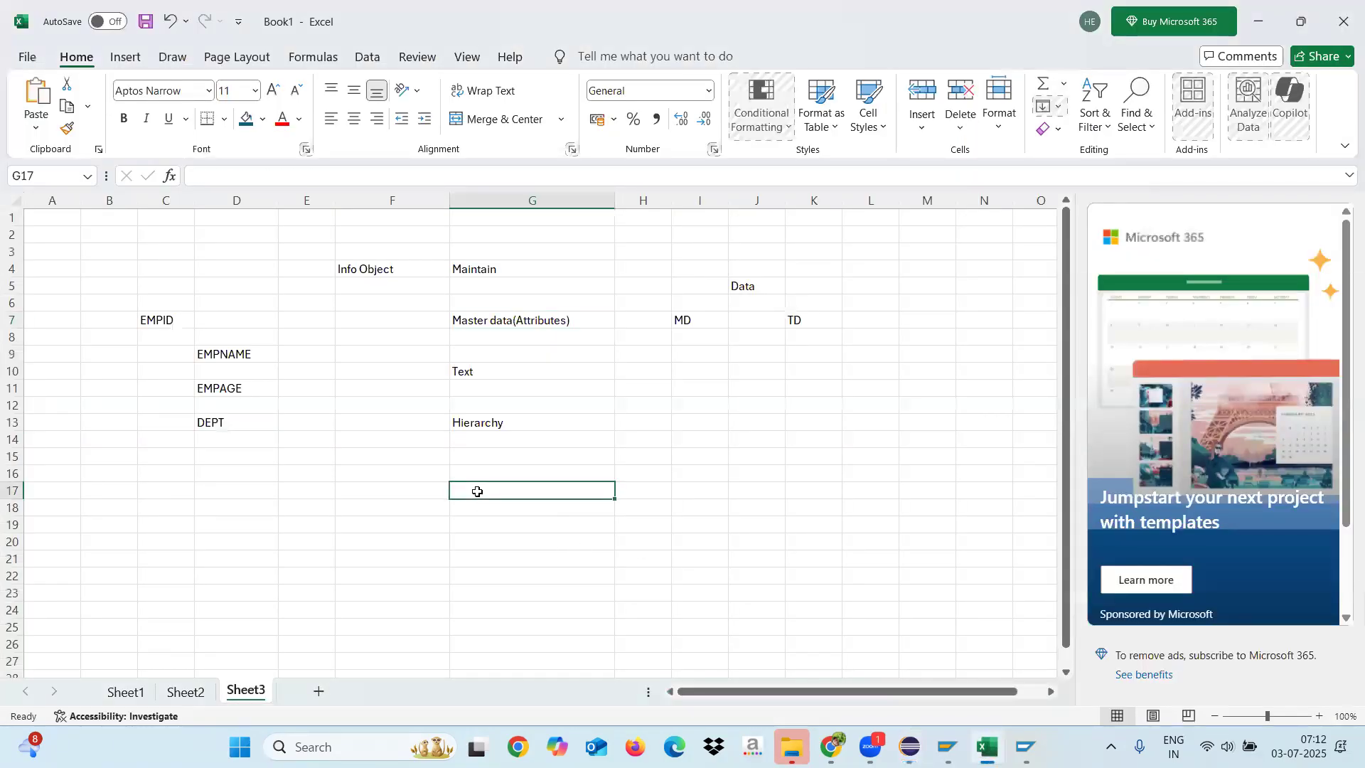
pyautogui.write('Jaswant134')
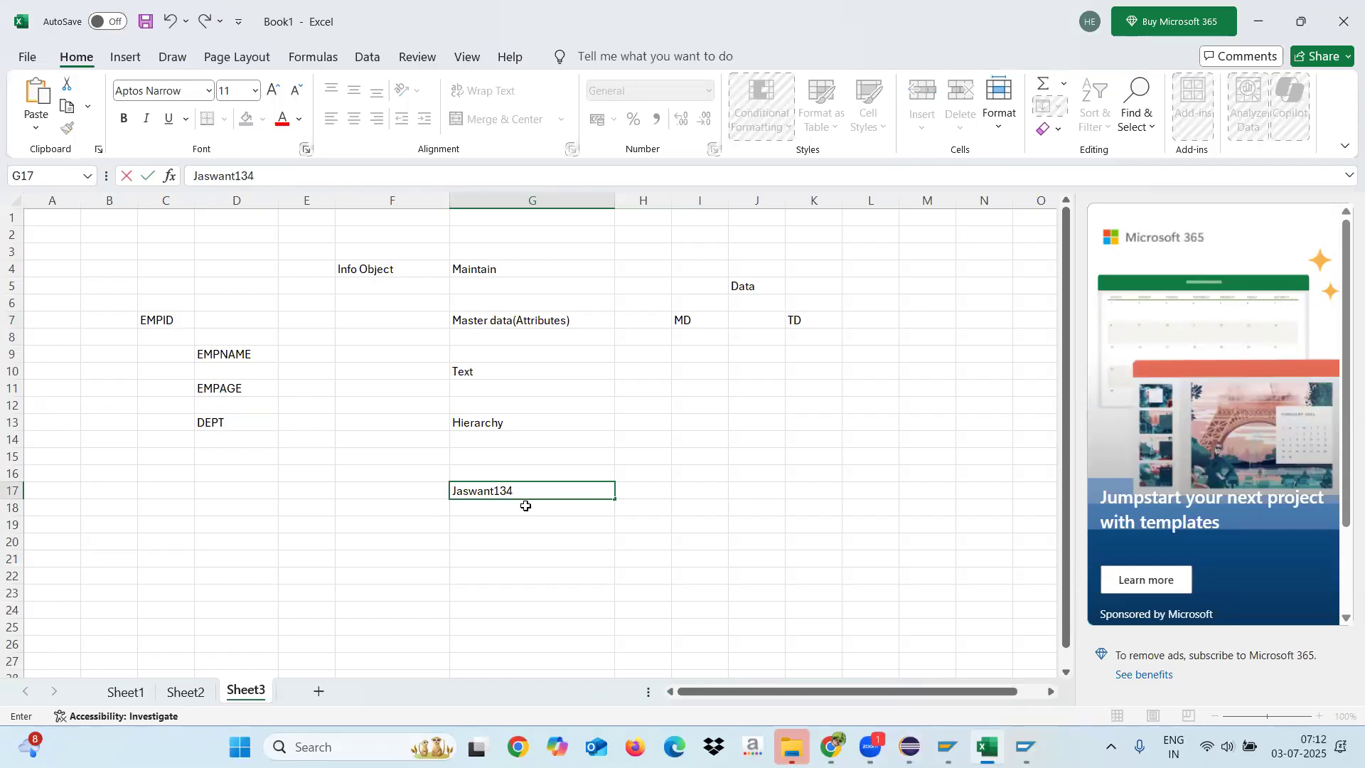
pyautogui.moveTo(533, 493); pyautogui.dragTo(441, 472)
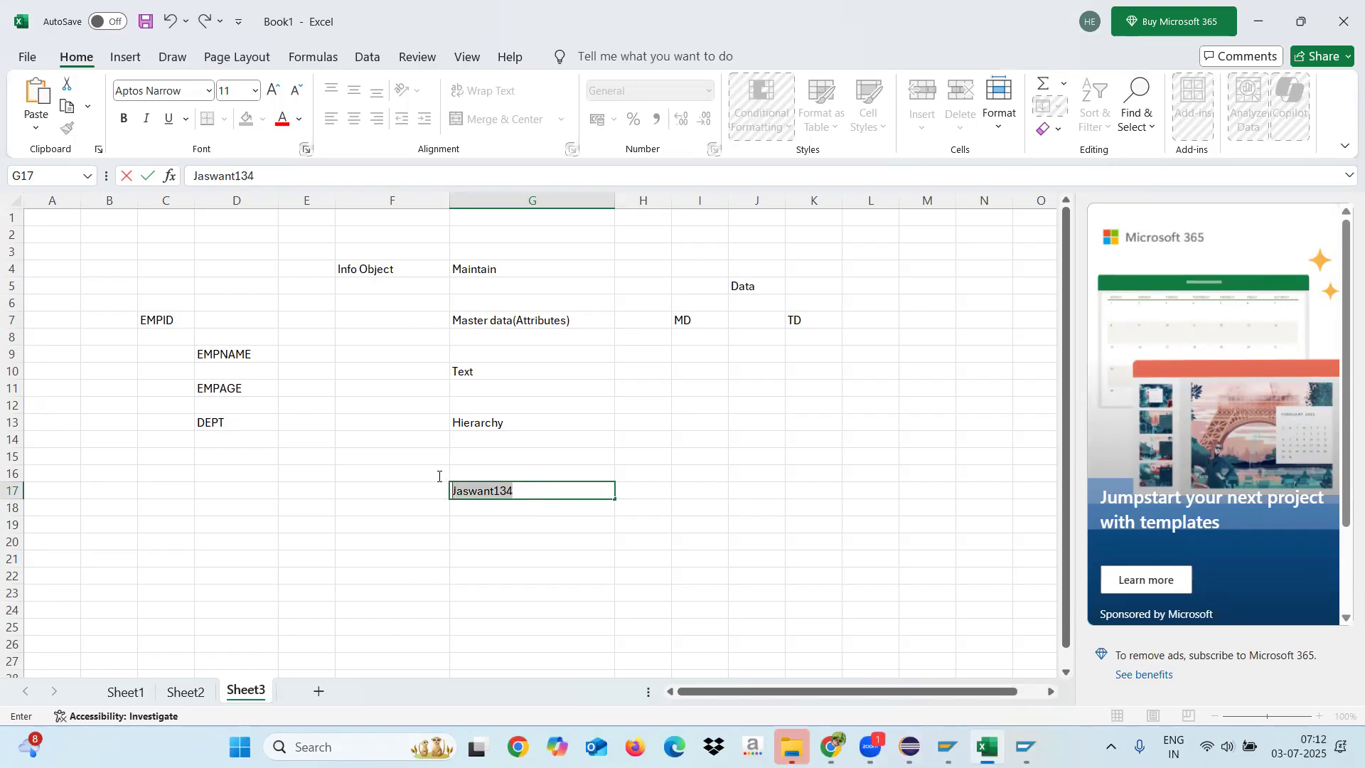
pyautogui.click(512, 524)
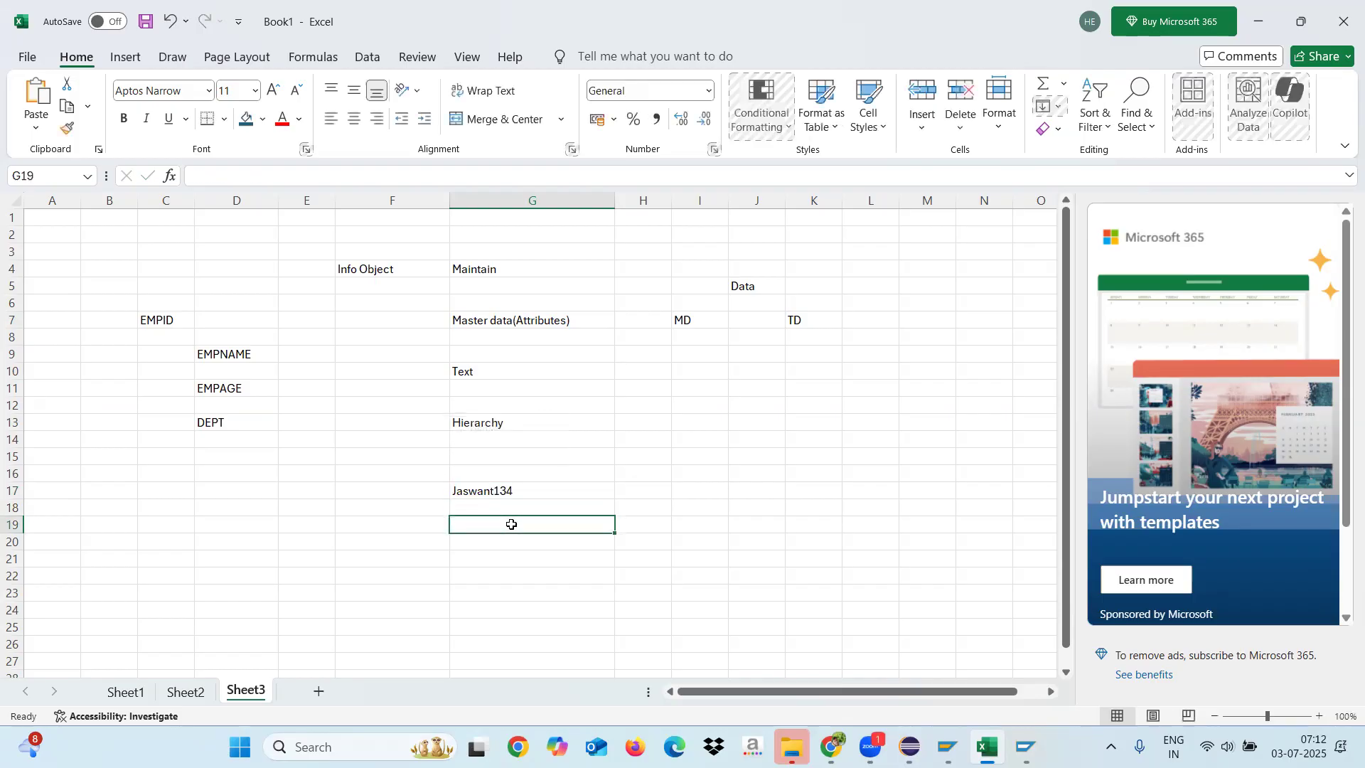
# Step: Enter the label NUMC in cell G16, above the sample alphanumeric value
pyautogui.click(497, 491)
pyautogui.click(482, 472)
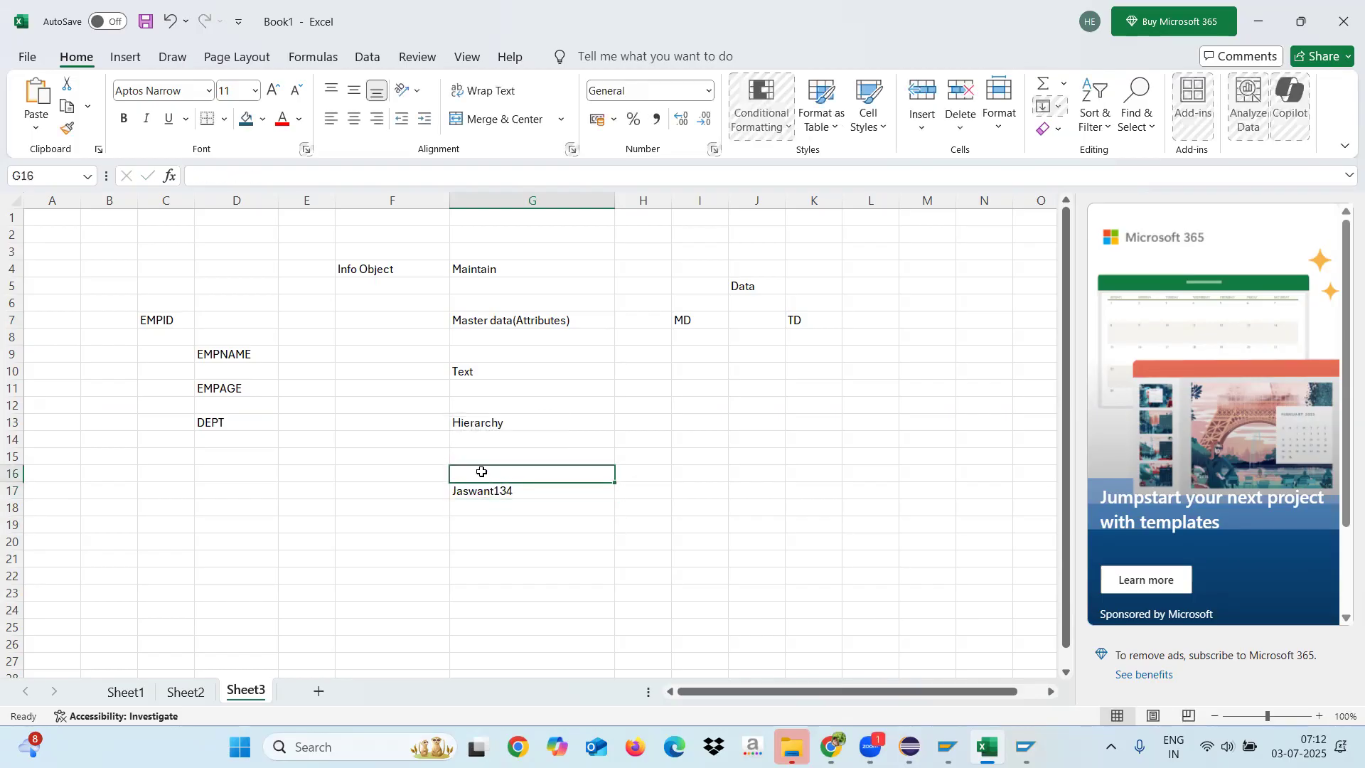
pyautogui.write('NUMC')
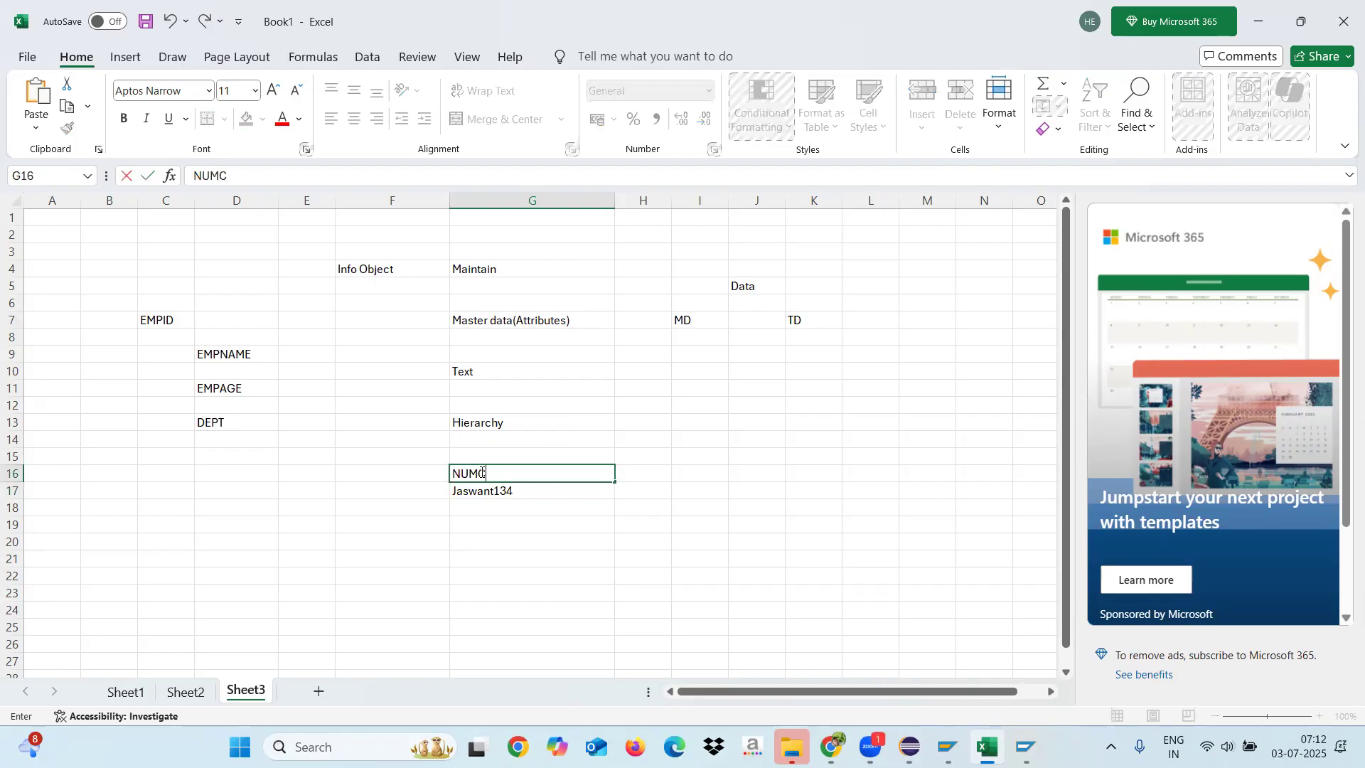
pyautogui.click(497, 537)
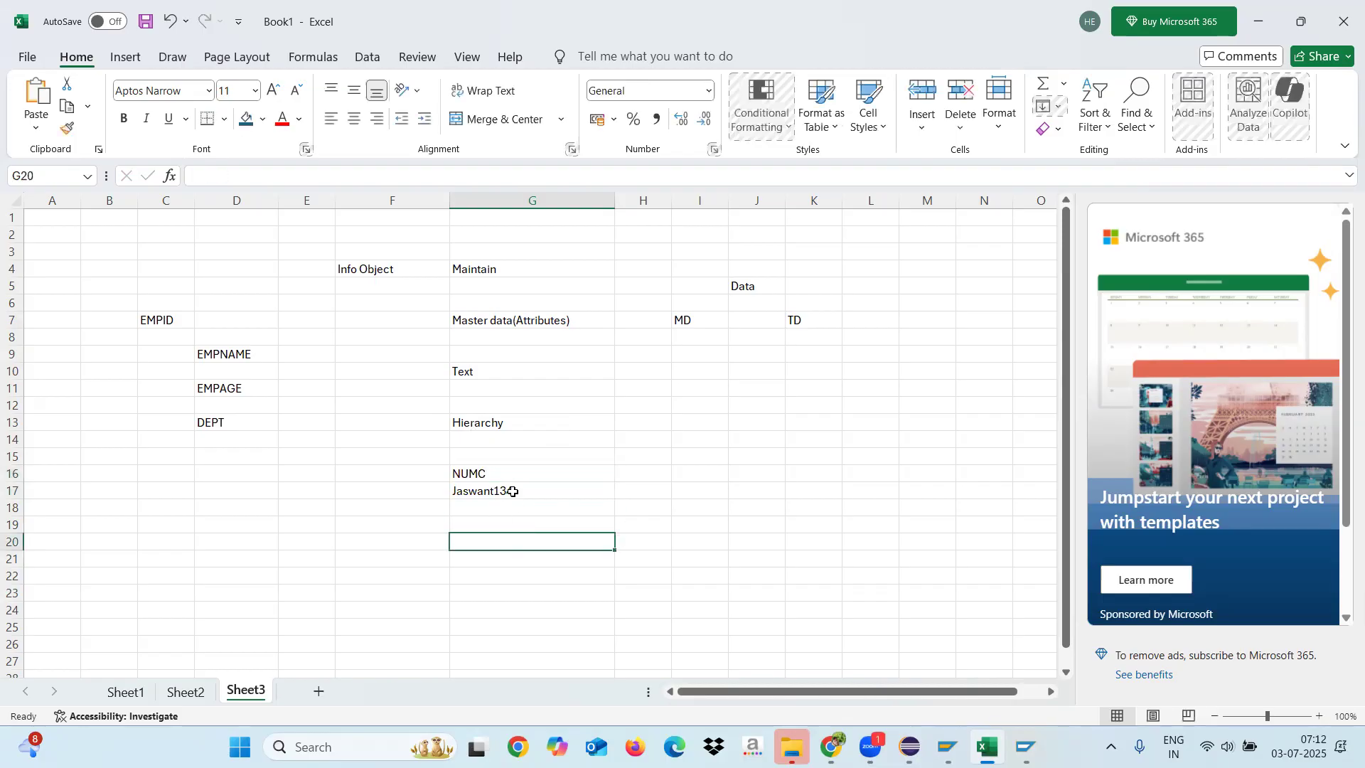
# Step: Switch back to Eclipse and create ZE_MOBILE as a characteristic with data type NUMC - Numerical Text, selecting it in the attribute list
pyautogui.hotkey('alt', 'Tab')
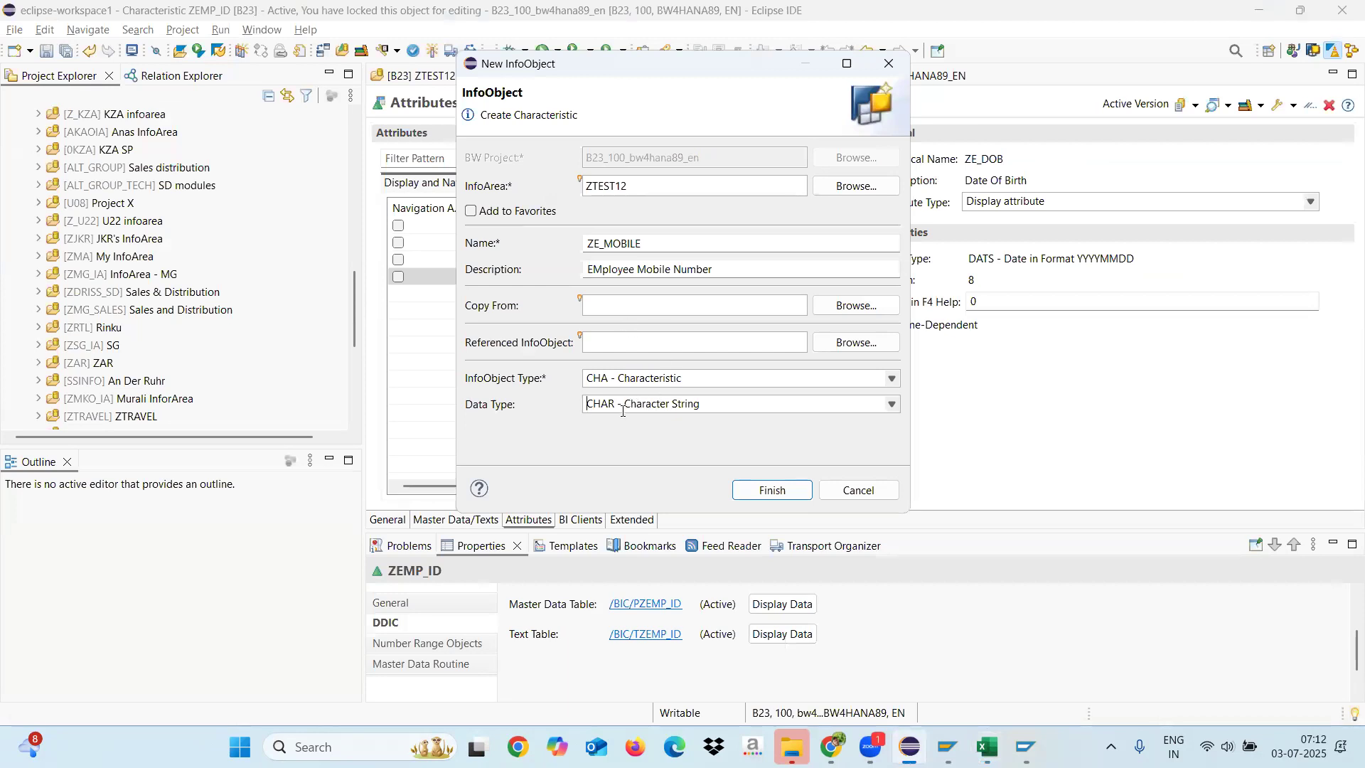
pyautogui.click(649, 406)
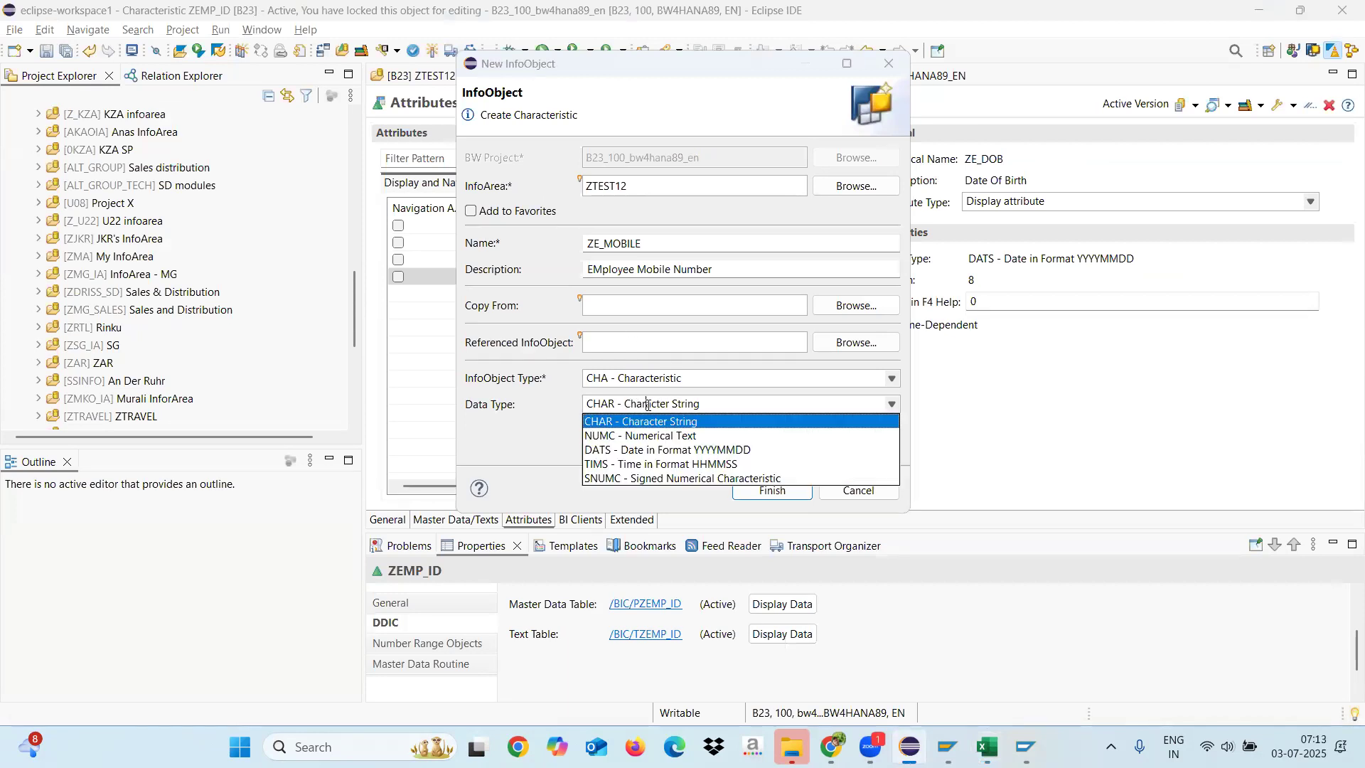
pyautogui.click(625, 437)
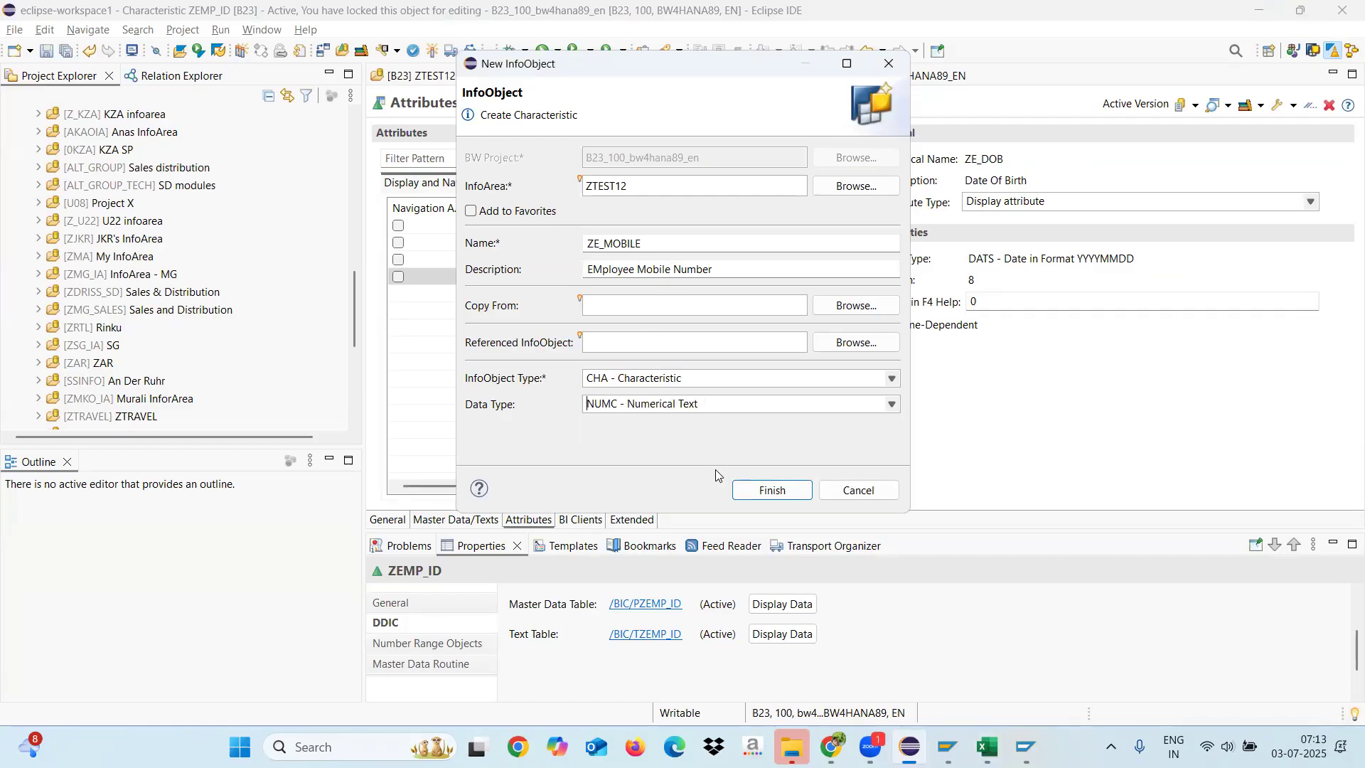
pyautogui.click(690, 380)
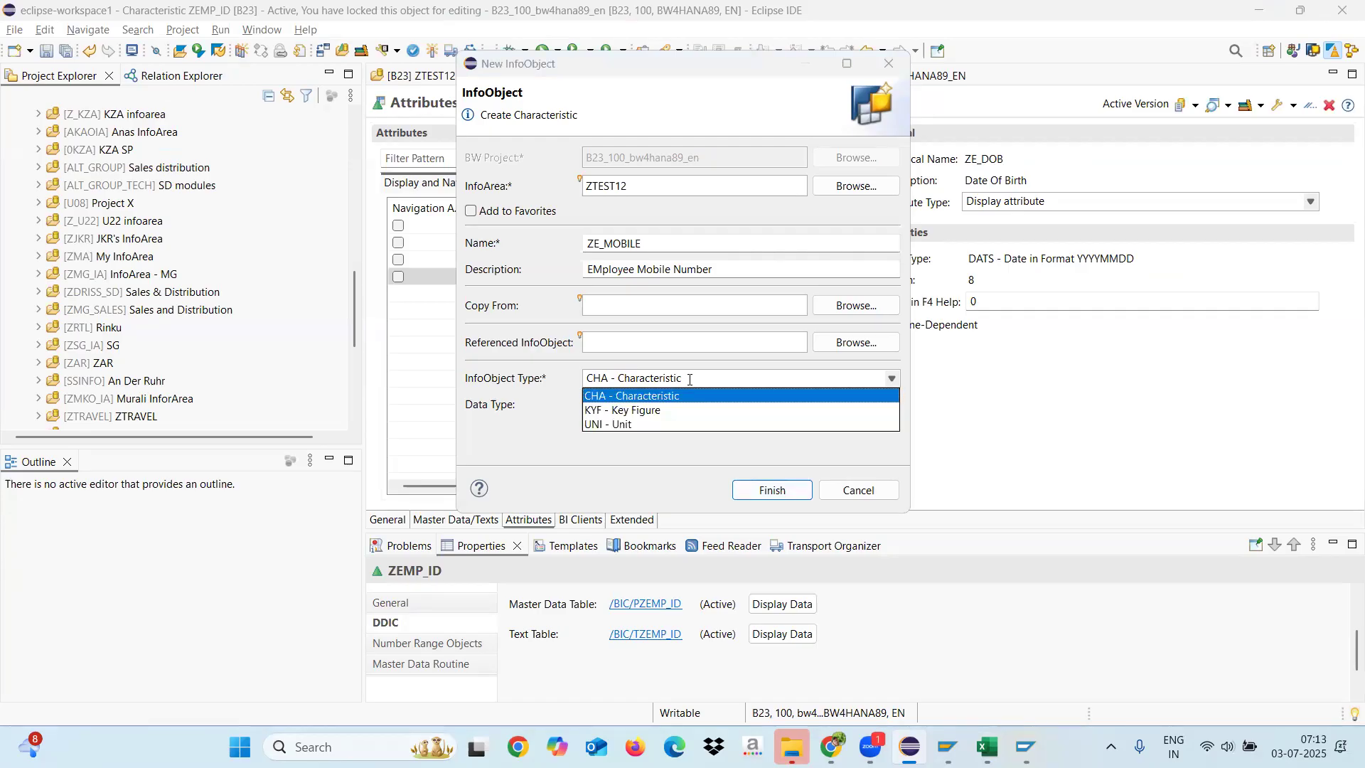
pyautogui.click(671, 457)
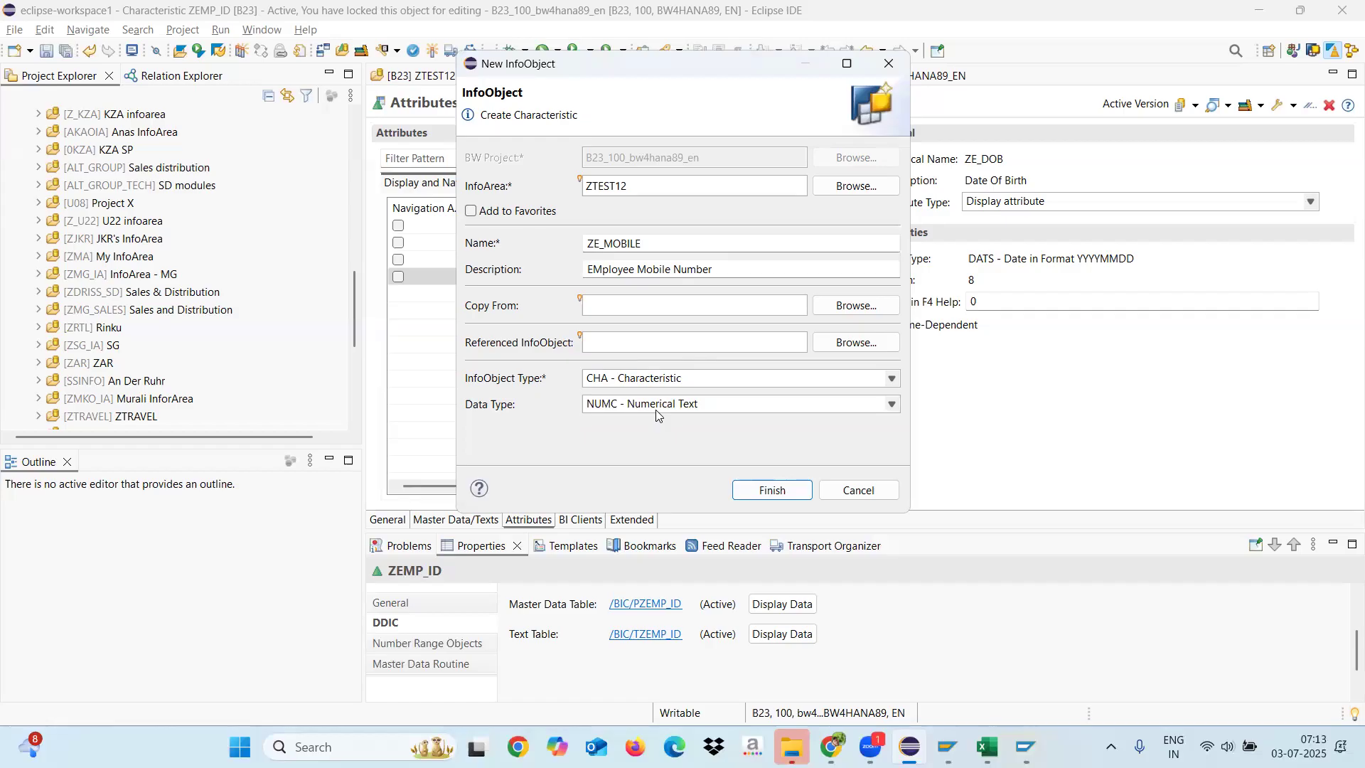
pyautogui.click(766, 492)
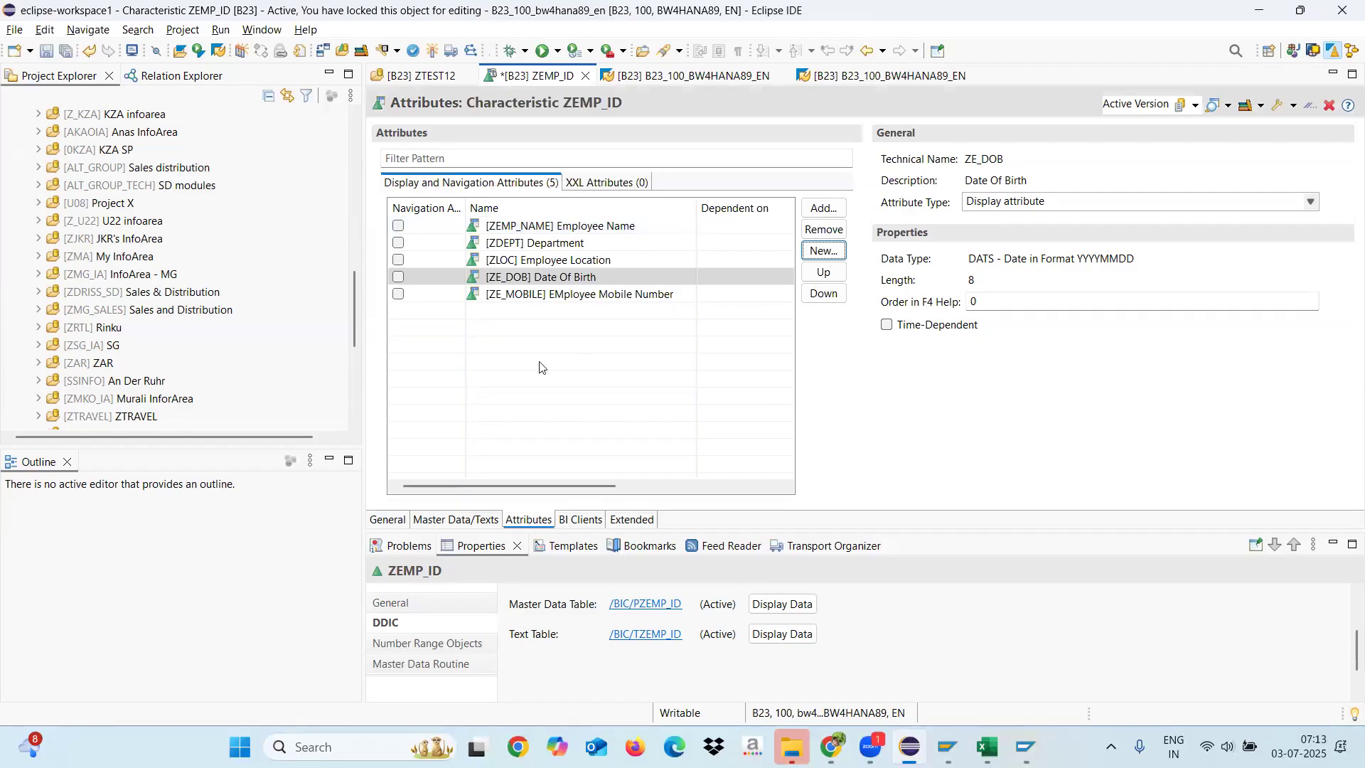
pyautogui.click(517, 294)
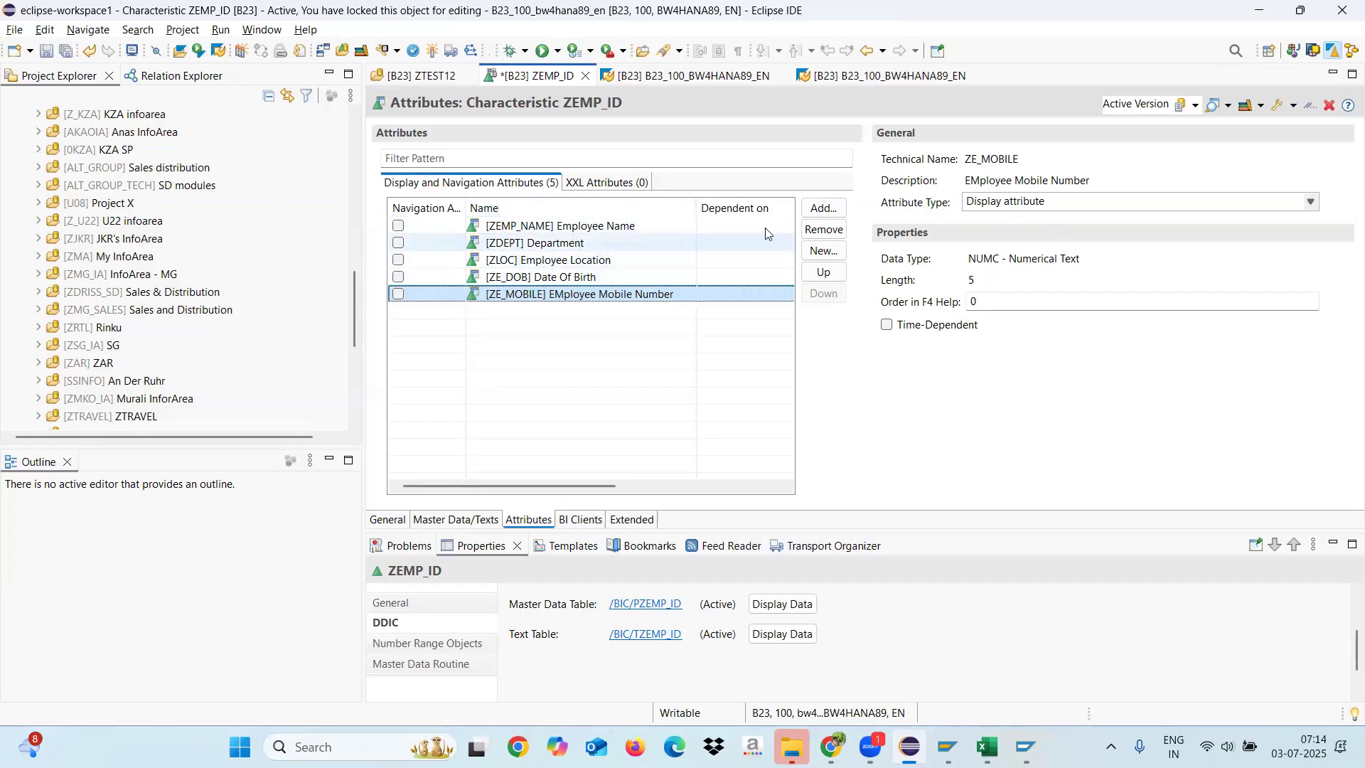
# Step: Search the existing InfoObjects for 0customer and leave the selection without adding an attribute
pyautogui.click(831, 210)
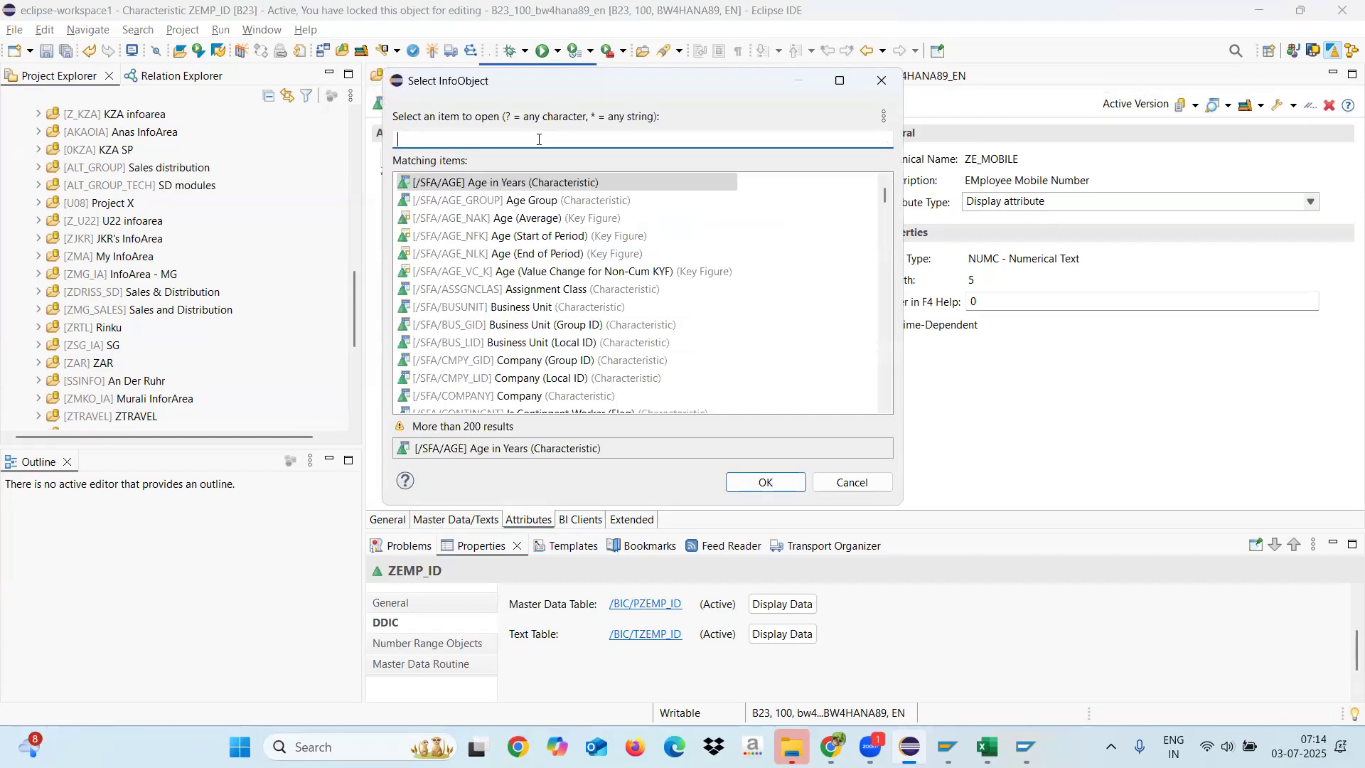
pyautogui.write('customer')
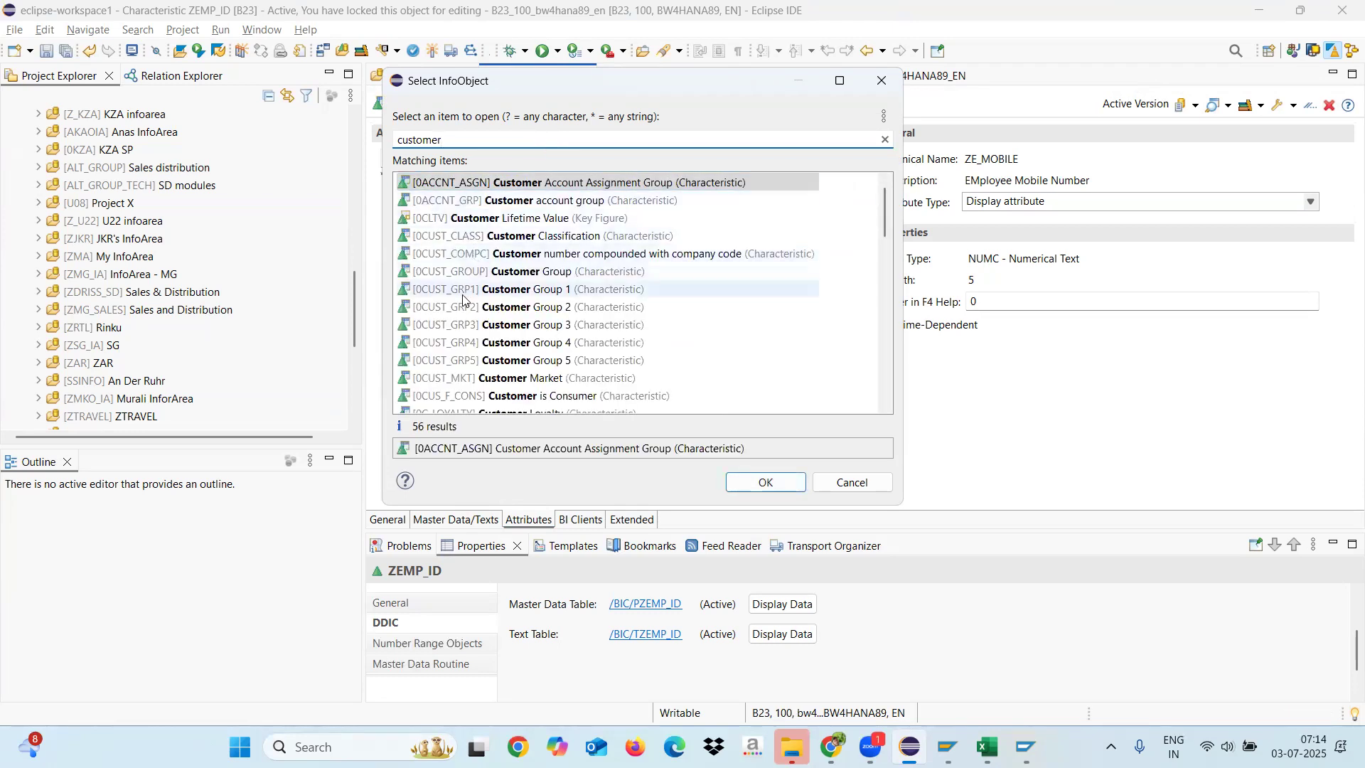
pyautogui.click(398, 139)
pyautogui.write('0')
pyautogui.click(459, 184)
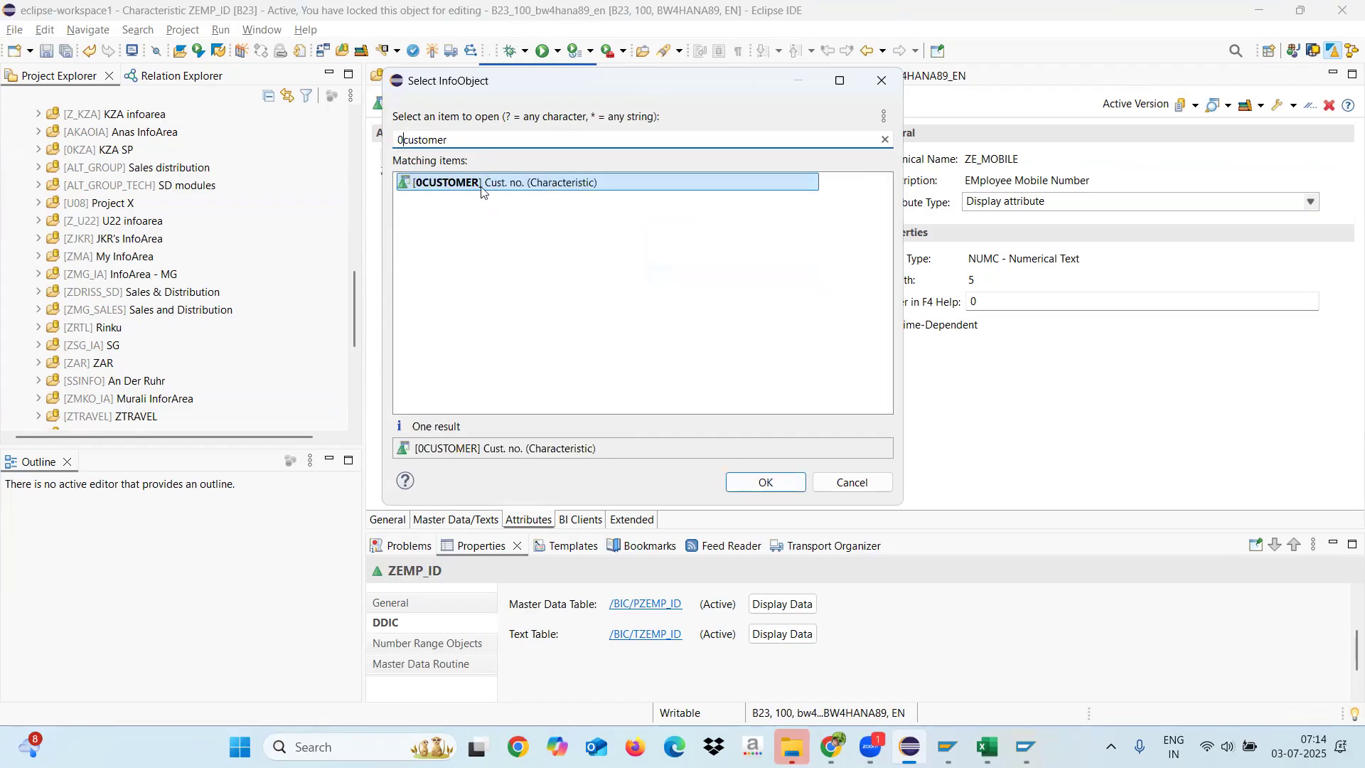
pyautogui.click(853, 482)
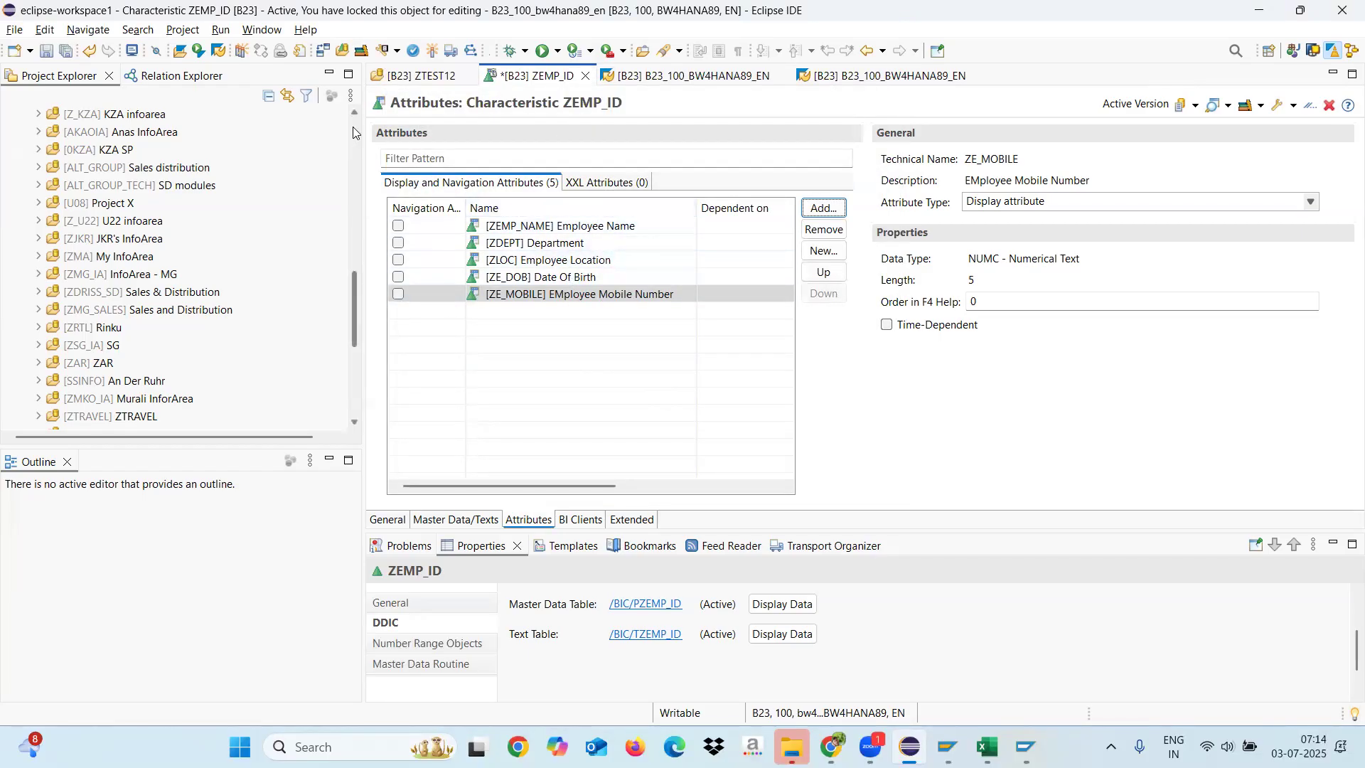
# Step: Activate characteristic ZEMP_ID with its new mobile number attribute
pyautogui.click(432, 54)
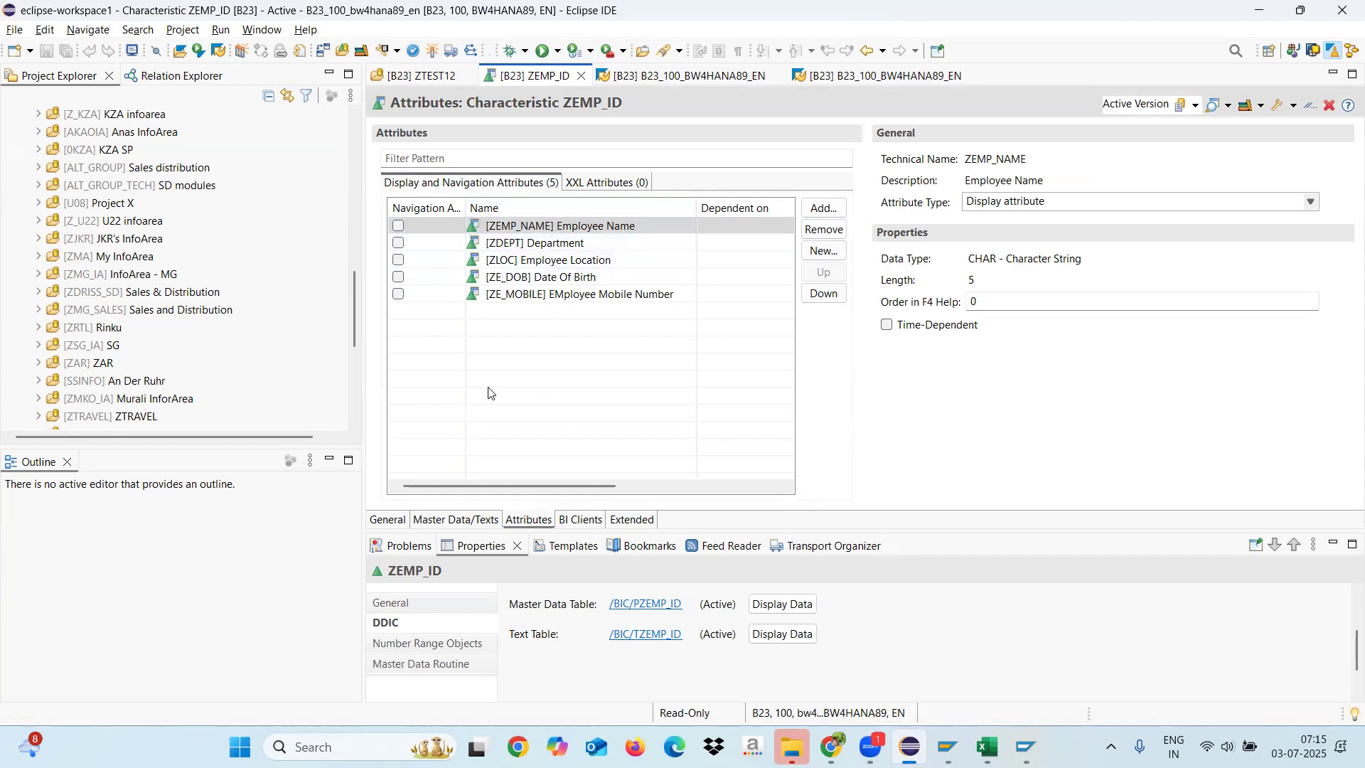
pyautogui.click(823, 208)
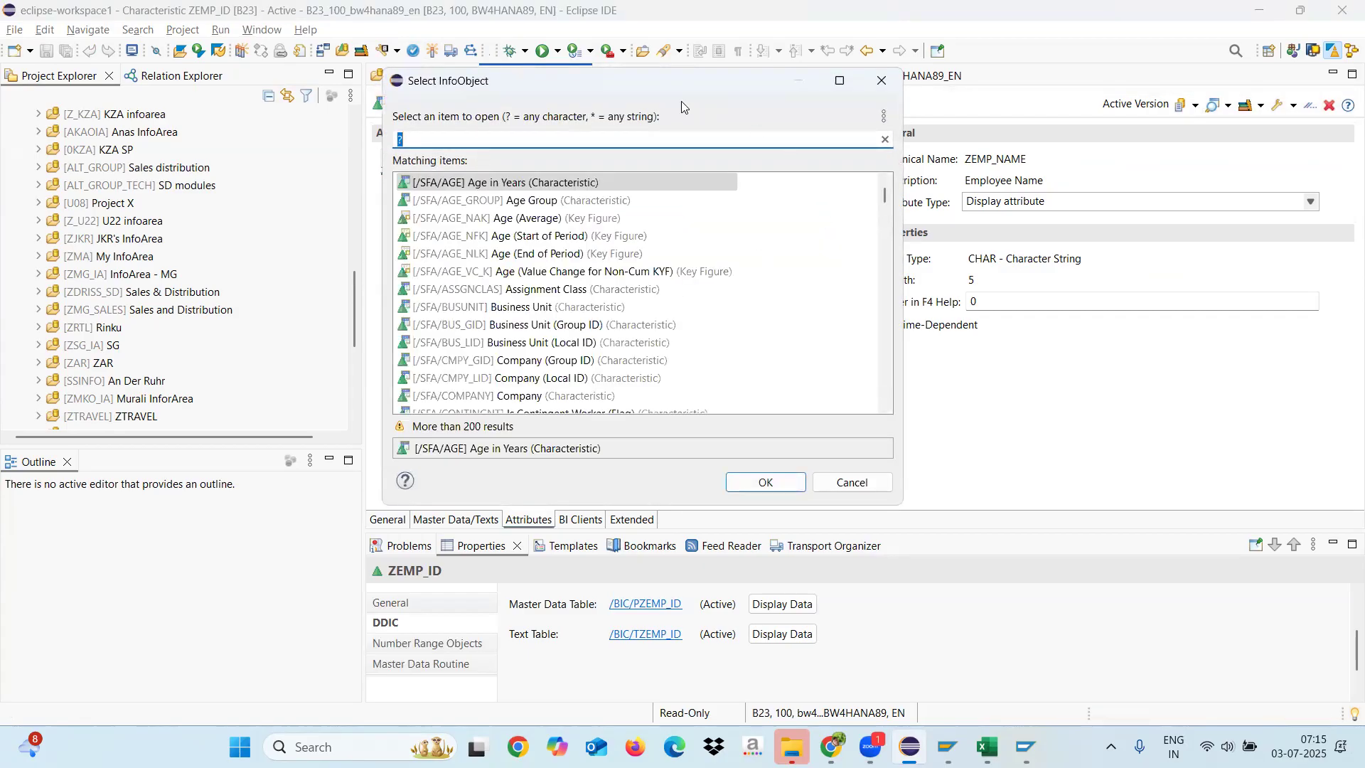
pyautogui.moveTo(674, 91); pyautogui.dragTo(645, 154)
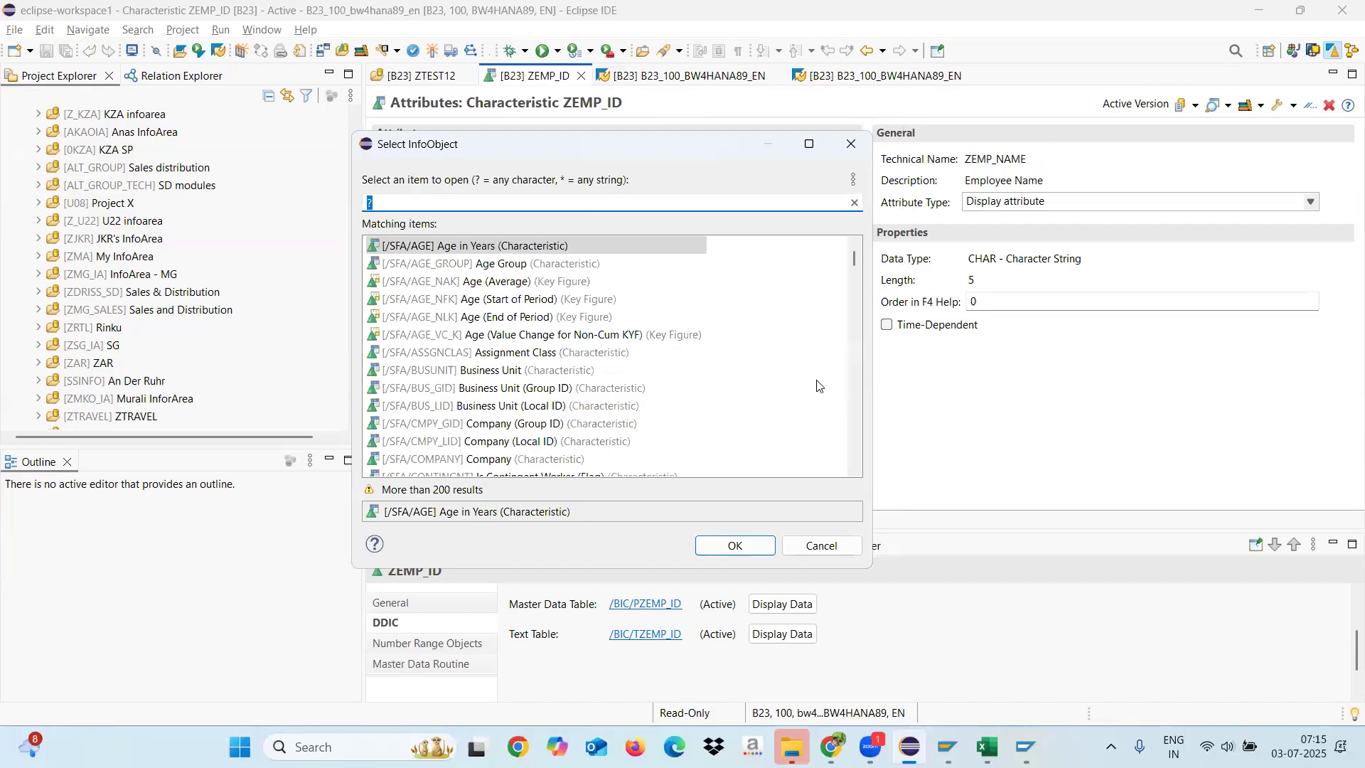
pyautogui.click(821, 546)
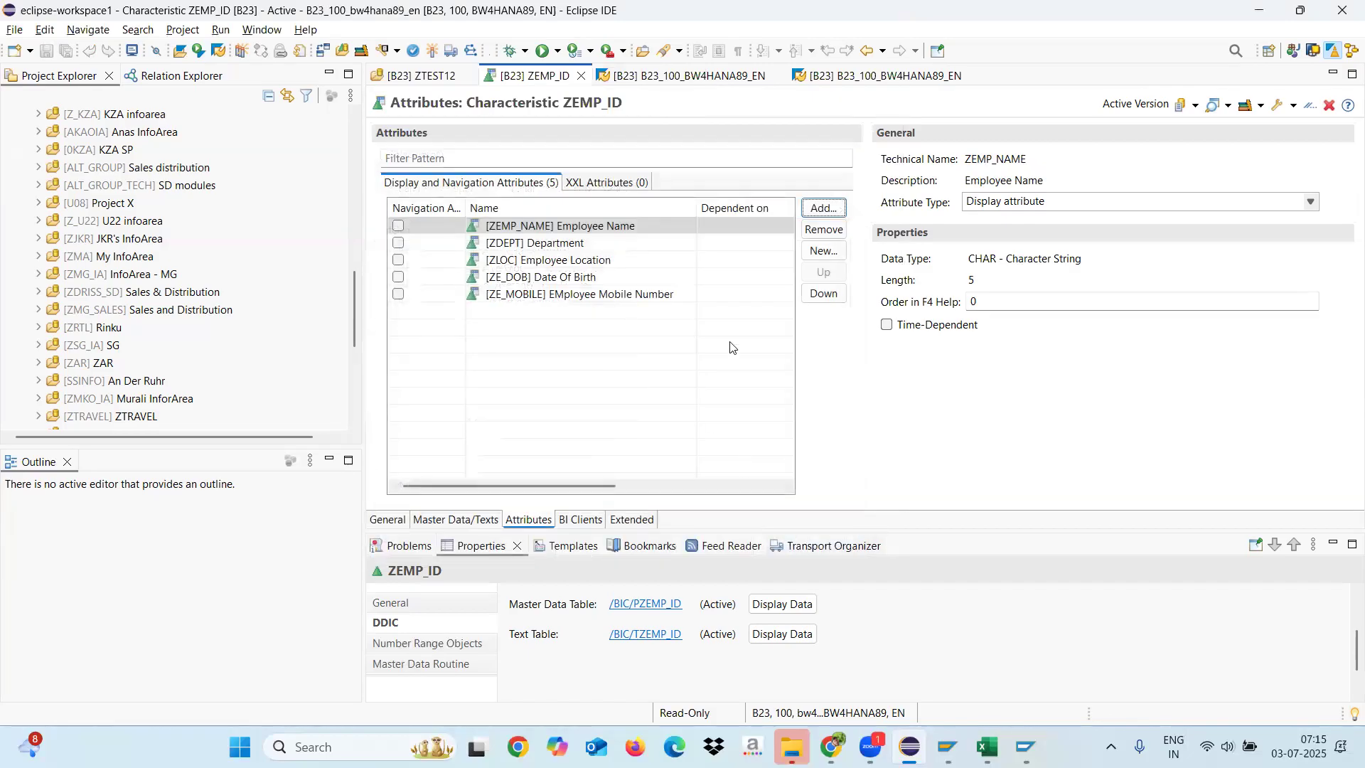
# Step: Create a new attribute InfoObject ZEMAIL with the description "EMPLOYEE Email" in InfoArea ZTEST12
pyautogui.click(823, 253)
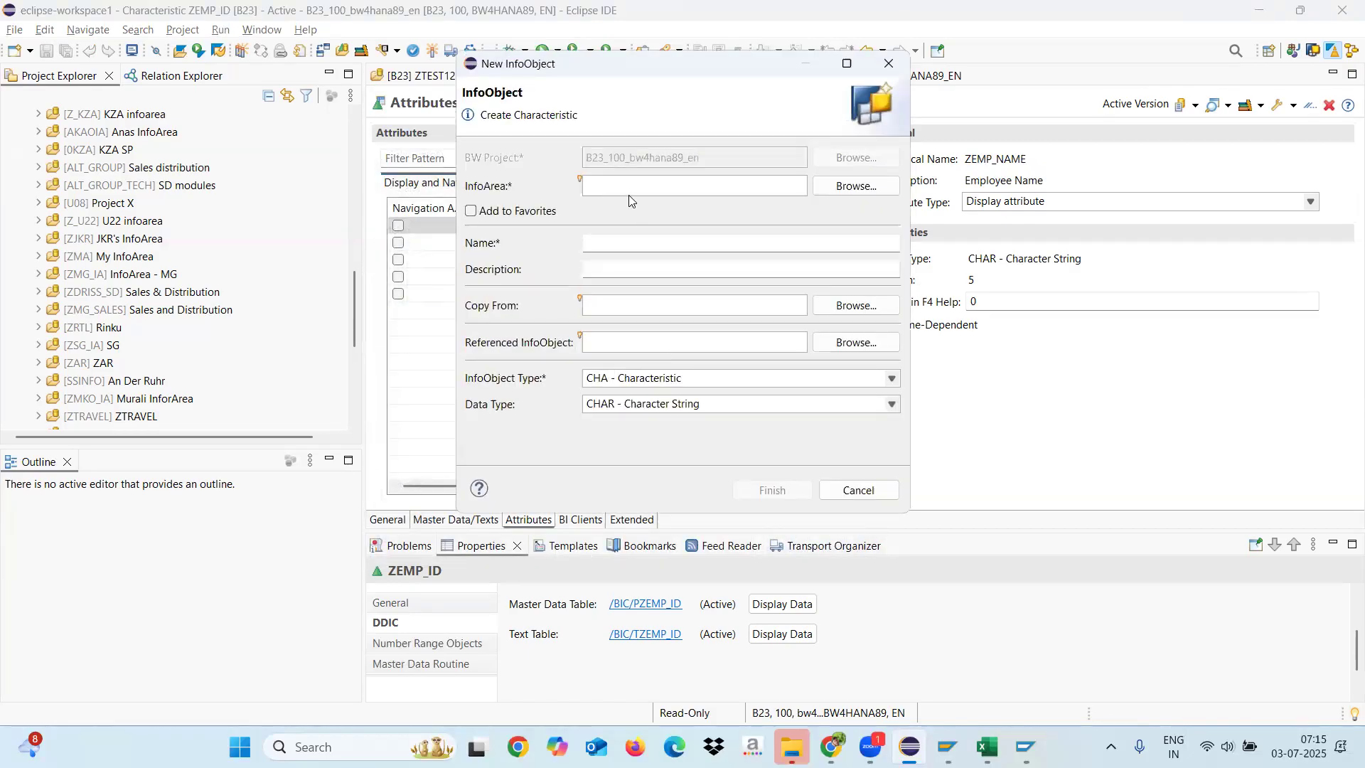
pyautogui.write('ZTSET12')
pyautogui.click(636, 243)
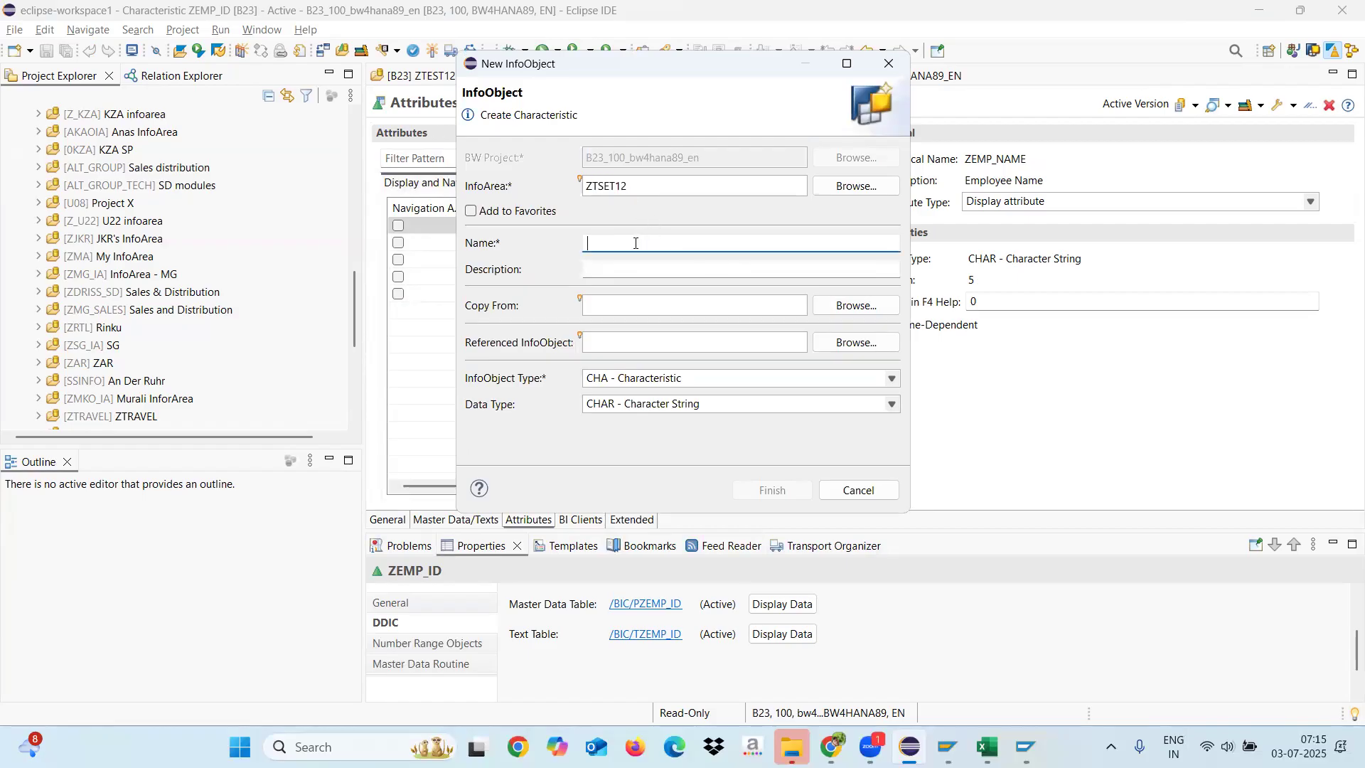
pyautogui.write('ZEMAIL')
pyautogui.click(630, 267)
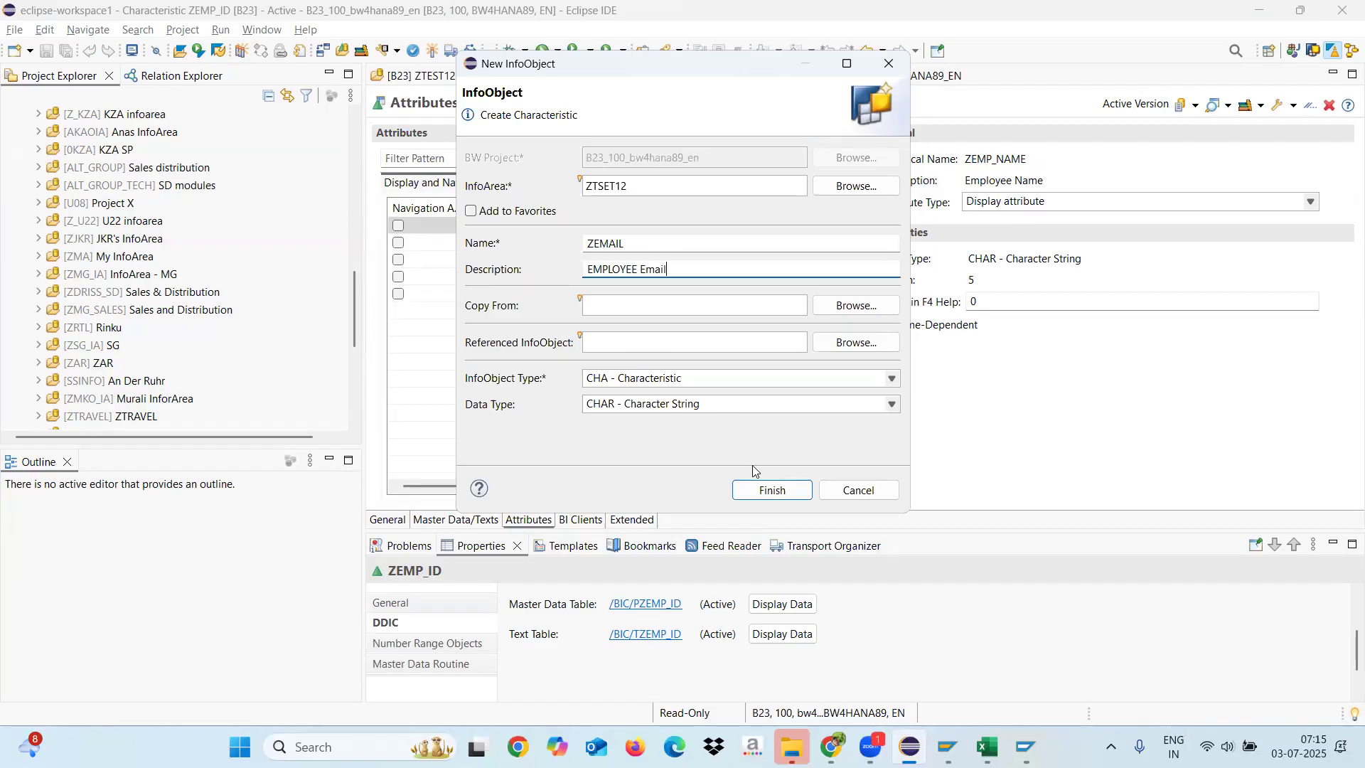
pyautogui.click(772, 490)
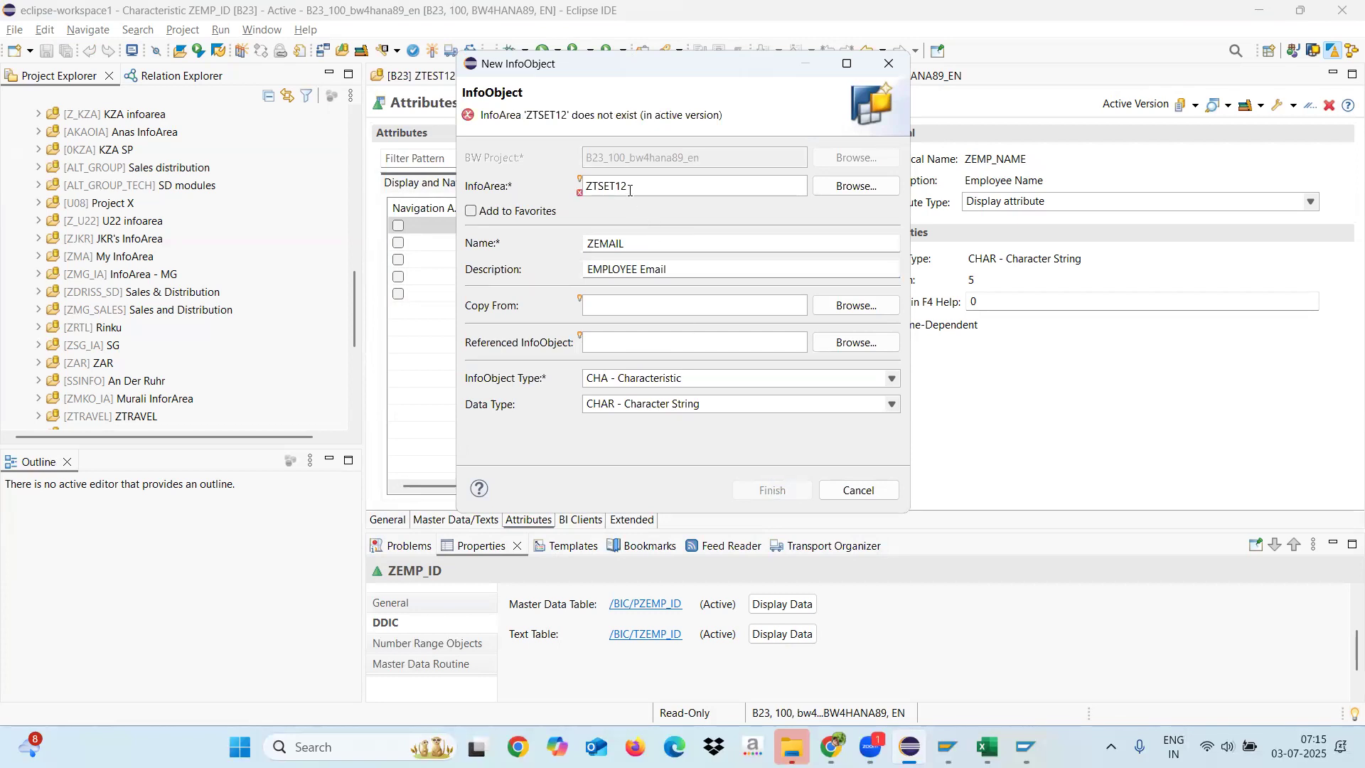
pyautogui.press('BackSpace')
pyautogui.press('BackSpace')
pyautogui.press('BackSpace')
pyautogui.press('BackSpace')
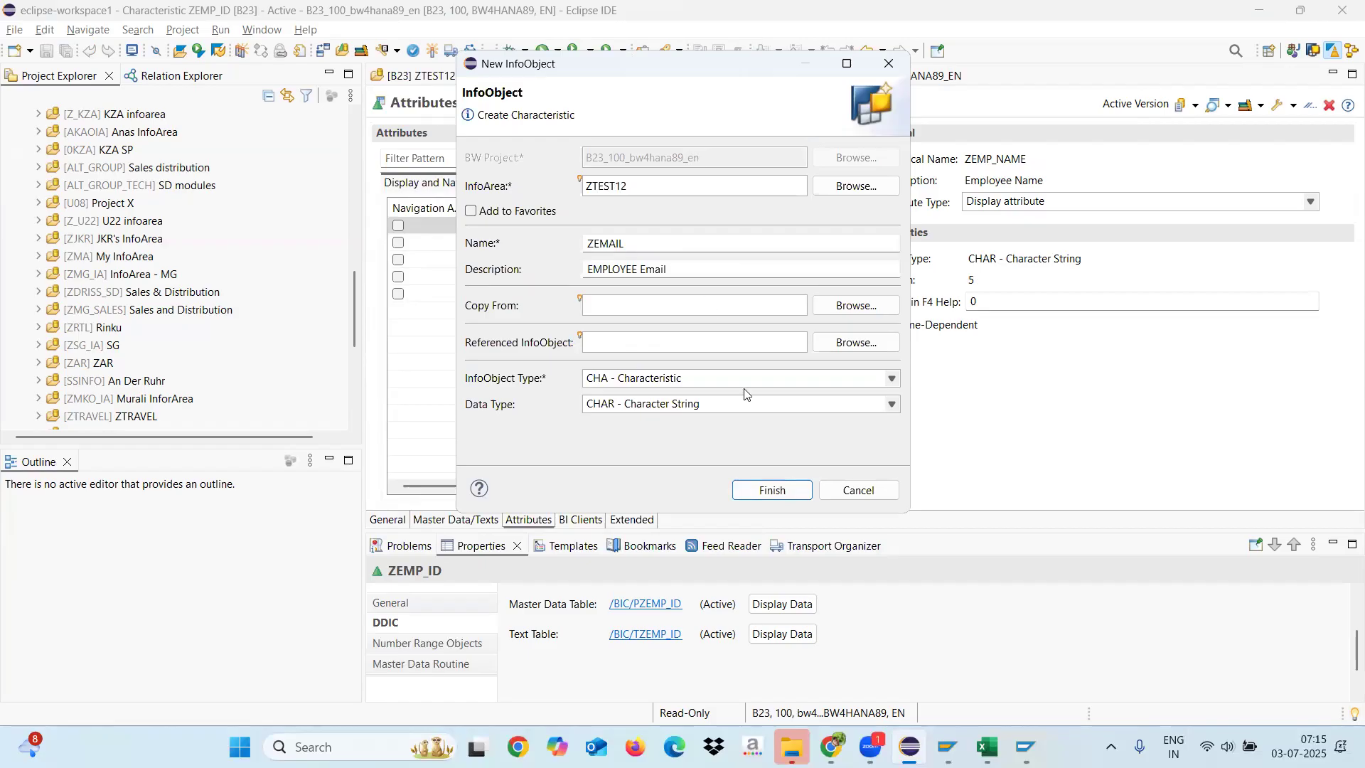
pyautogui.click(771, 490)
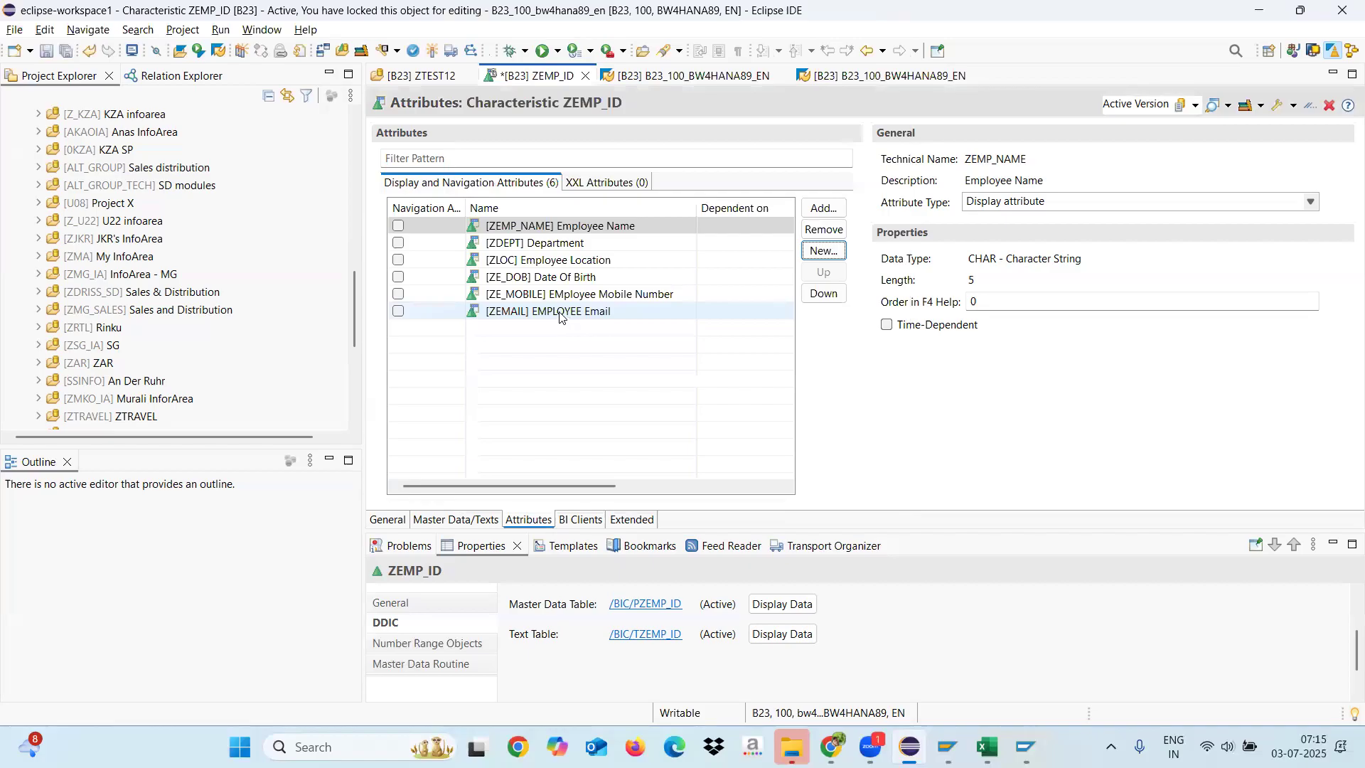
# Step: Select the ZEMAIL attribute and activate characteristic ZEMP_ID
pyautogui.click(561, 313)
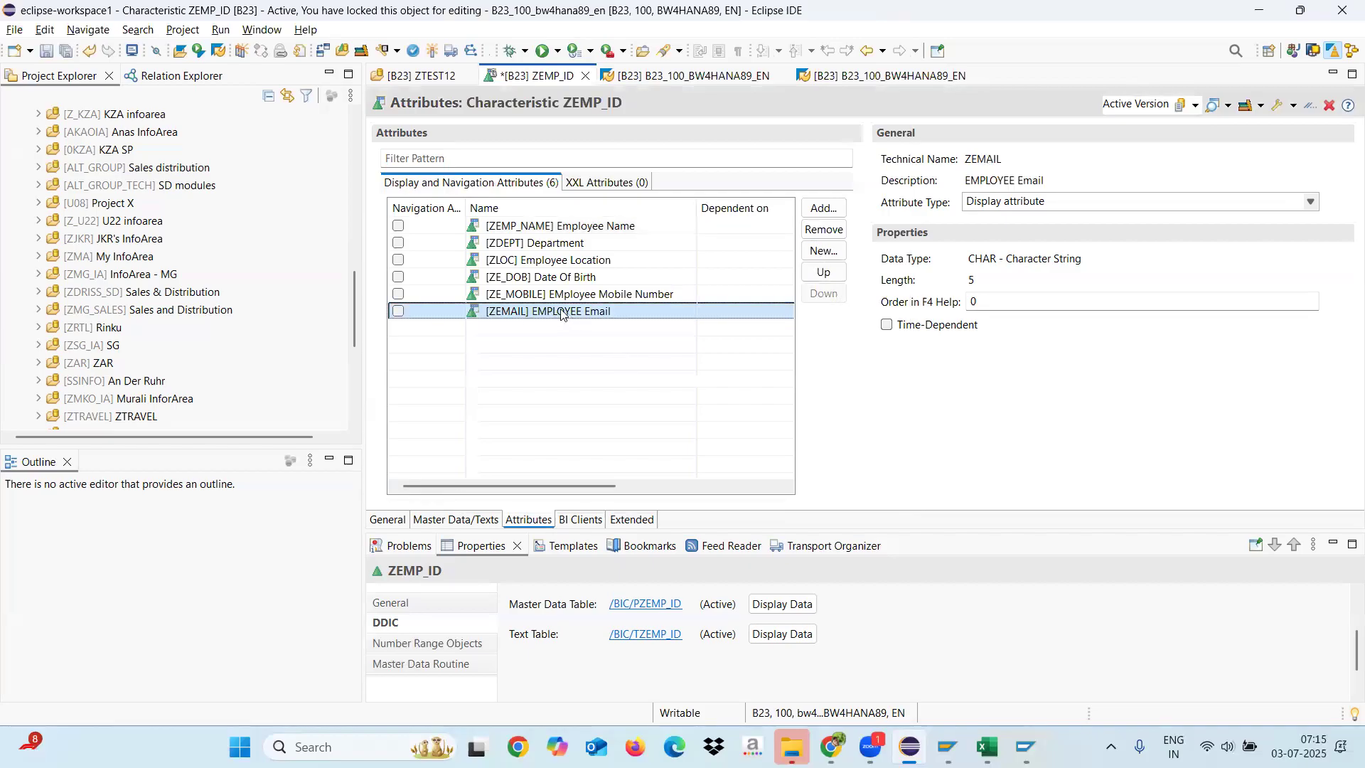
pyautogui.click(433, 50)
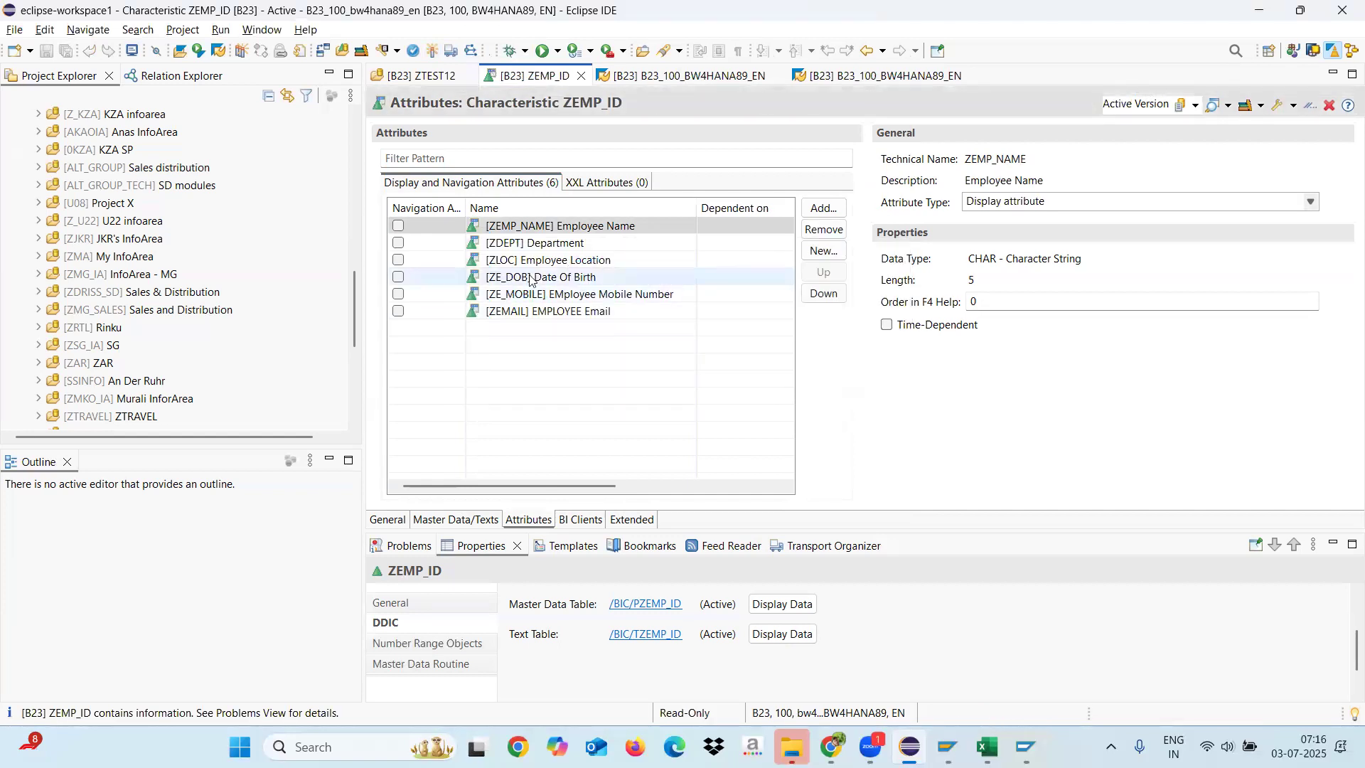
# Step: Examine the data type and length of the date of birth, mobile, email, location, department and employee name attributes
pyautogui.click(525, 282)
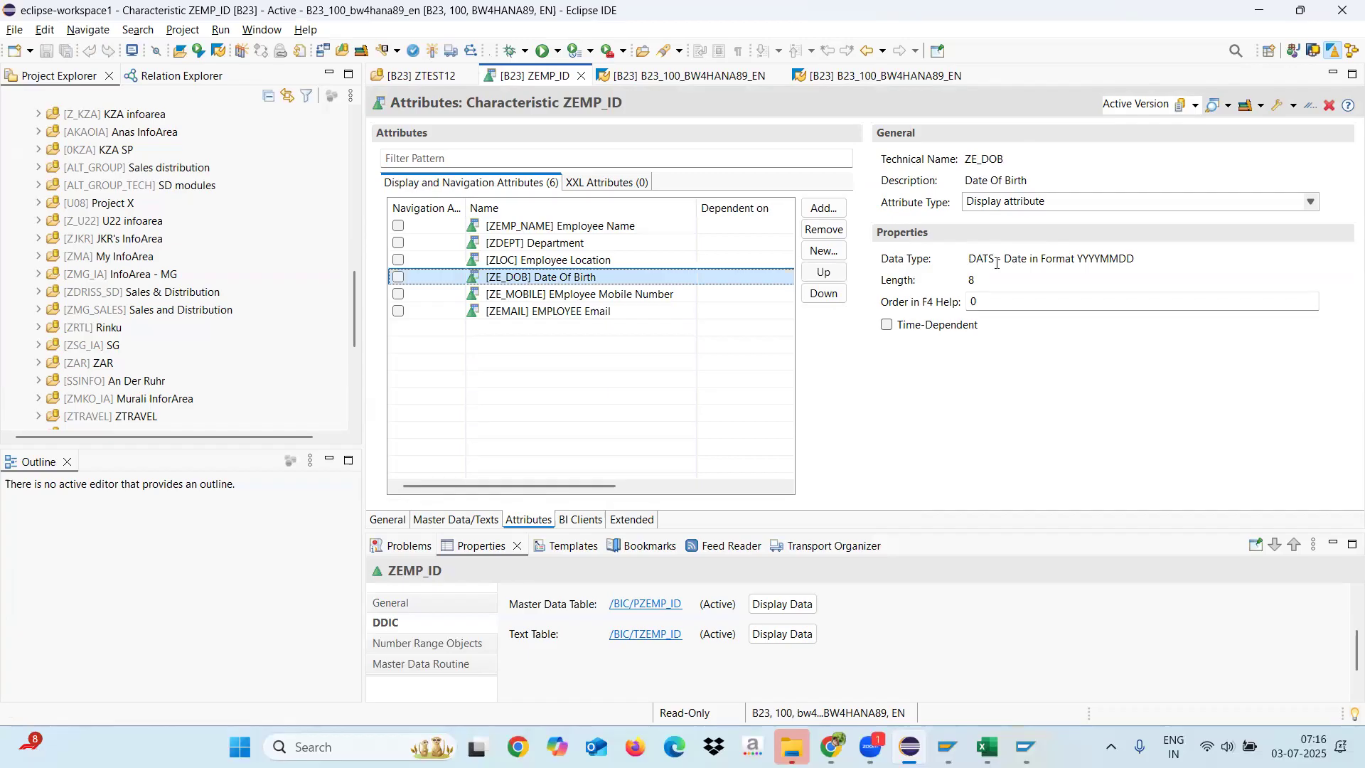
pyautogui.click(554, 294)
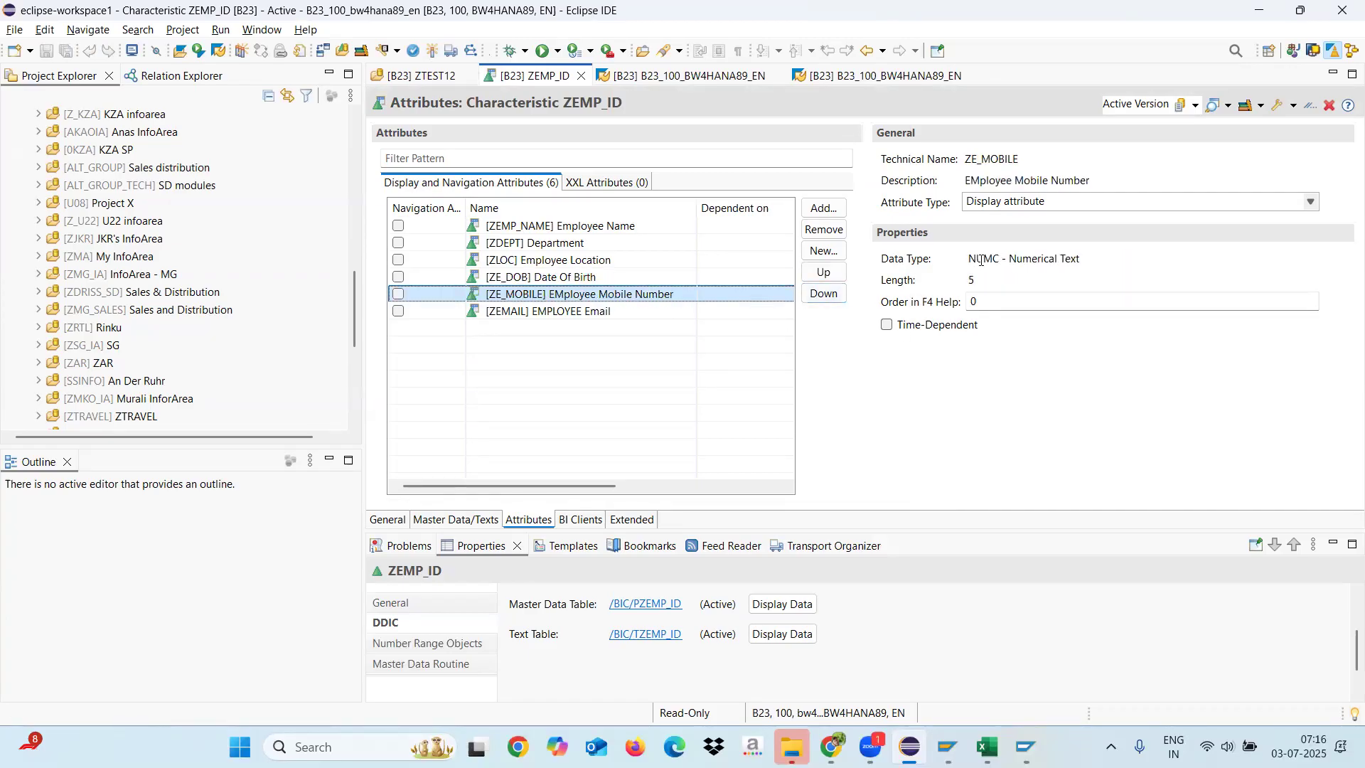
pyautogui.click(566, 313)
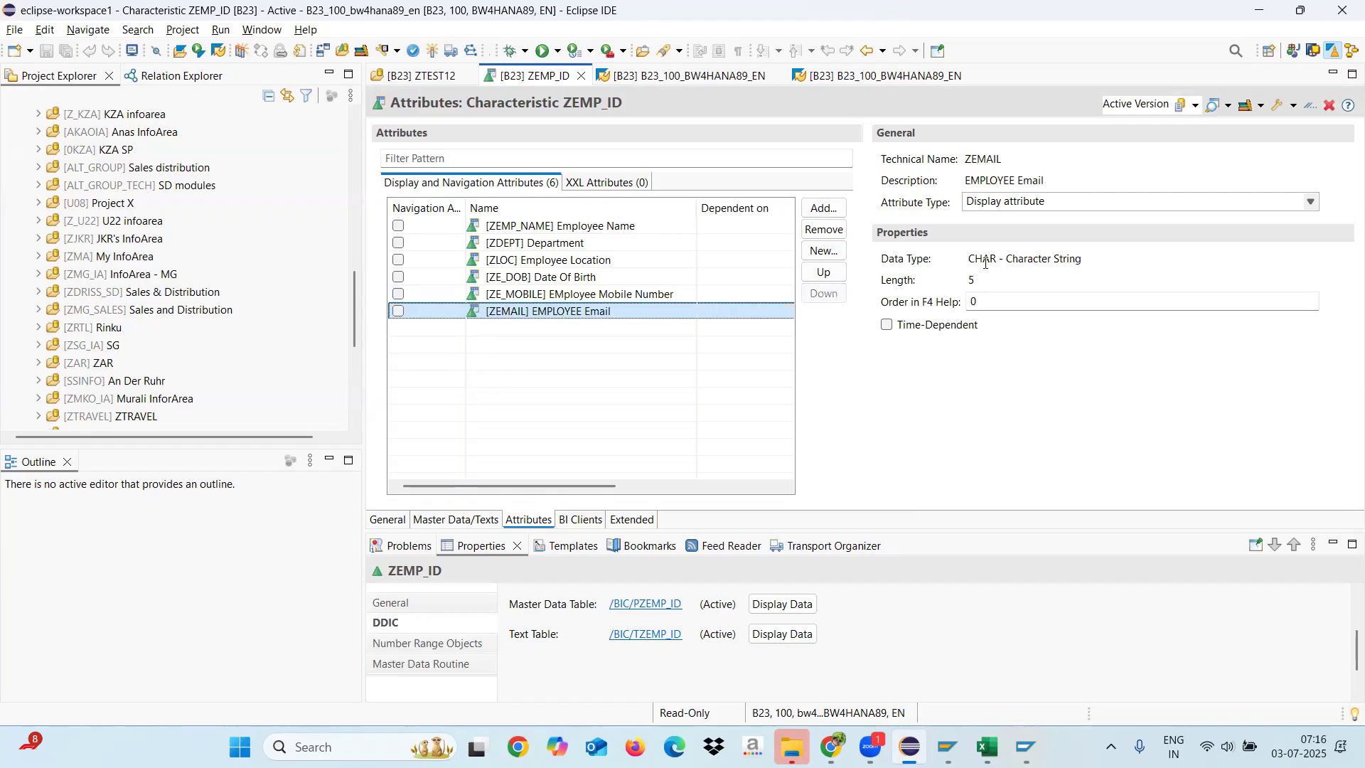
pyautogui.click(520, 264)
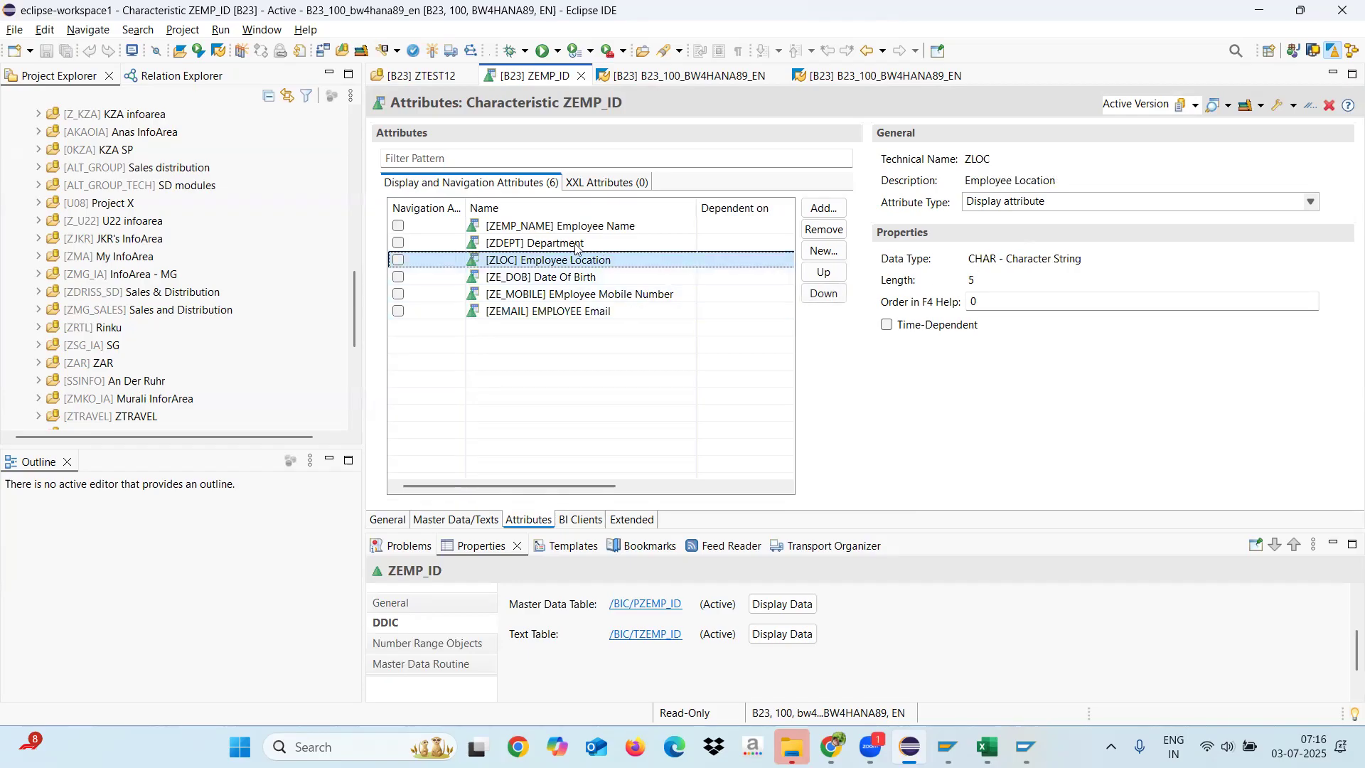
pyautogui.click(546, 245)
pyautogui.click(534, 224)
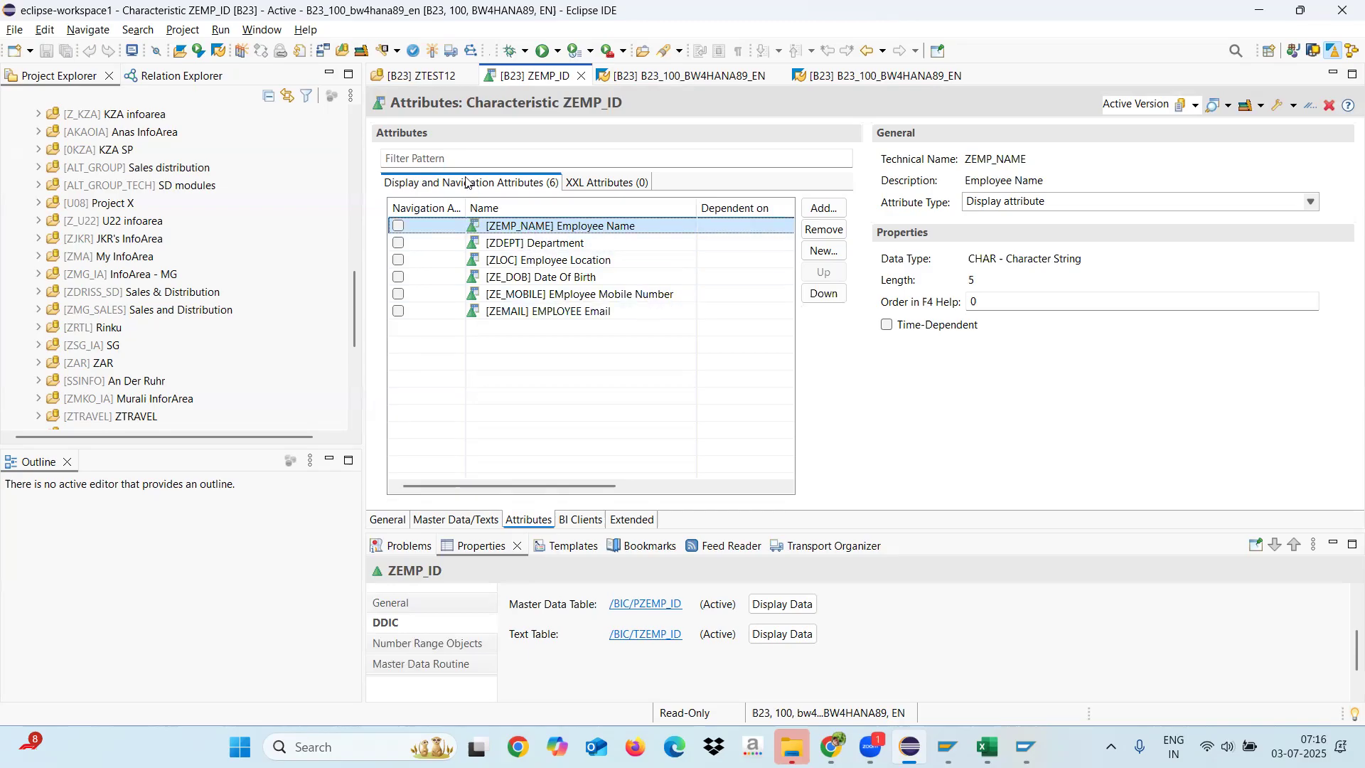
# Step: Reactivate ZEMP_ID and check whether the length of the ZEMAIL attribute can be edited
pyautogui.click(433, 51)
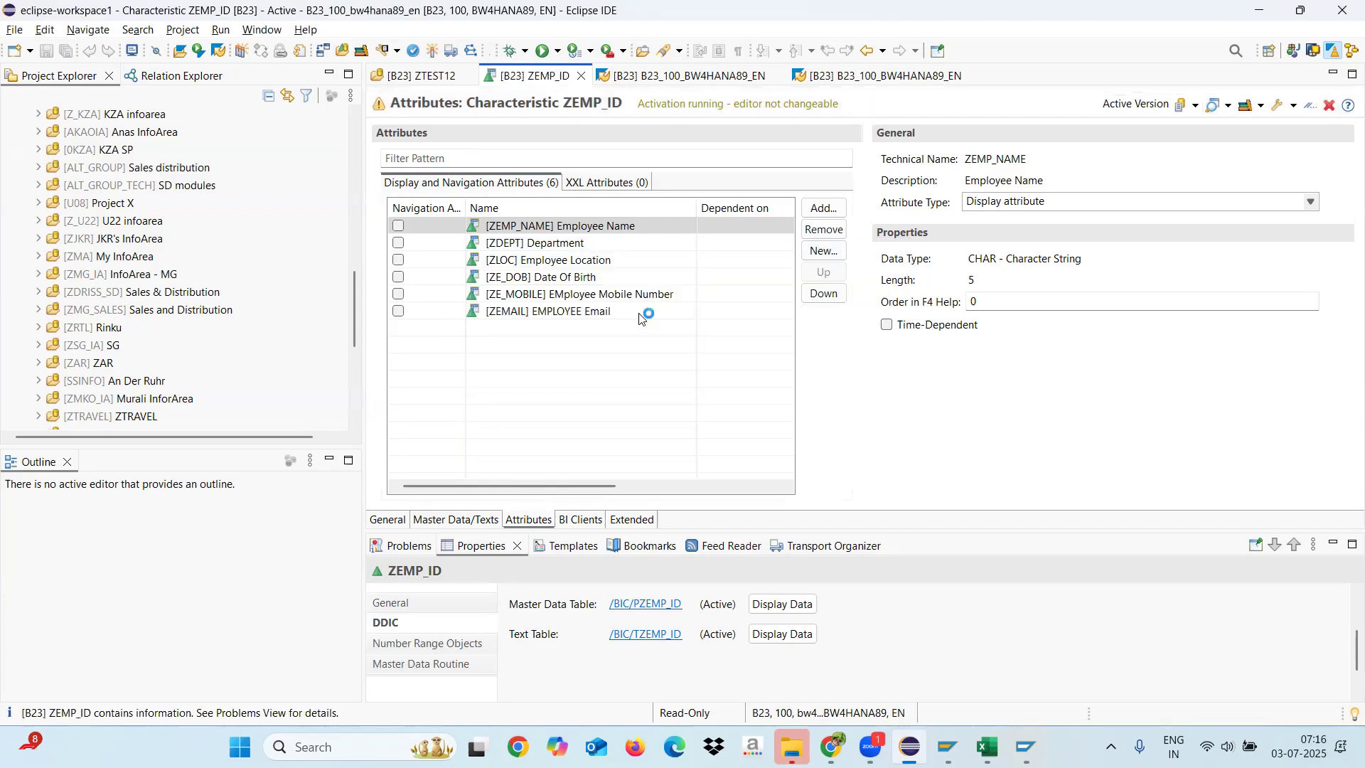
pyautogui.click(561, 311)
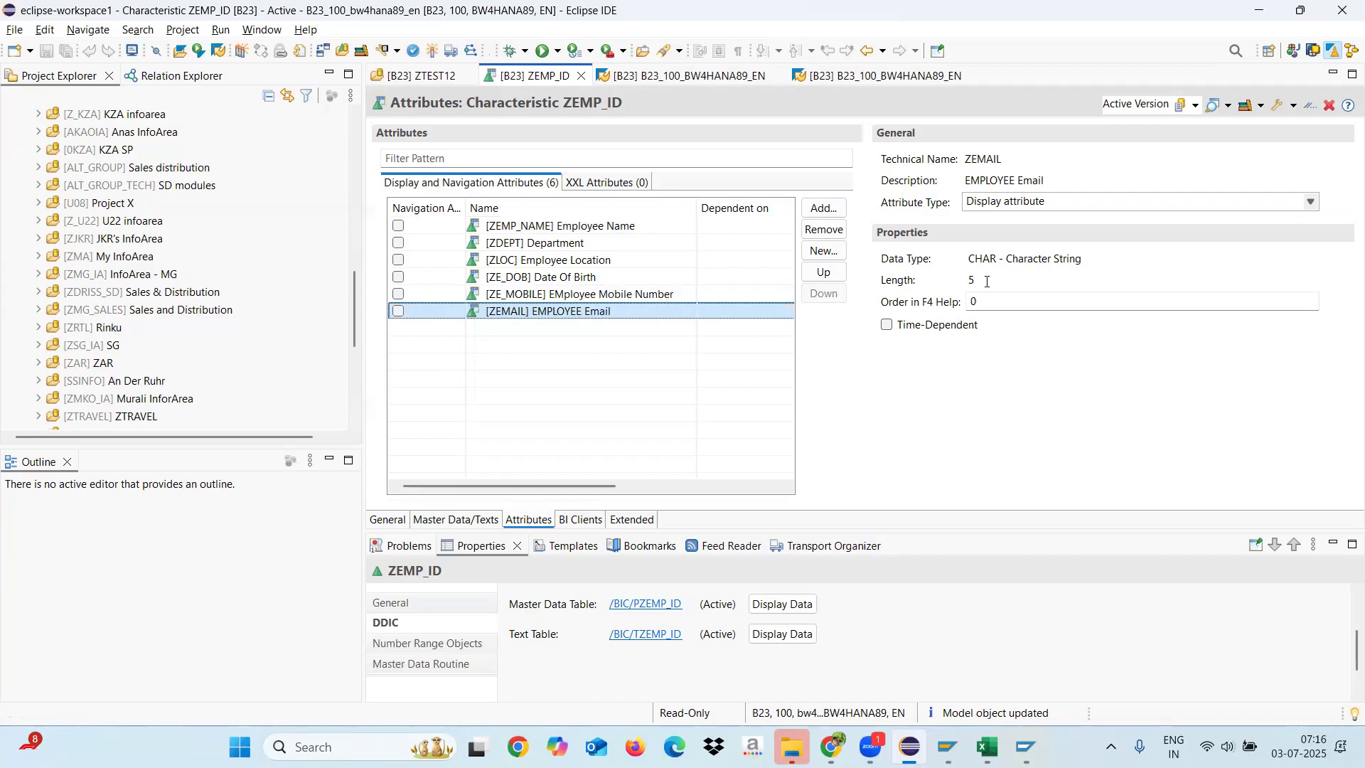
pyautogui.click(984, 282)
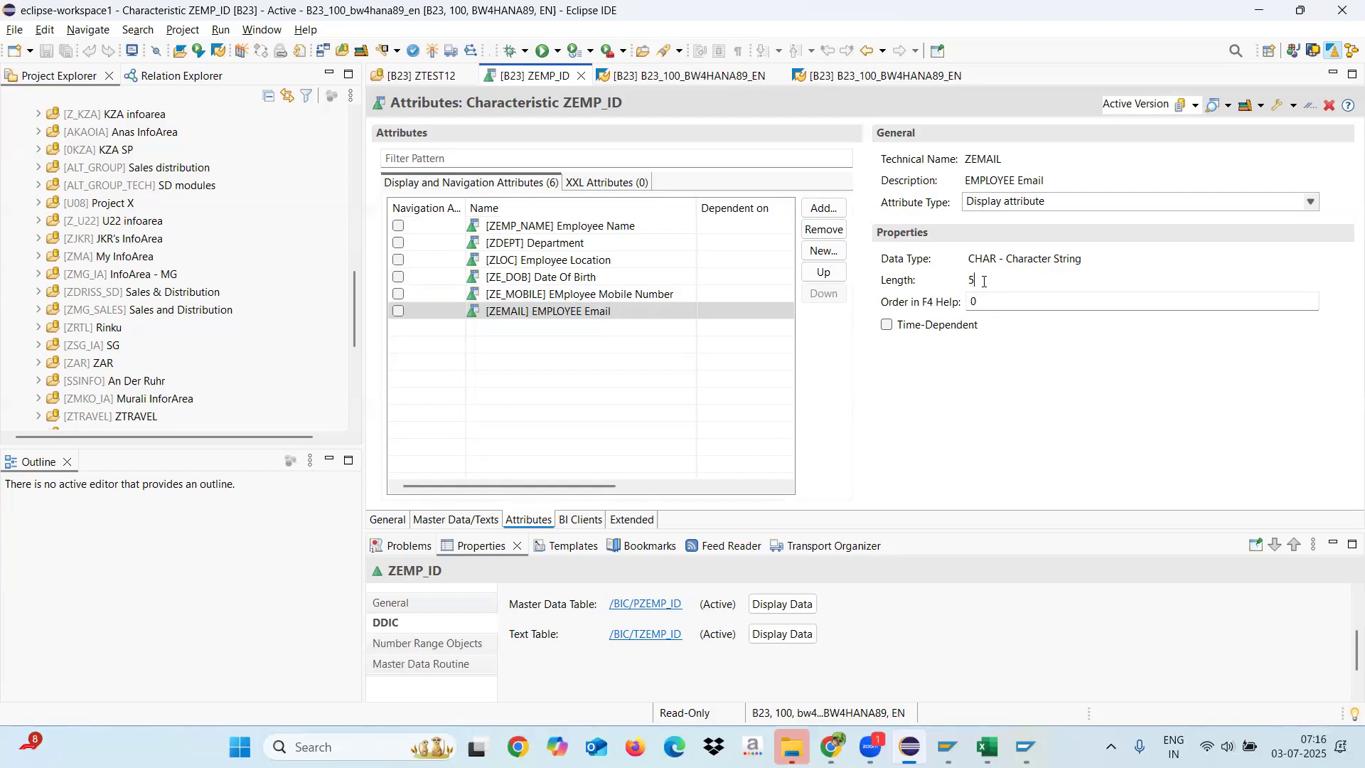
pyautogui.click(527, 312)
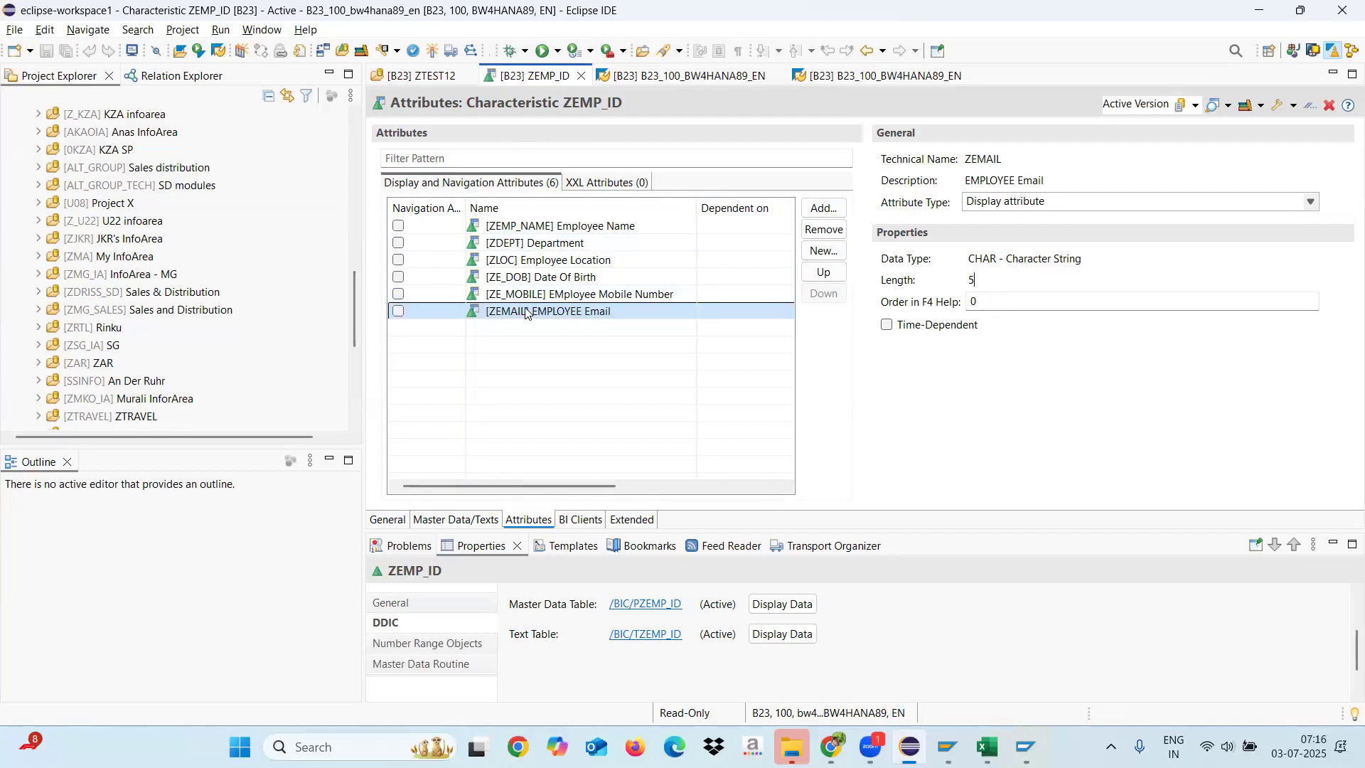
pyautogui.hotkey('ctrl', 'F3')
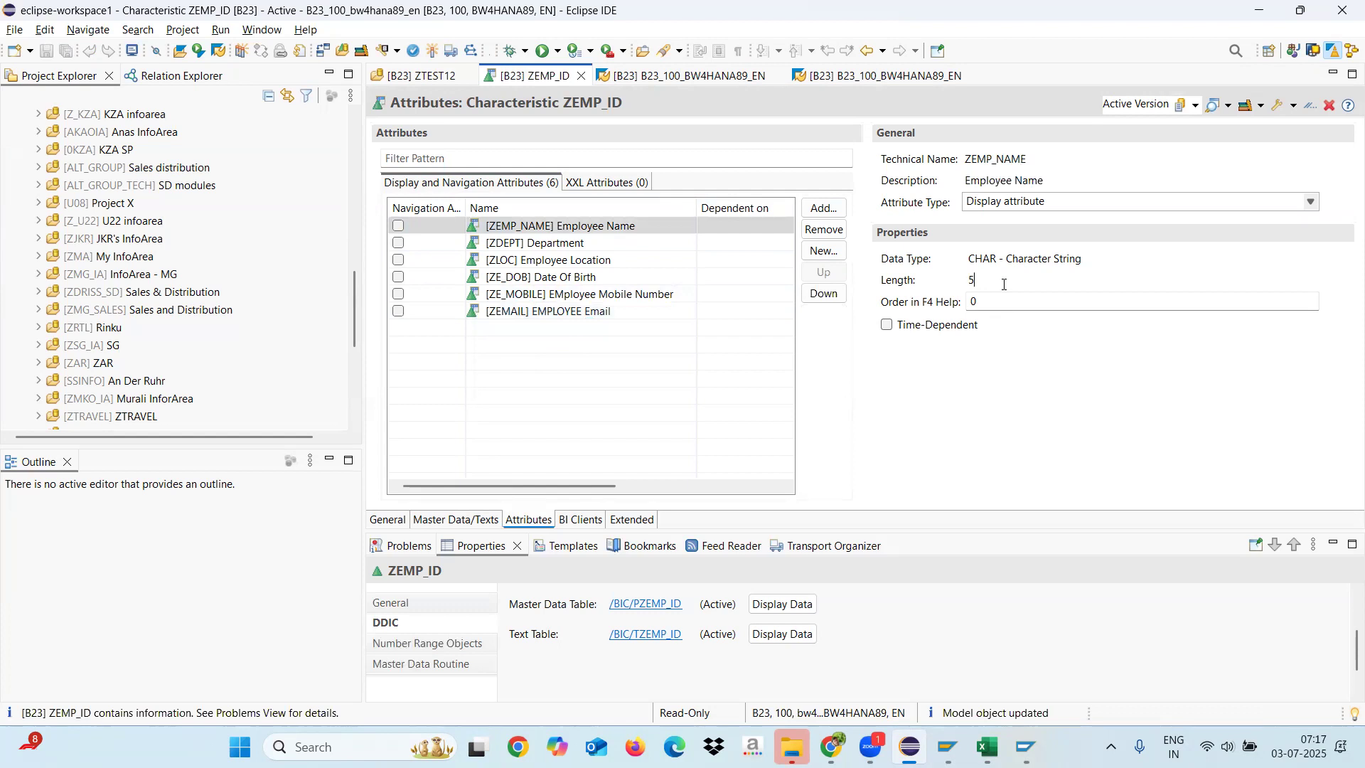
# Step: Try to change the attribute type of the employee name attribute to Navigation attribute
pyautogui.click(1055, 206)
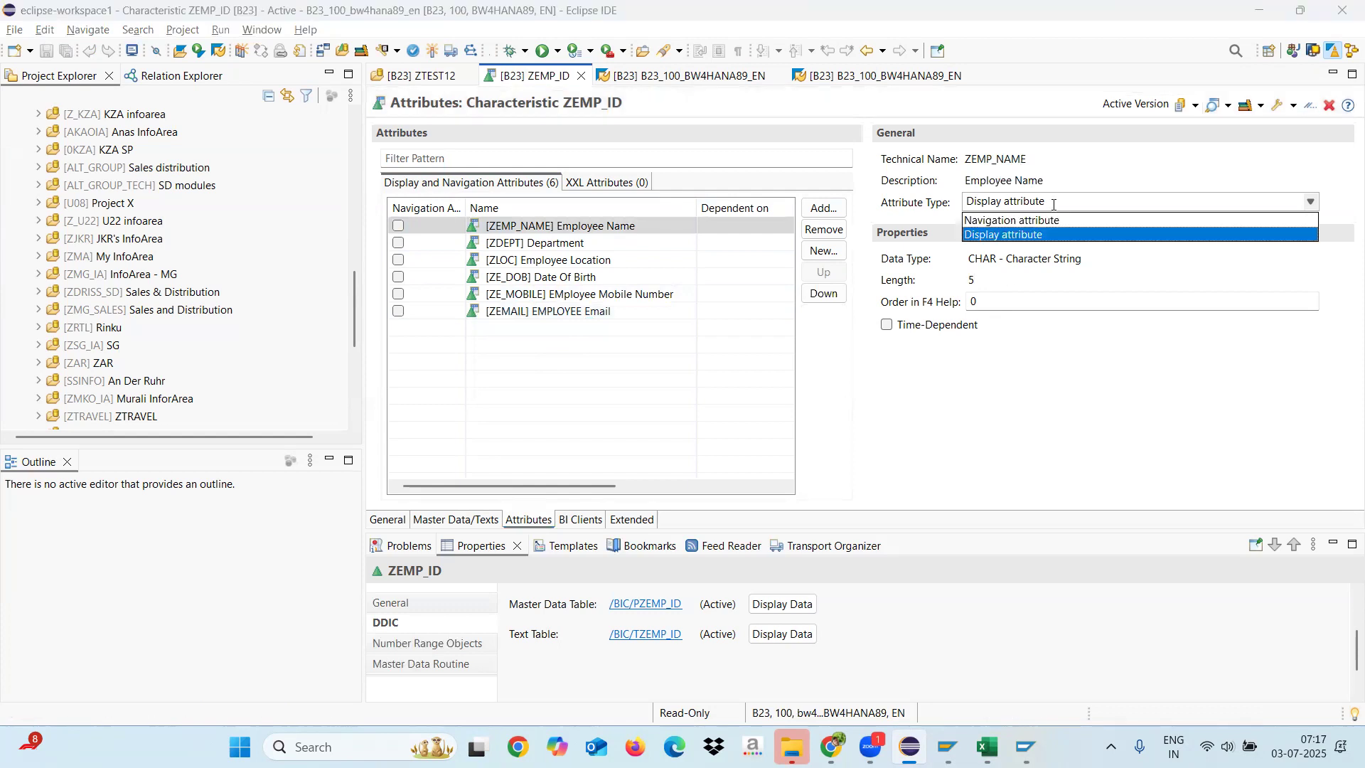
pyautogui.click(1020, 222)
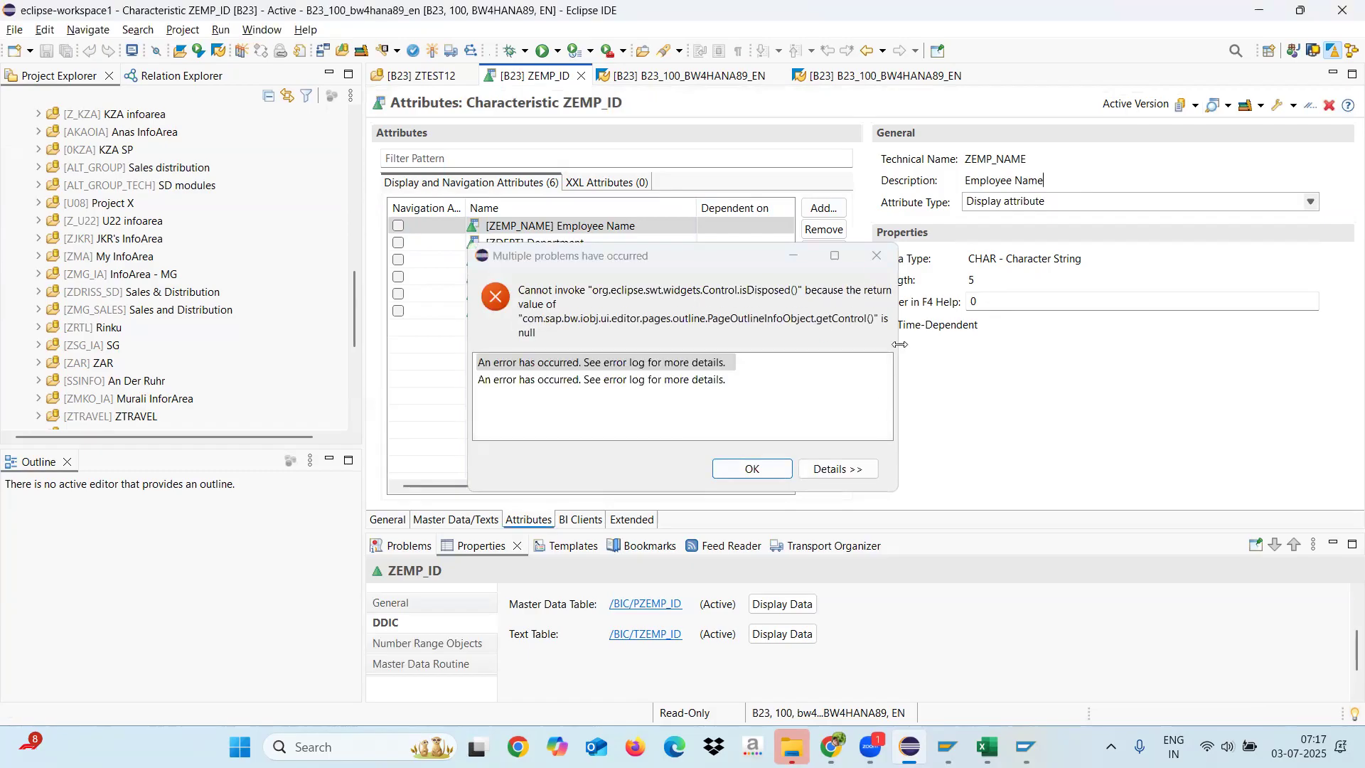
pyautogui.click(877, 262)
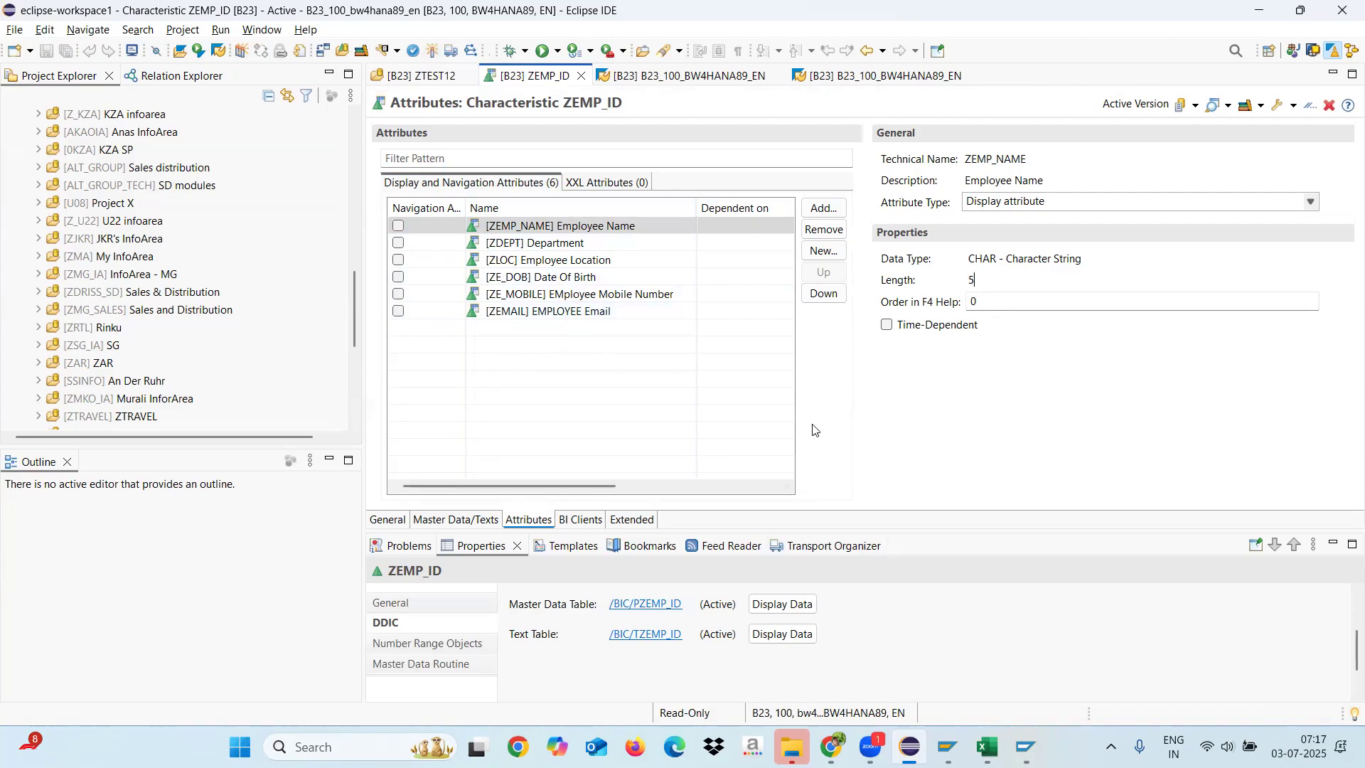
# Step: Switch to Excel by launching it and create a new blank workbook
pyautogui.press('super+r')
pyautogui.write('excel')
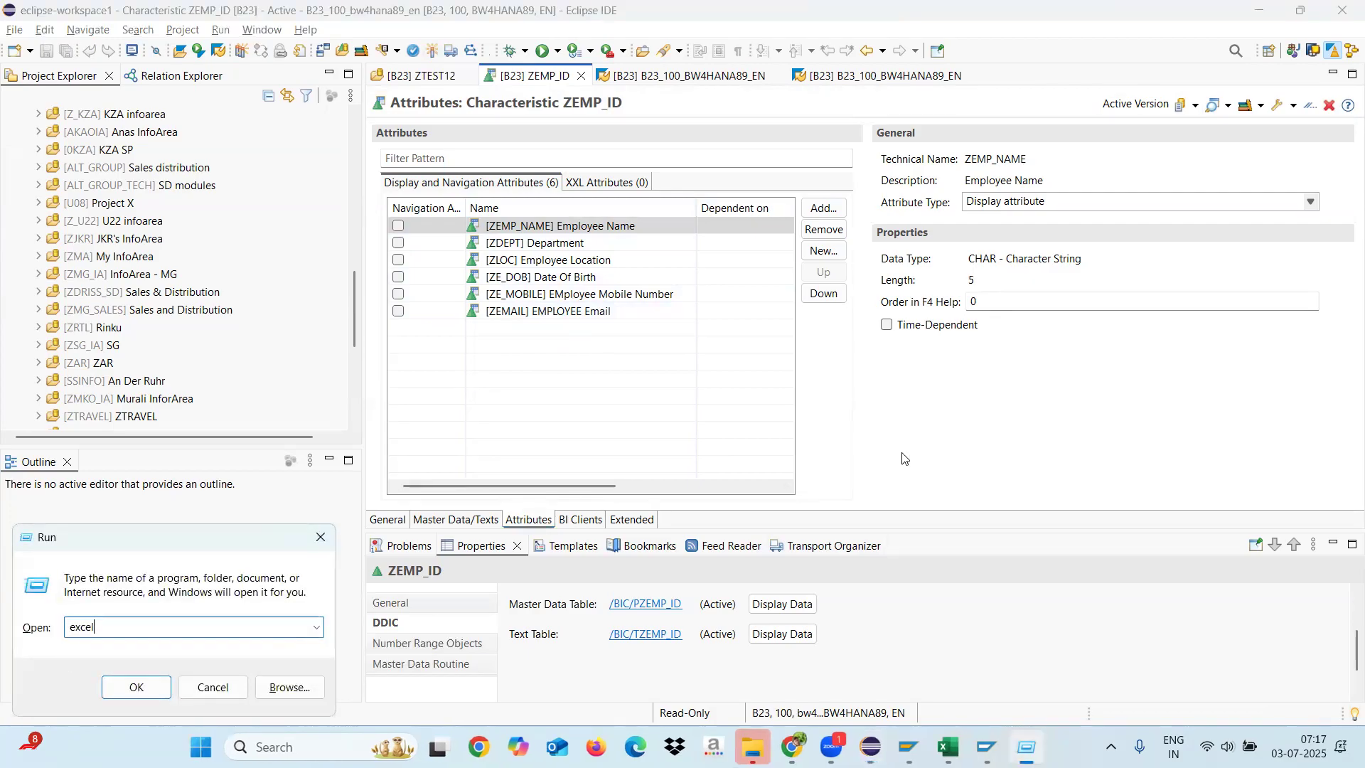
pyautogui.press('Return')
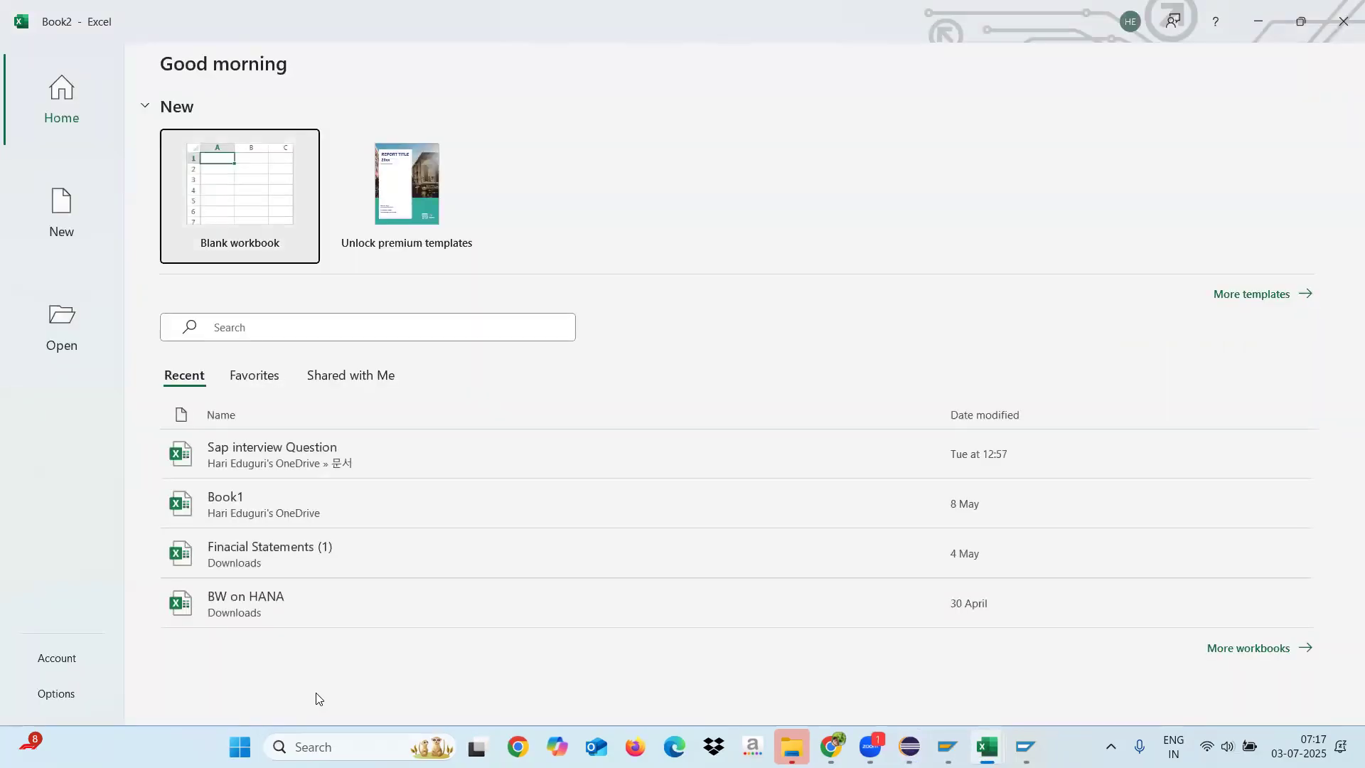
pyautogui.click(257, 208)
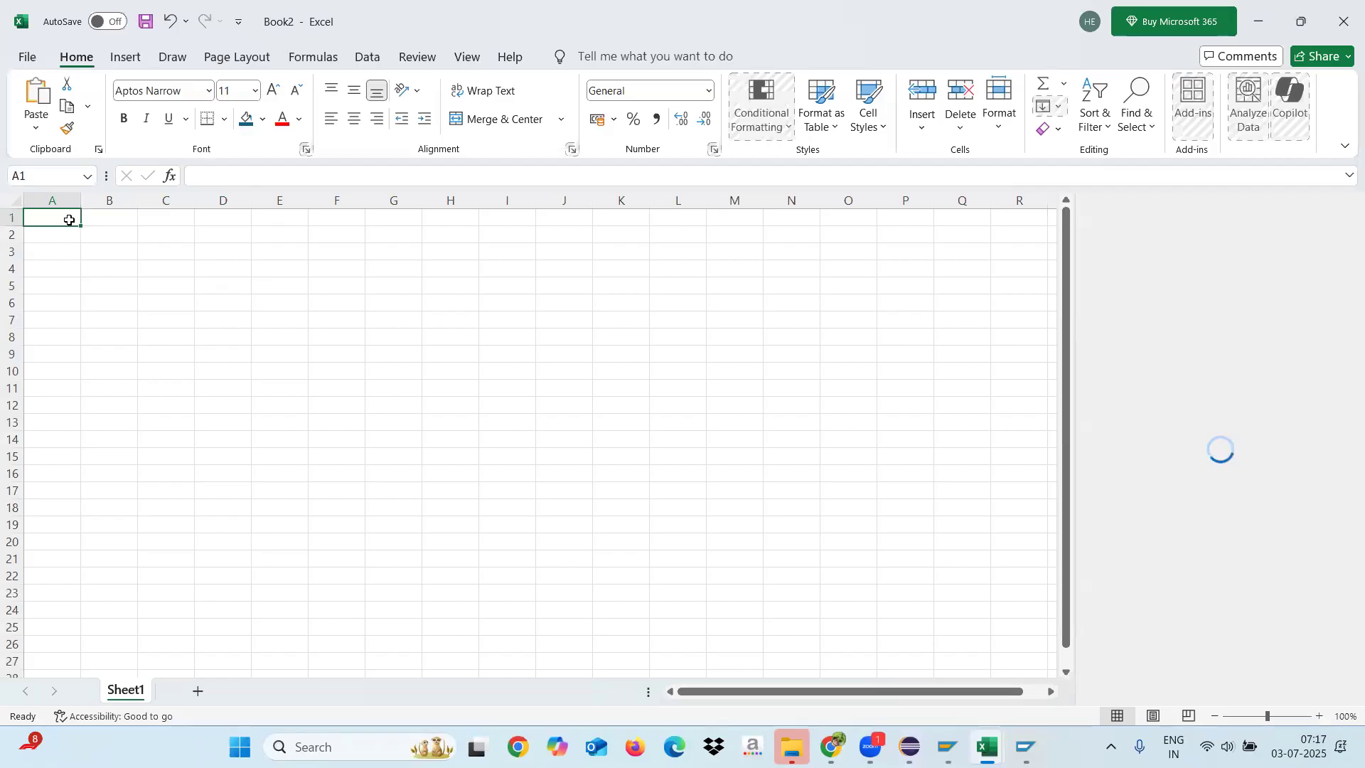
# Step: Enter the header "Employee ID" in cell A1 and widen column A to fit it
pyautogui.write('EMPL')
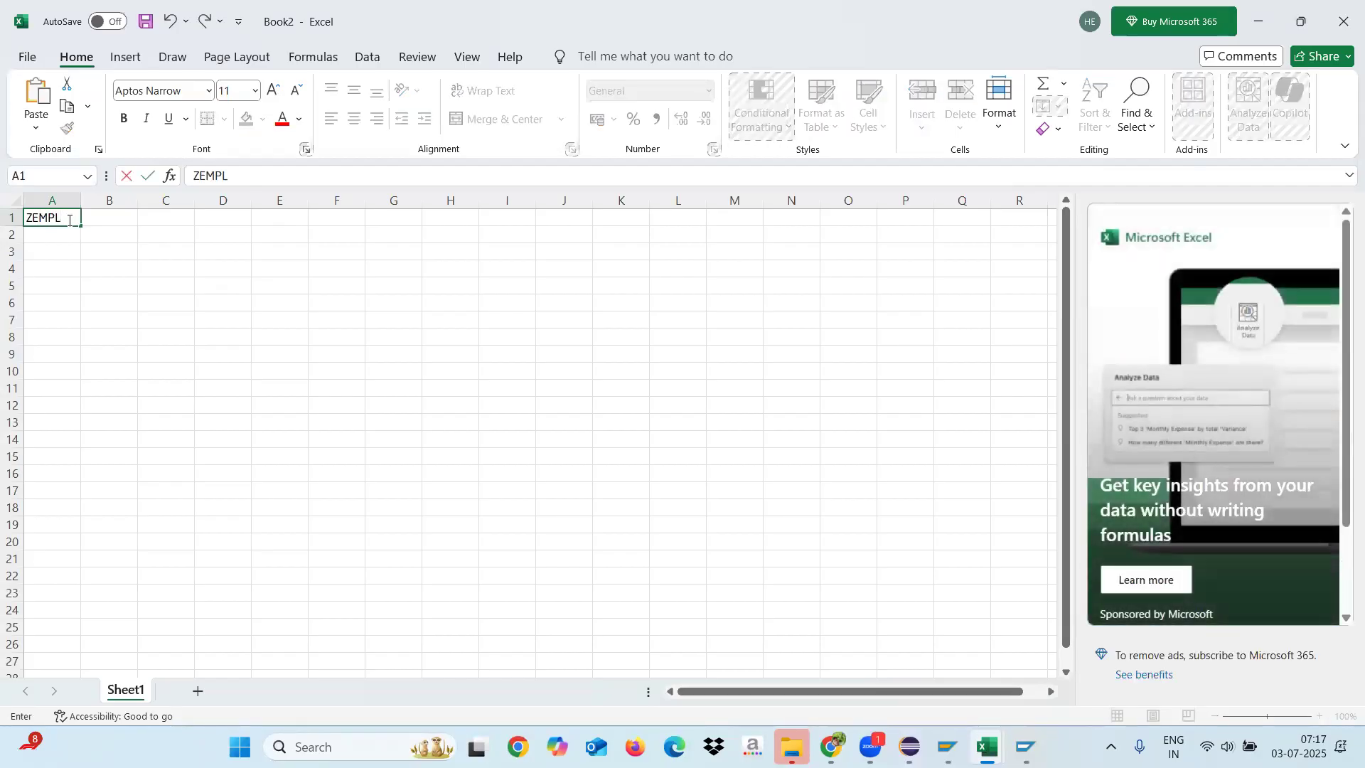
pyautogui.press('BackSpace')
pyautogui.press('BackSpace')
pyautogui.press('BackSpace')
pyautogui.write('Employee ID')
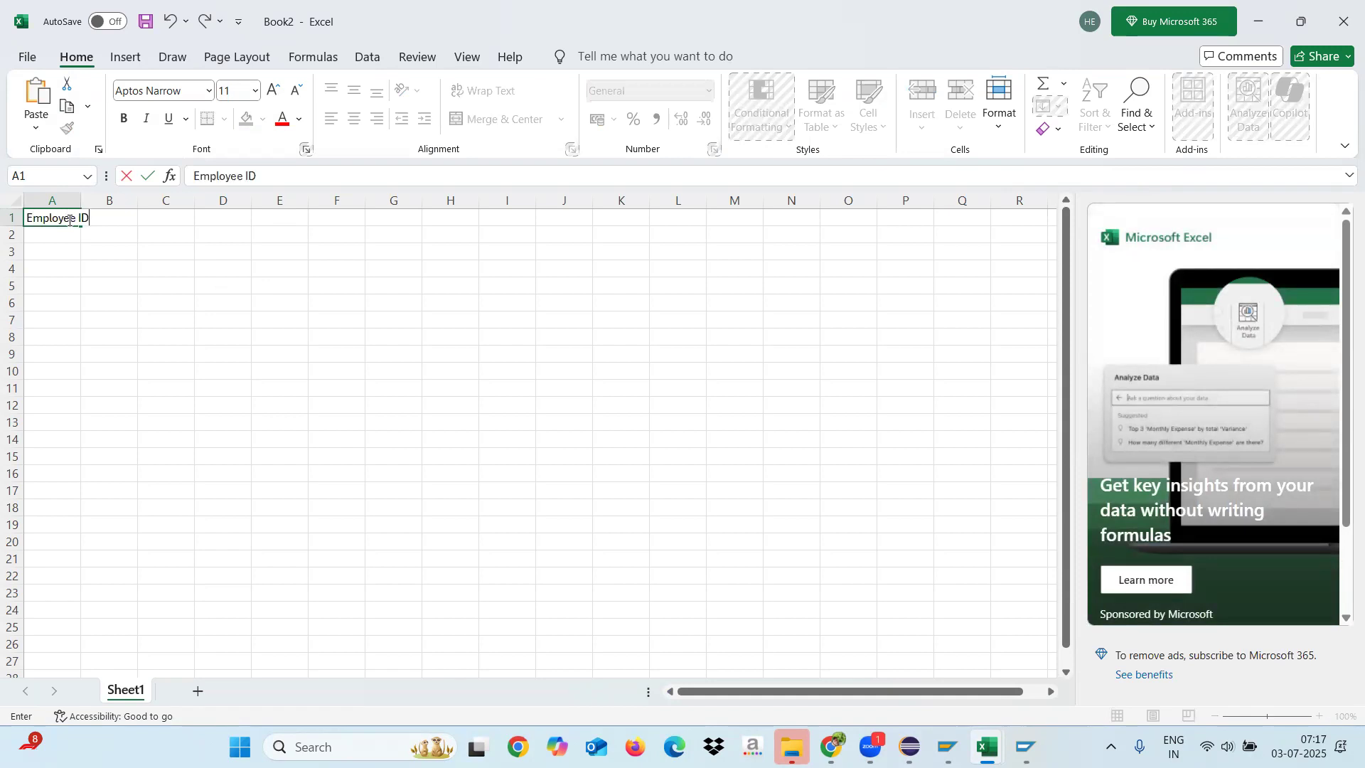
pyautogui.click(123, 297)
pyautogui.moveTo(81, 201); pyautogui.dragTo(110, 201)
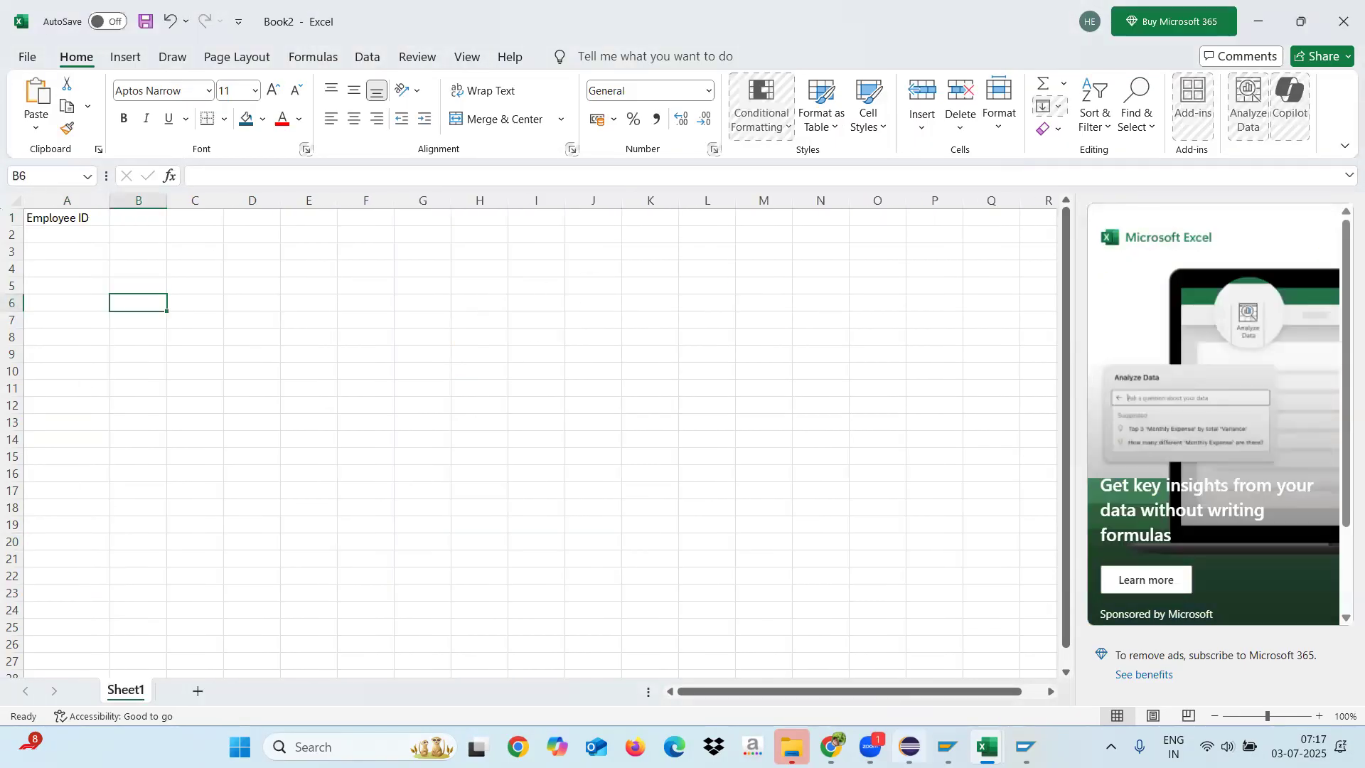
# Step: Check the ZEMP_ID attribute list in Eclipse and enter the headers "Name" in B1 and "Department" in C1 of the Excel sheet
pyautogui.click(910, 747)
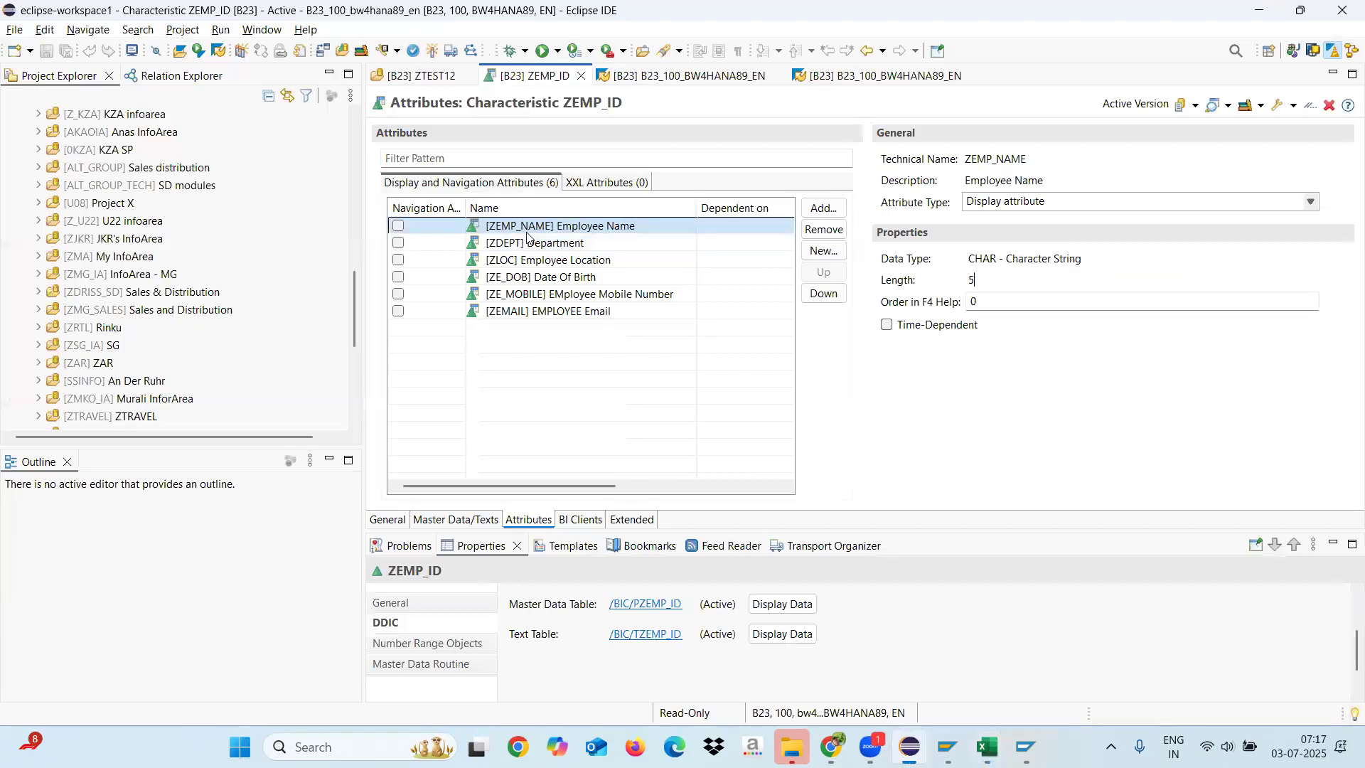
pyautogui.hotkey('alt', 'Tab')
pyautogui.click(135, 214)
pyautogui.write('Name')
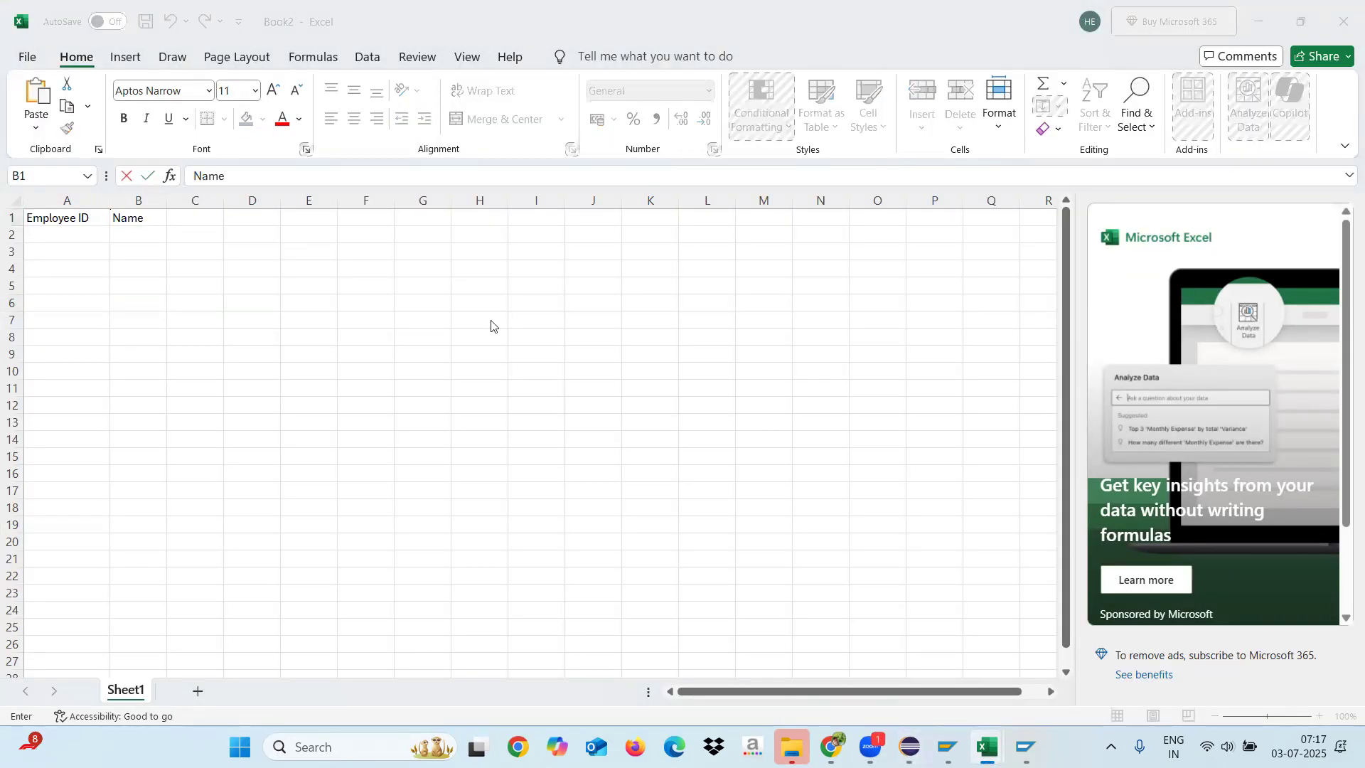
pyautogui.hotkey('alt', 'Tab')
pyautogui.click(504, 243)
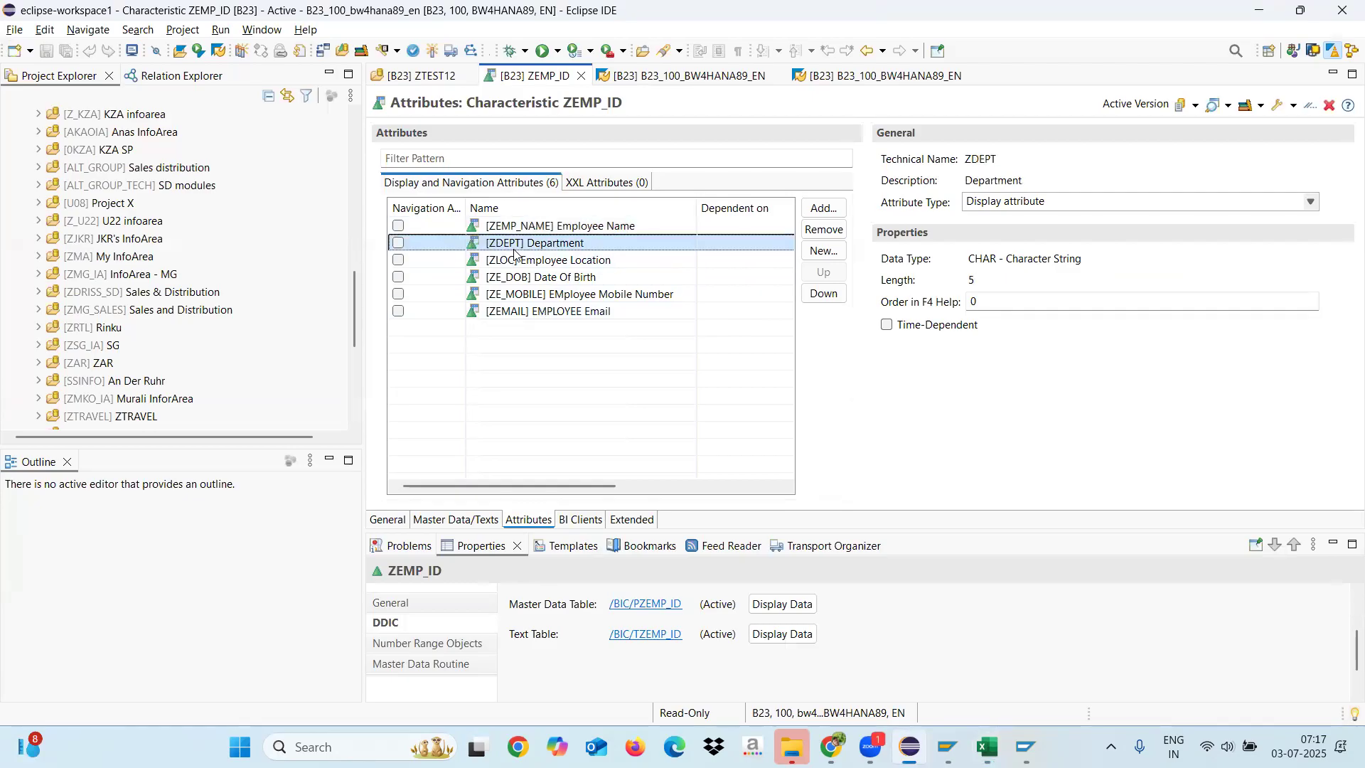
pyautogui.hotkey('alt', 'Tab')
pyautogui.click(187, 214)
pyautogui.write('Dep')
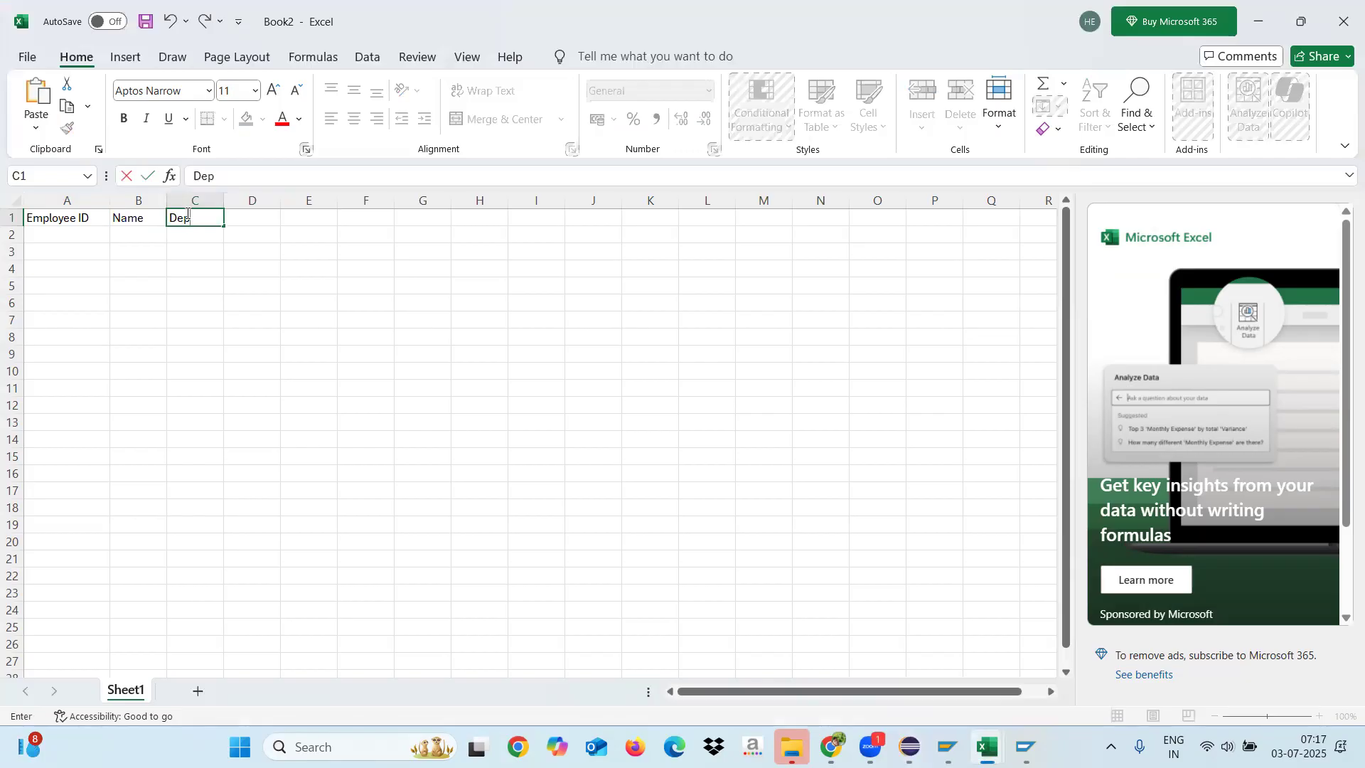
pyautogui.write('artment')
pyautogui.press('Return')
# Step: Following the attribute list in Eclipse, enter the headers "Location" in D1 and "DOB" in E1 of the Excel sheet
pyautogui.hotkey('alt', 'Tab')
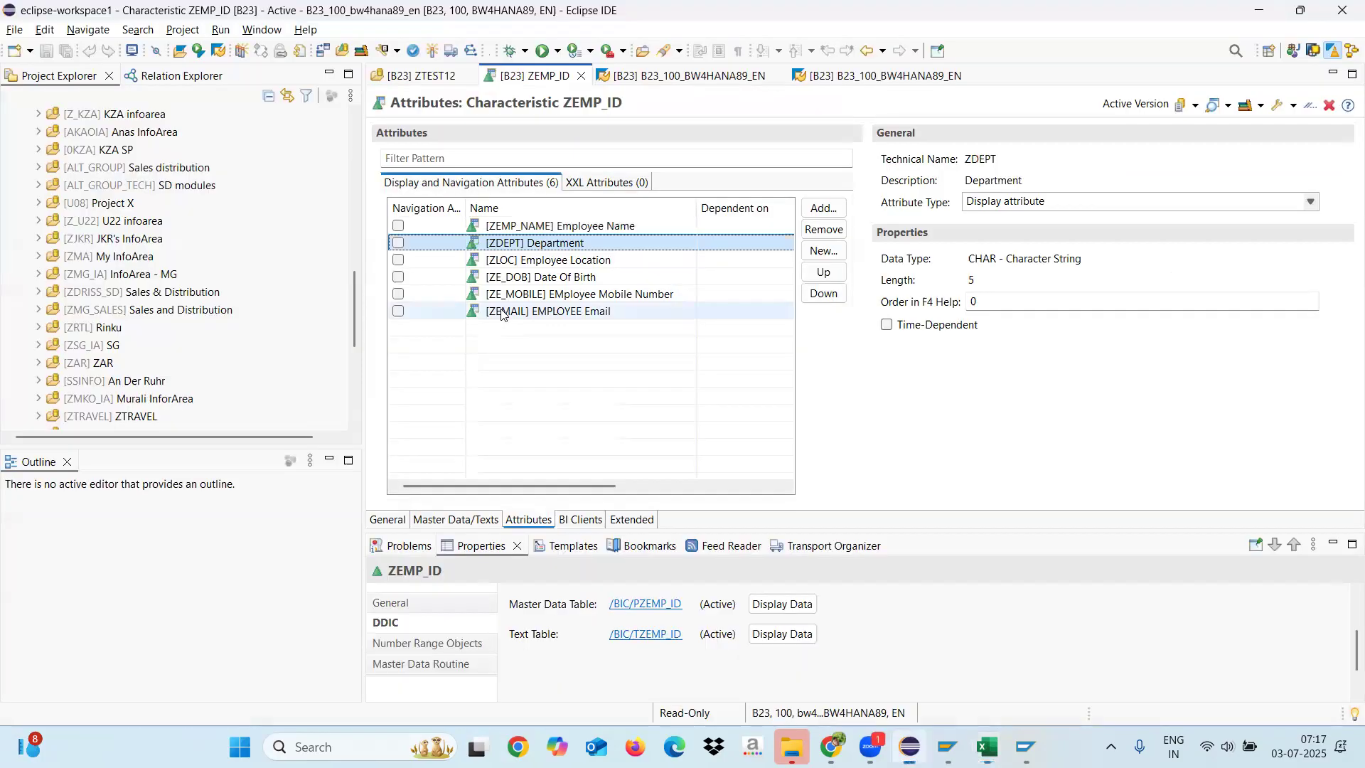
pyautogui.click(541, 260)
pyautogui.hotkey('alt', 'Tab')
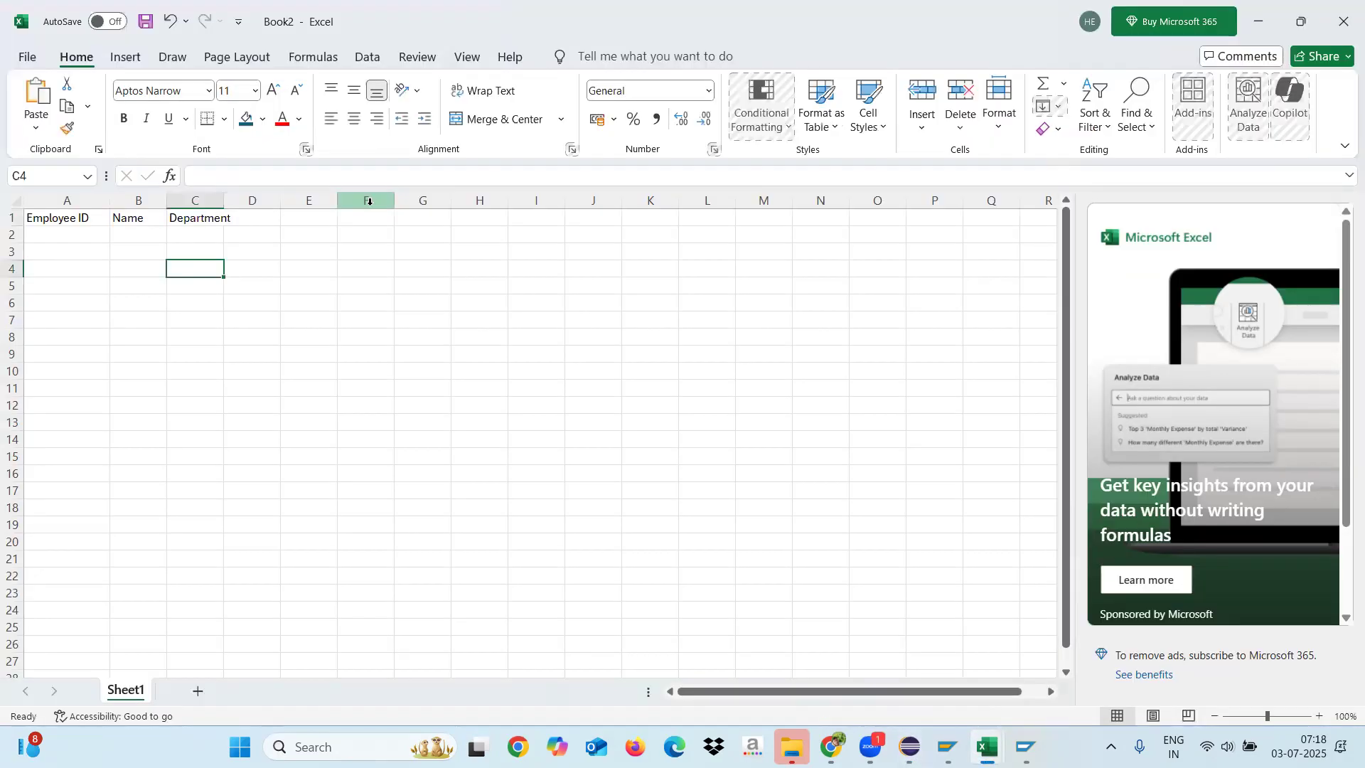
pyautogui.click(256, 219)
pyautogui.write('Location')
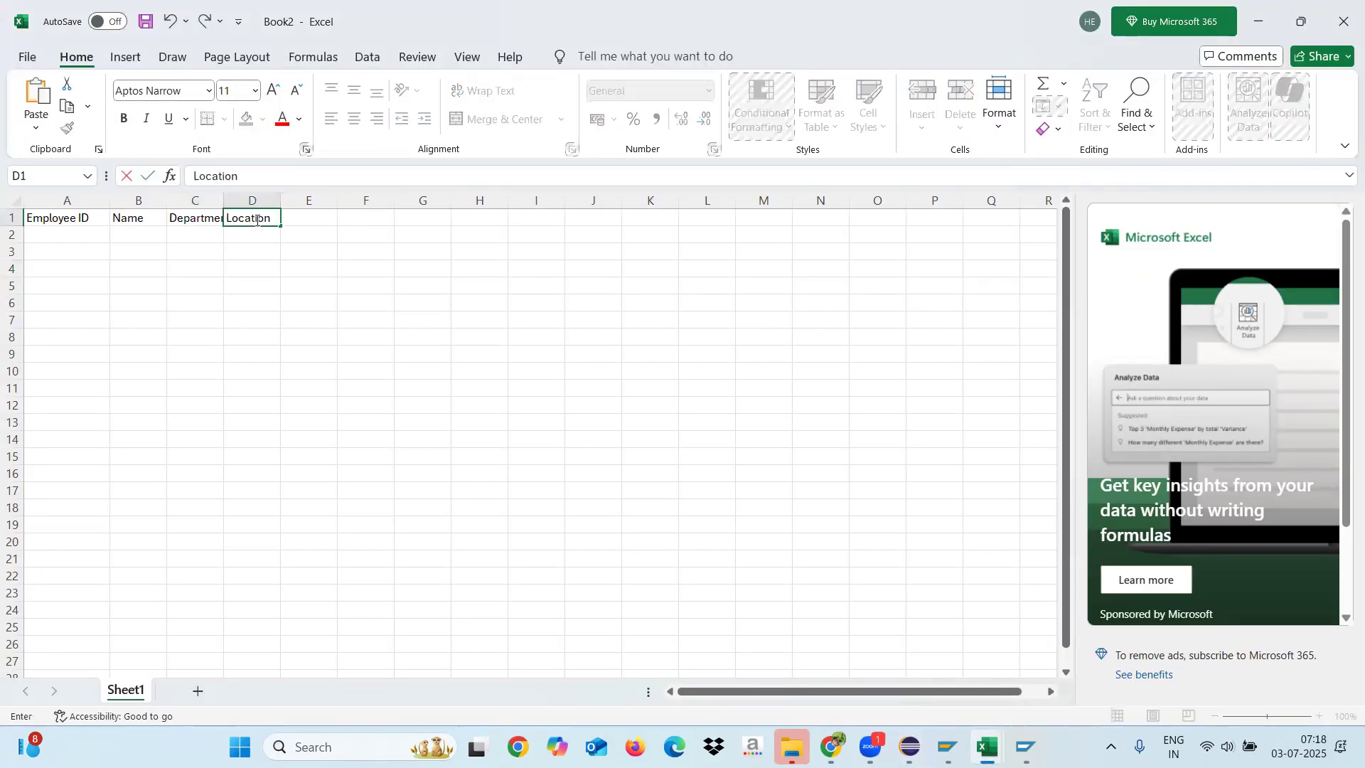
pyautogui.press('Return')
pyautogui.hotkey('alt', 'Tab')
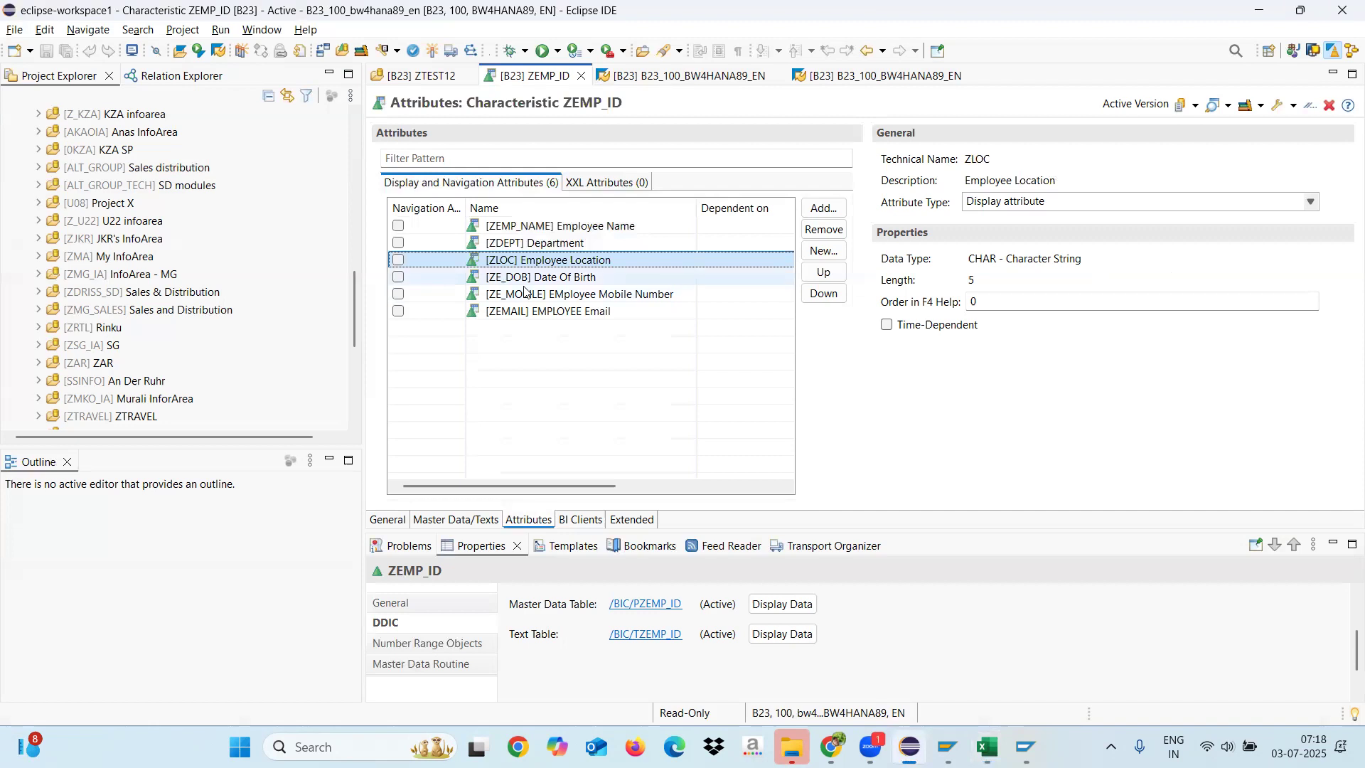
pyautogui.click(554, 279)
pyautogui.hotkey('alt', 'Tab')
pyautogui.click(306, 218)
pyautogui.write('DOB')
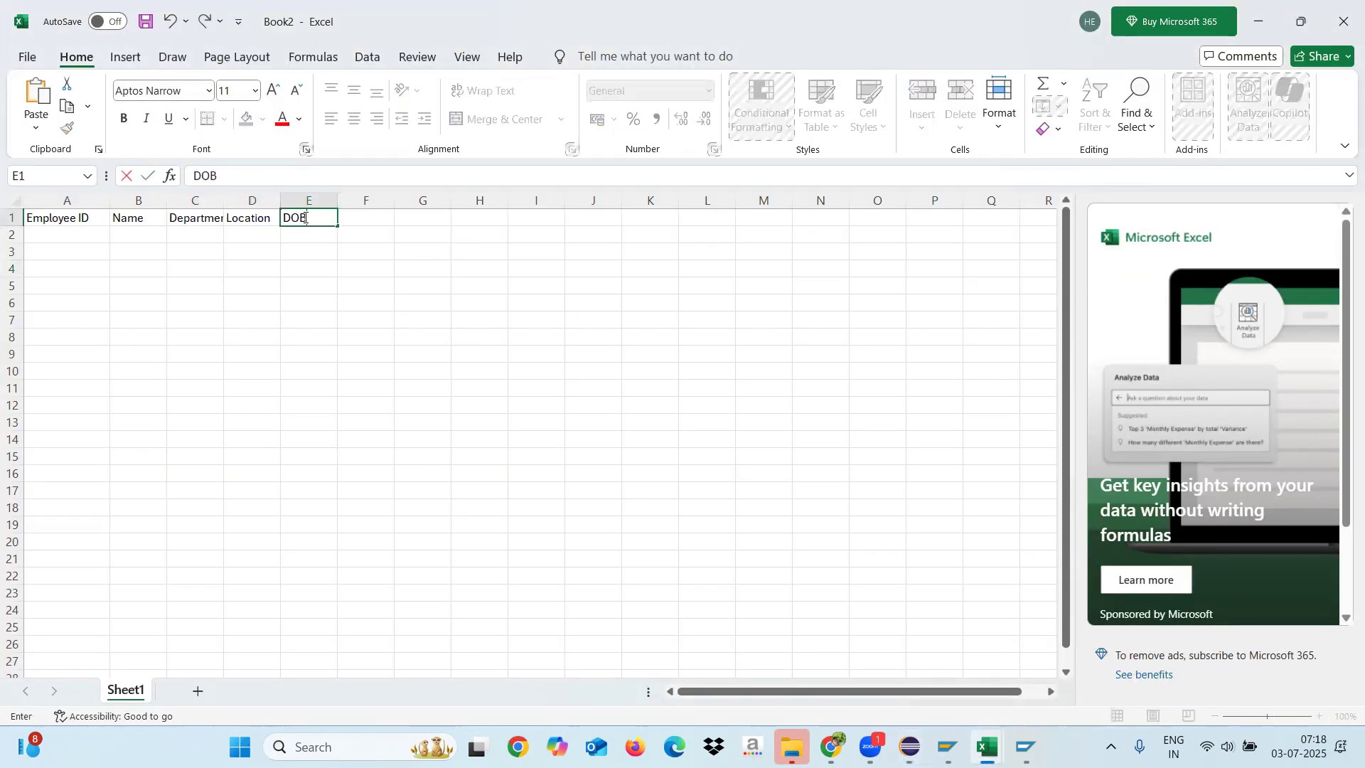
pyautogui.press('Return')
# Step: Following the attribute list in Eclipse, enter the headers "Mobile" in F1 and "email" in G1 of the Excel sheet
pyautogui.hotkey('alt', 'Tab')
pyautogui.click(540, 294)
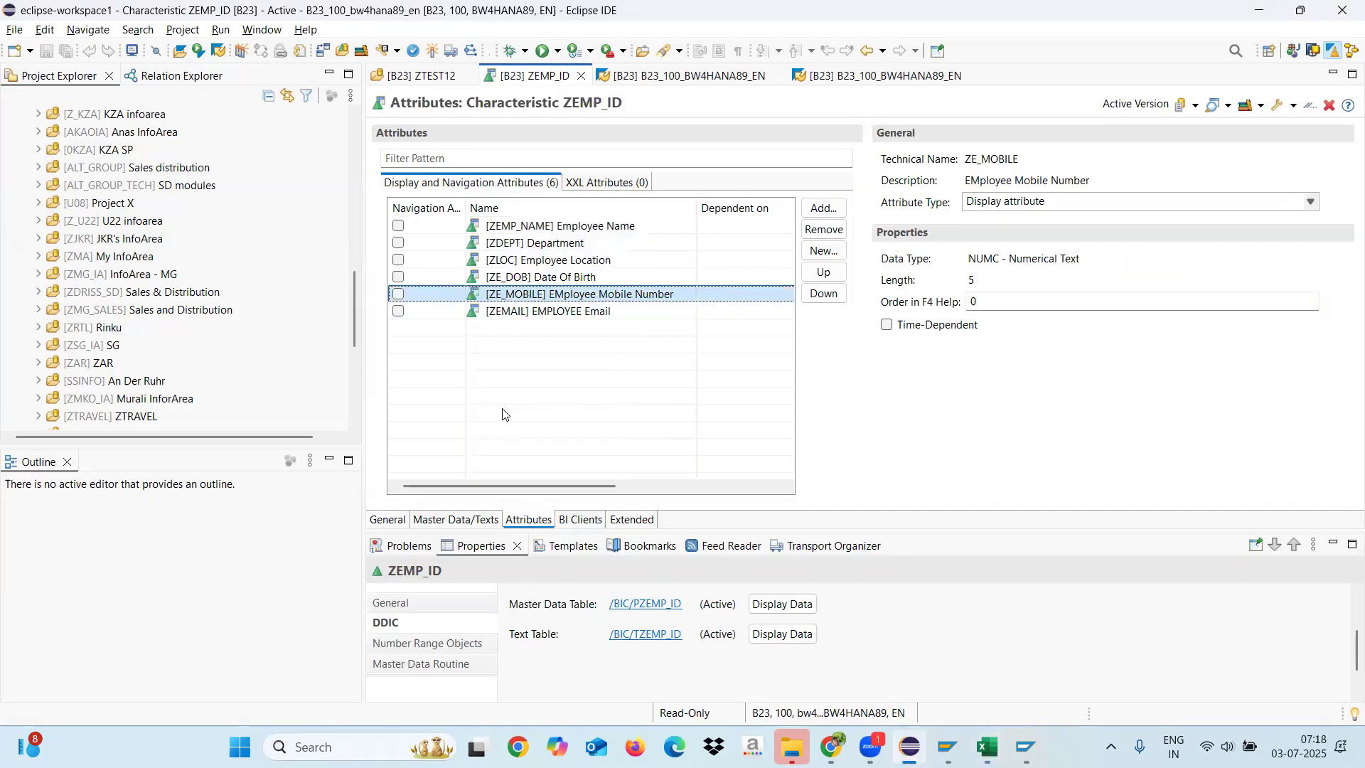
pyautogui.hotkey('alt', 'Tab')
pyautogui.click(358, 217)
pyautogui.write('MO')
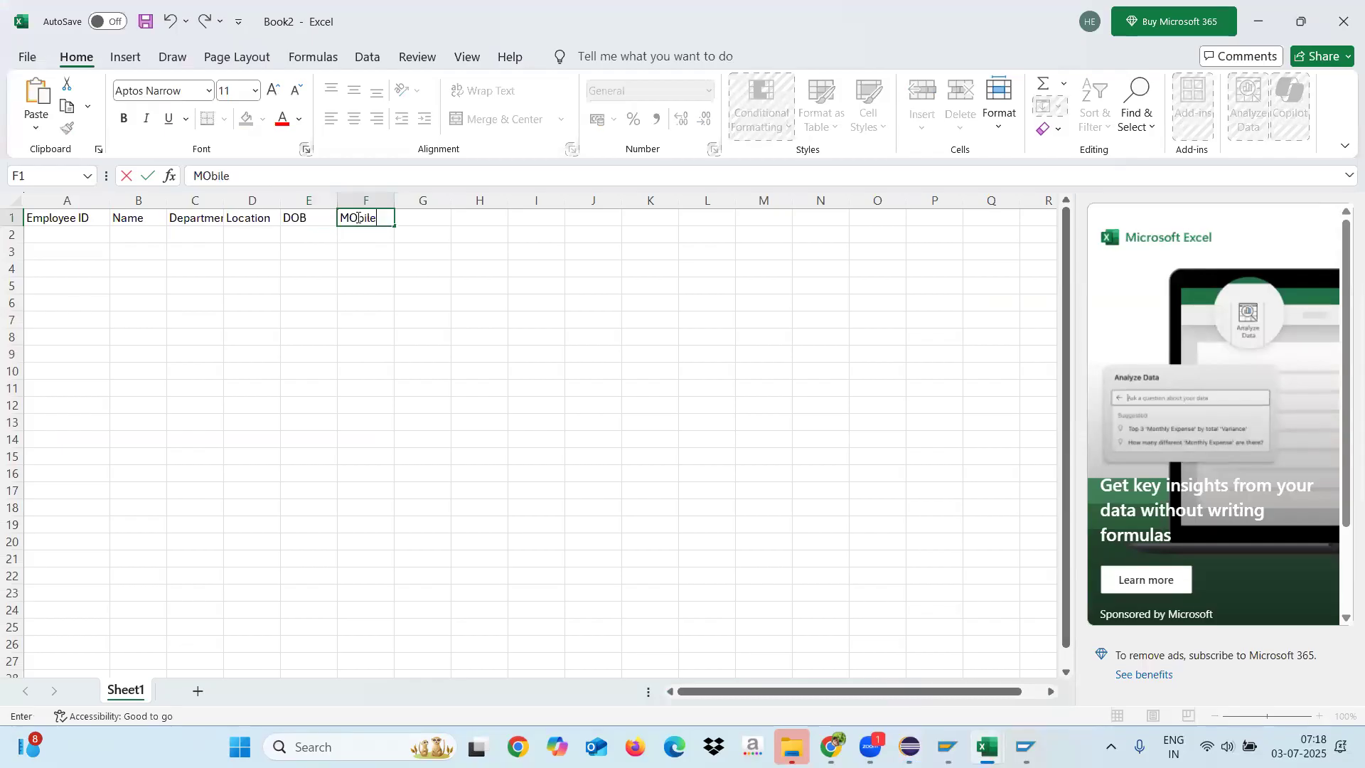
pyautogui.write('bile')
pyautogui.click(409, 219)
pyautogui.write('email')
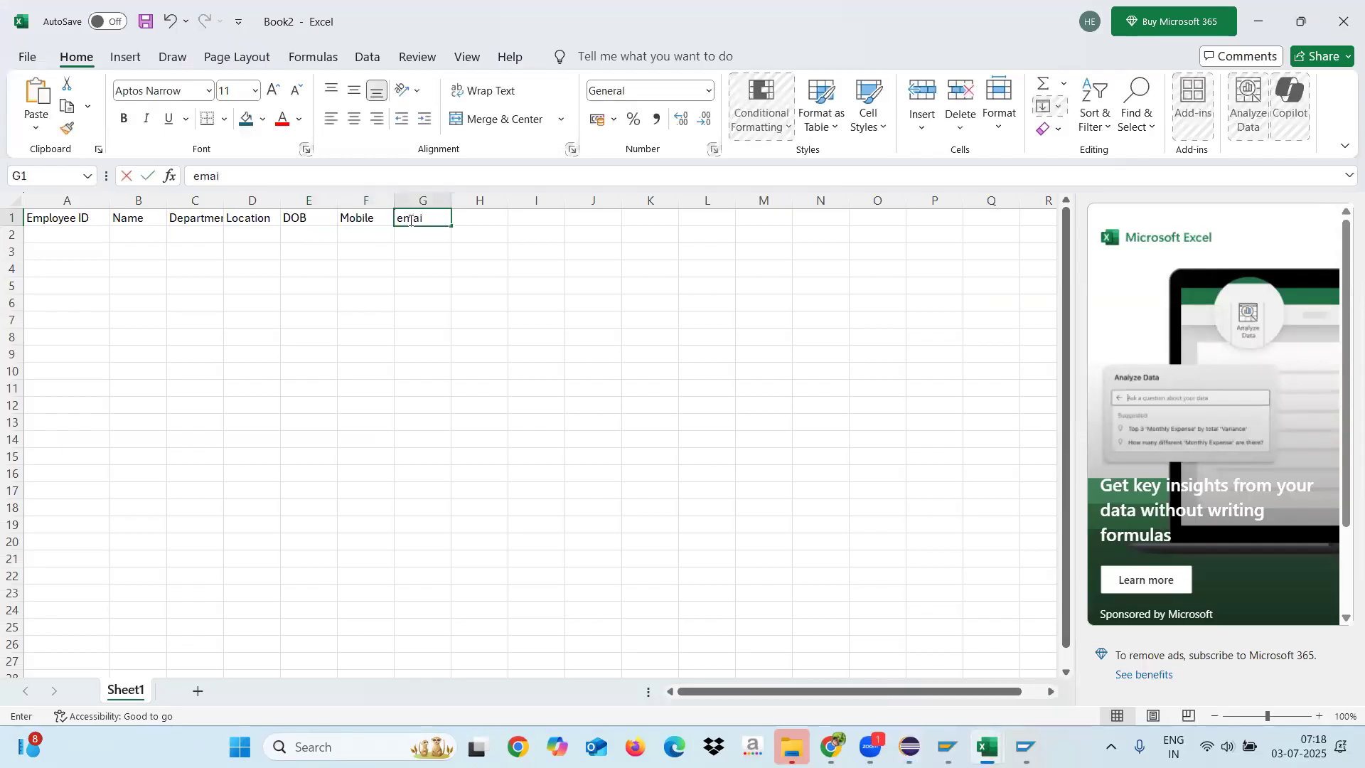
pyautogui.click(422, 294)
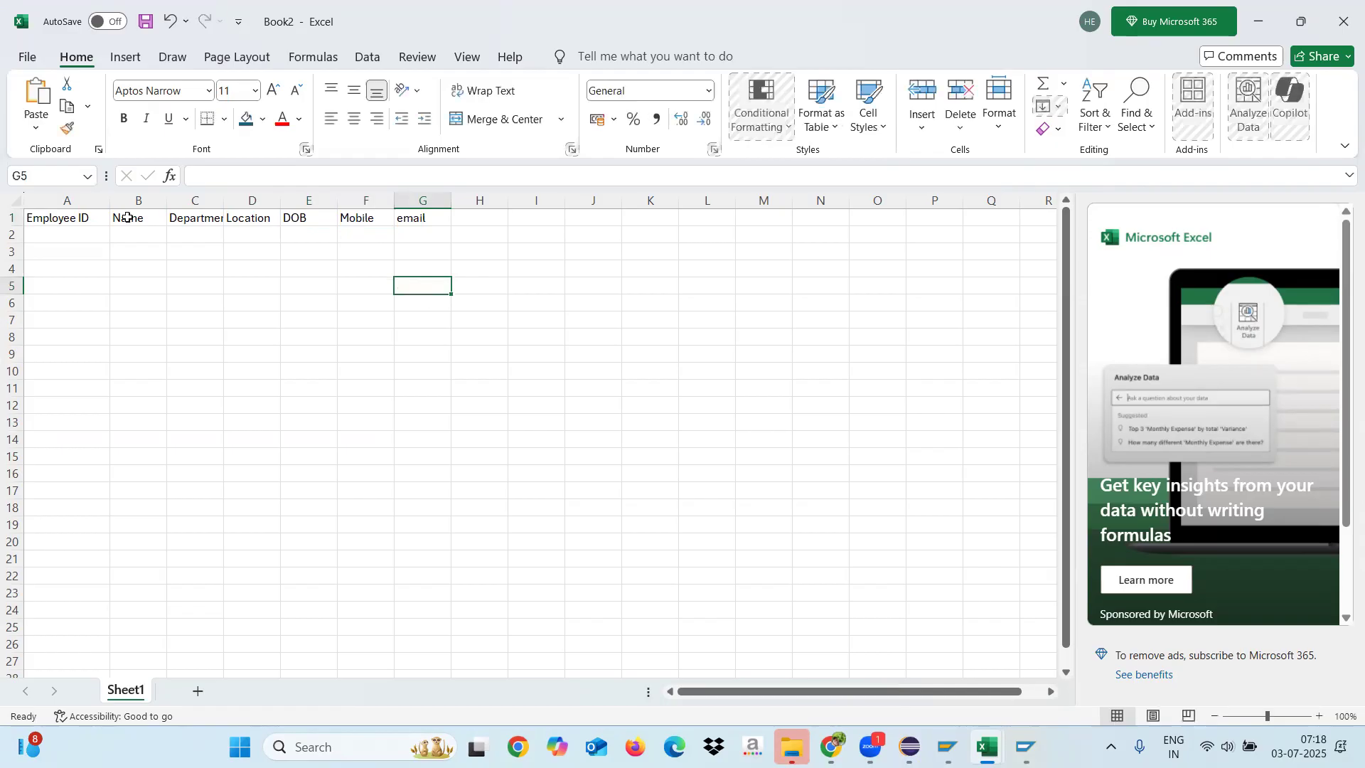
# Step: Enter the first employee's ID in A2 and the employee's name in B2
pyautogui.click(71, 237)
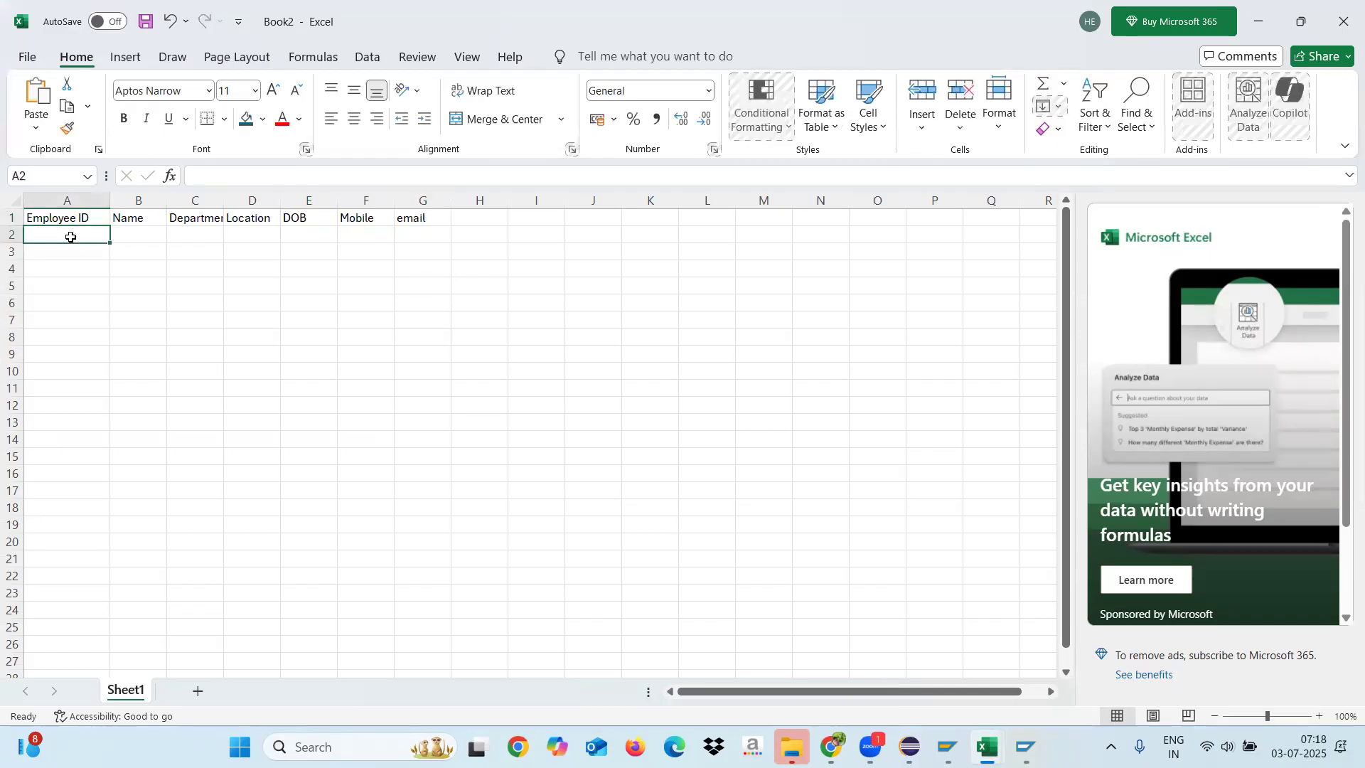
pyautogui.write('101')
pyautogui.click(150, 238)
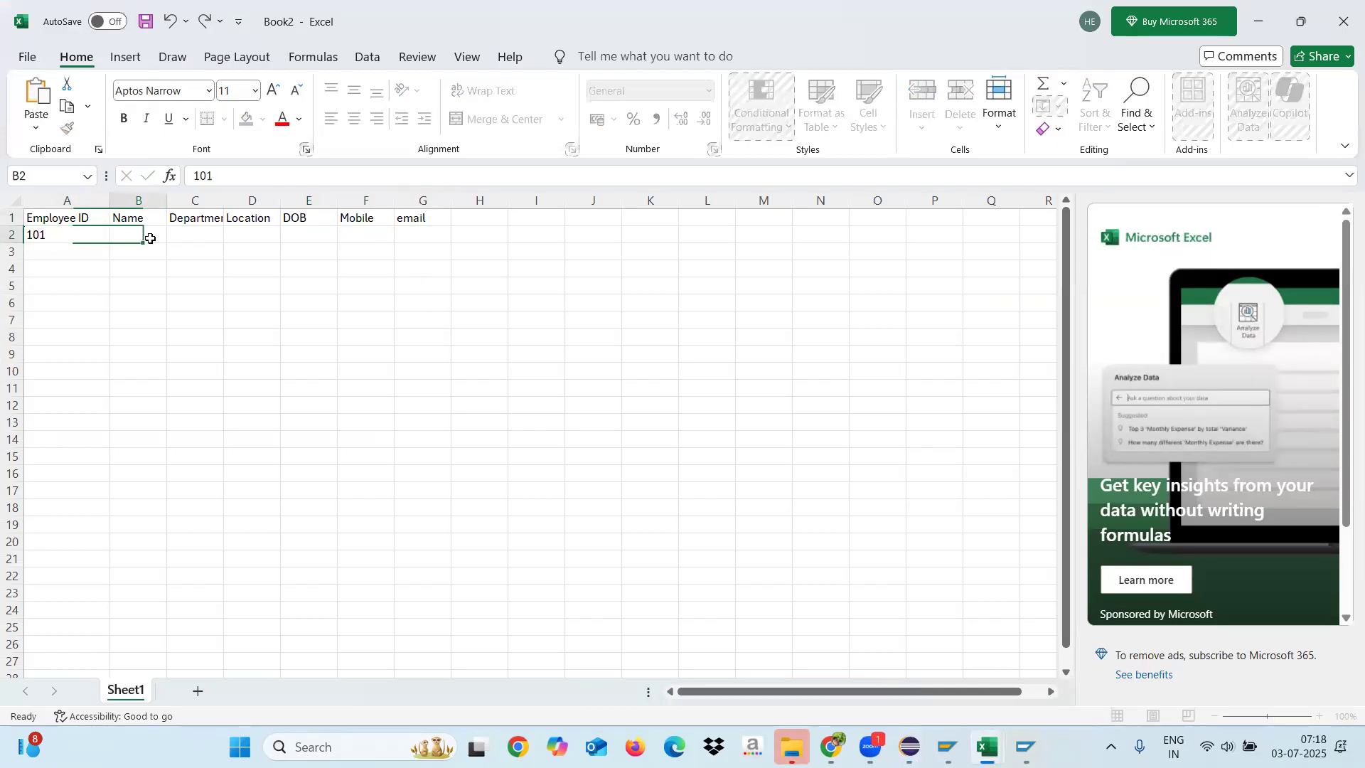
pyautogui.write('Jaswath')
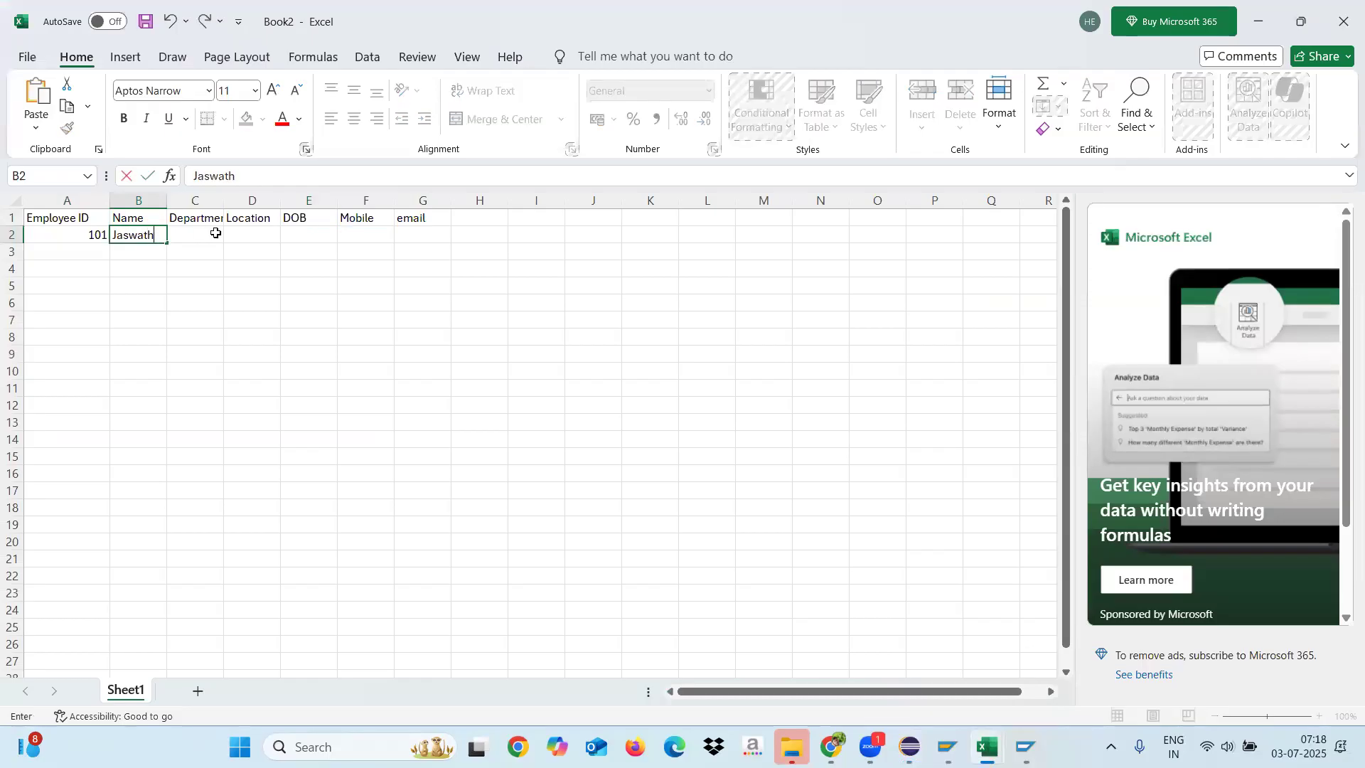
# Step: Widen the Department column and enter "Physics" as department in C2 and "Bangalore" as location in D2
pyautogui.click(216, 233)
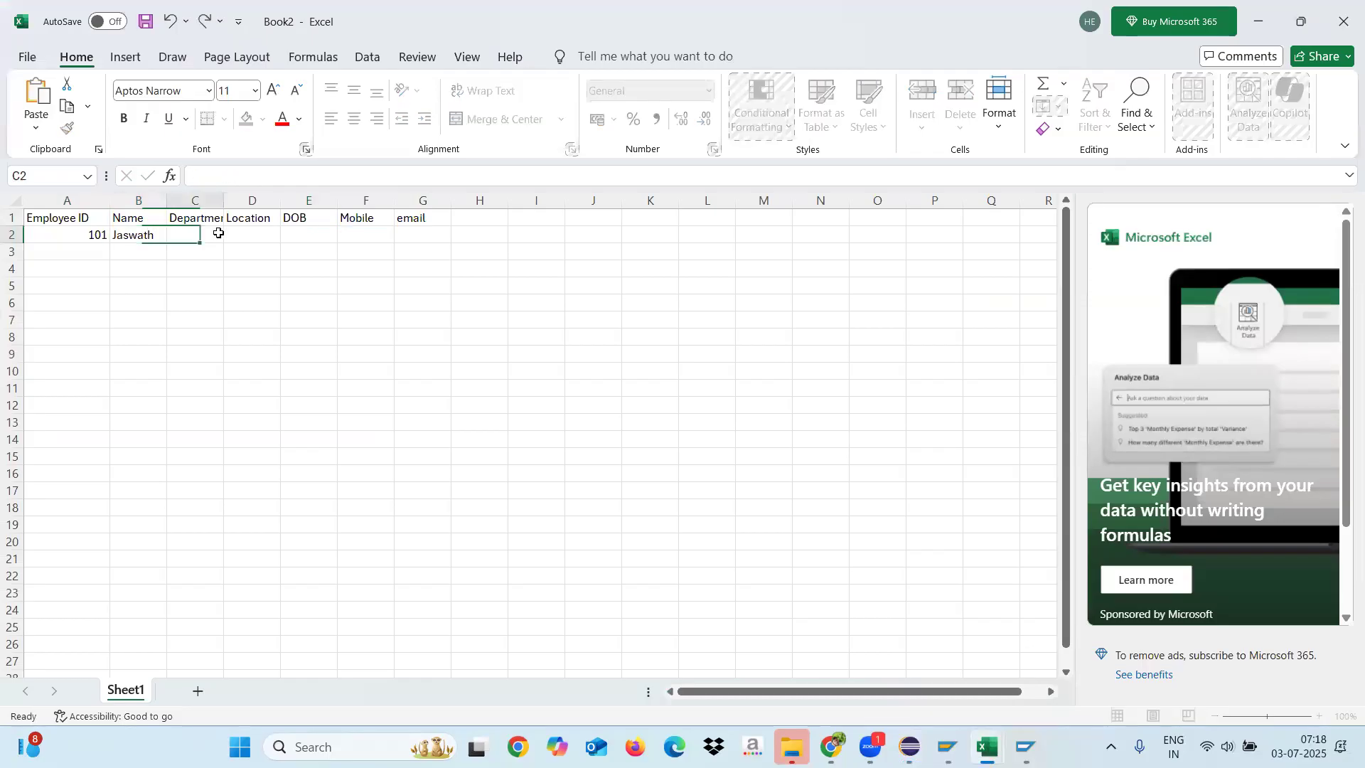
pyautogui.moveTo(223, 204); pyautogui.dragTo(249, 204)
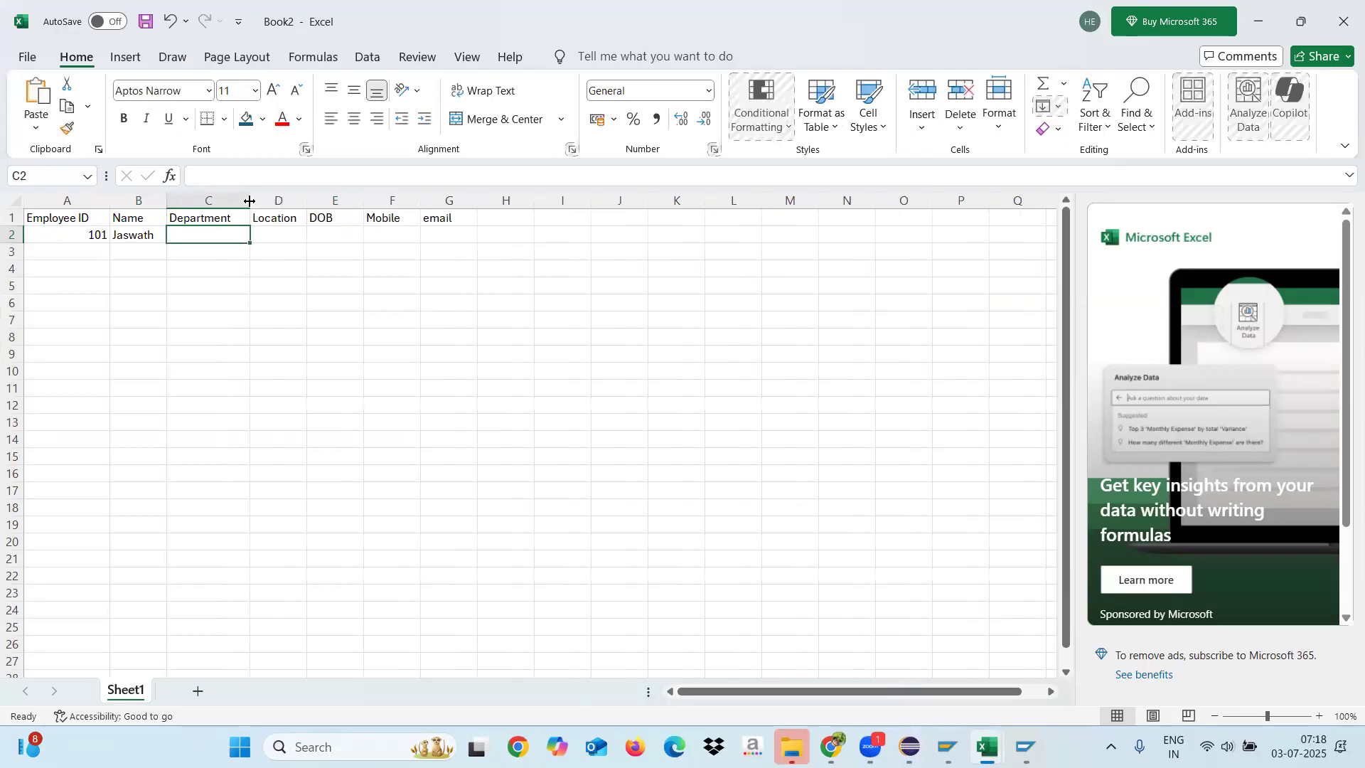
pyautogui.write('Physics')
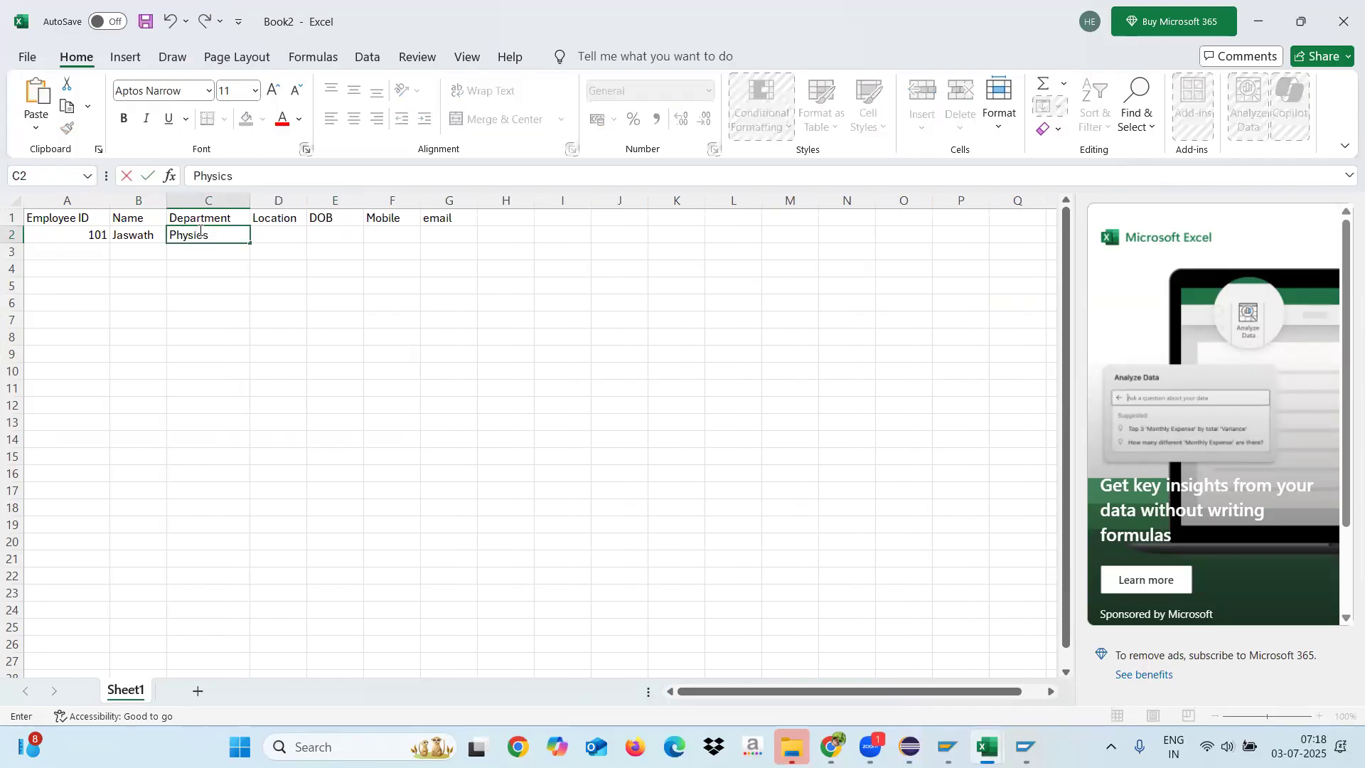
pyautogui.click(268, 231)
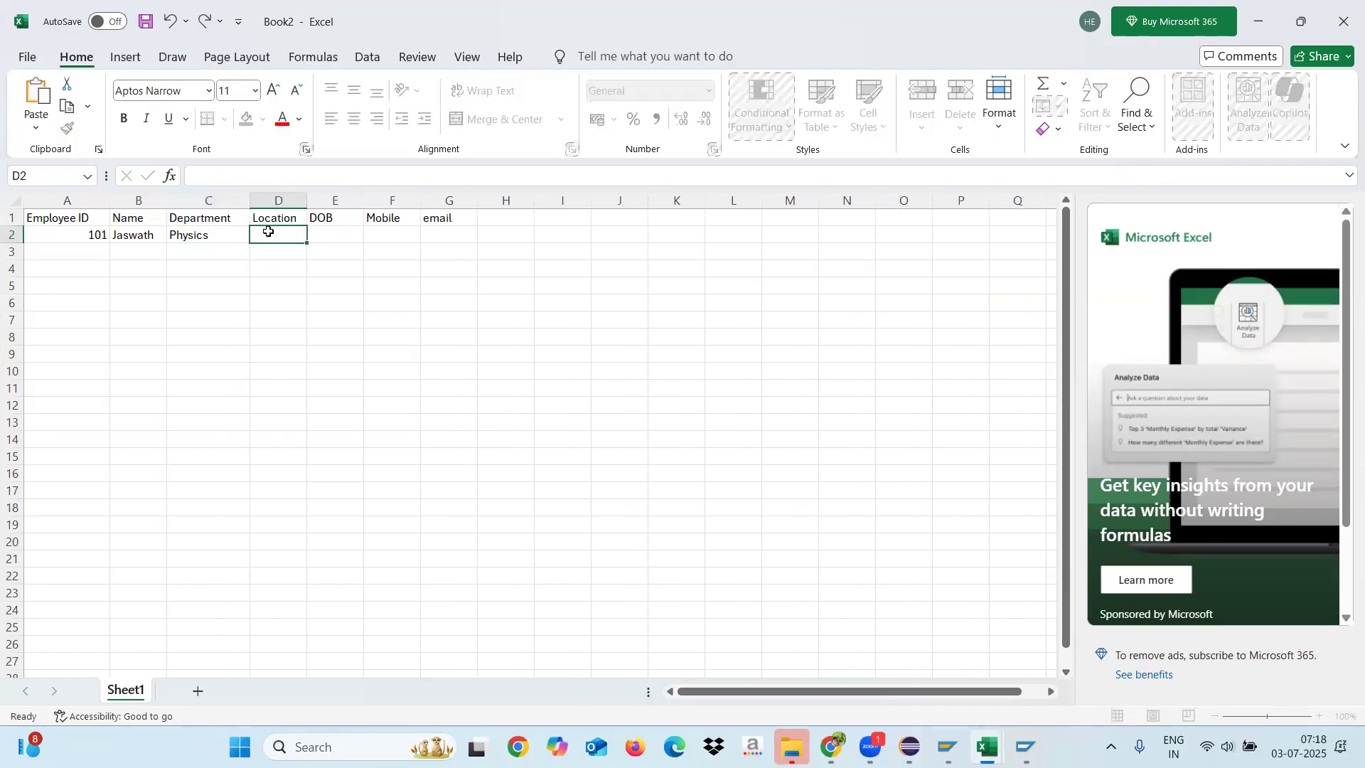
pyautogui.write('Bangalore')
pyautogui.click(329, 285)
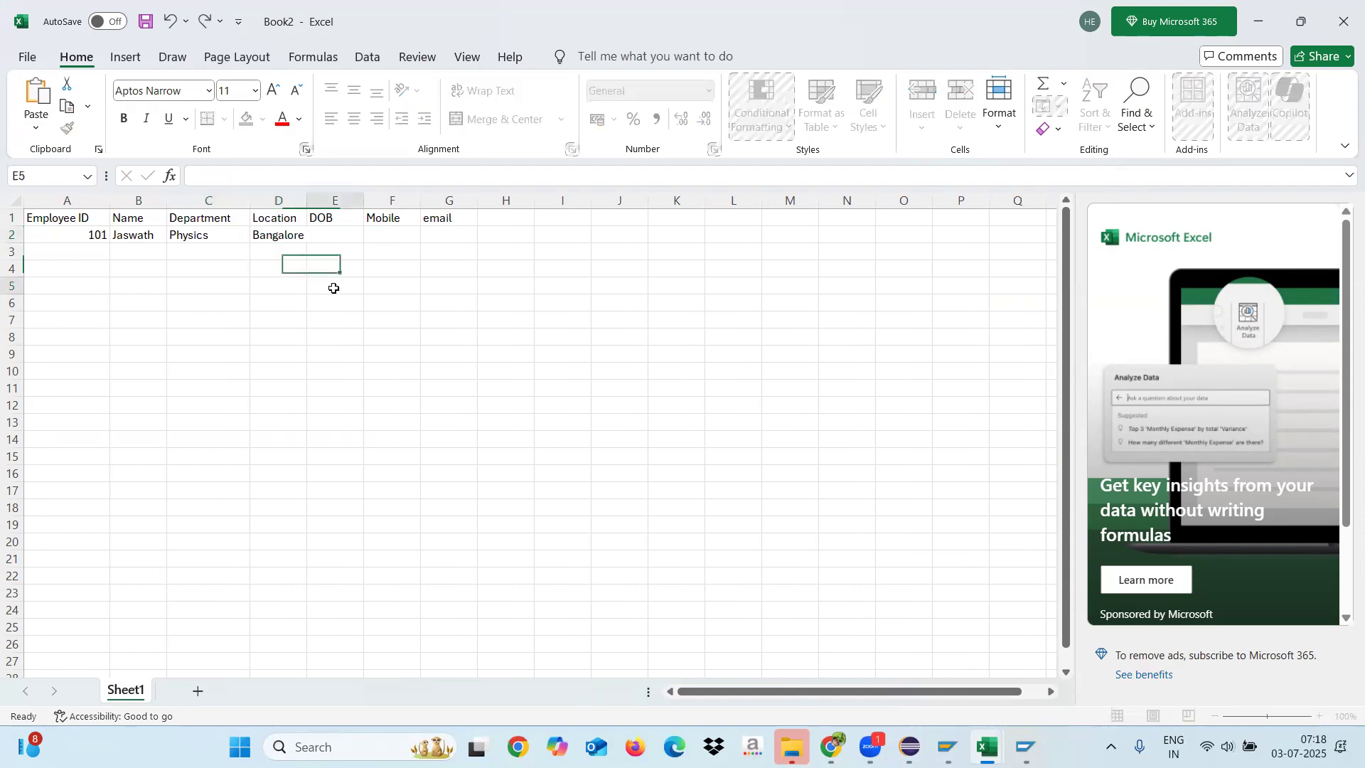
# Step: Widen the Location column and enter the employee's date of birth in E2 and mobile number in F2
pyautogui.moveTo(304, 202); pyautogui.dragTo(342, 203)
pyautogui.click(364, 253)
pyautogui.click(362, 231)
pyautogui.write('202')
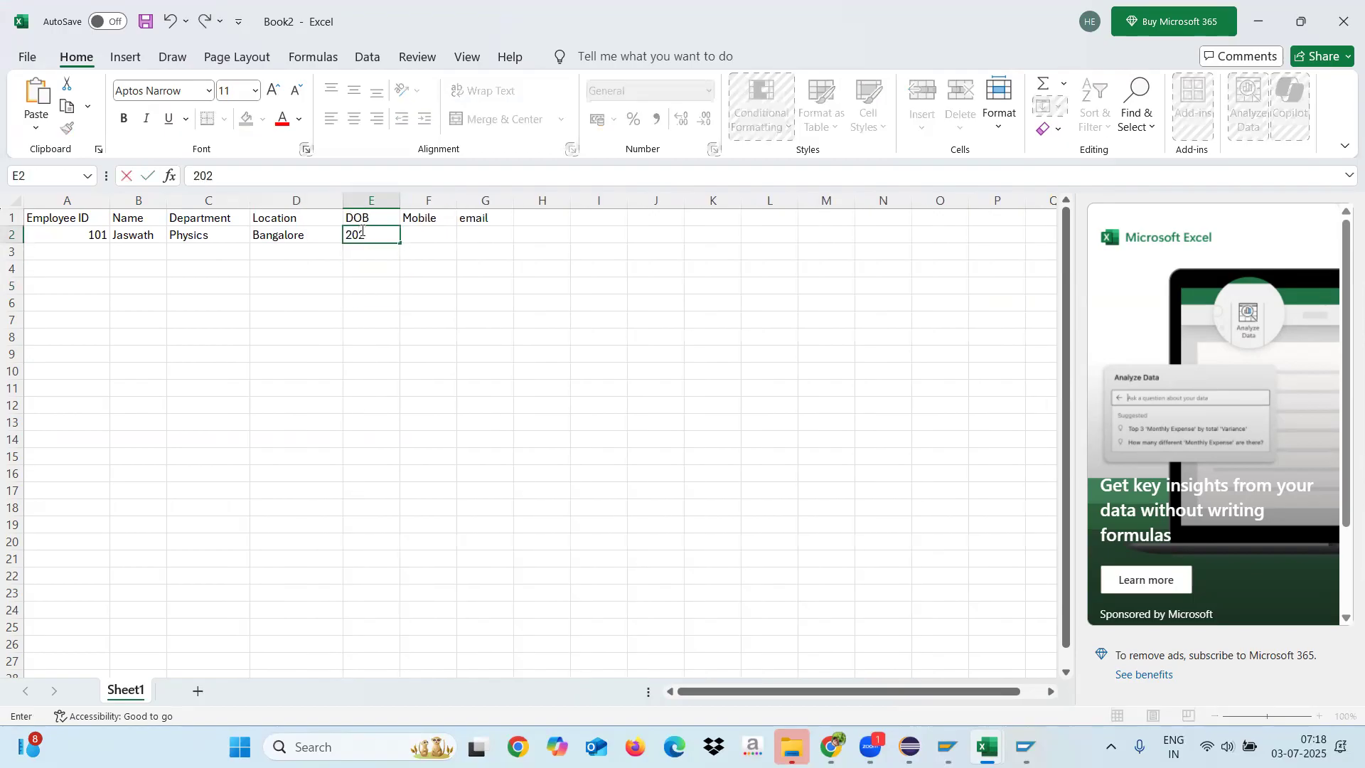
pyautogui.write('0010')
pyautogui.click(446, 283)
pyautogui.click(427, 229)
pyautogui.write('3456765')
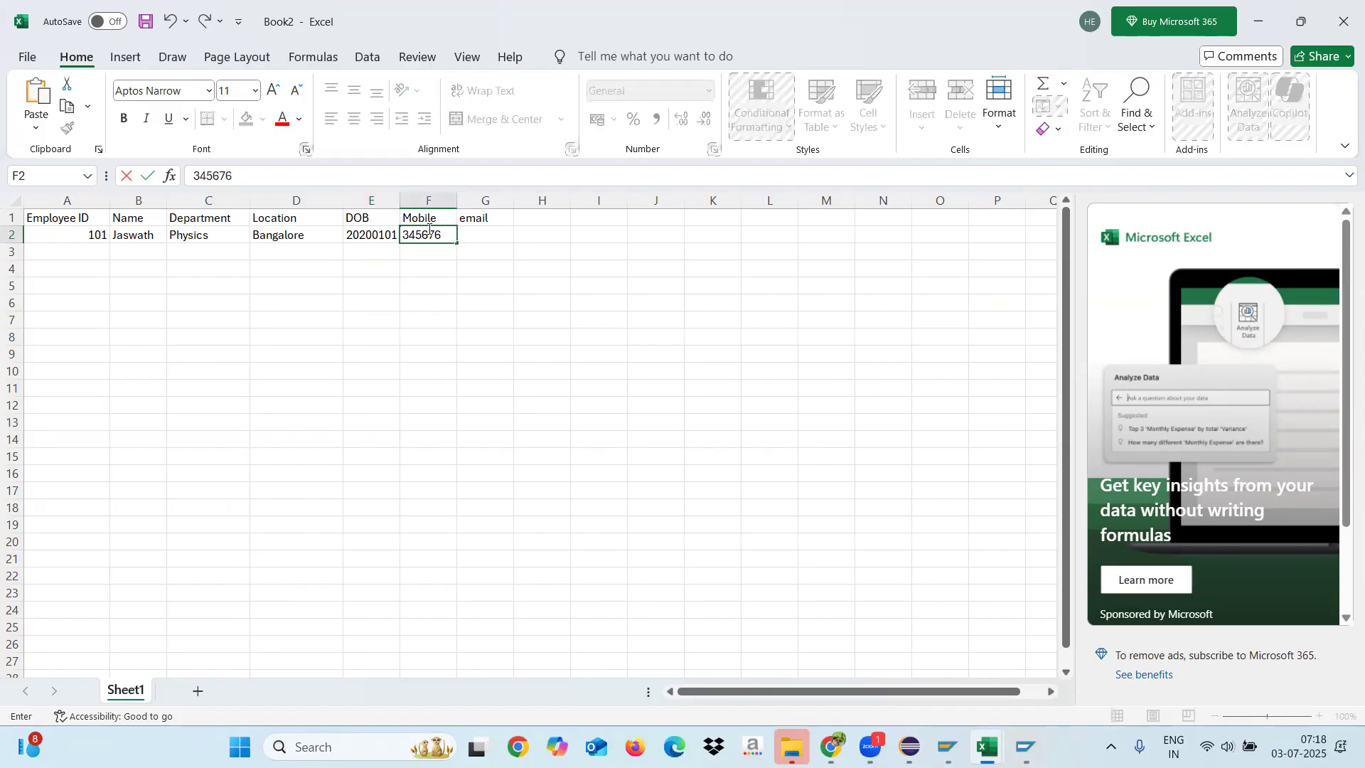
# Step: Fill in the first employee's e-mail address in G2 by copying the name from B2 and appending the mail domain
pyautogui.click(489, 233)
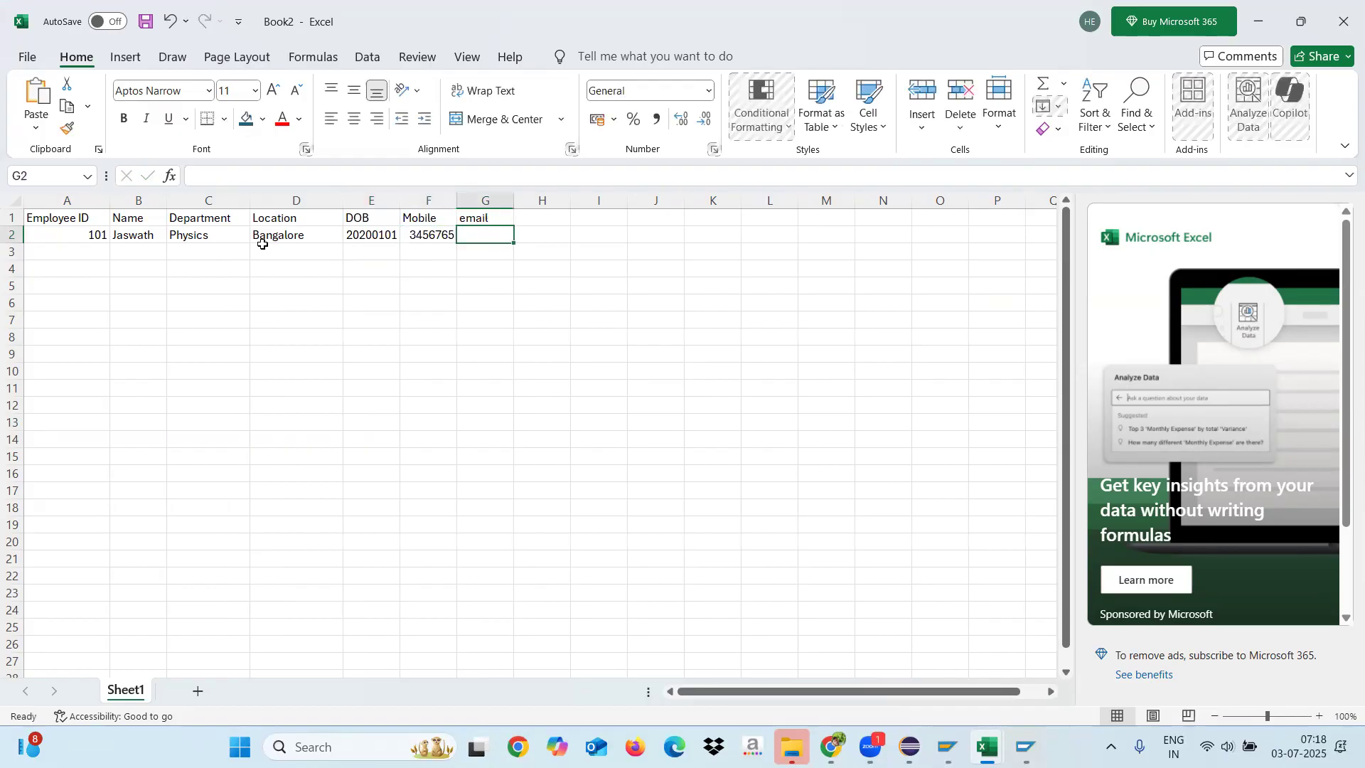
pyautogui.click(153, 238)
pyautogui.hotkey('ctrl', 'c')
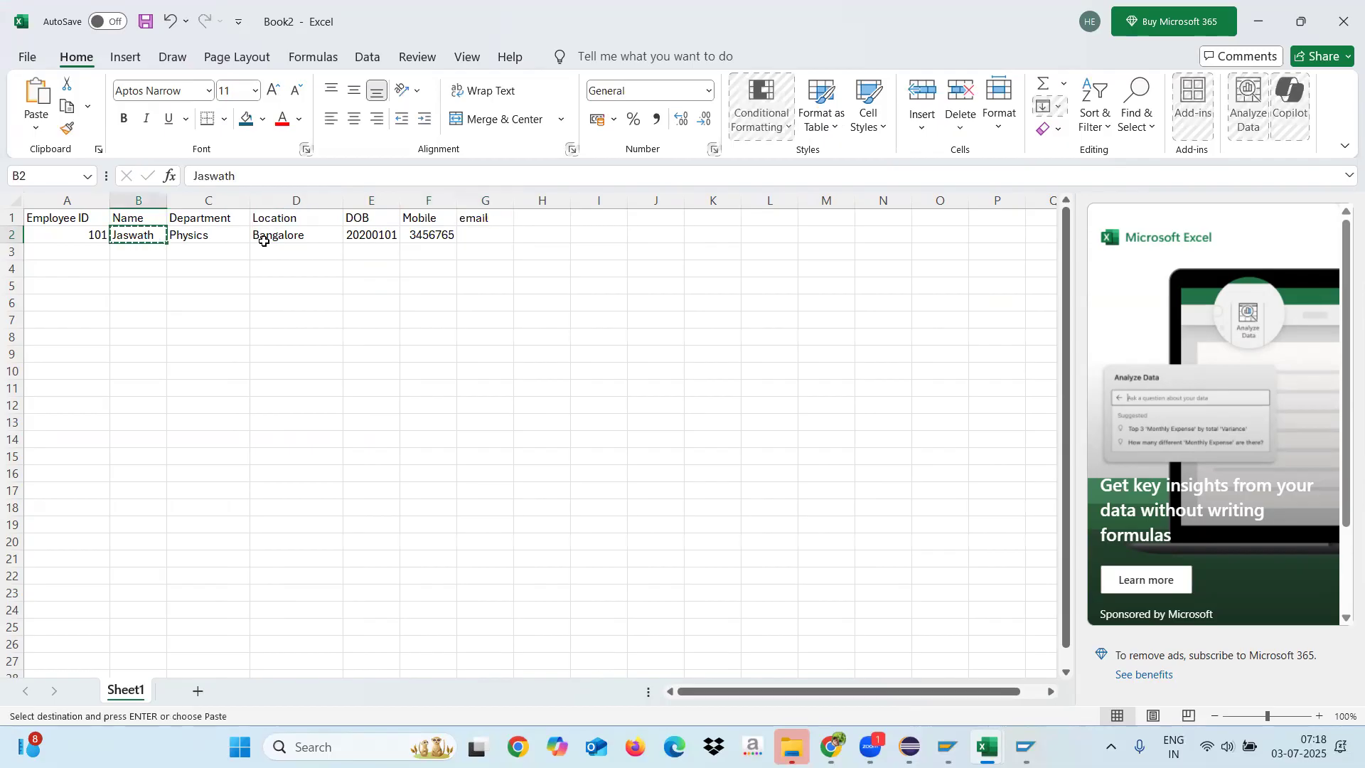
pyautogui.click(475, 233)
pyautogui.hotkey('ctrl', 'v')
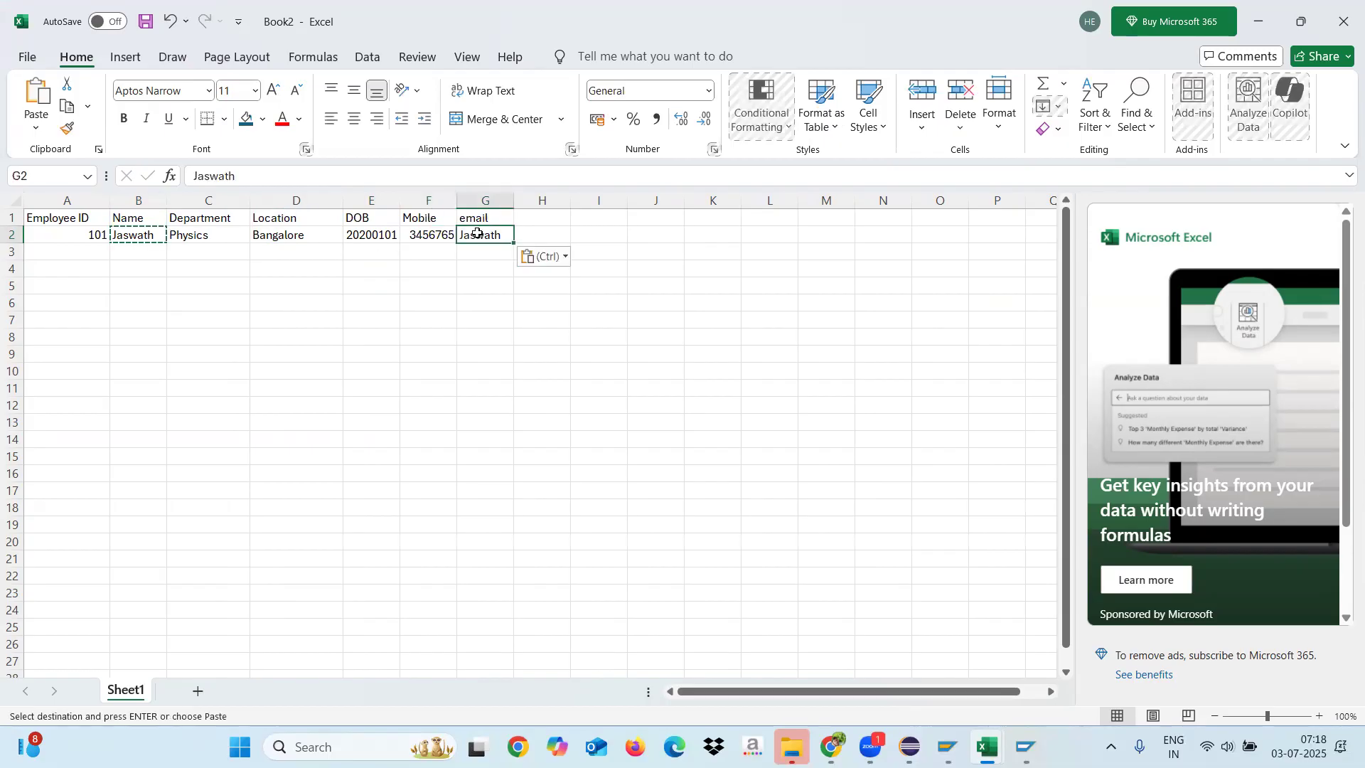
pyautogui.doubleClick(504, 236)
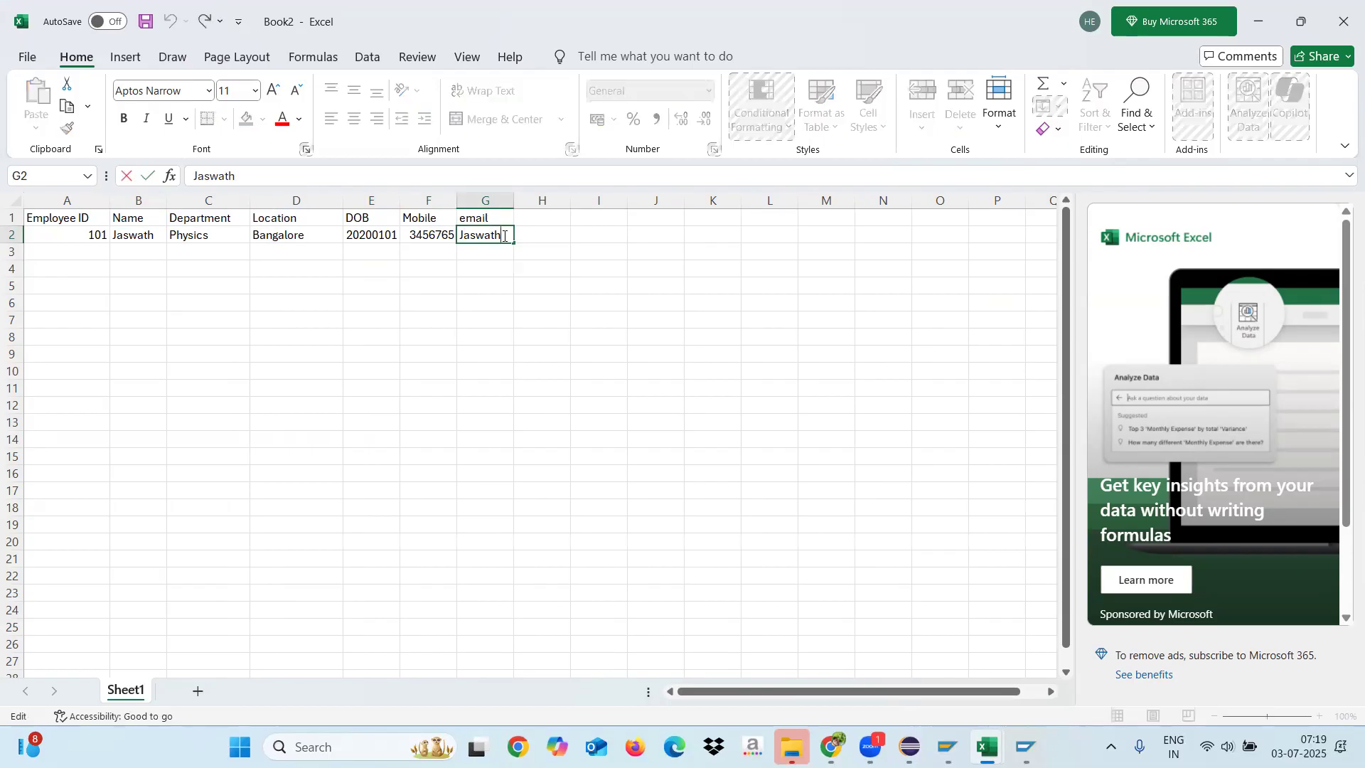
pyautogui.click(490, 358)
# Step: Widen the email, Mobile, DOB and Department columns of the employee sheet
pyautogui.moveTo(514, 197); pyautogui.dragTo(571, 197)
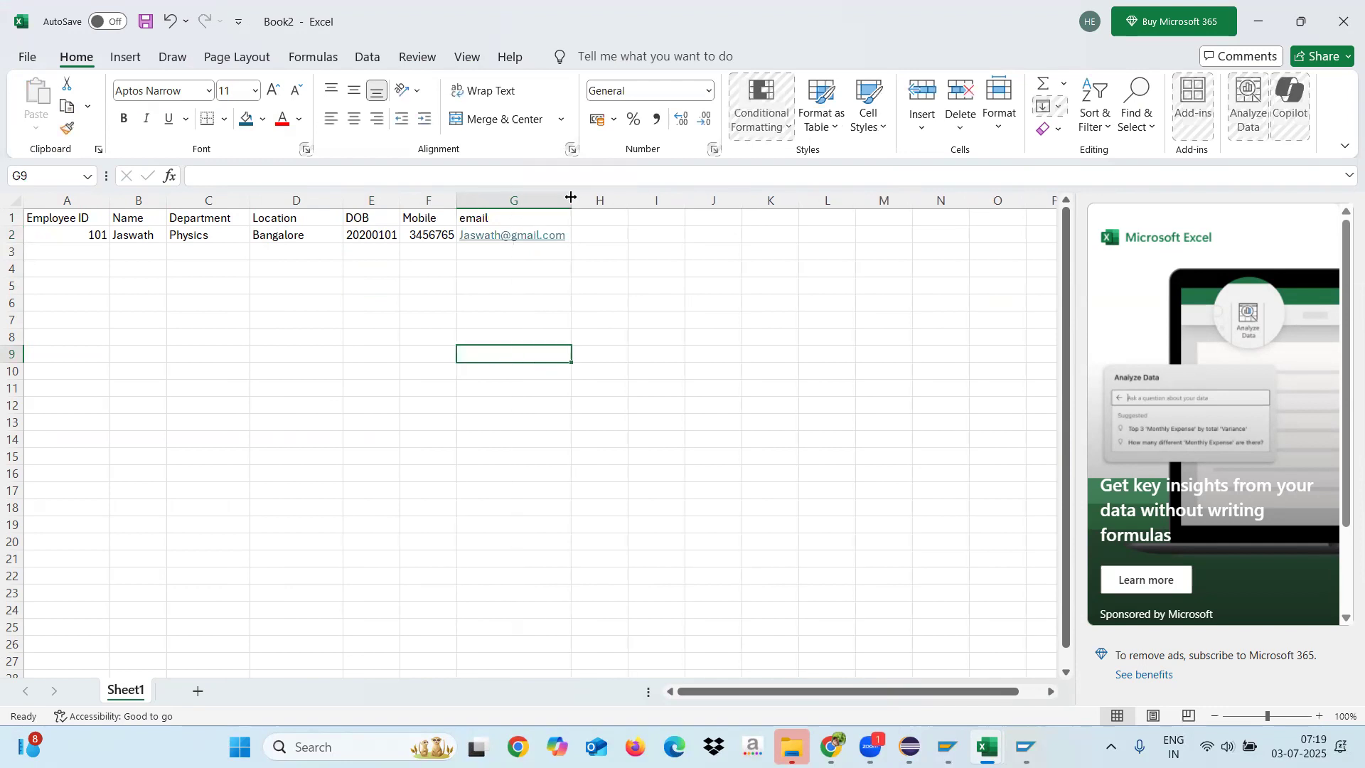
pyautogui.moveTo(456, 199); pyautogui.dragTo(490, 199)
pyautogui.moveTo(400, 201); pyautogui.dragTo(426, 202)
pyautogui.moveTo(250, 201); pyautogui.dragTo(271, 201)
pyautogui.click(69, 219)
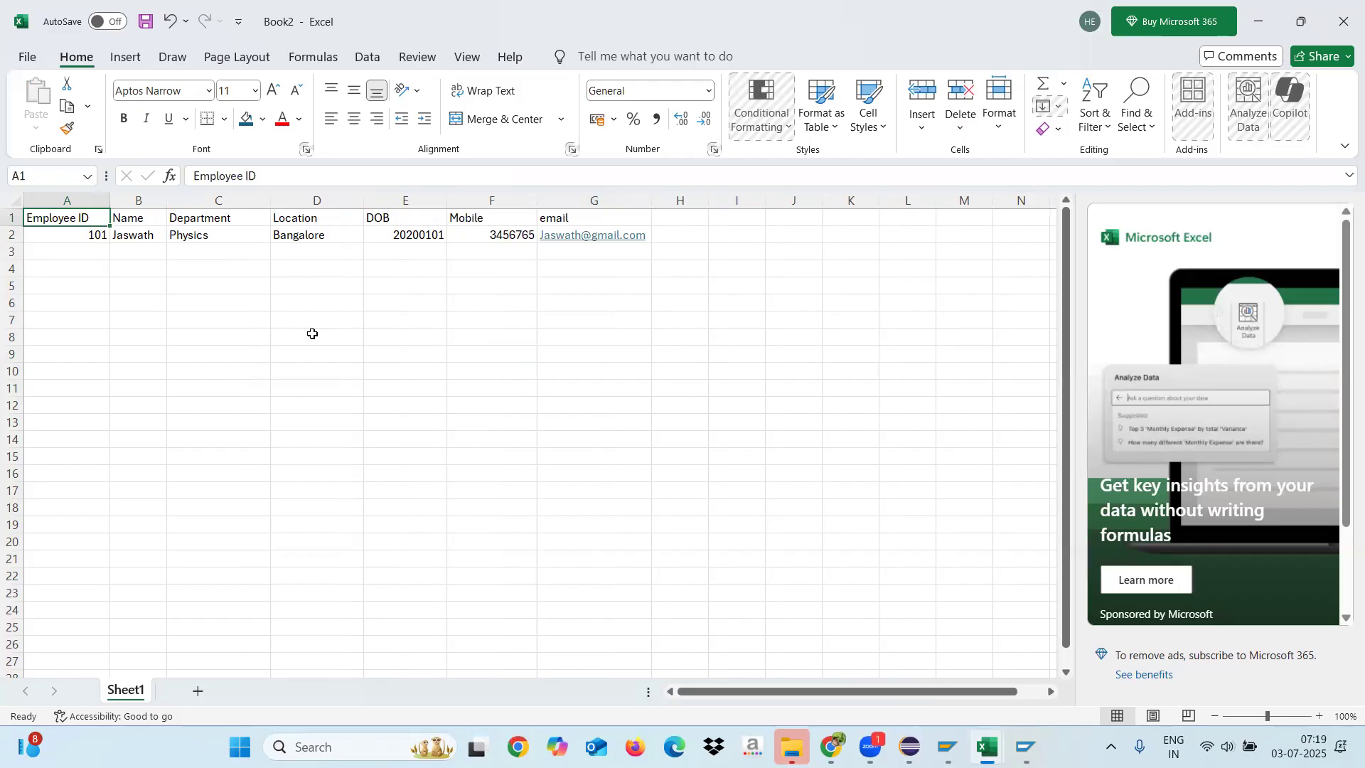
pyautogui.click(140, 282)
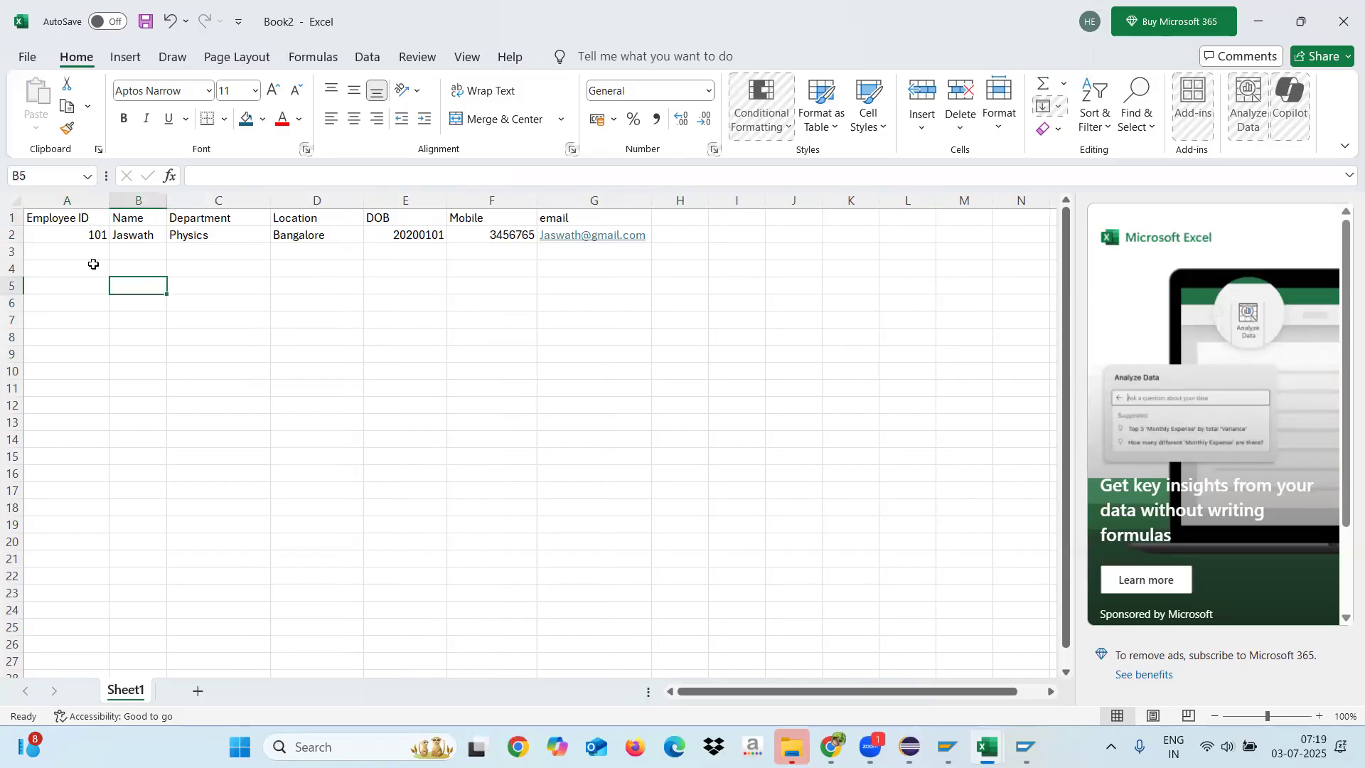
pyautogui.click(80, 221)
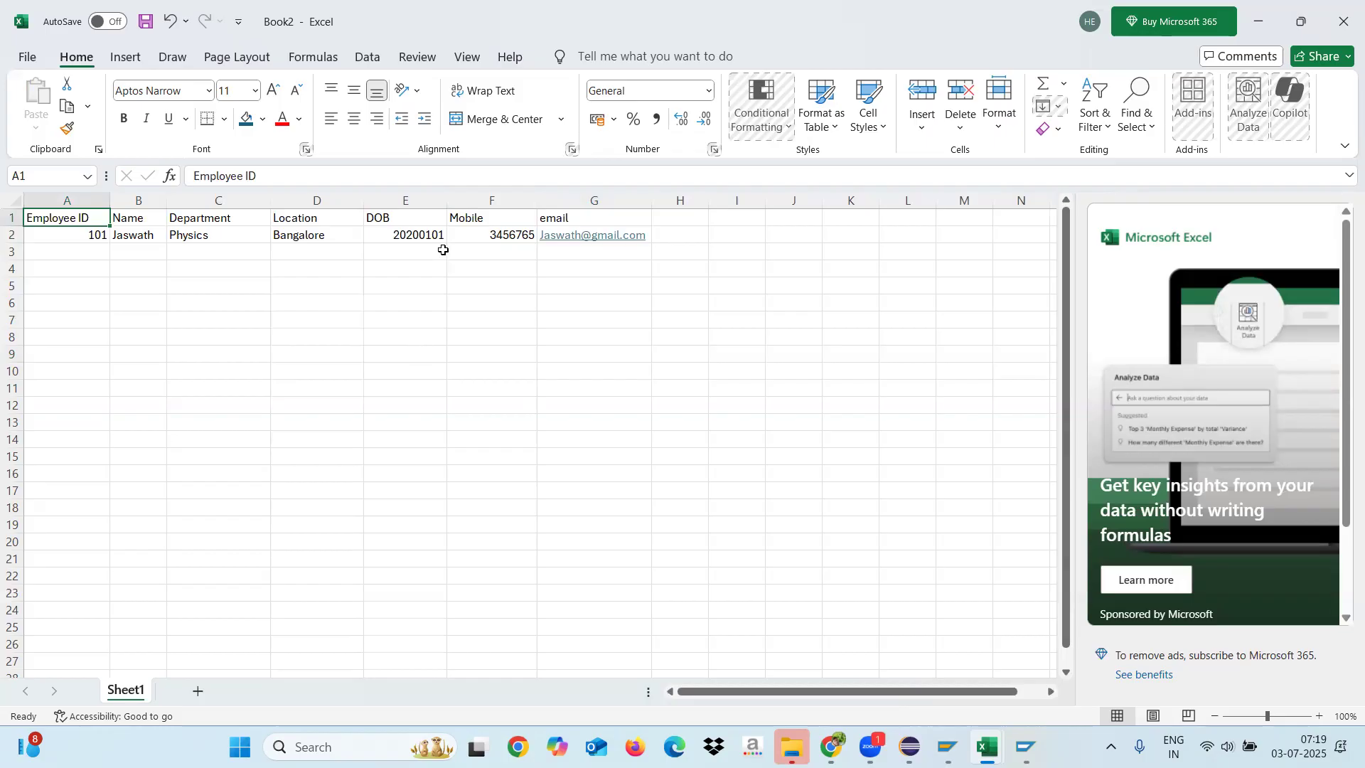
# Step: Narrow the Department, Location and DOB columns of the employee sheet to fit their contents
pyautogui.moveTo(449, 200); pyautogui.dragTo(247, 202)
pyautogui.click(302, 342)
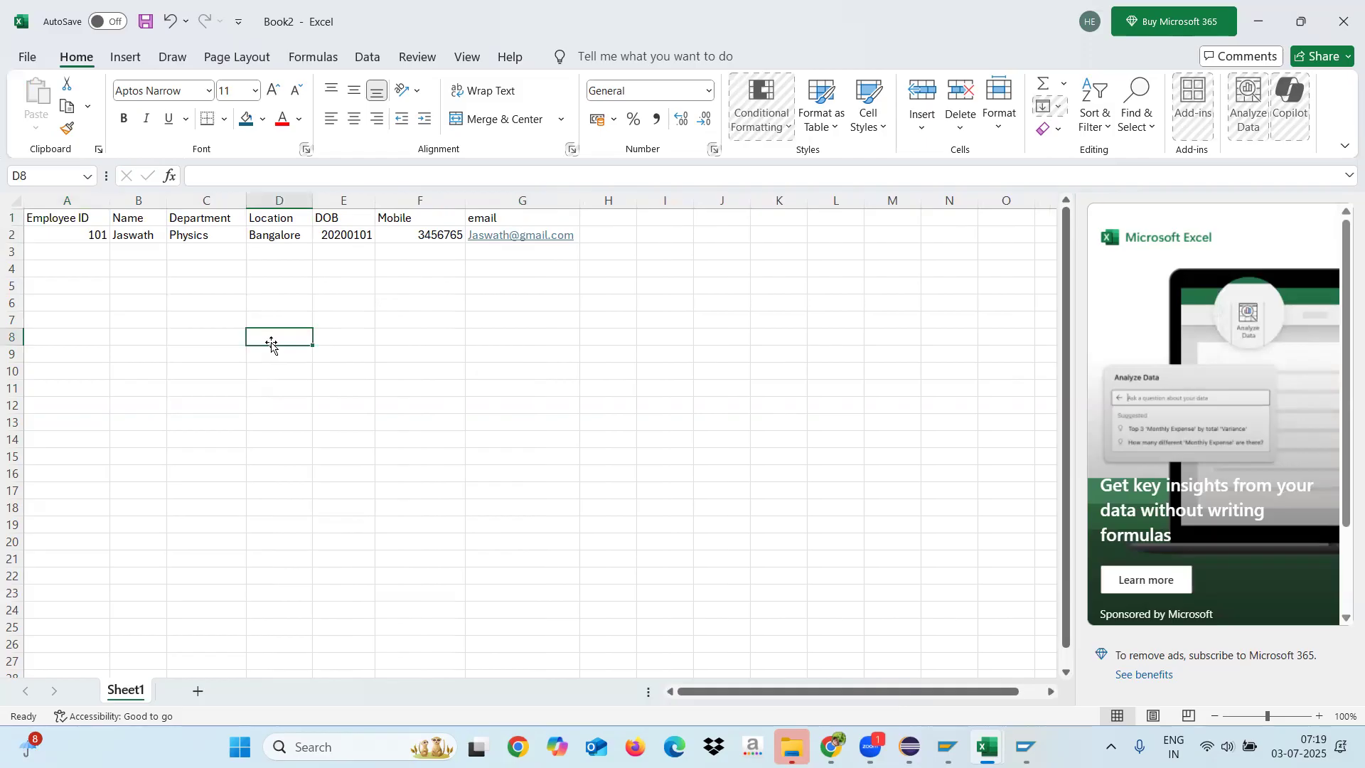
pyautogui.click(324, 339)
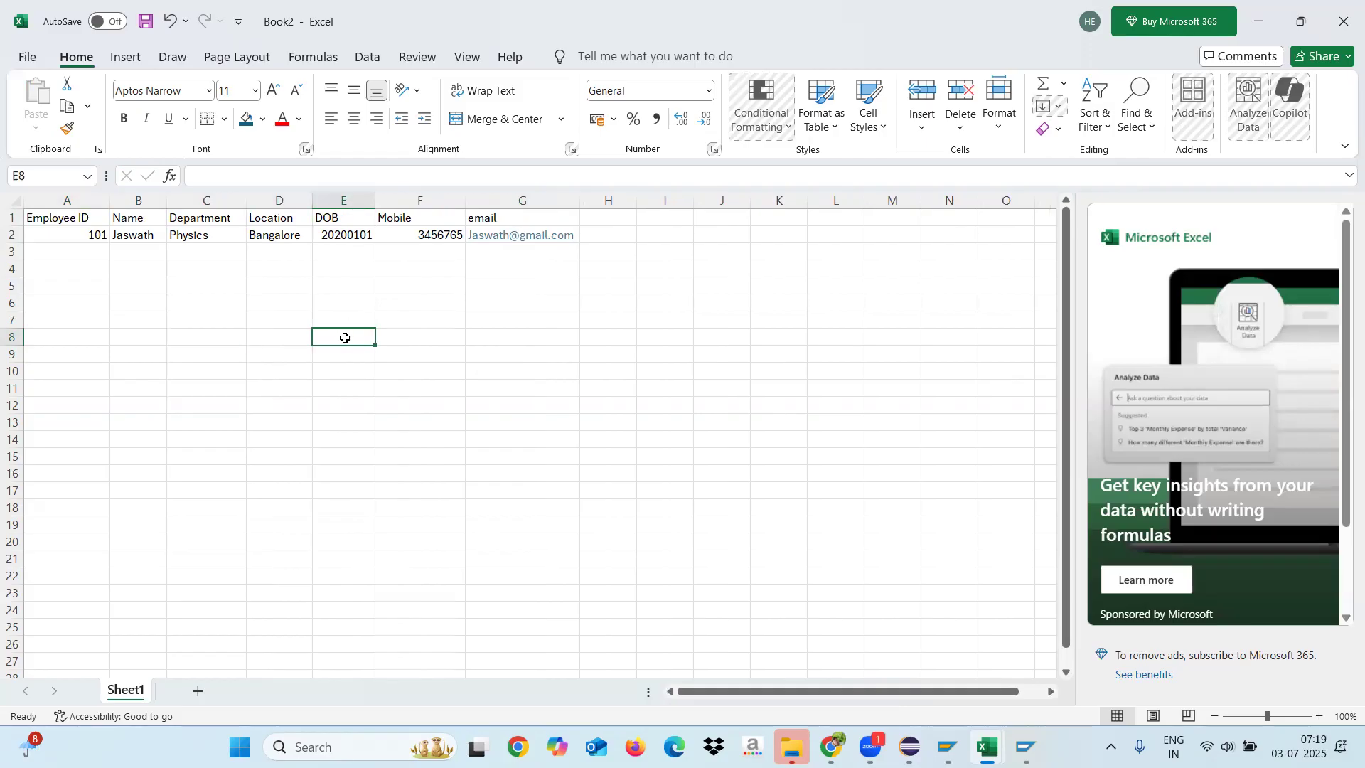
pyautogui.click(344, 355)
pyautogui.click(342, 339)
pyautogui.click(282, 340)
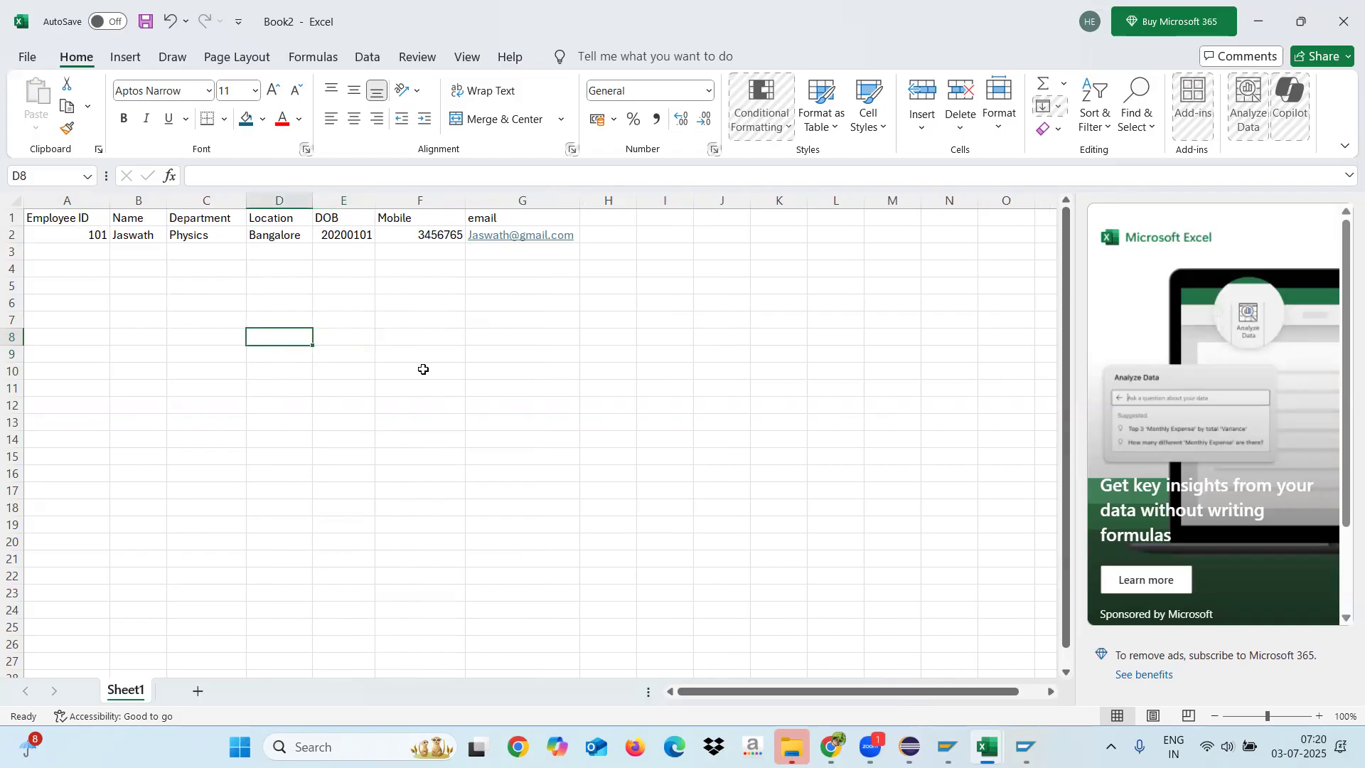
pyautogui.click(210, 318)
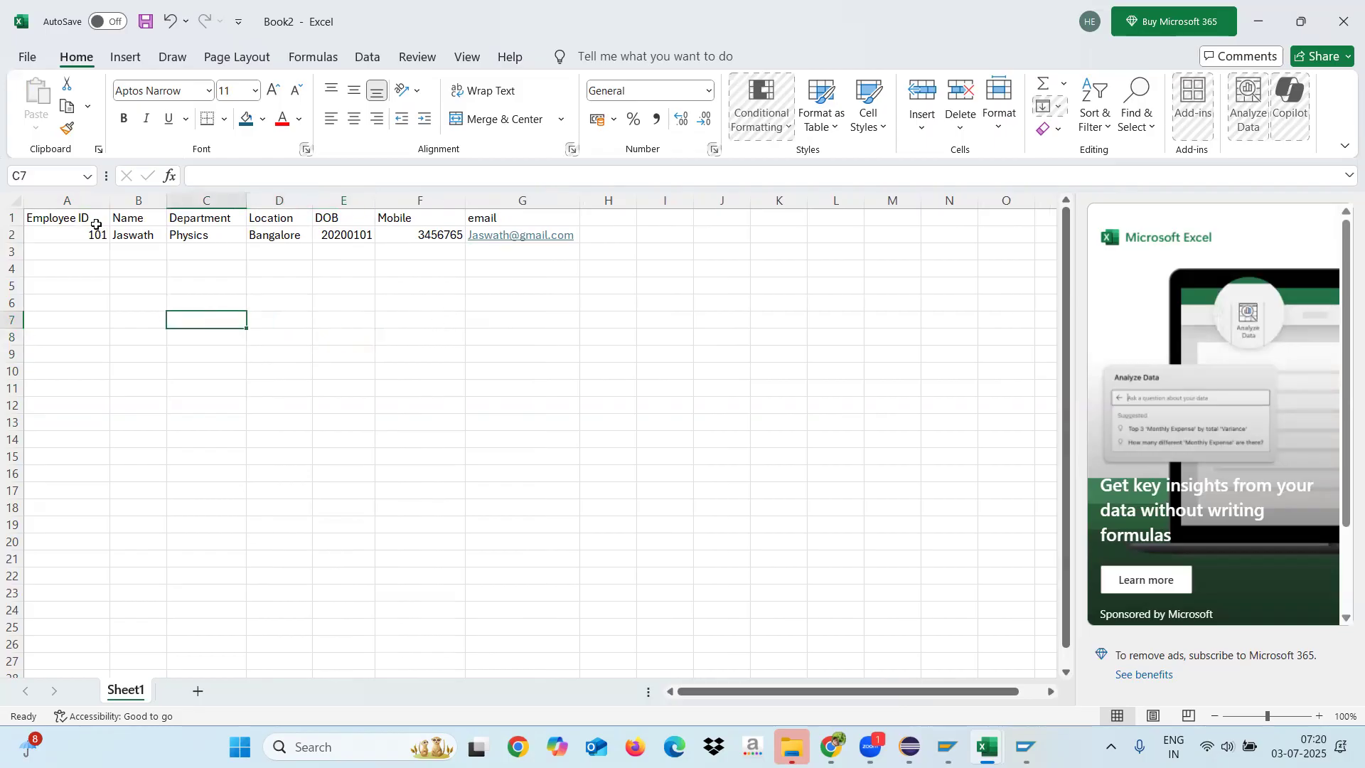
pyautogui.click(294, 322)
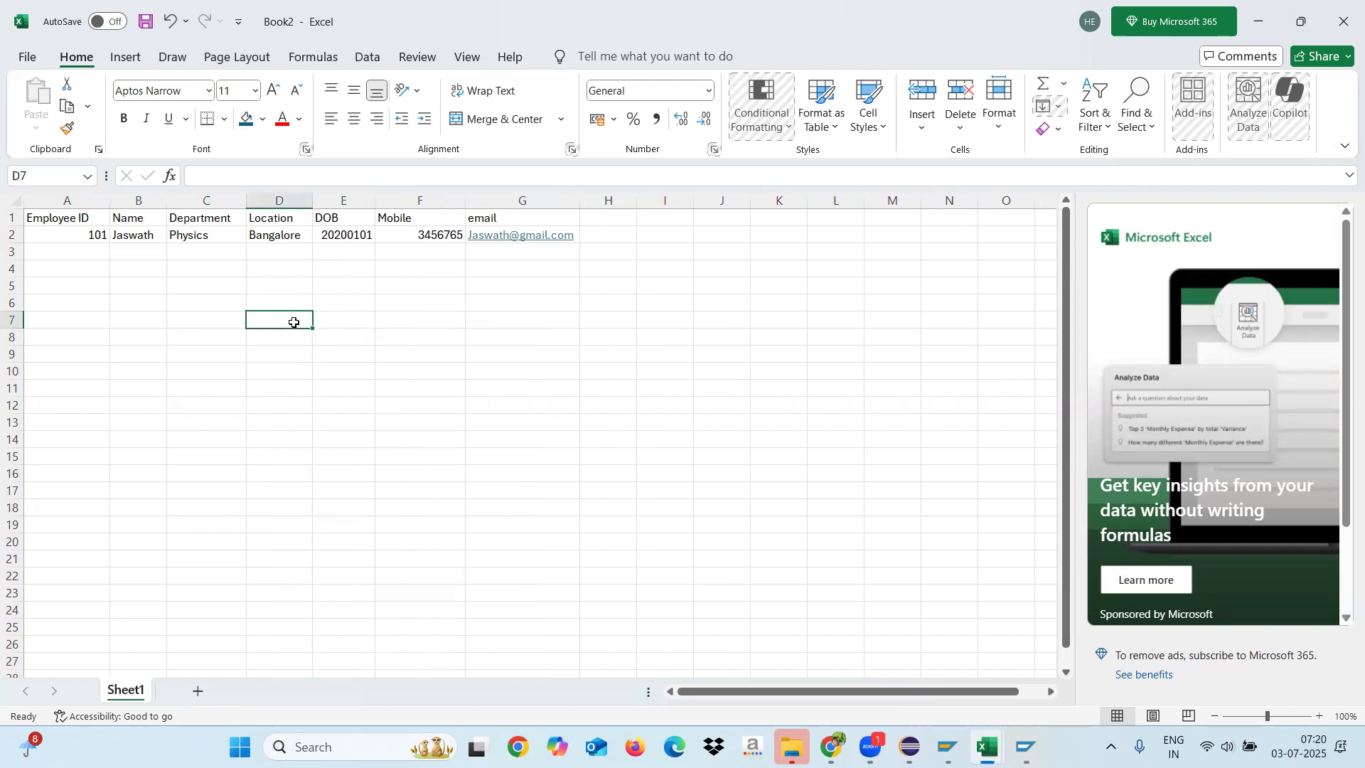
pyautogui.click(335, 319)
pyautogui.click(399, 316)
pyautogui.click(335, 315)
pyautogui.click(296, 316)
pyautogui.click(226, 320)
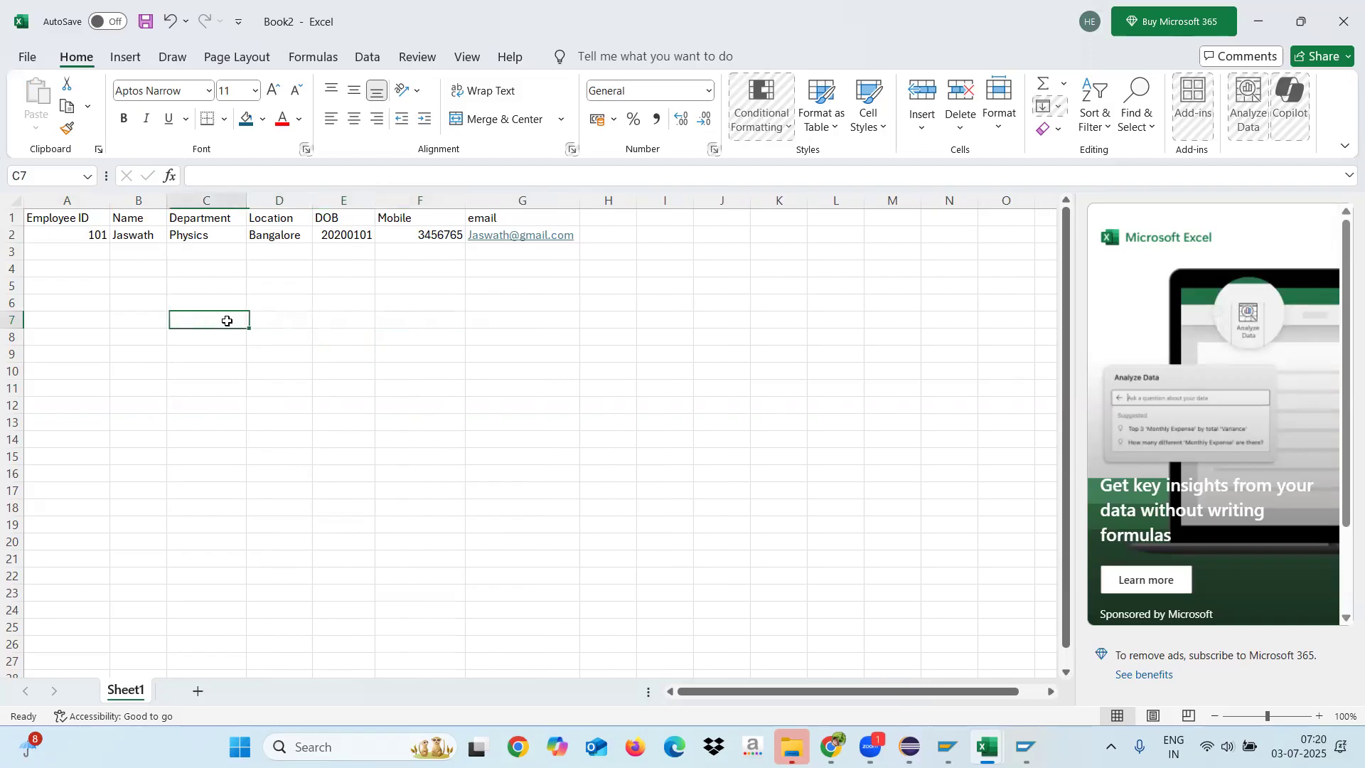
pyautogui.click(307, 315)
pyautogui.click(352, 318)
pyautogui.click(404, 317)
pyautogui.click(499, 320)
pyautogui.click(419, 324)
pyautogui.click(341, 320)
pyautogui.click(283, 316)
pyautogui.click(220, 316)
# Step: Save the workbook as EMP in Excel Workbook (*.xlsx) format in the personal OneDrive folder
pyautogui.hotkey('ctrl', 's')
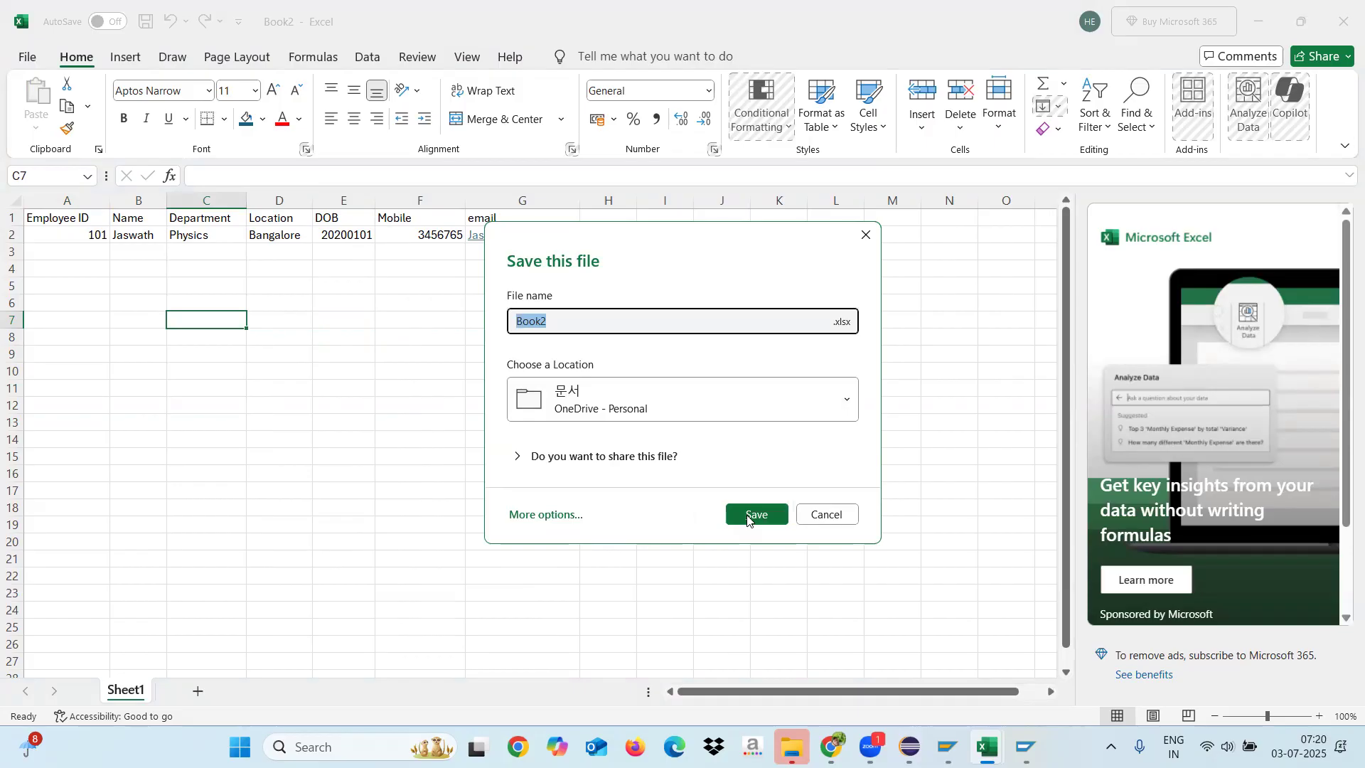
pyautogui.write('EMP')
pyautogui.click(558, 516)
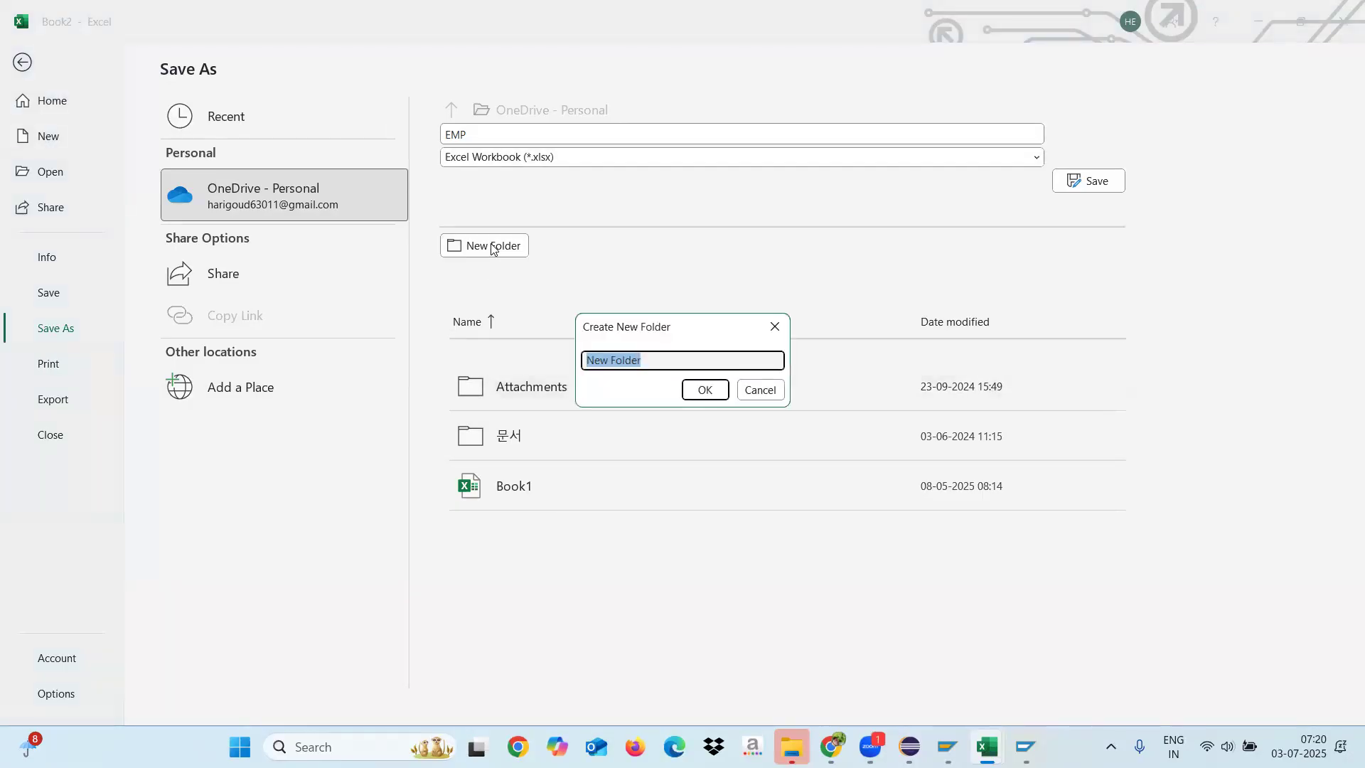
pyautogui.click(775, 326)
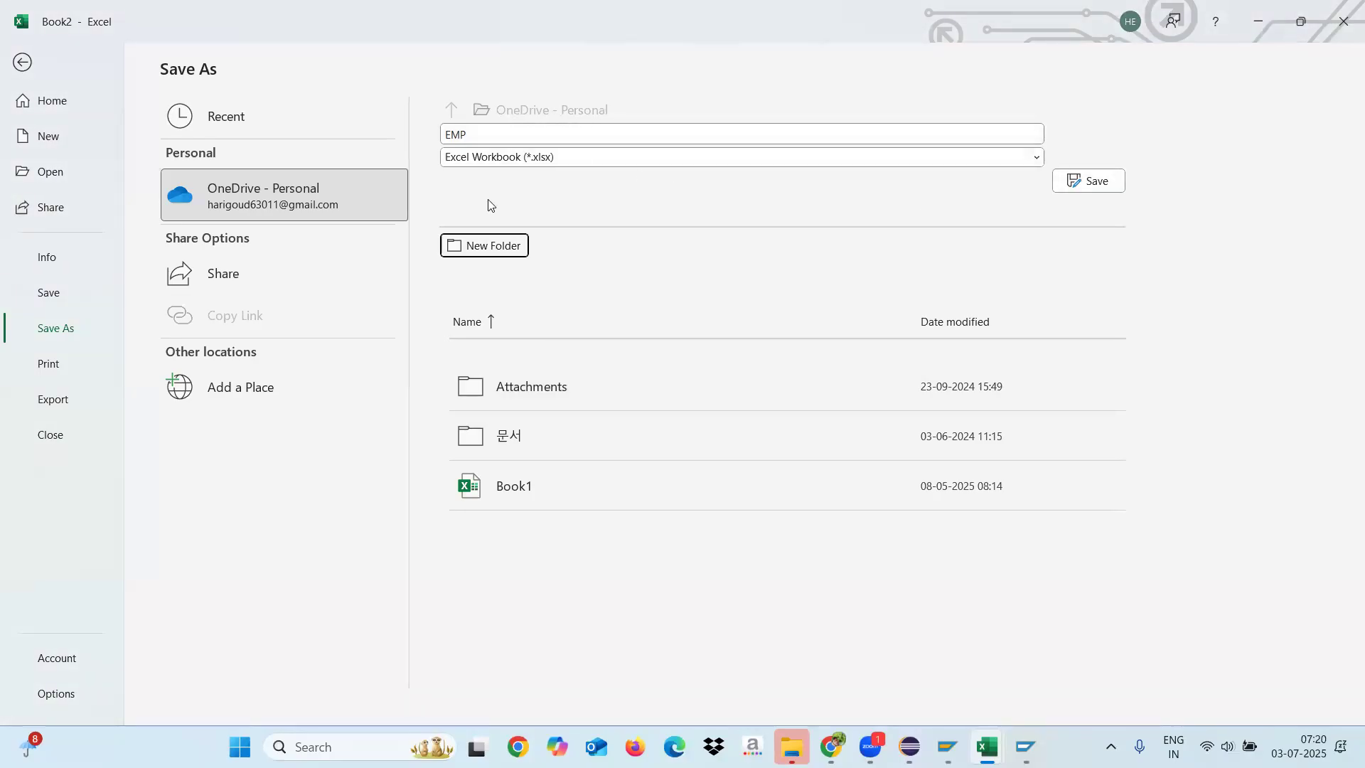
pyautogui.click(59, 330)
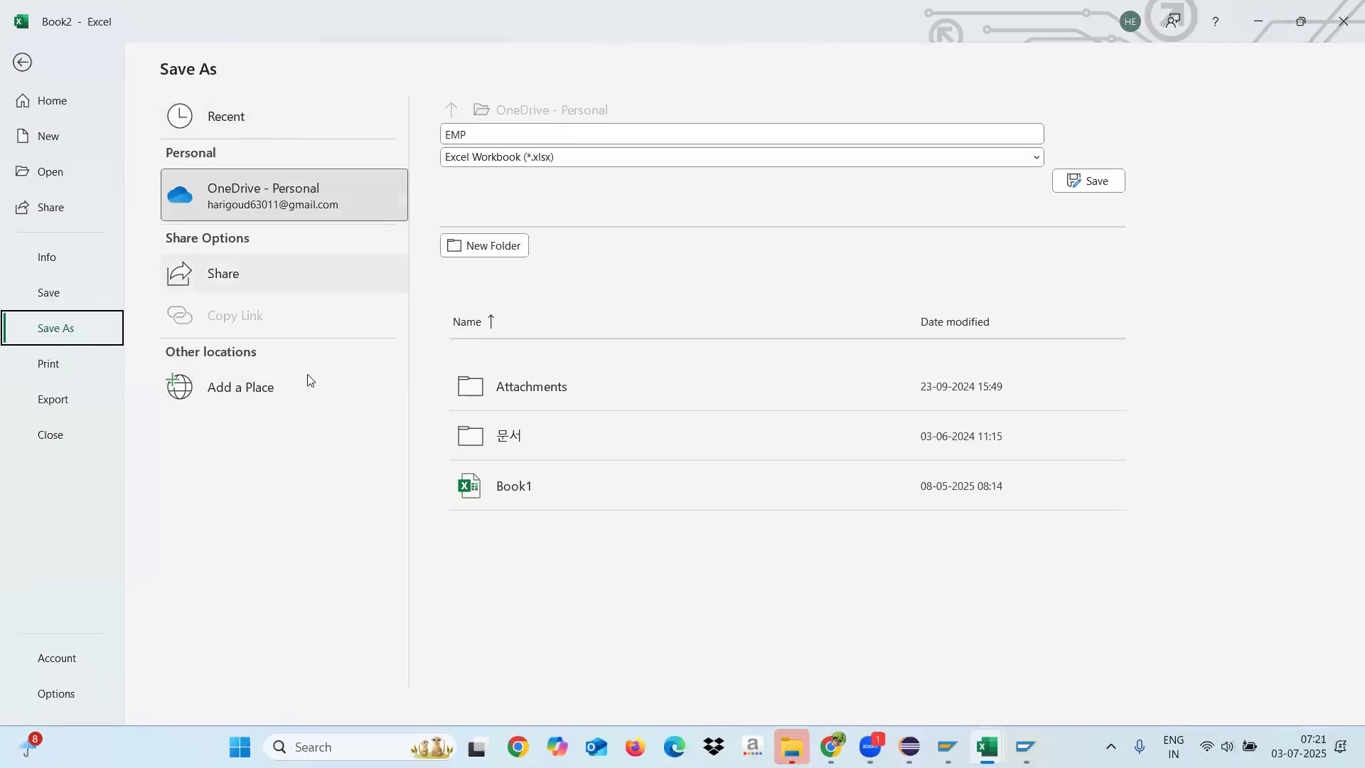
pyautogui.click(1094, 185)
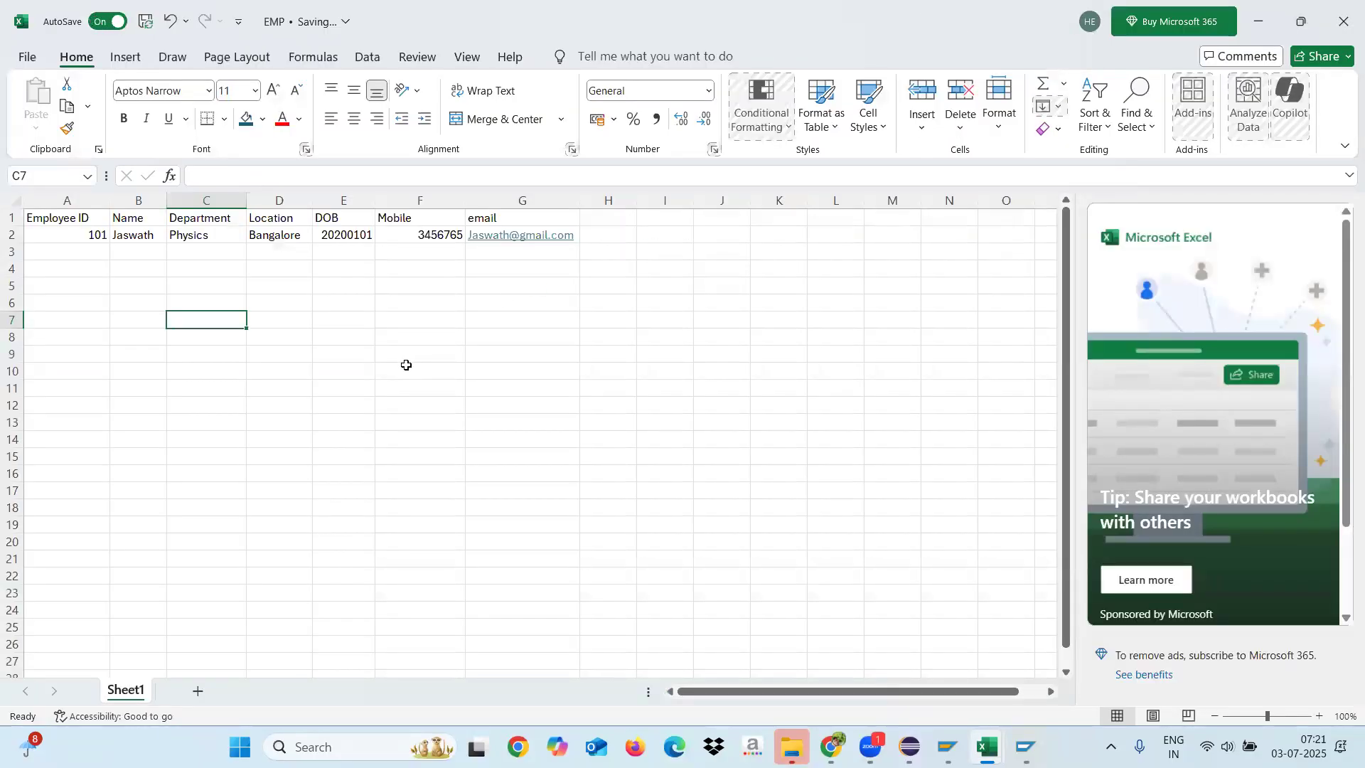
pyautogui.click(391, 150)
# Step: Switch to Eclipse and activate the characteristic ZEMP_ID
pyautogui.moveTo(948, 746)
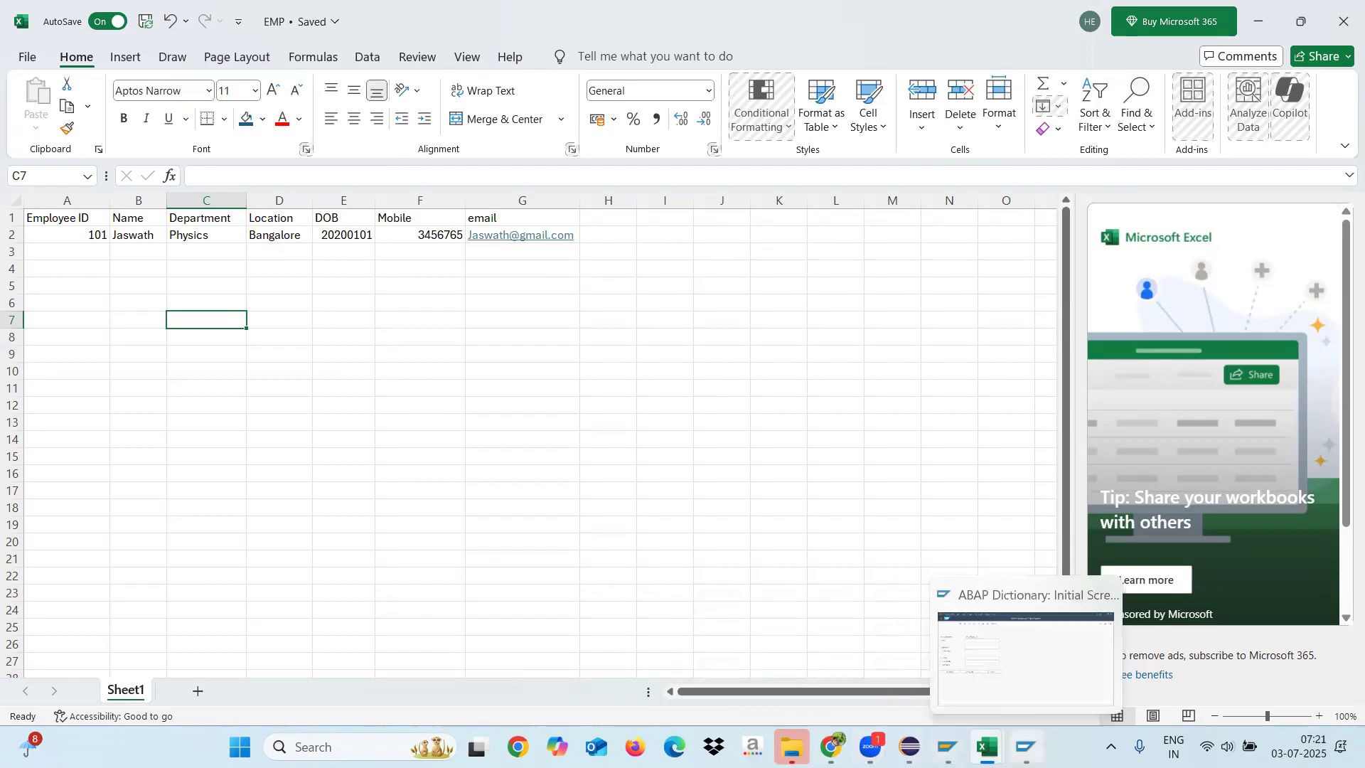
pyautogui.click(1026, 747)
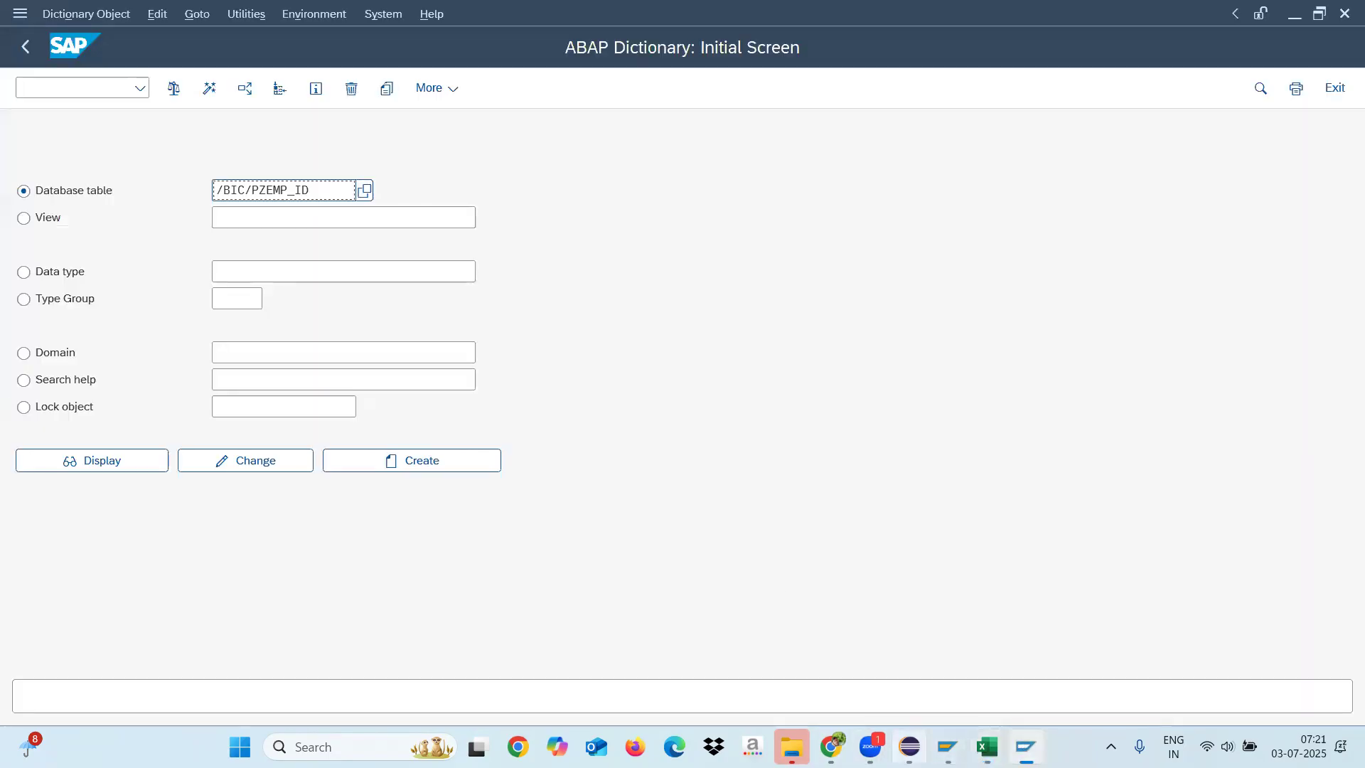
pyautogui.click(910, 747)
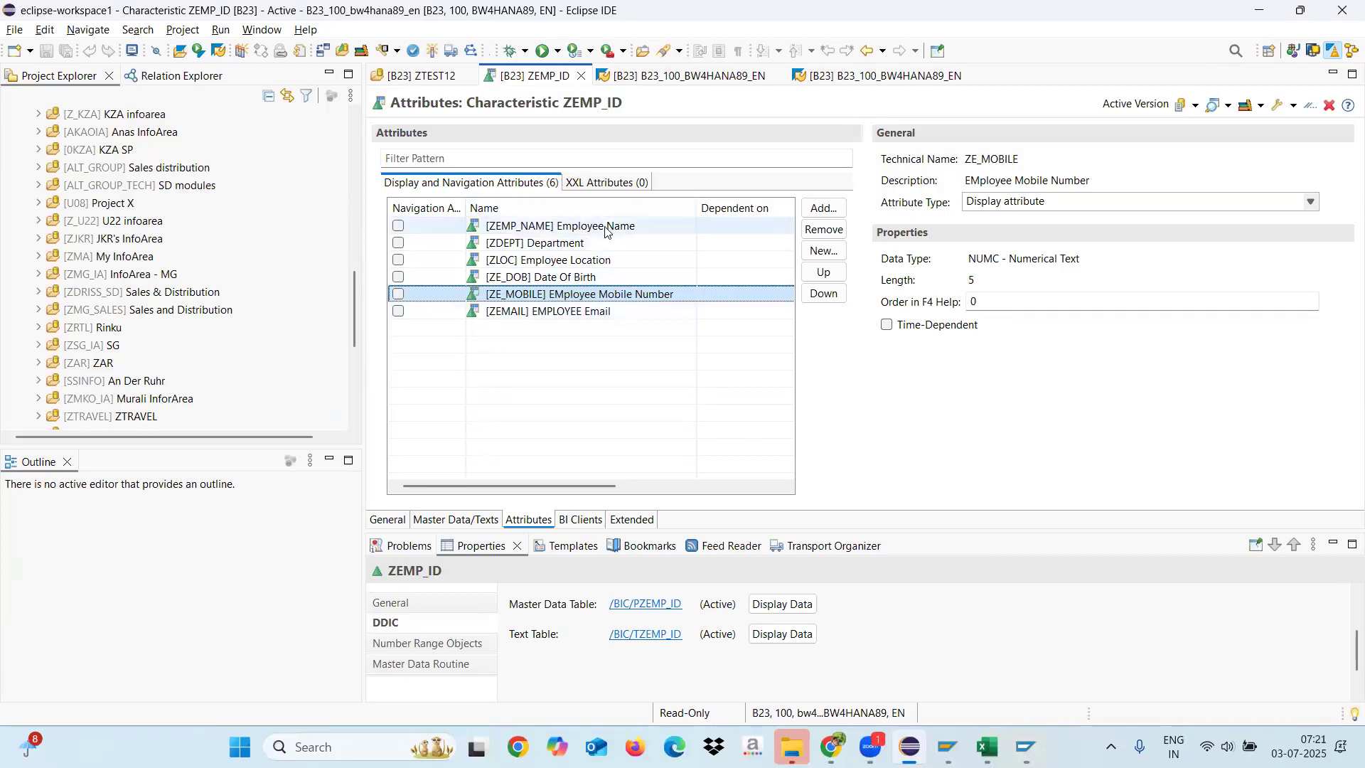
pyautogui.click(433, 51)
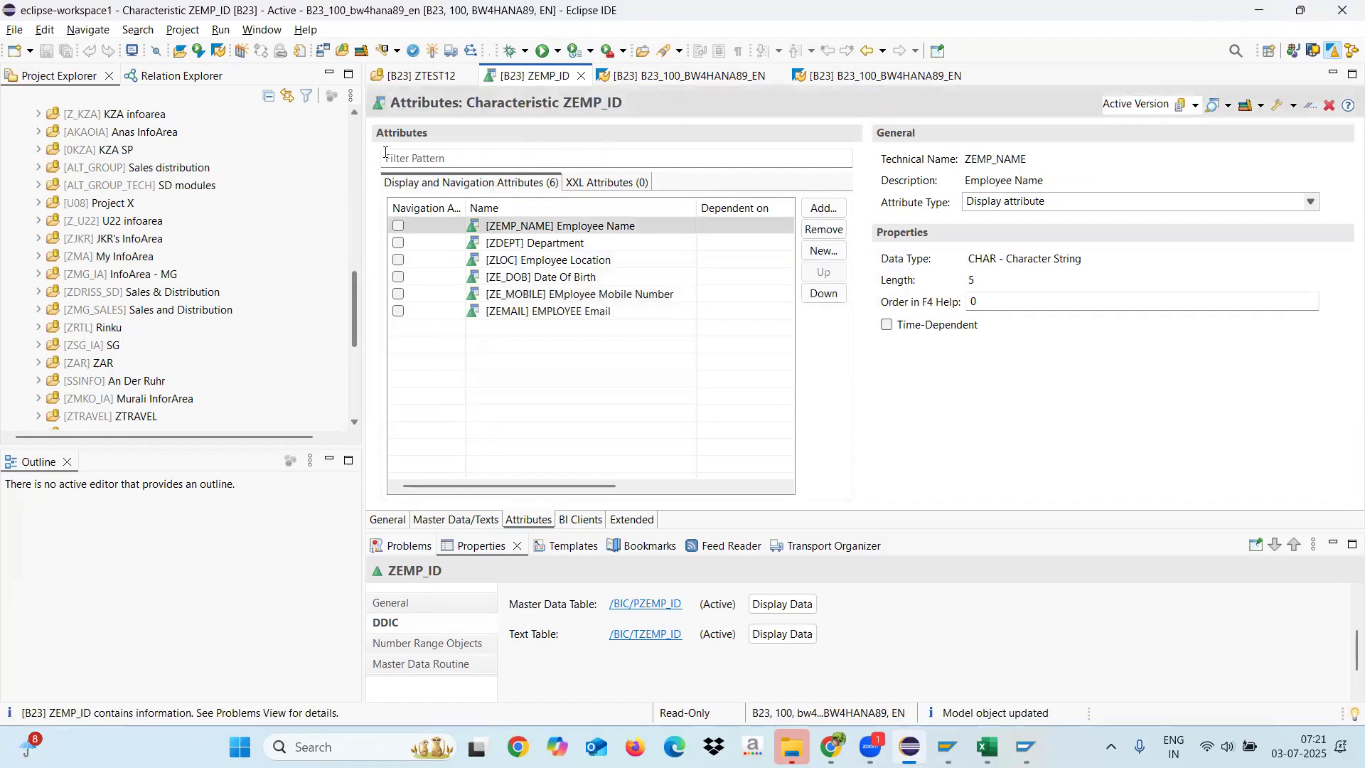
# Step: Locate the characteristic ZEMP_ID in the project tree by linking it with the editor, and explore its data flow
pyautogui.click(288, 98)
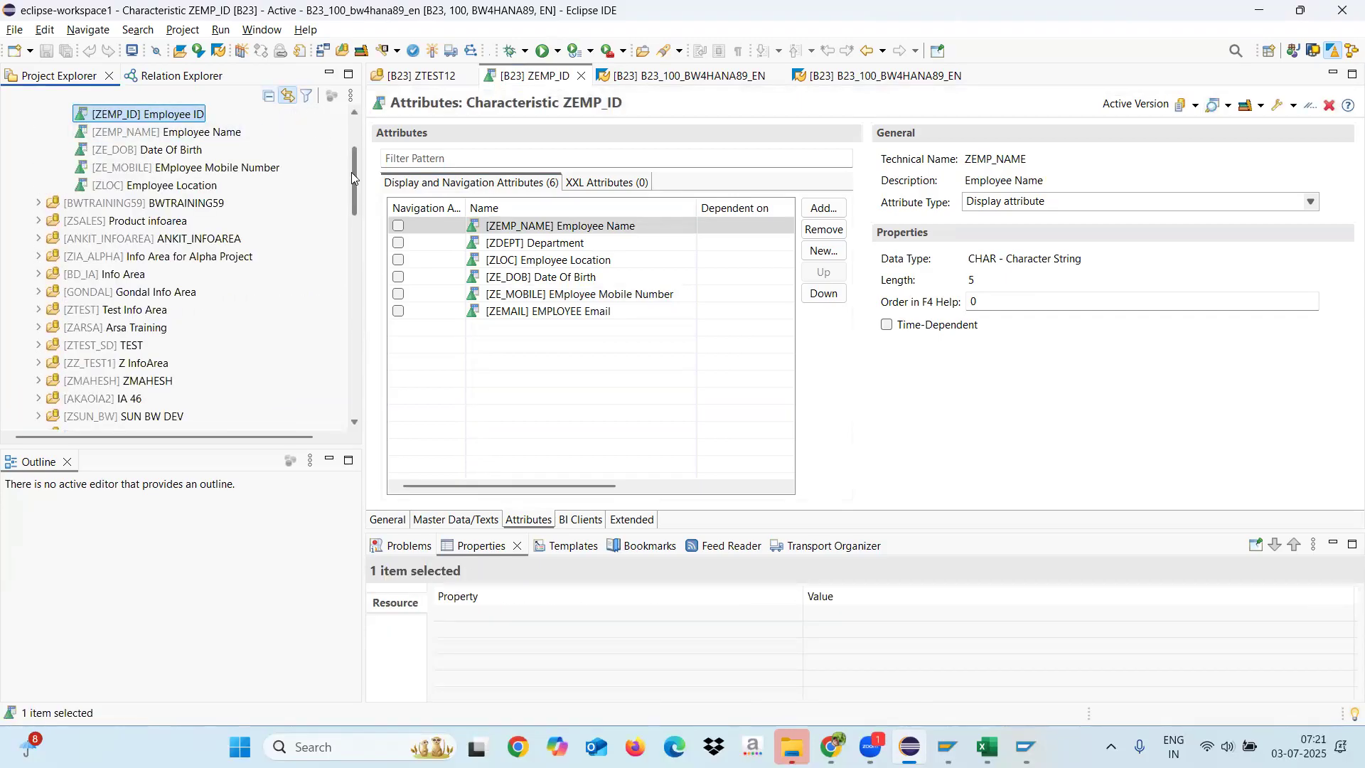
pyautogui.moveTo(356, 182); pyautogui.dragTo(354, 143)
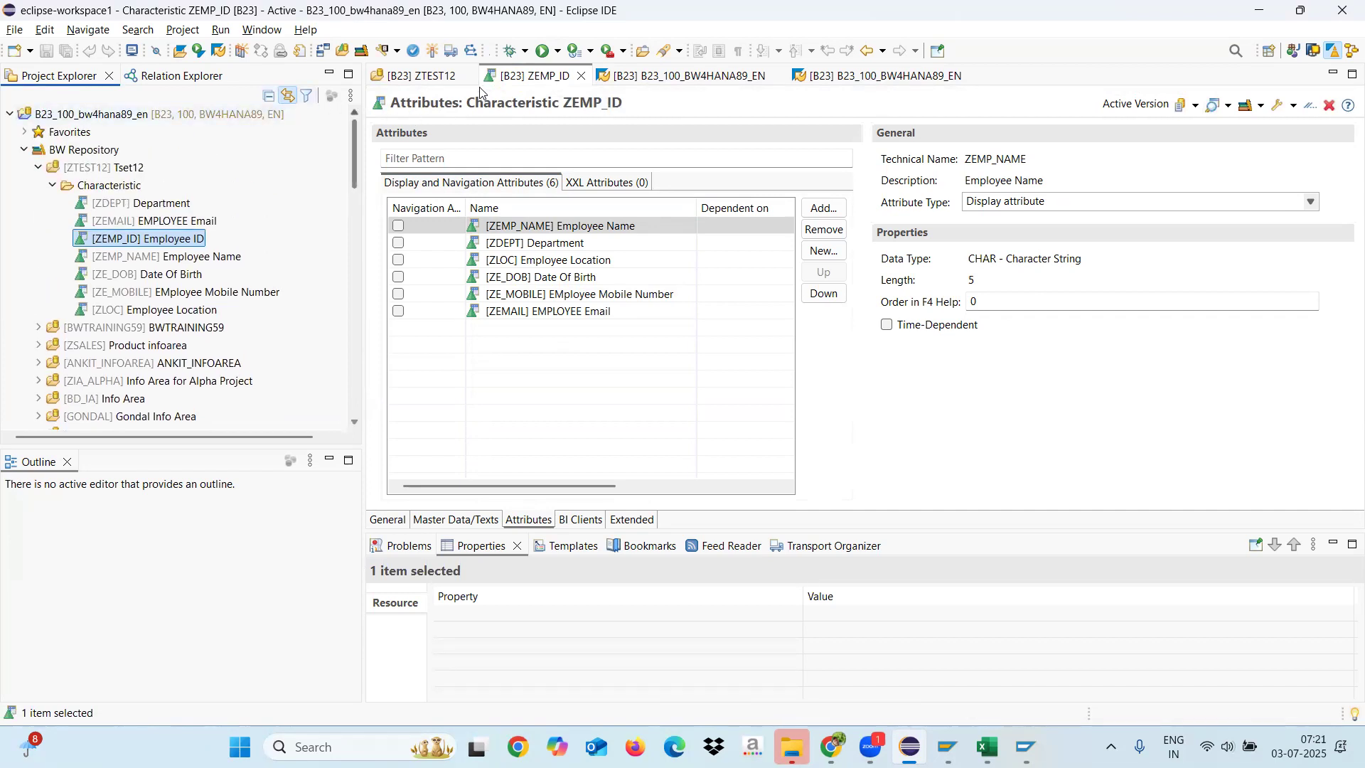
pyautogui.click(288, 97)
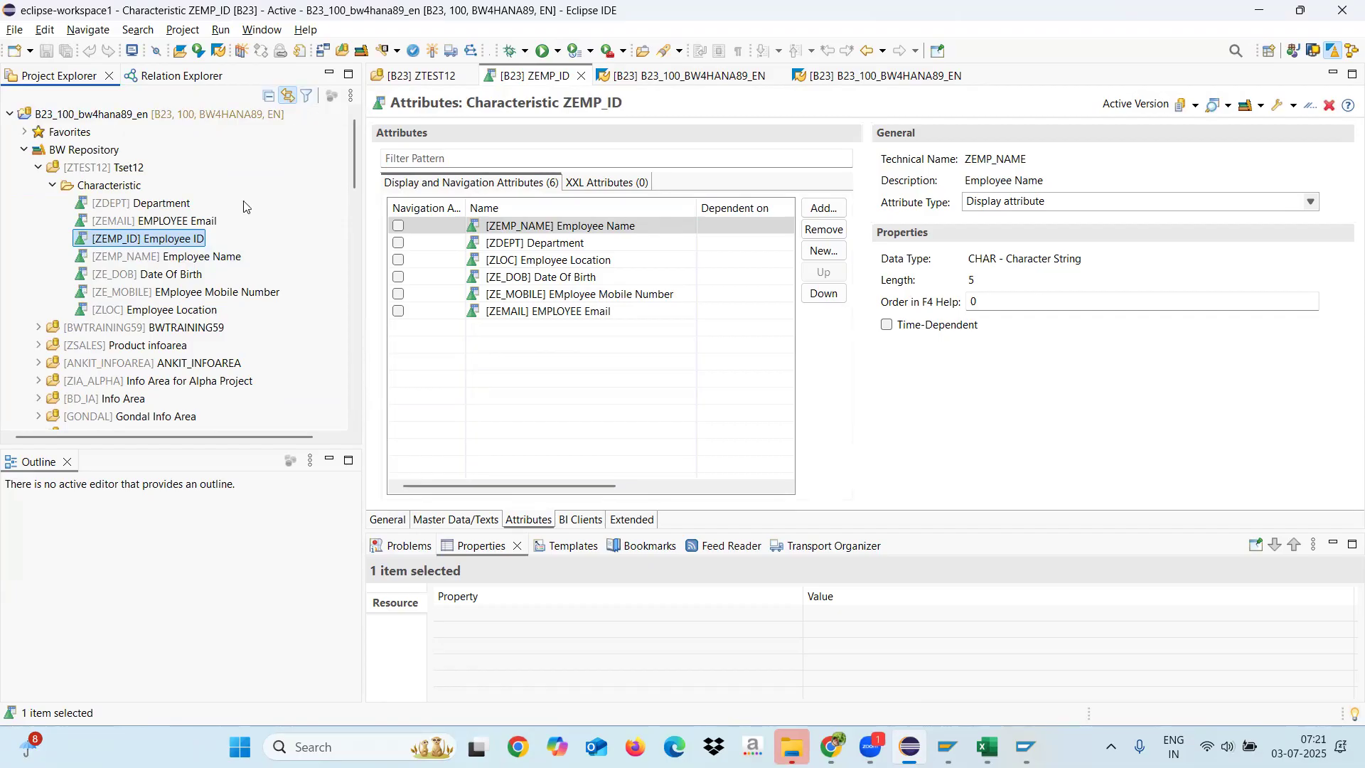
pyautogui.rightClick(131, 243)
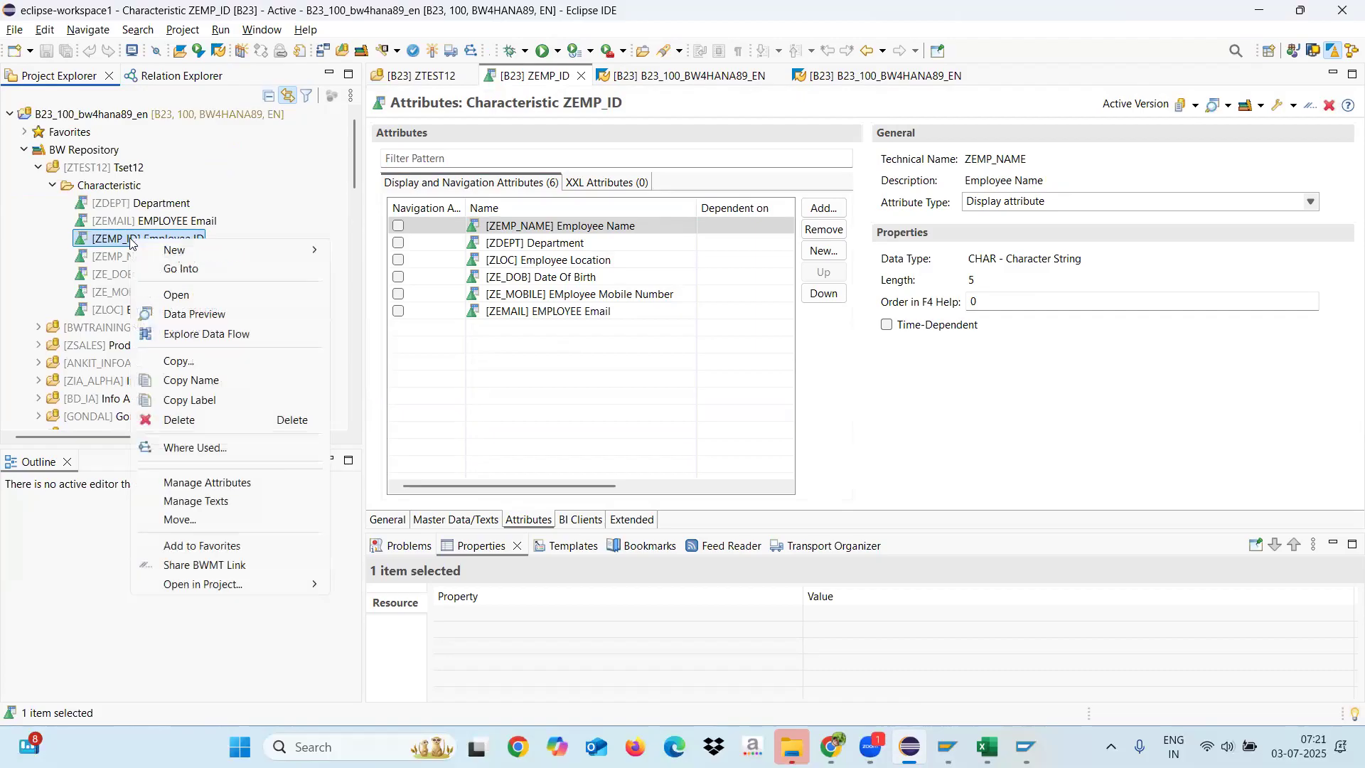
pyautogui.click(206, 334)
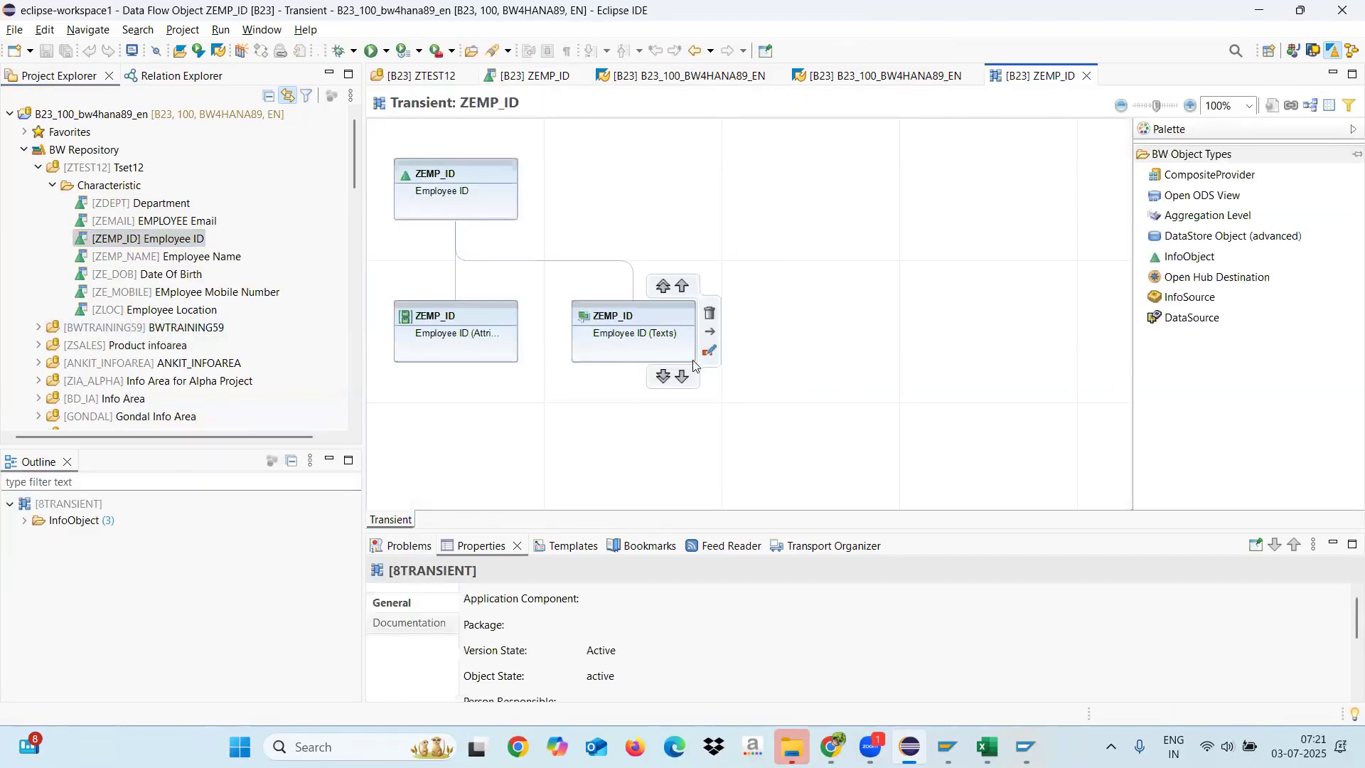
# Step: Add a DataSource node beneath the Employee ID (Attributes) node in the ZEMP_ID data flow
pyautogui.moveTo(474, 347)
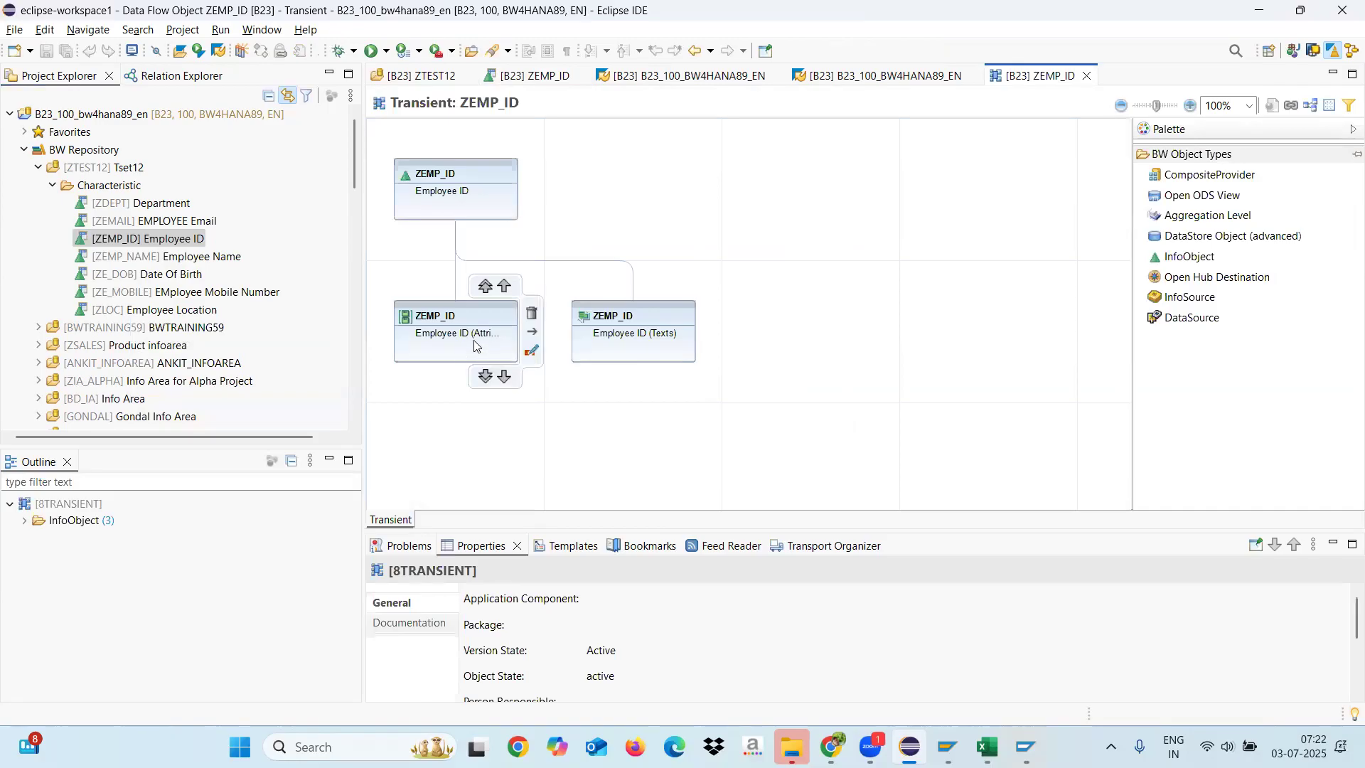
pyautogui.click(462, 185)
pyautogui.click(477, 334)
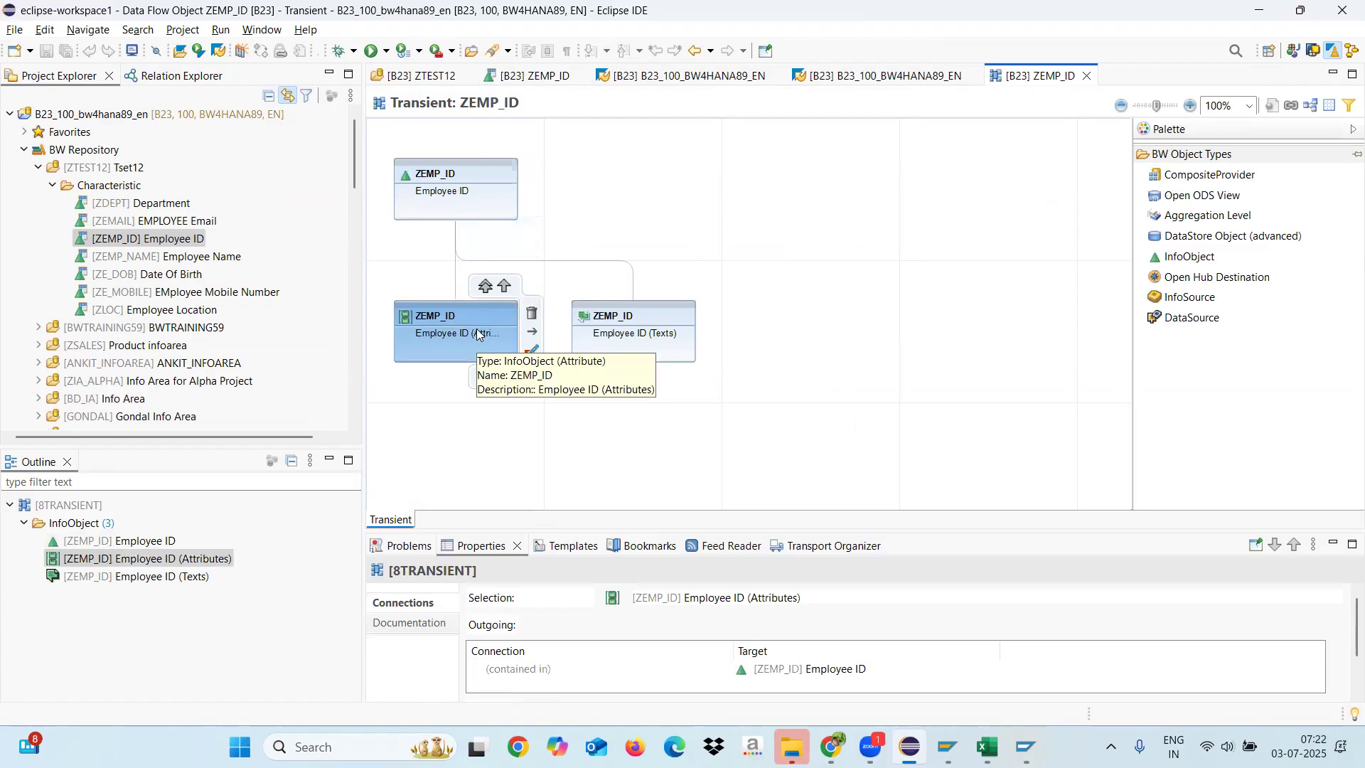
pyautogui.click(1192, 318)
pyautogui.click(456, 465)
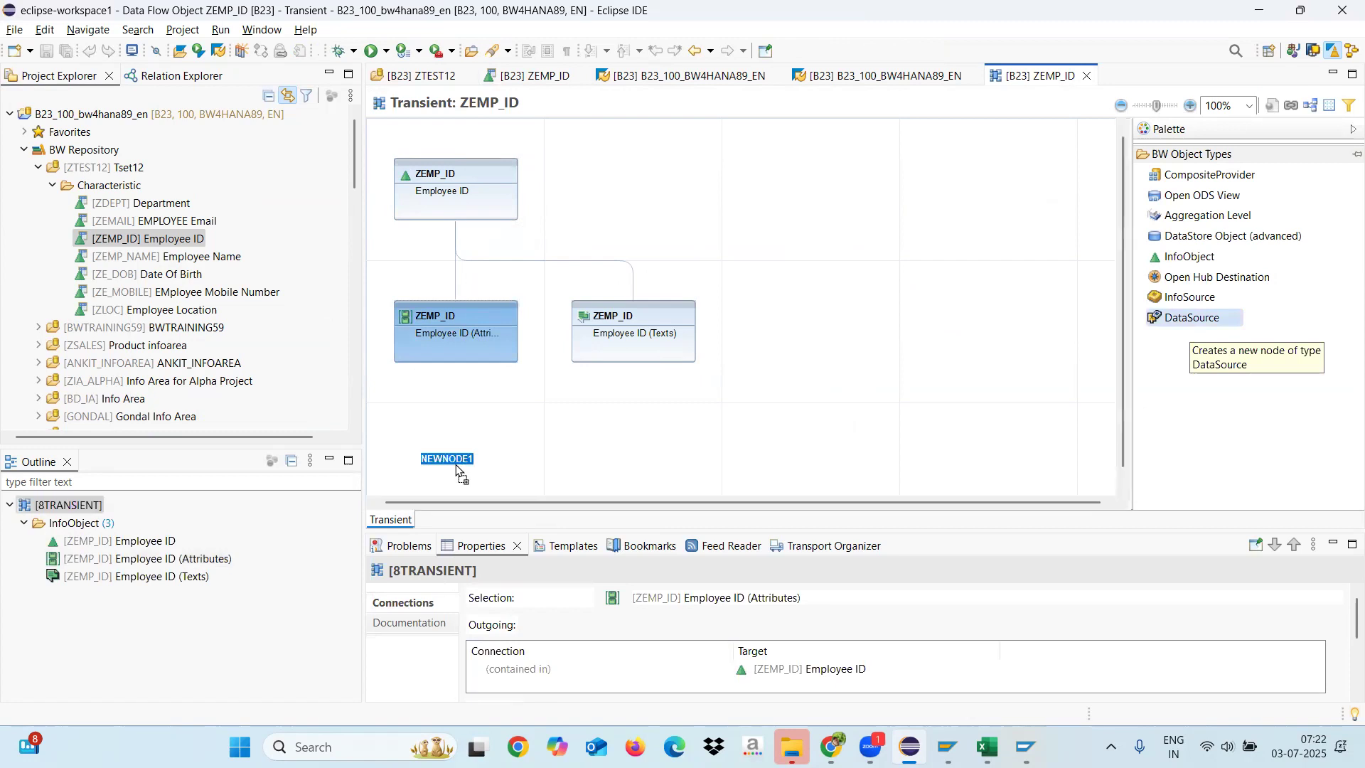
pyautogui.click(464, 443)
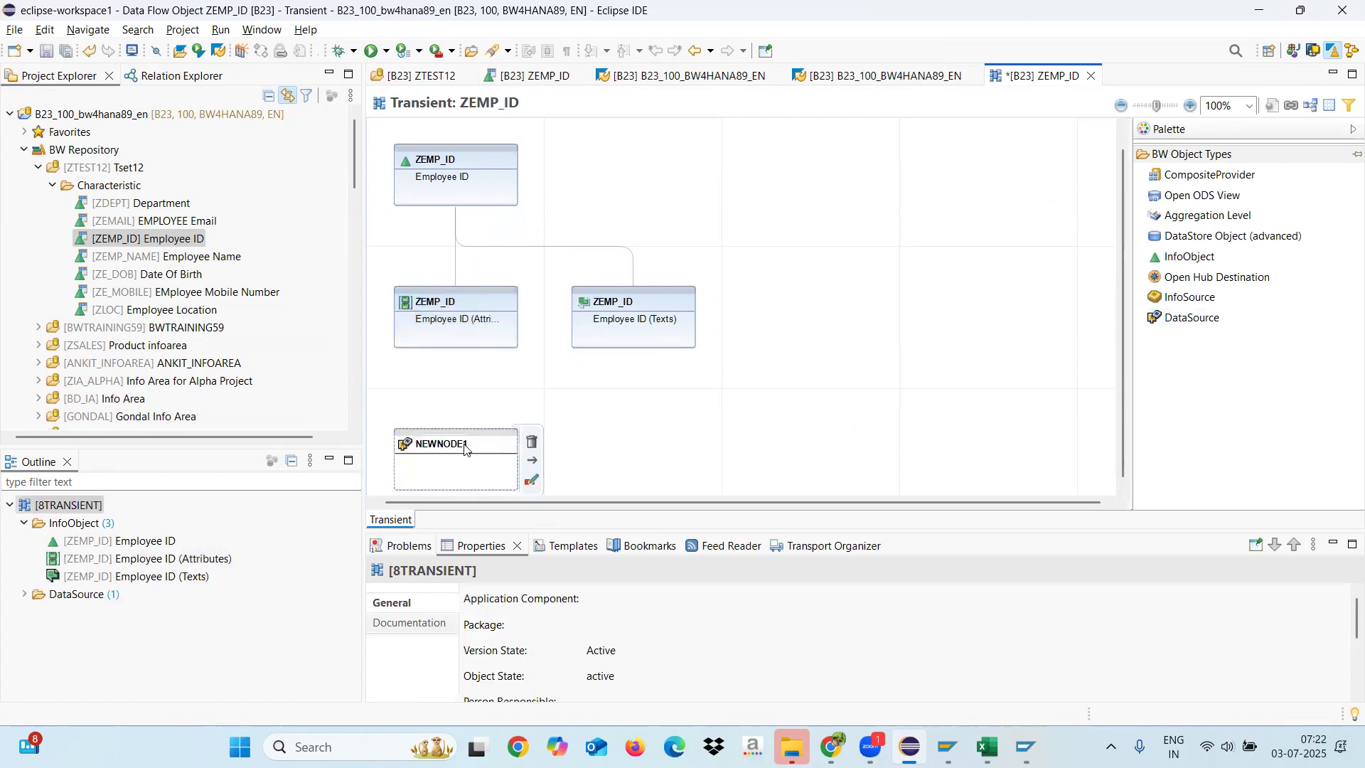
pyautogui.rightClick(463, 444)
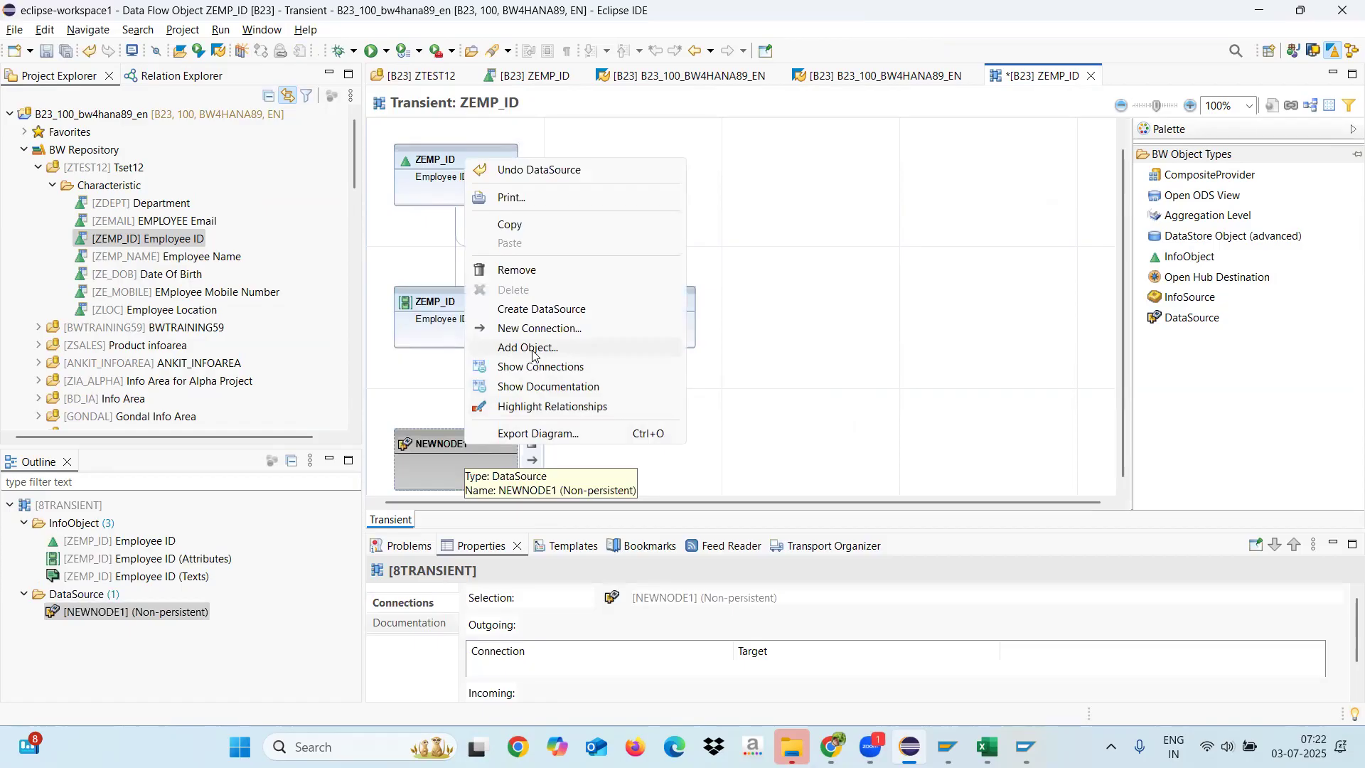
pyautogui.click(535, 312)
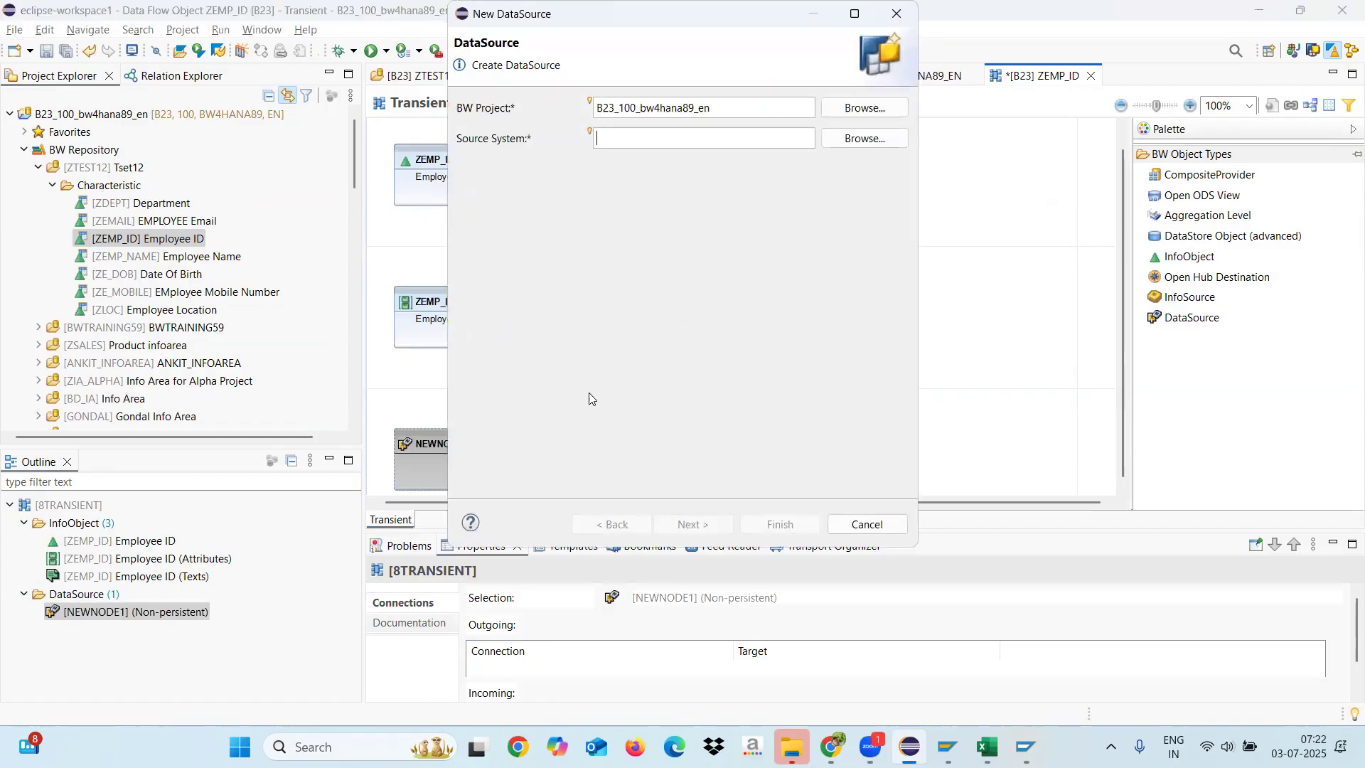
pyautogui.click(864, 139)
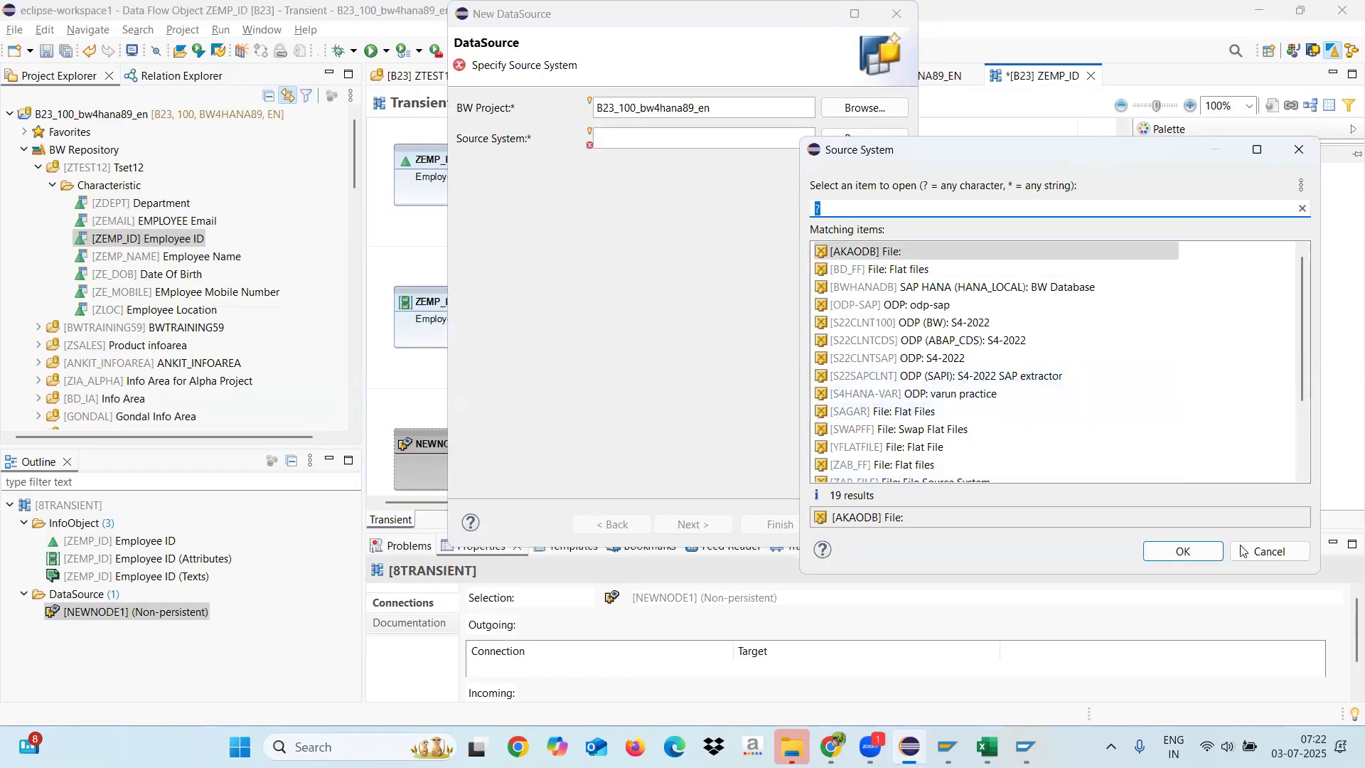
pyautogui.click(1267, 551)
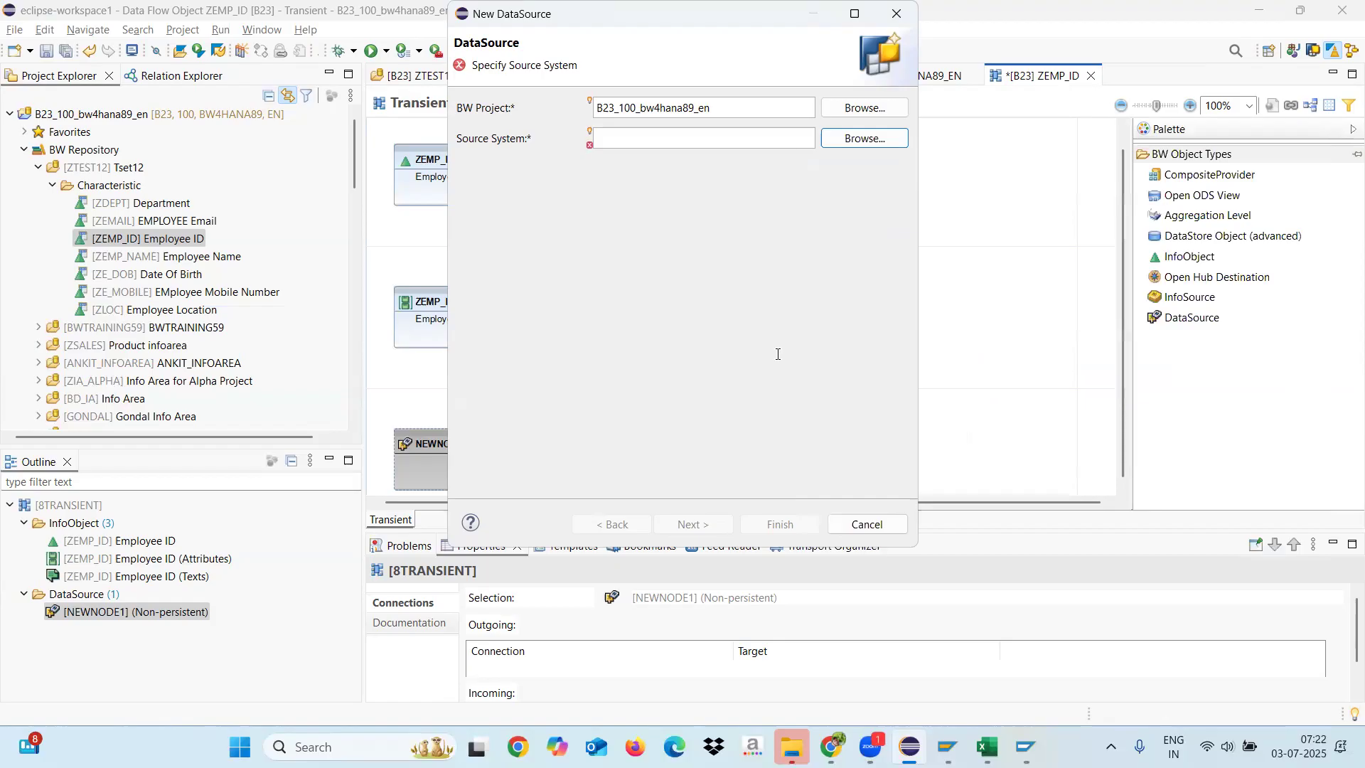
pyautogui.click(878, 525)
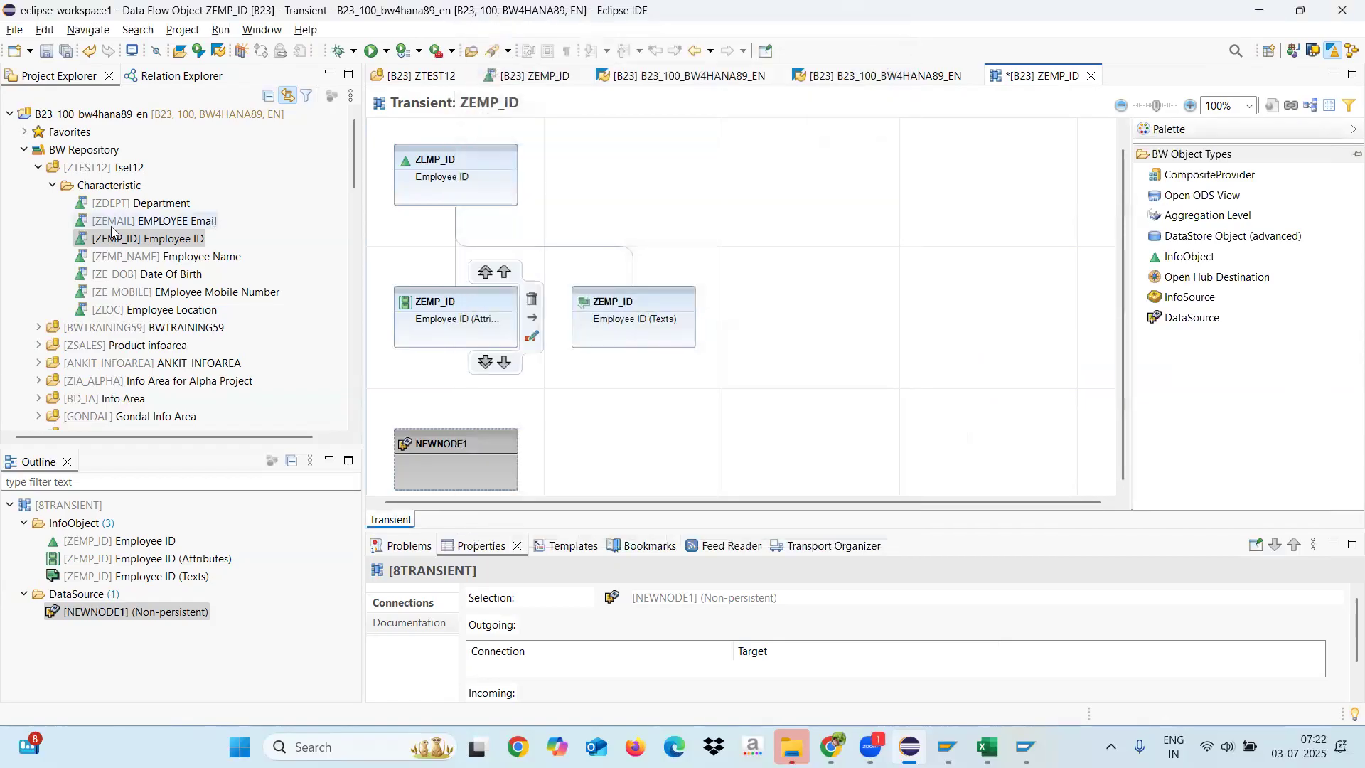
# Step: Collapse the BW Repository and expand the File source system AKAODB under Data Sources in the project tree
pyautogui.click(39, 169)
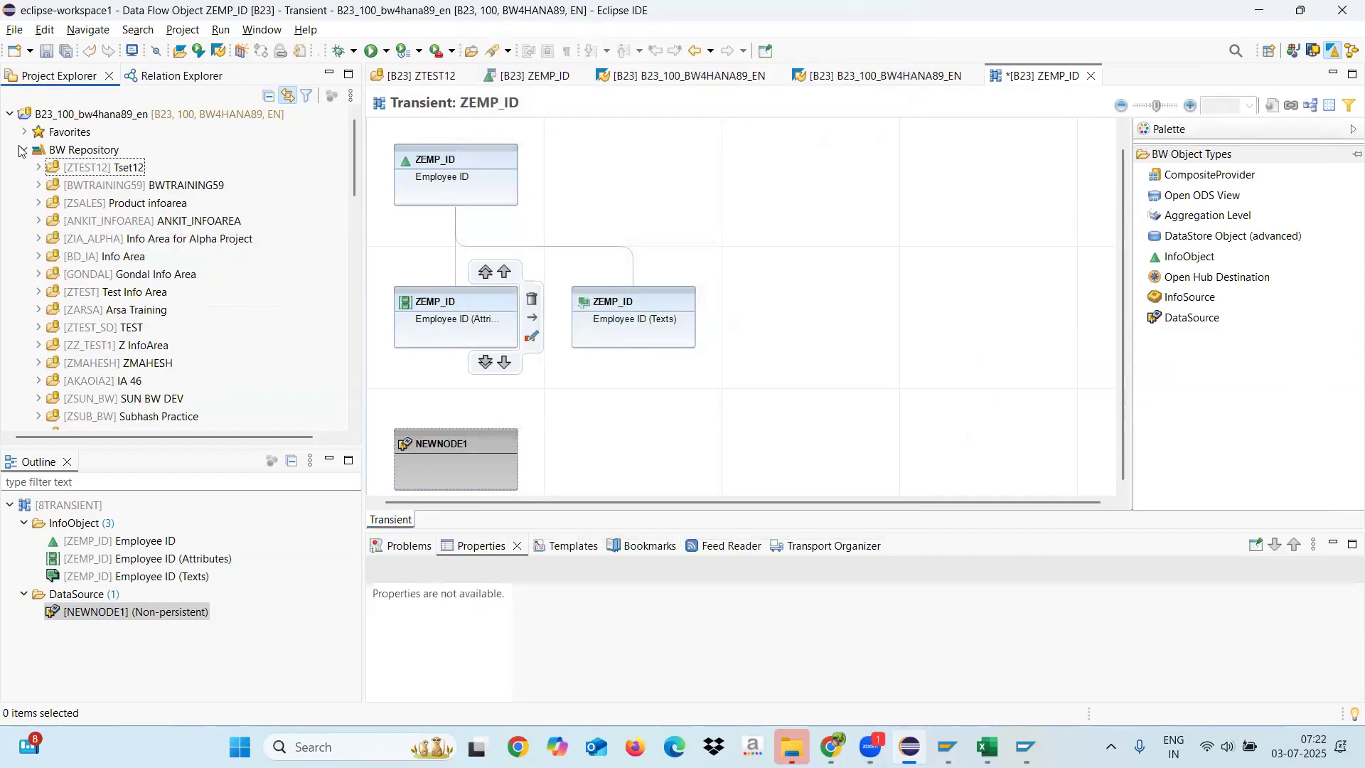
pyautogui.click(24, 151)
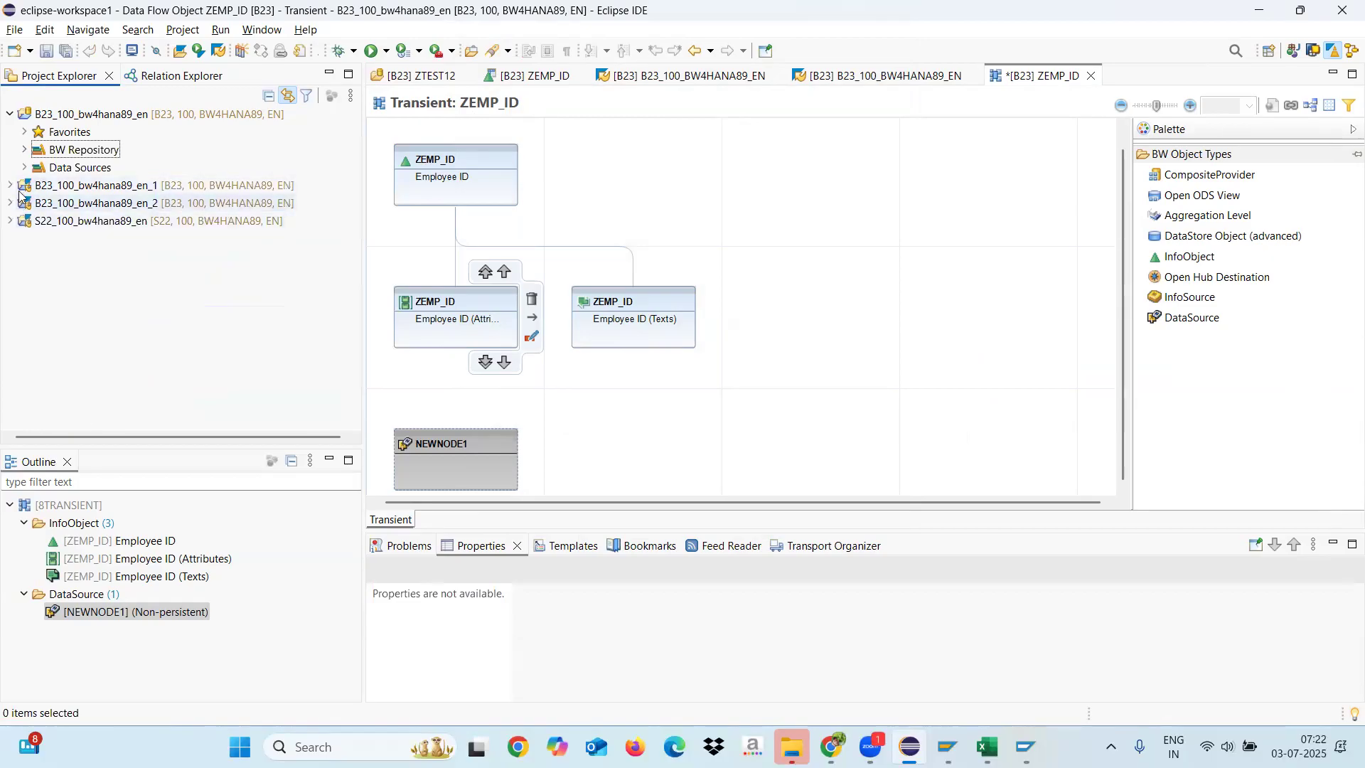
pyautogui.click(25, 168)
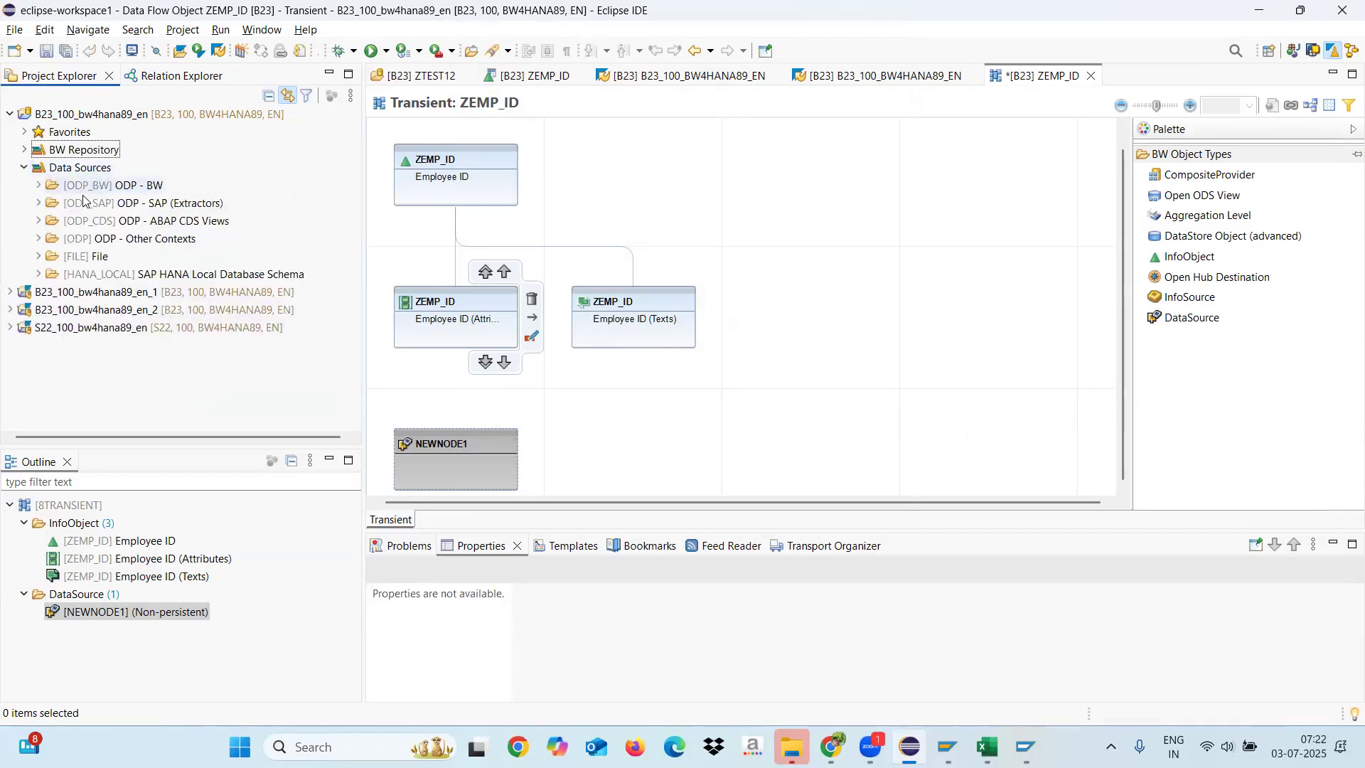
pyautogui.click(39, 256)
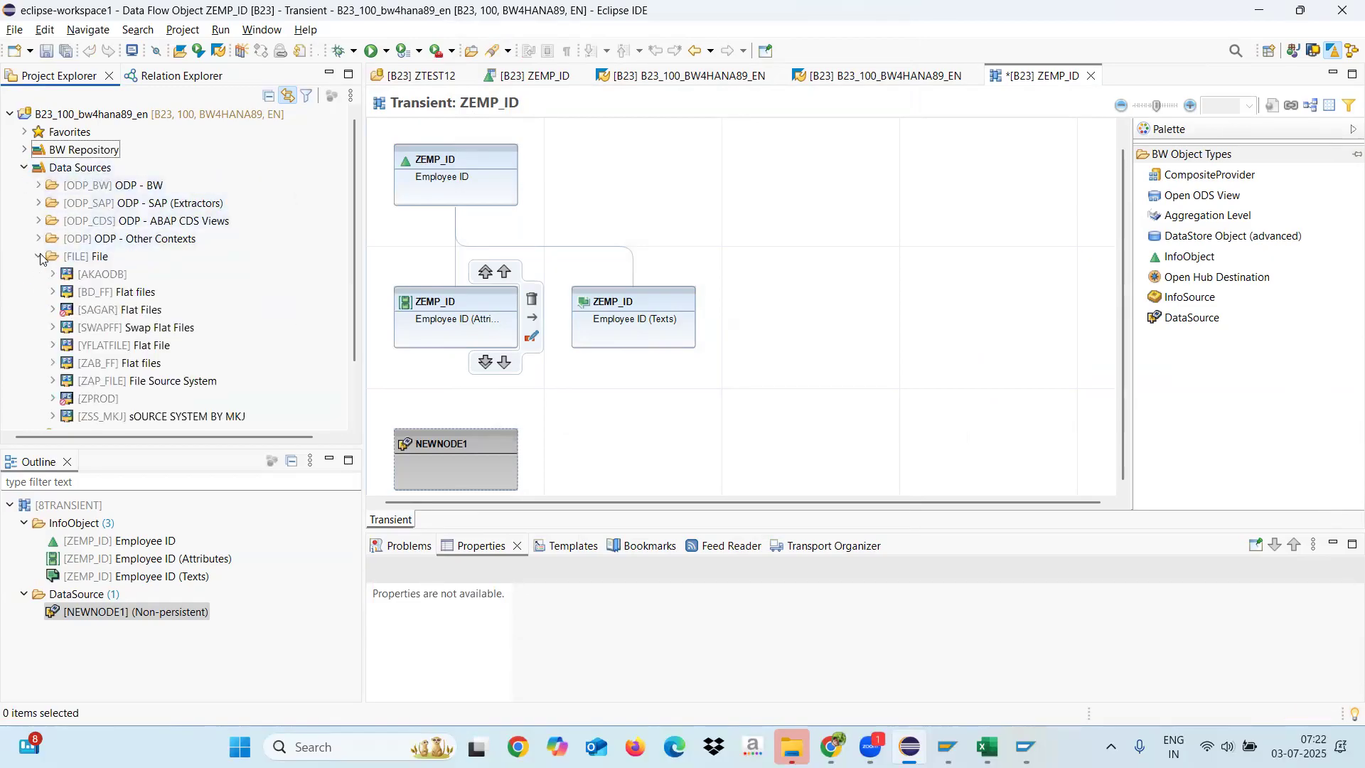
pyautogui.click(55, 275)
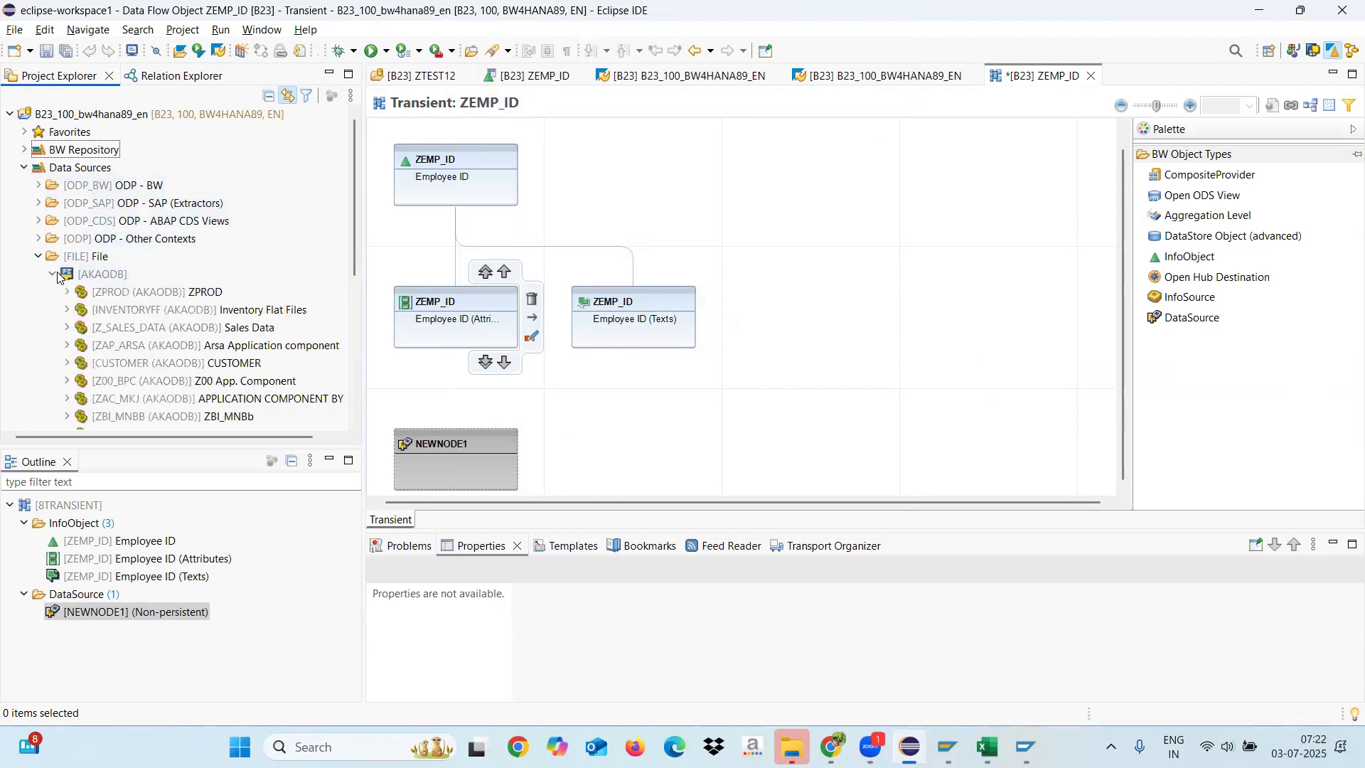
# Step: Start a new DataSource in source system AKAODB of project B23_100_bw4hana89_en, with None as template
pyautogui.rightClick(116, 278)
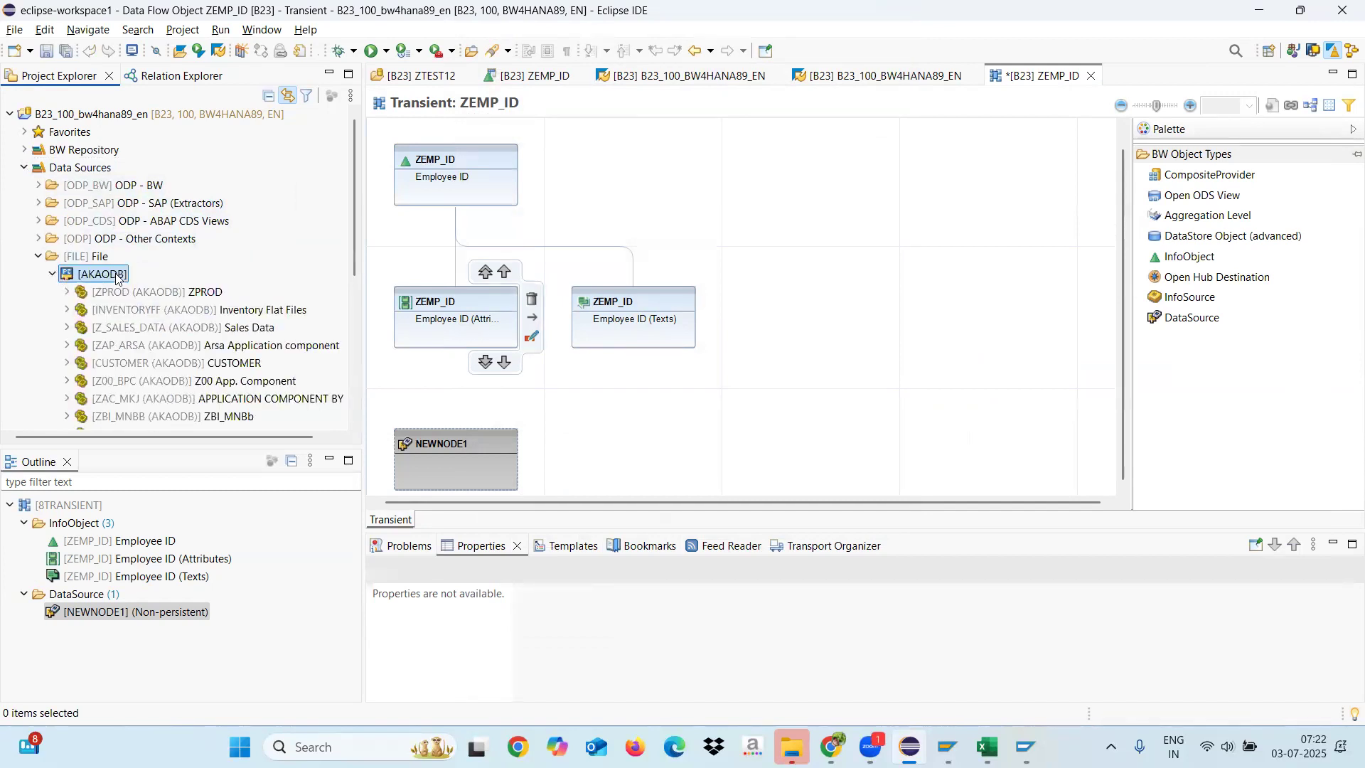
pyautogui.moveTo(246, 289)
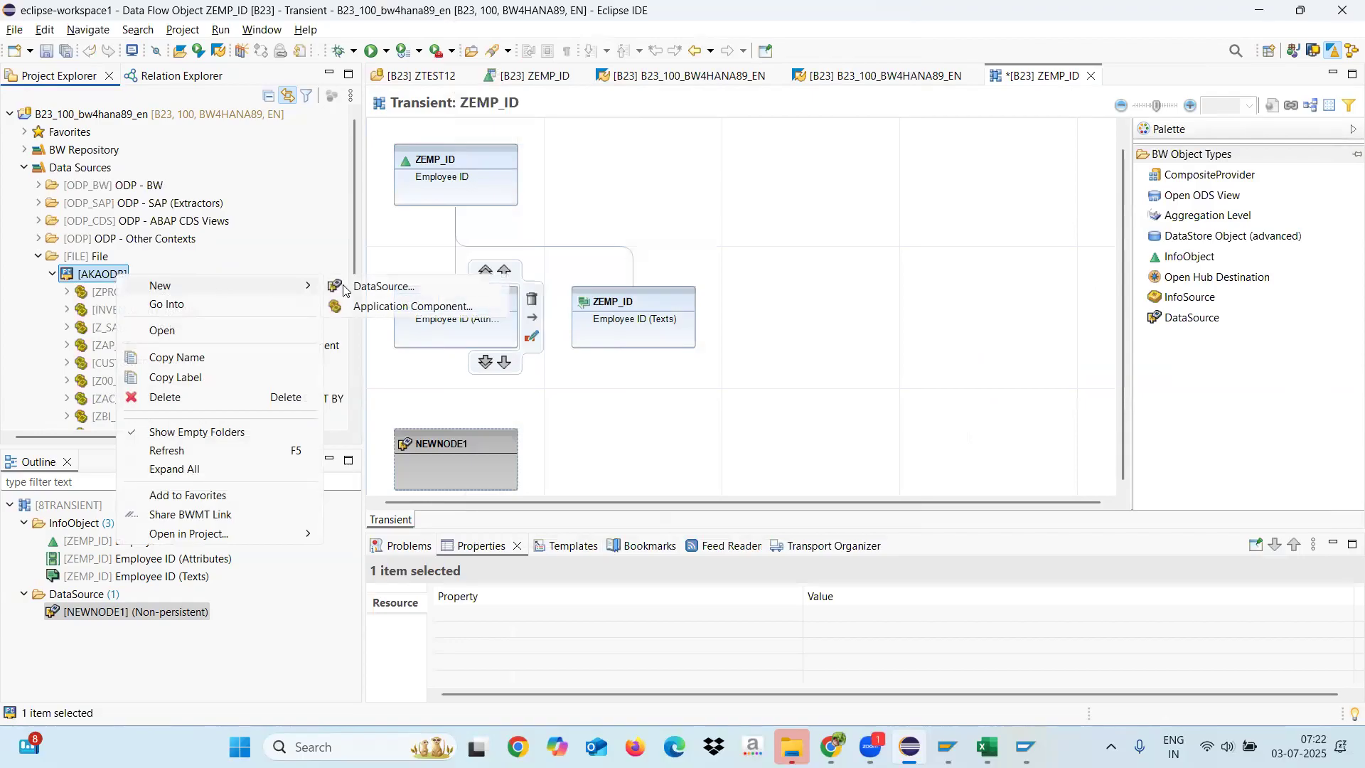
pyautogui.click(381, 287)
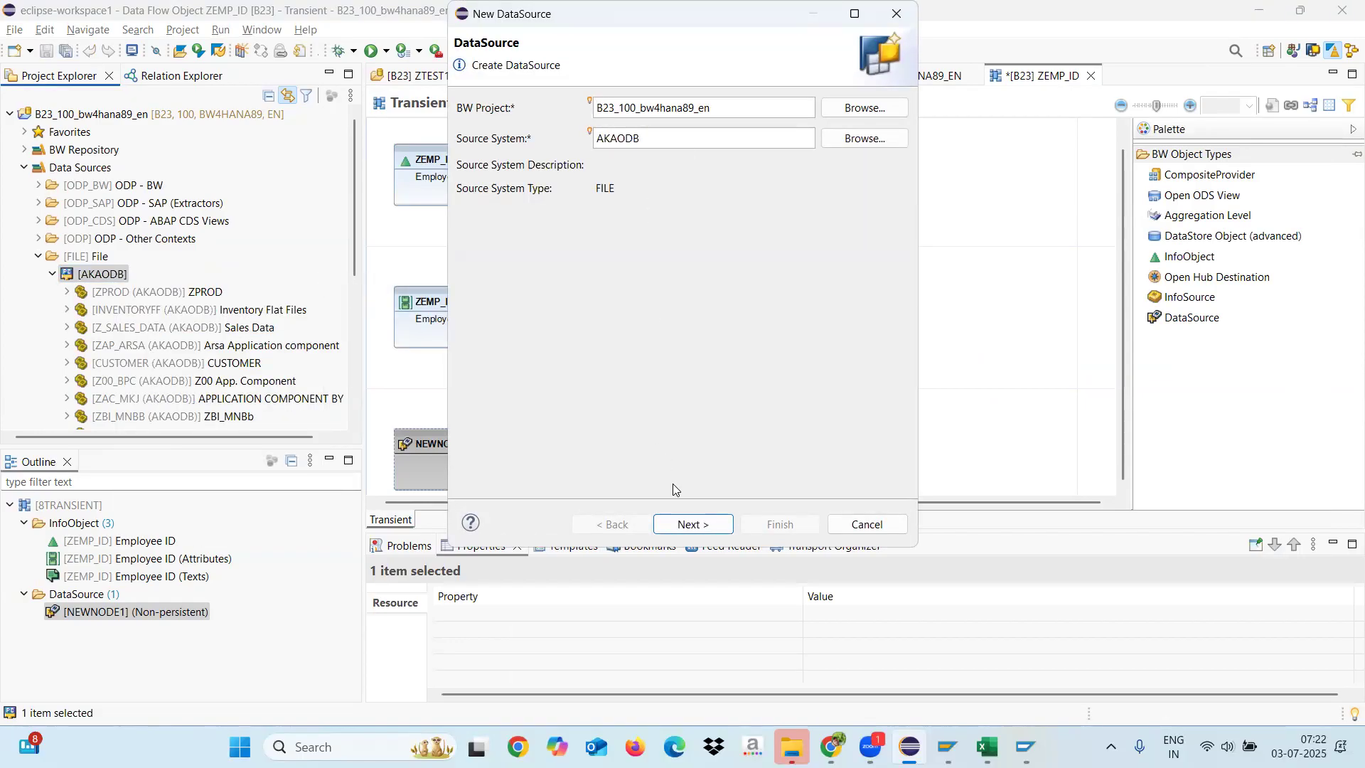
pyautogui.click(682, 524)
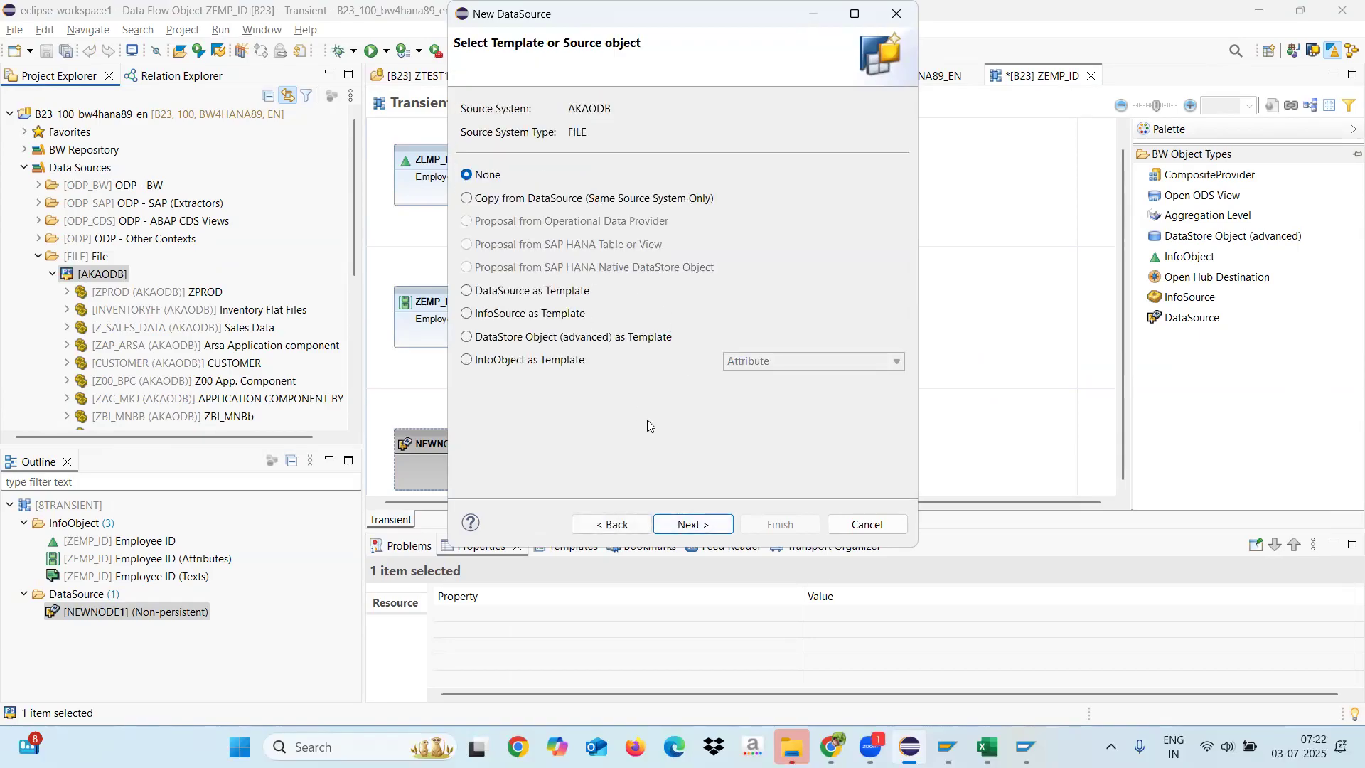
pyautogui.click(685, 525)
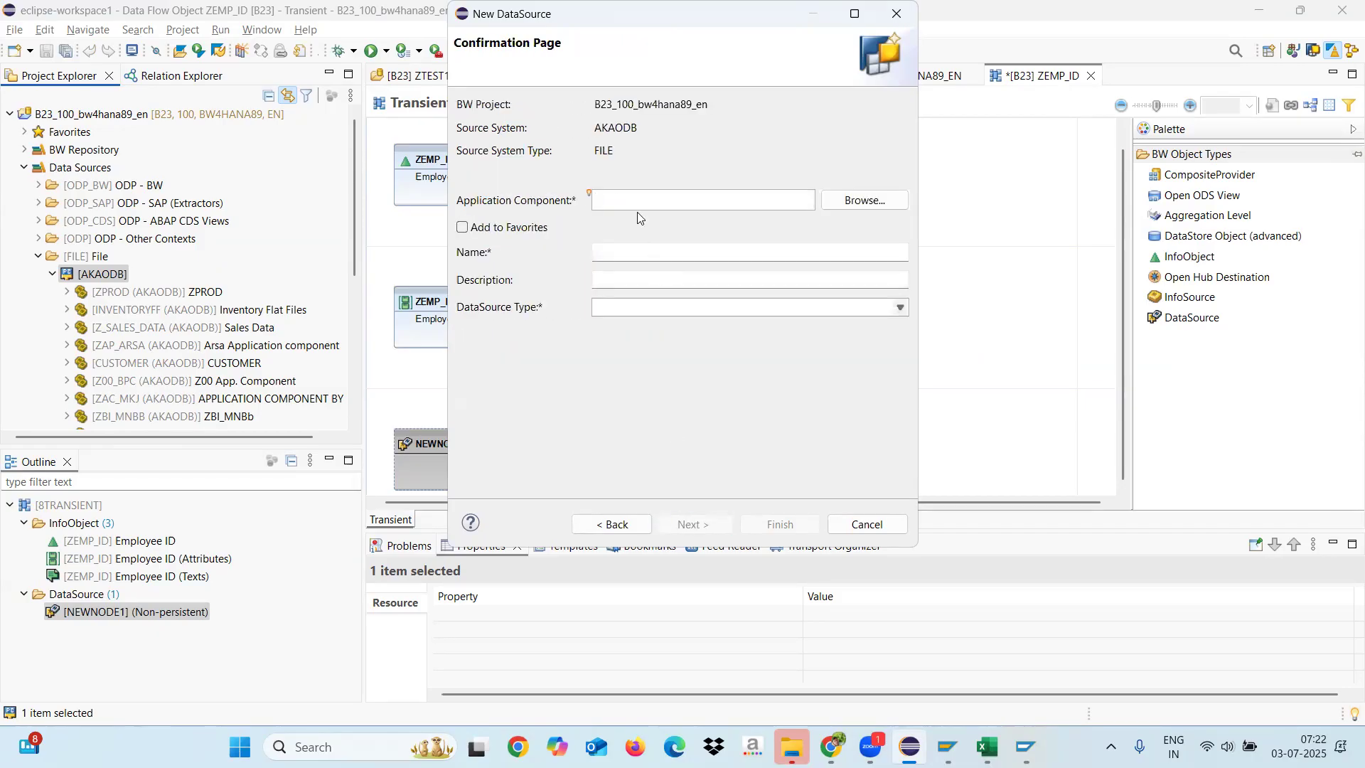
# Step: Assign the application component CUSTOMER to the new DataSource after searching the components for HR
pyautogui.click(831, 201)
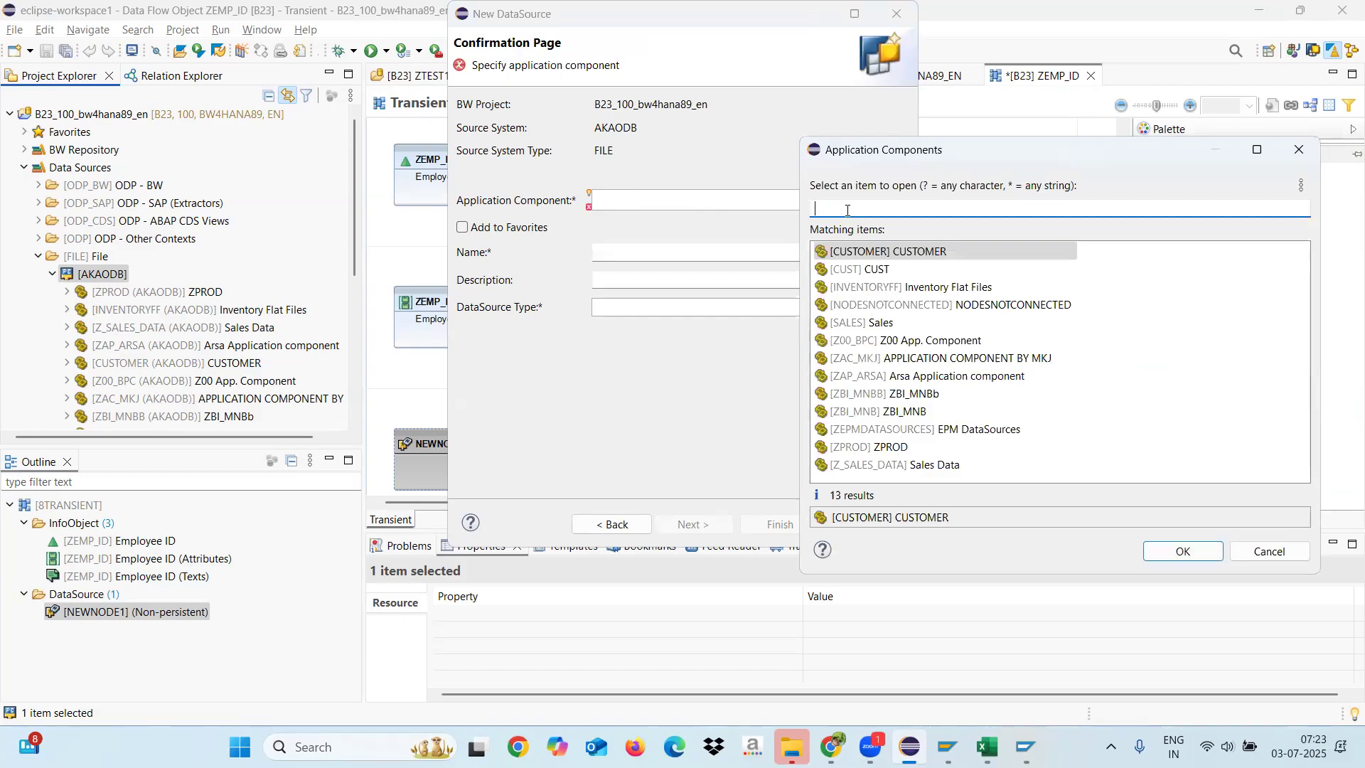
pyautogui.write('HR')
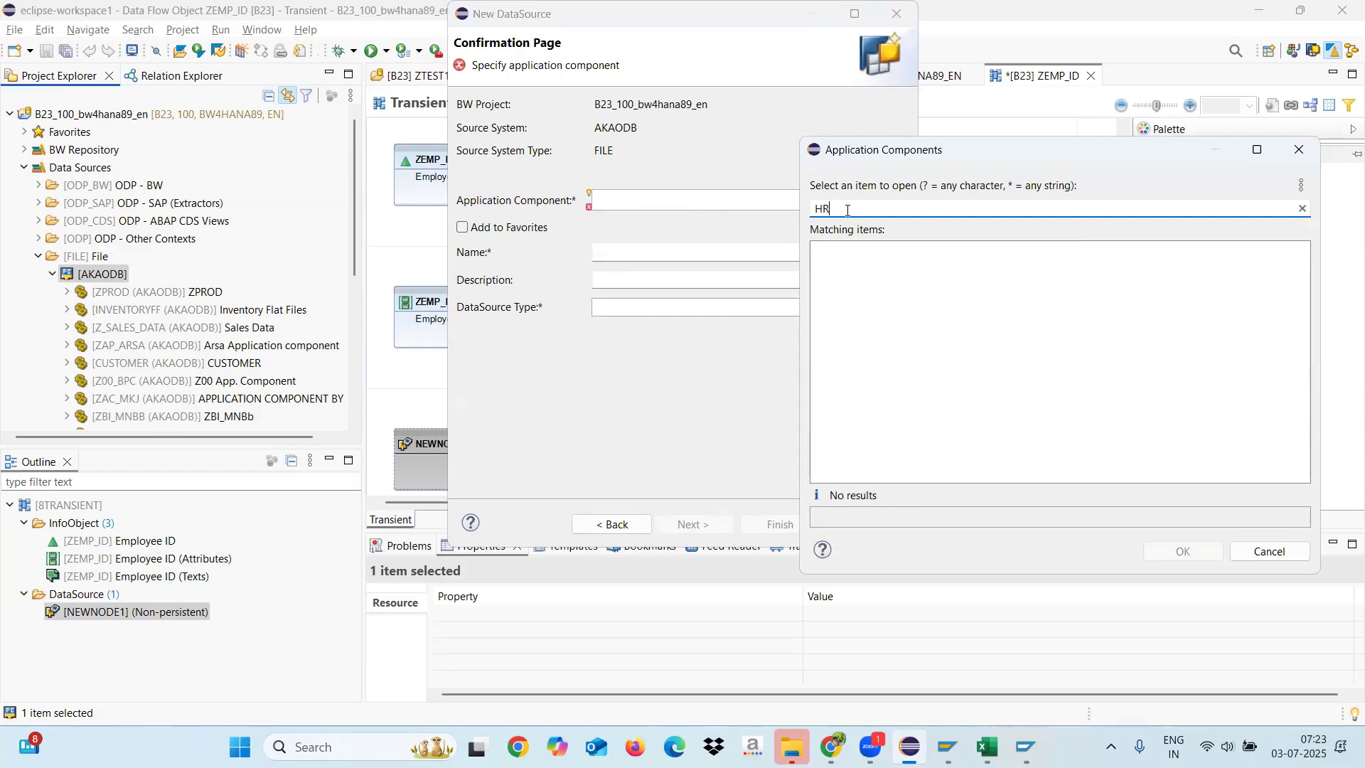
pyautogui.press('BackSpace')
pyautogui.press('BackSpace')
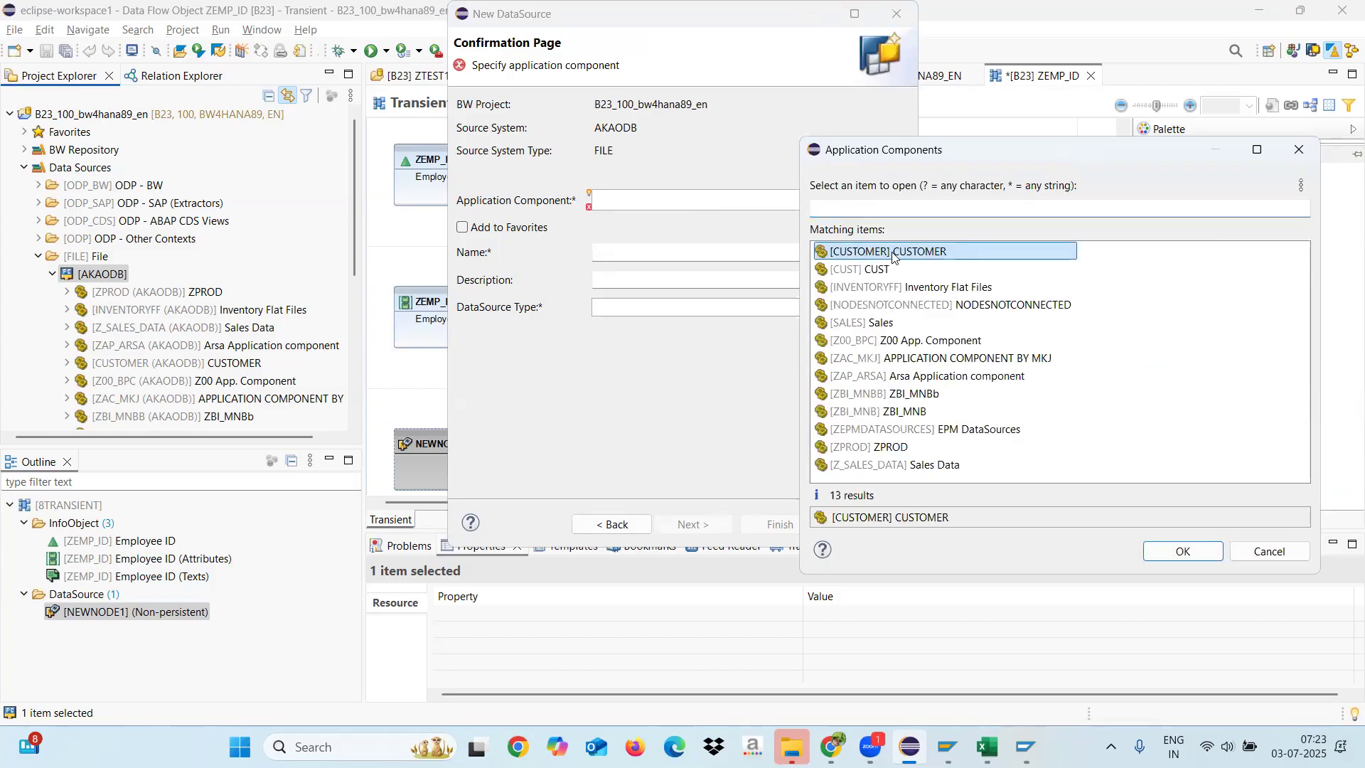
pyautogui.doubleClick(893, 254)
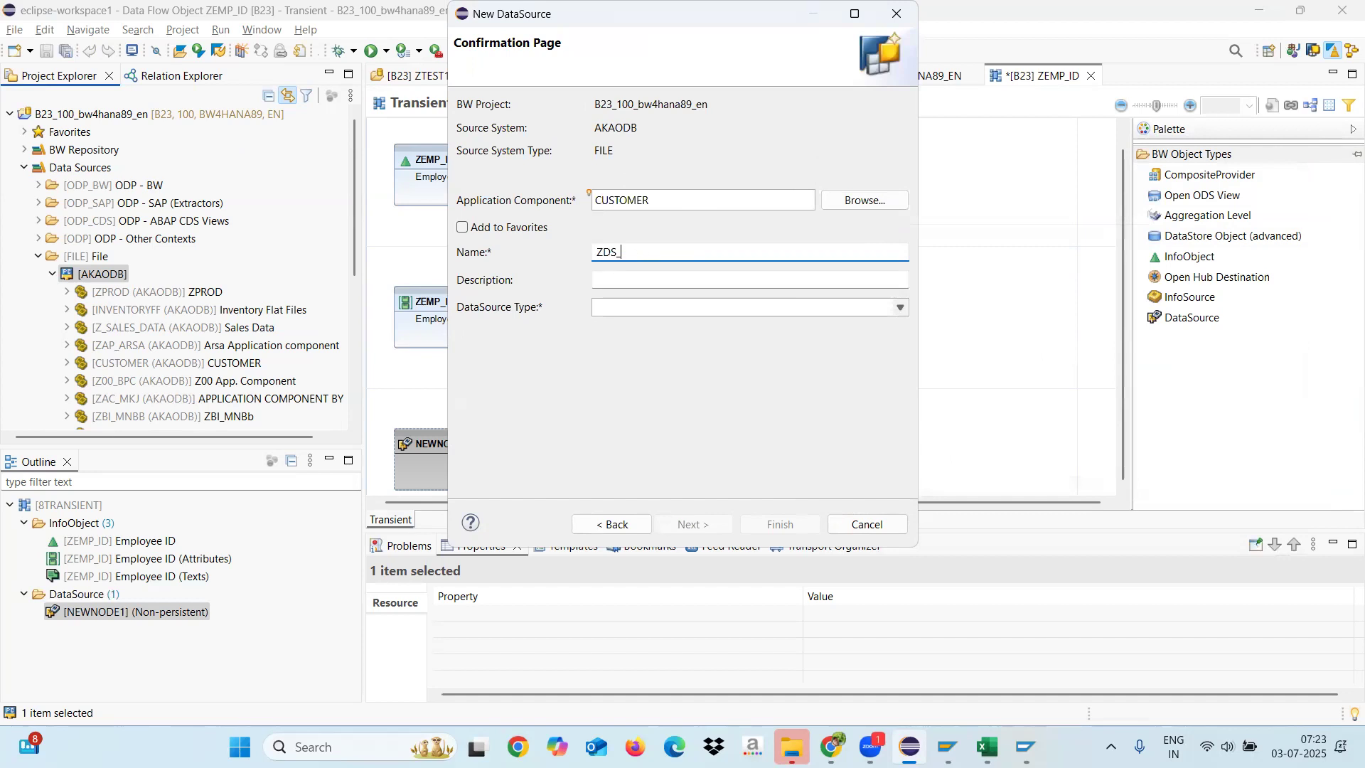
# Step: Create the DataSource as ZDS_EMP with description Employee Datasource and type Master Data Attributes
pyautogui.click(620, 279)
pyautogui.write('Employee Datasource')
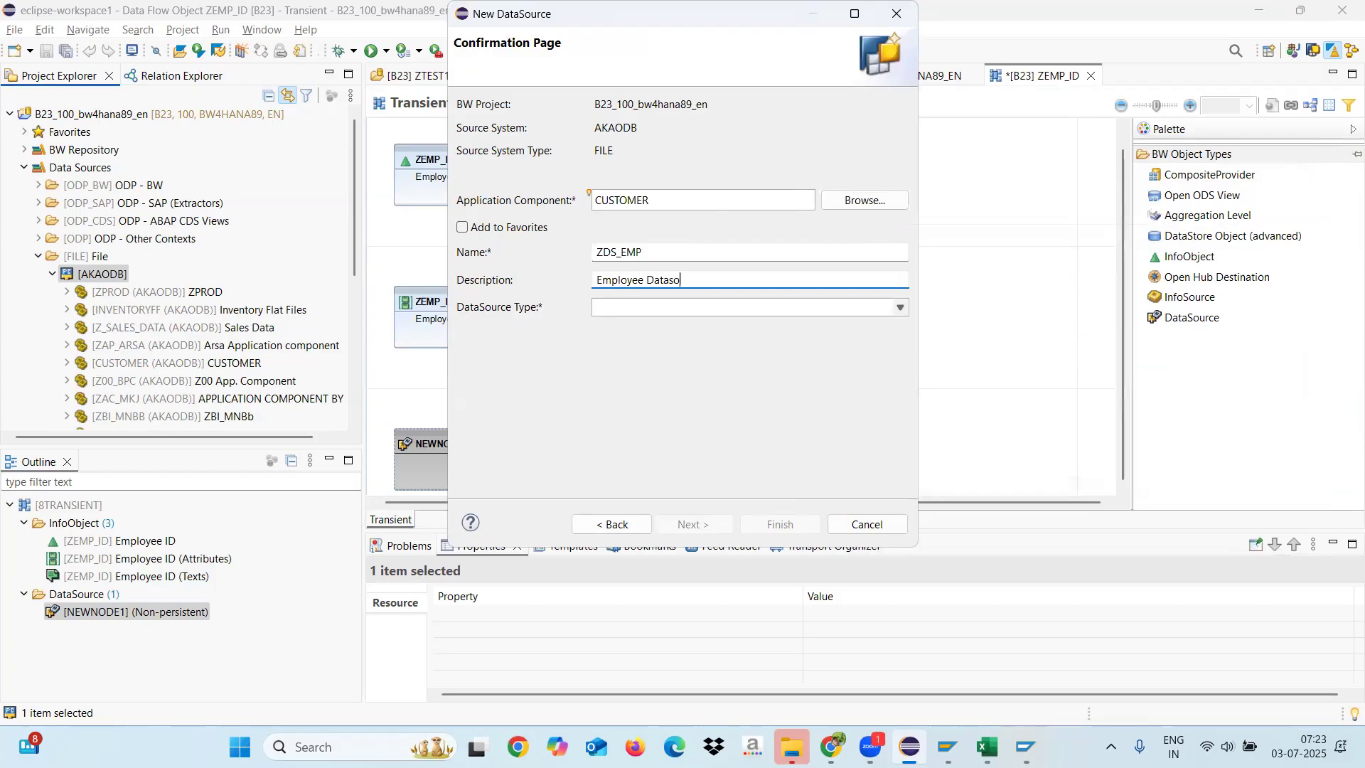
pyautogui.click(673, 309)
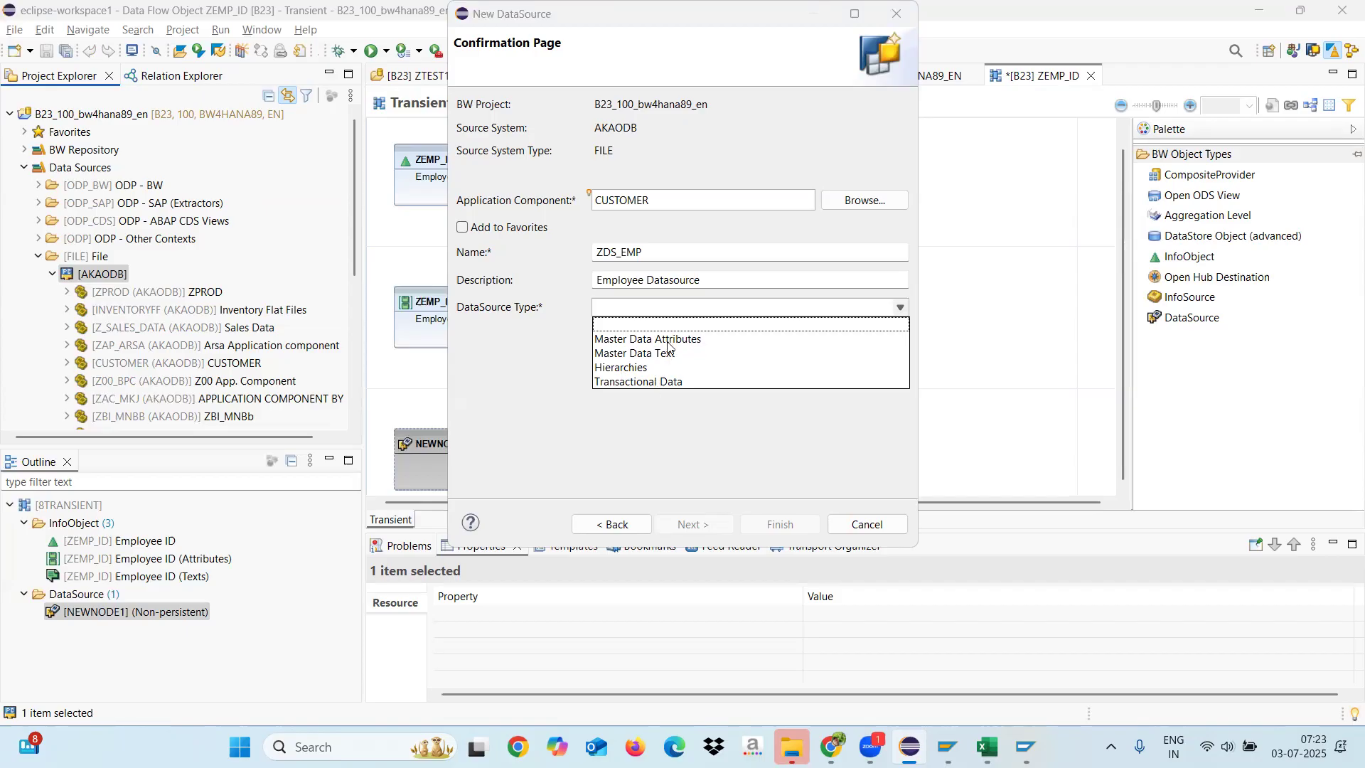
pyautogui.click(666, 341)
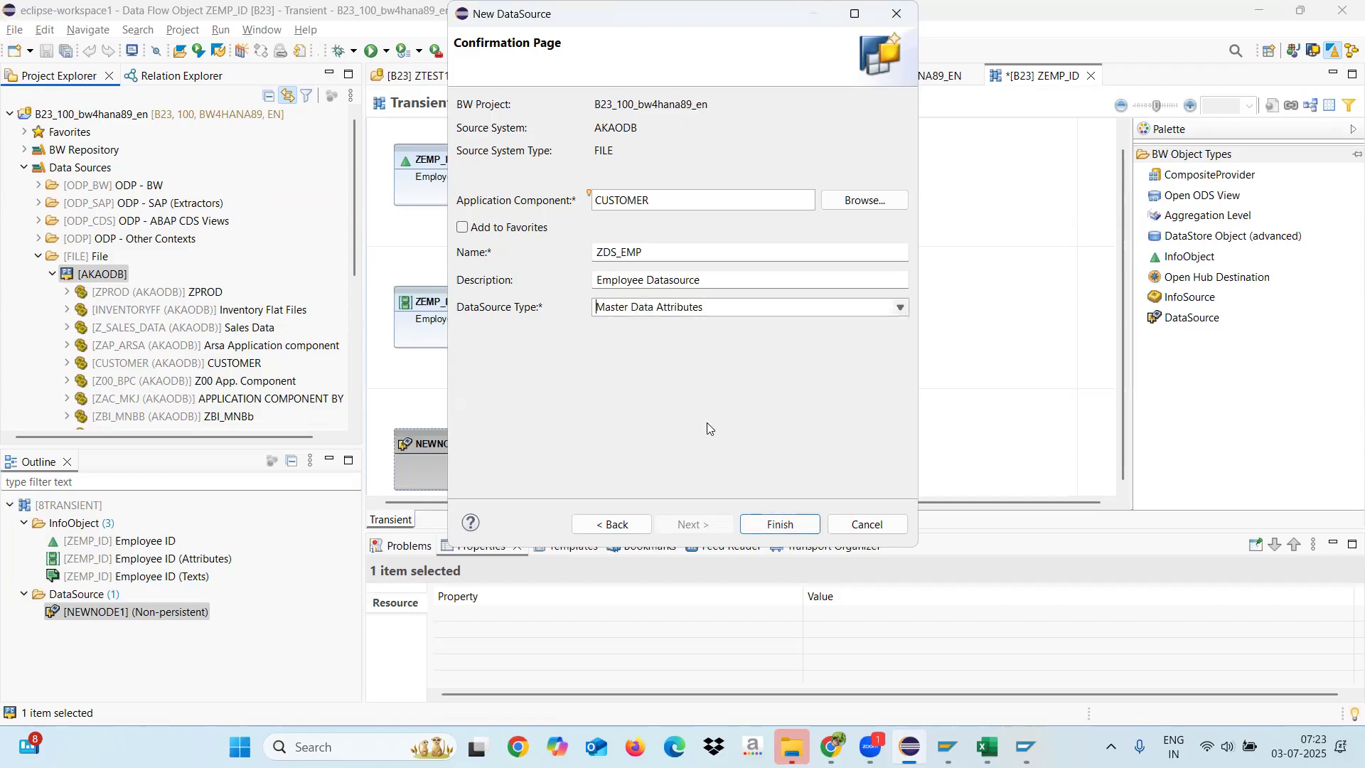
pyautogui.click(779, 524)
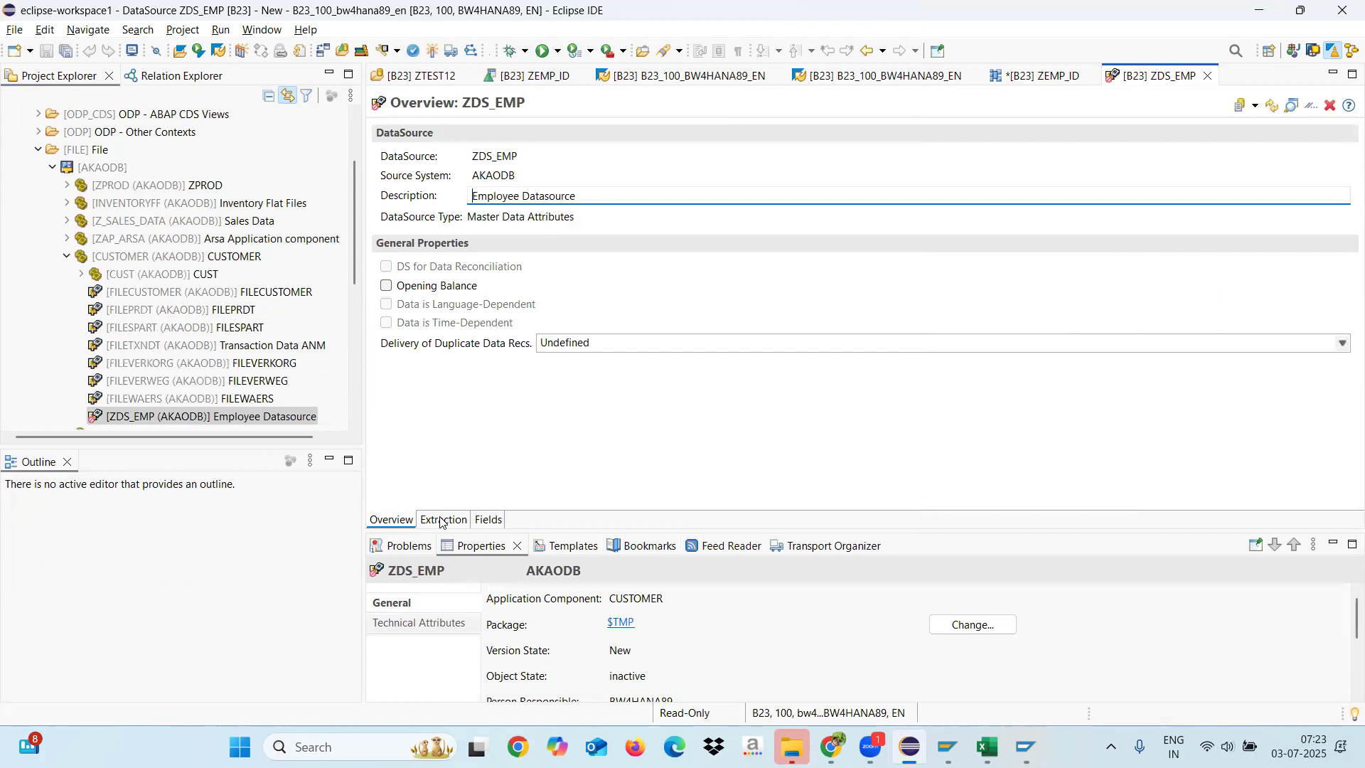
# Step: Open the extraction settings of ZDS_EMP and look for the EMP source file in the personal OneDrive folder
pyautogui.click(443, 521)
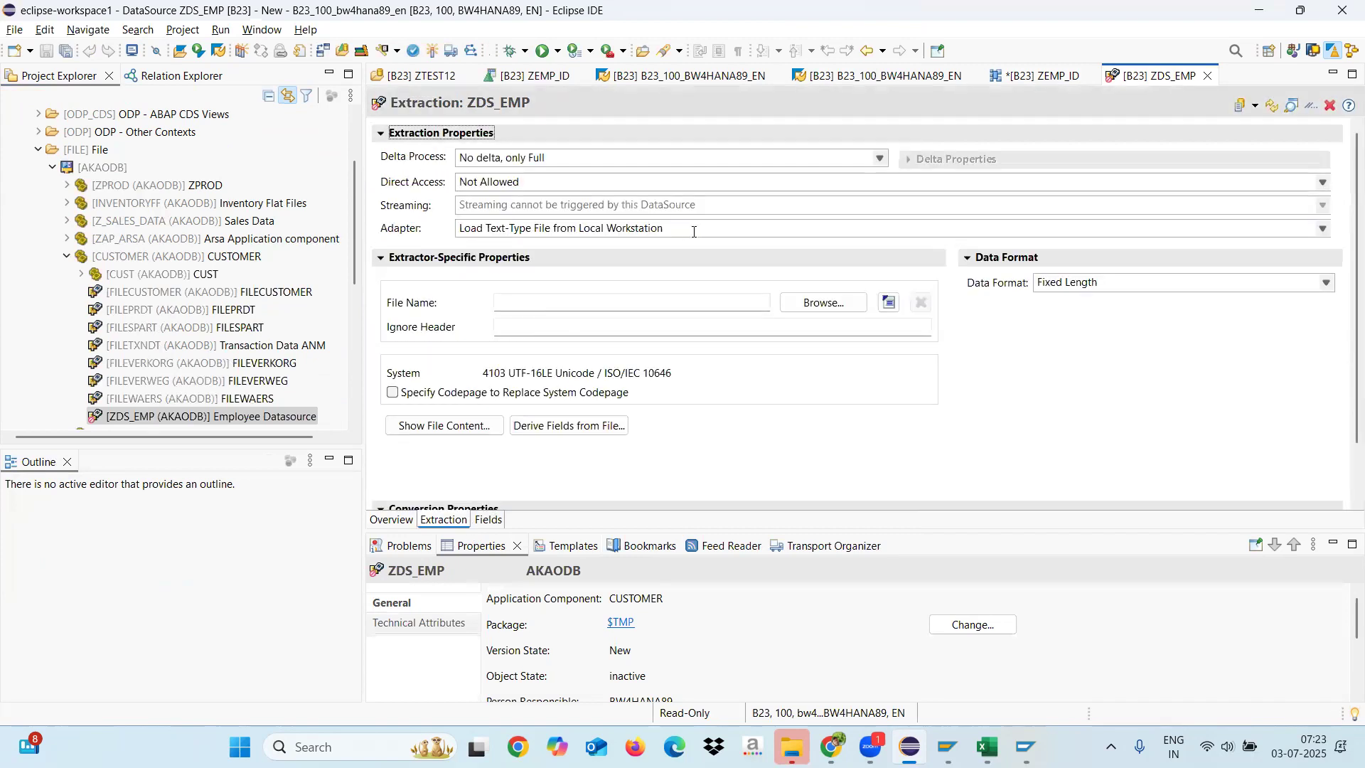
pyautogui.click(815, 309)
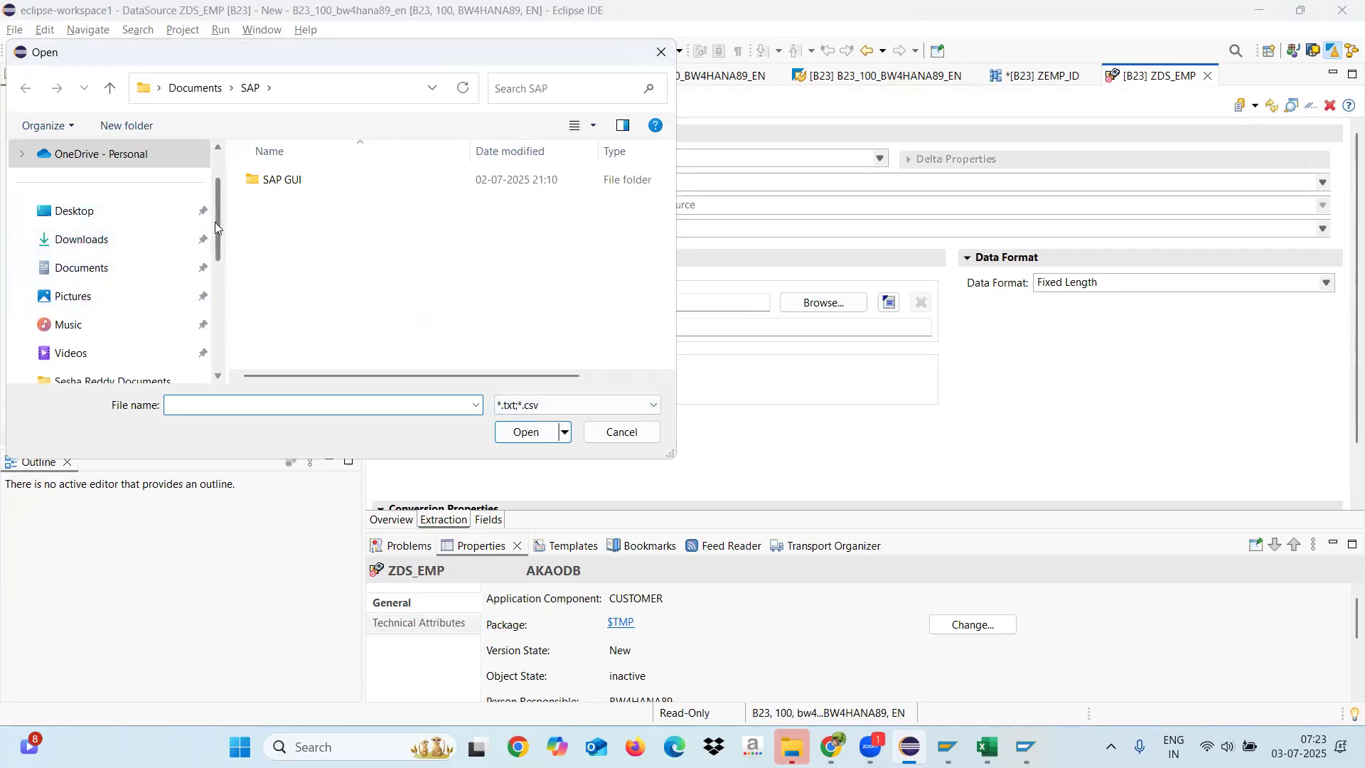
pyautogui.click(22, 155)
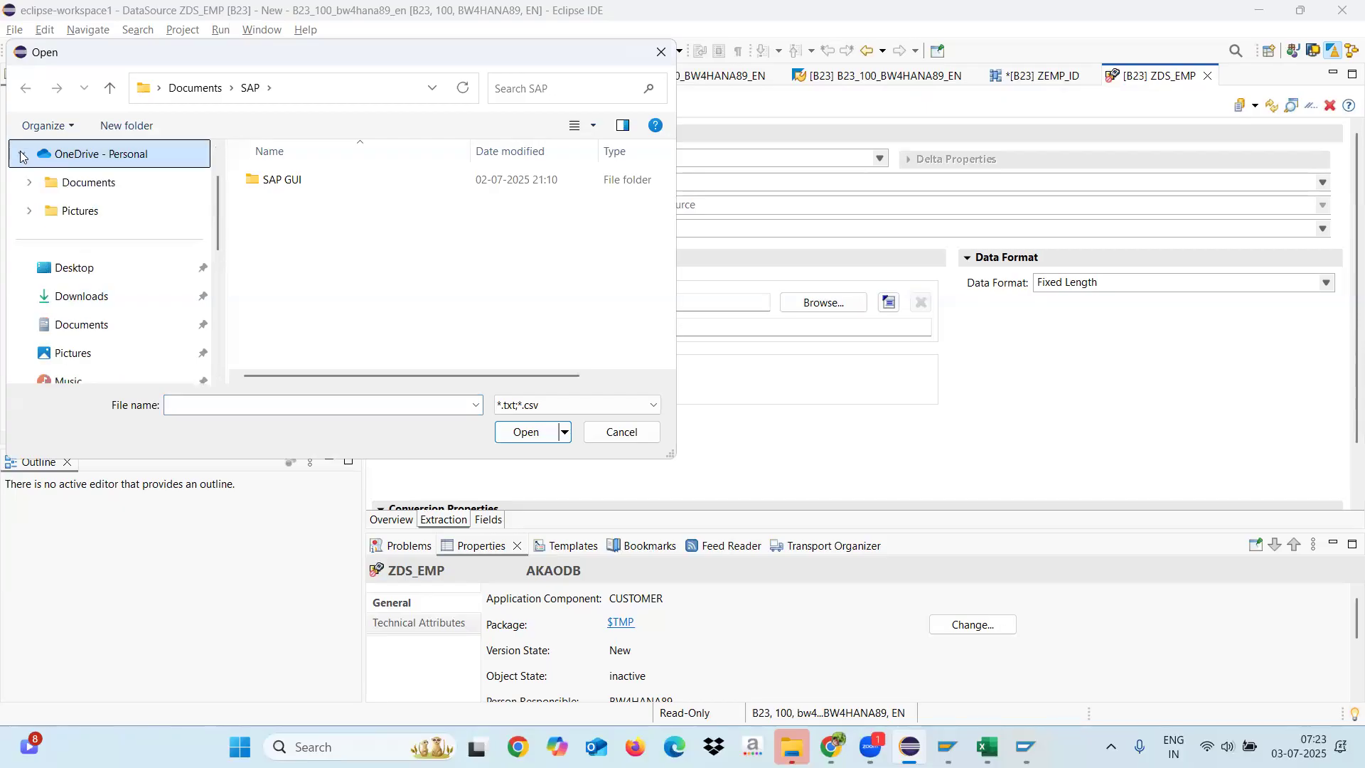
pyautogui.click(95, 186)
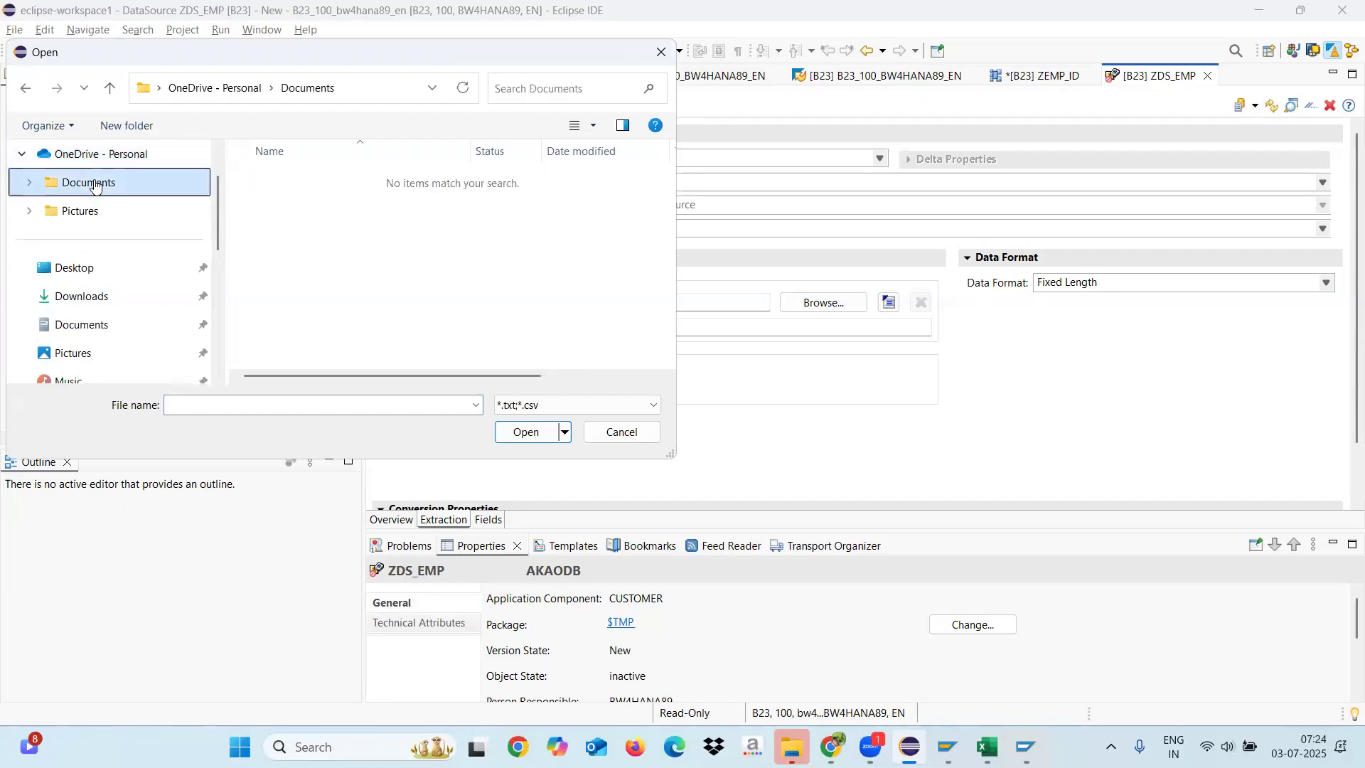
pyautogui.click(88, 159)
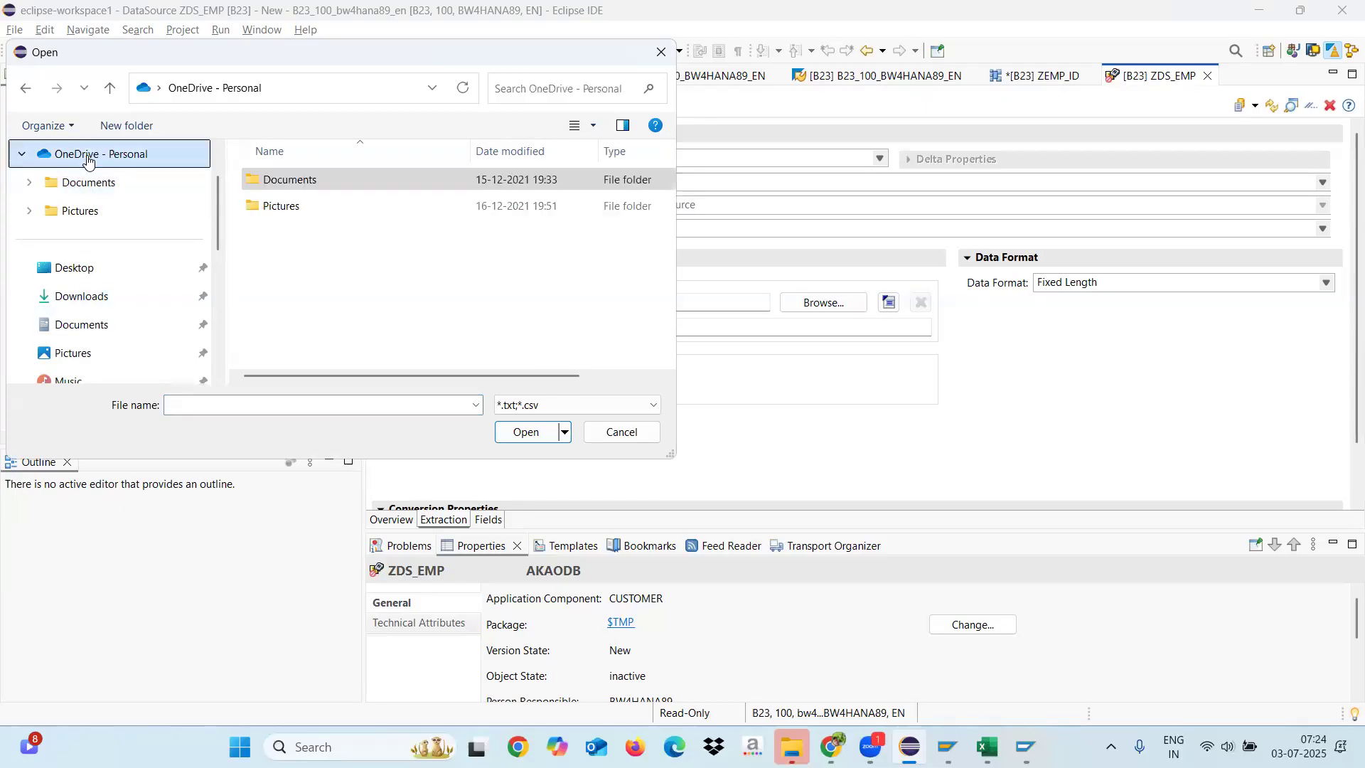
pyautogui.click(337, 404)
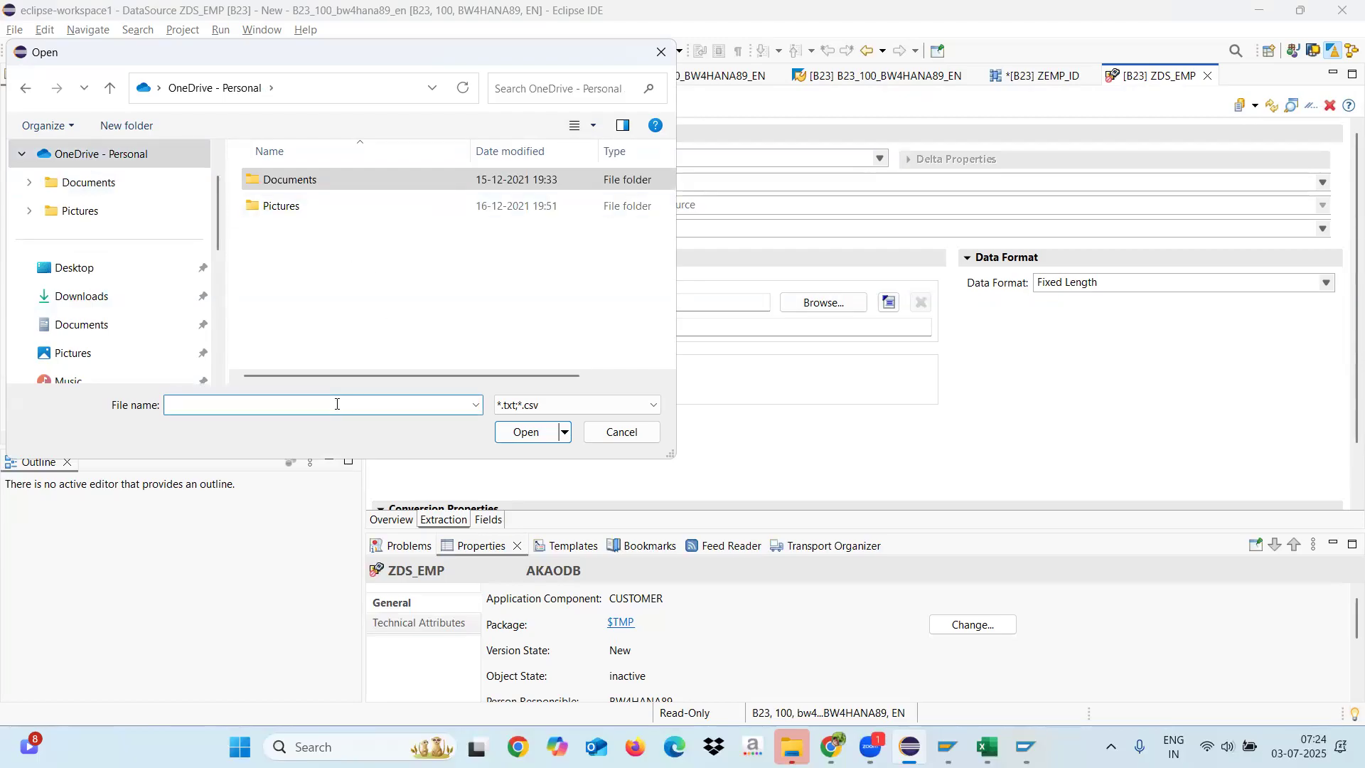
pyautogui.write('EM')
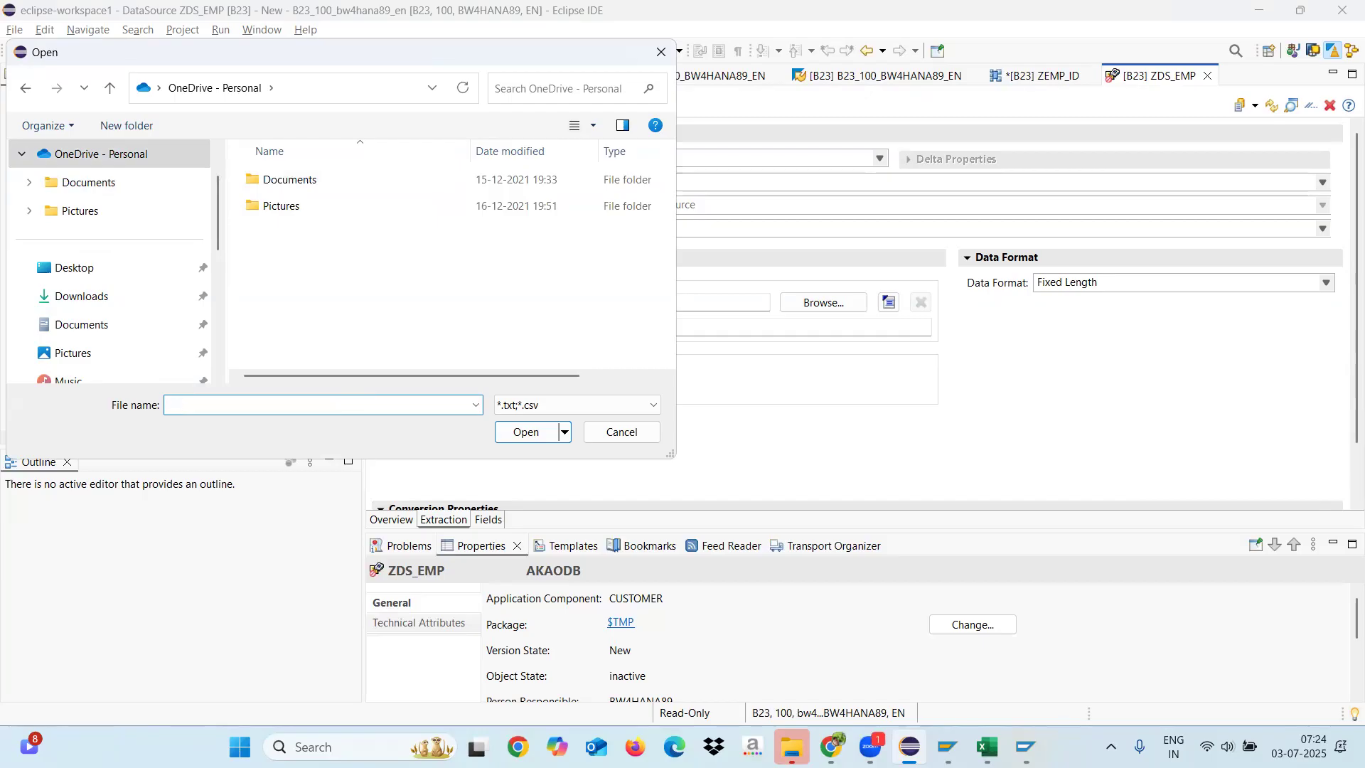
# Step: Switch to Excel to check the EMP workbook, and return to the file selection in Eclipse
pyautogui.moveTo(987, 746)
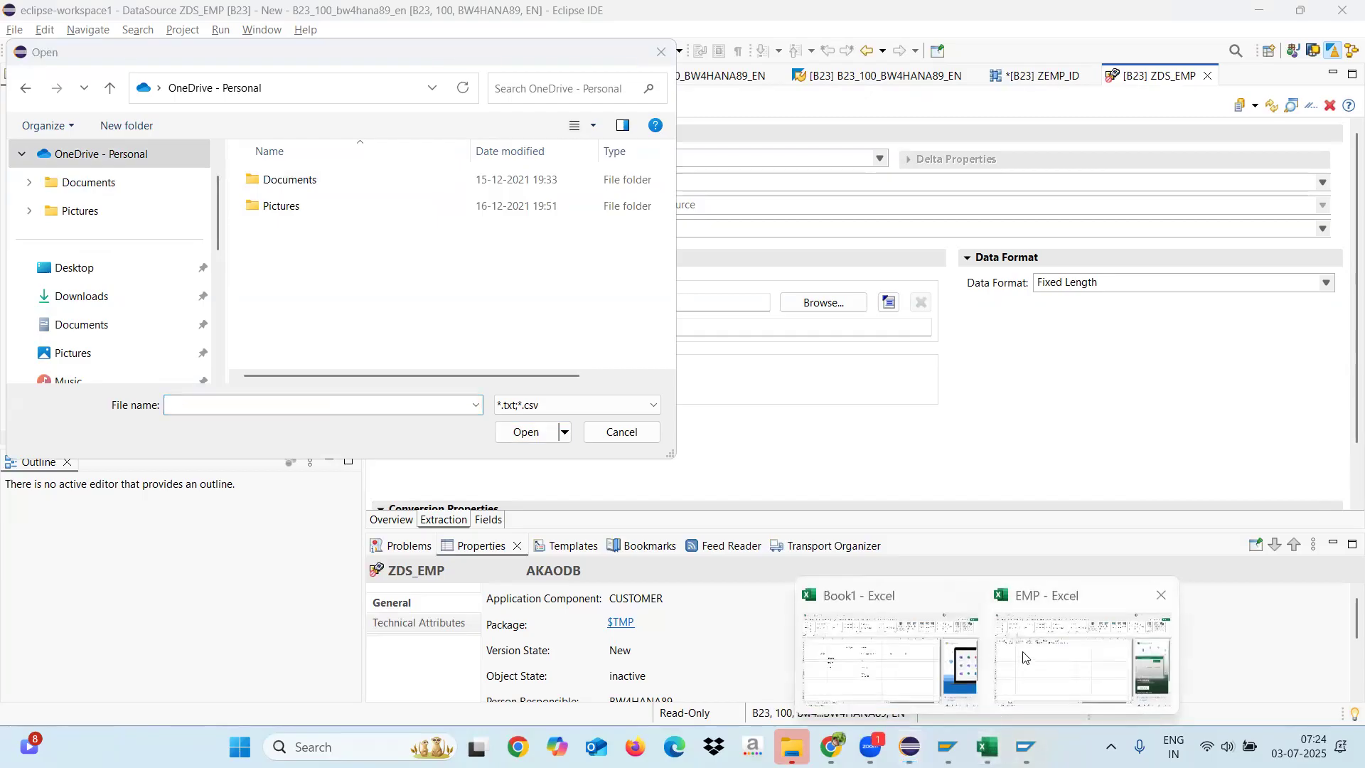
pyautogui.click(1040, 661)
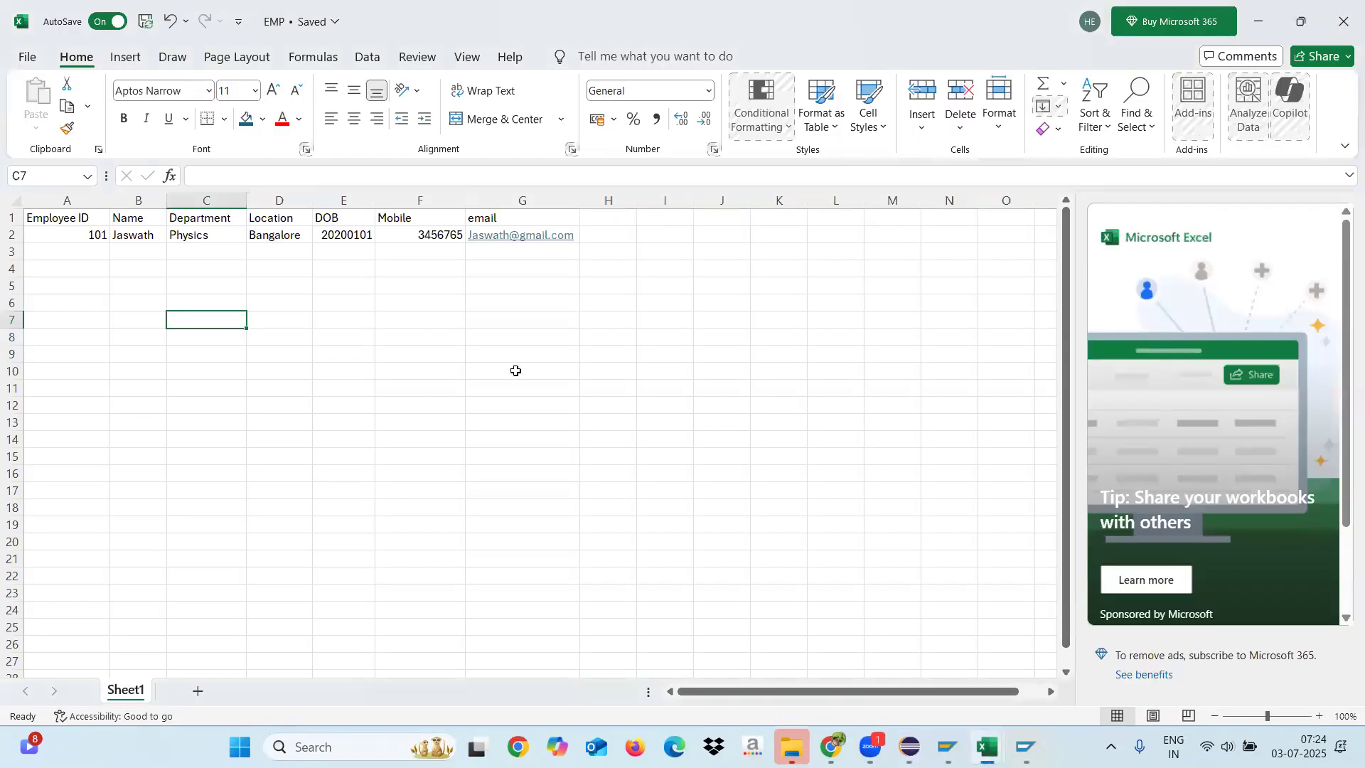
pyautogui.hotkey('alt', 'Tab')
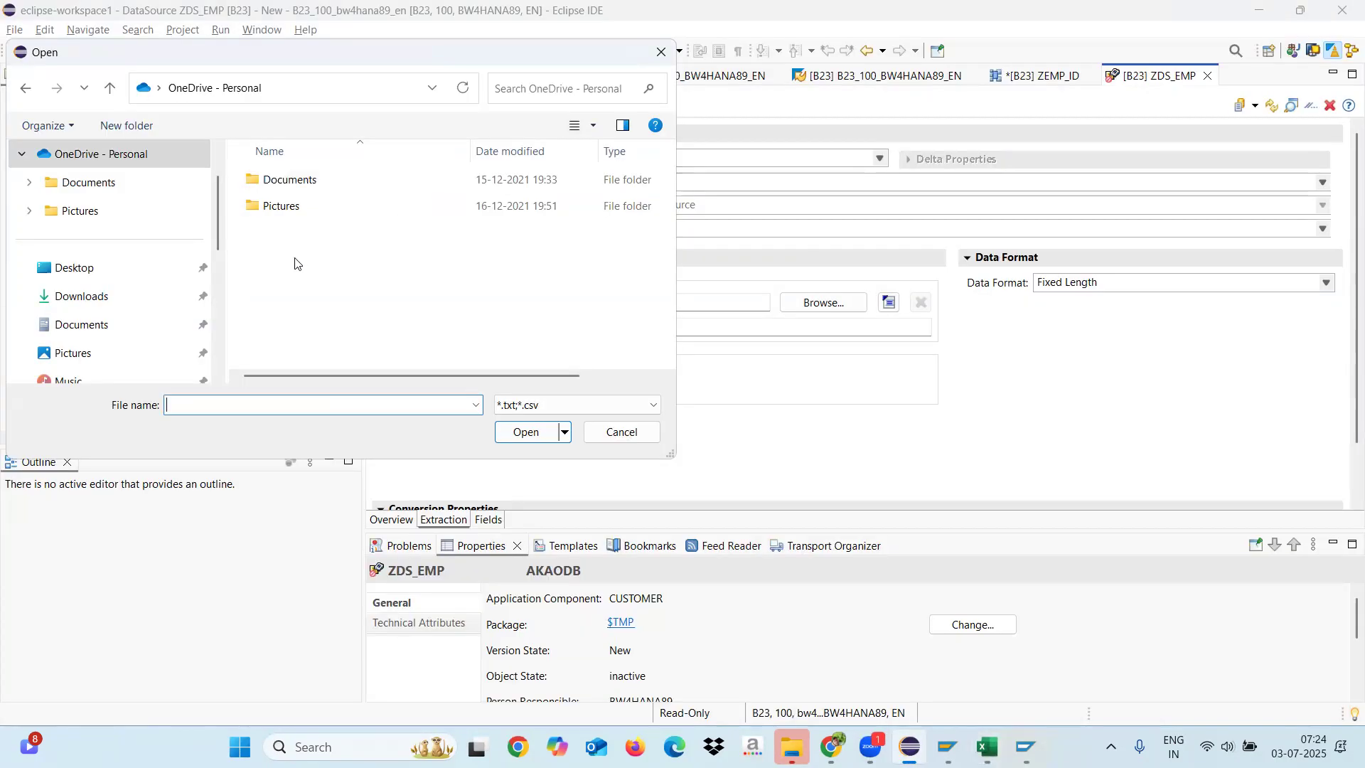
# Step: Look for the employee file in the OneDrive Documents and Pictures folders, and cancel the file selection
pyautogui.doubleClick(276, 182)
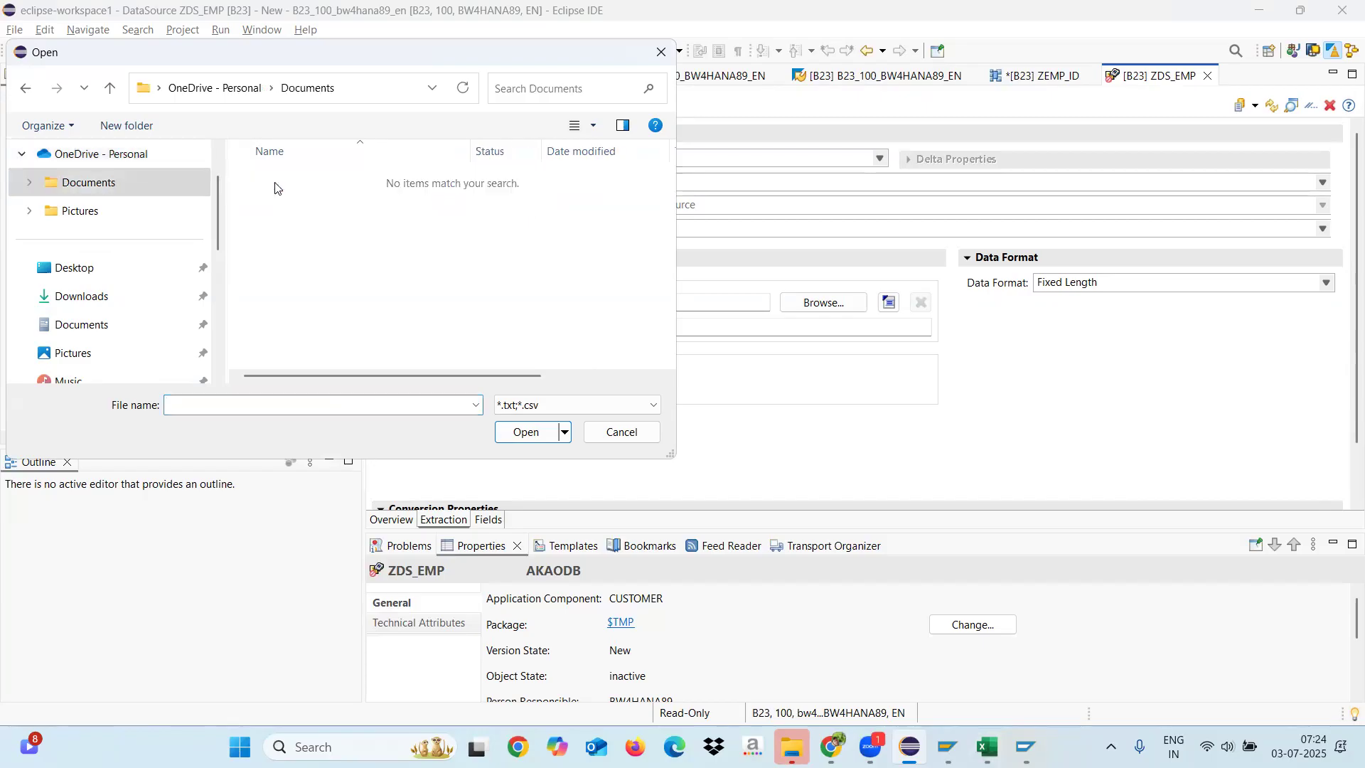
pyautogui.click(30, 212)
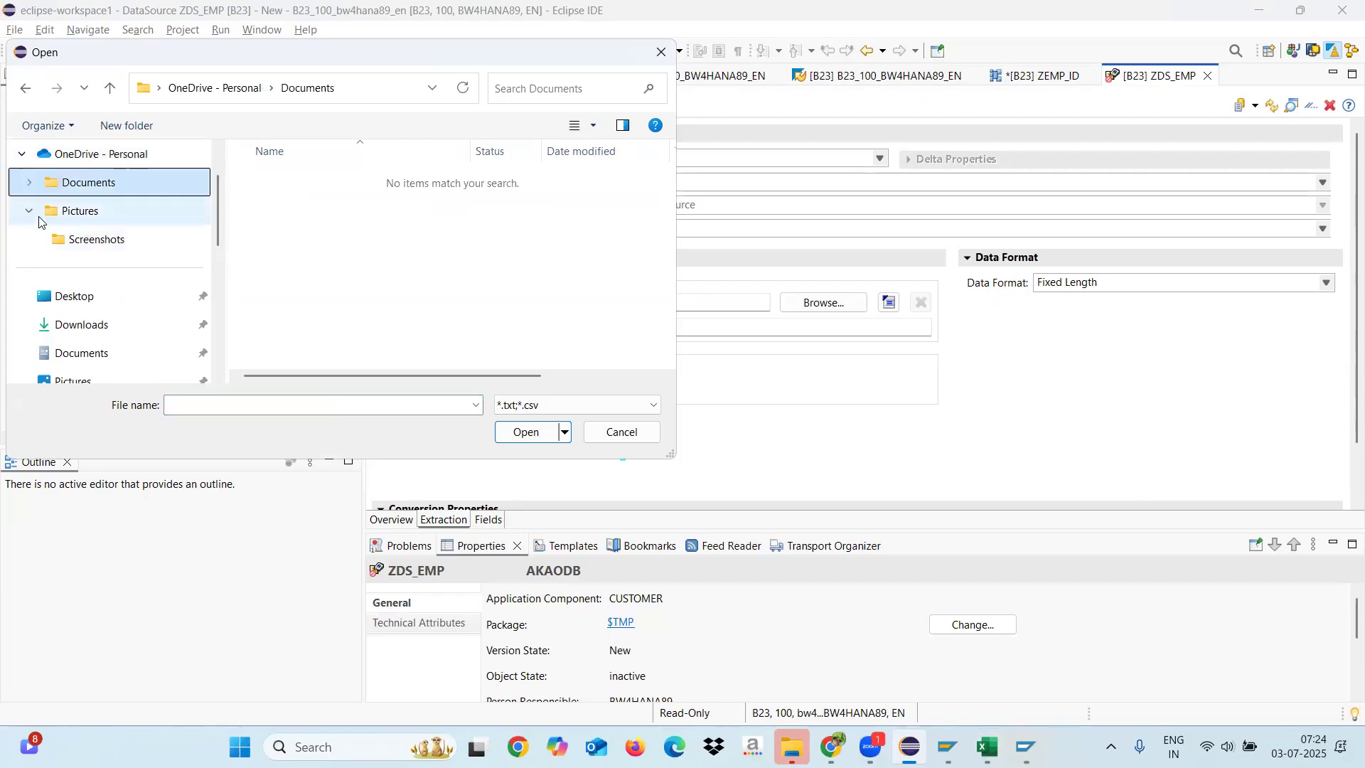
pyautogui.click(38, 215)
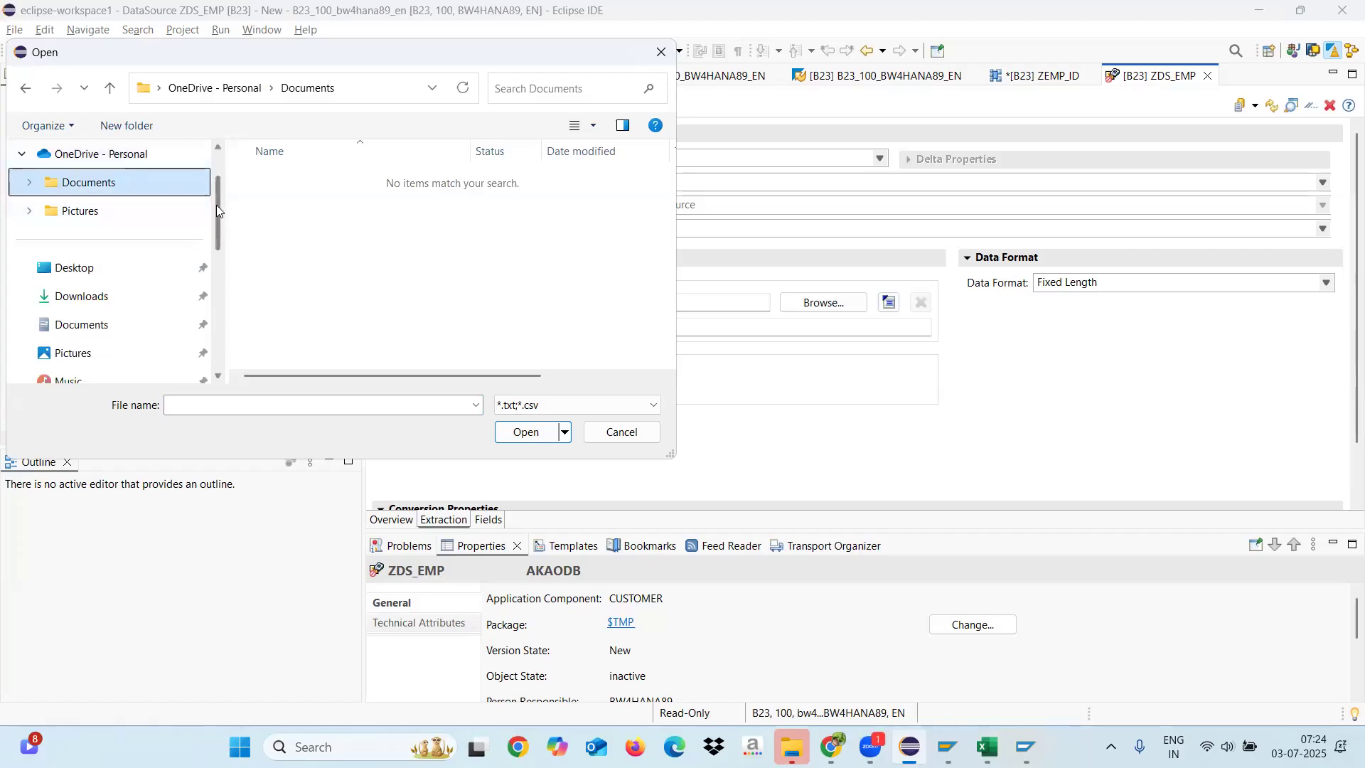
pyautogui.moveTo(216, 205); pyautogui.dragTo(217, 161)
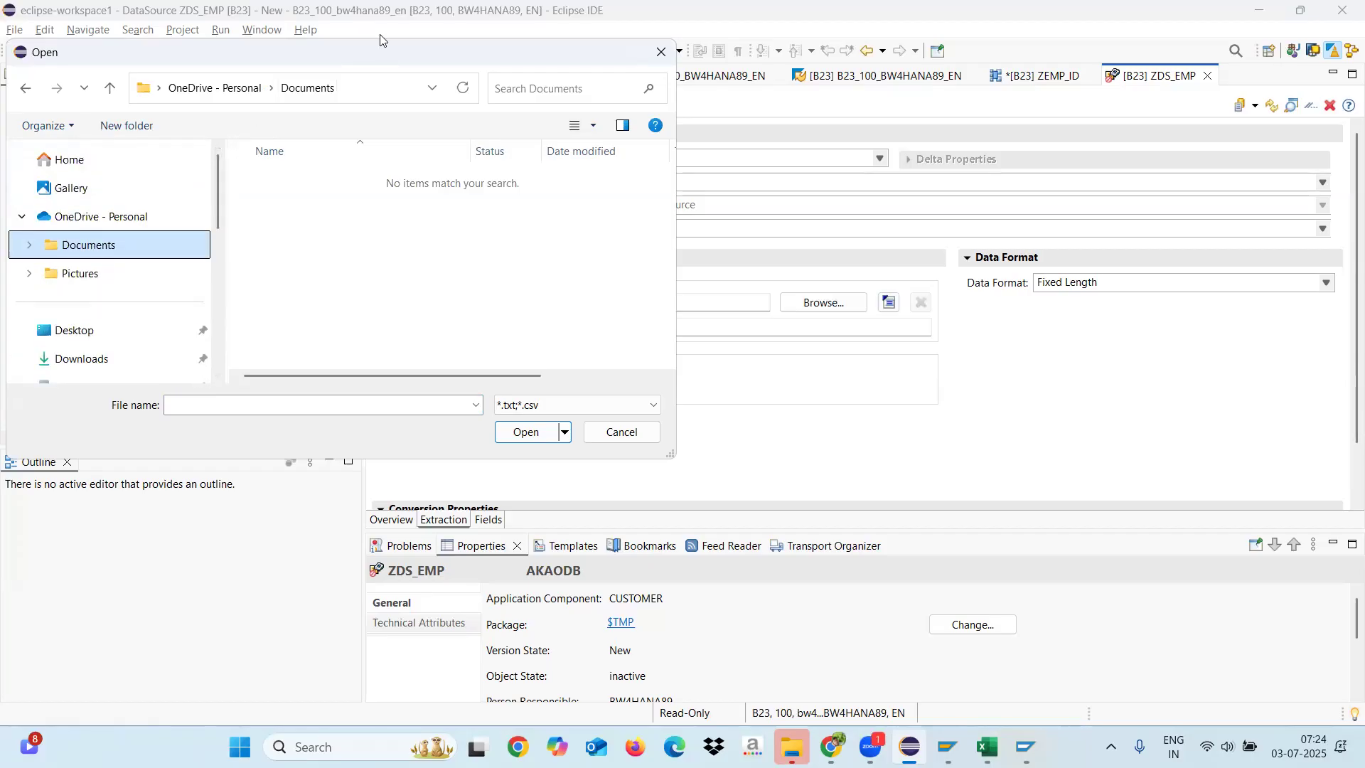
pyautogui.click(620, 431)
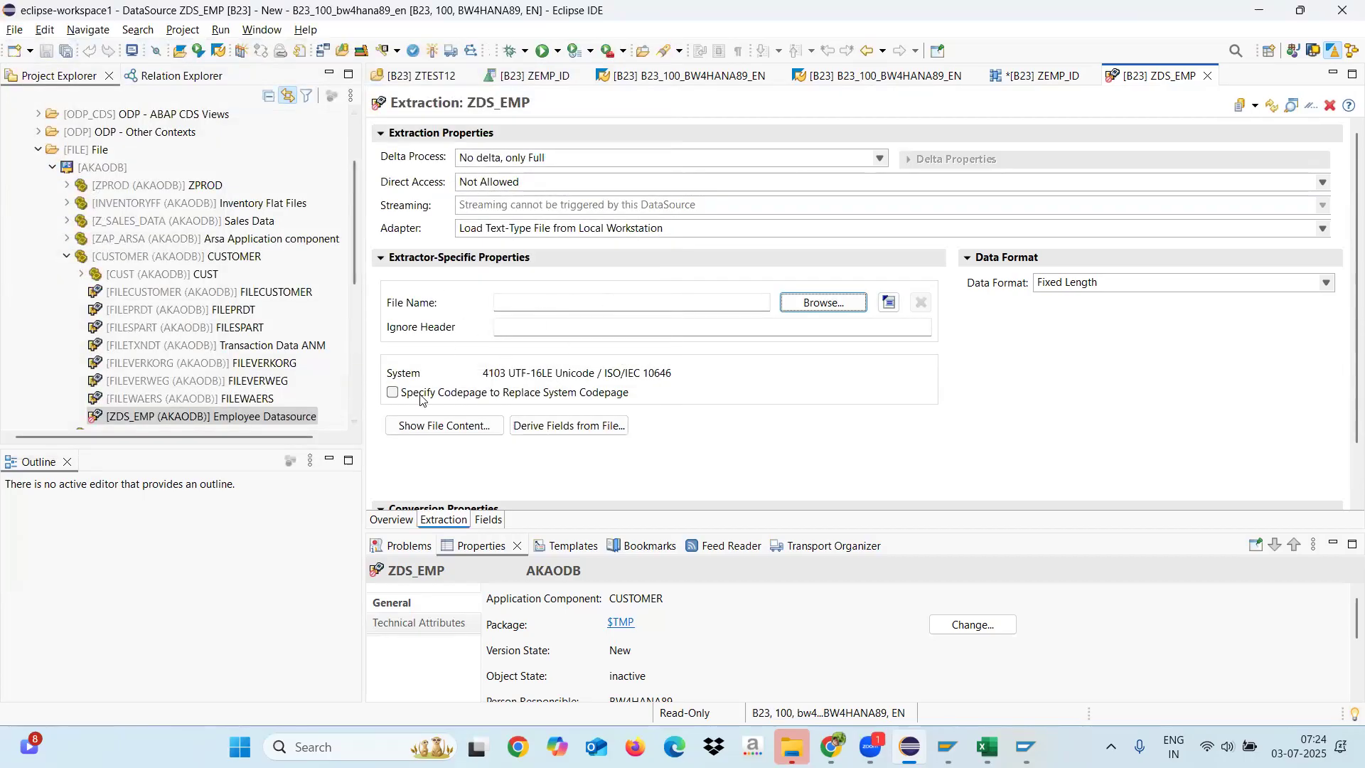
# Step: Search the Documents SAP folder for the EMP source file and cancel the file selection
pyautogui.moveTo(363, 344)
pyautogui.mouseDown()
pyautogui.moveTo(390, 346)
pyautogui.moveTo(376, 347)
pyautogui.mouseUp()
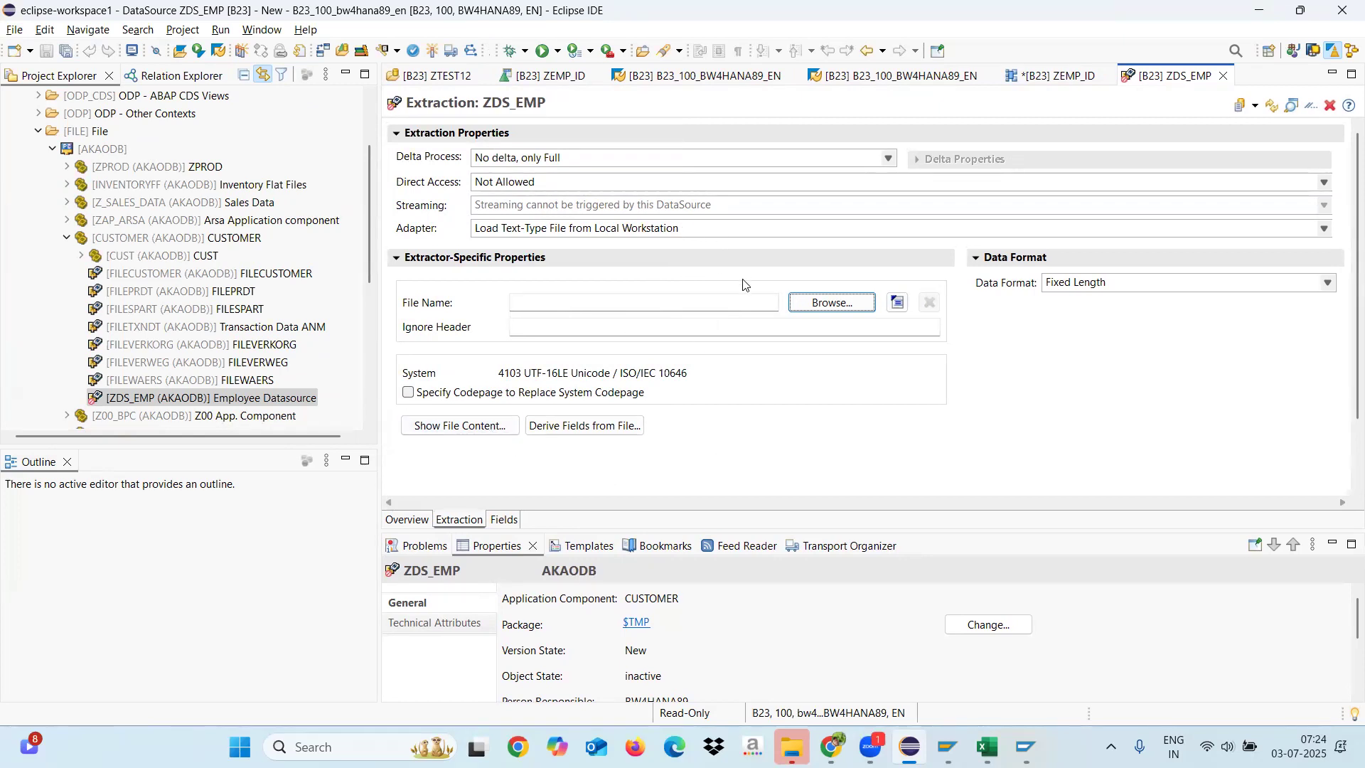
pyautogui.click(829, 305)
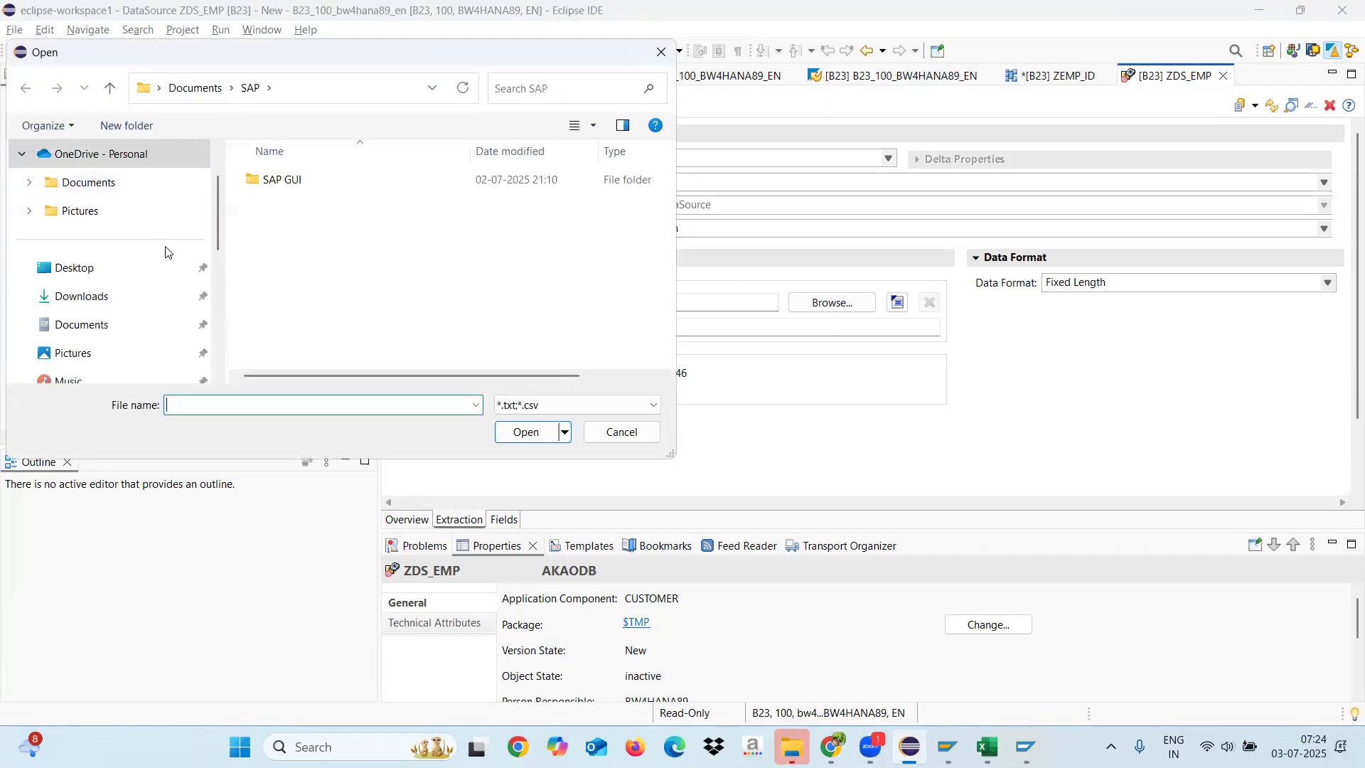
pyautogui.click(511, 95)
pyautogui.write('EMP')
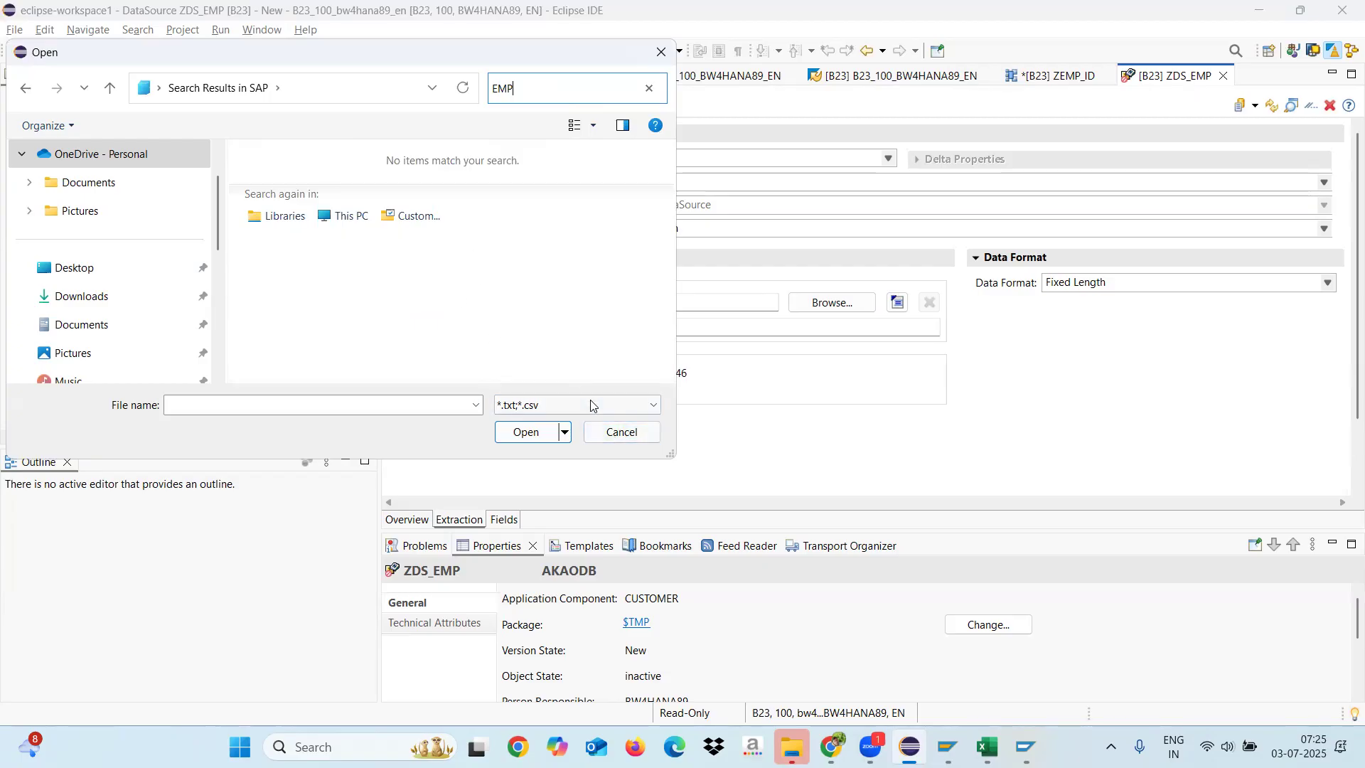
pyautogui.click(619, 433)
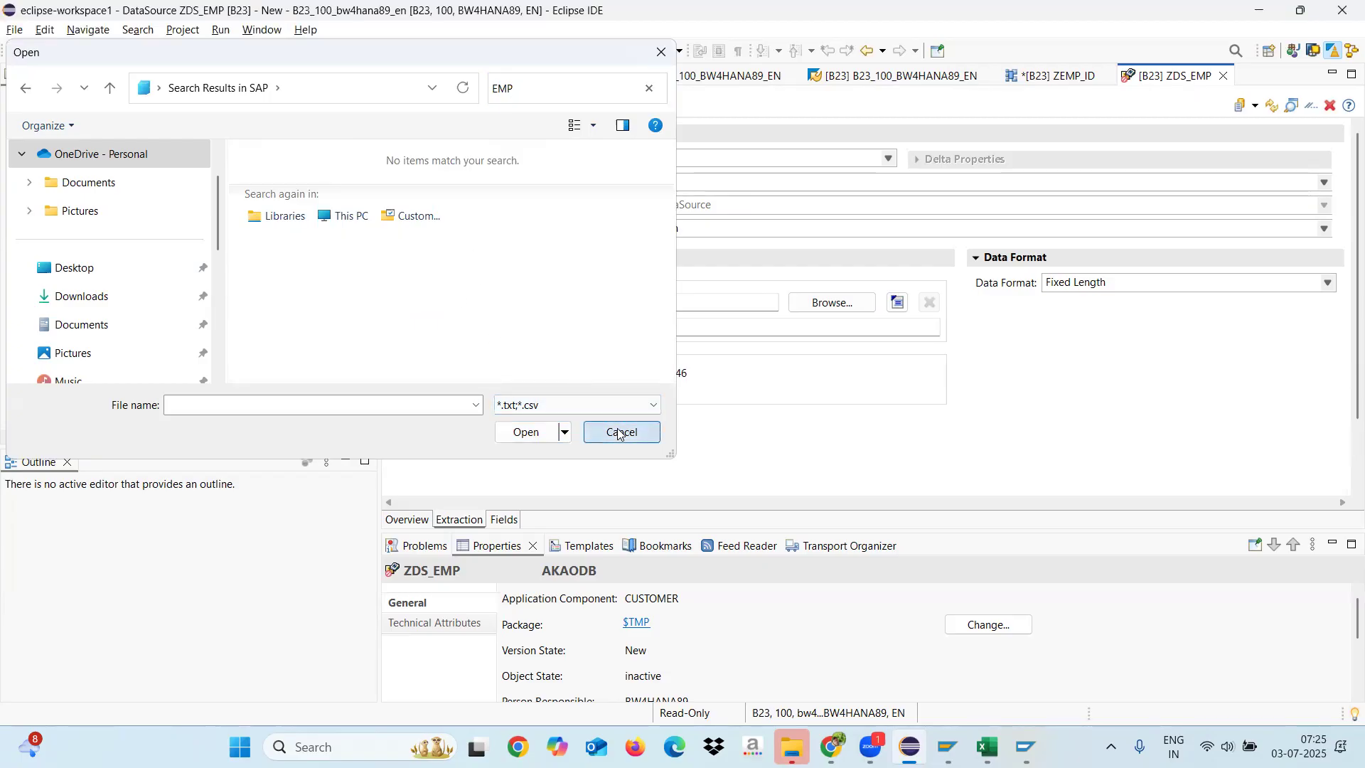
# Step: Set the header rows to ignore to 1 for ZDS_EMP and show its field list
pyautogui.click(551, 328)
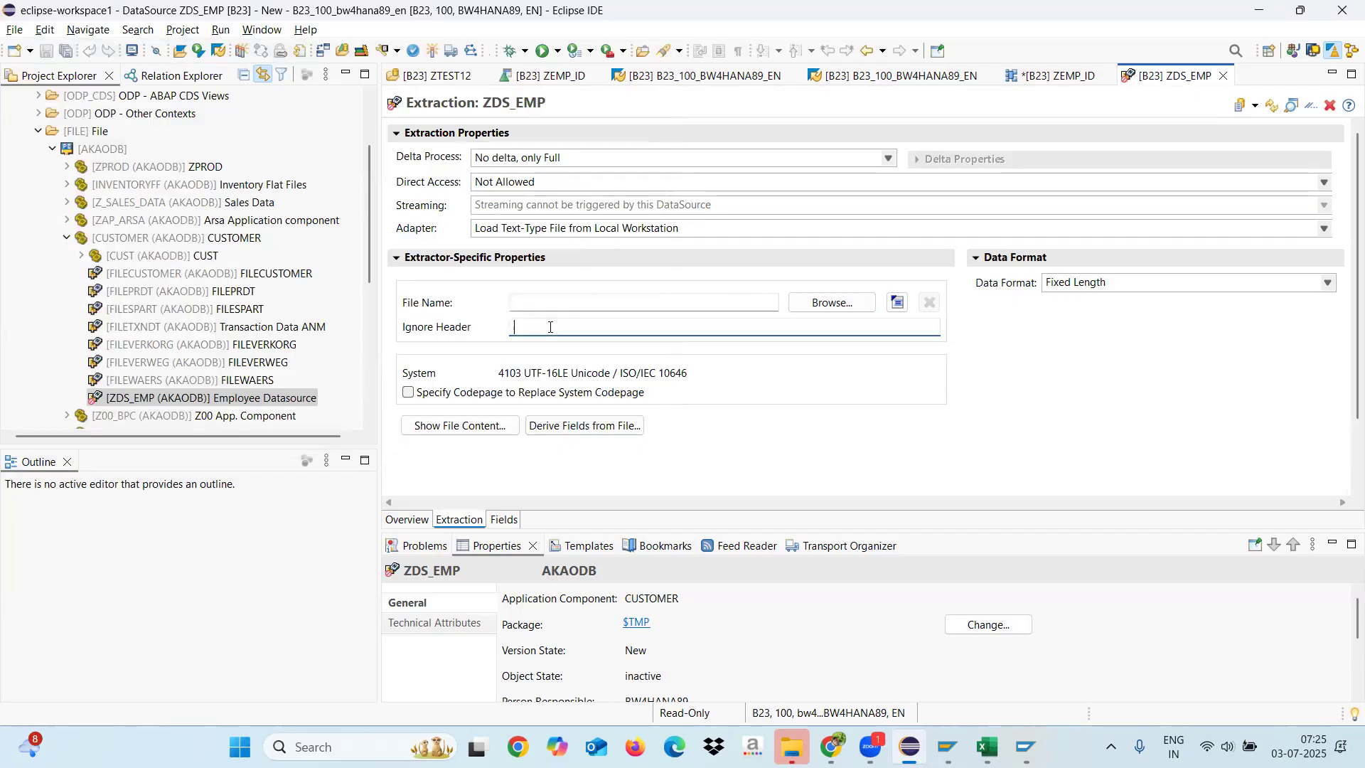
pyautogui.write('1')
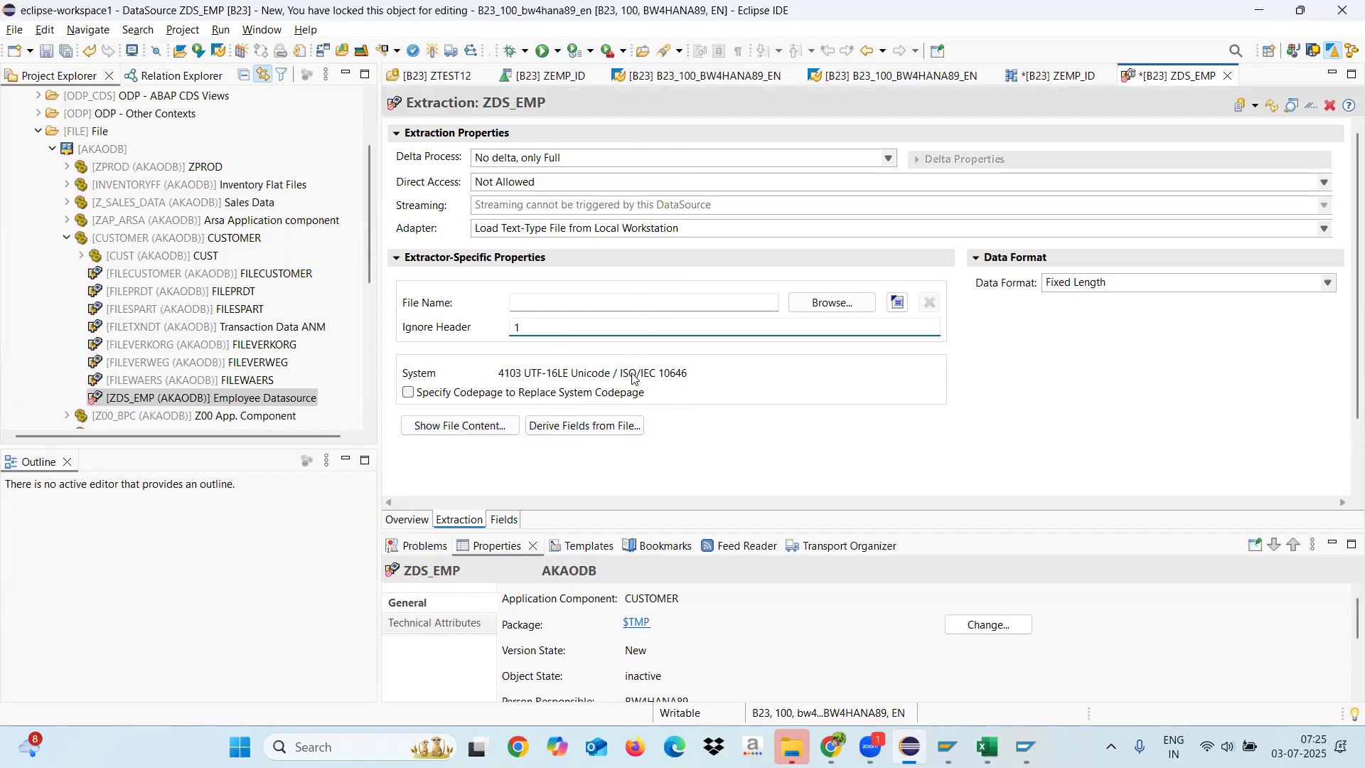
pyautogui.click(504, 519)
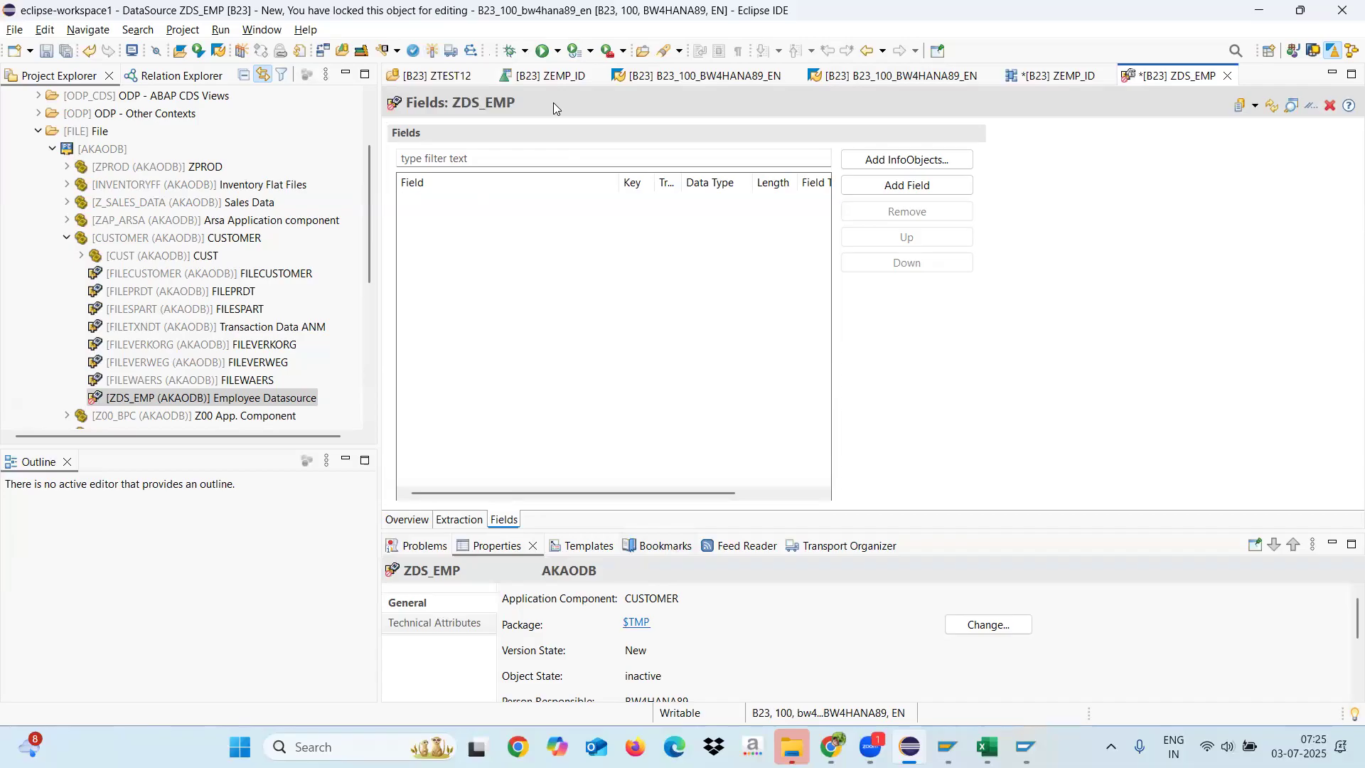
# Step: In the ZEMP_ID data flow, connect the NEWNODE1 DataSource to the Employee ID attributes node
pyautogui.hotkey('ctrl', 'pageup')
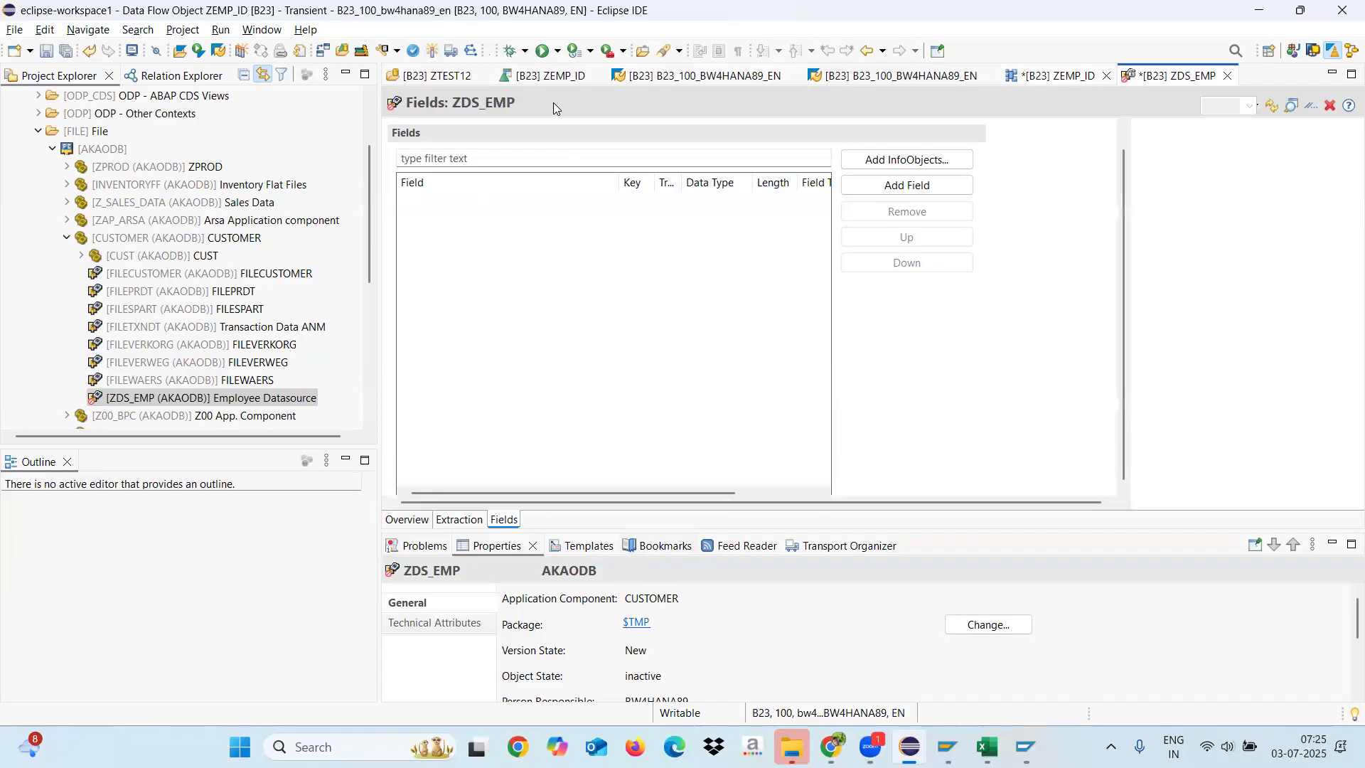
pyautogui.moveTo(459, 463)
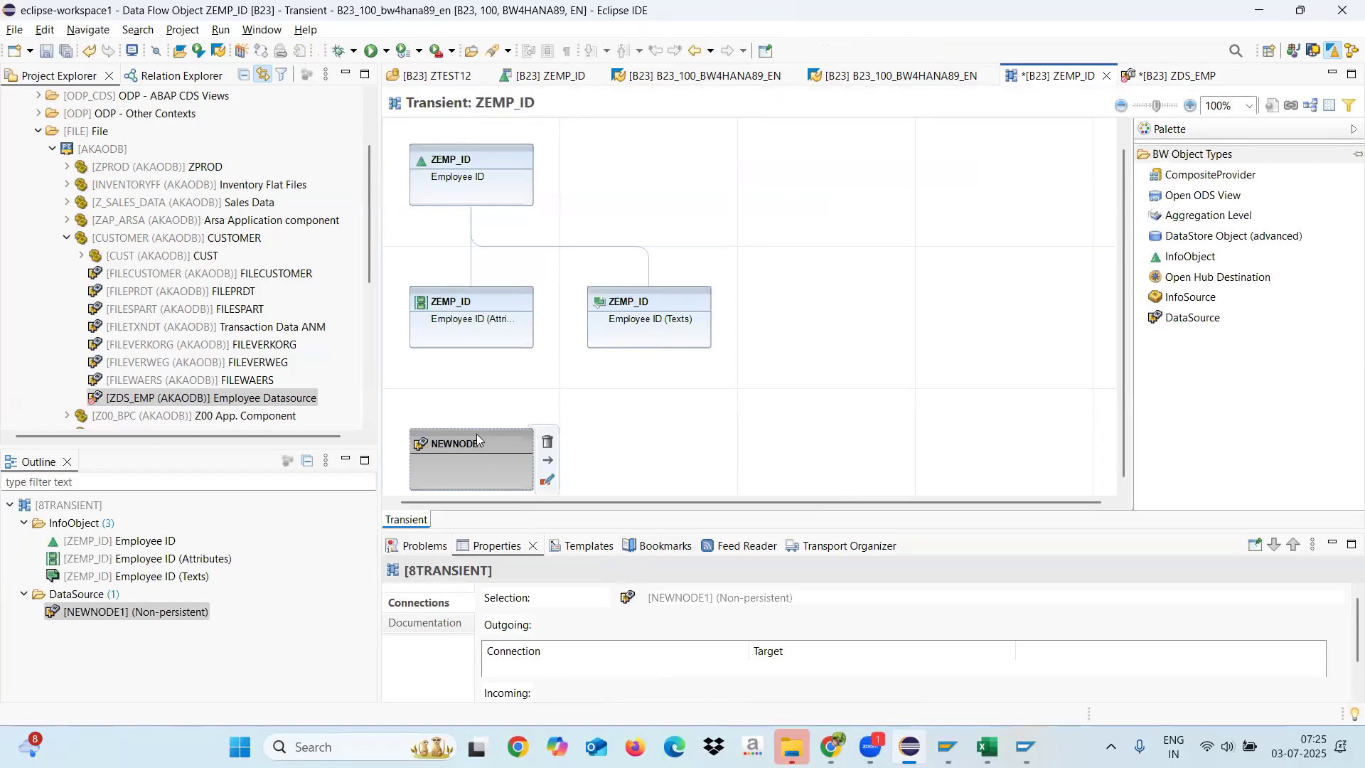
pyautogui.moveTo(466, 431); pyautogui.dragTo(470, 349)
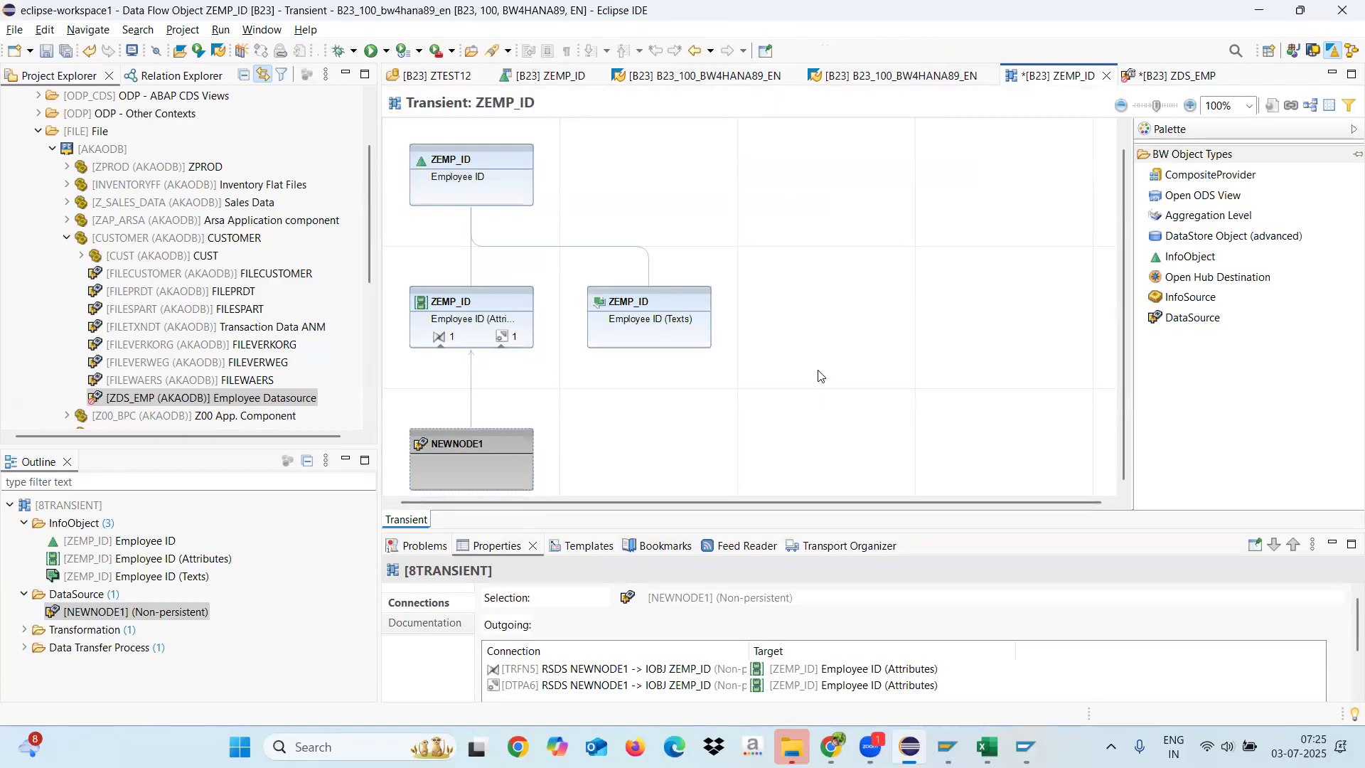
pyautogui.moveTo(666, 320)
pyautogui.moveTo(510, 137)
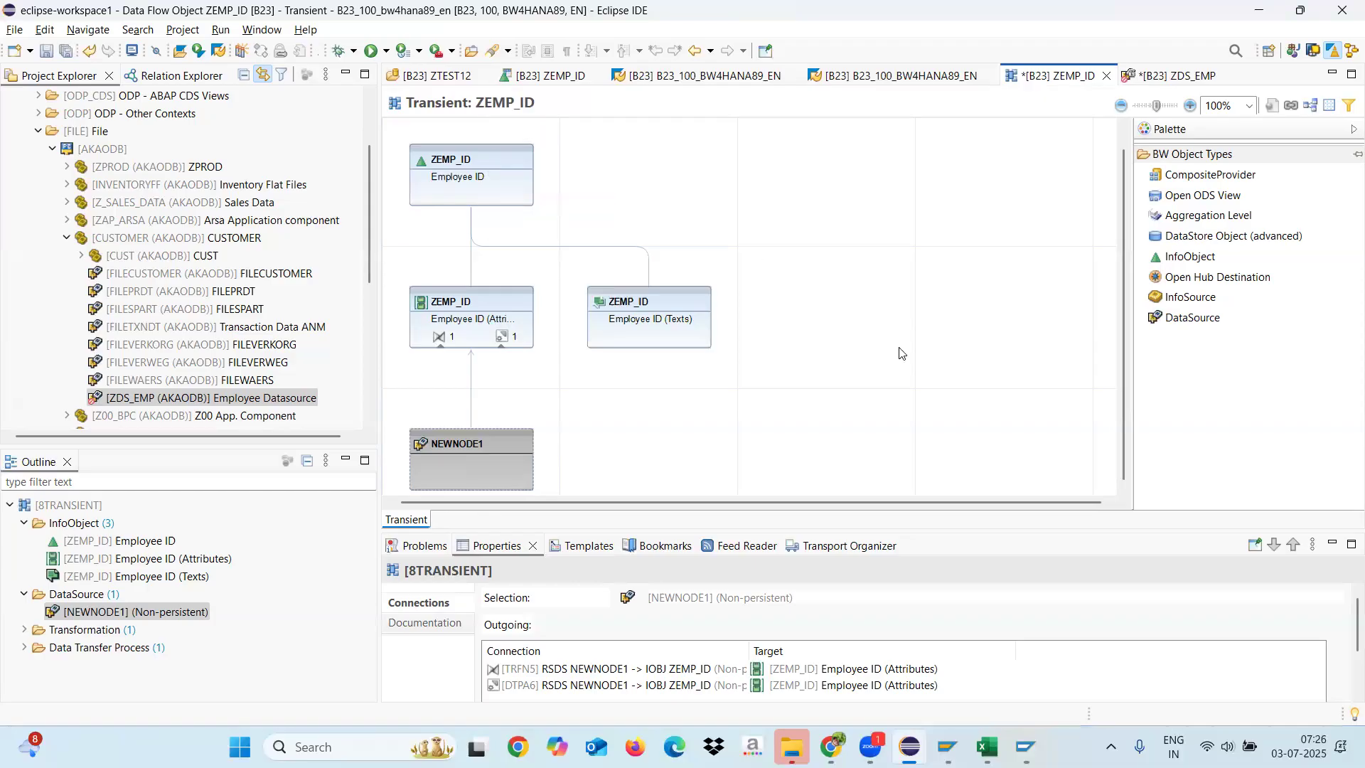
# Step: Open Remote Desktop Connection from the desktop via mstsc and start a connection to 183.82.125.202:3316
pyautogui.press('super+d')
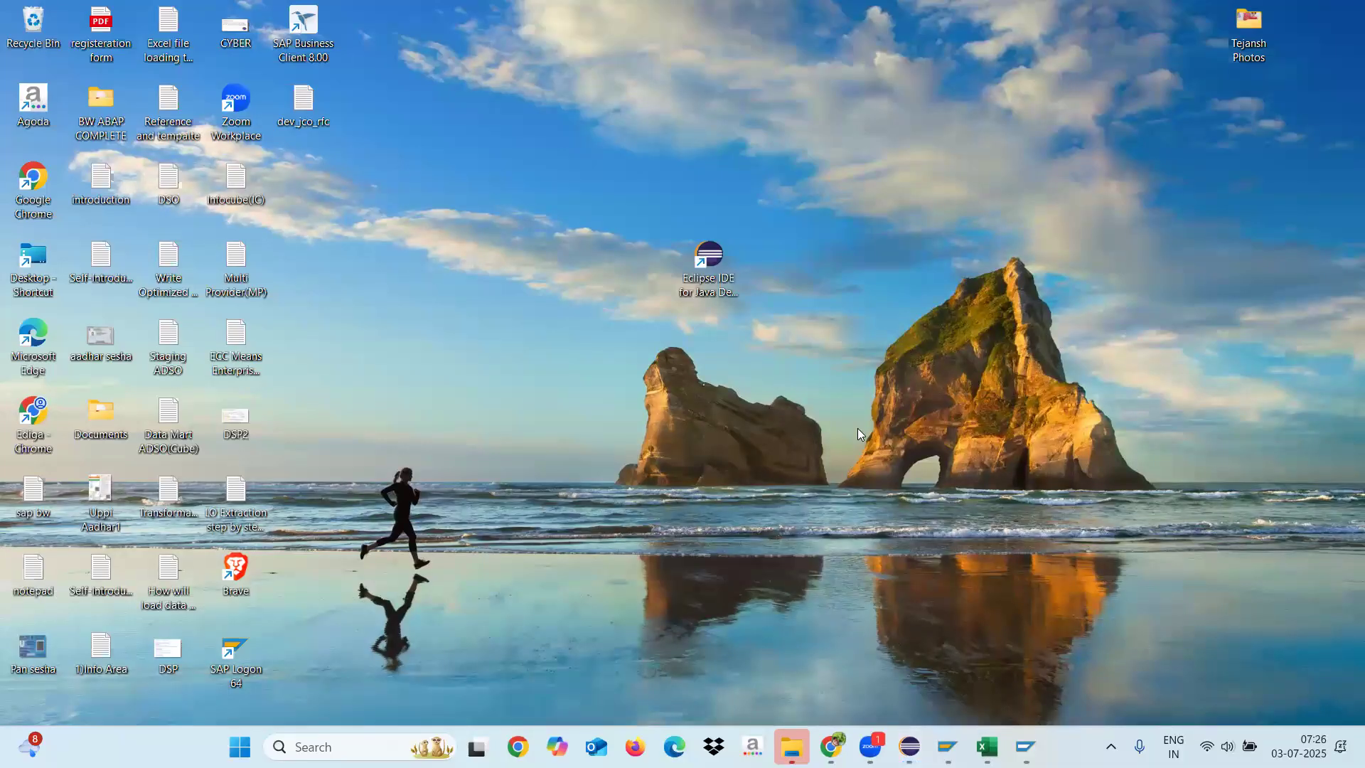
pyautogui.press('super+r')
pyautogui.write('mstsc')
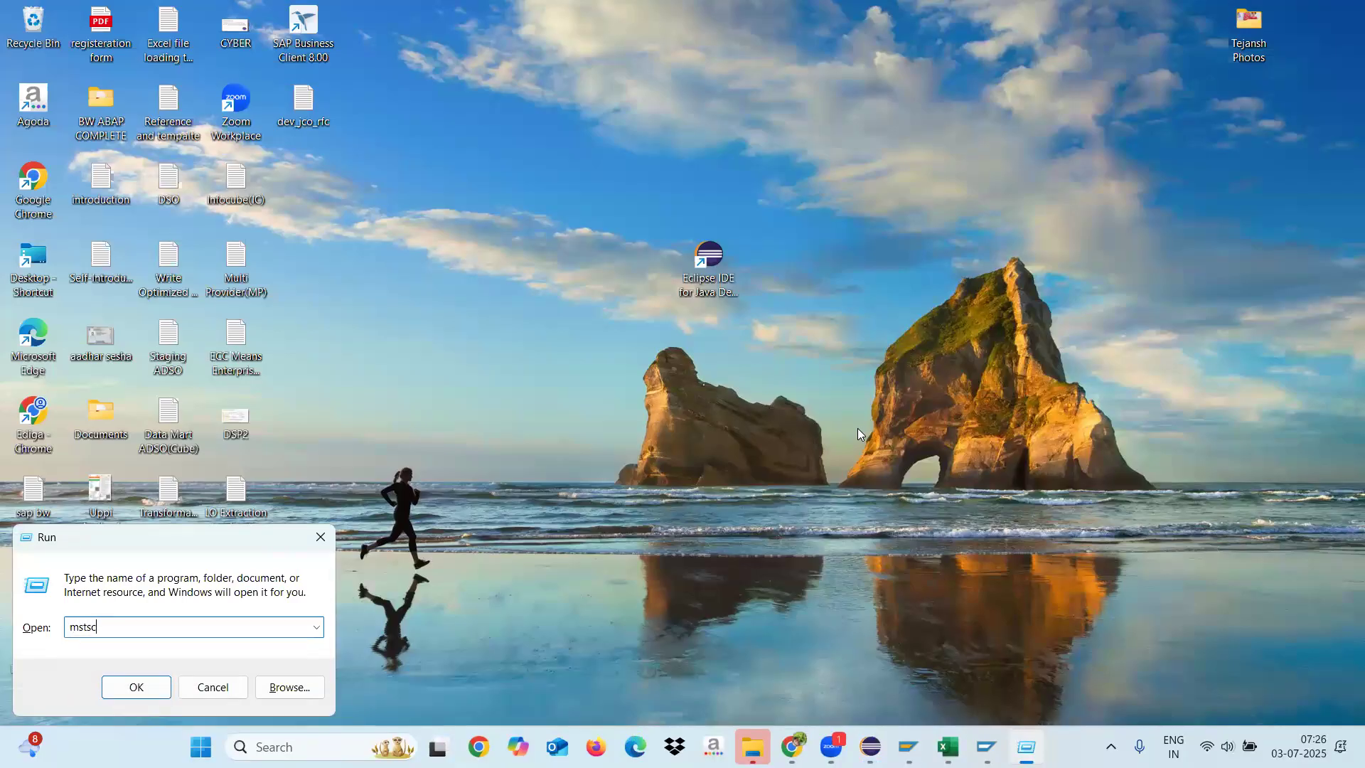
pyautogui.press('Return')
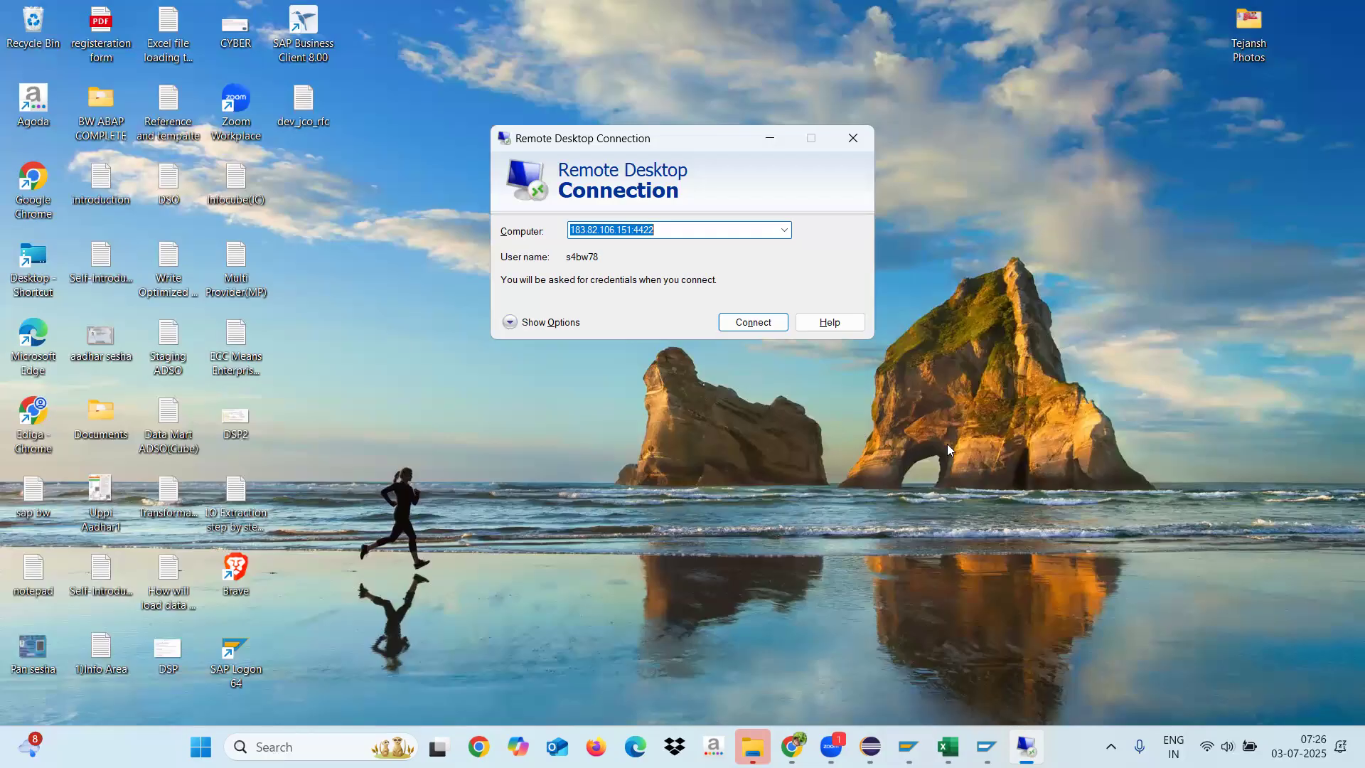
pyautogui.click(784, 229)
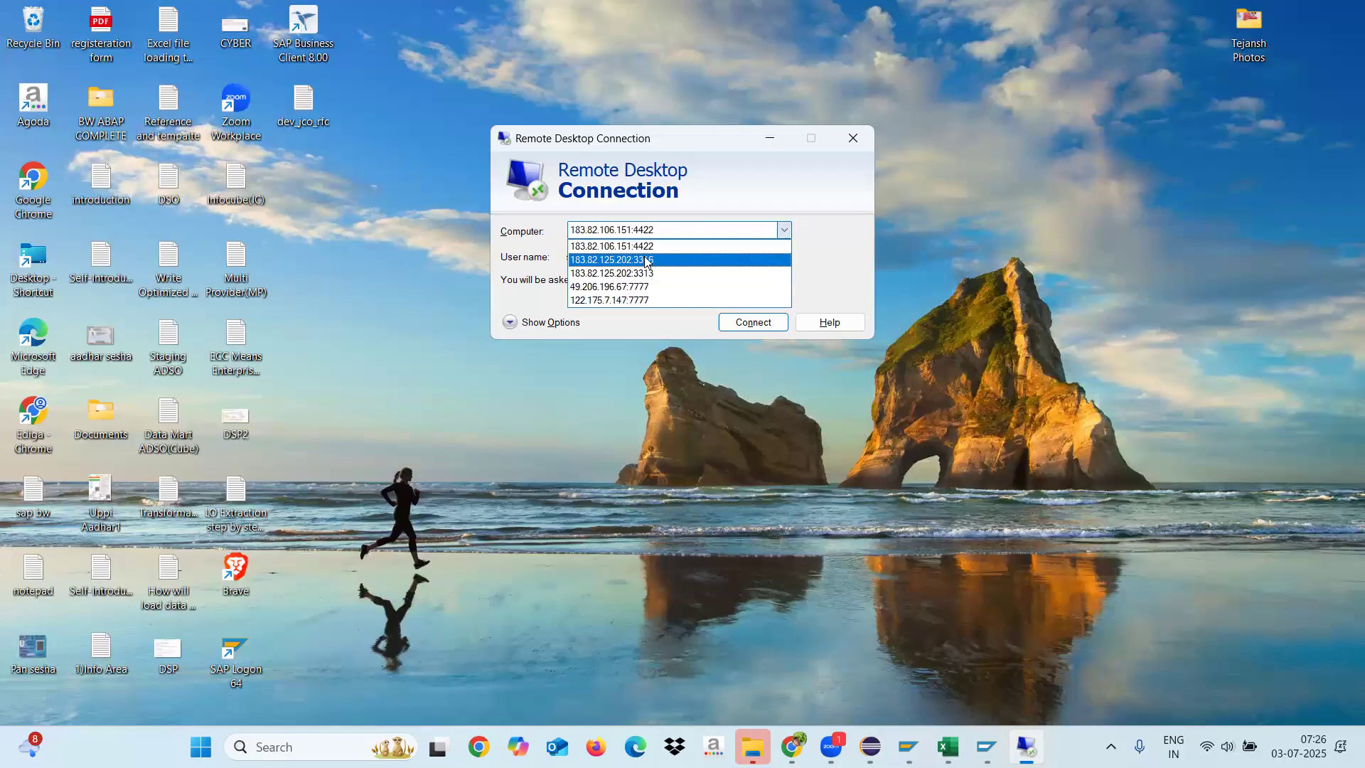
pyautogui.click(647, 260)
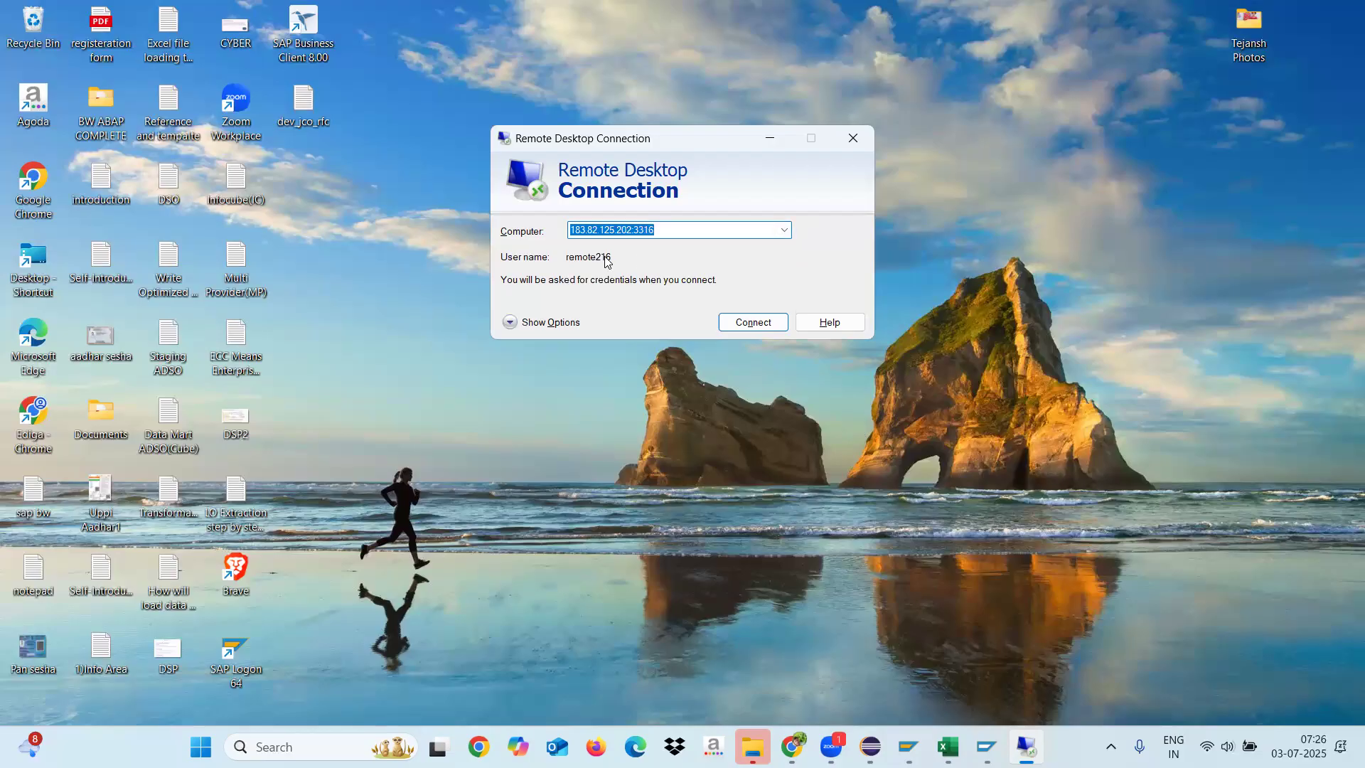
pyautogui.click(555, 322)
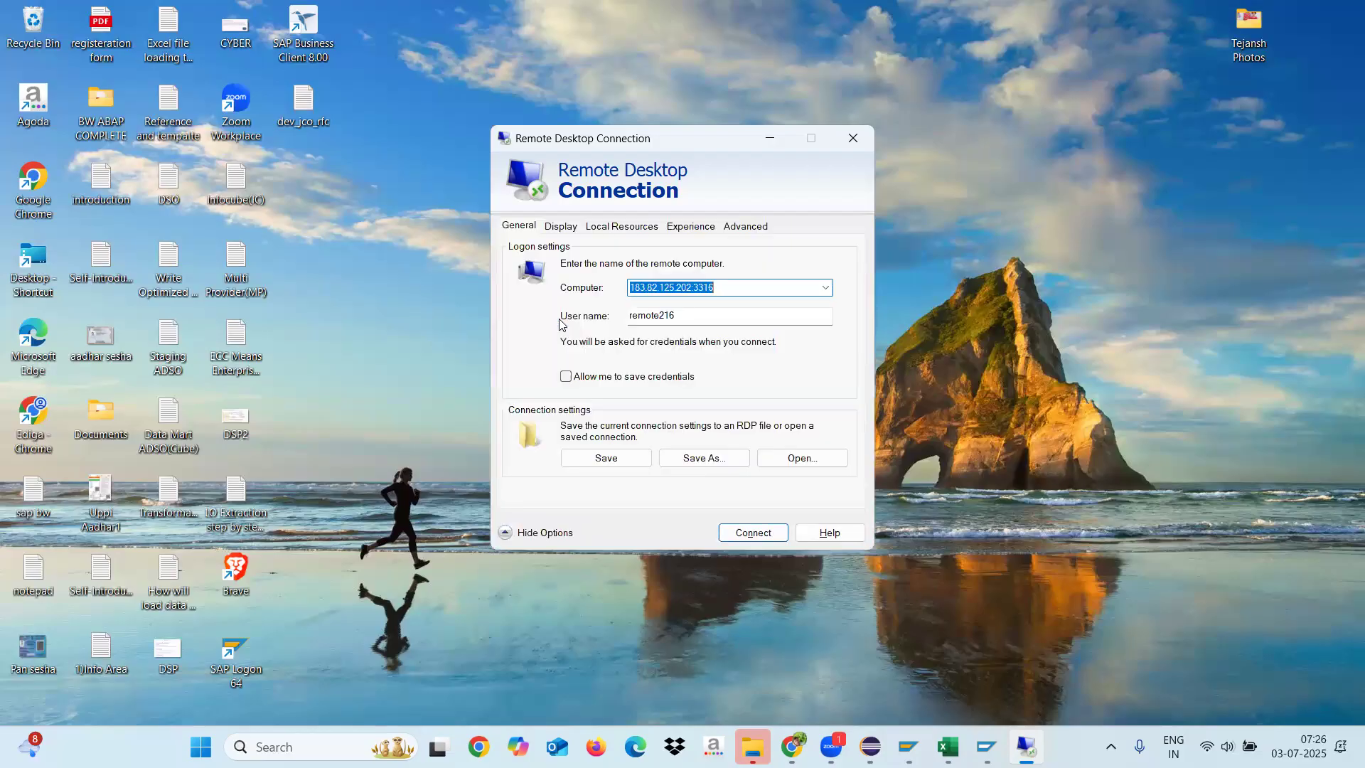
pyautogui.click(739, 534)
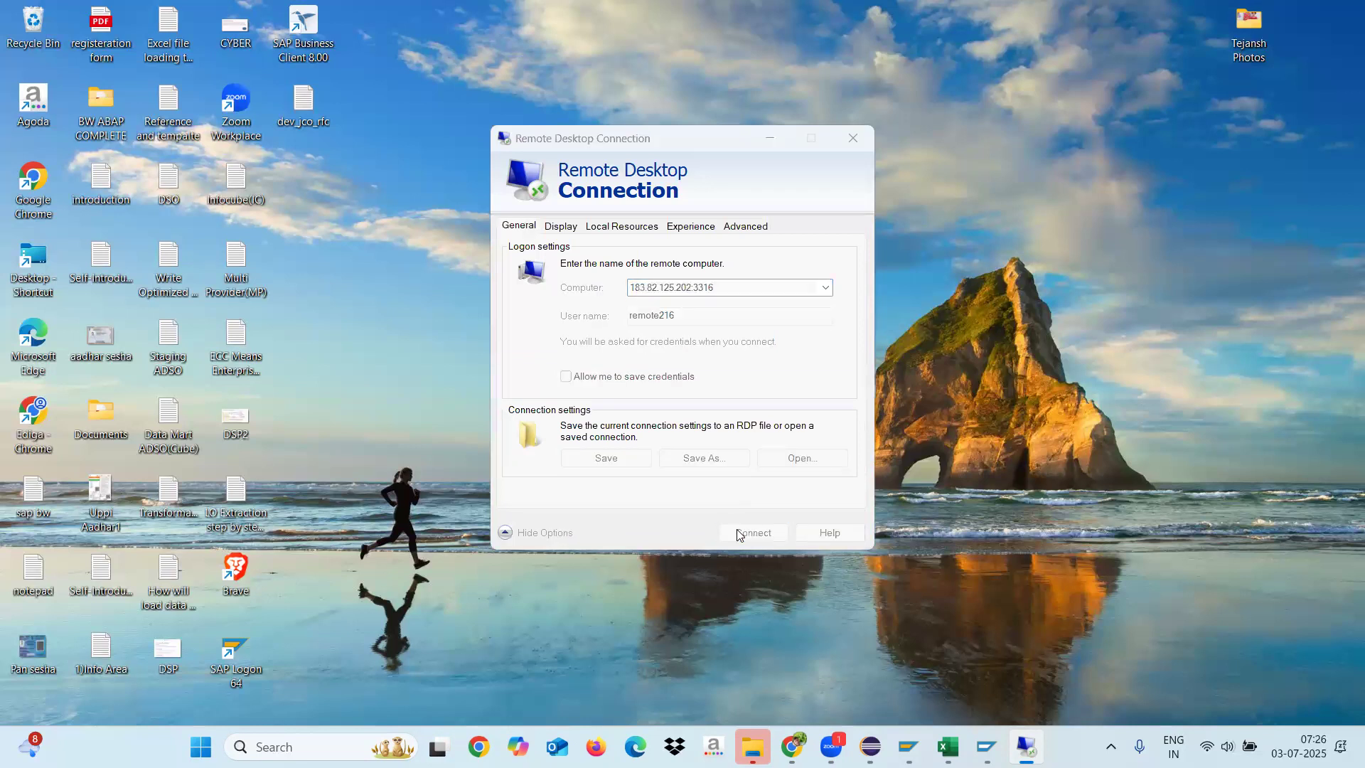
# Step: Enter the remote account password, complete the connection, and dismiss the Shutdown Event Tracker
pyautogui.write('••••••')
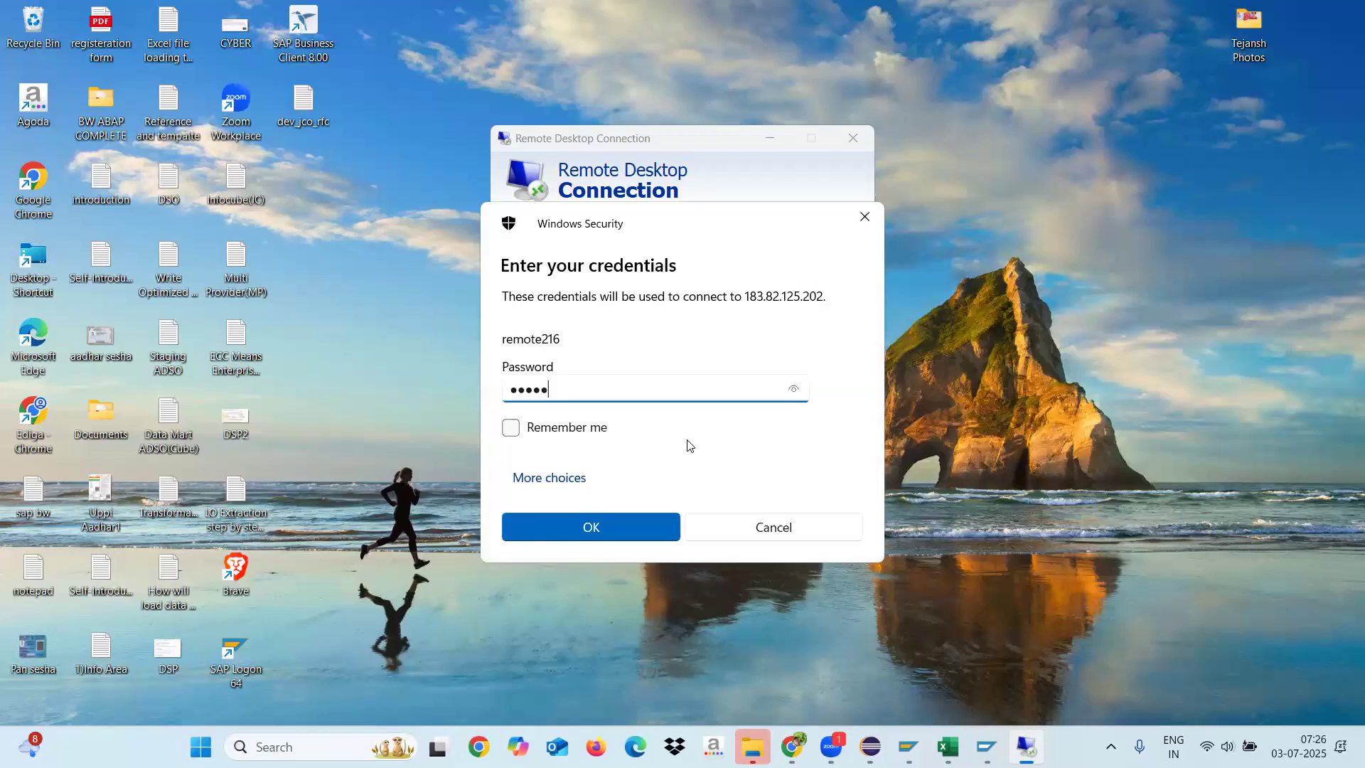
pyautogui.click(625, 533)
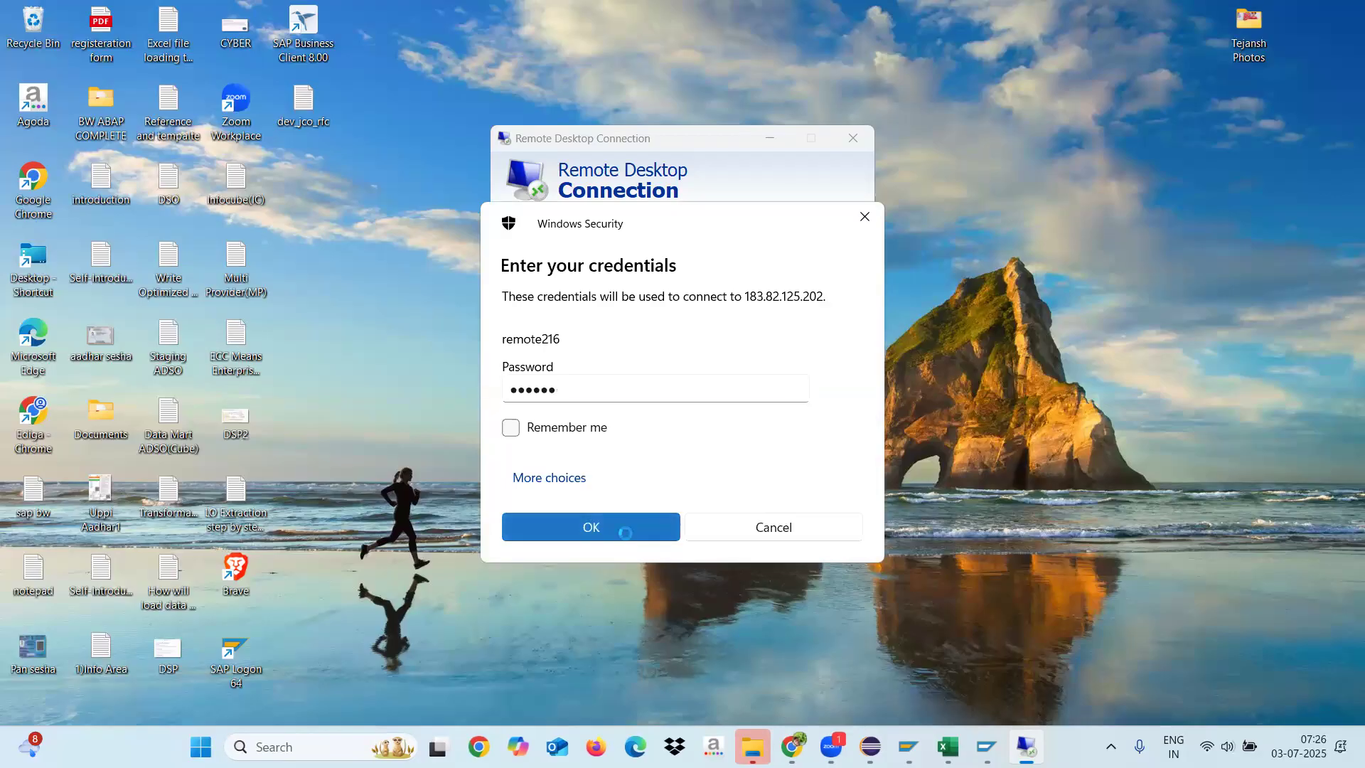
pyautogui.click(742, 491)
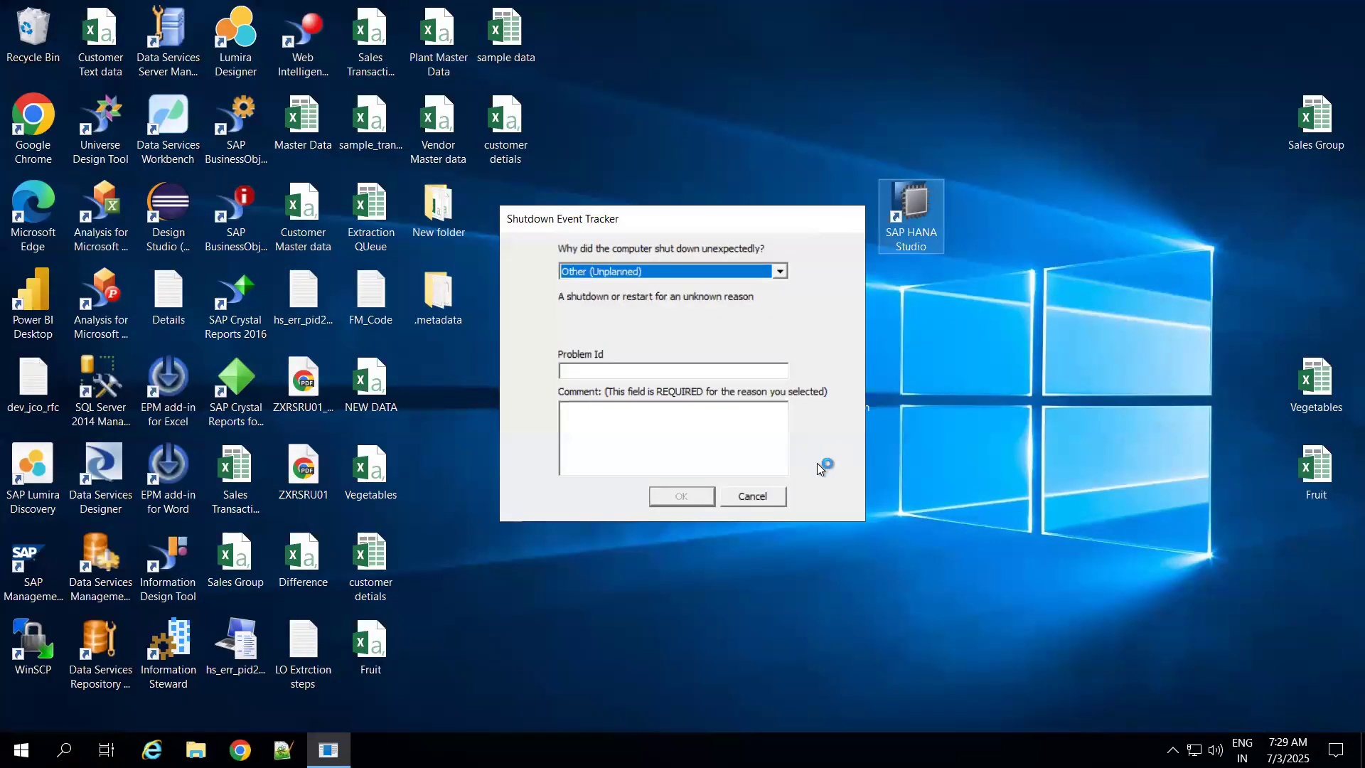
pyautogui.click(764, 498)
# Step: Launch SAP HANA Studio with the proposed Desktop workspace, maximize its window, and close the Welcome page
pyautogui.click(915, 210)
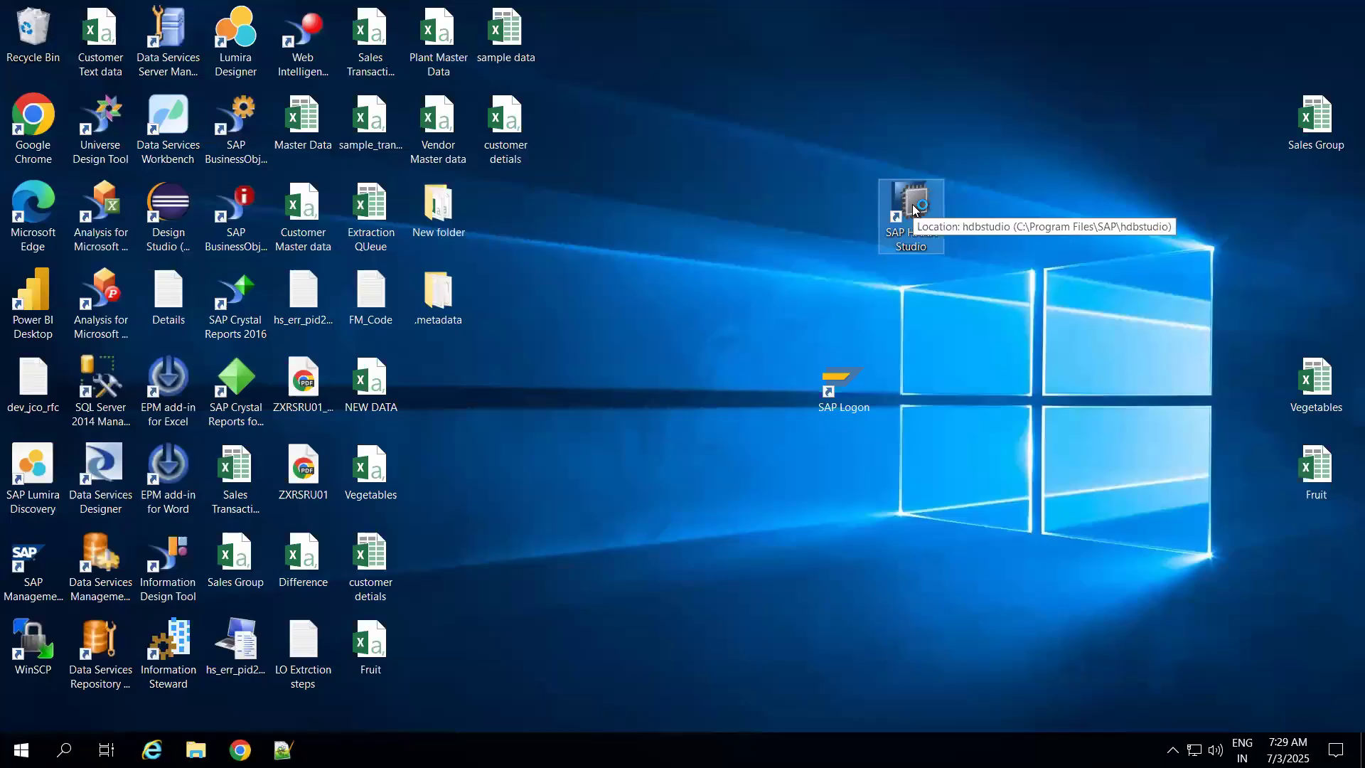
pyautogui.doubleClick(915, 210)
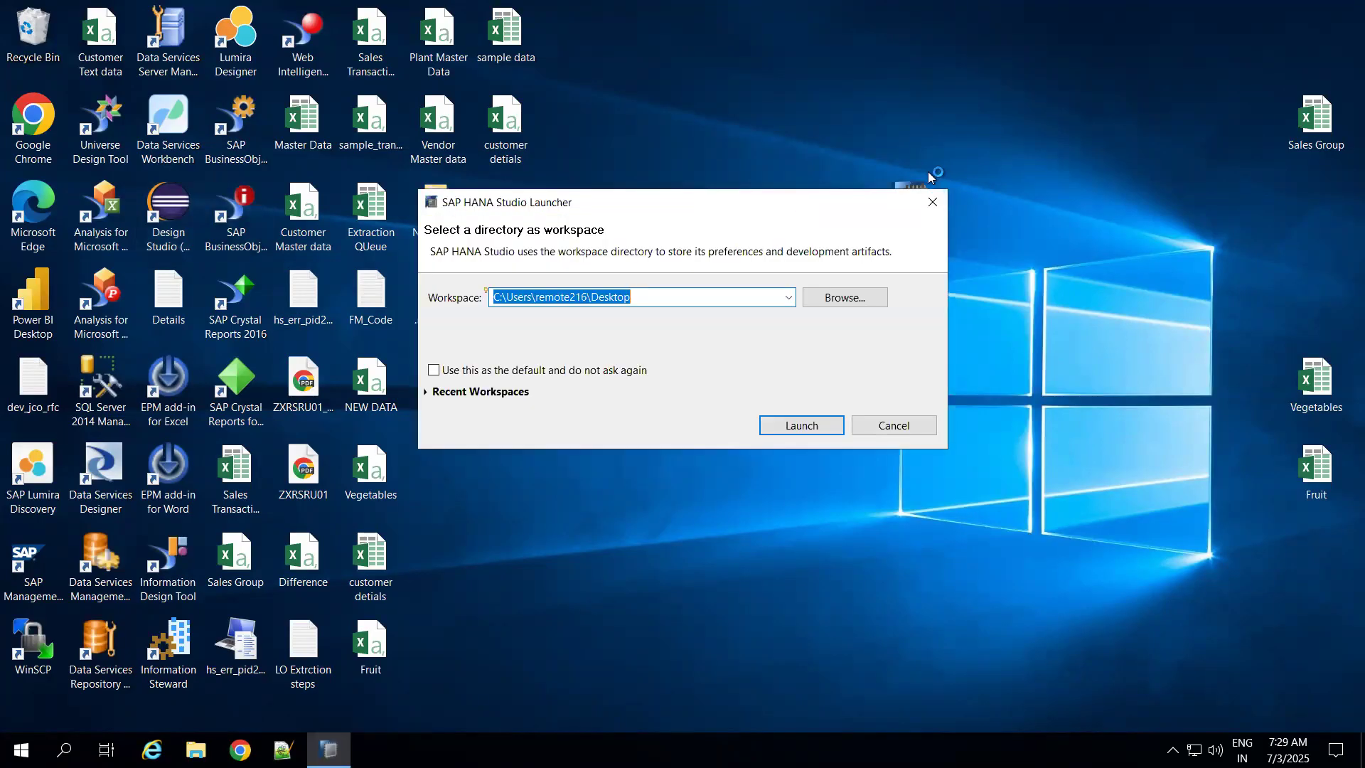
pyautogui.click(783, 426)
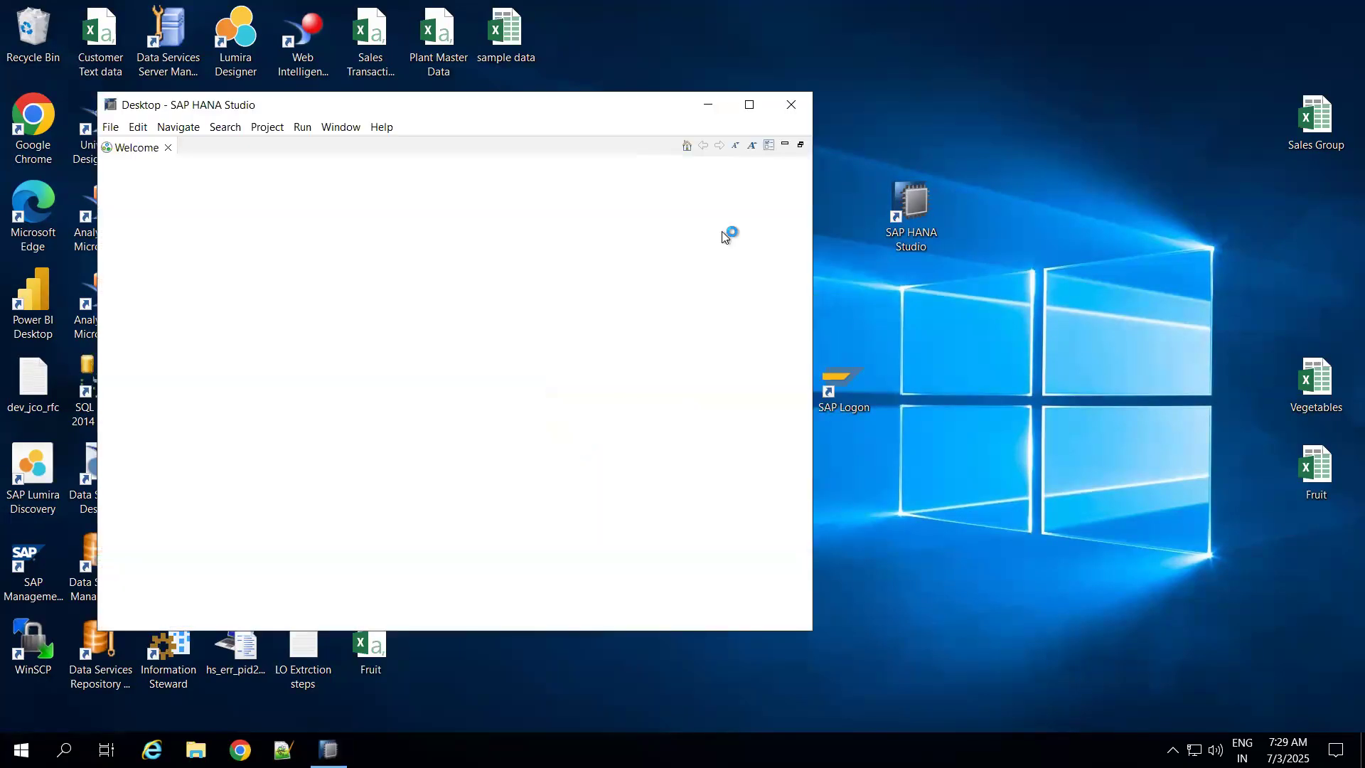
pyautogui.click(748, 107)
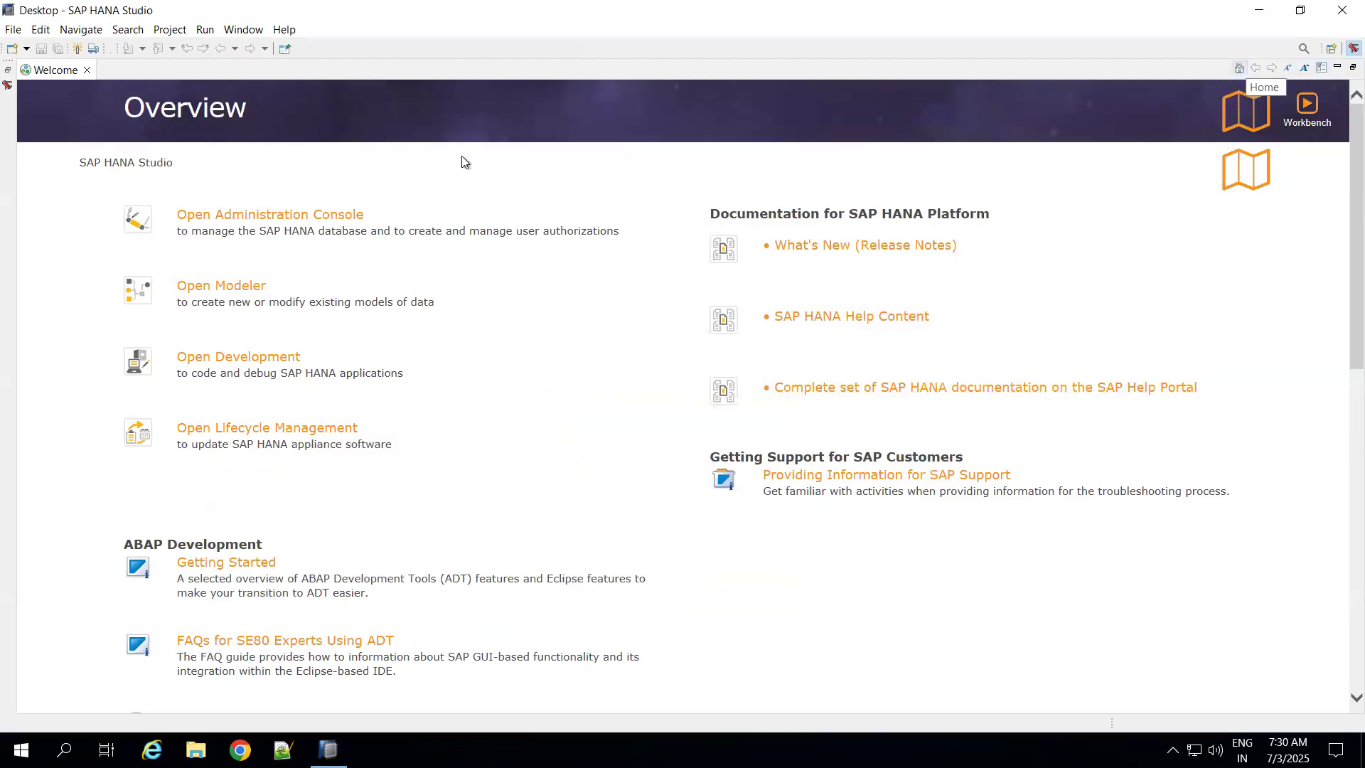
pyautogui.click(88, 71)
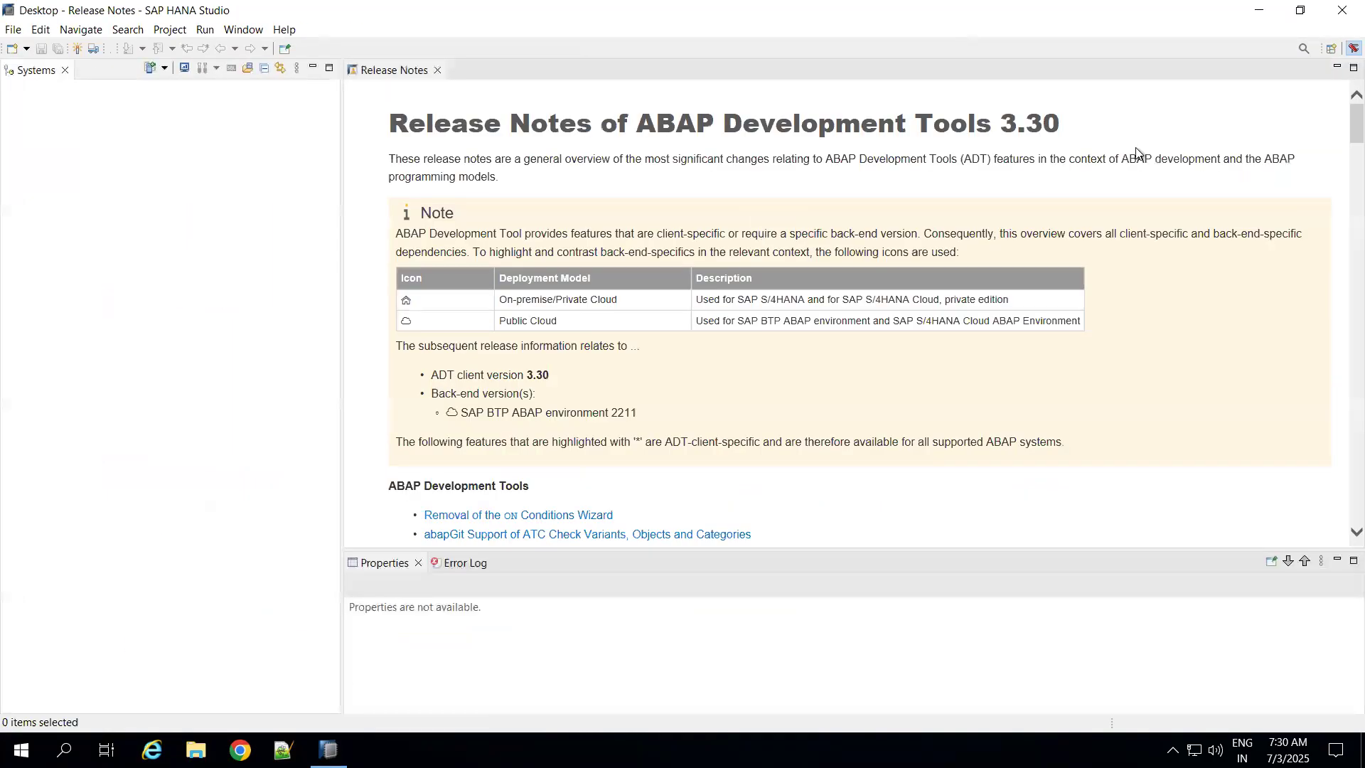
# Step: Open the BW Modeling perspective in SAP HANA Studio
pyautogui.click(1333, 48)
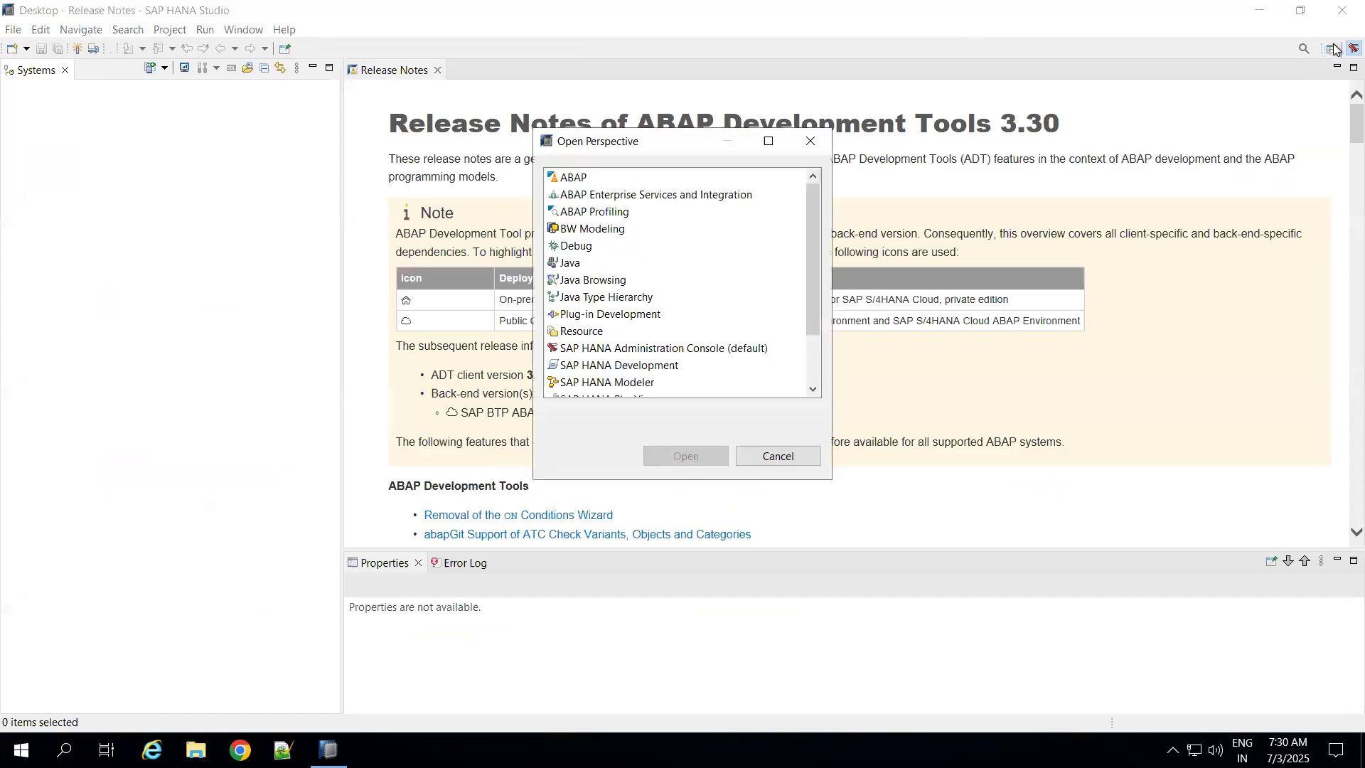
pyautogui.click(583, 232)
pyautogui.doubleClick(582, 232)
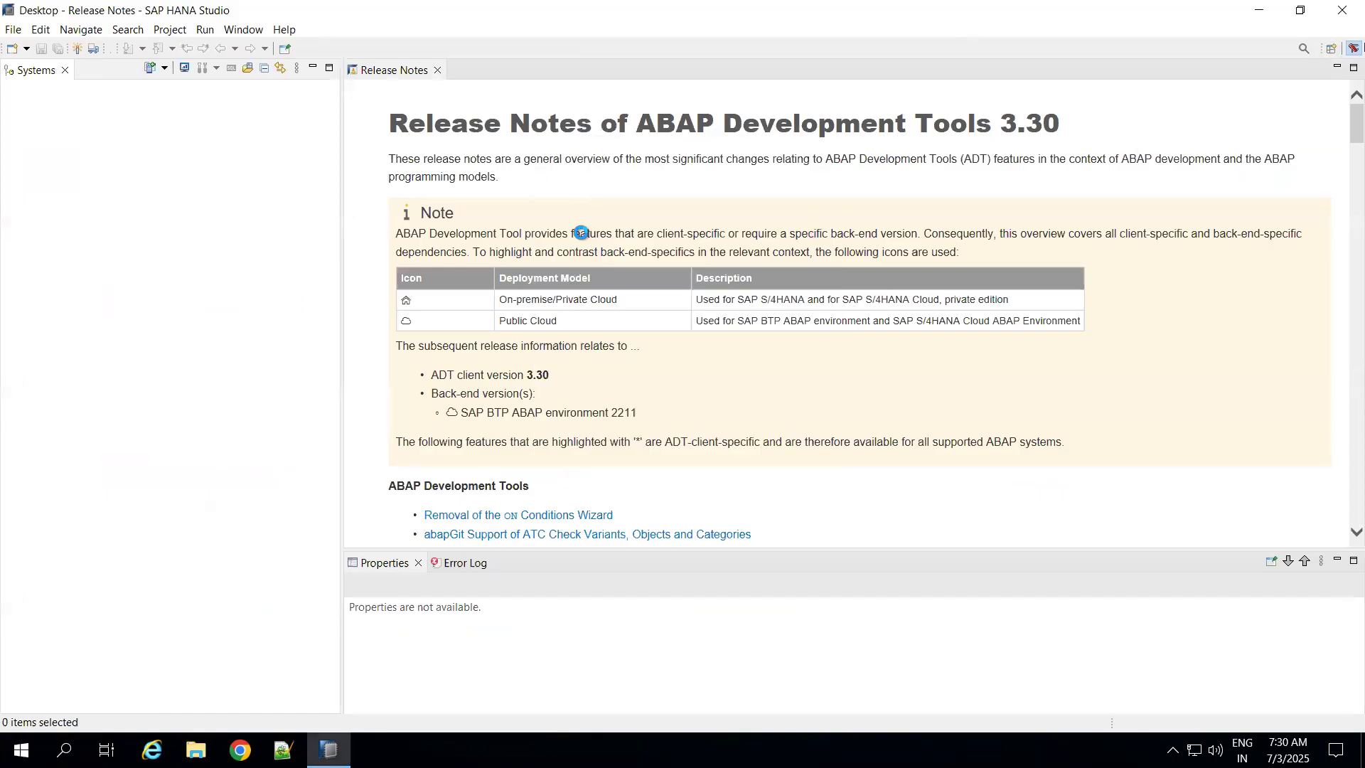
# Step: Start a new BW project with the B4HANA2.0 system connection and proceed to its logon data
pyautogui.click(47, 146)
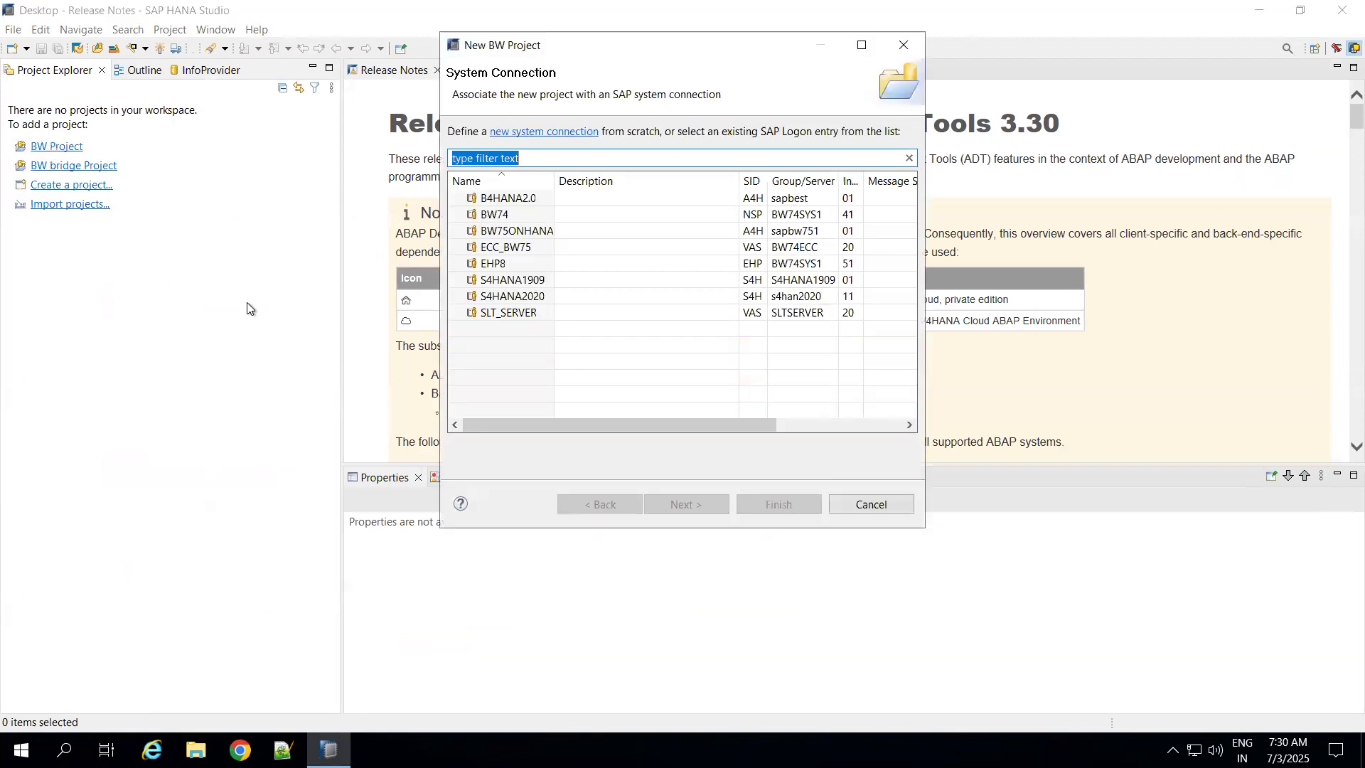
pyautogui.doubleClick(509, 198)
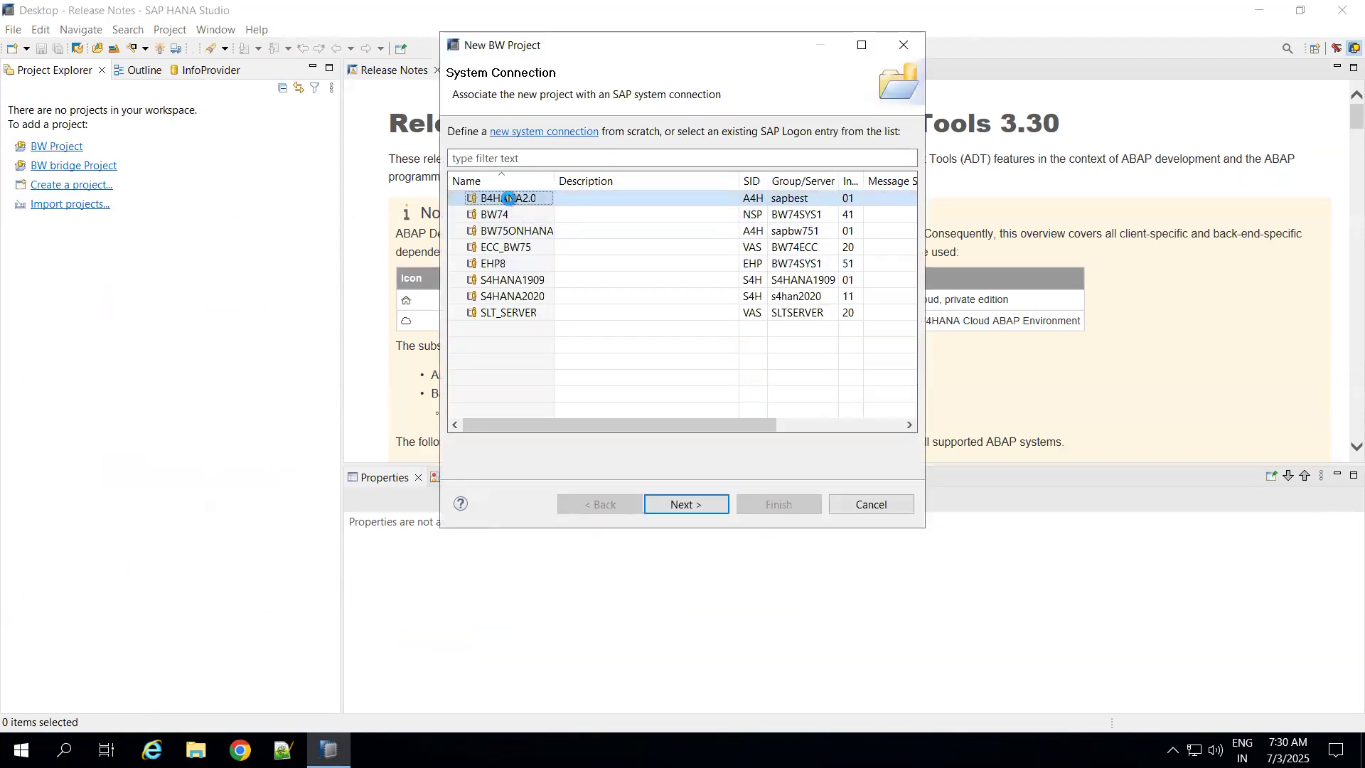
pyautogui.click(683, 560)
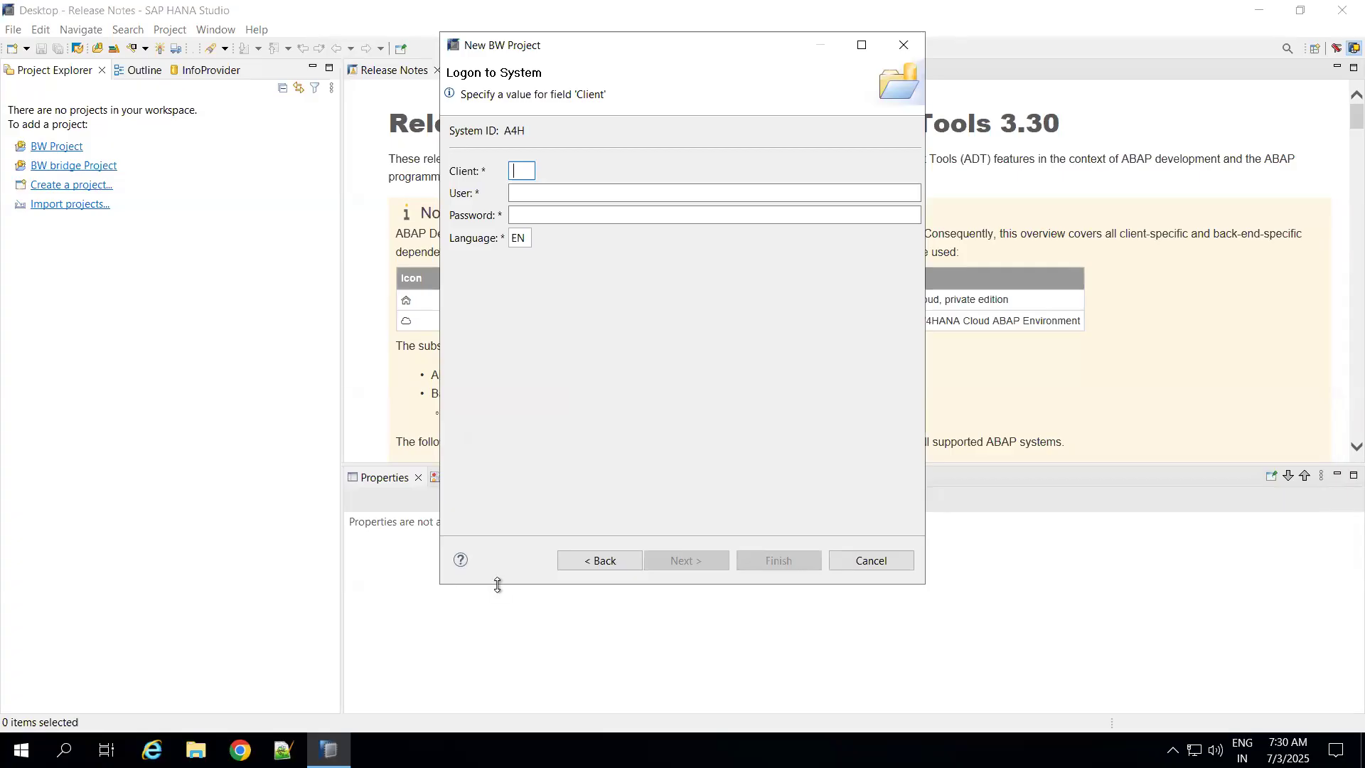
# Step: Open the B4HANA2.0 logon screen from SAP Logon to check the client, and enter client 400 in the BW project's logon data
pyautogui.press('super+d')
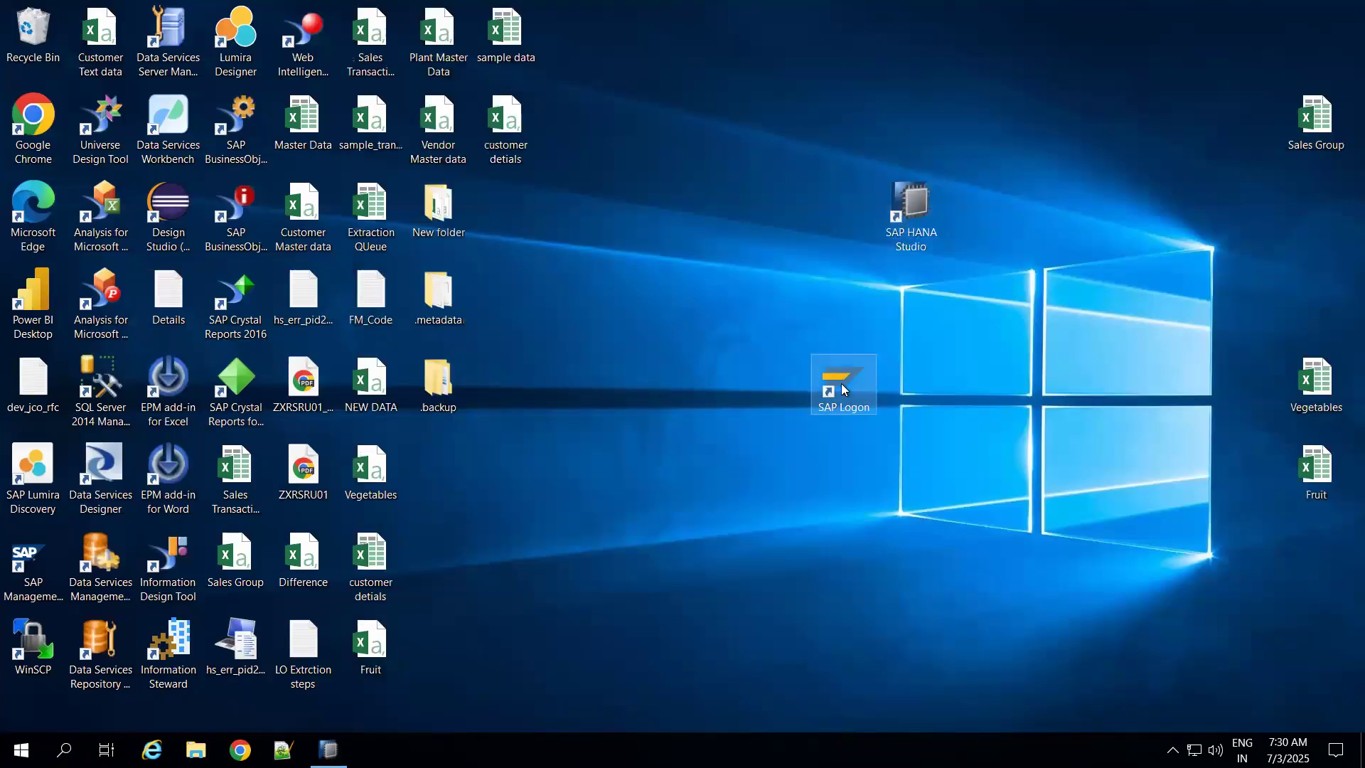
pyautogui.doubleClick(842, 384)
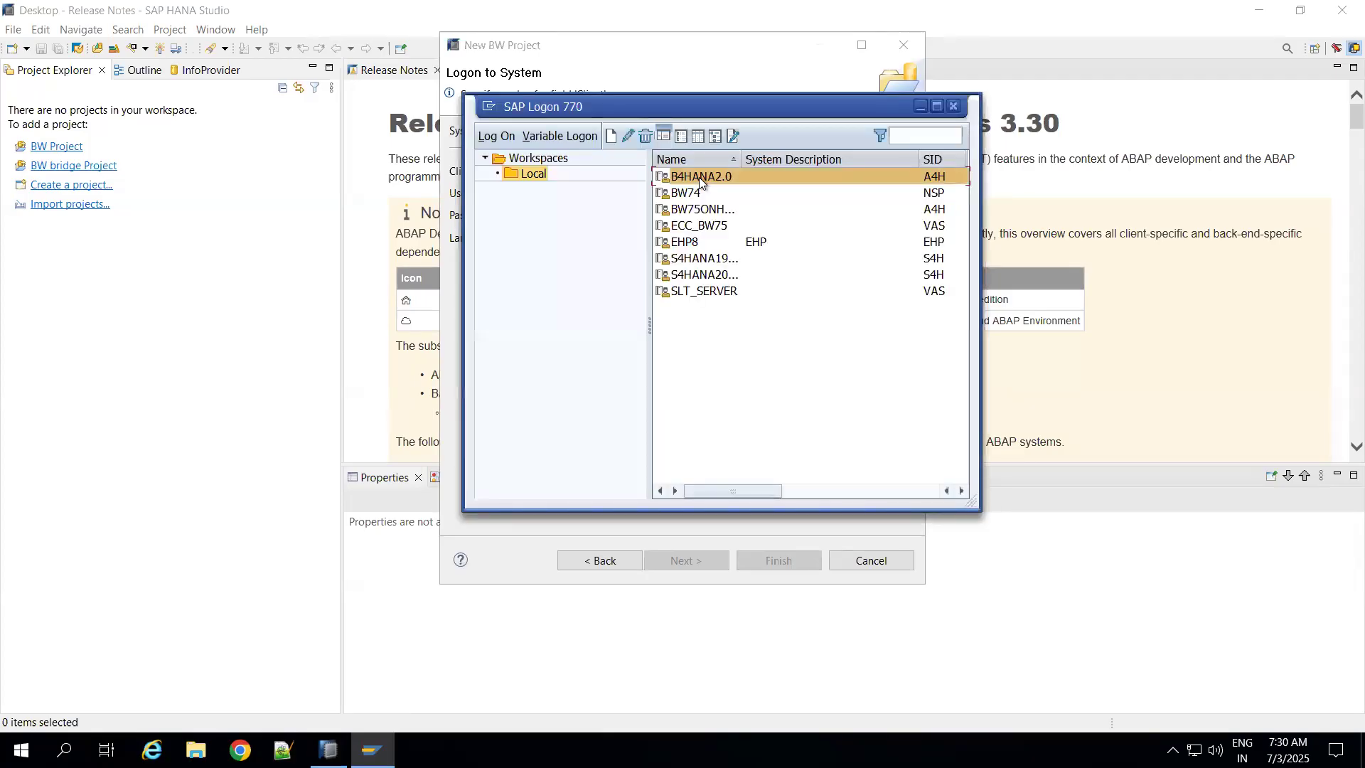
pyautogui.doubleClick(699, 177)
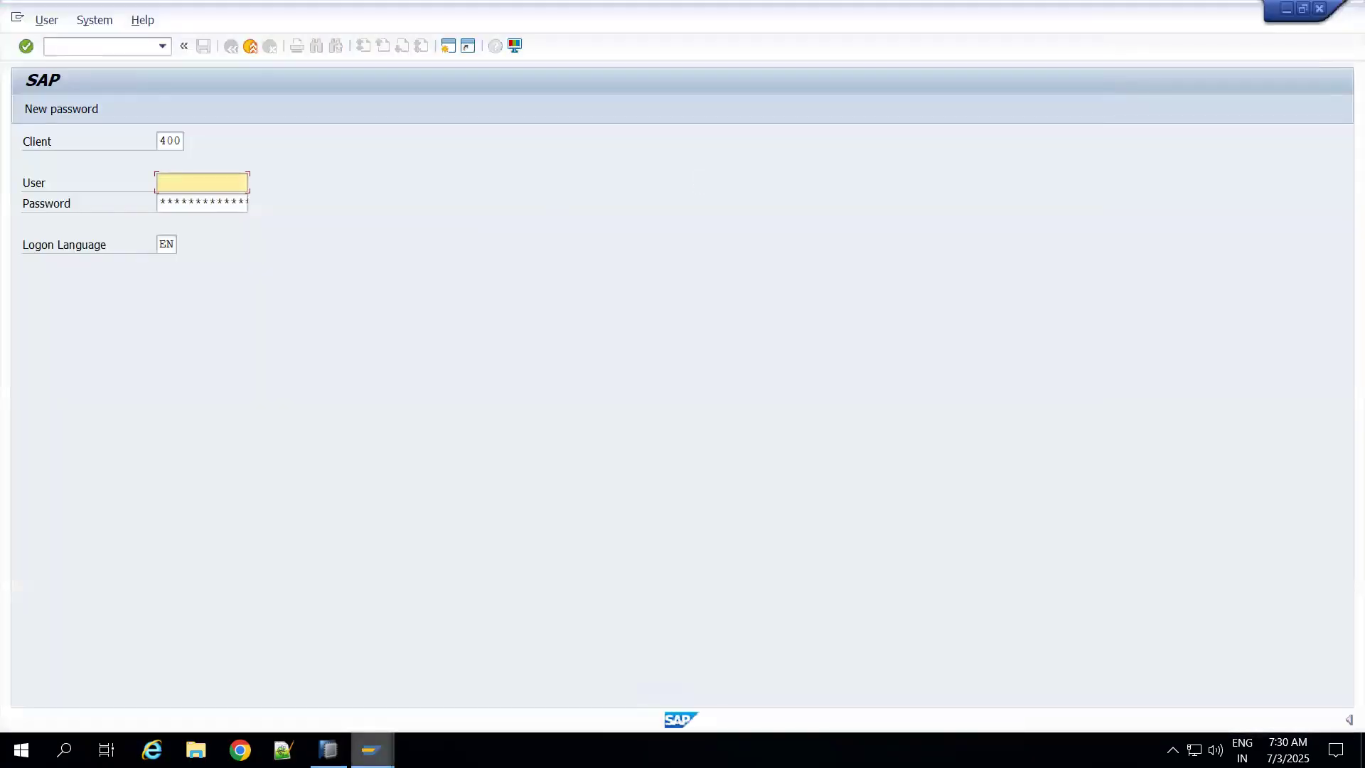
pyautogui.click(328, 751)
pyautogui.write('400')
# Step: Look up the user name on the SAP logon screen and enter it in the BW project's logon data
pyautogui.click(547, 193)
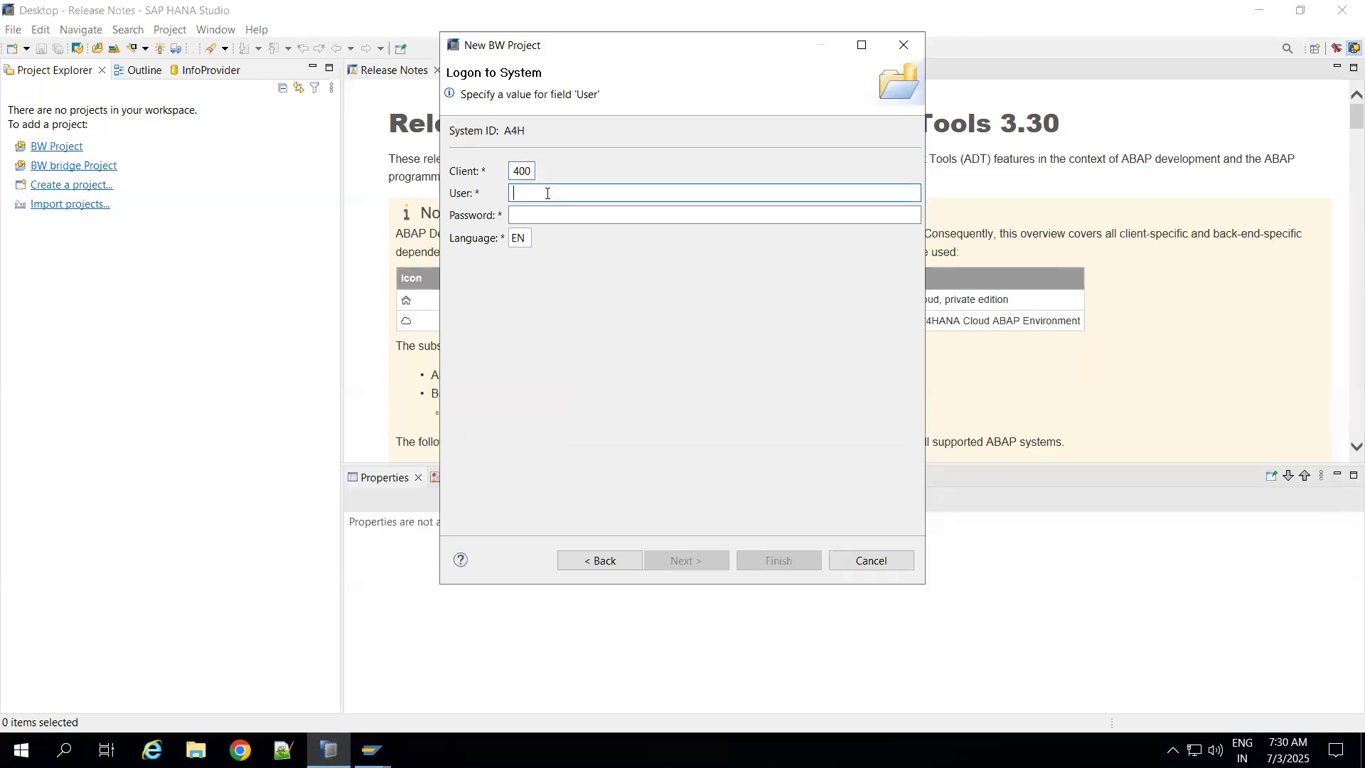
pyautogui.hotkey('alt', 'Tab')
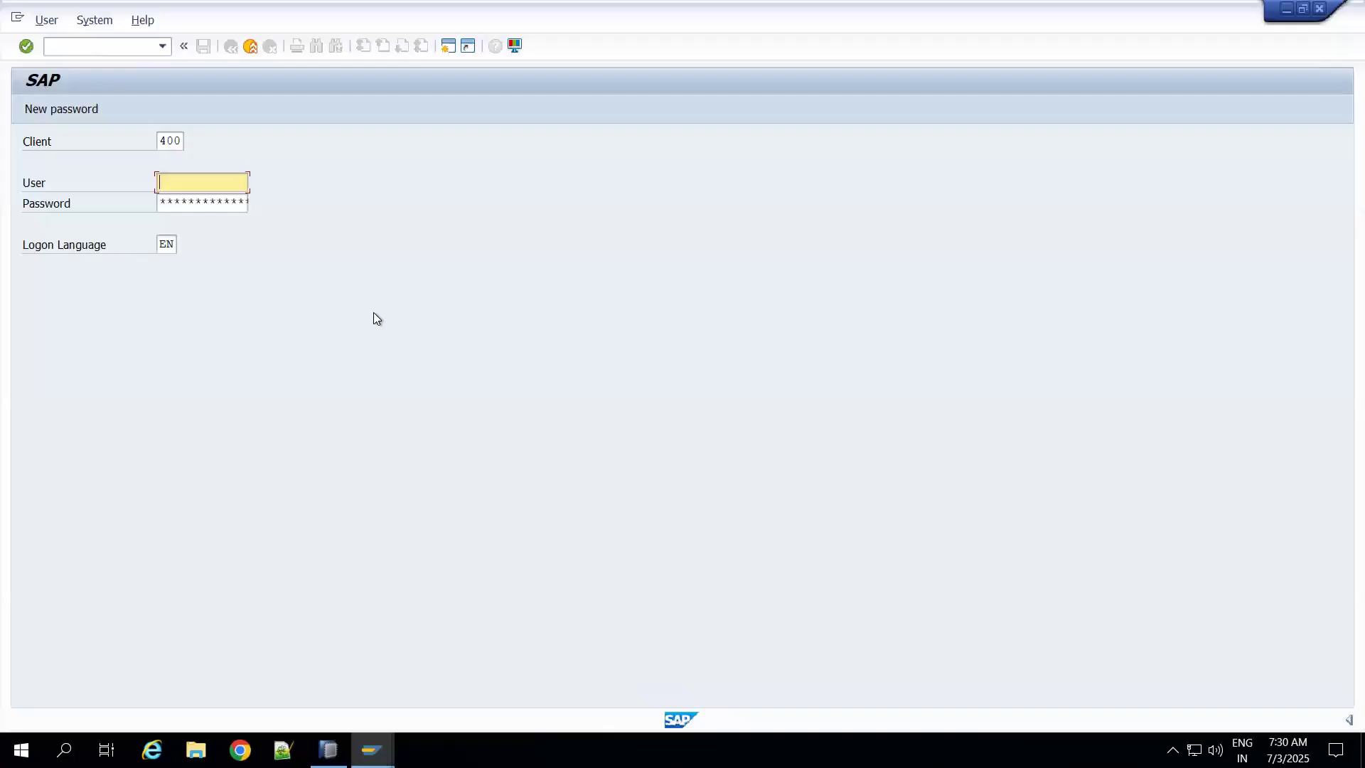
pyautogui.click(204, 185)
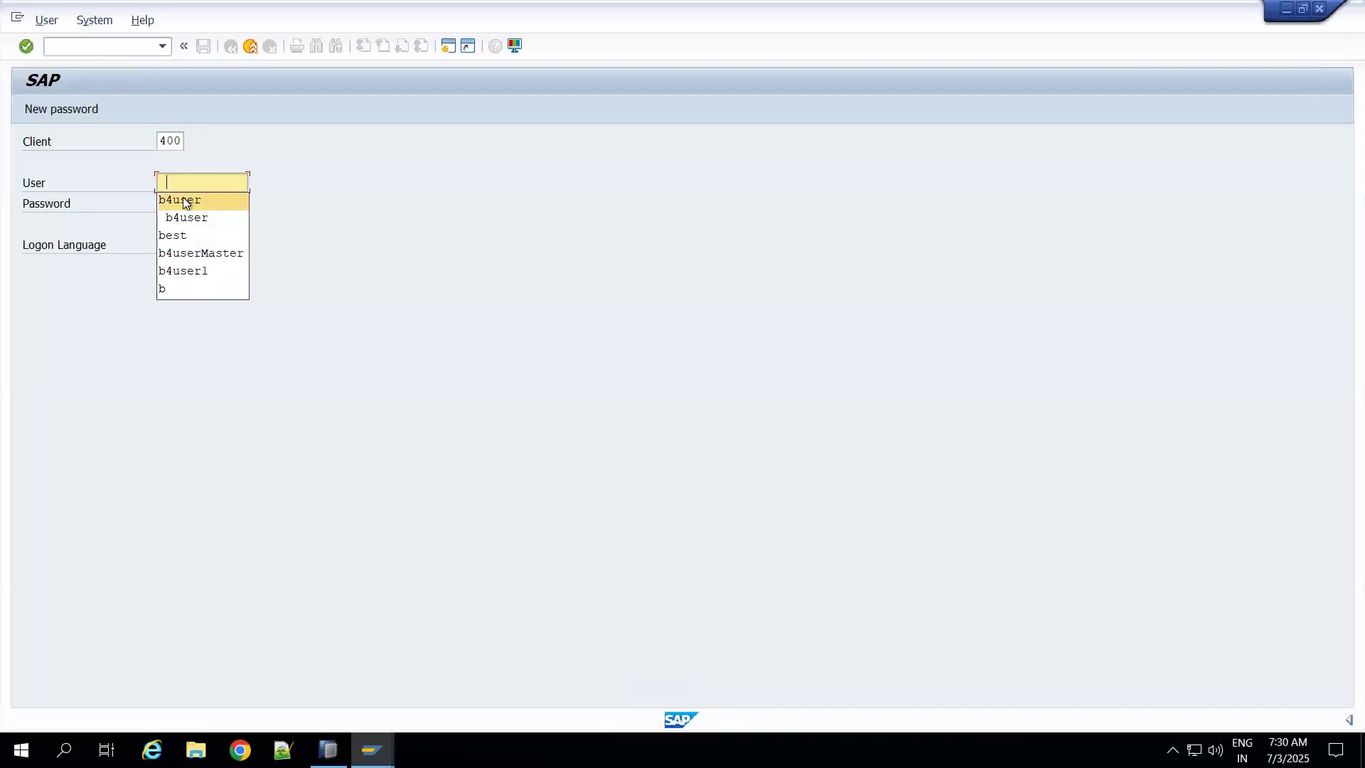
pyautogui.click(185, 202)
pyautogui.hotkey('alt', 'Tab')
pyautogui.write('B4USER')
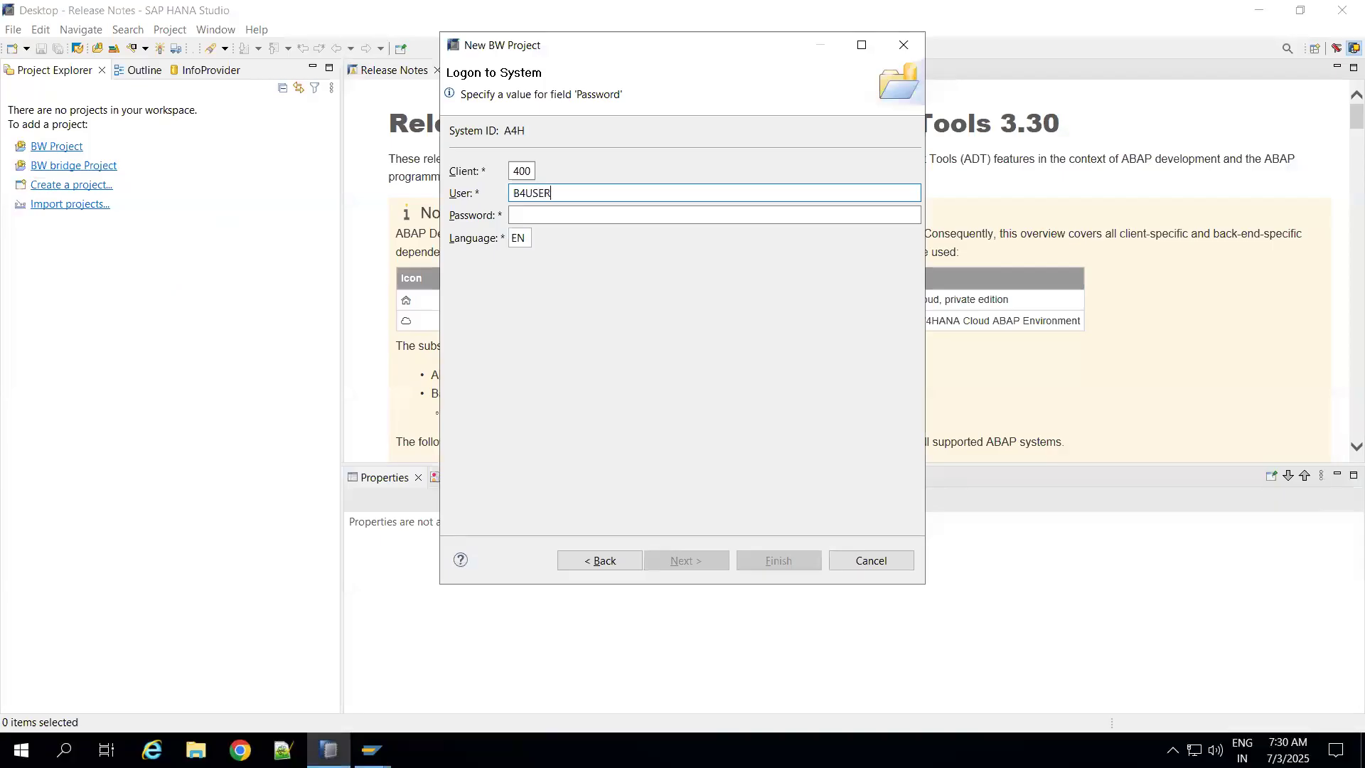
# Step: Enter the account password in the BW project's logon data and finish creating the project
pyautogui.click(584, 217)
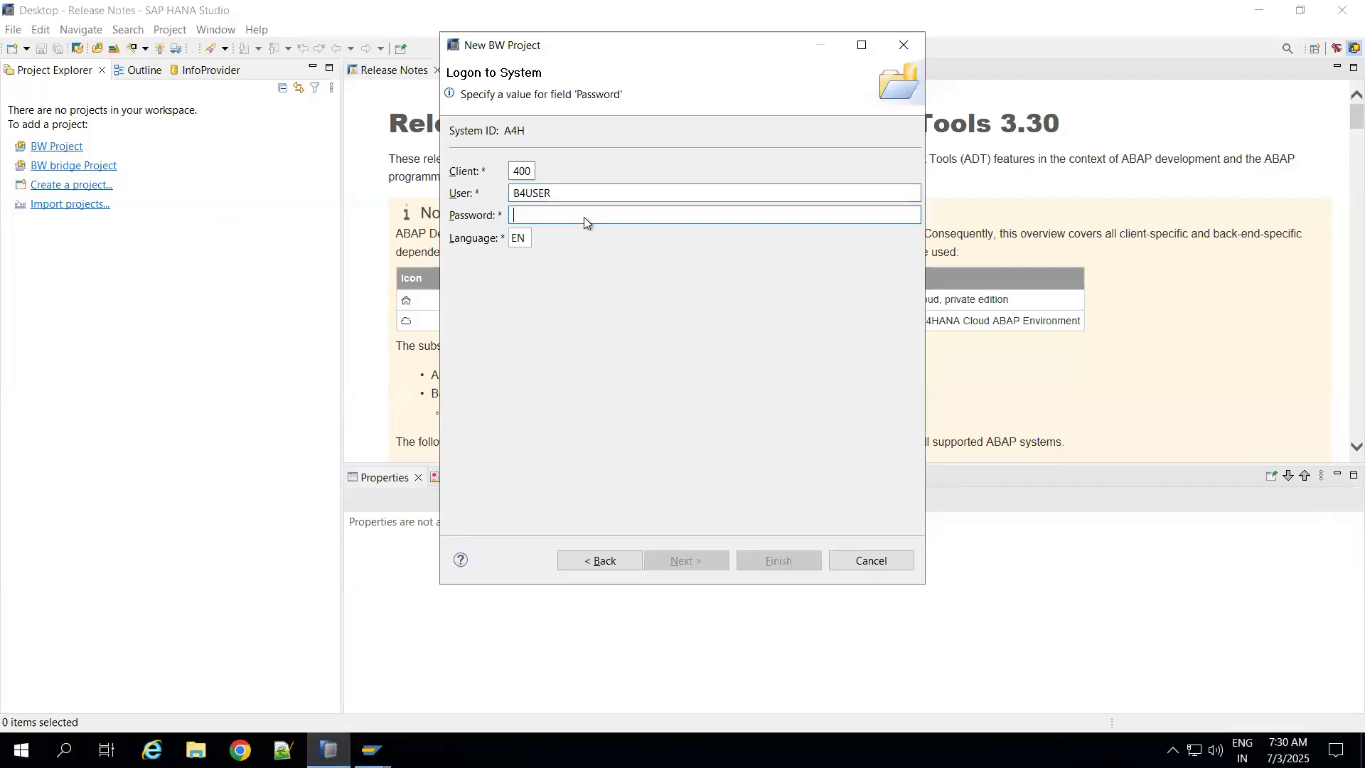
pyautogui.write('••••••')
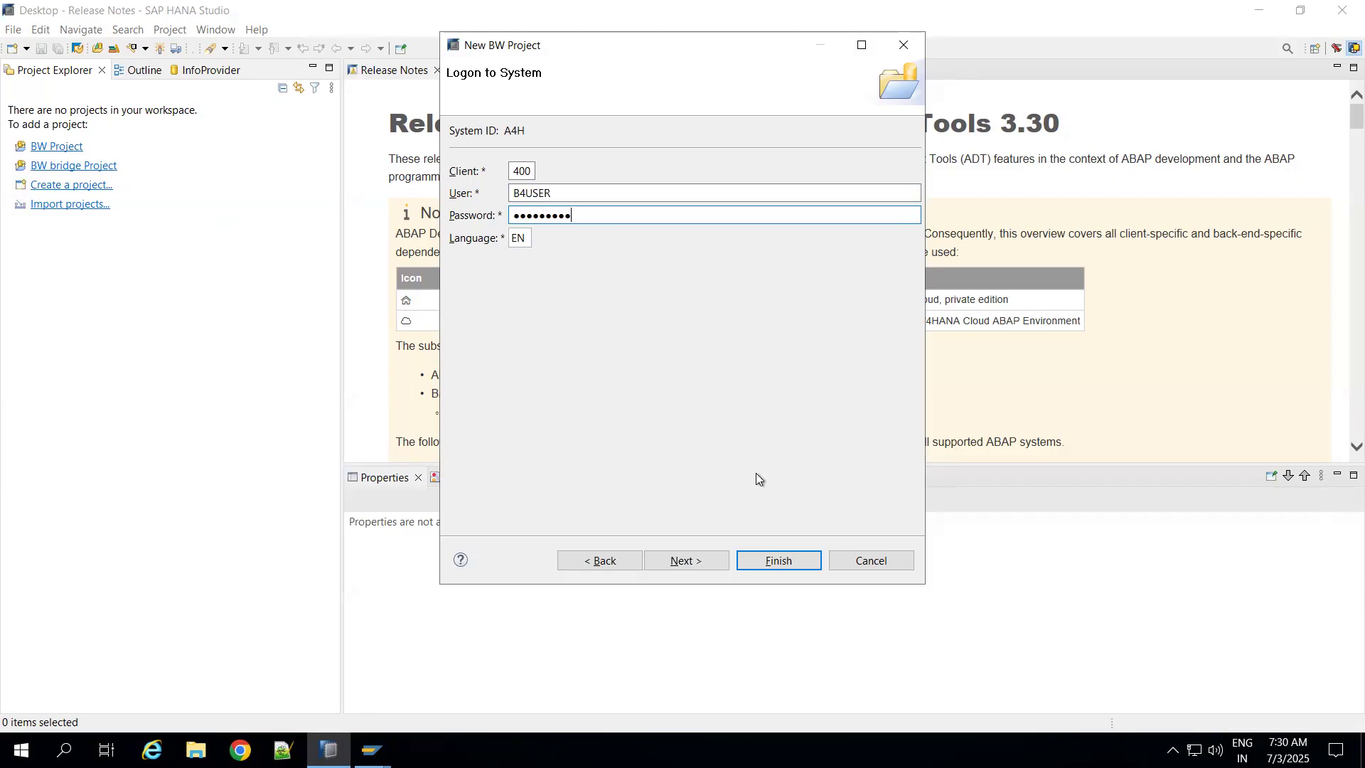
pyautogui.click(777, 560)
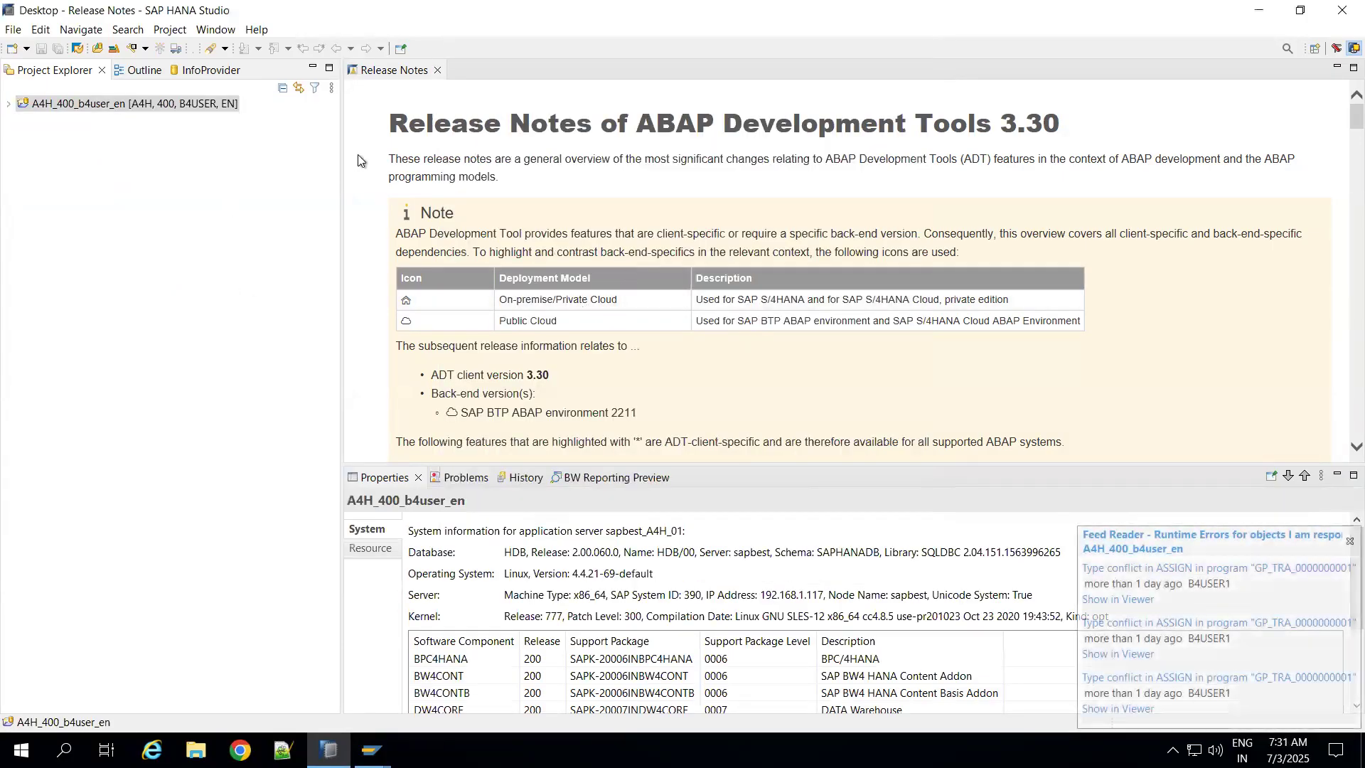
# Step: Close the Release Notes and expand the new BW project's Data Sources down to the File source systems
pyautogui.click(437, 70)
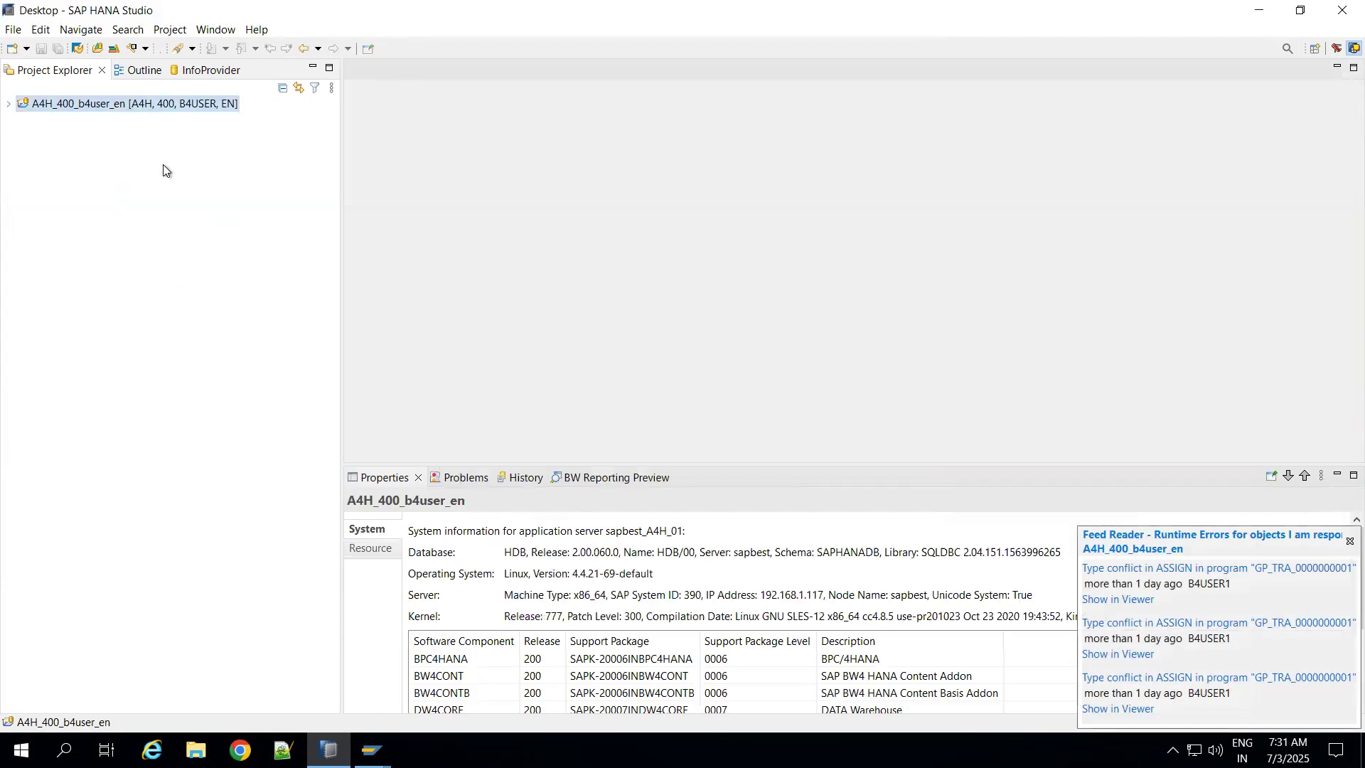
pyautogui.click(10, 105)
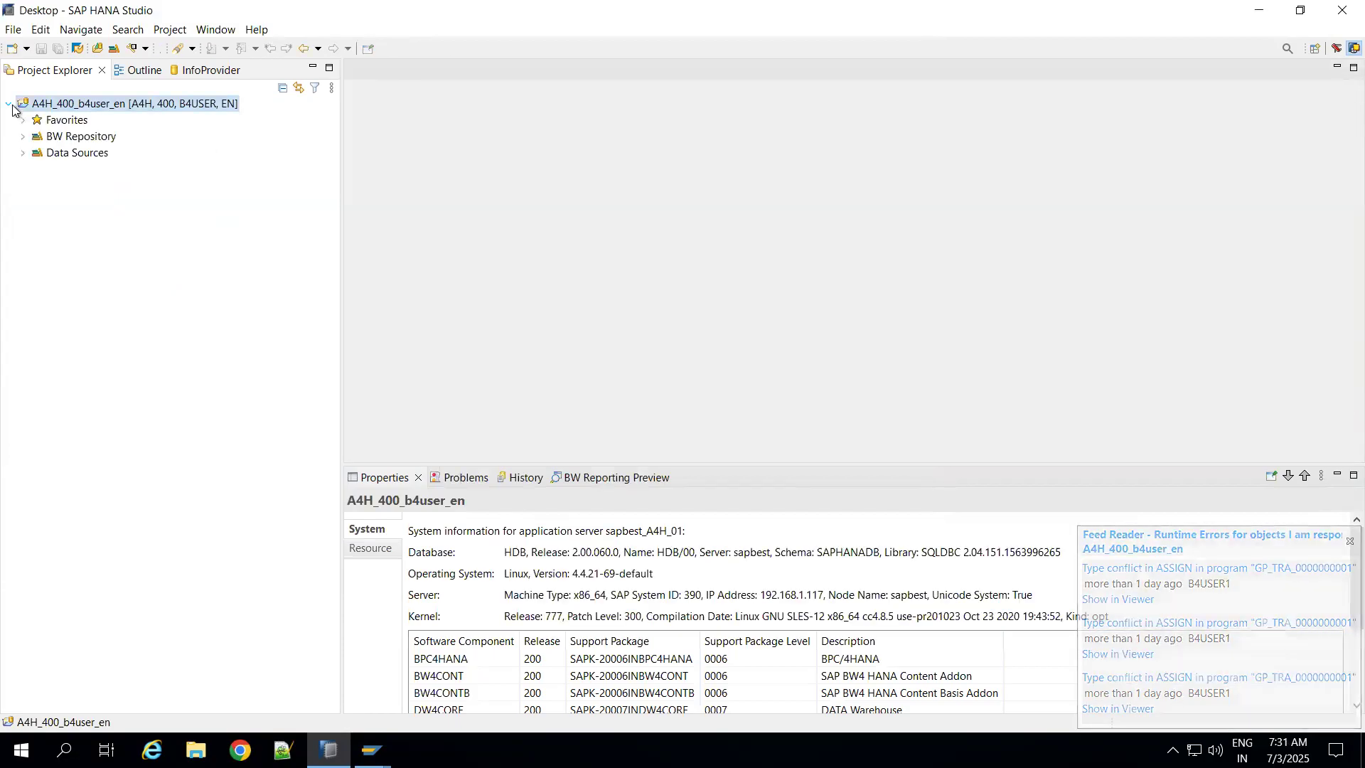
pyautogui.click(22, 154)
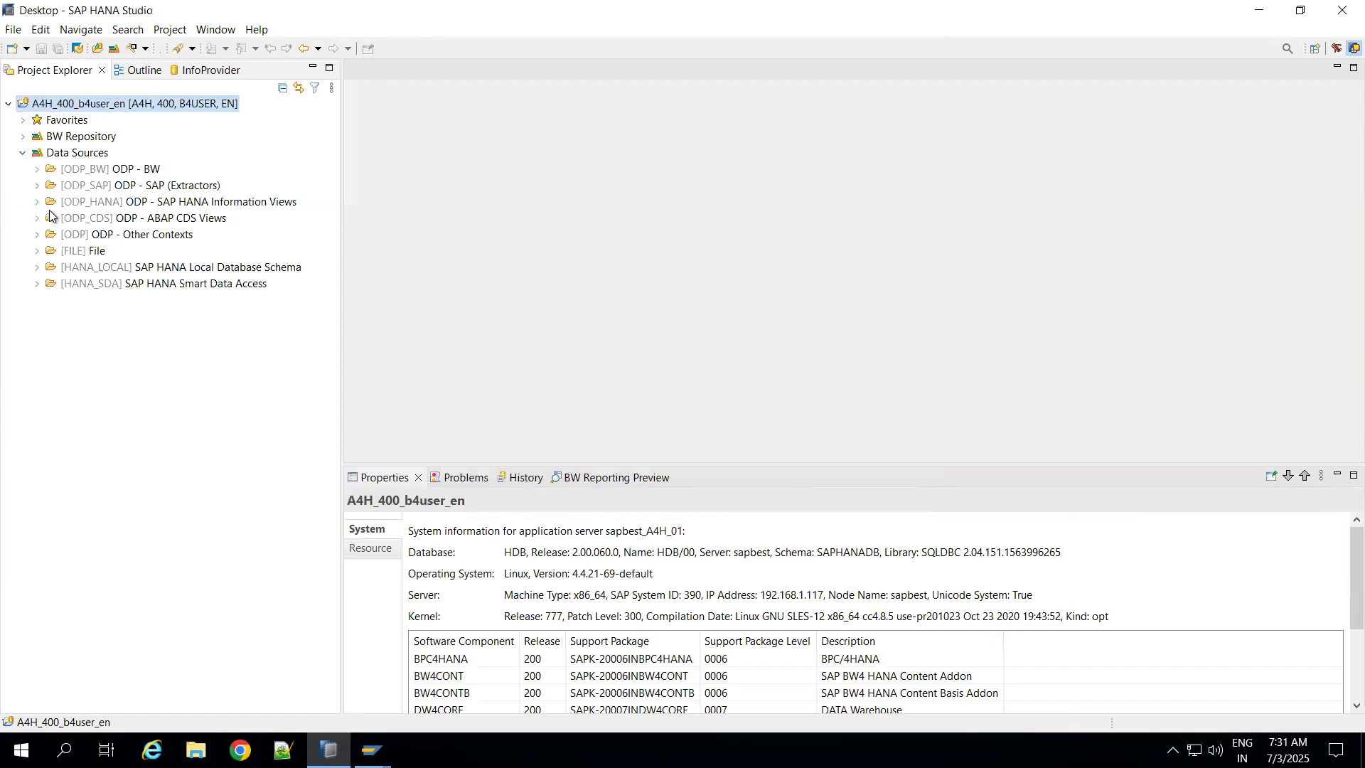
pyautogui.click(37, 252)
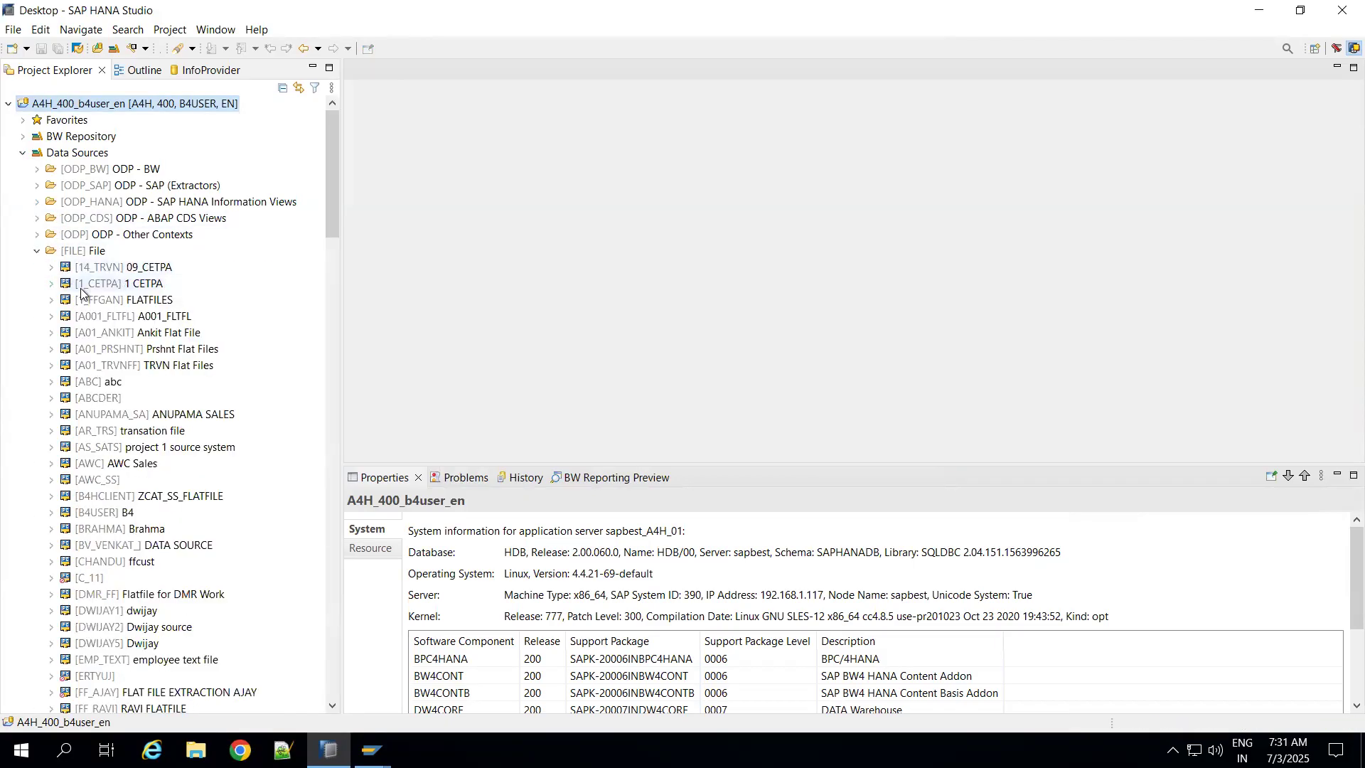
# Step: Start a new DataSource in the ABC file source system without a template and proceed to the confirmation page
pyautogui.click(52, 382)
pyautogui.click(105, 384)
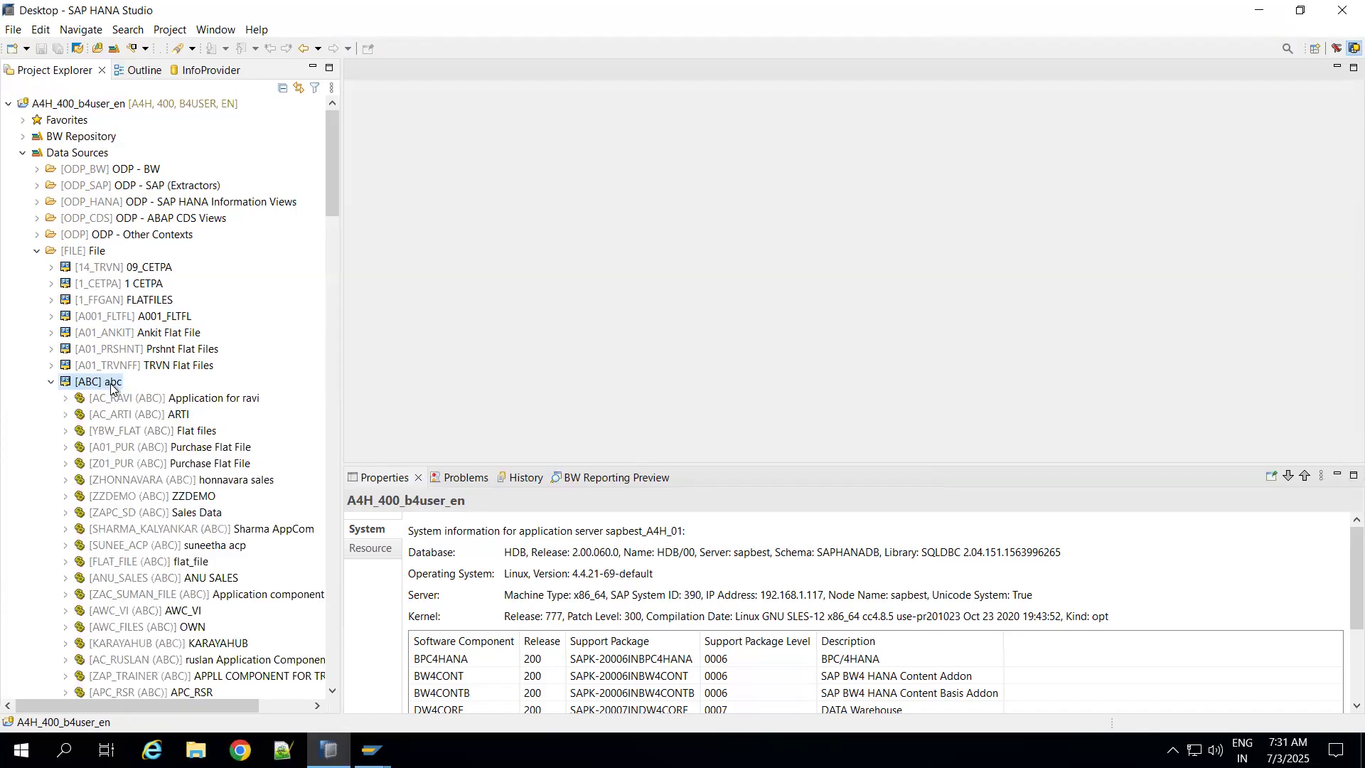
pyautogui.rightClick(110, 389)
pyautogui.moveTo(110, 388)
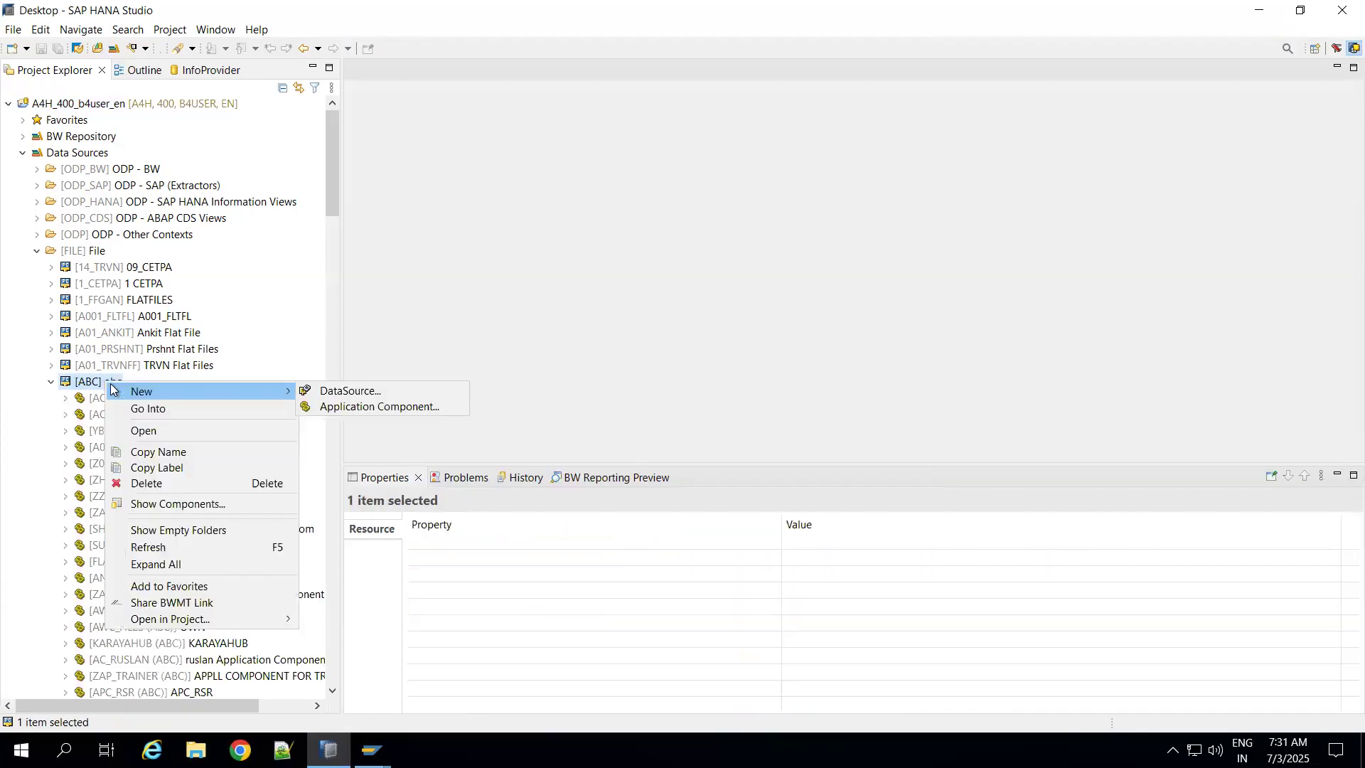
pyautogui.click(348, 394)
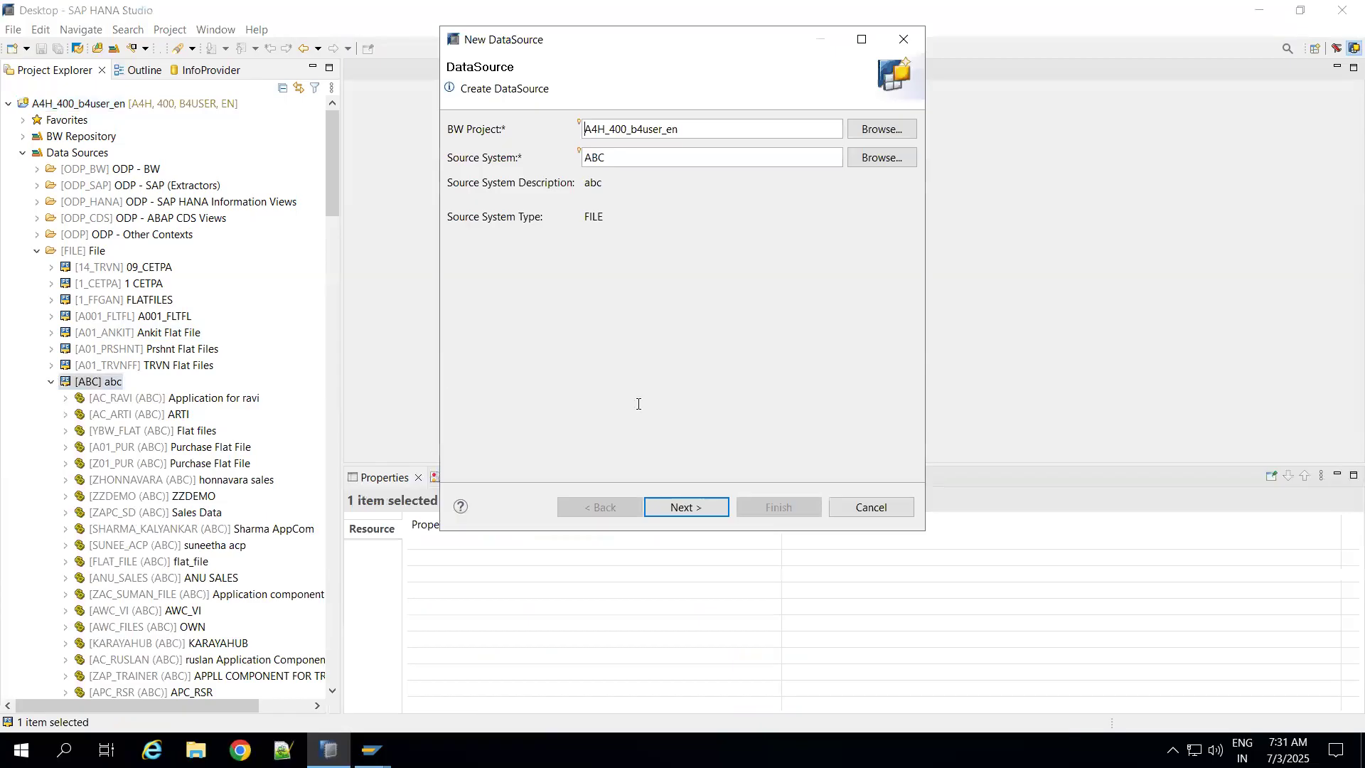
pyautogui.click(686, 507)
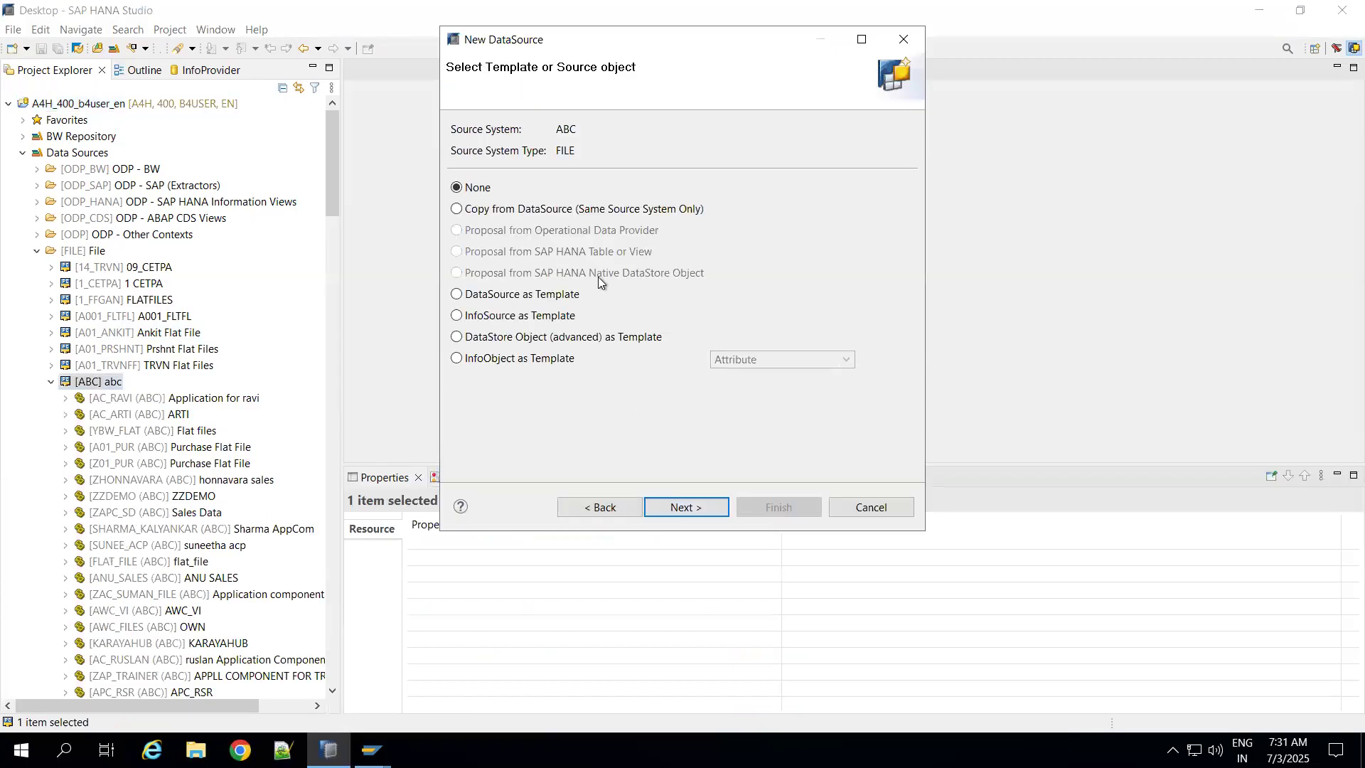
pyautogui.click(676, 506)
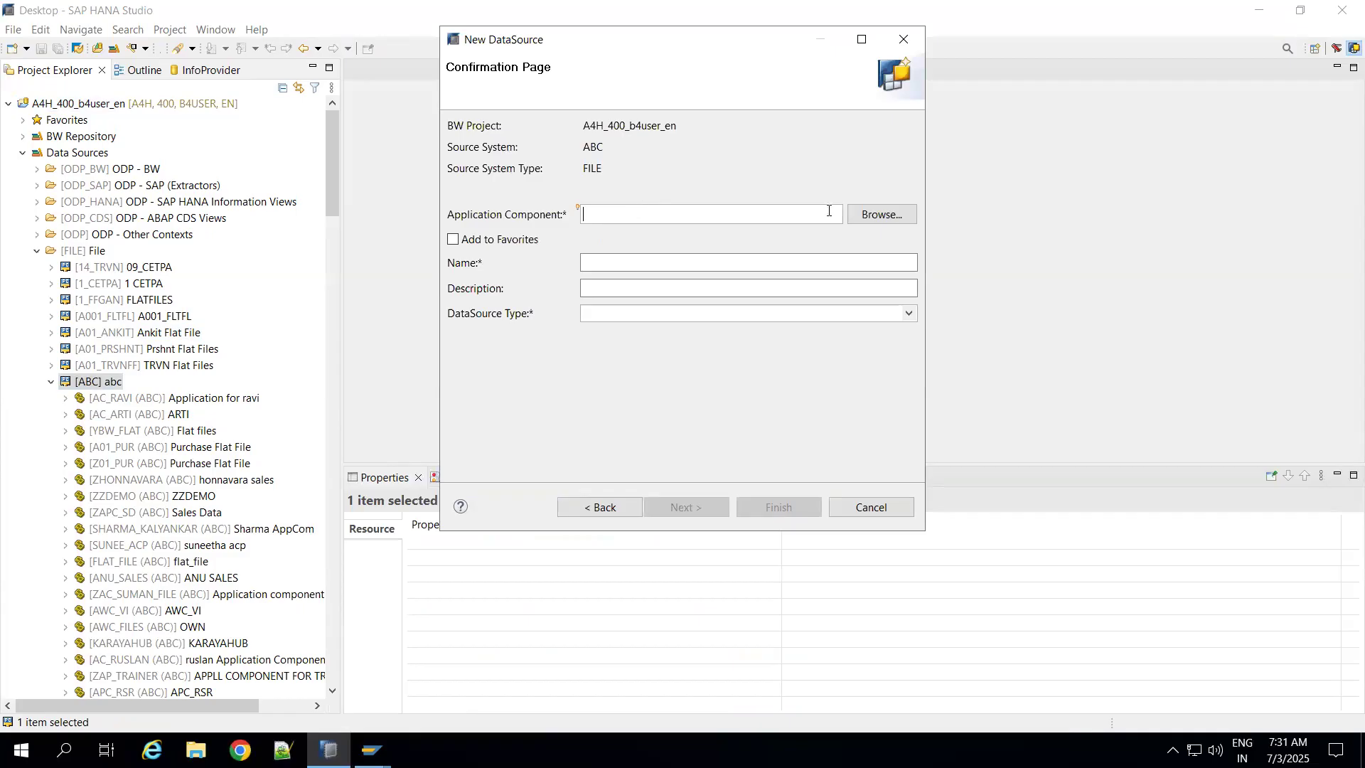
# Step: Create DataSource ZVEG under application component AC_ARTI with description VEGETABLES and type Master Data Attributes
pyautogui.click(864, 218)
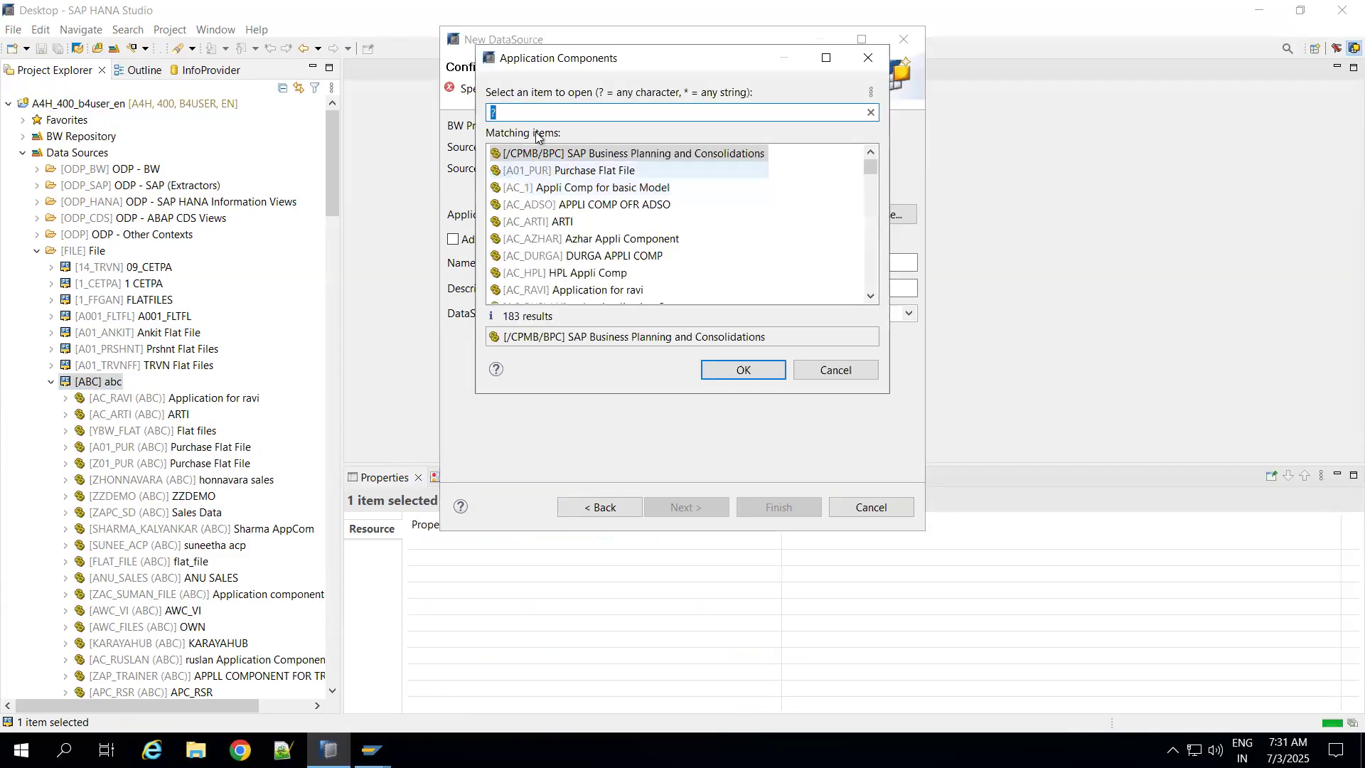
pyautogui.doubleClick(536, 221)
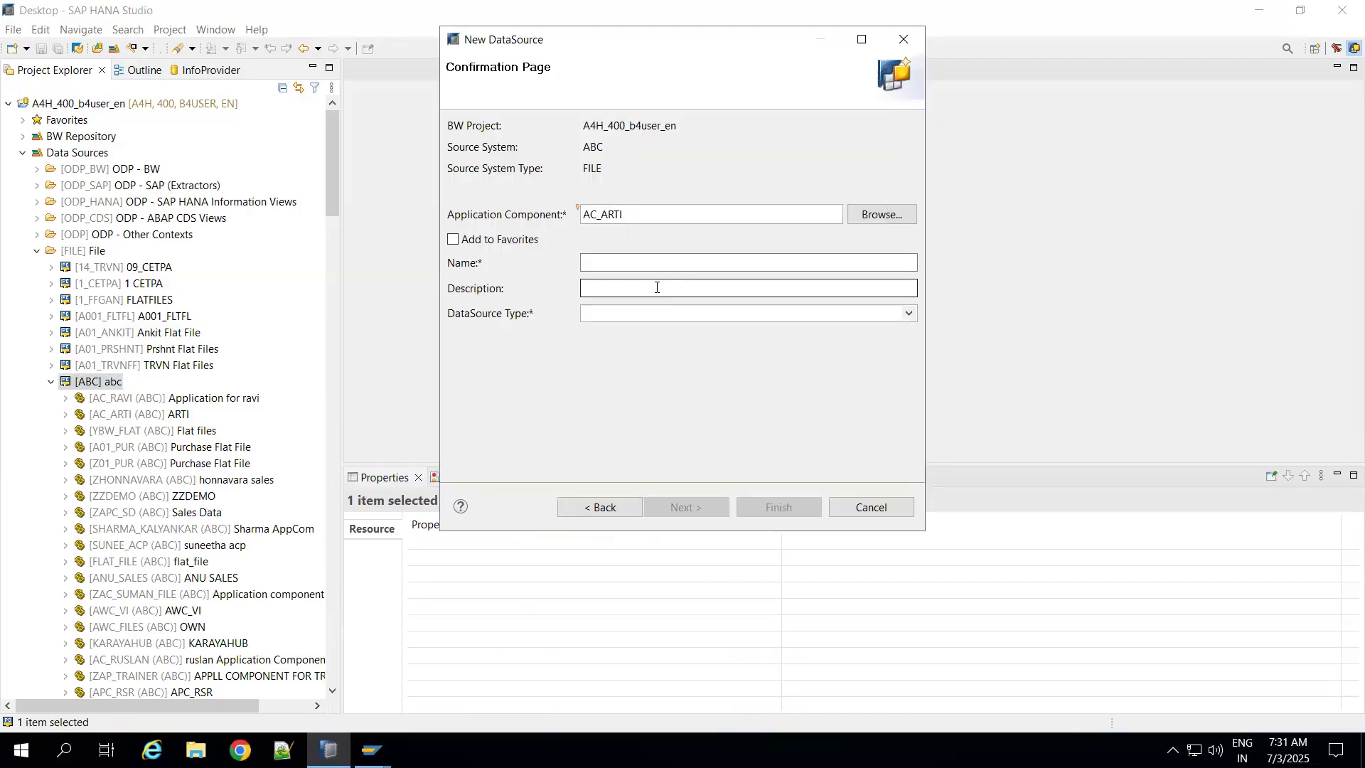
pyautogui.click(603, 263)
pyautogui.write('ZVEG')
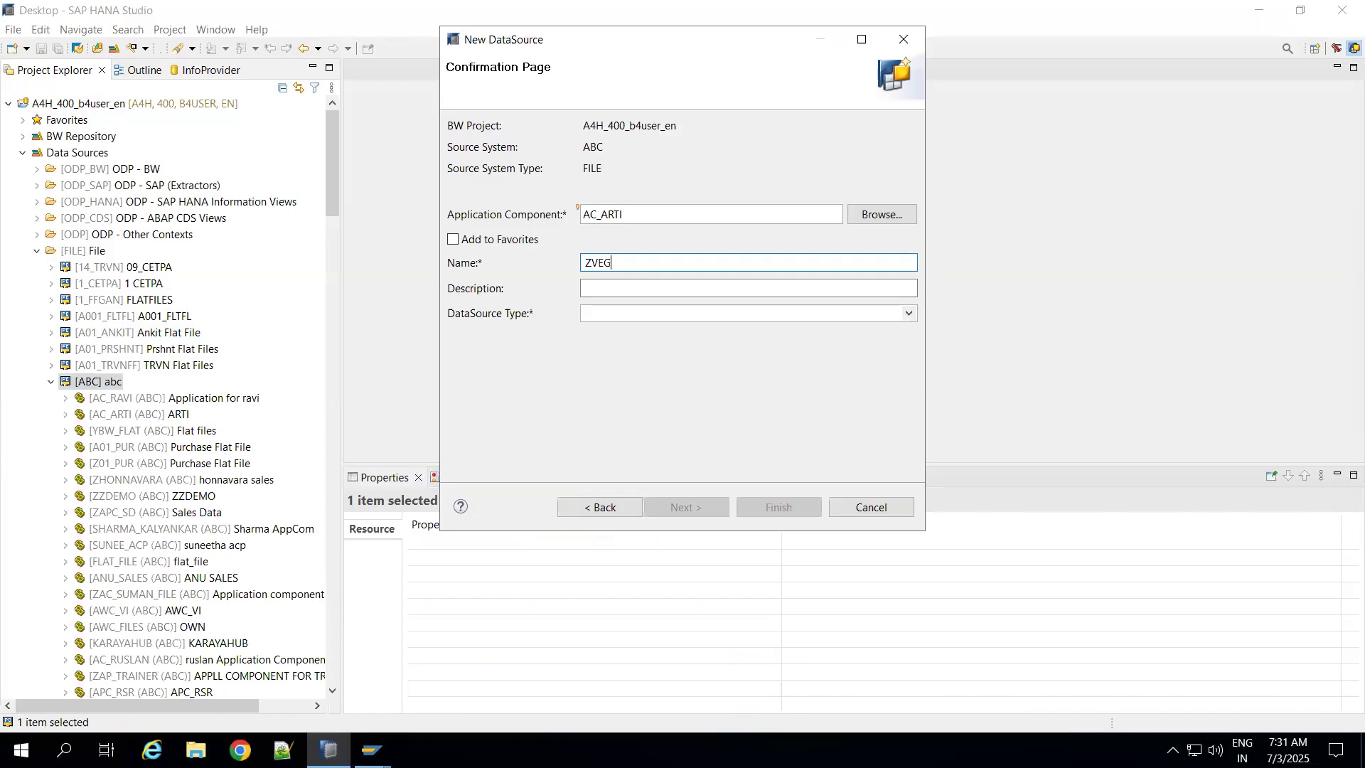
pyautogui.click(613, 293)
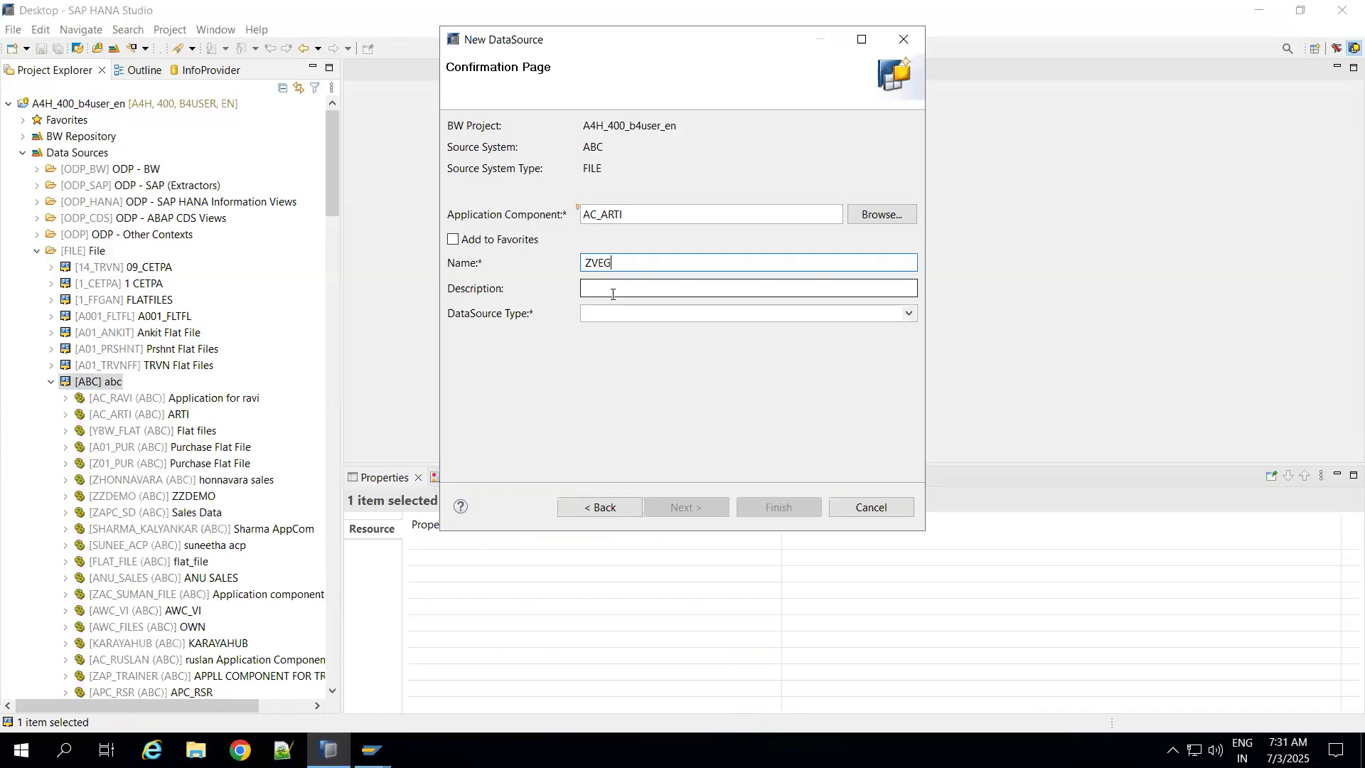
pyautogui.write('VEGETABLES')
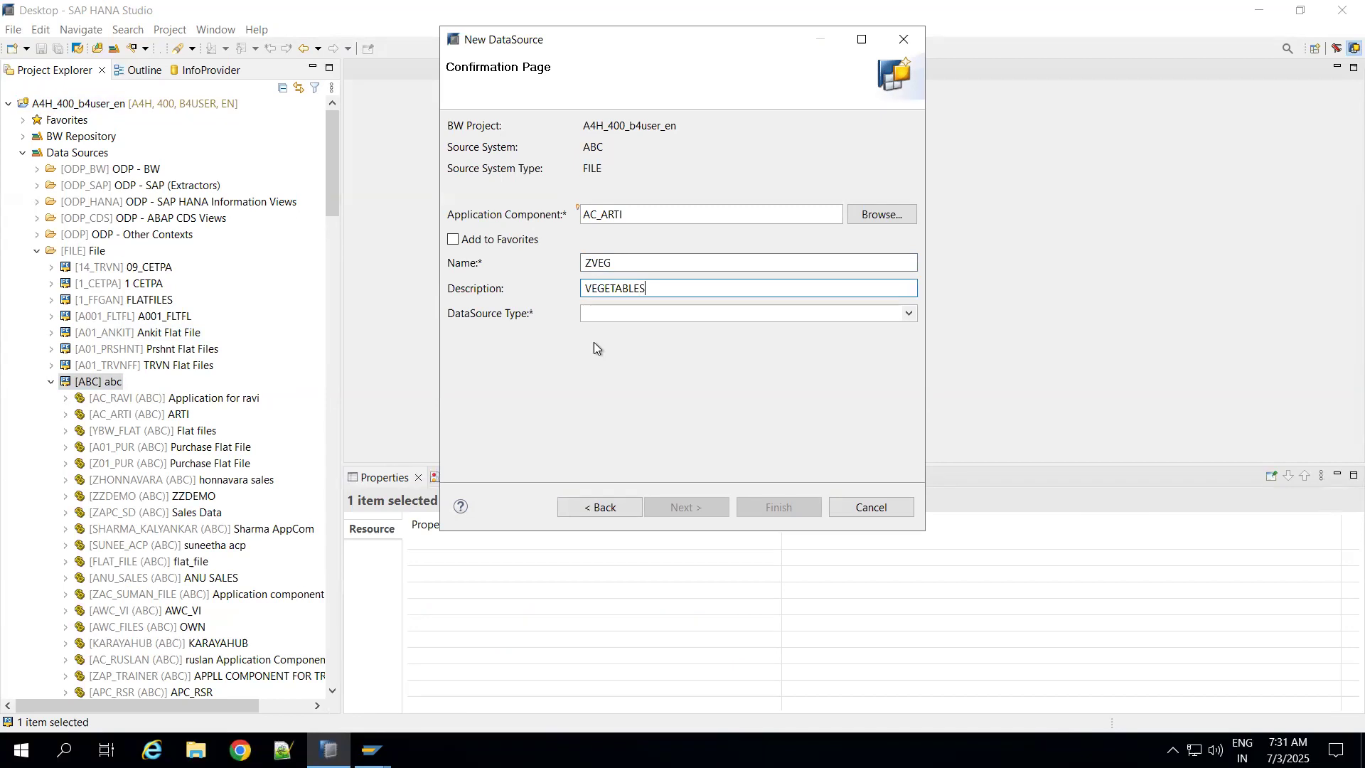
pyautogui.click(645, 320)
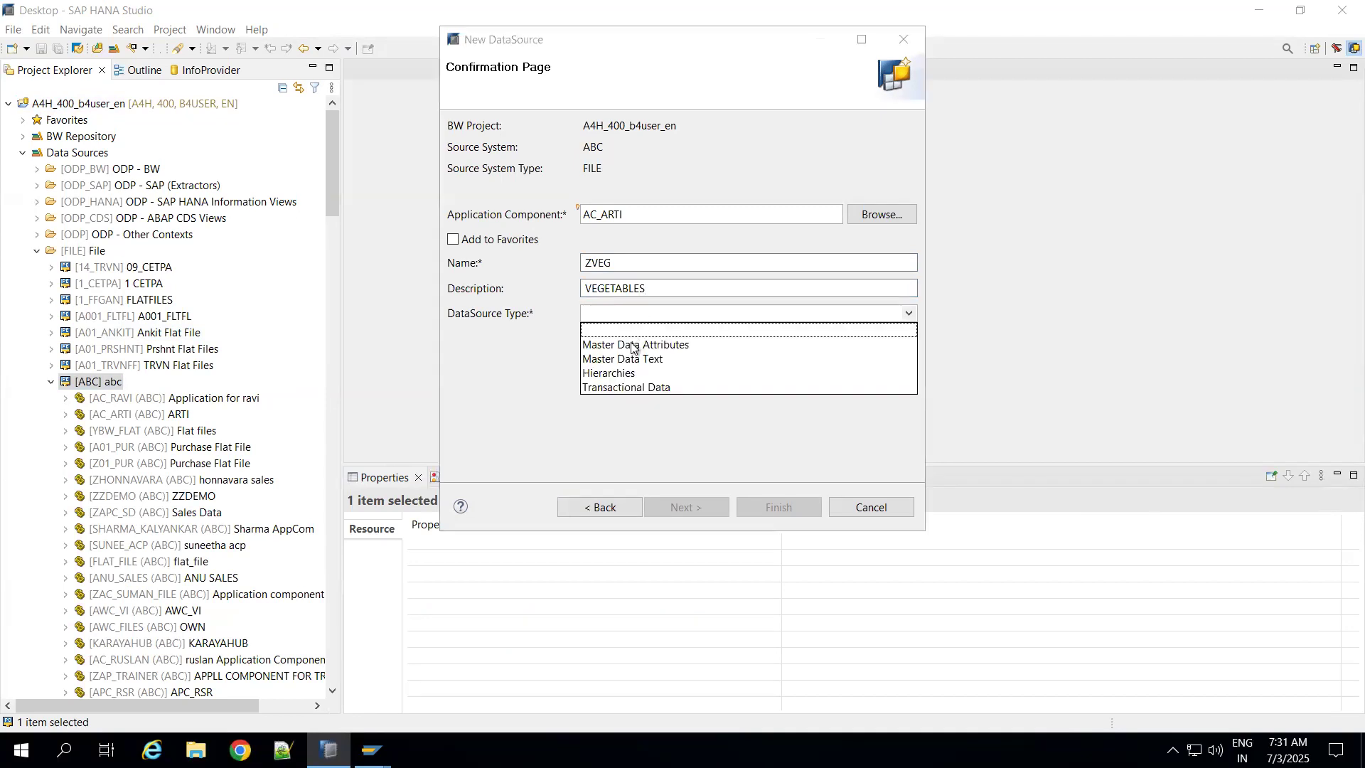
pyautogui.click(632, 343)
pyautogui.click(759, 502)
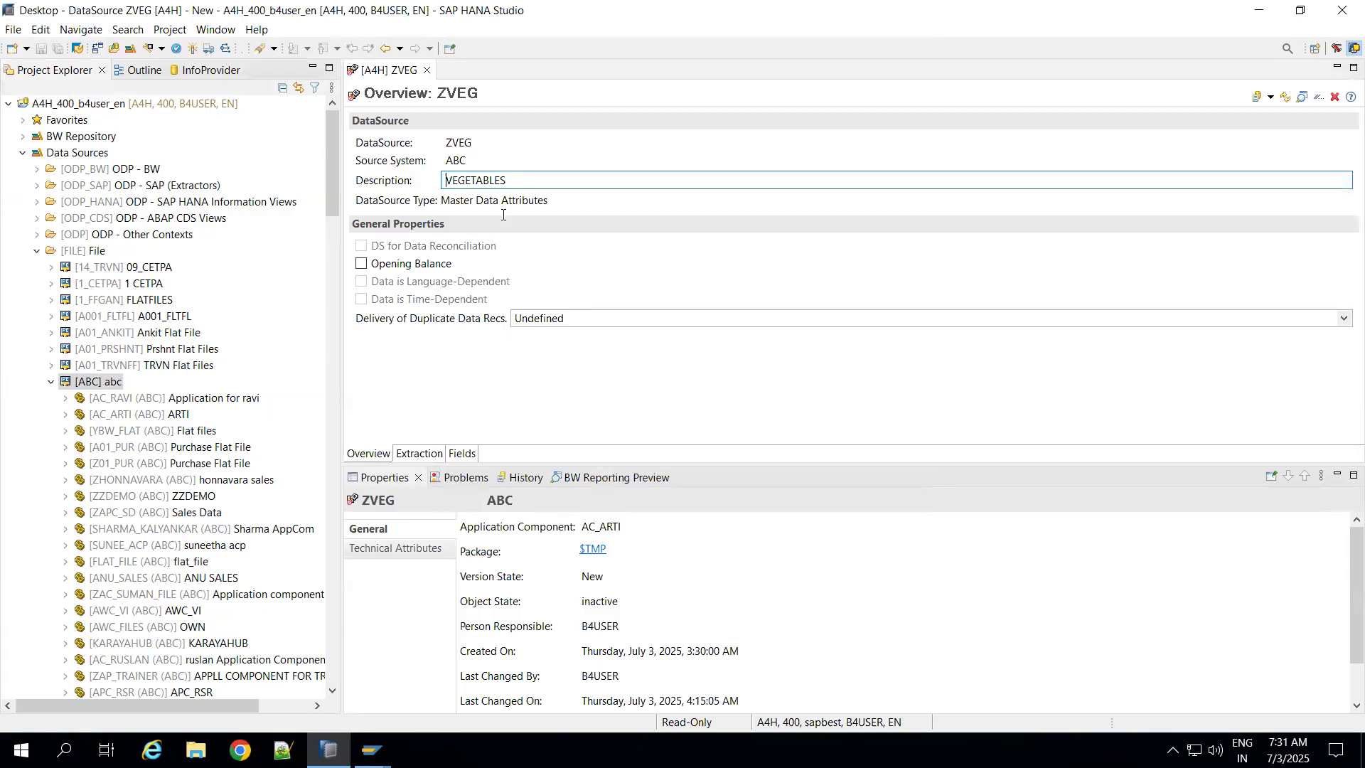
# Step: Set the ZVEG extraction file to Vegetables.xlsx from the Desktop and ignore 1 header row
pyautogui.click(424, 455)
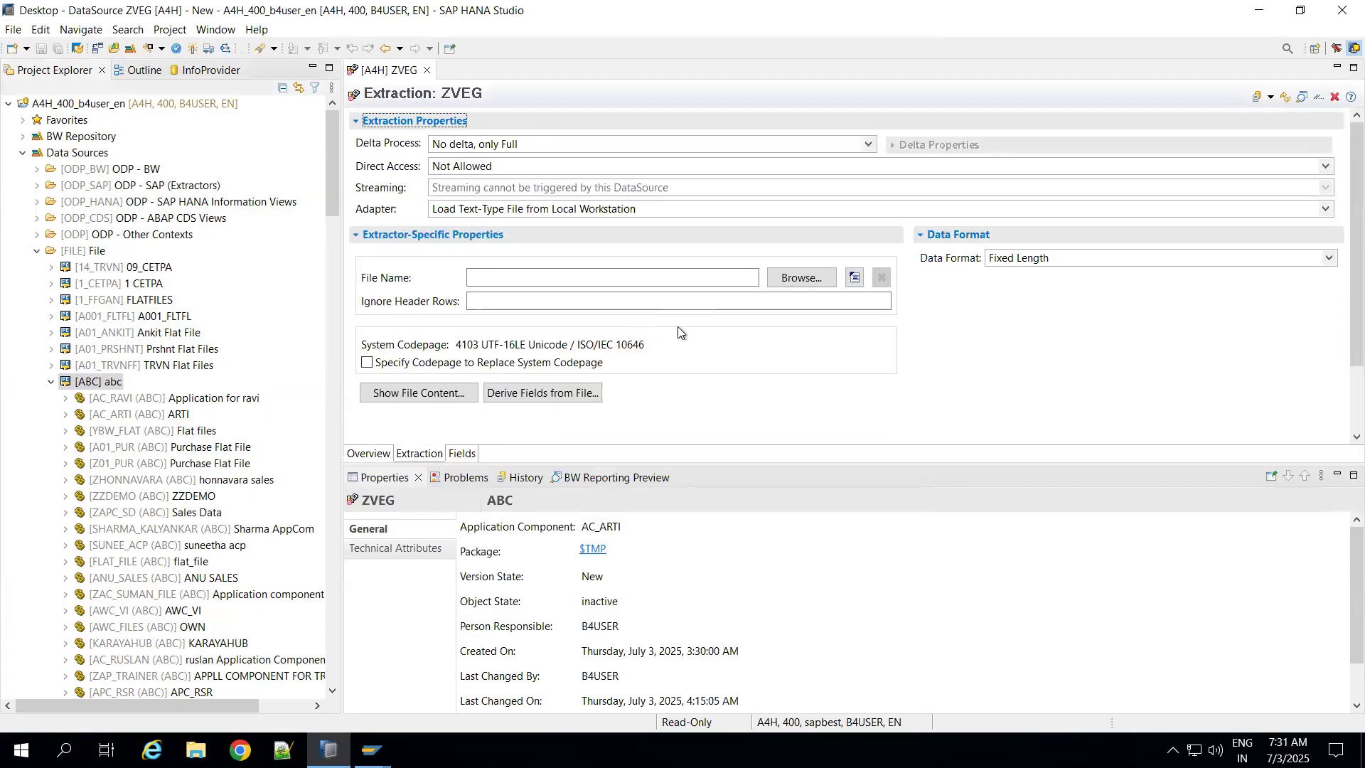
pyautogui.click(809, 281)
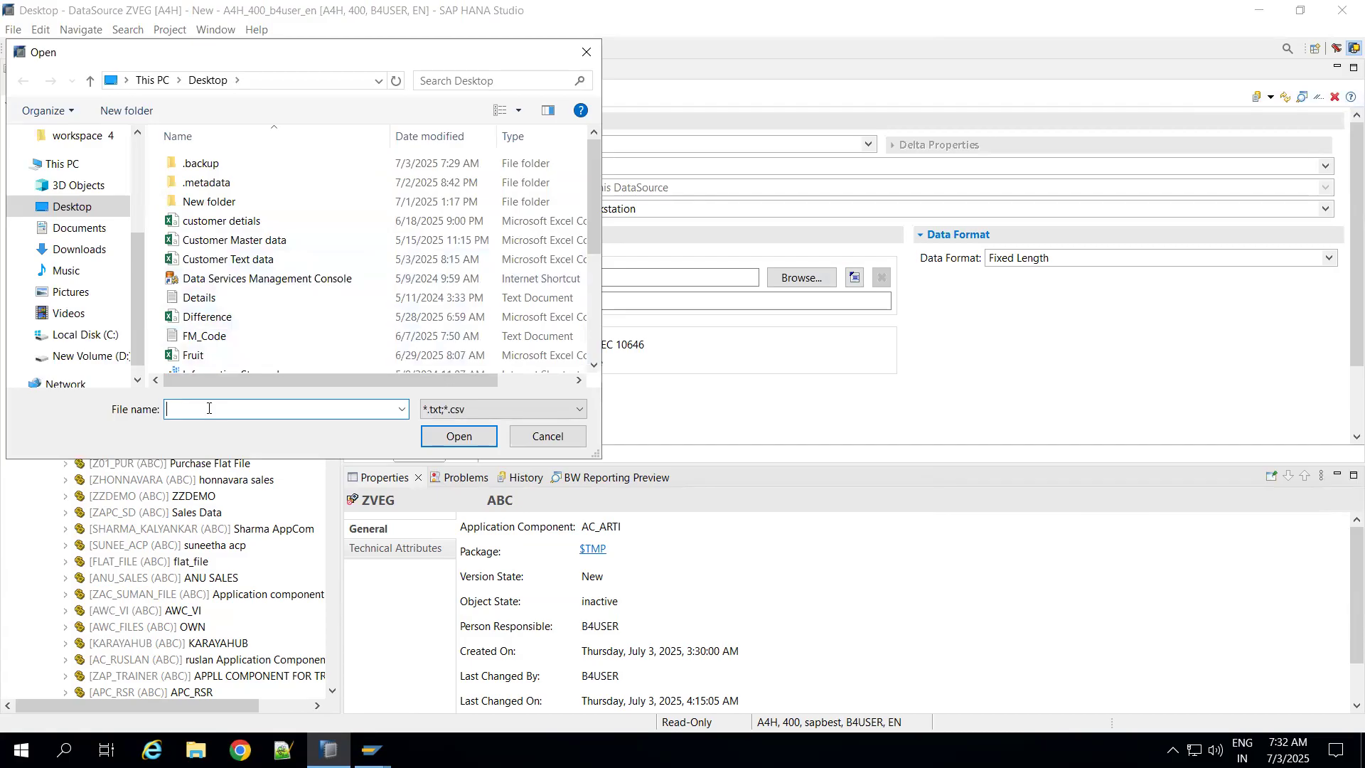
pyautogui.write('vege')
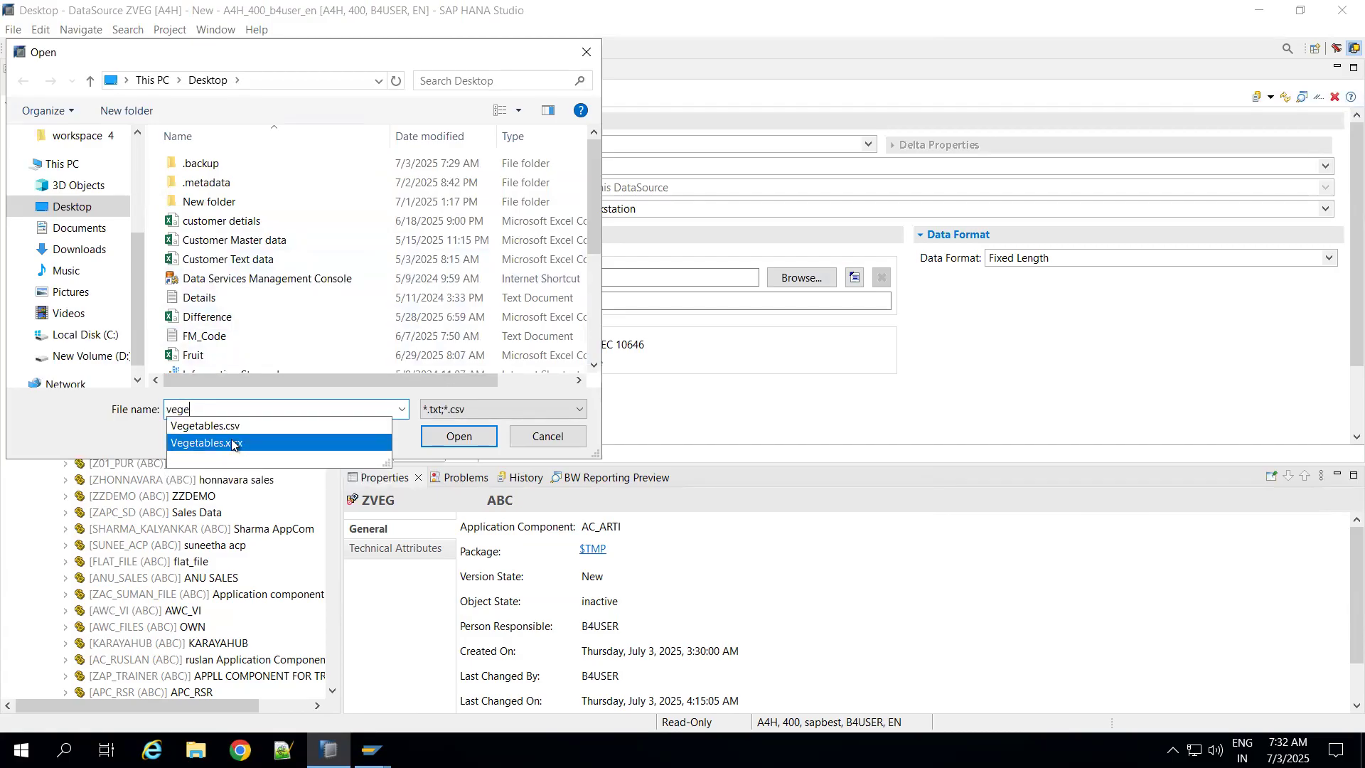
pyautogui.click(228, 441)
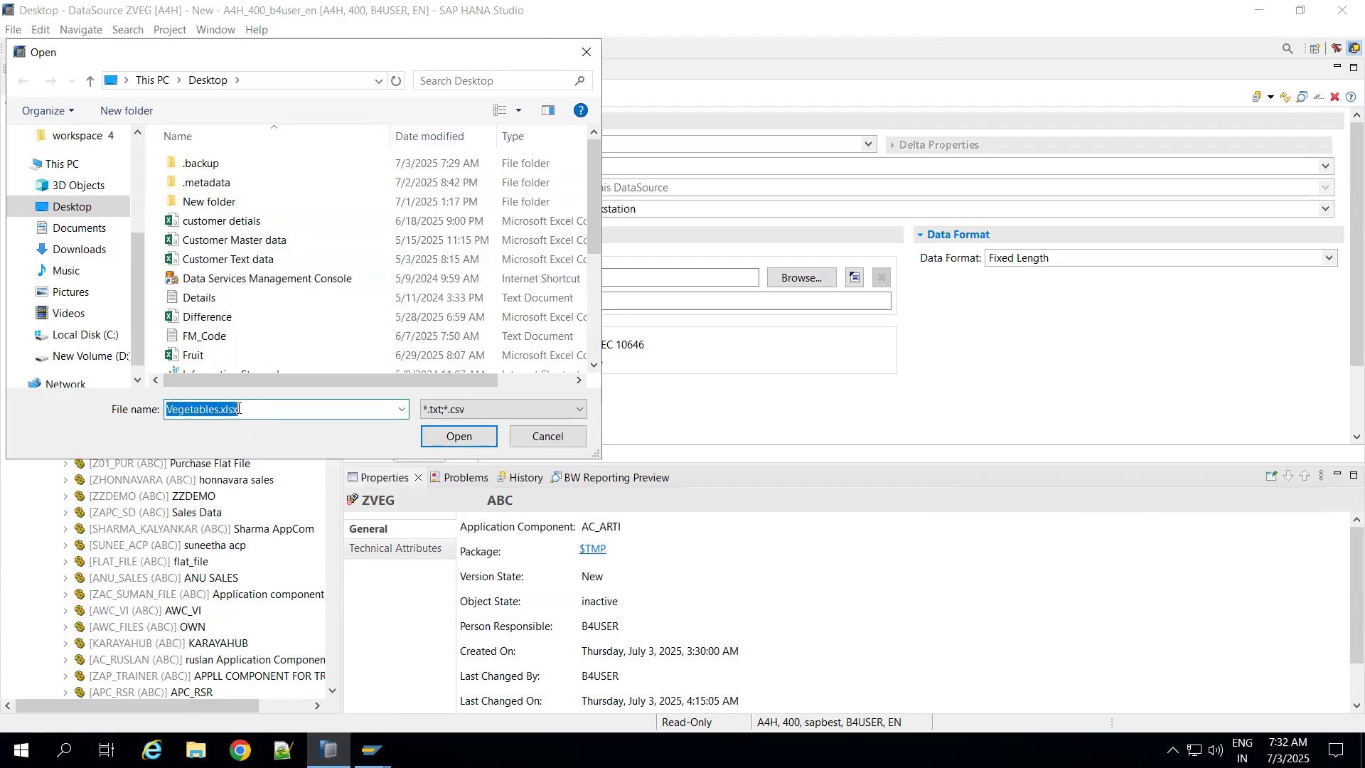
pyautogui.click(456, 435)
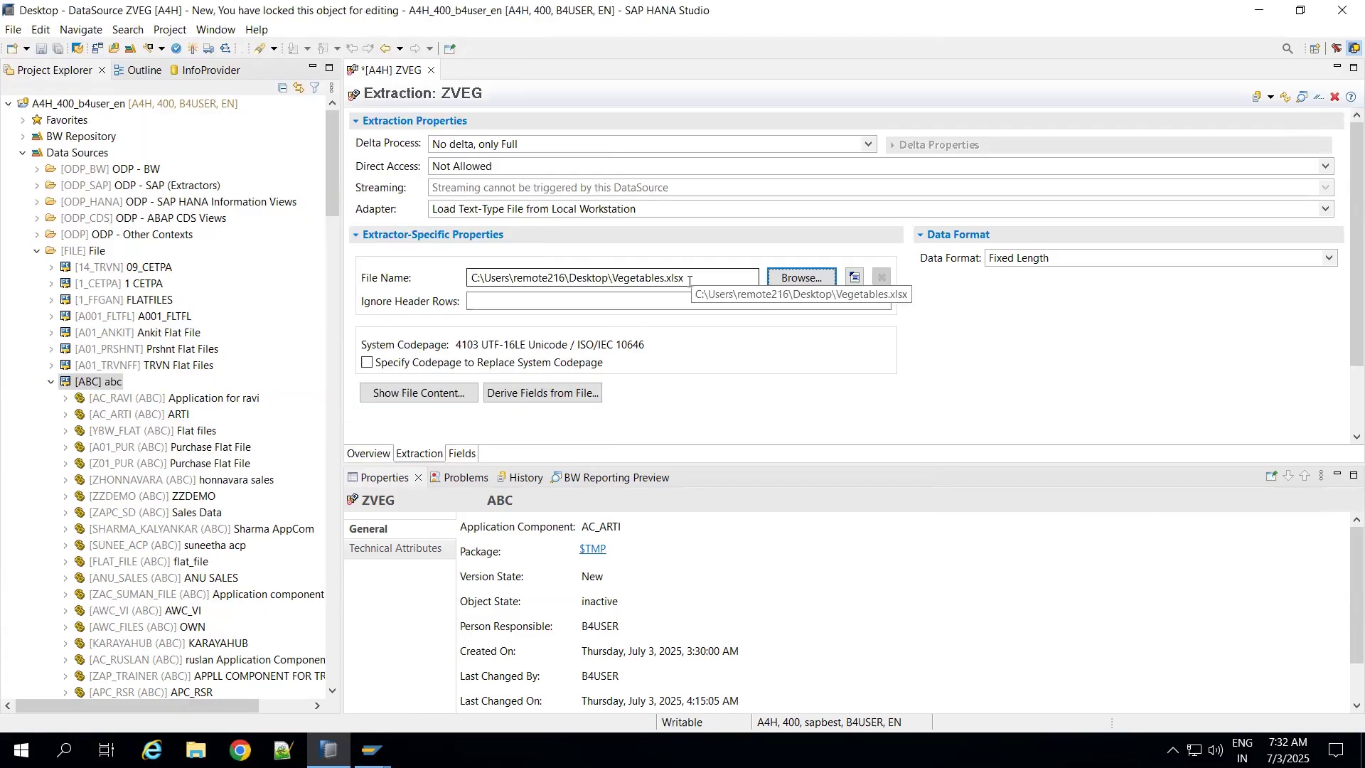
pyautogui.click(573, 300)
pyautogui.write('1')
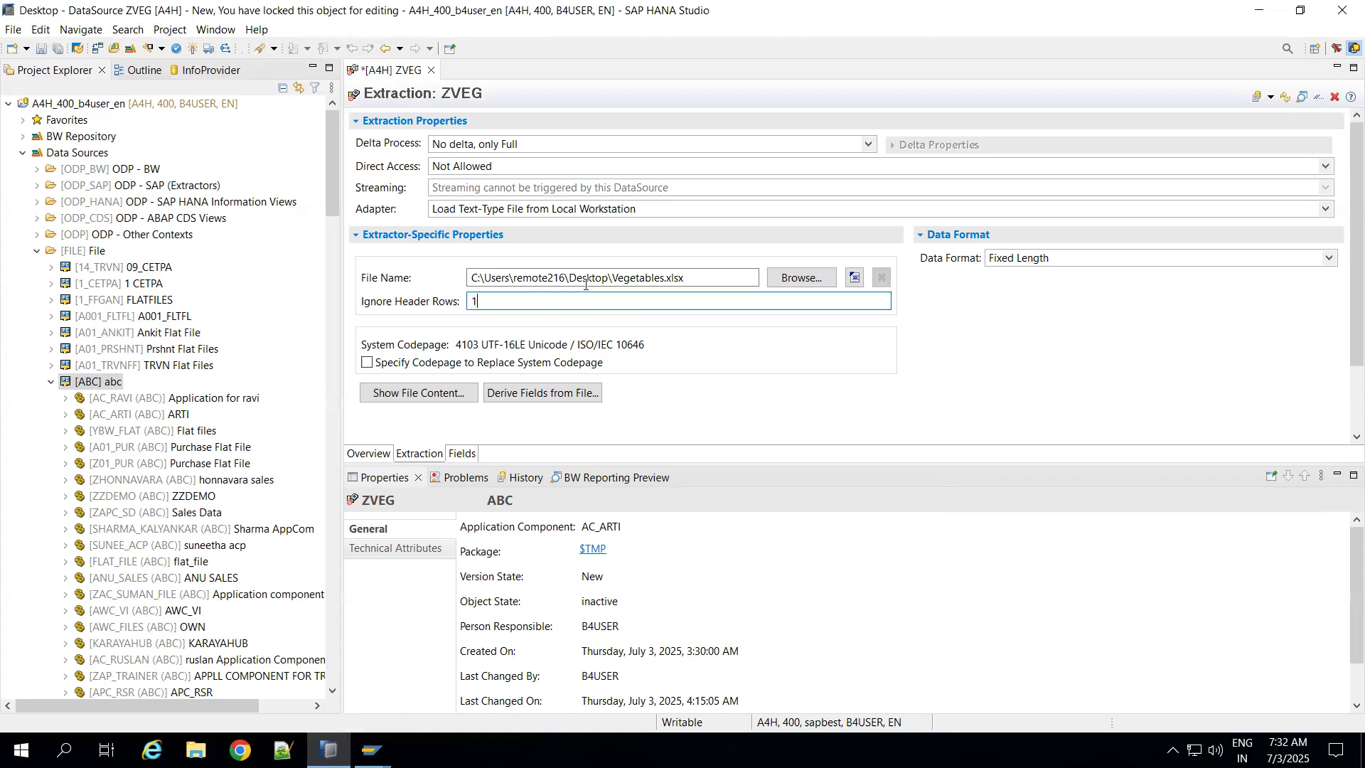
# Step: Show the content of the Vegetables file, examine its header row, and close the workbook
pyautogui.click(429, 395)
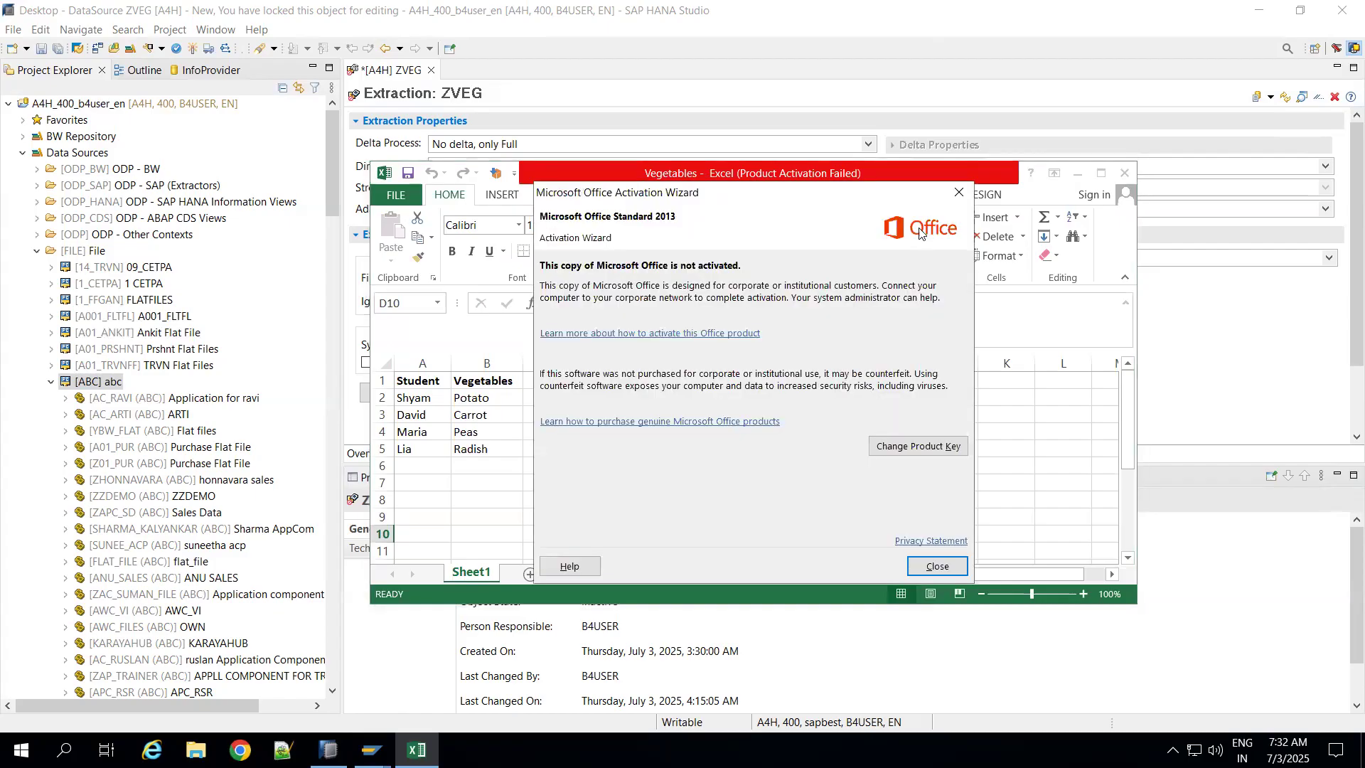
pyautogui.click(960, 192)
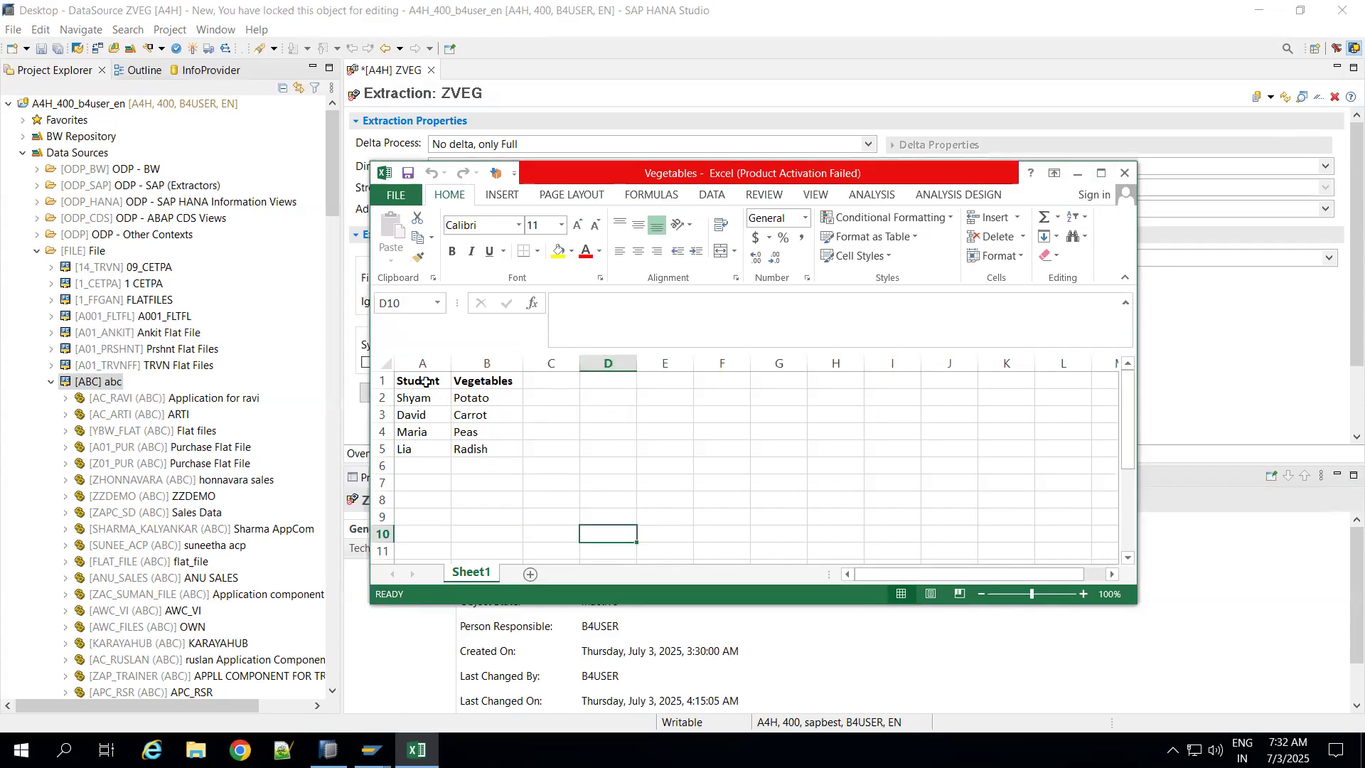
pyautogui.moveTo(421, 381); pyautogui.dragTo(487, 381)
pyautogui.click(1124, 174)
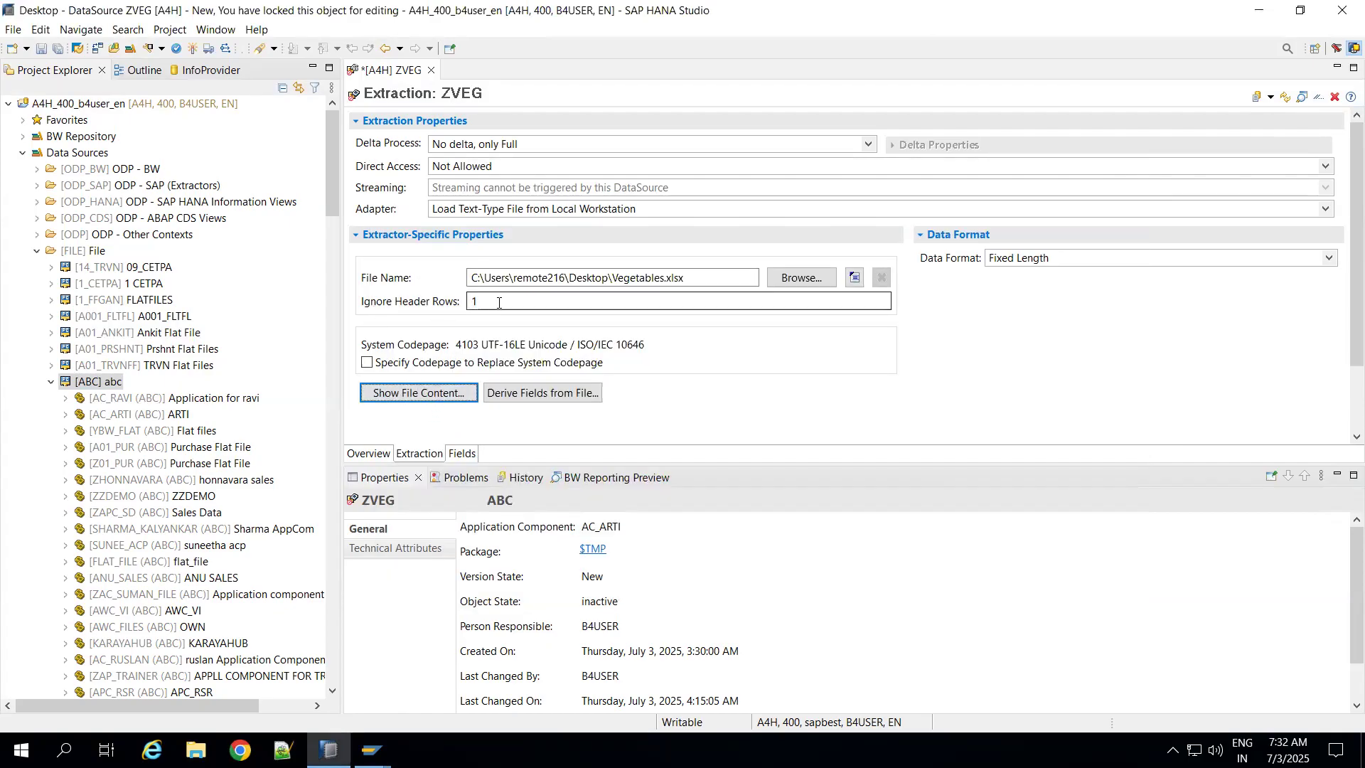
pyautogui.click(518, 395)
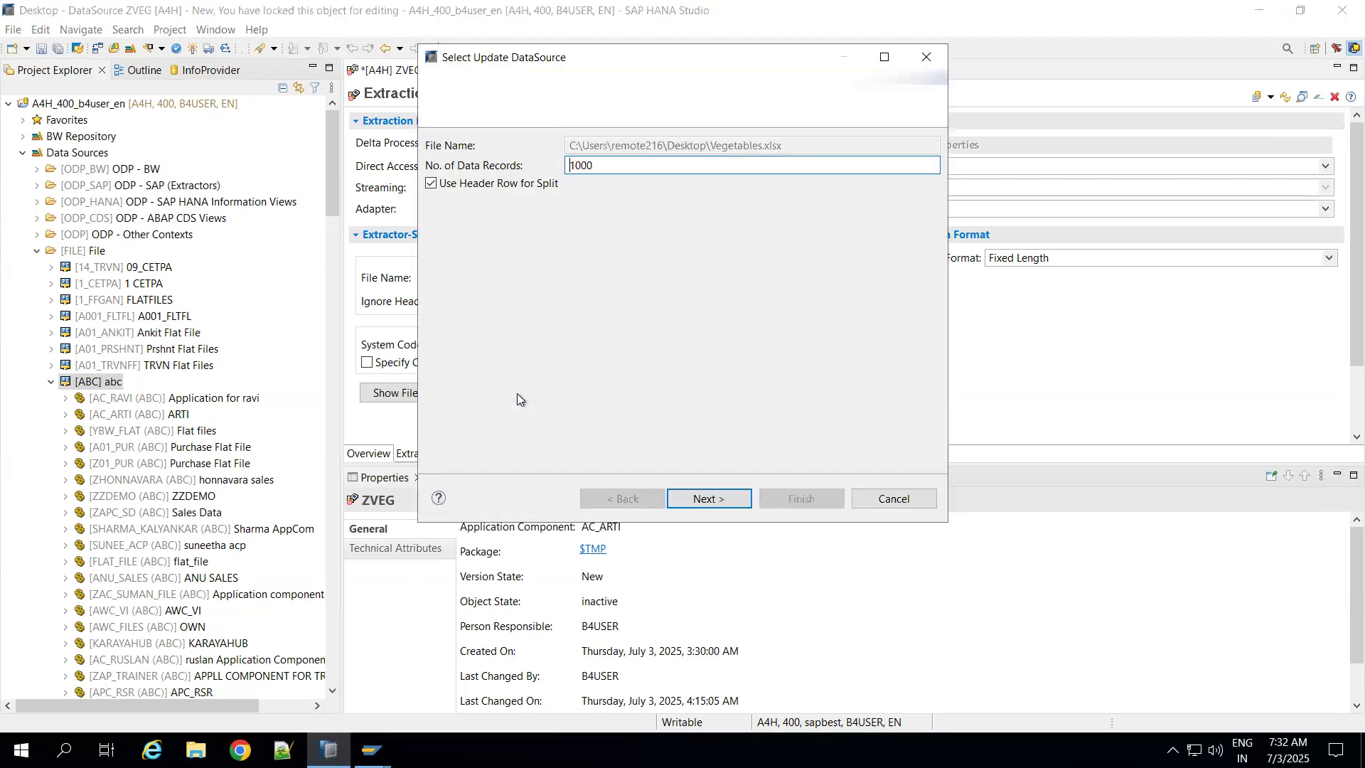
pyautogui.click(698, 495)
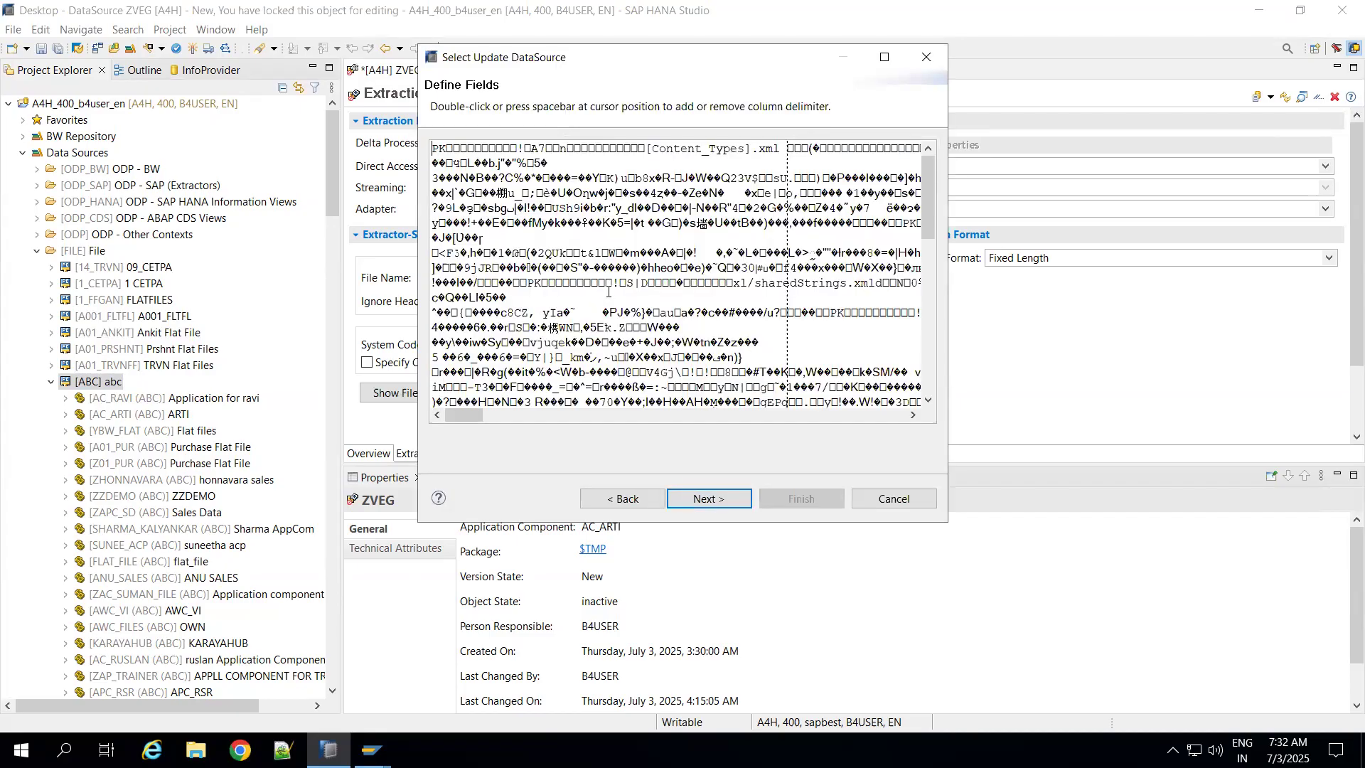
pyautogui.click(882, 499)
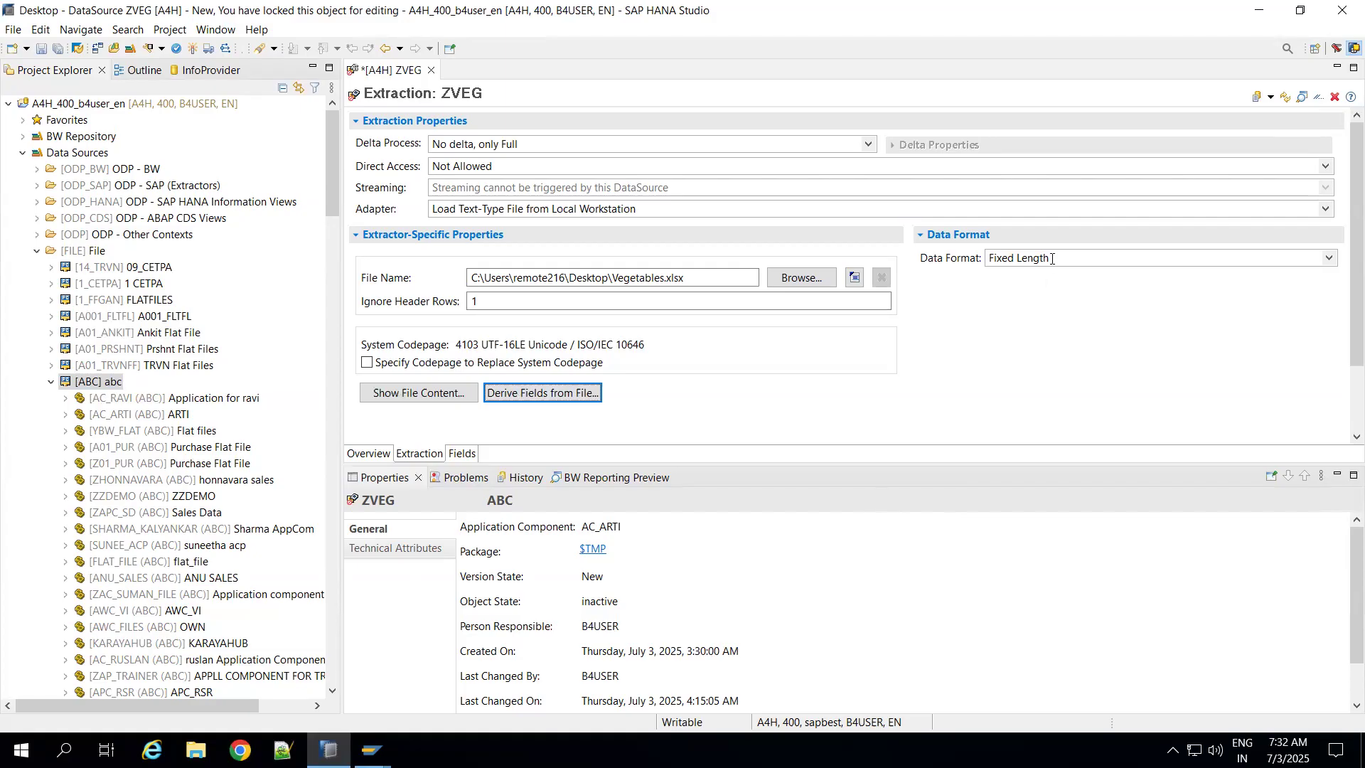
pyautogui.click(725, 276)
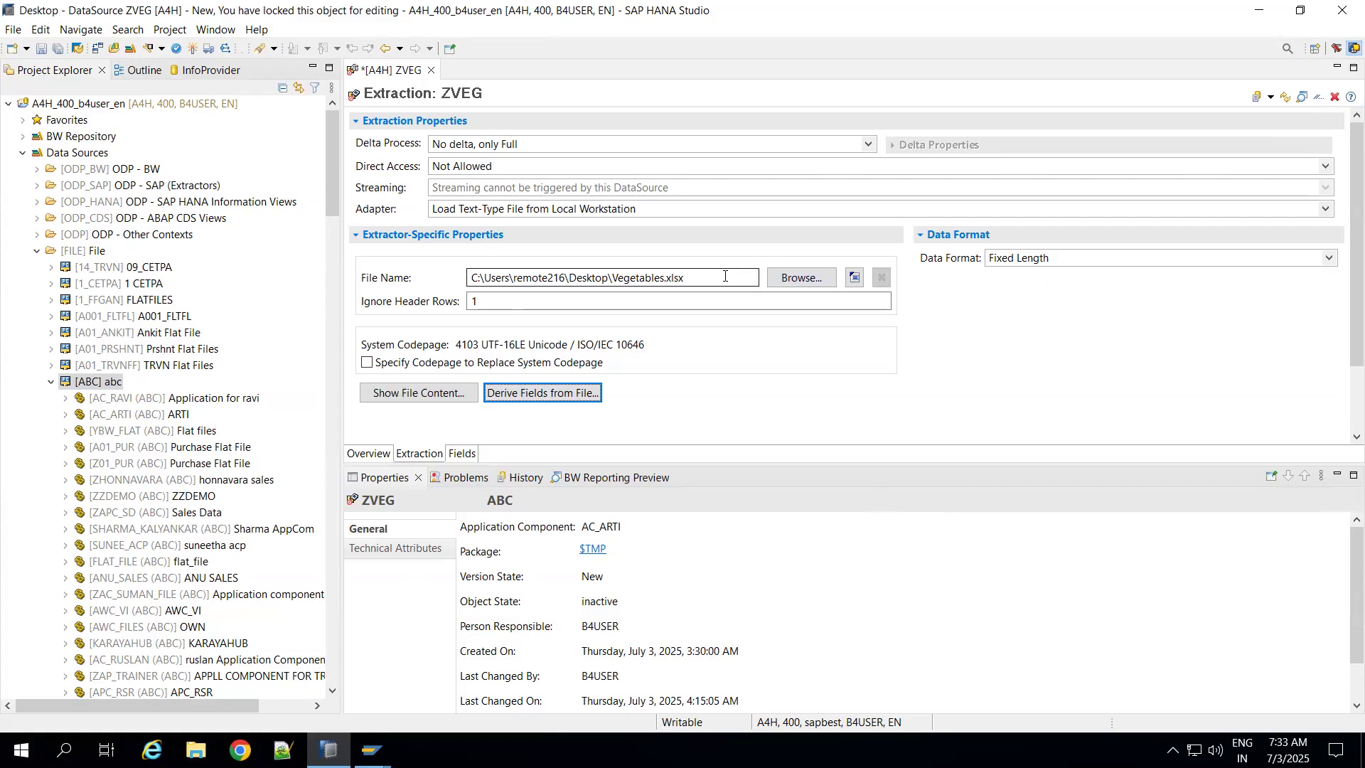
pyautogui.click(799, 277)
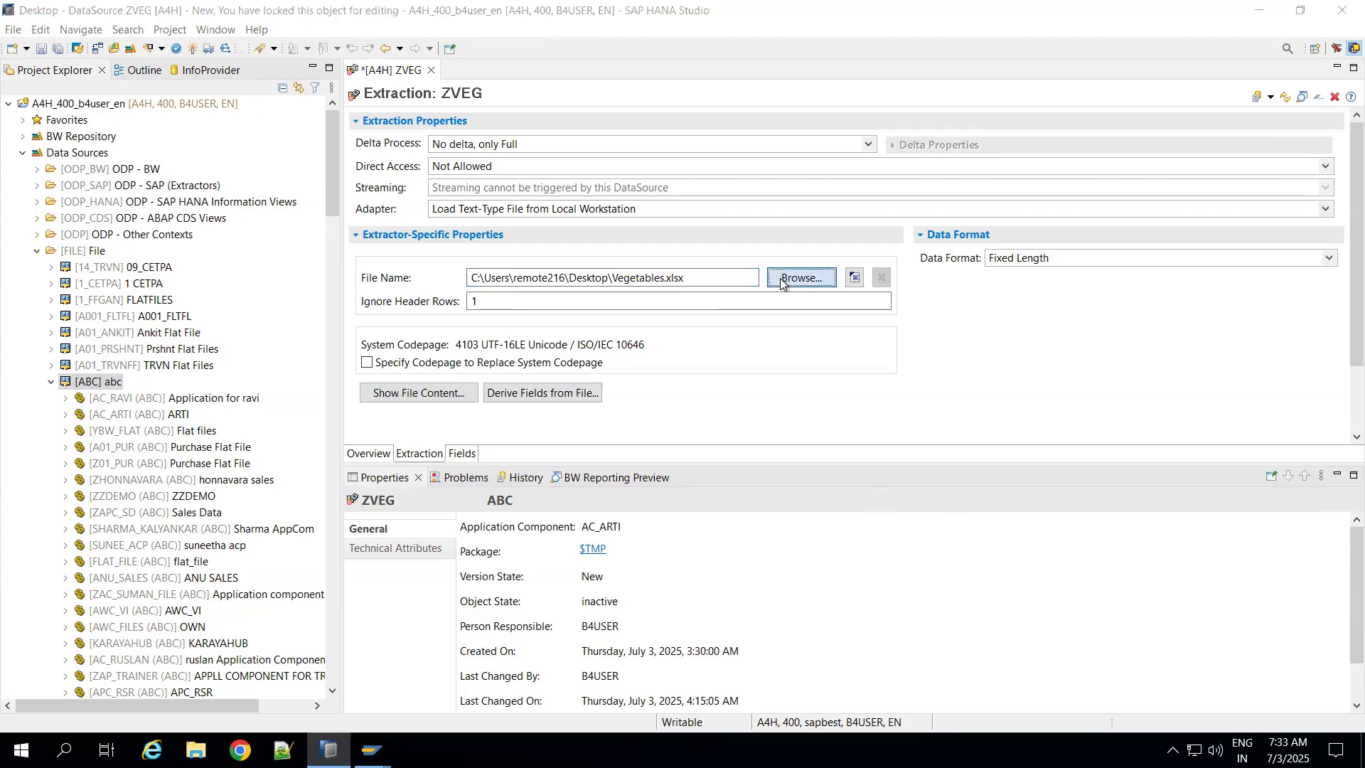
pyautogui.click(548, 436)
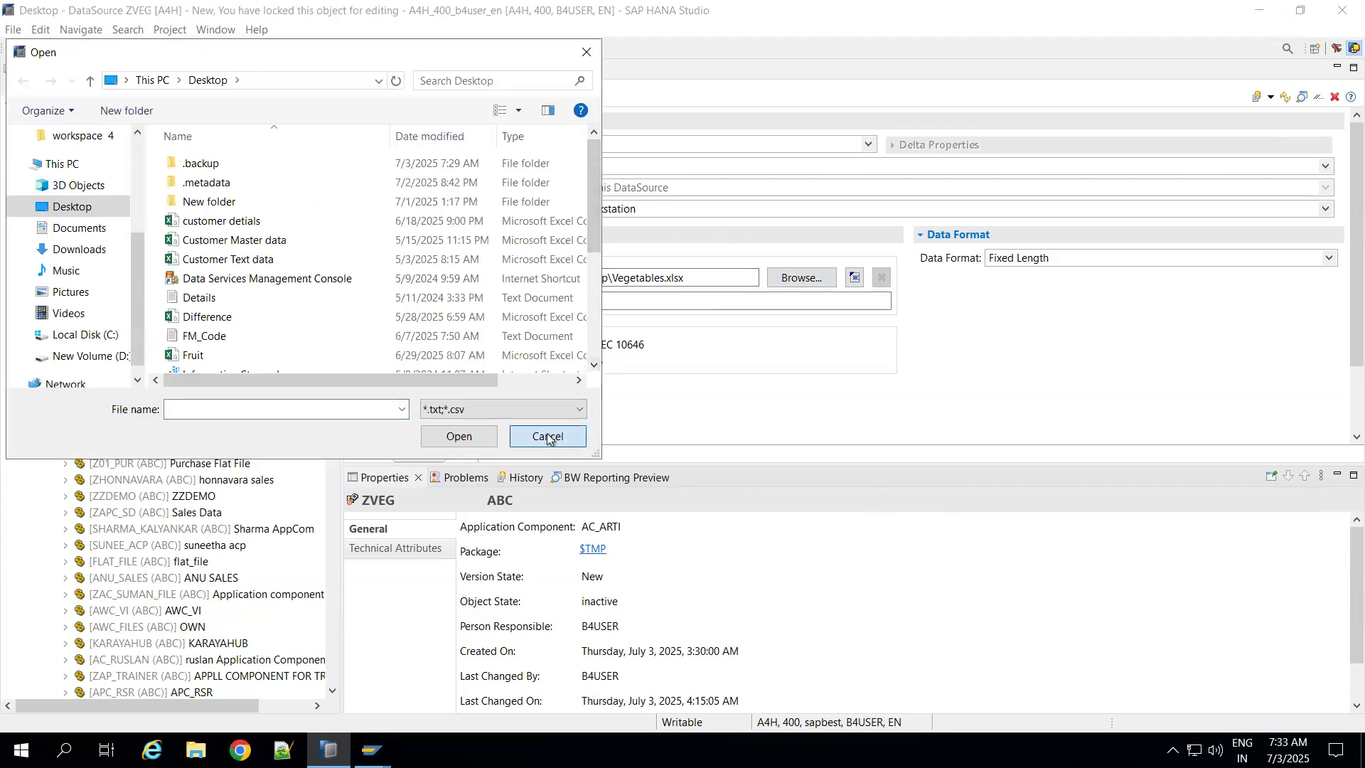
# Step: Switch the ZVEG adapter to Load Microsoft Excel File (XLS) from Local Workstation and choose Vegetables.xlsx from the Desktop as its file
pyautogui.click(655, 210)
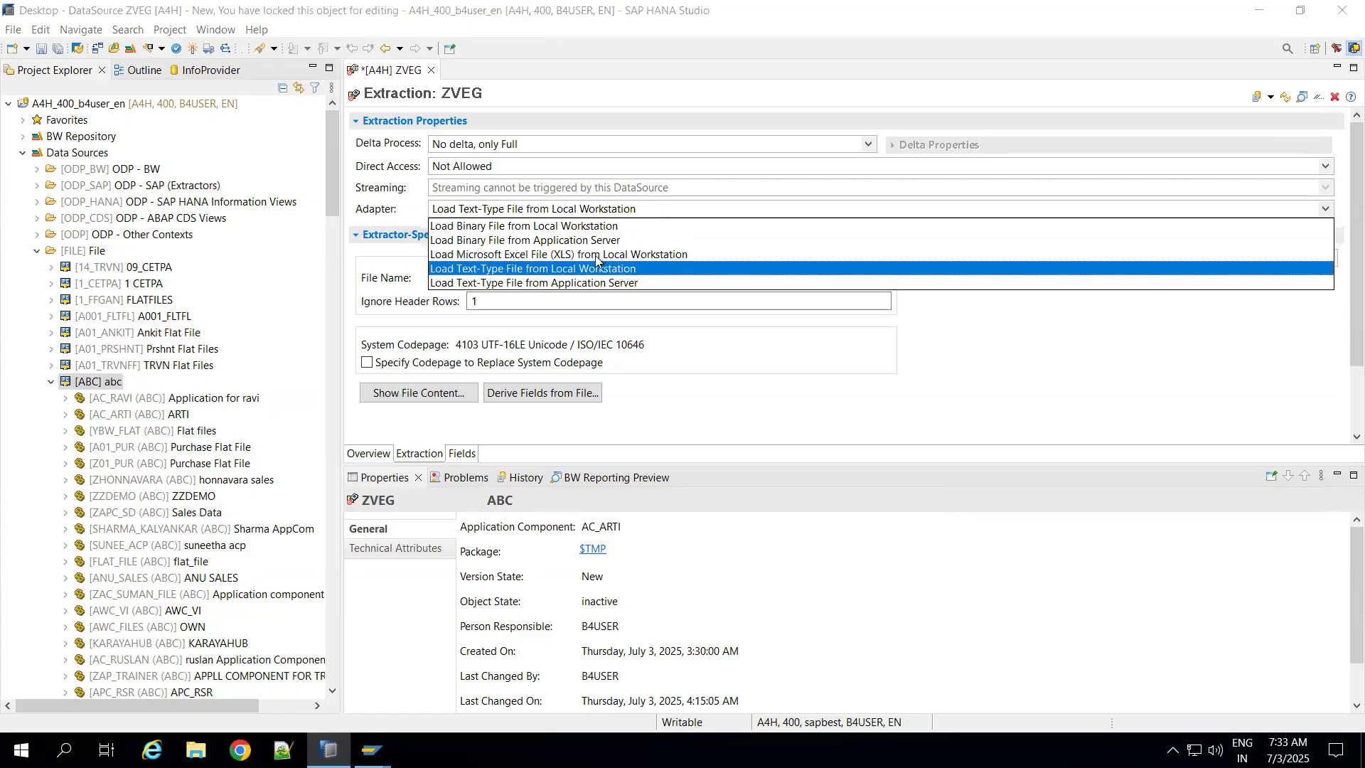
pyautogui.click(628, 255)
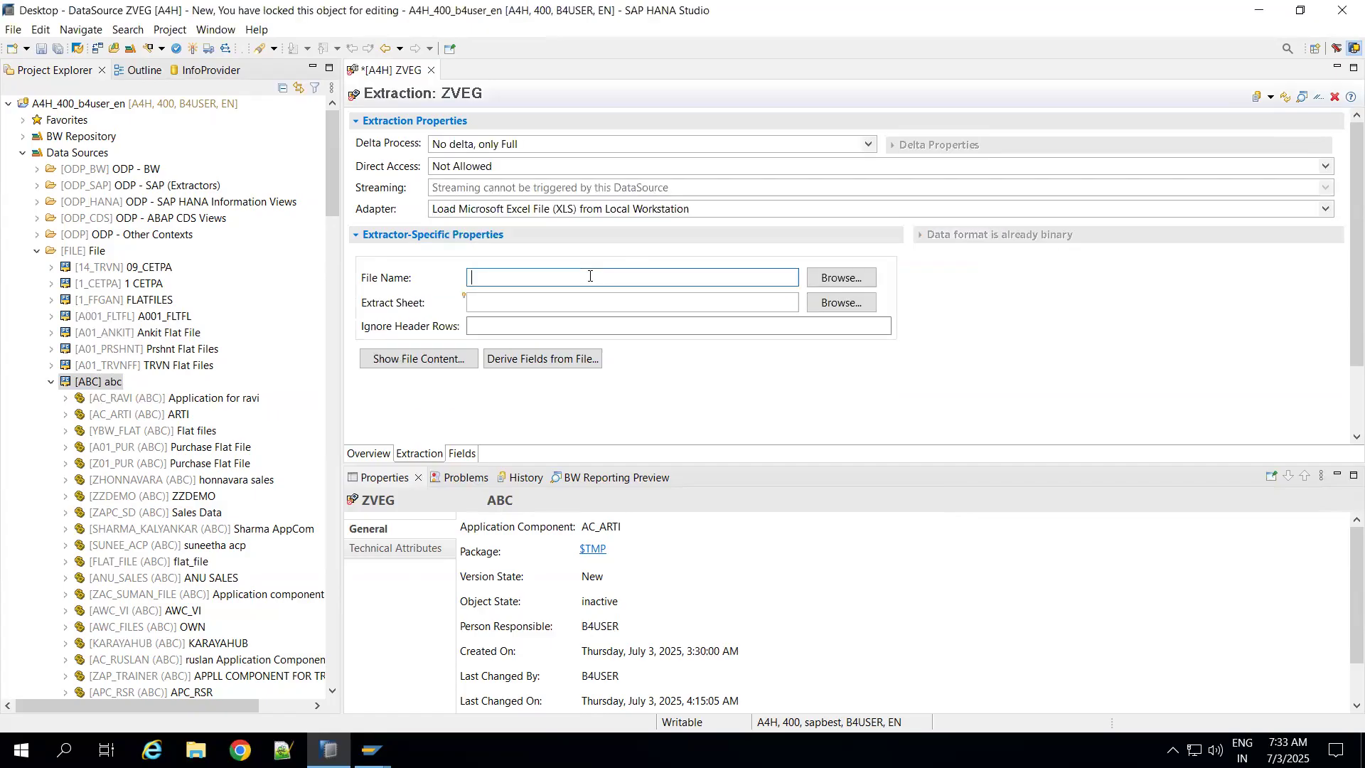
pyautogui.click(818, 276)
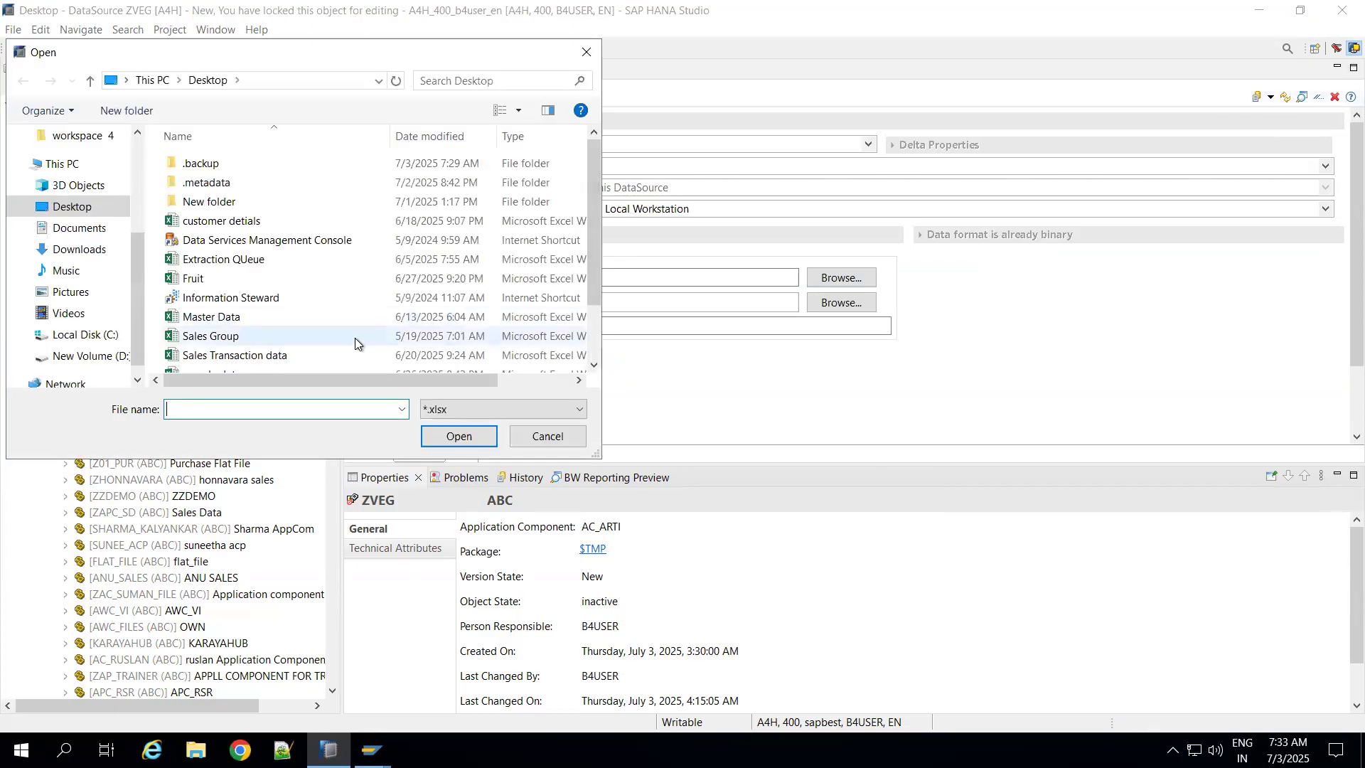
pyautogui.write('ve3ge')
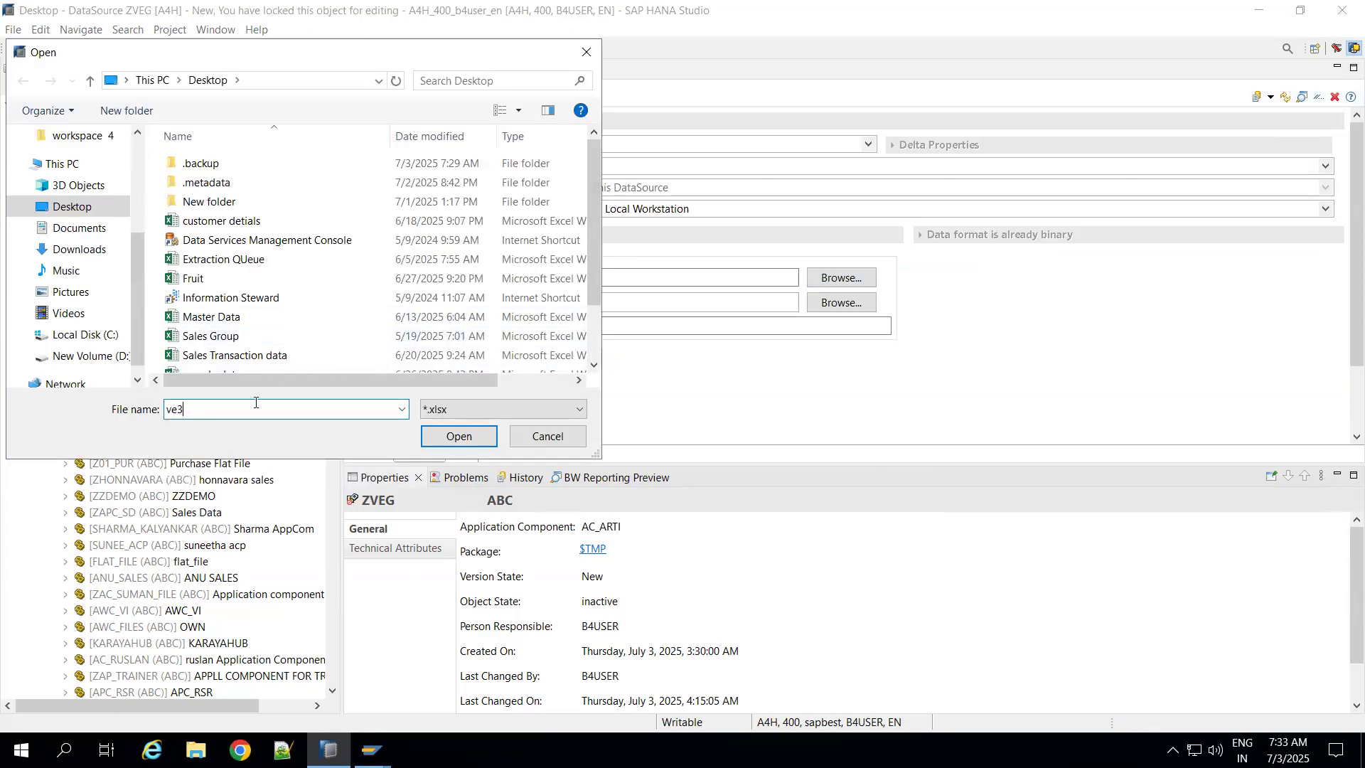
pyautogui.press('BackSpace')
pyautogui.press('BackSpace')
pyautogui.press('BackSpace')
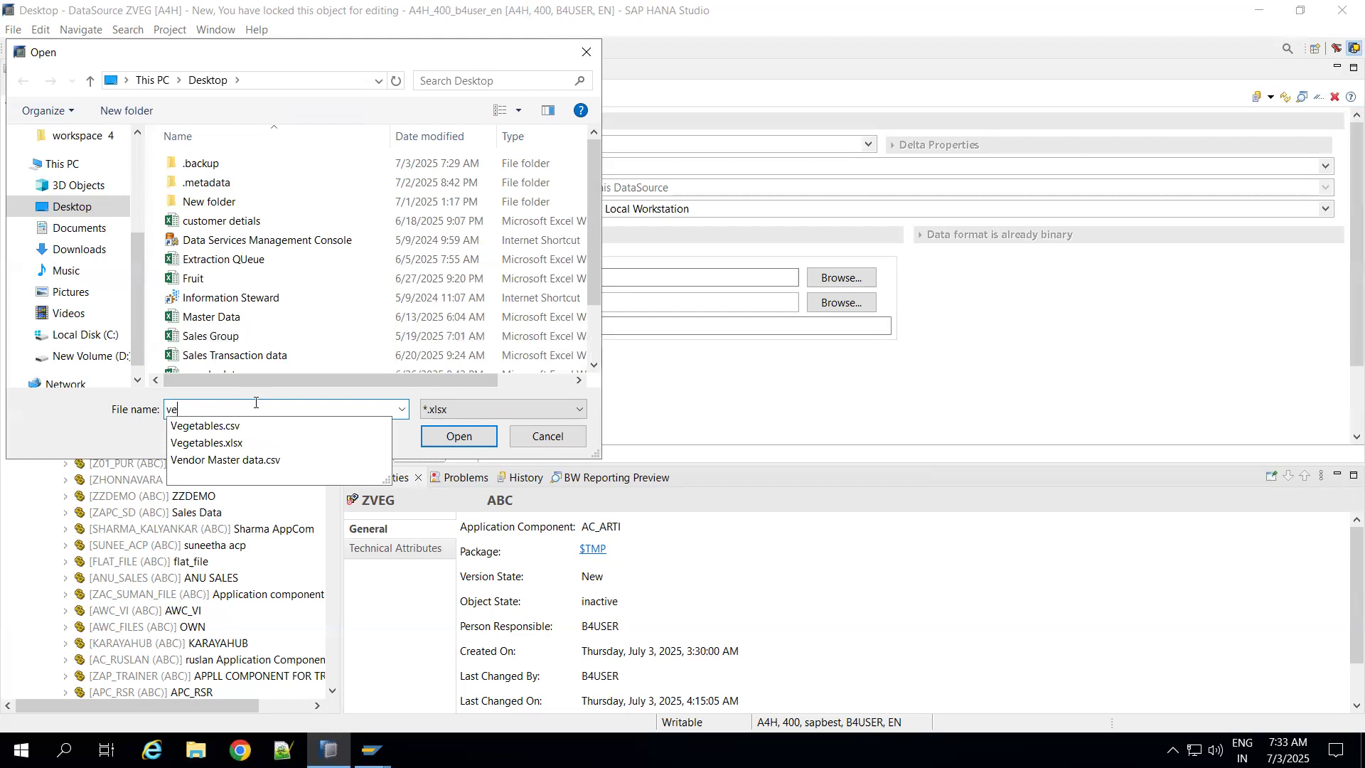
pyautogui.click(227, 443)
pyautogui.click(442, 441)
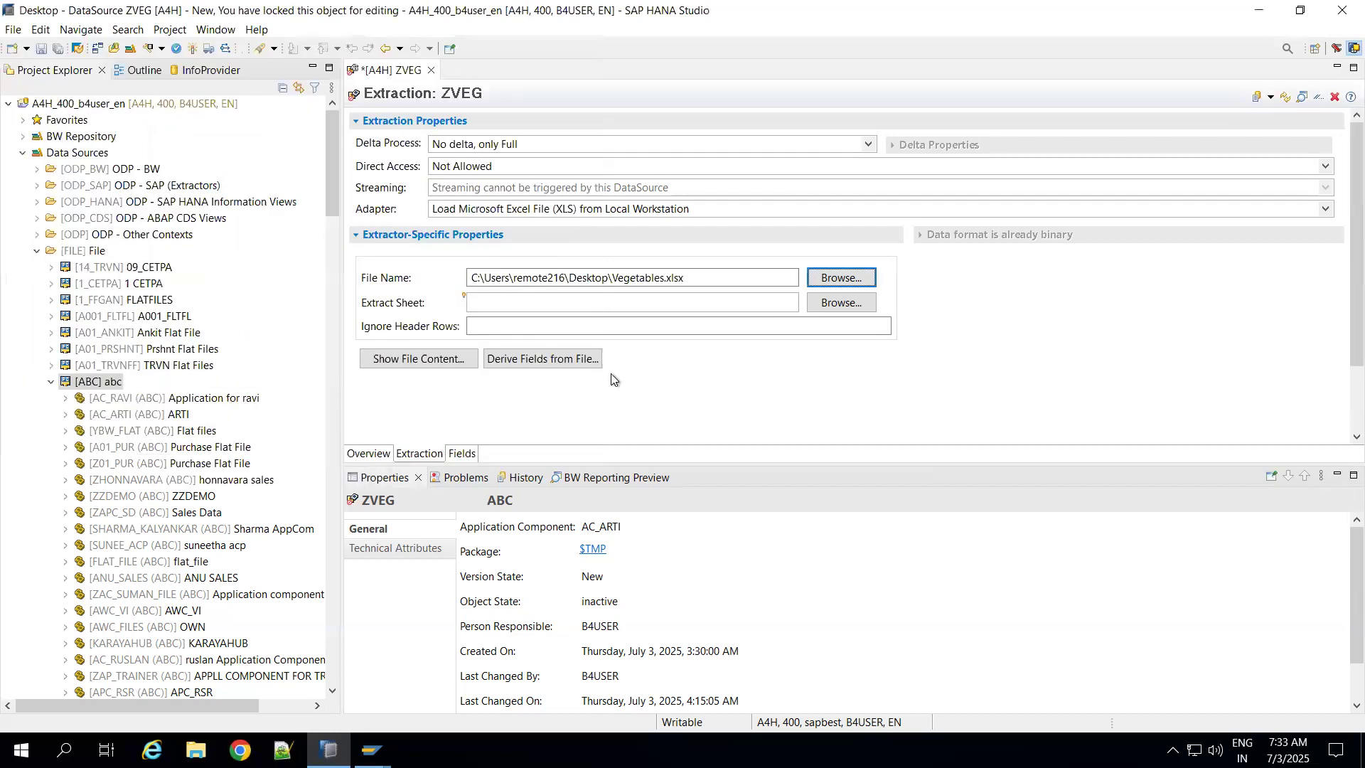
# Step: Set the extract sheet to Sheet1 and ignore 1 header row
pyautogui.click(592, 307)
pyautogui.click(836, 302)
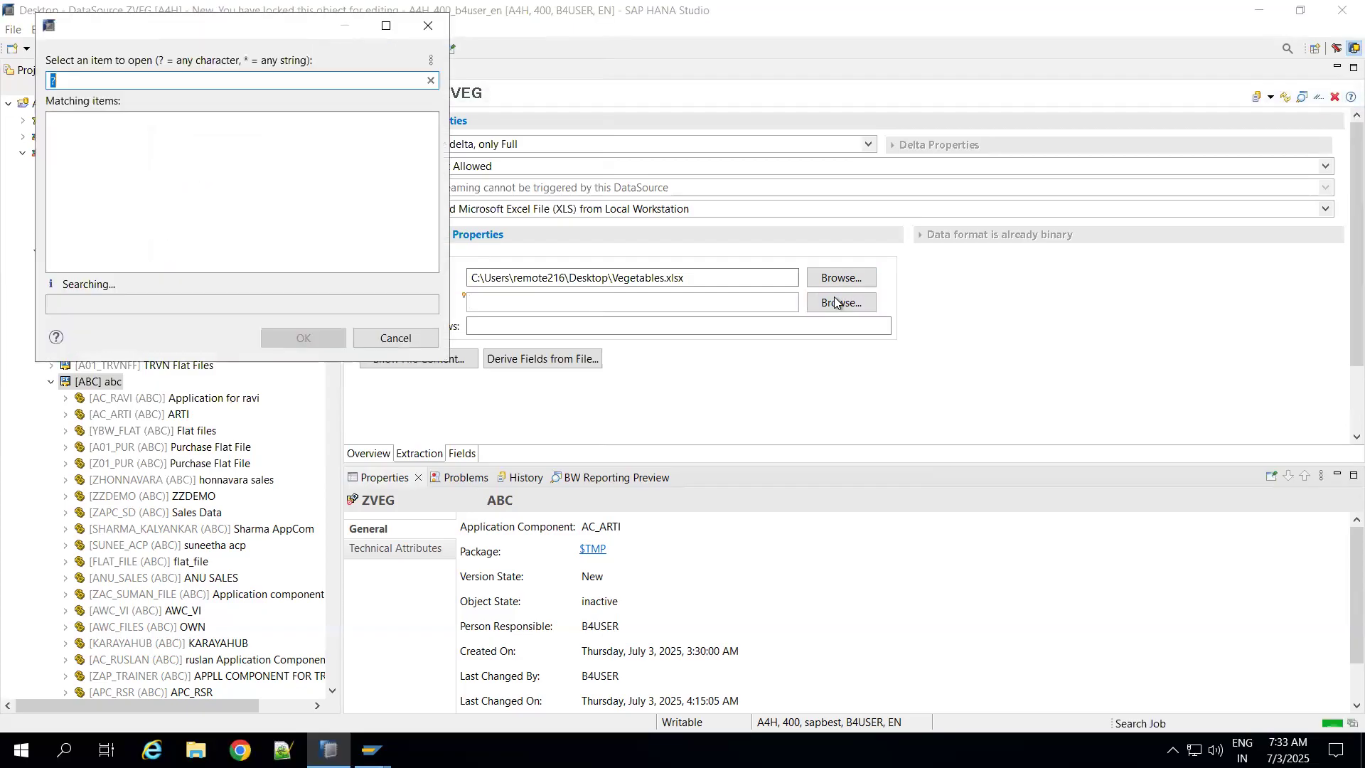
pyautogui.doubleClick(68, 126)
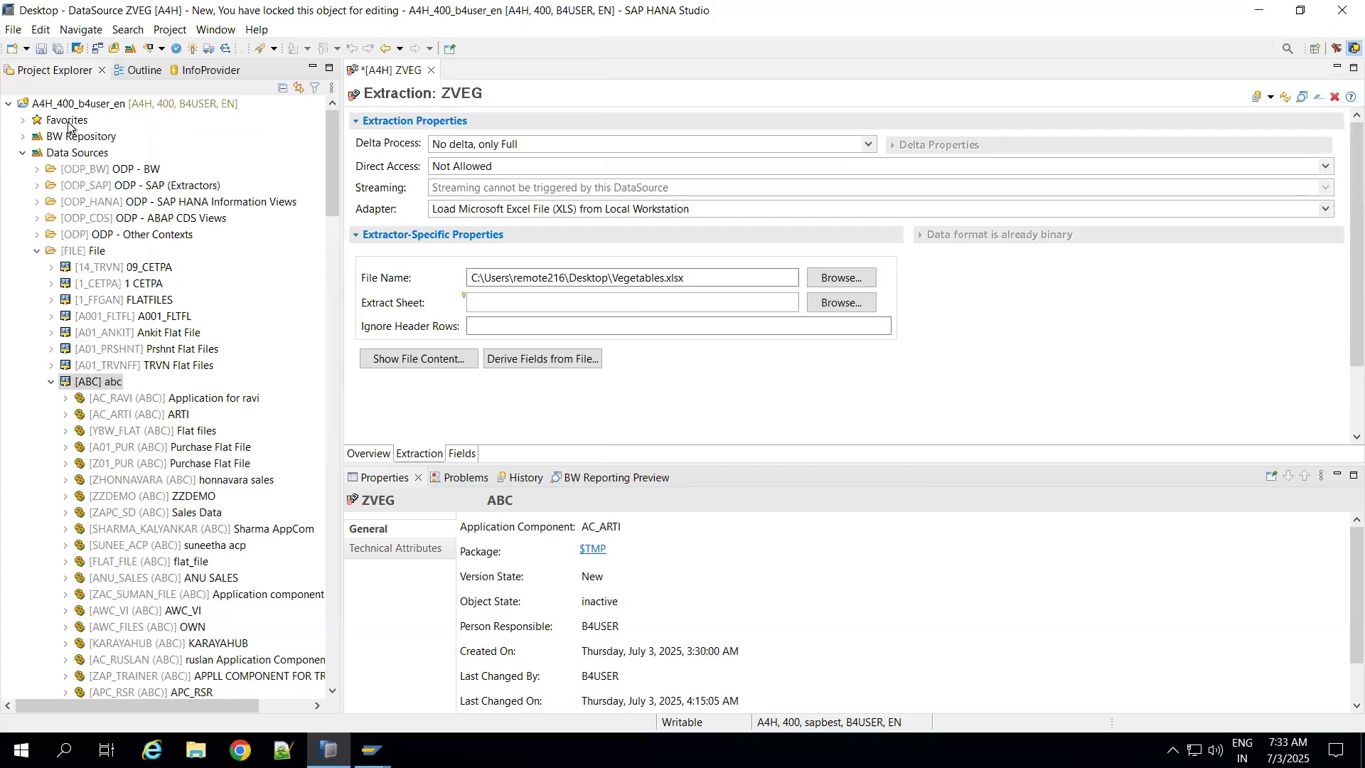
pyautogui.click(547, 323)
pyautogui.write('1')
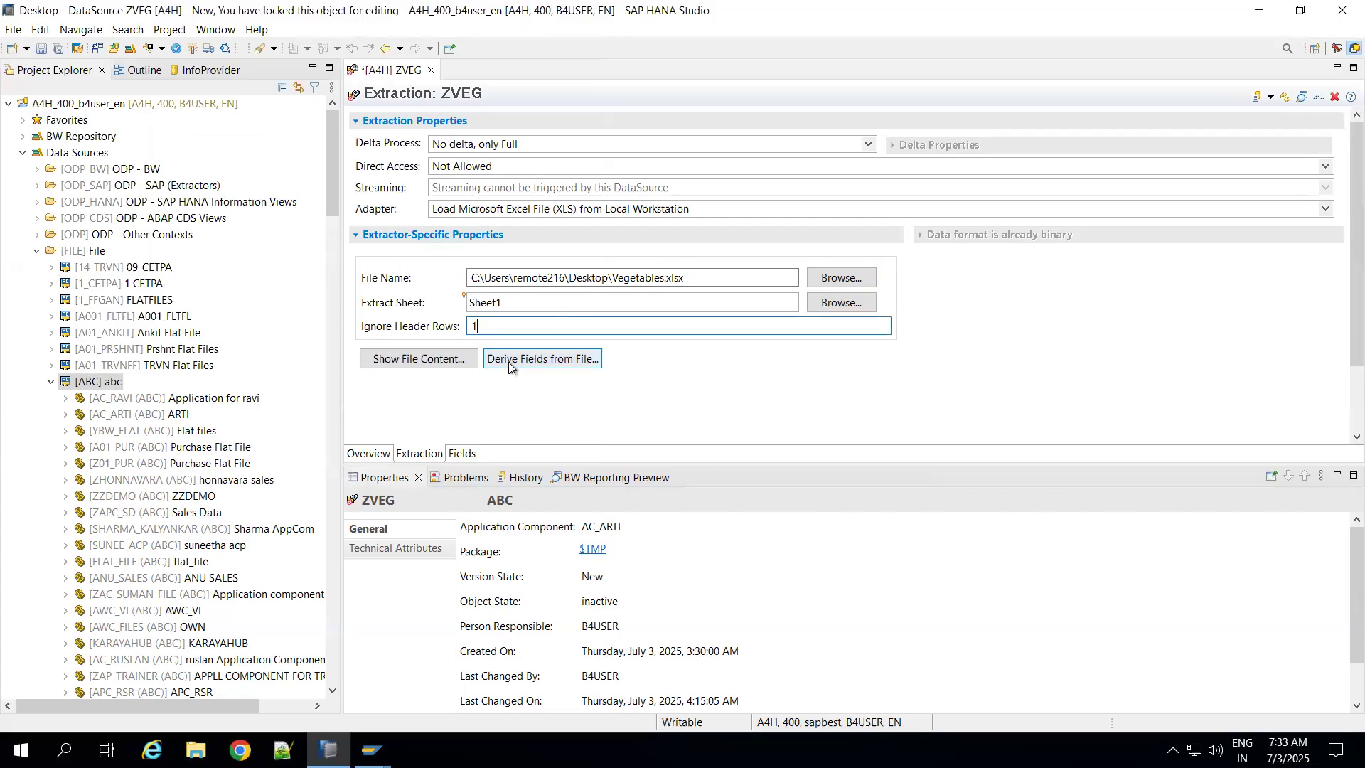
# Step: Derive the DataSource fields from the Excel file and accept the proposed STUDENT and VEGETABLES fields
pyautogui.click(509, 359)
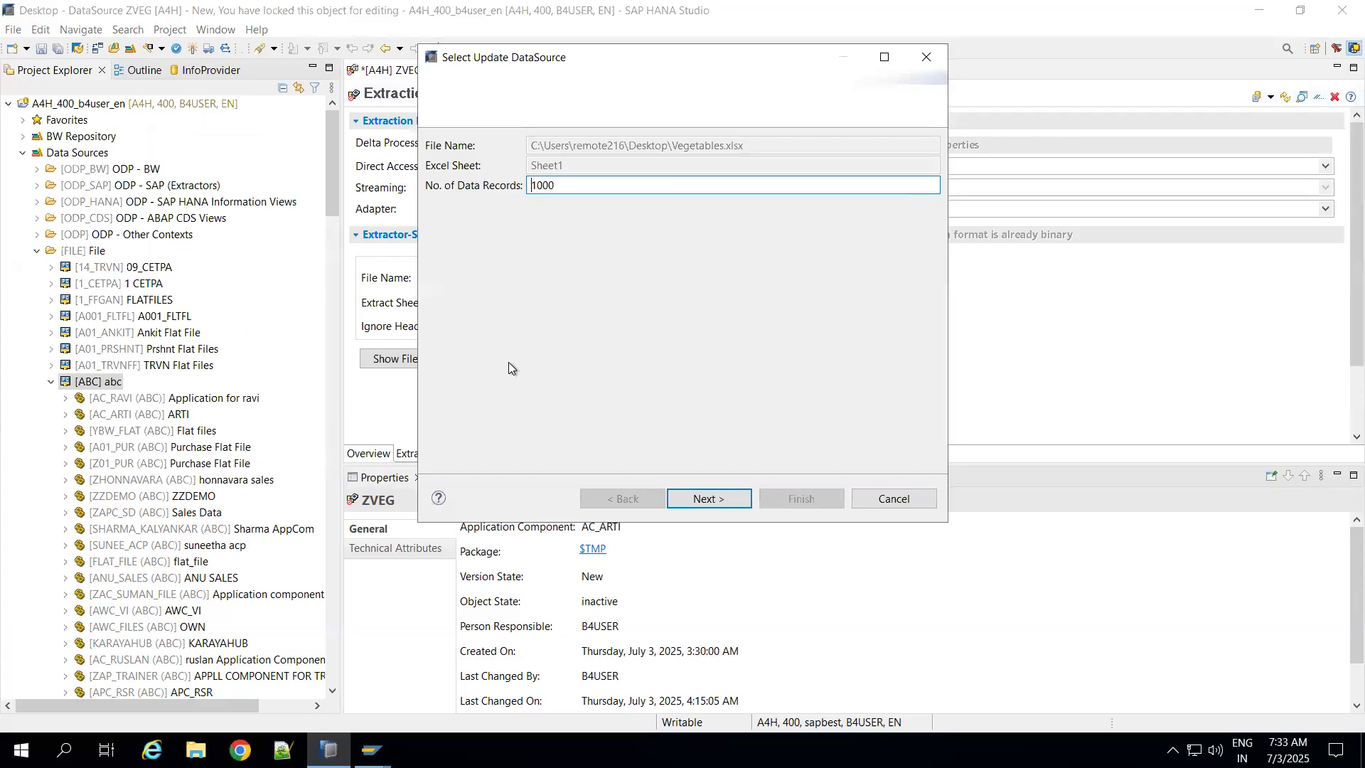
pyautogui.click(679, 496)
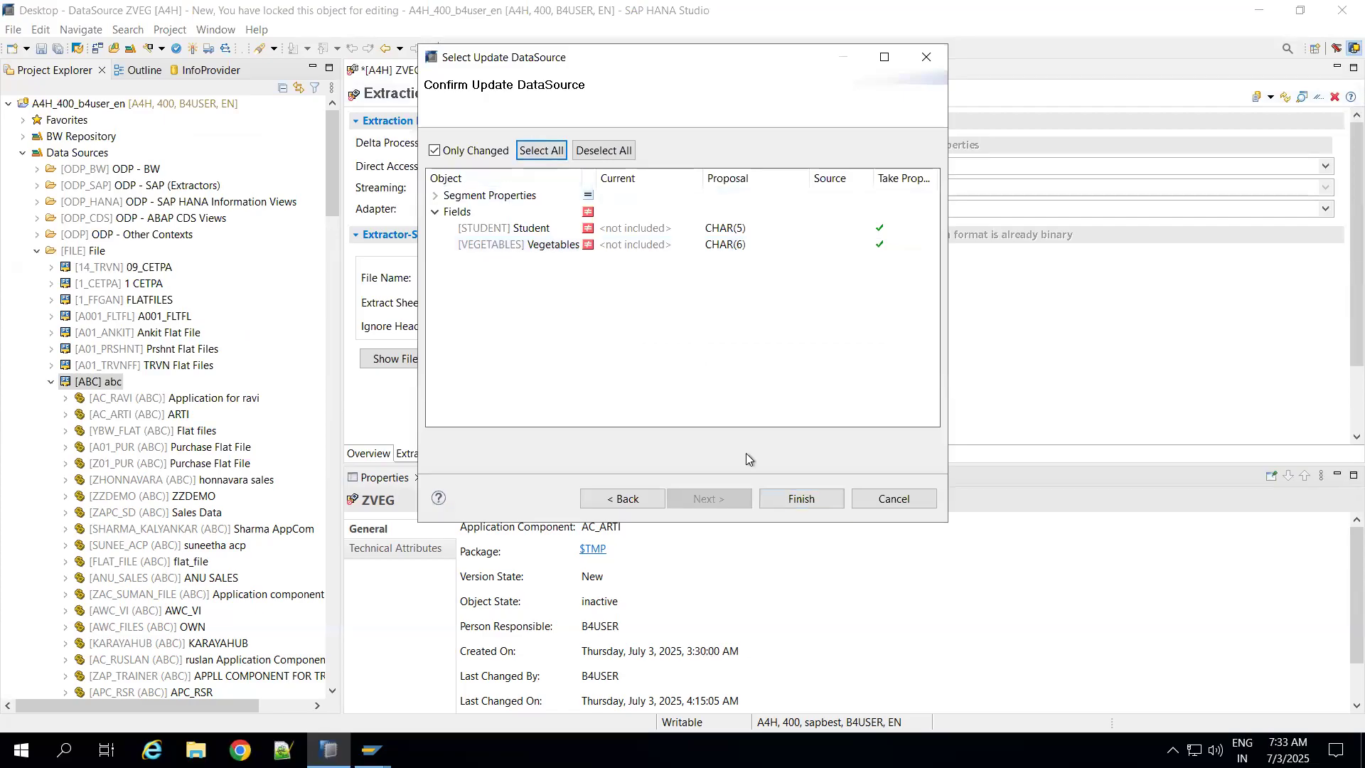
pyautogui.click(782, 502)
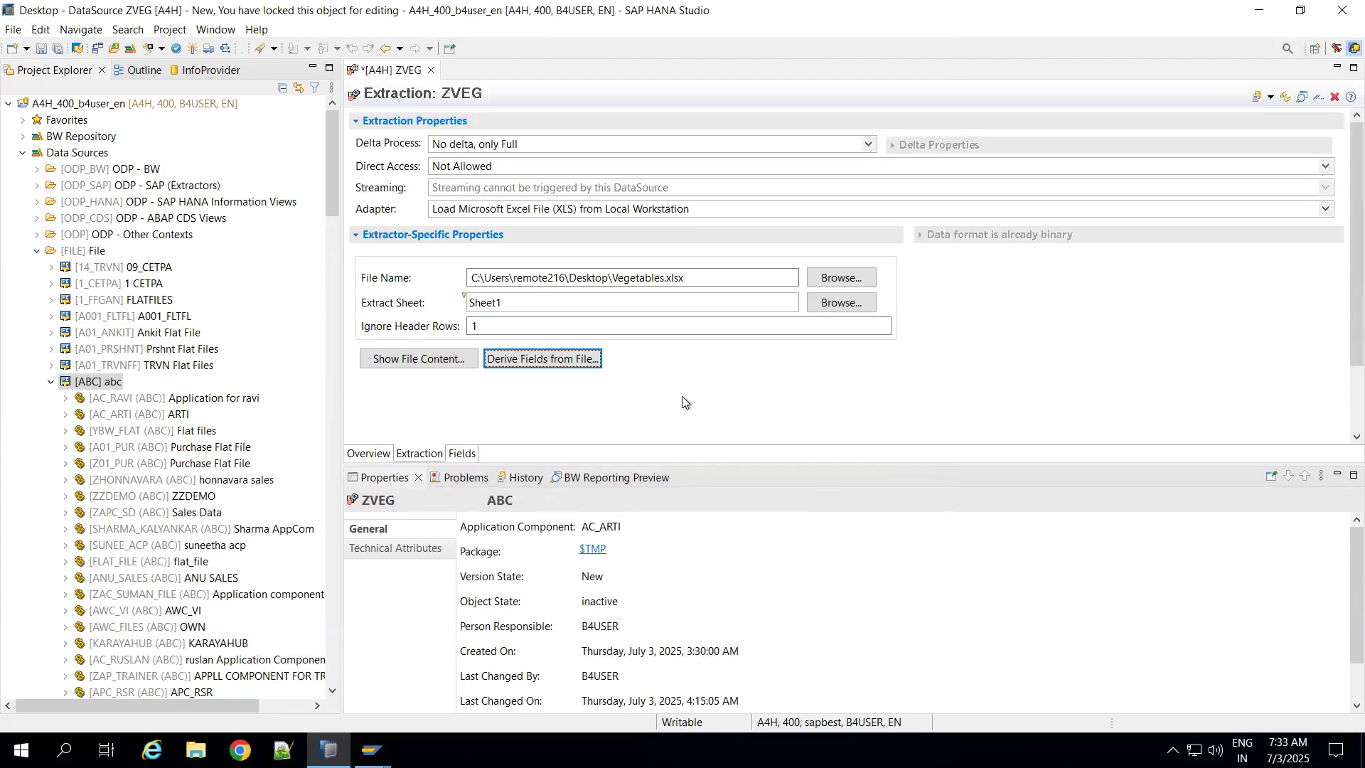
# Step: Change the STUDENT field's description to Student Name and activate the ZVEG DataSource
pyautogui.click(462, 453)
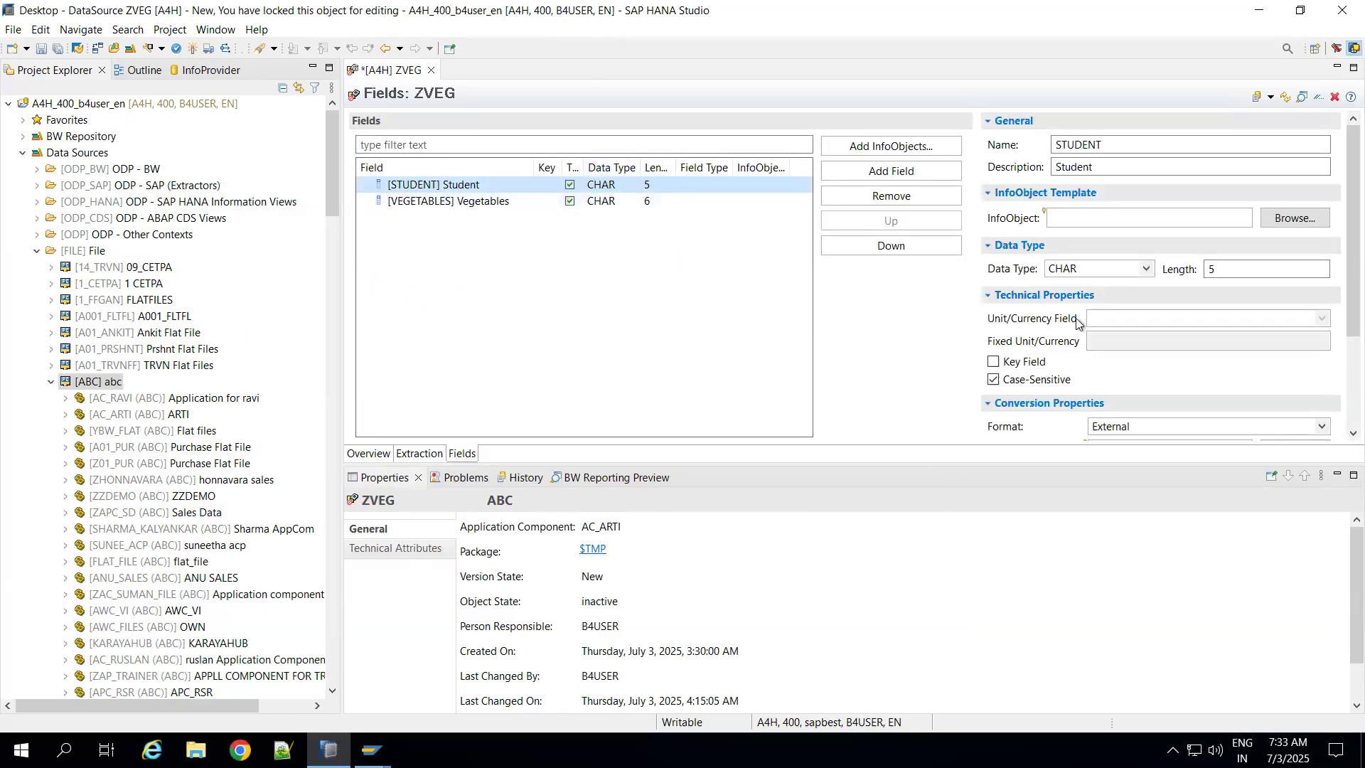
pyautogui.click(1103, 167)
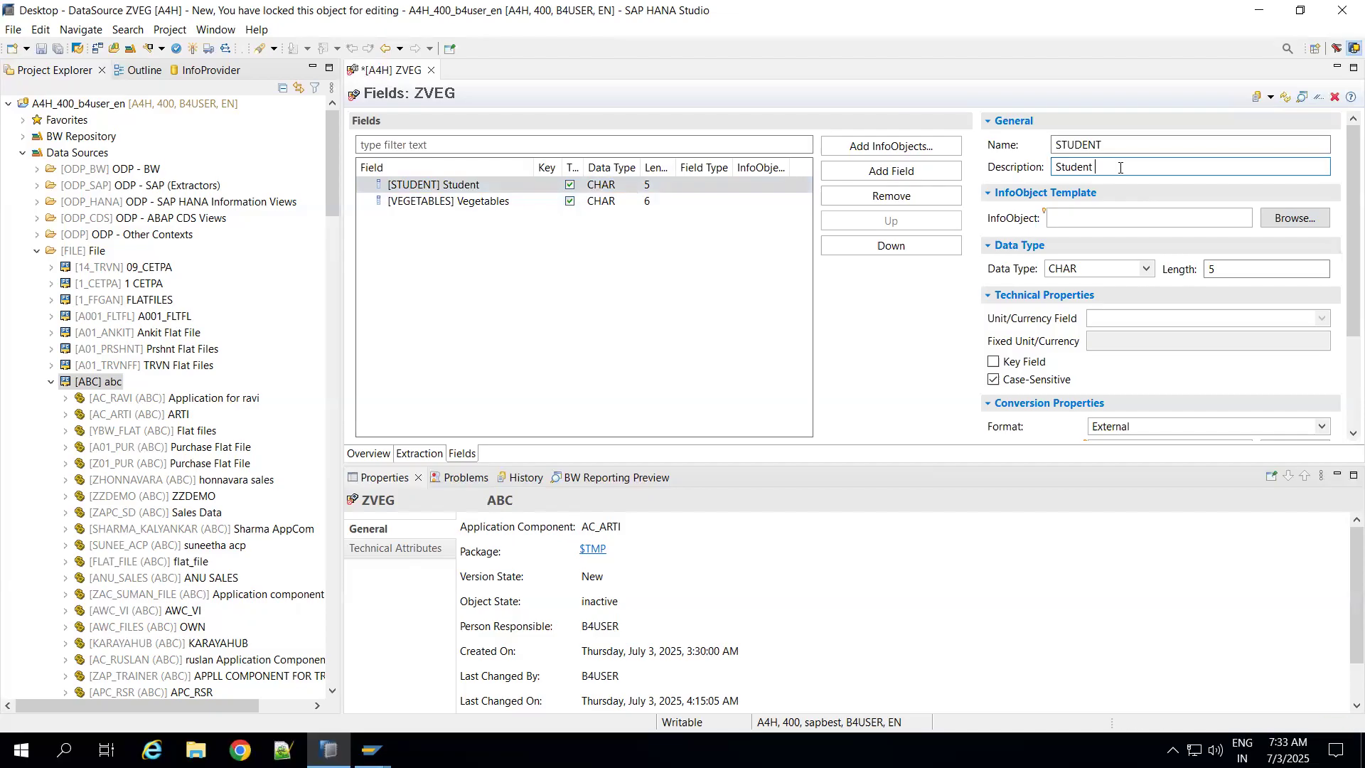
pyautogui.write('Name')
pyautogui.click(662, 369)
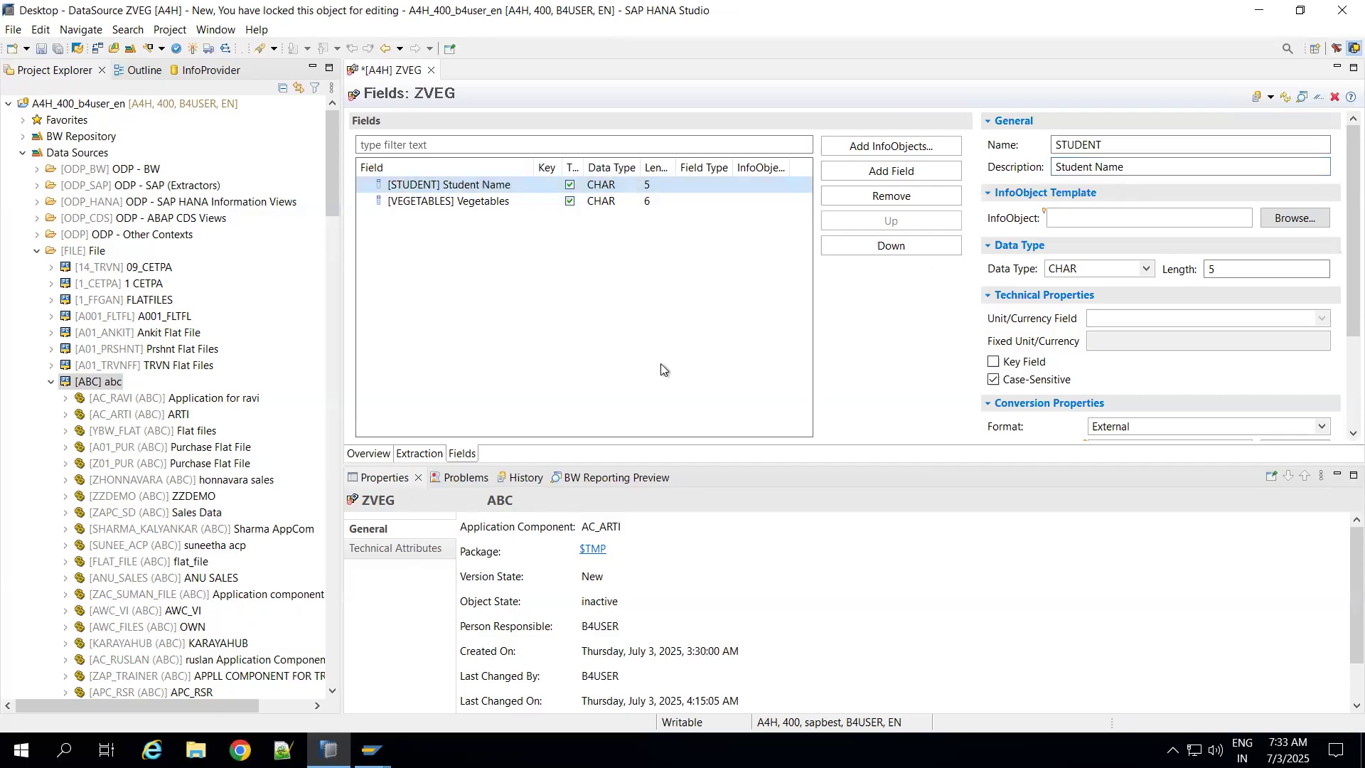
pyautogui.click(192, 49)
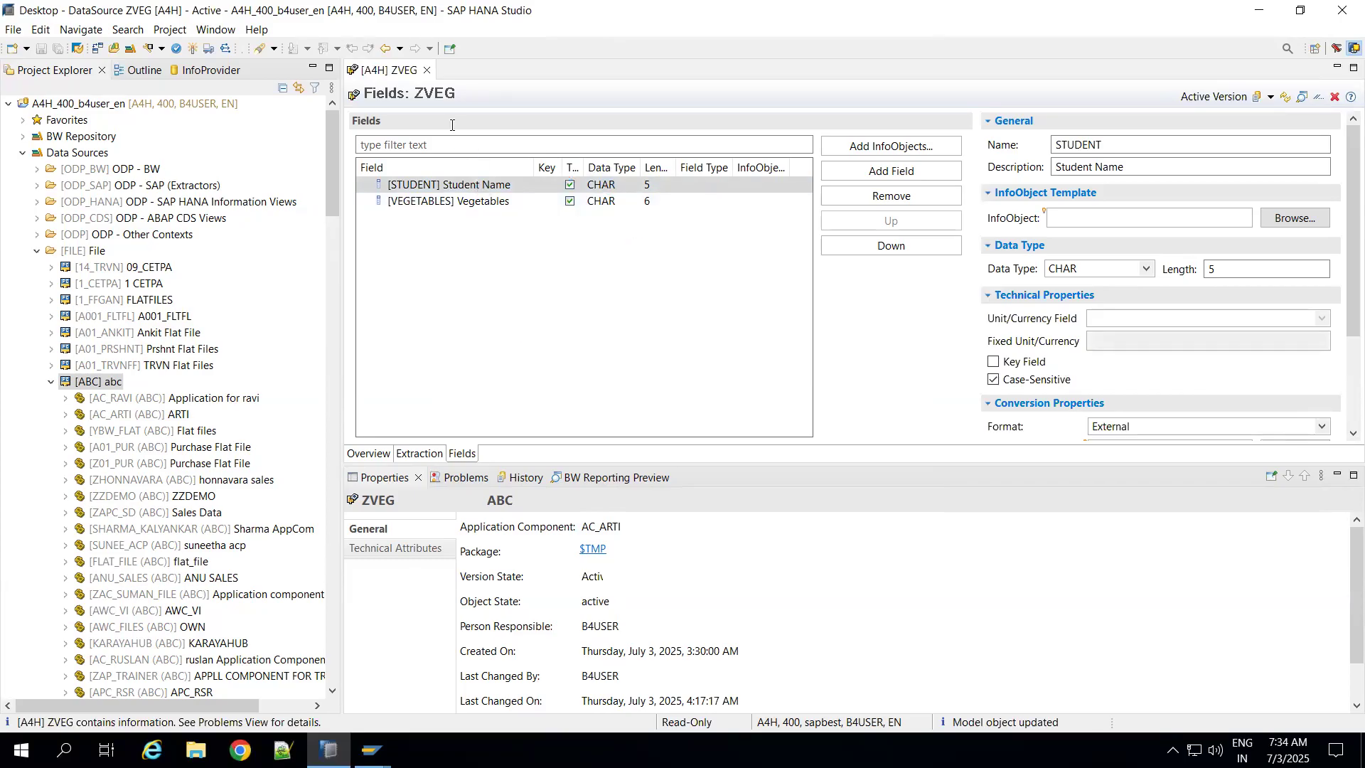
# Step: Close the ZVEG editor and explore the data flow of DataSource ZVEG under application component AC_ARTI
pyautogui.click(427, 71)
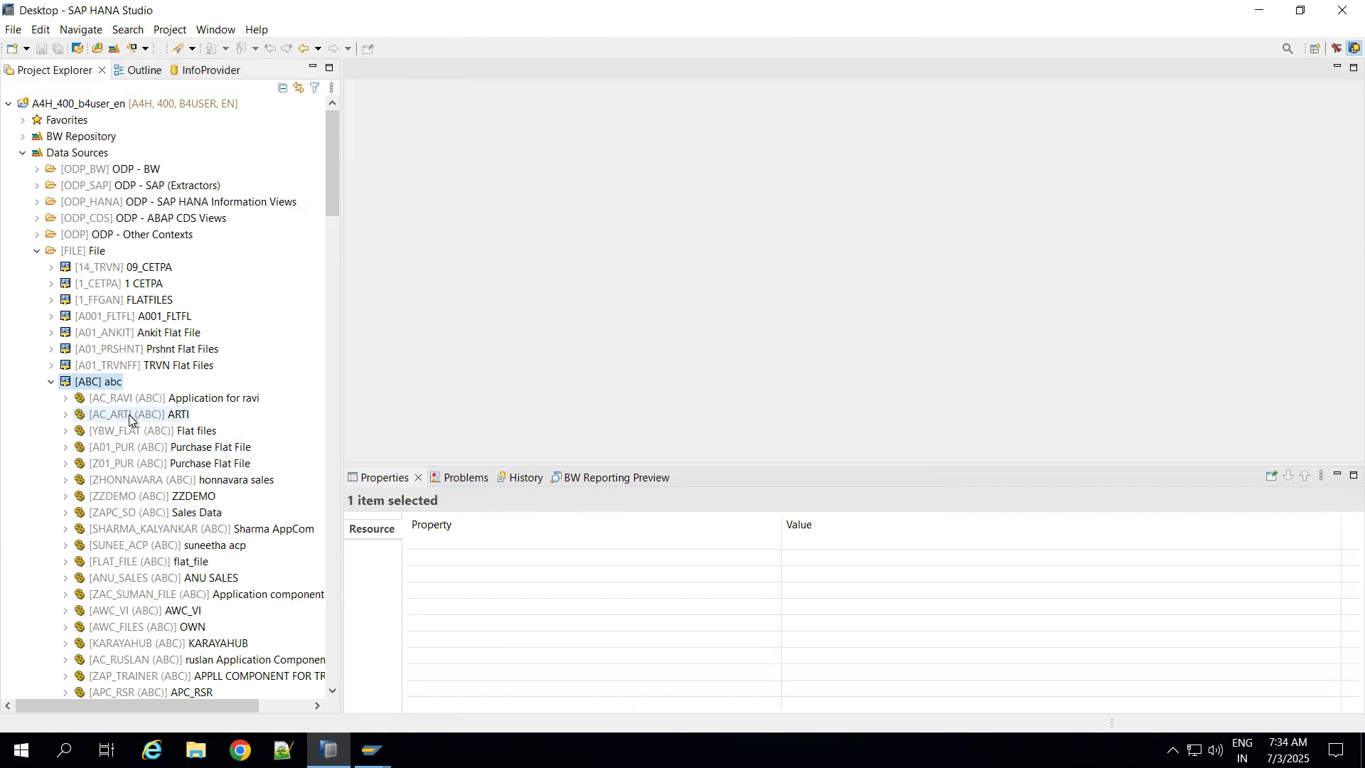
pyautogui.click(67, 416)
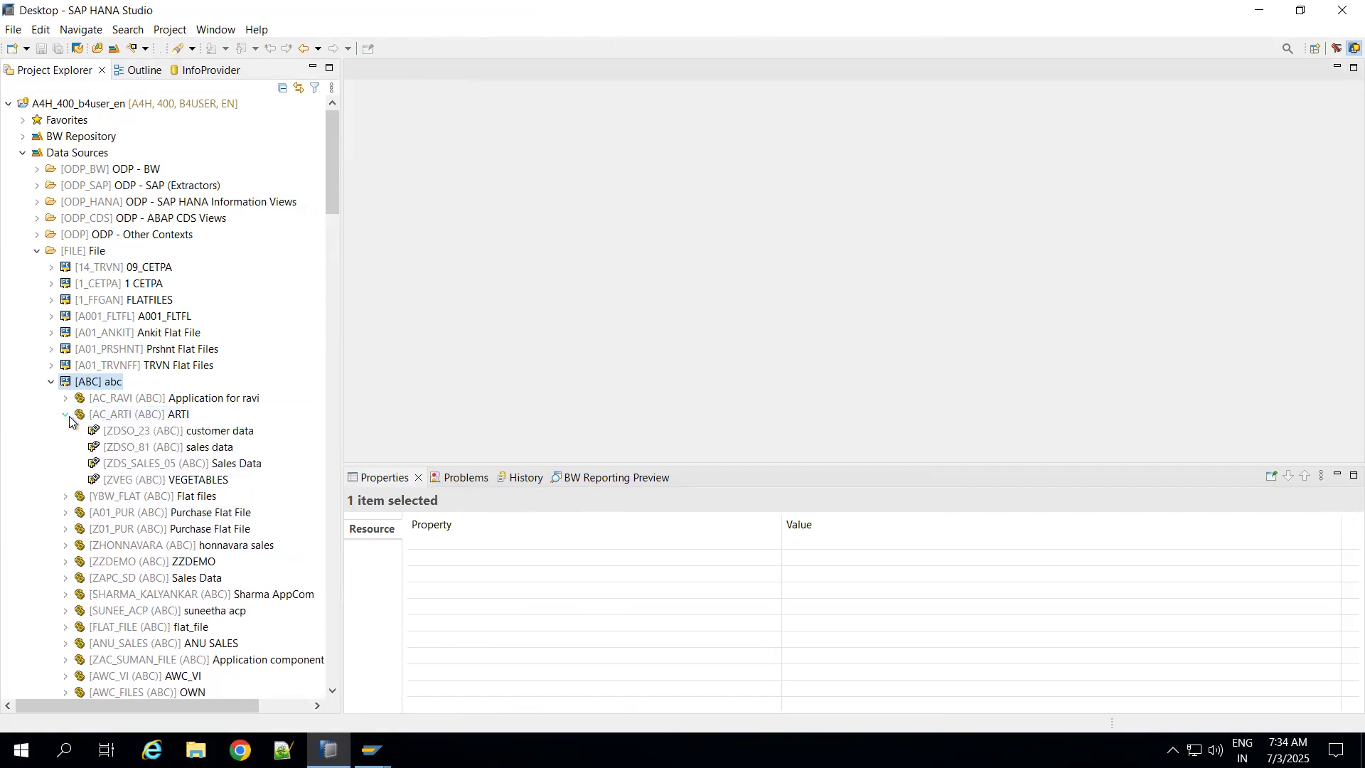
pyautogui.click(132, 482)
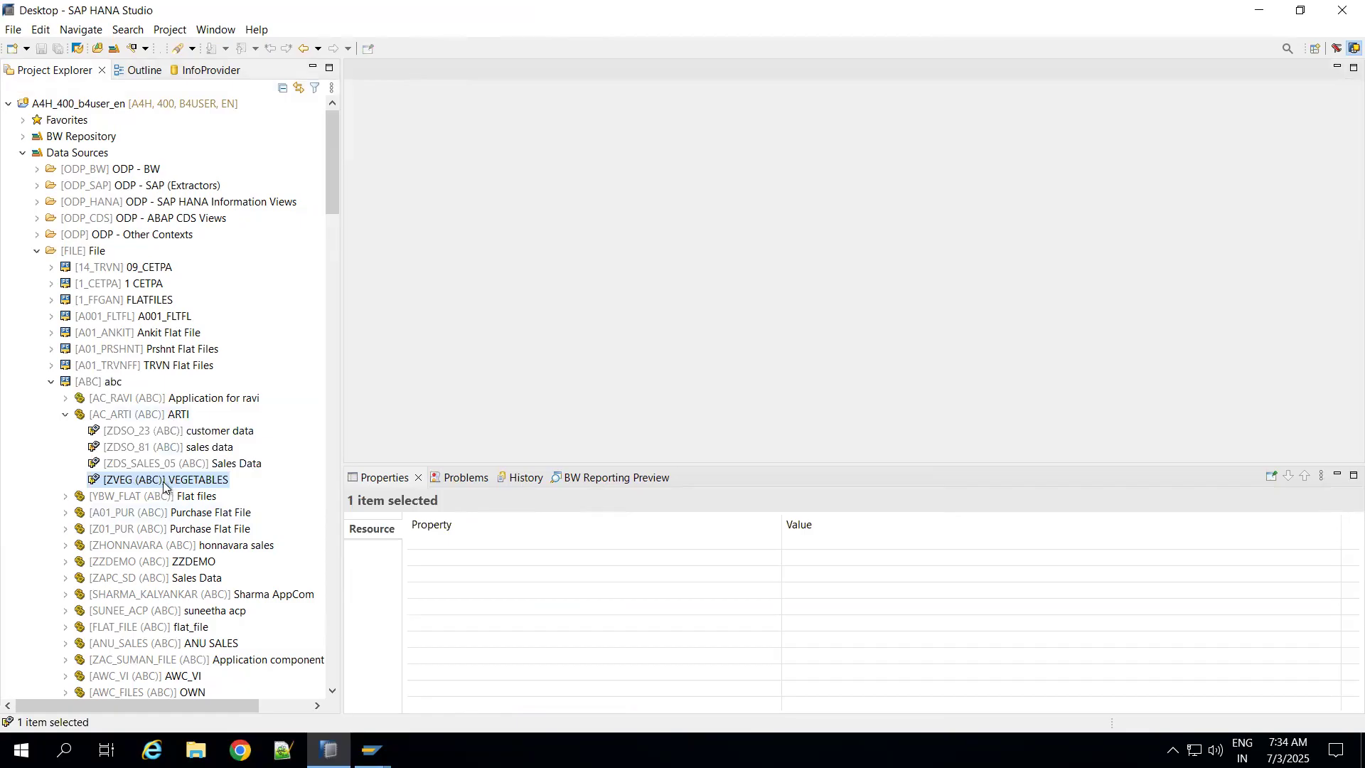
pyautogui.rightClick(164, 487)
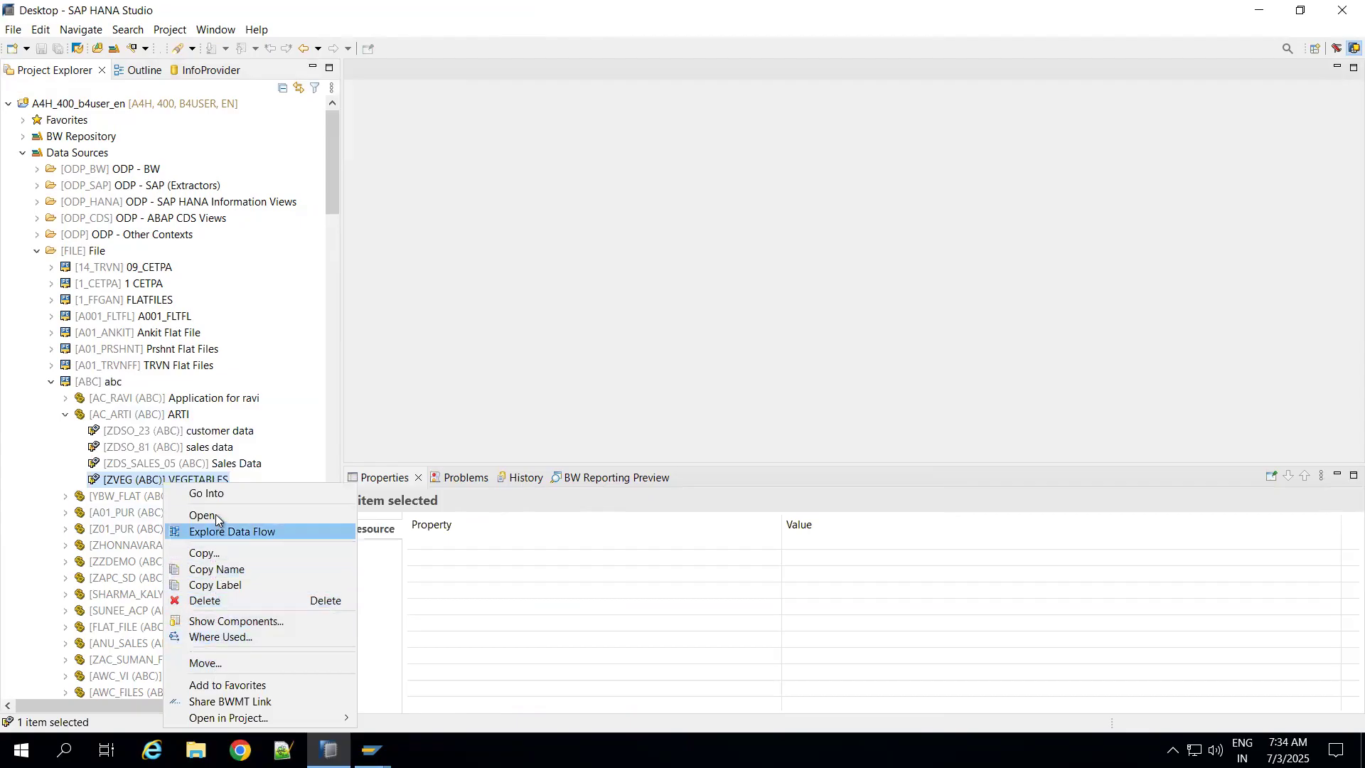
pyautogui.click(215, 536)
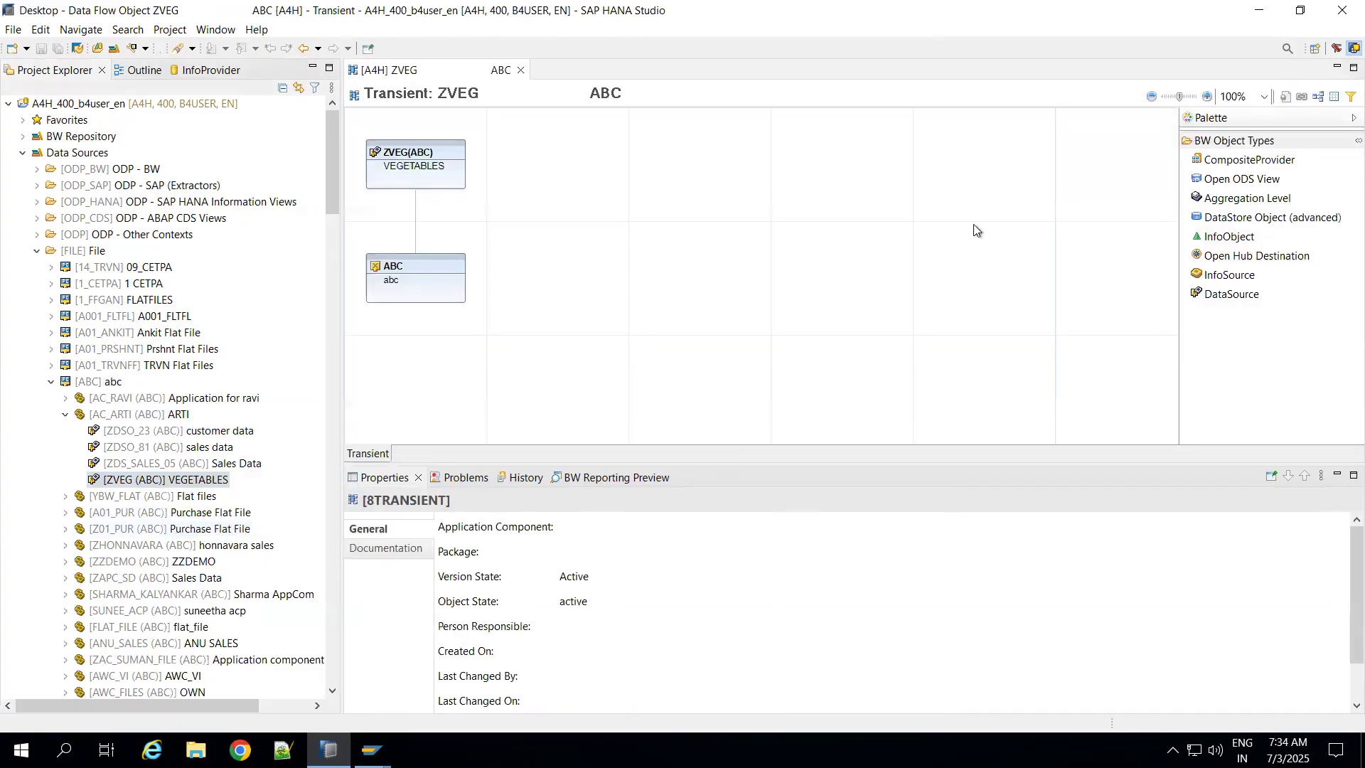
# Step: Add a new InfoObject node to the ZVEG data flow, in the empty area beside the DataSource
pyautogui.click(1230, 238)
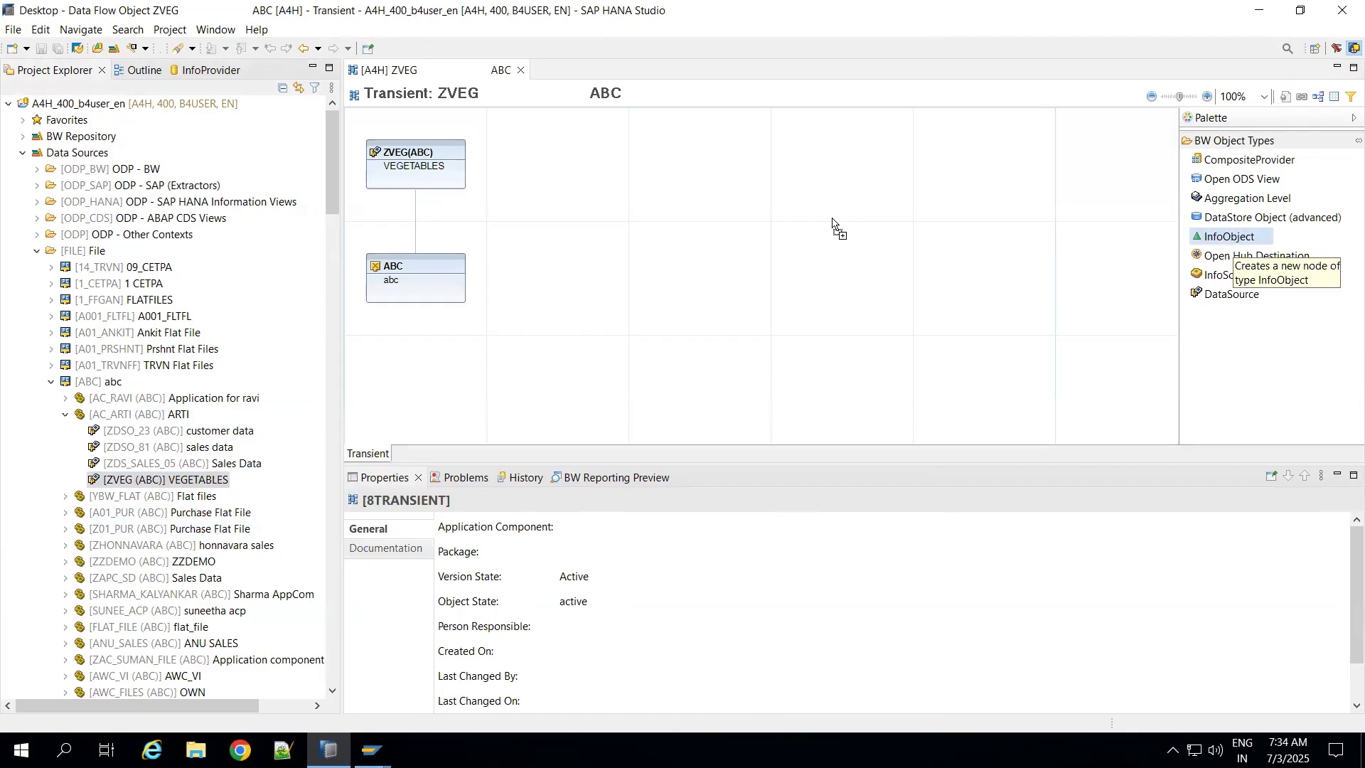
pyautogui.click(834, 224)
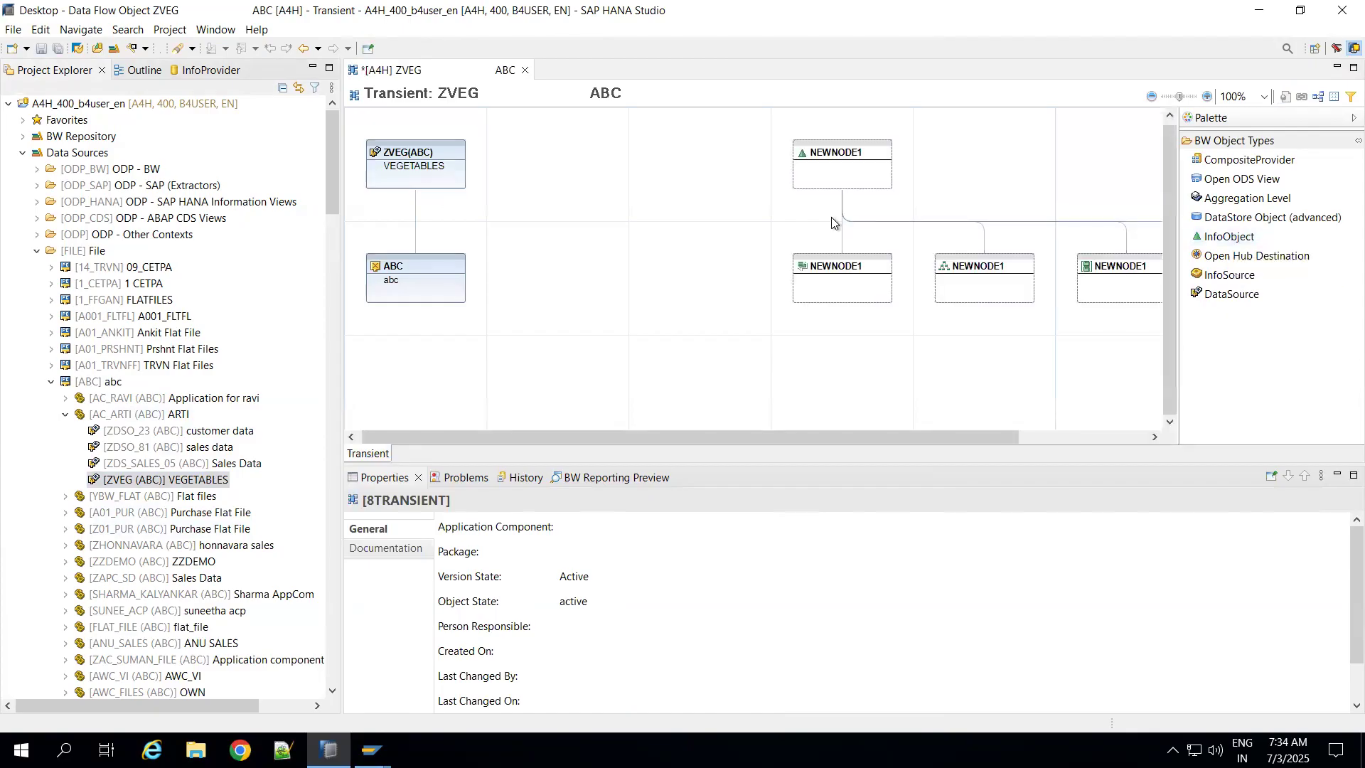
pyautogui.click(842, 275)
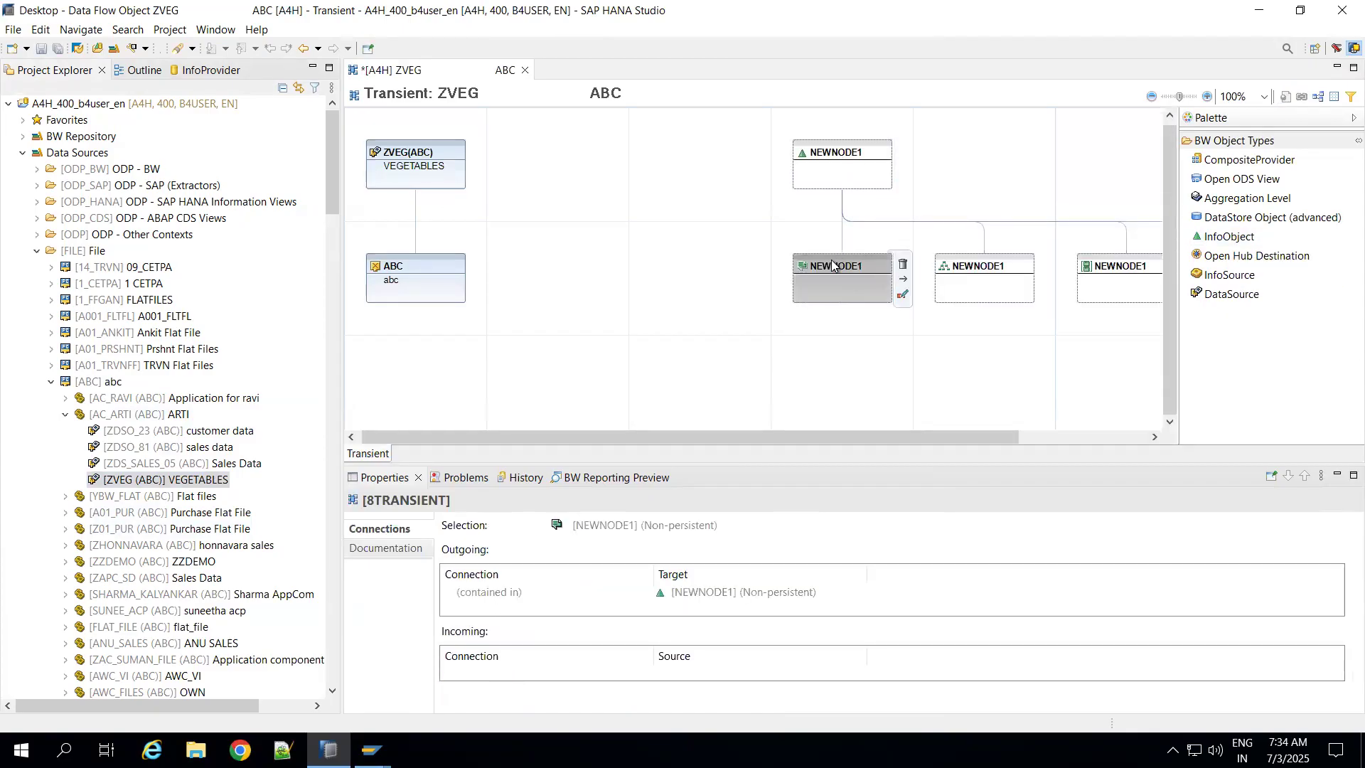
# Step: Start creating an InfoObject from the new InfoObject node and assign it to InfoArea AVL_INFOAREA
pyautogui.click(826, 160)
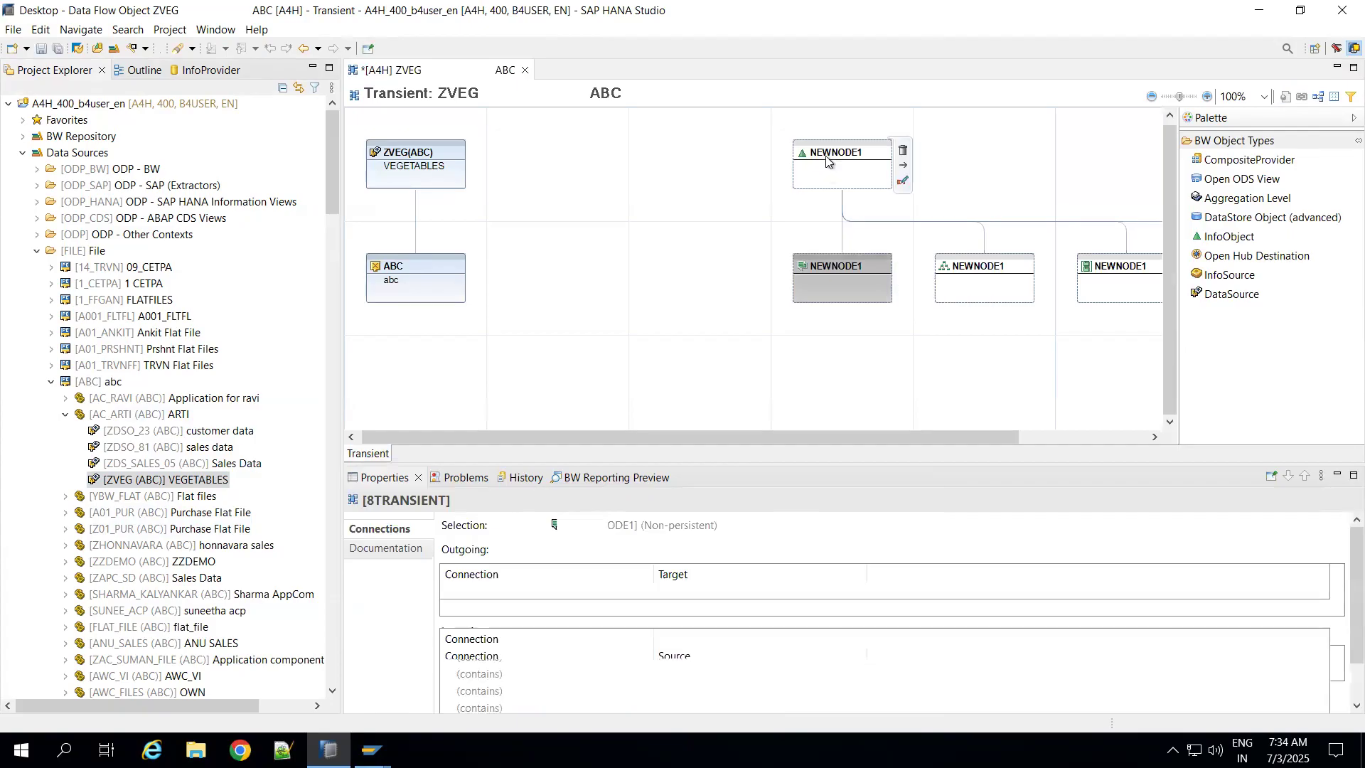
pyautogui.rightClick(827, 160)
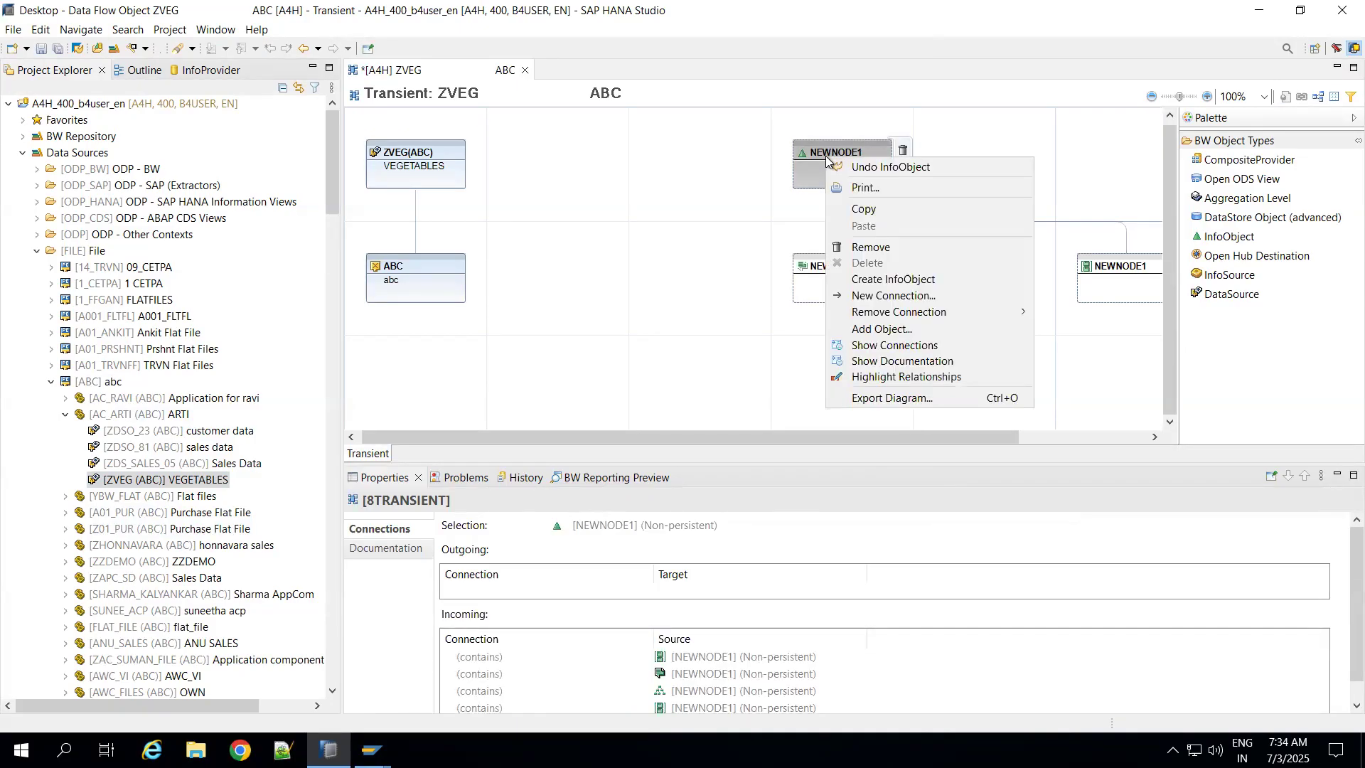
pyautogui.click(884, 284)
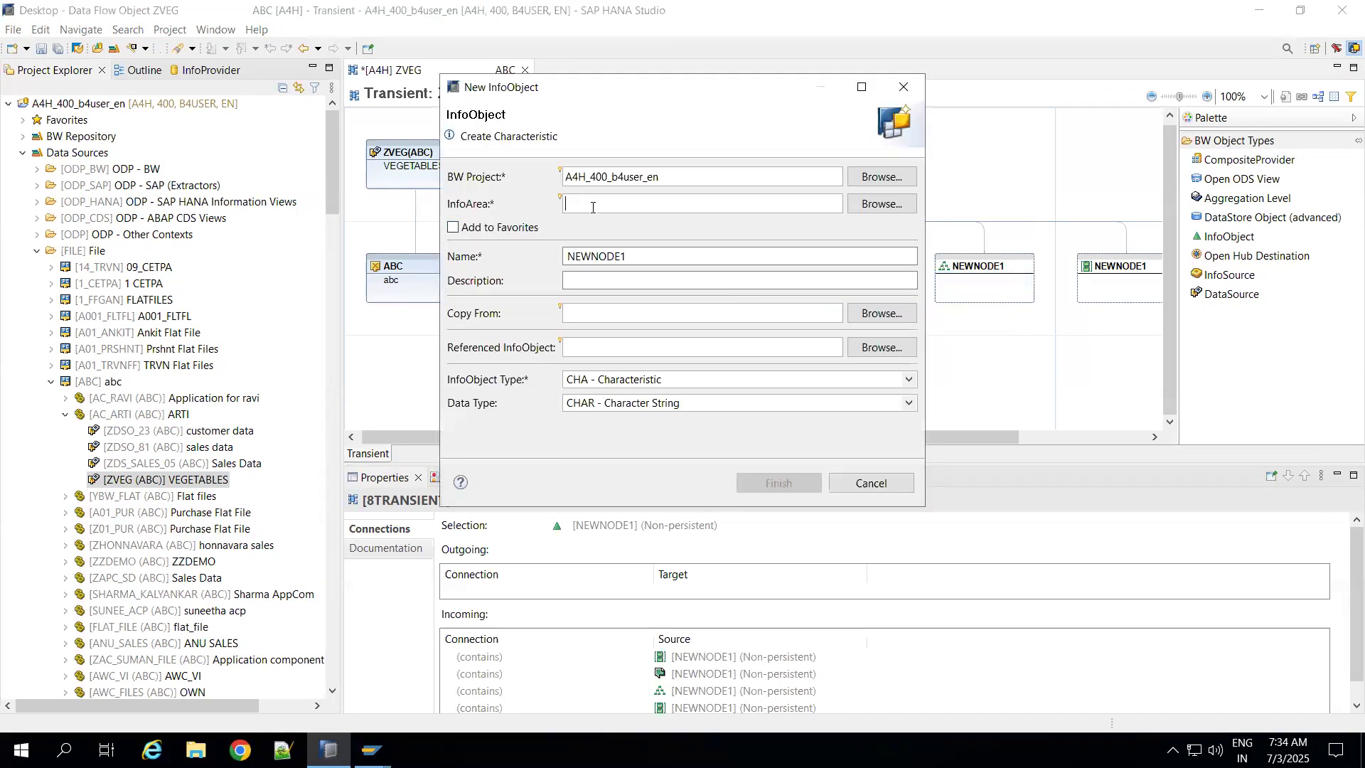
pyautogui.click(881, 204)
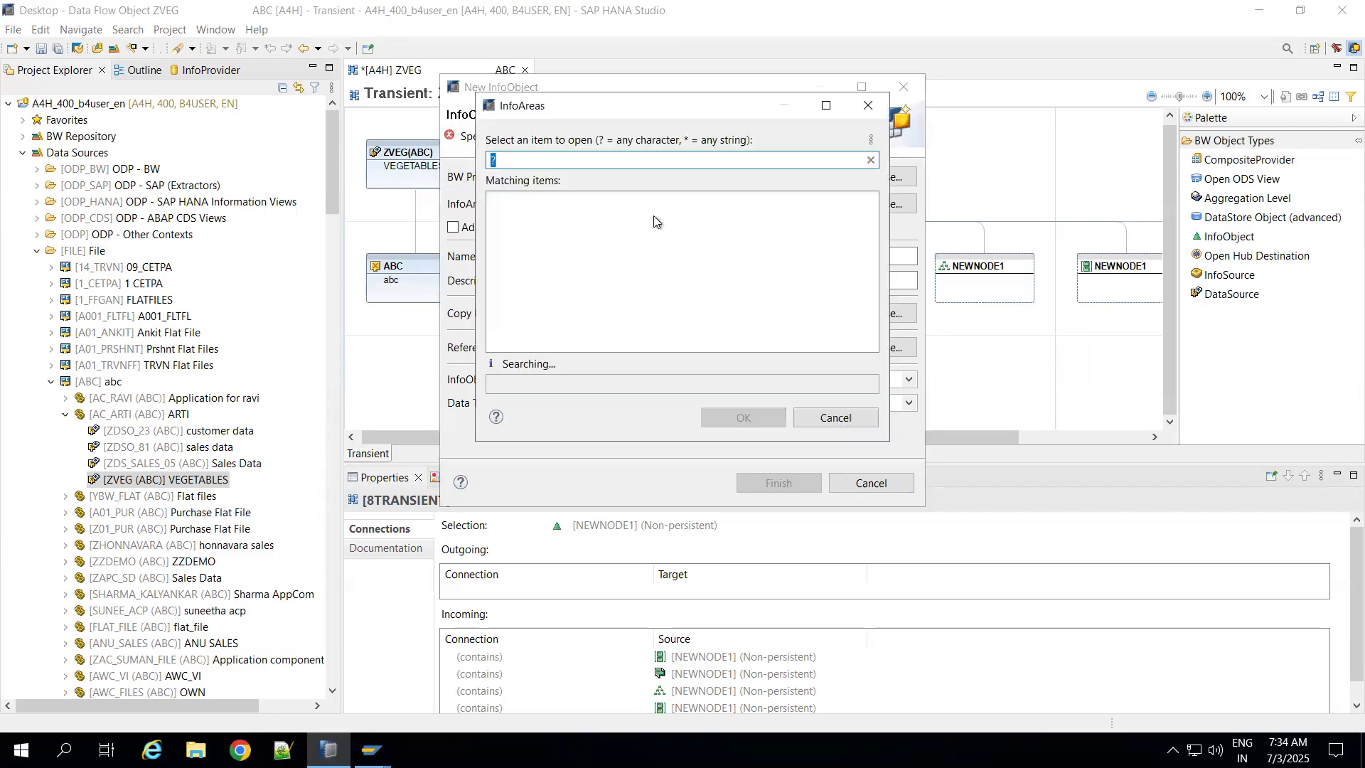
pyautogui.press('BackSpace')
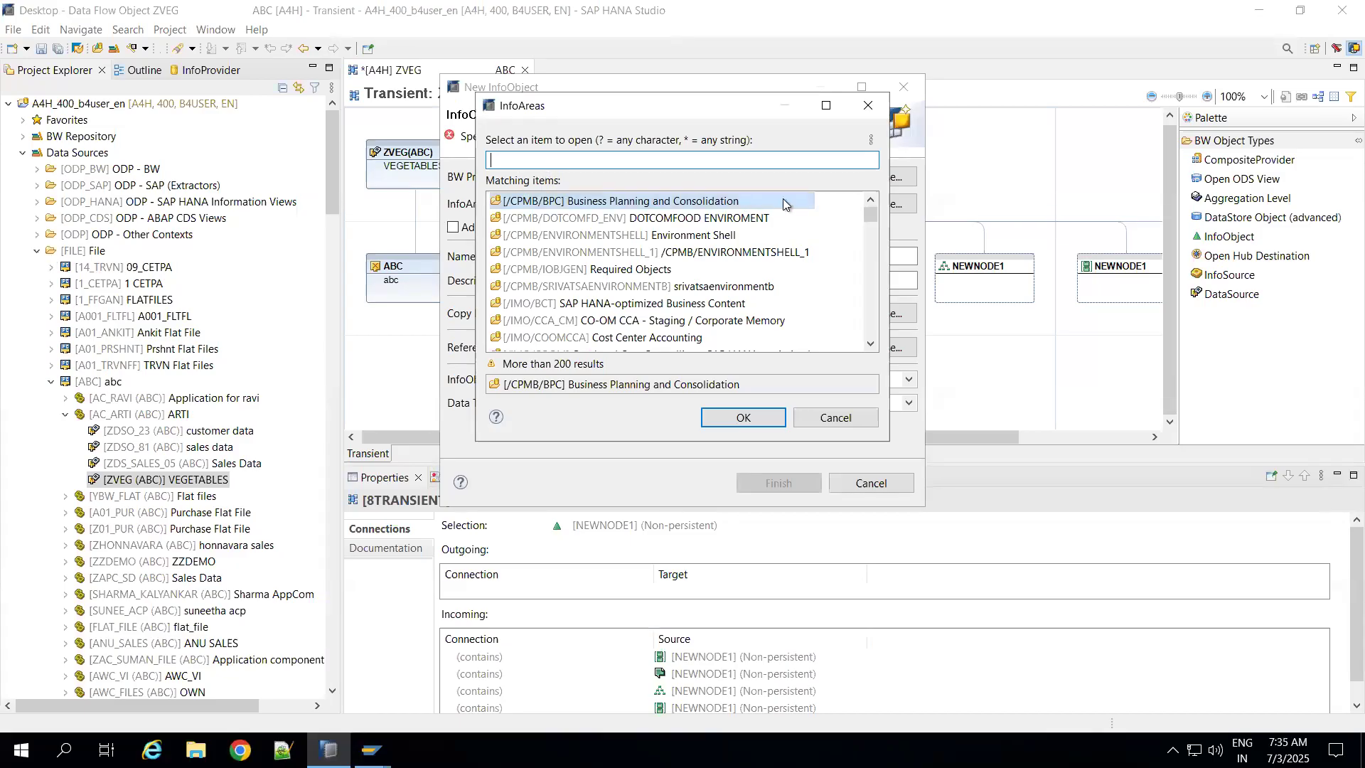
pyautogui.moveTo(869, 217); pyautogui.dragTo(872, 329)
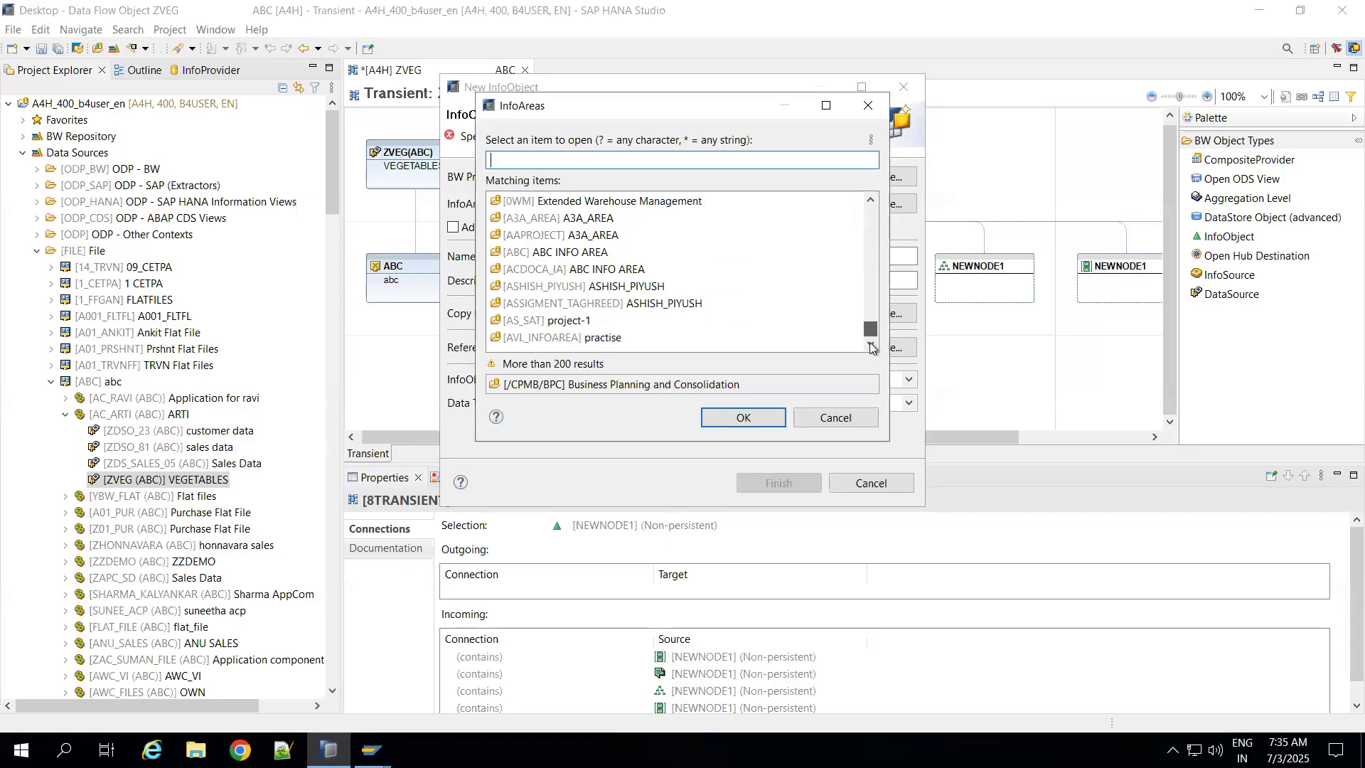
pyautogui.doubleClick(552, 335)
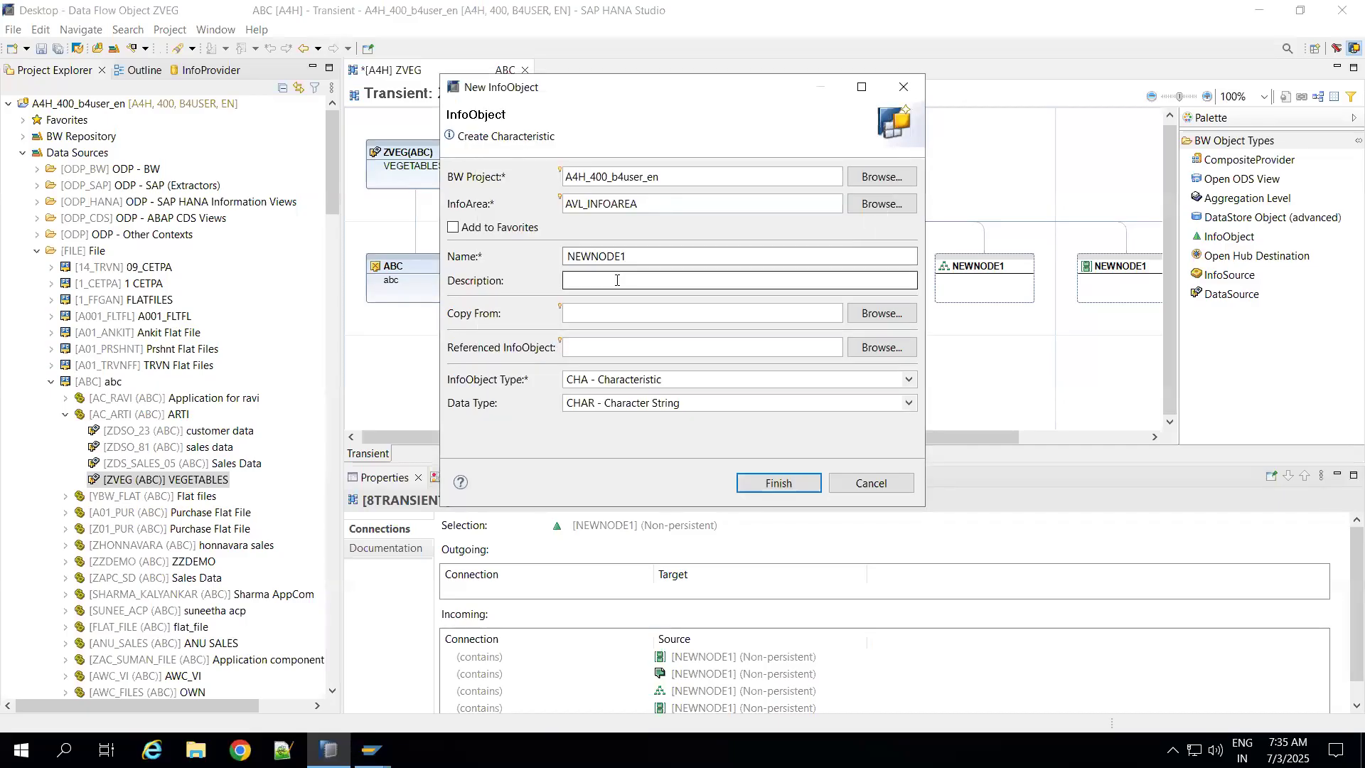
# Step: Name the characteristic ZVEG with the description Vegetables and create it as a character string InfoObject
pyautogui.click(636, 258)
pyautogui.press('BackSpace')
pyautogui.press('BackSpace')
pyautogui.press('BackSpace')
pyautogui.press('BackSpace')
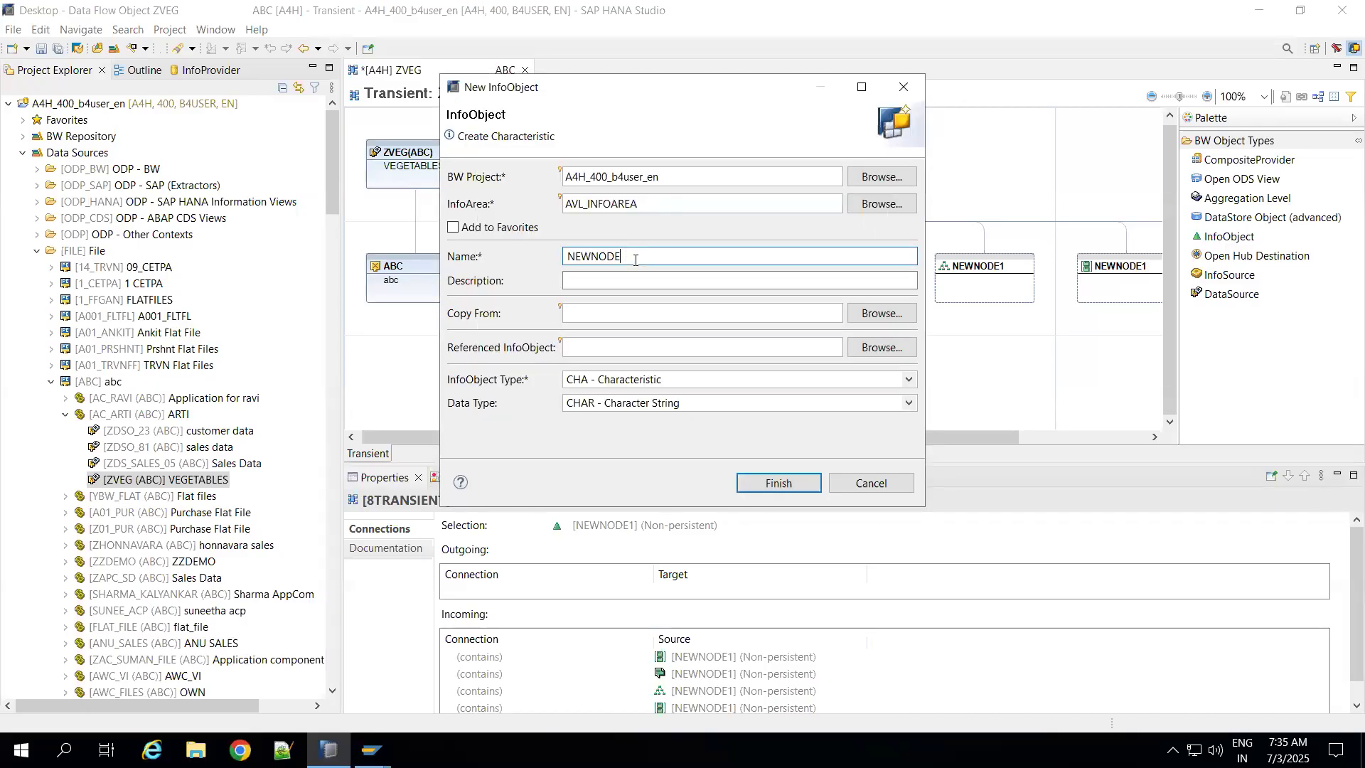
pyautogui.press('BackSpace')
pyautogui.press('BackSpace')
pyautogui.press('BackSpace')
pyautogui.press('BackSpace')
pyautogui.write('ZVEG')
pyautogui.click(611, 281)
pyautogui.write('Vegetables')
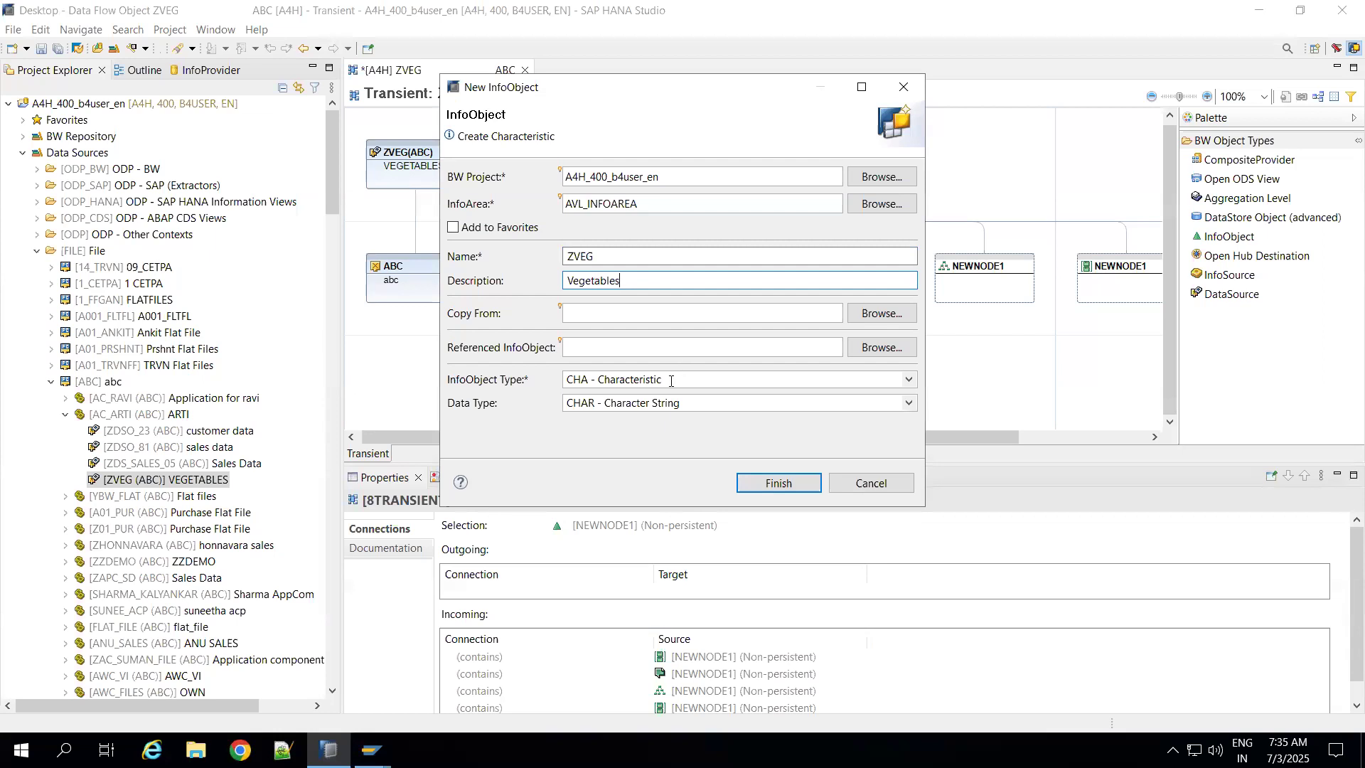
pyautogui.click(778, 484)
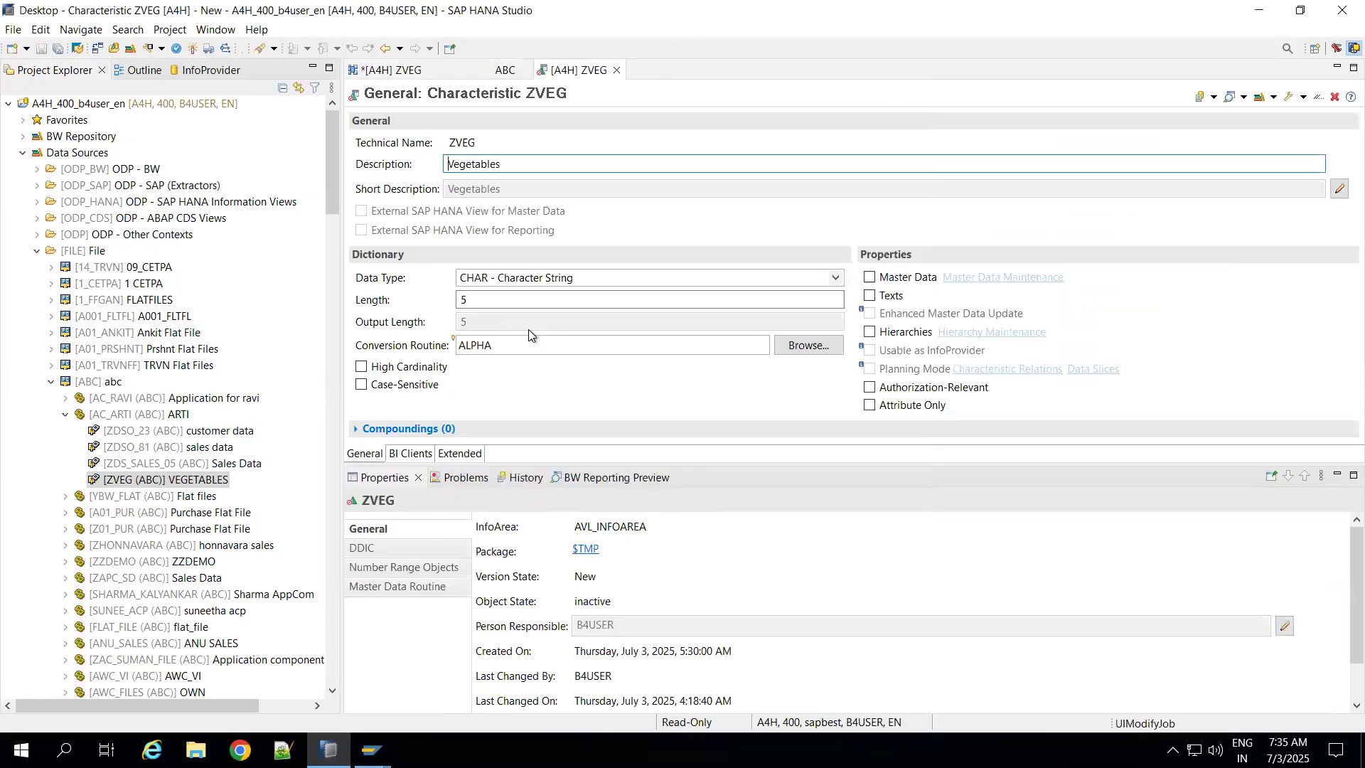
# Step: Set the length of characteristic ZVEG to 10 and enable Master Data and Texts for it
pyautogui.click(487, 300)
pyautogui.press('BackSpace')
pyautogui.write('10')
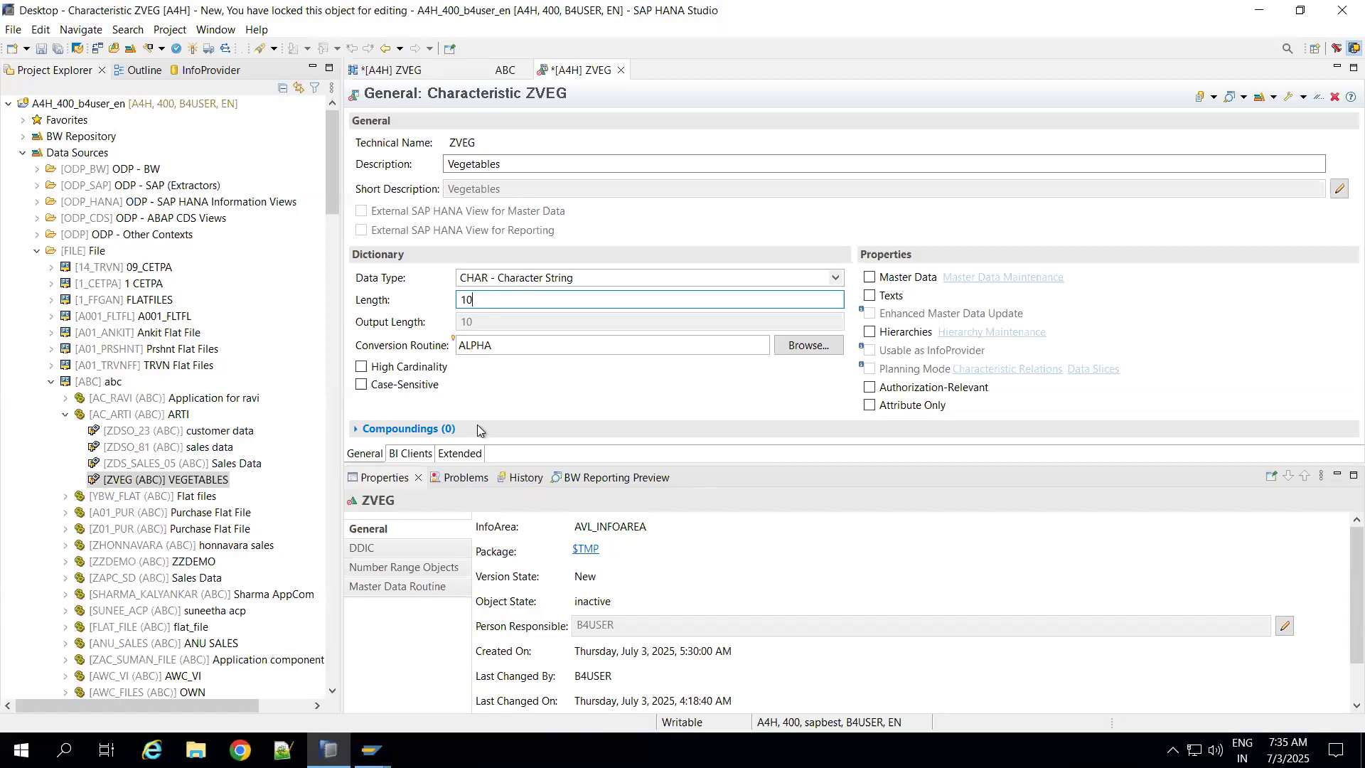
pyautogui.click(869, 276)
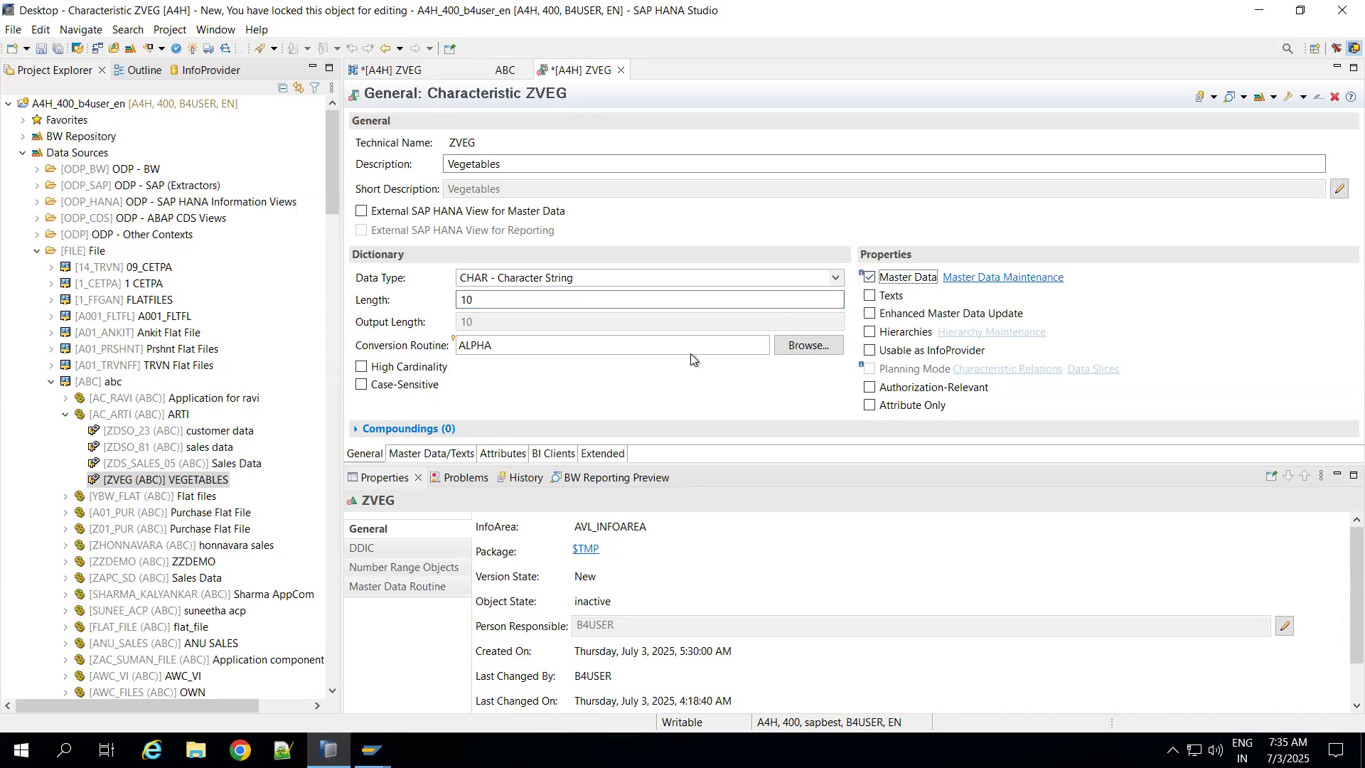
pyautogui.click(869, 295)
pyautogui.click(422, 456)
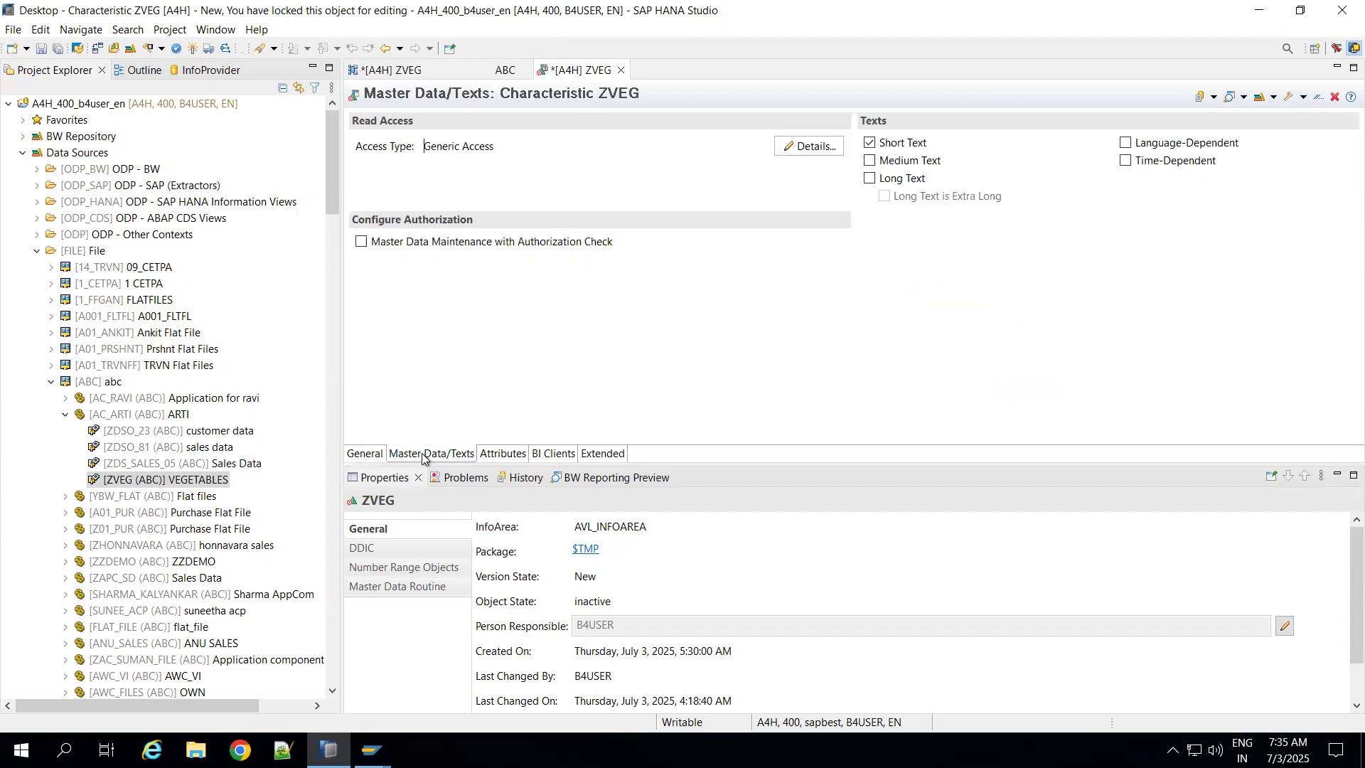
# Step: Start a new attribute InfoObject for characteristic ZVEG and assign it to InfoArea AVL_INFOAREA
pyautogui.click(486, 455)
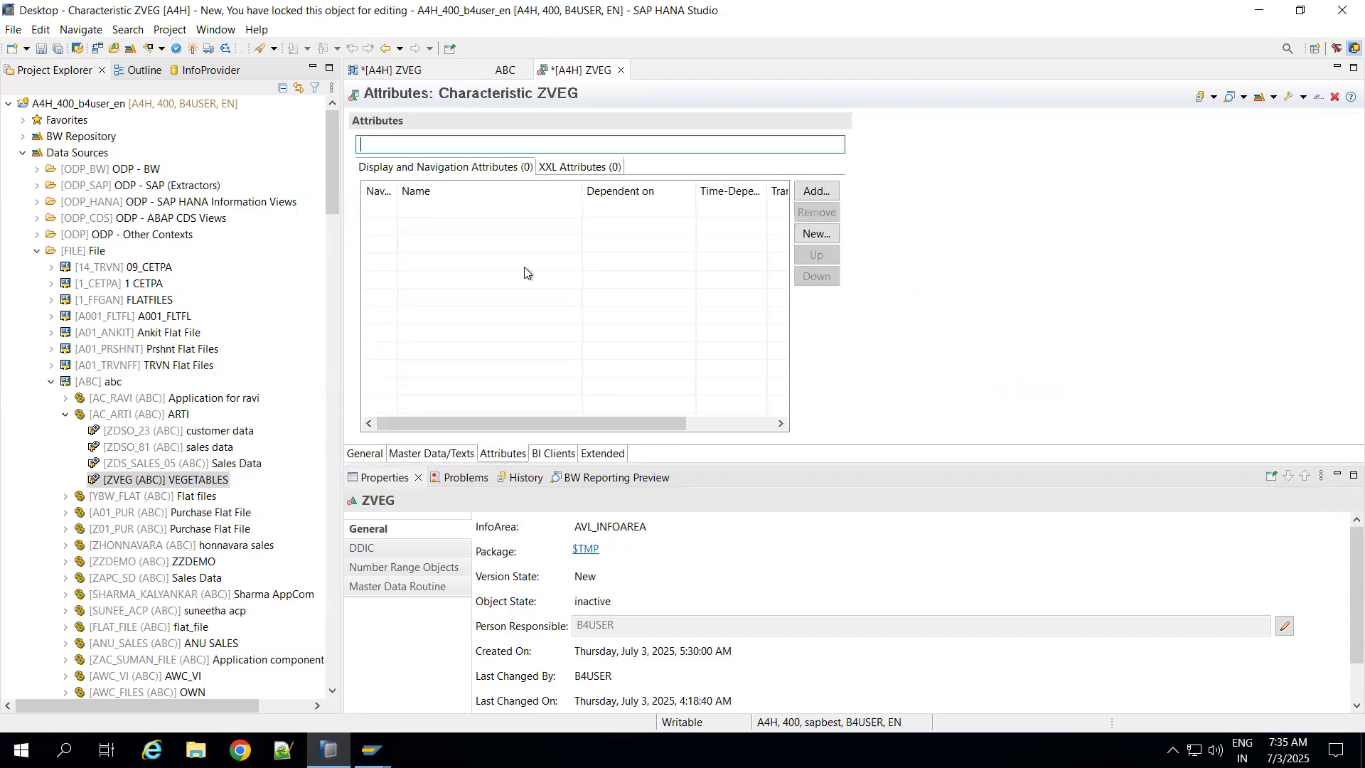
pyautogui.click(814, 191)
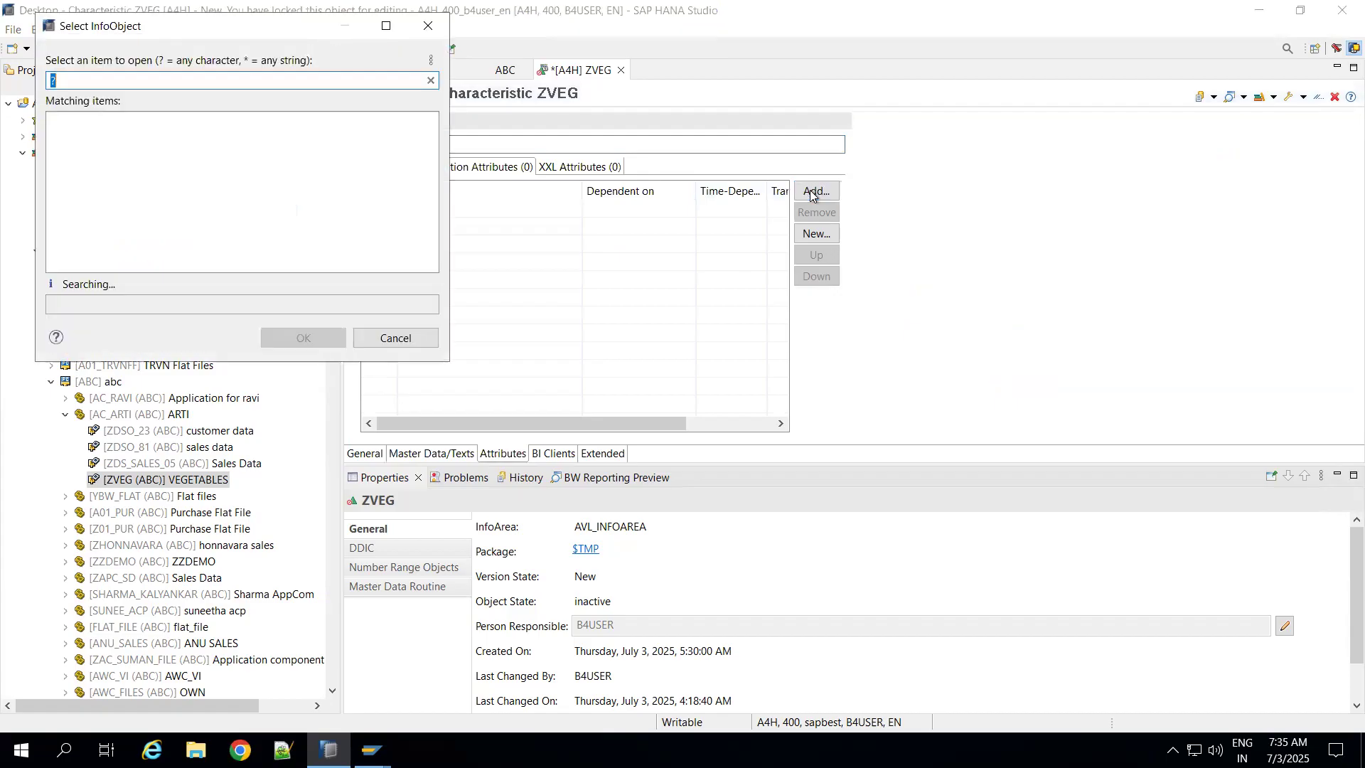
pyautogui.press('Escape')
pyautogui.click(815, 233)
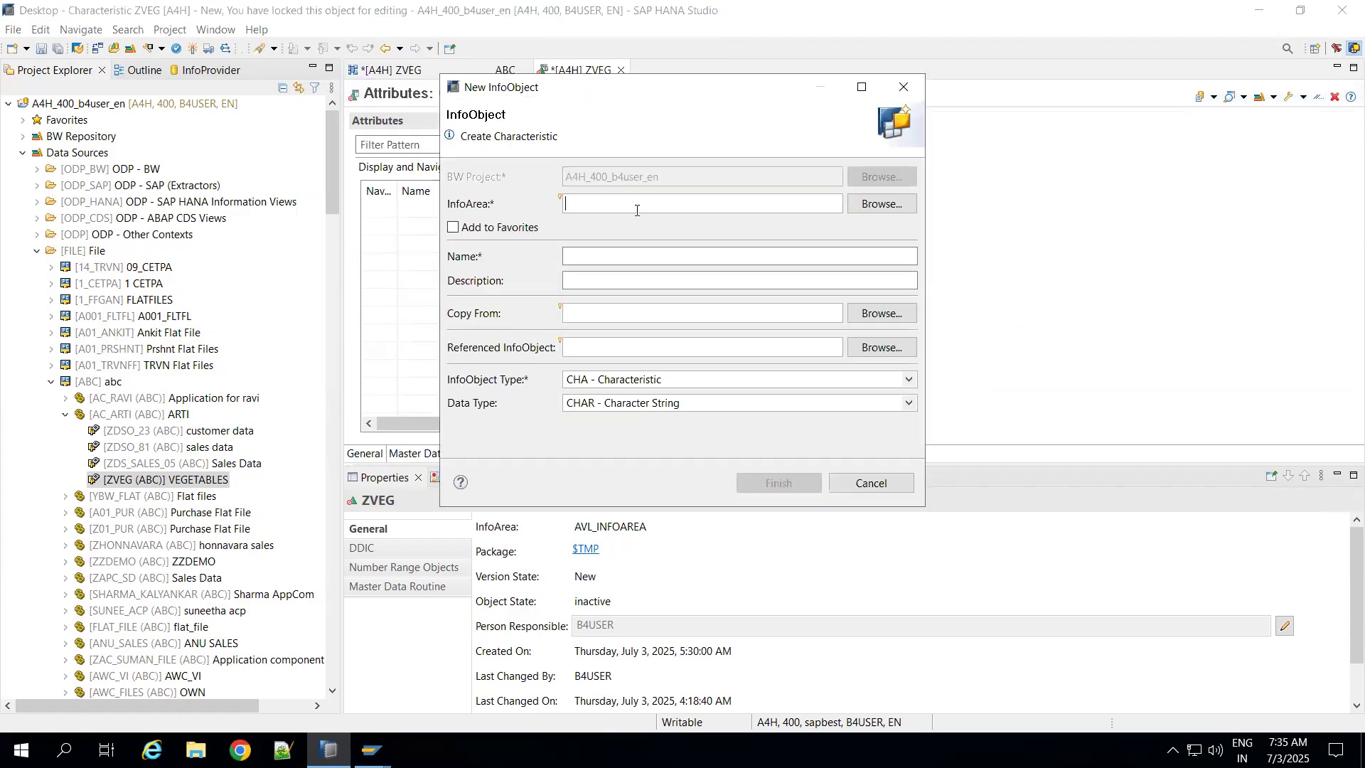
pyautogui.click(859, 208)
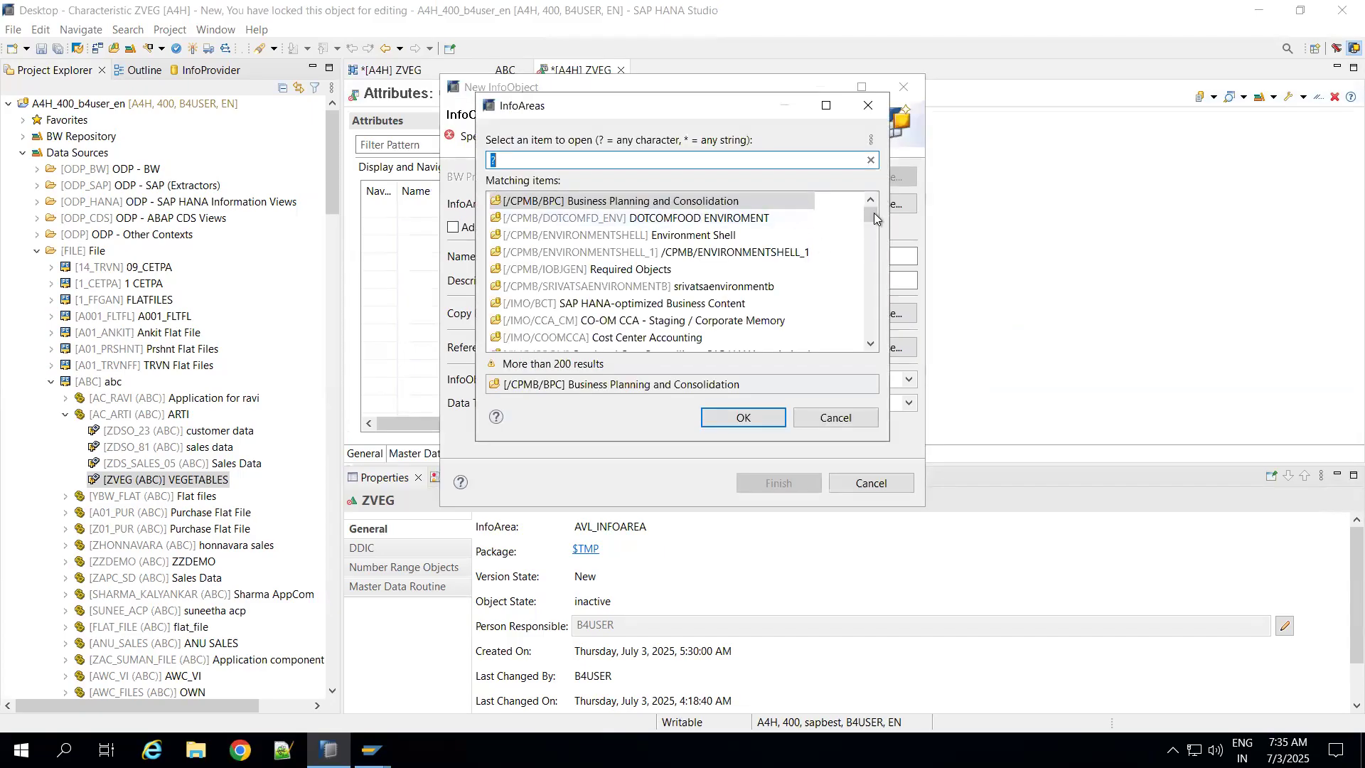
pyautogui.moveTo(871, 214); pyautogui.dragTo(761, 337)
pyautogui.doubleClick(603, 320)
# Step: Name the attribute ZSTUDENT with the description Student and create it as a CHAR characteristic
pyautogui.click(599, 257)
pyautogui.write('Z')
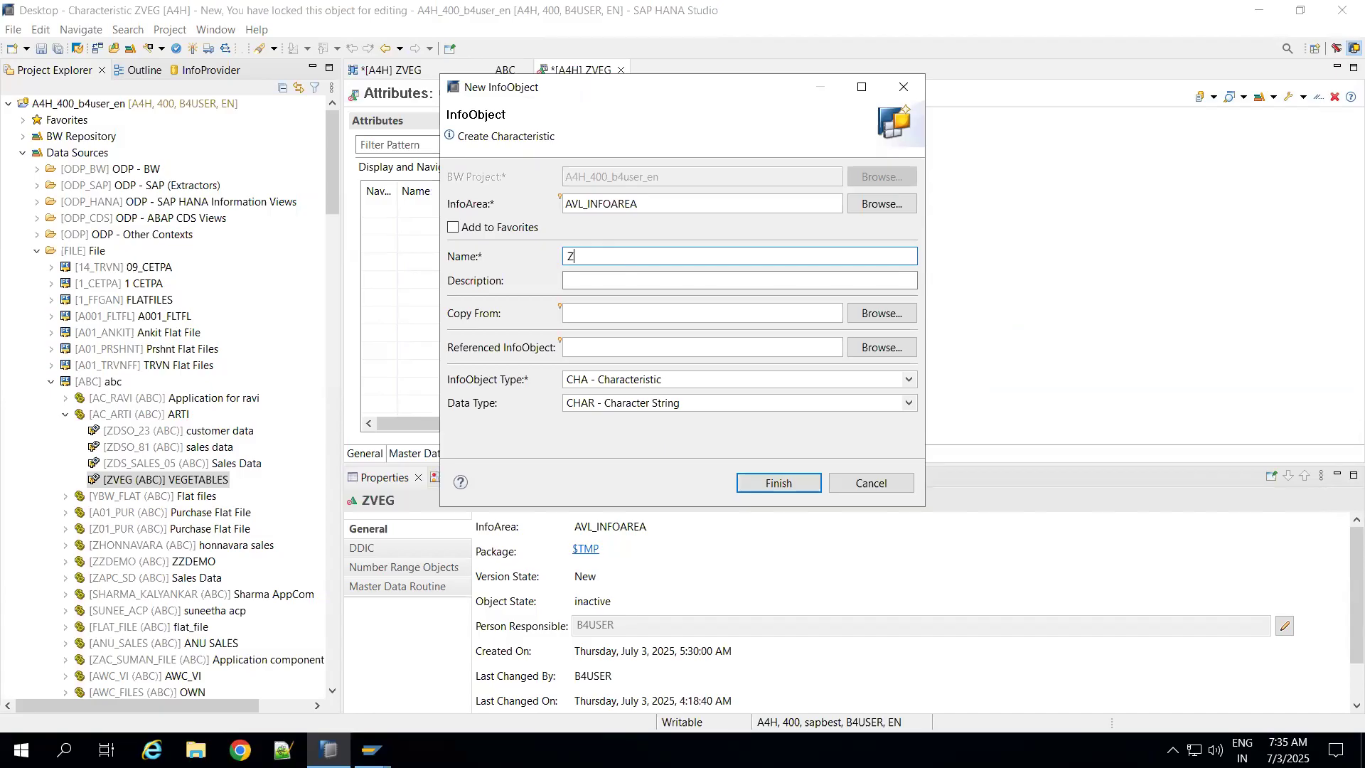
pyautogui.moveTo(605, 91); pyautogui.dragTo(728, 197)
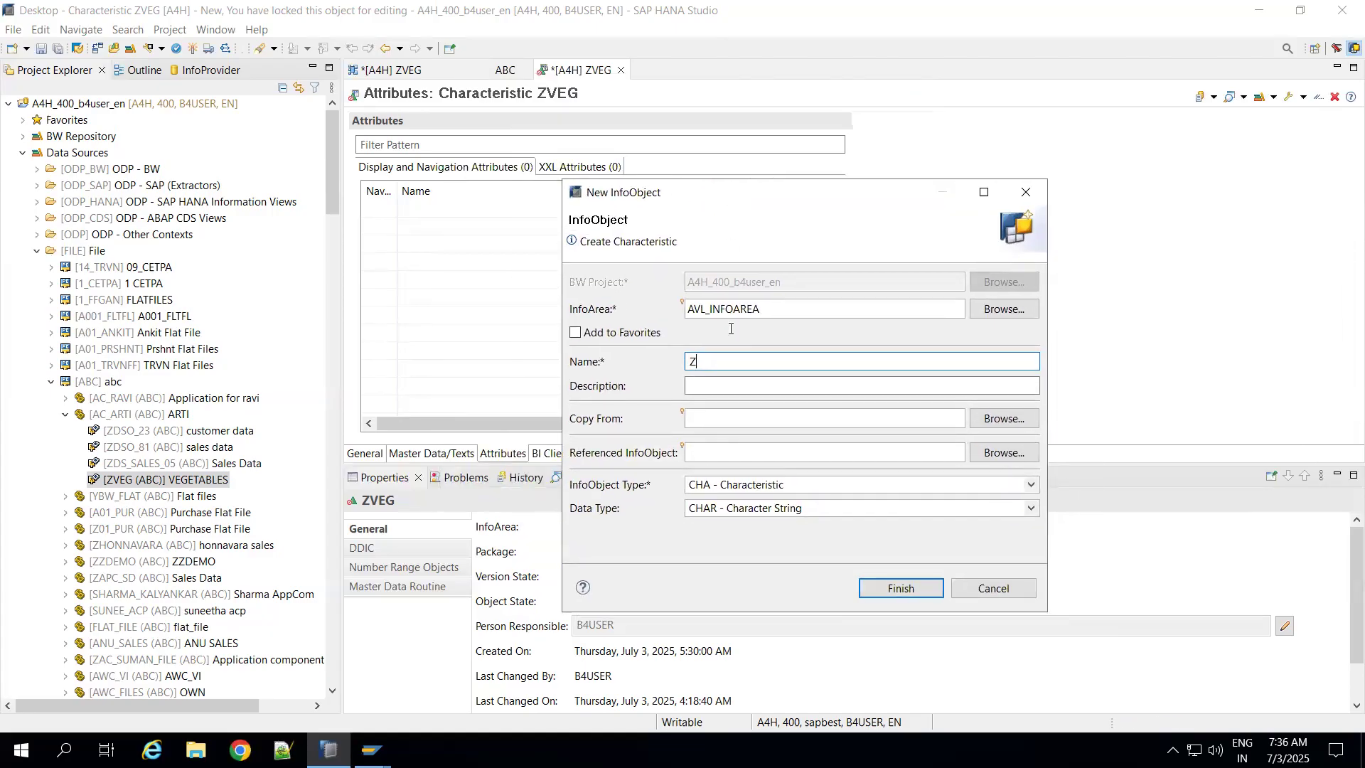
pyautogui.write('STUDENT')
pyautogui.click(715, 387)
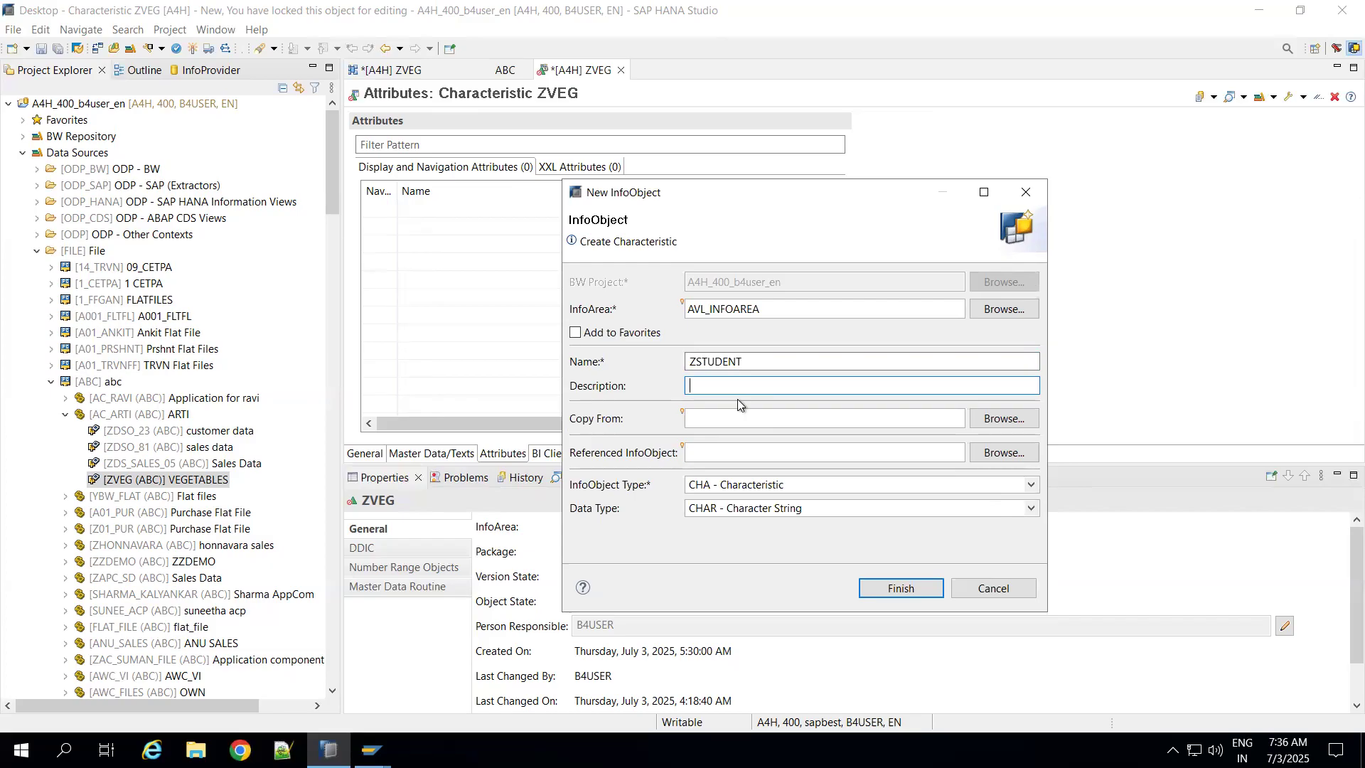
pyautogui.write('Student')
pyautogui.click(886, 588)
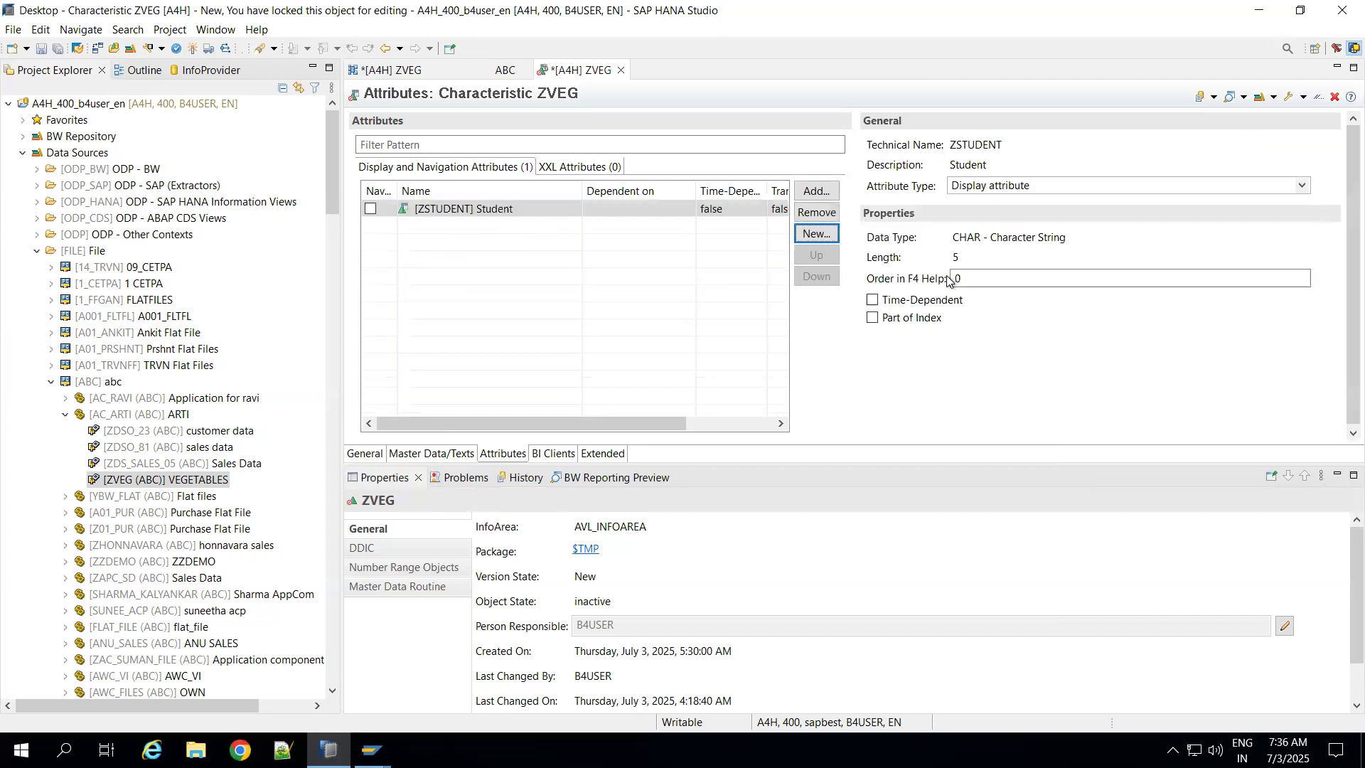
# Step: Activate characteristic ZVEG with its attribute and return to the ZVEG data flow diagram
pyautogui.click(975, 262)
pyautogui.click(193, 48)
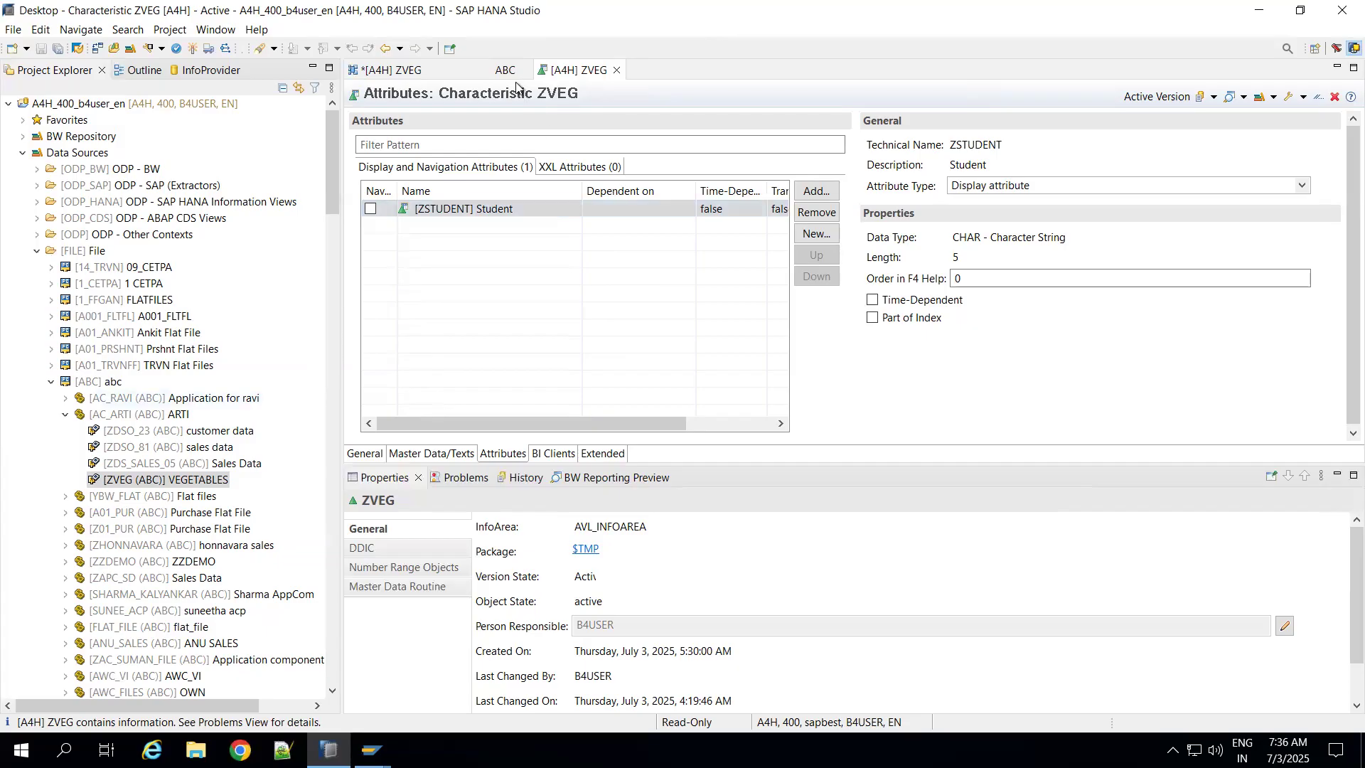
pyautogui.click(417, 69)
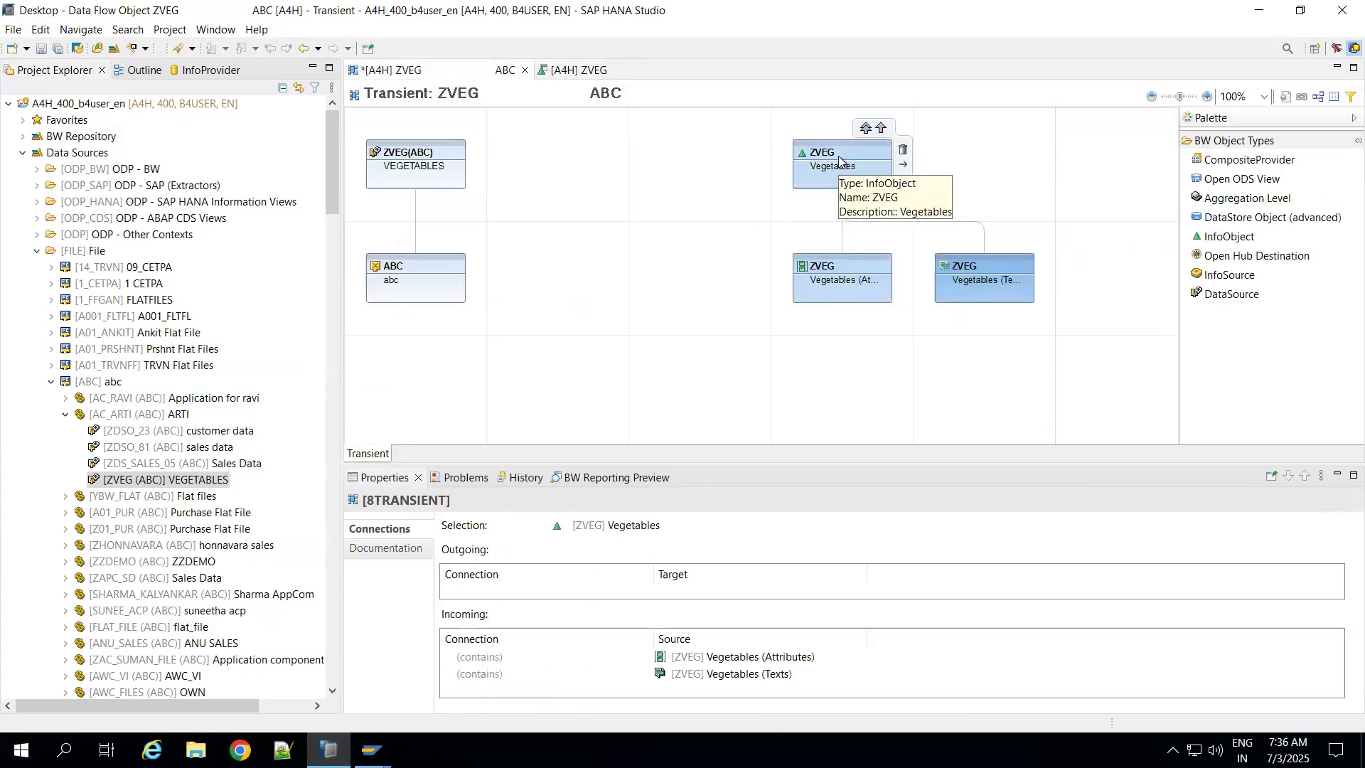
# Step: Connect DataSource ZVEG to the Vegetables (Attributes) node, auto-arrange the data flow and enlarge the diagram area
pyautogui.moveTo(441, 140); pyautogui.dragTo(823, 307)
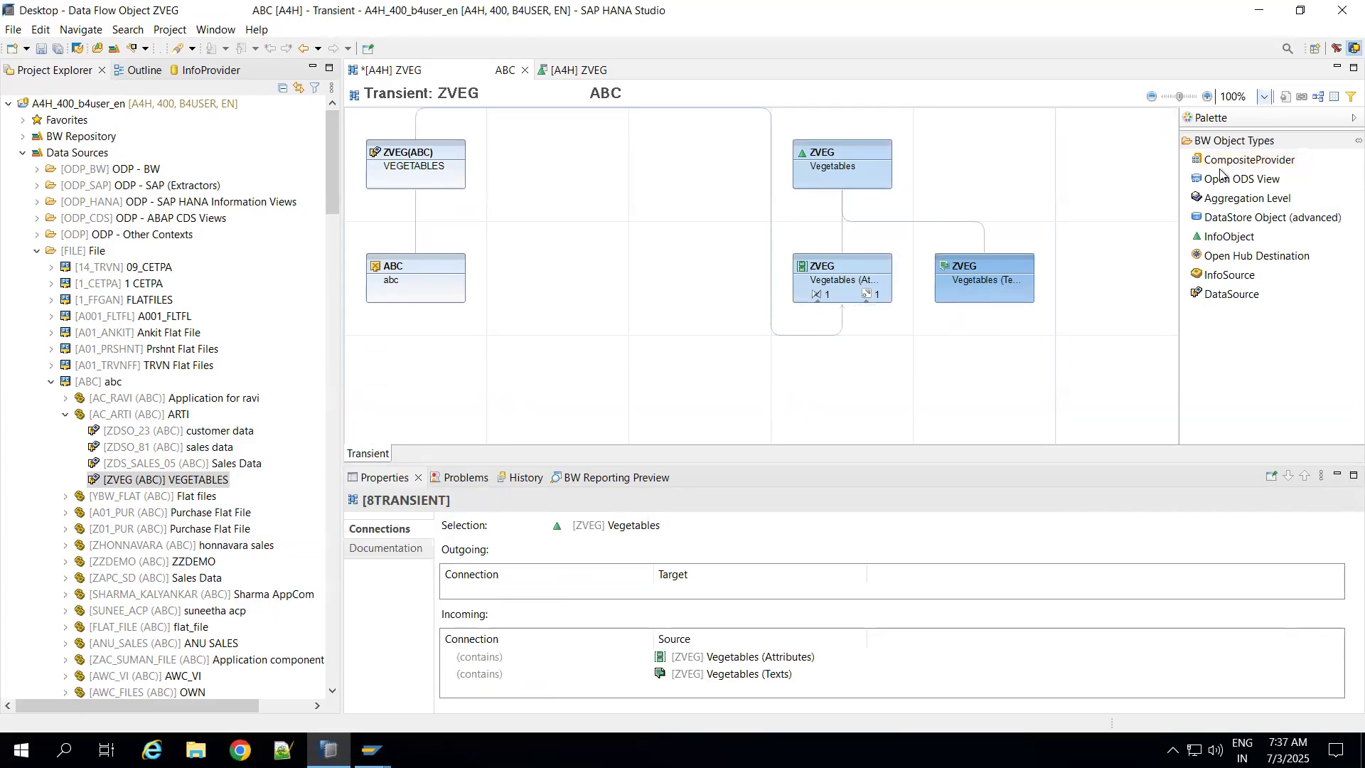
pyautogui.click(1319, 96)
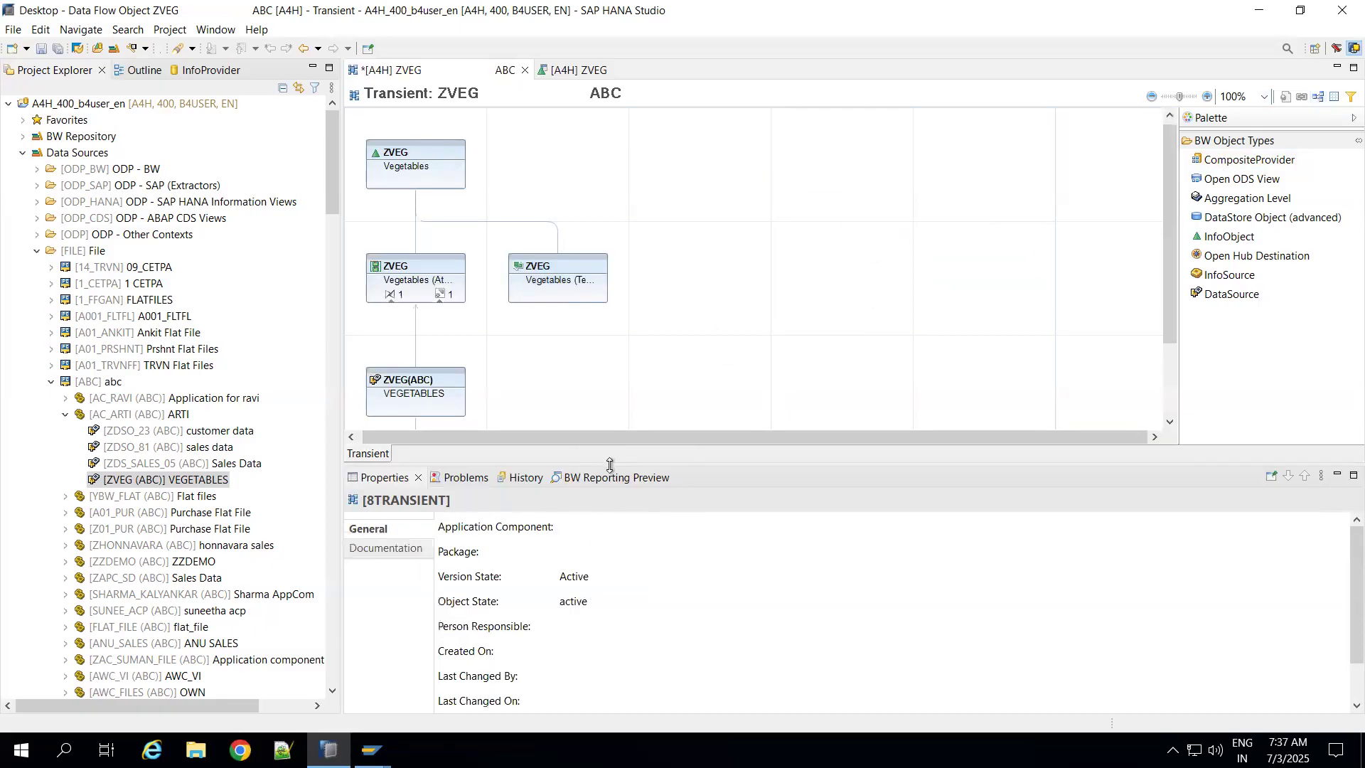
pyautogui.moveTo(610, 465); pyautogui.dragTo(610, 597)
pyautogui.moveTo(407, 496)
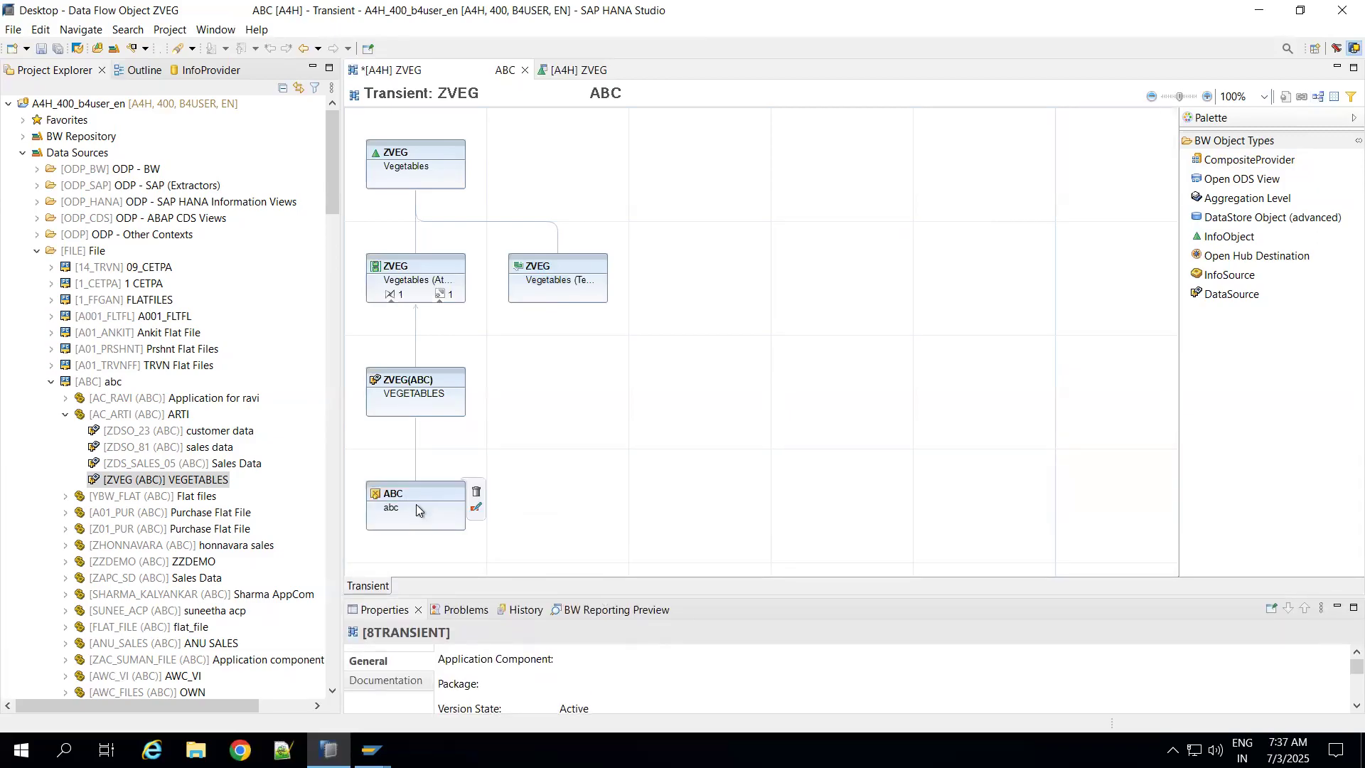
# Step: Create the transformation from DataSource ZVEG to the attributes of InfoObject ZVEG and open its rules
pyautogui.click(418, 388)
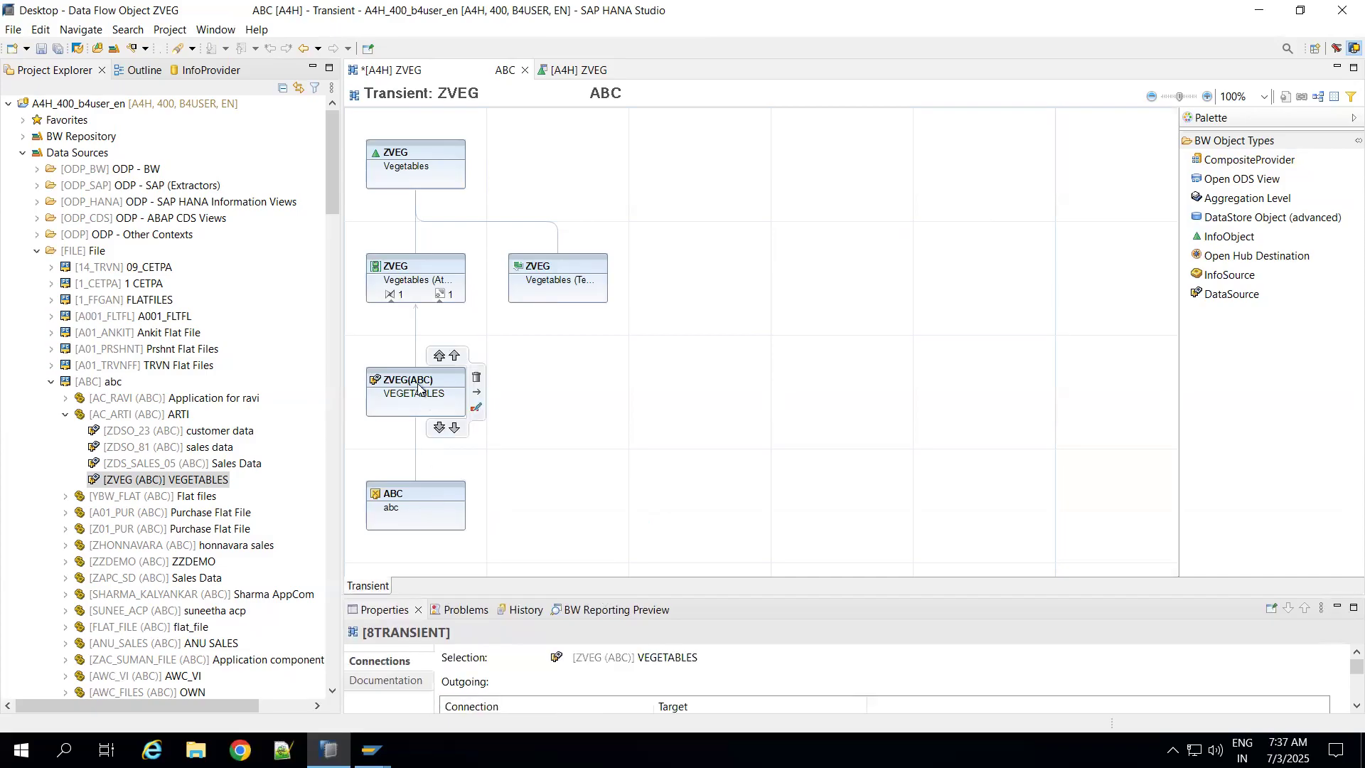
pyautogui.click(417, 273)
pyautogui.moveTo(441, 183)
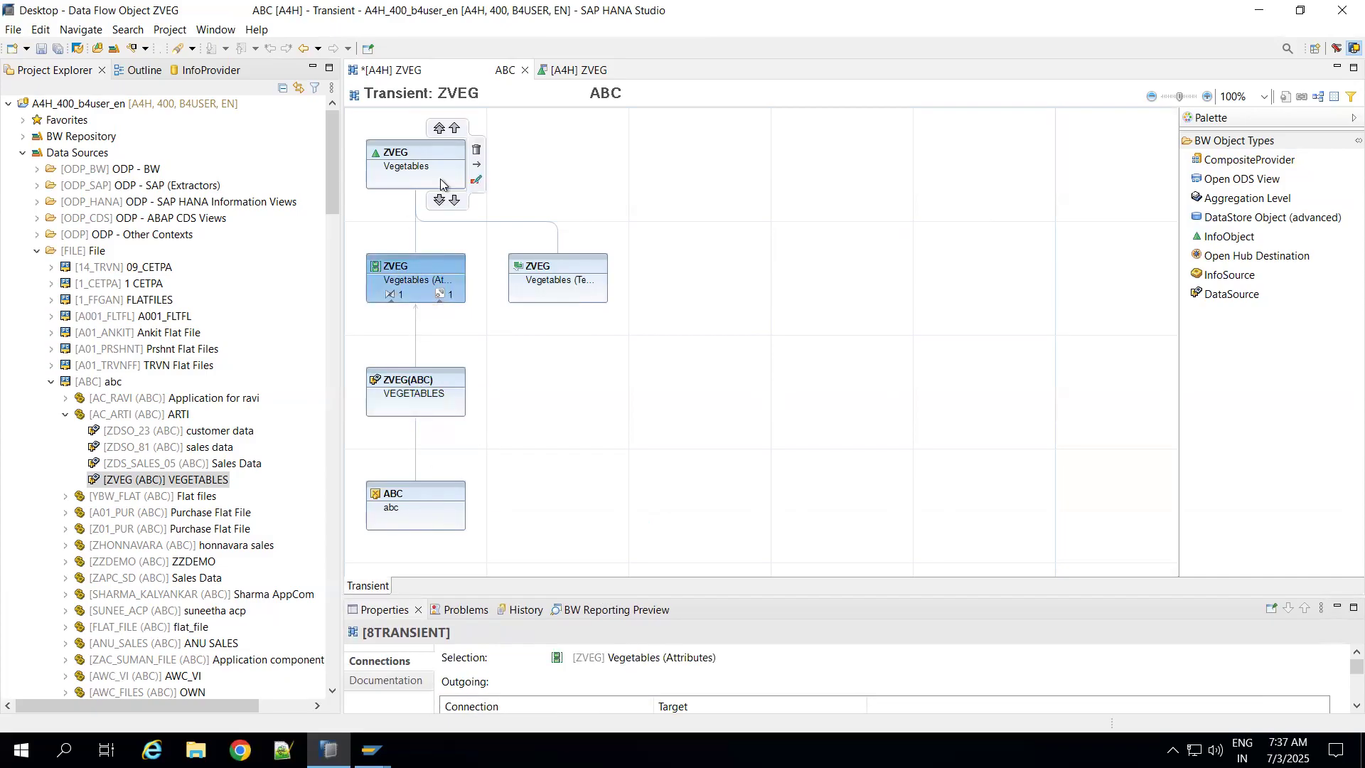
pyautogui.moveTo(590, 285)
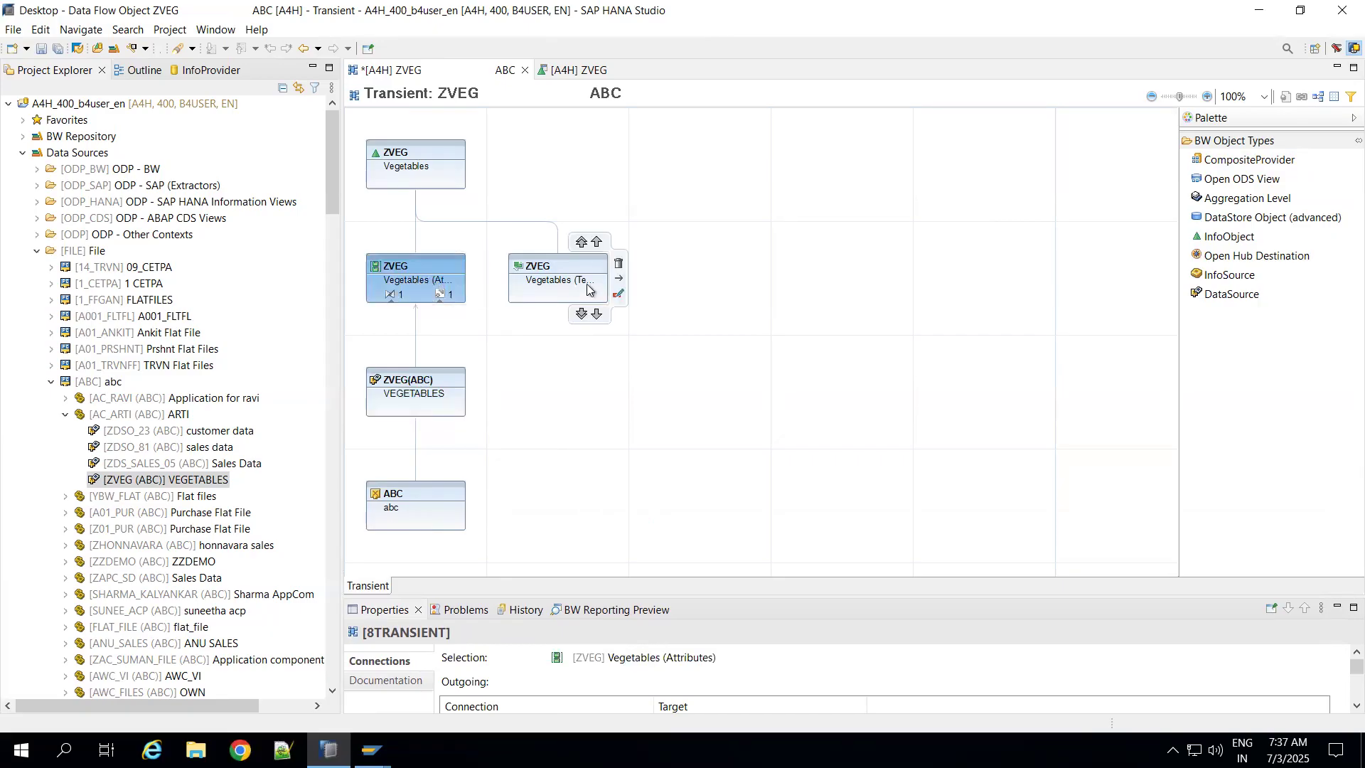
pyautogui.moveTo(433, 294)
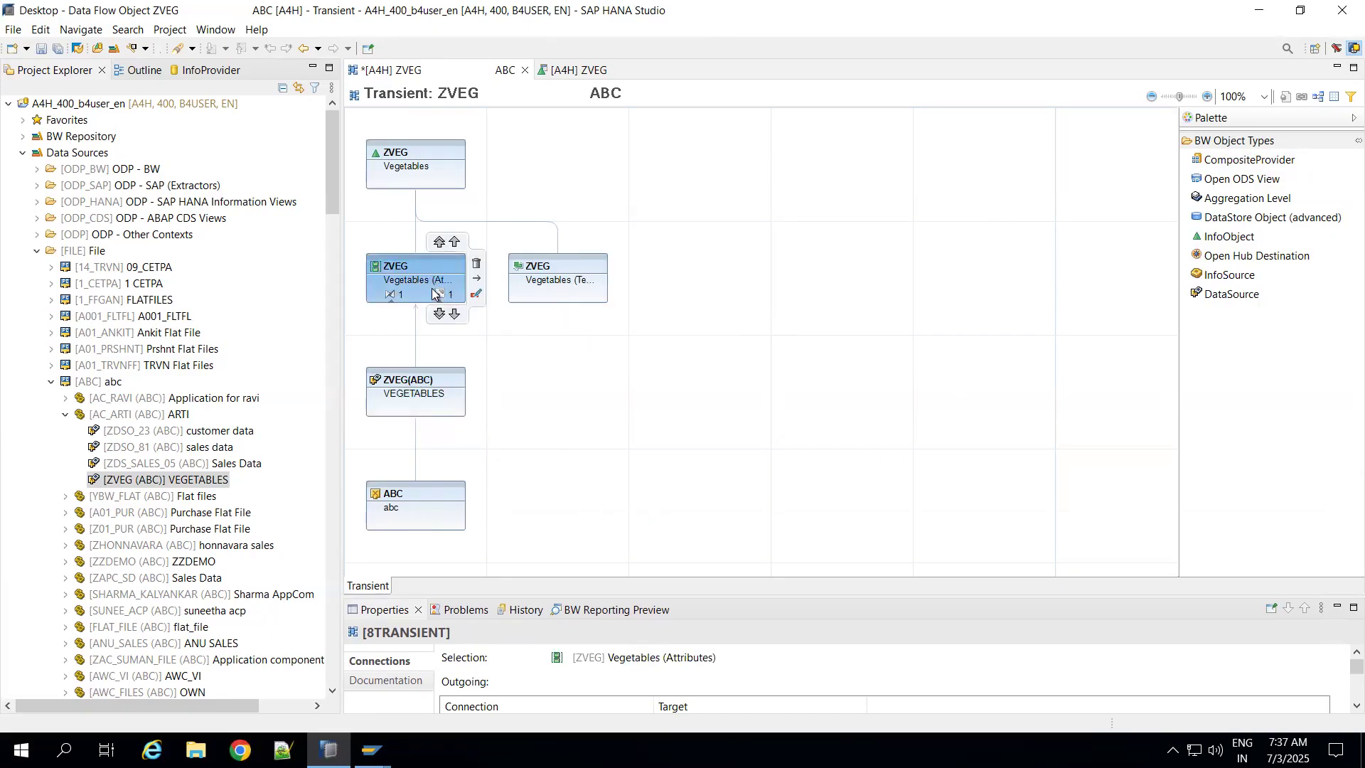
pyautogui.click(389, 296)
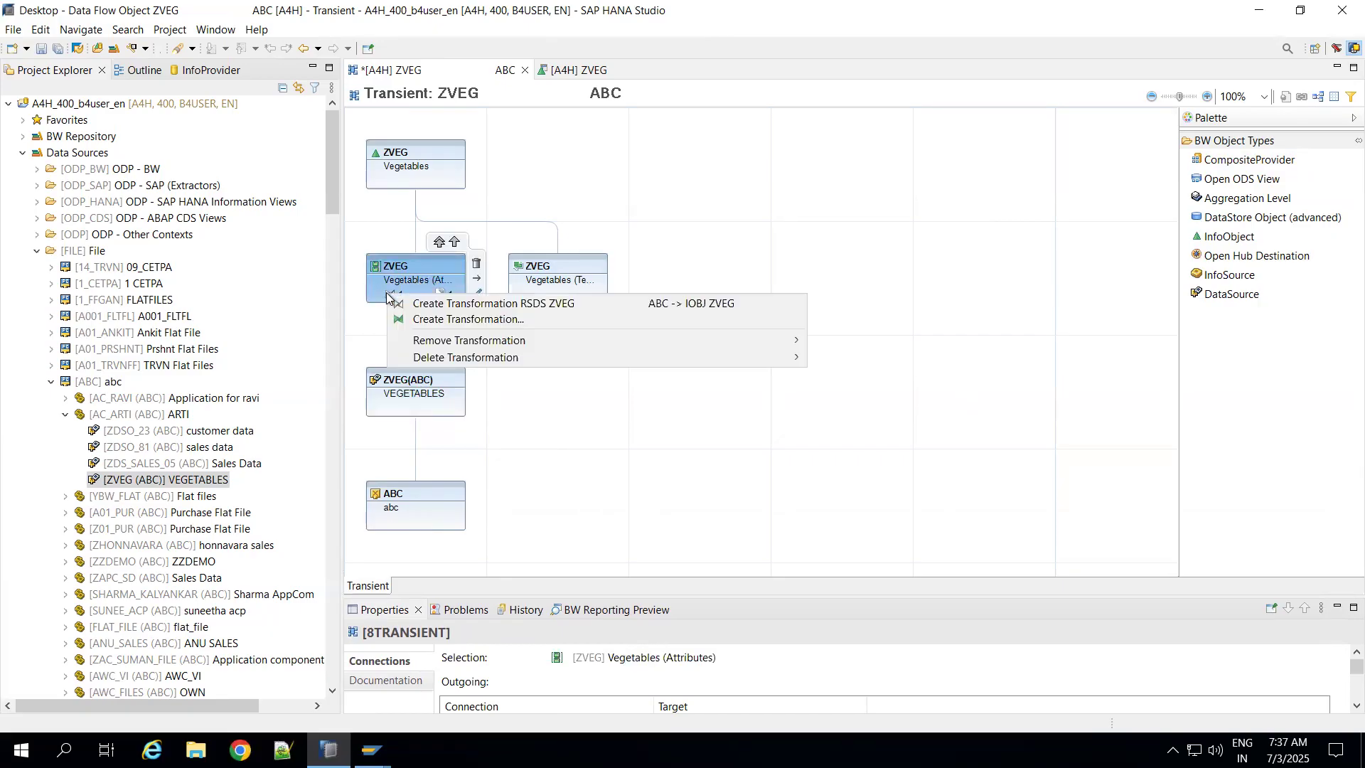
pyautogui.click(450, 305)
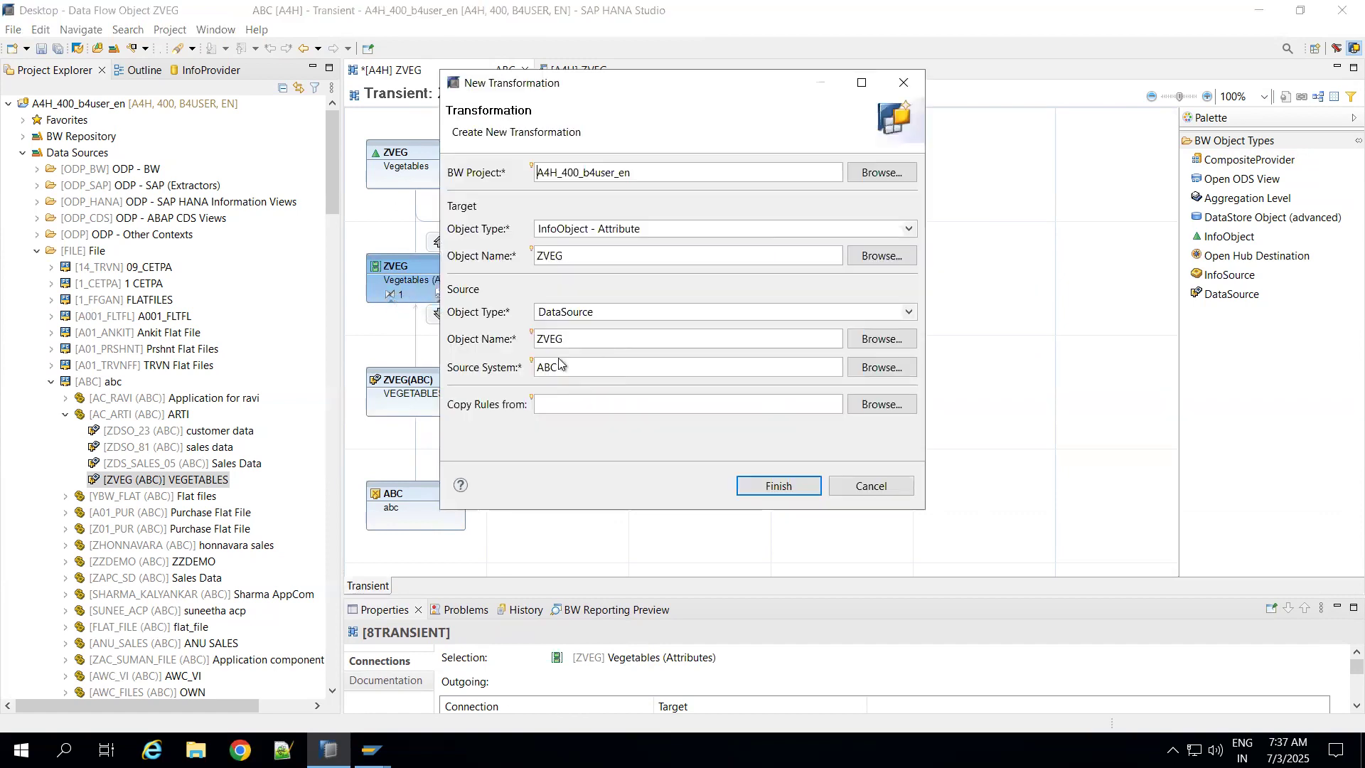
pyautogui.click(765, 485)
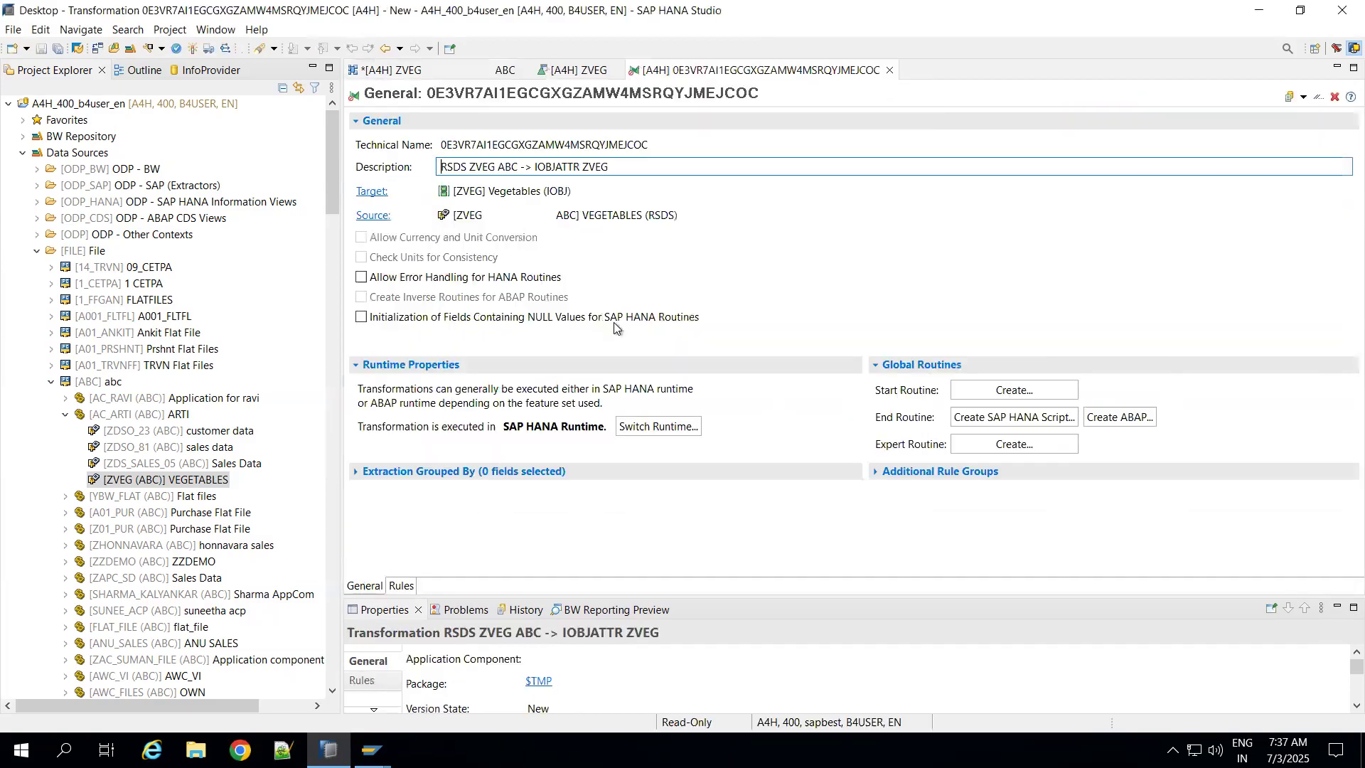
pyautogui.click(402, 586)
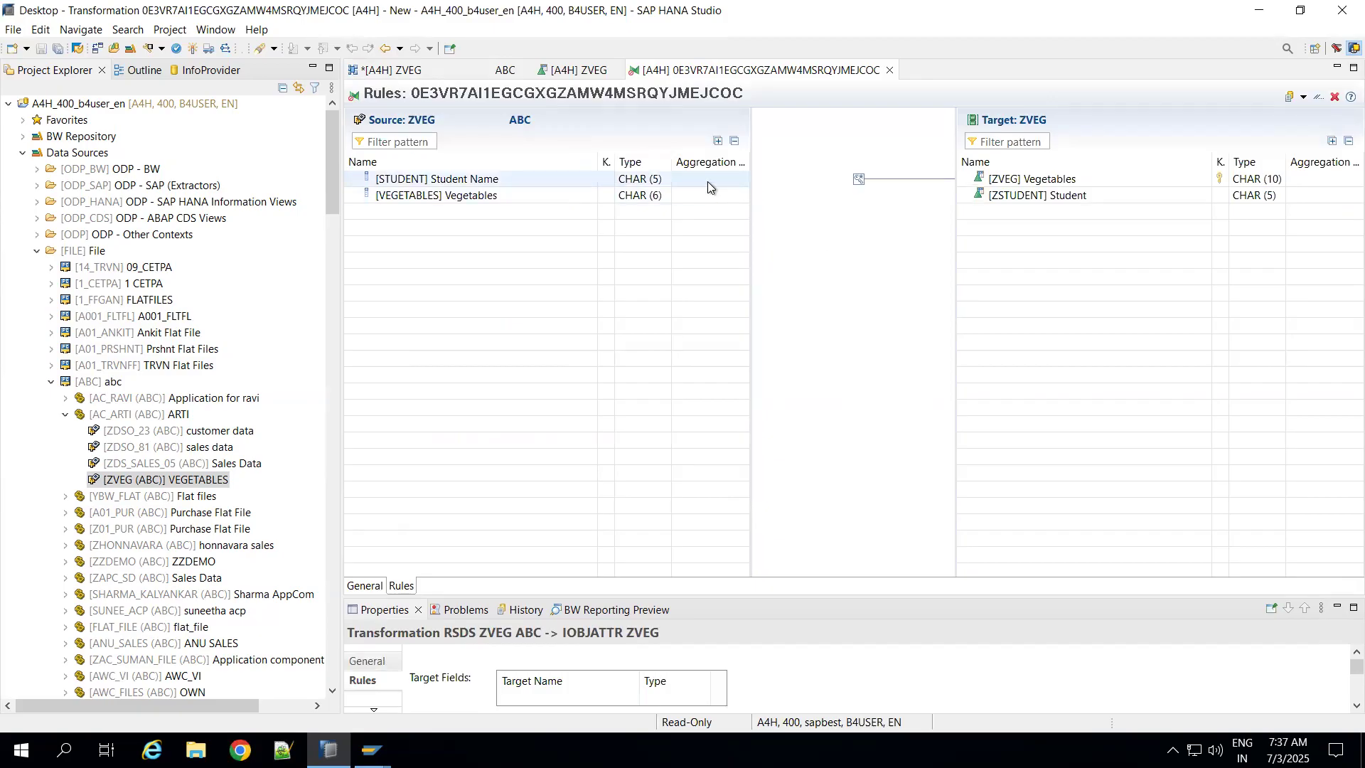
# Step: Map source field STUDENT to ZSTUDENT and VEGETABLES to ZVEG, and activate the transformation
pyautogui.moveTo(707, 182); pyautogui.dragTo(968, 203)
pyautogui.moveTo(714, 192); pyautogui.dragTo(967, 179)
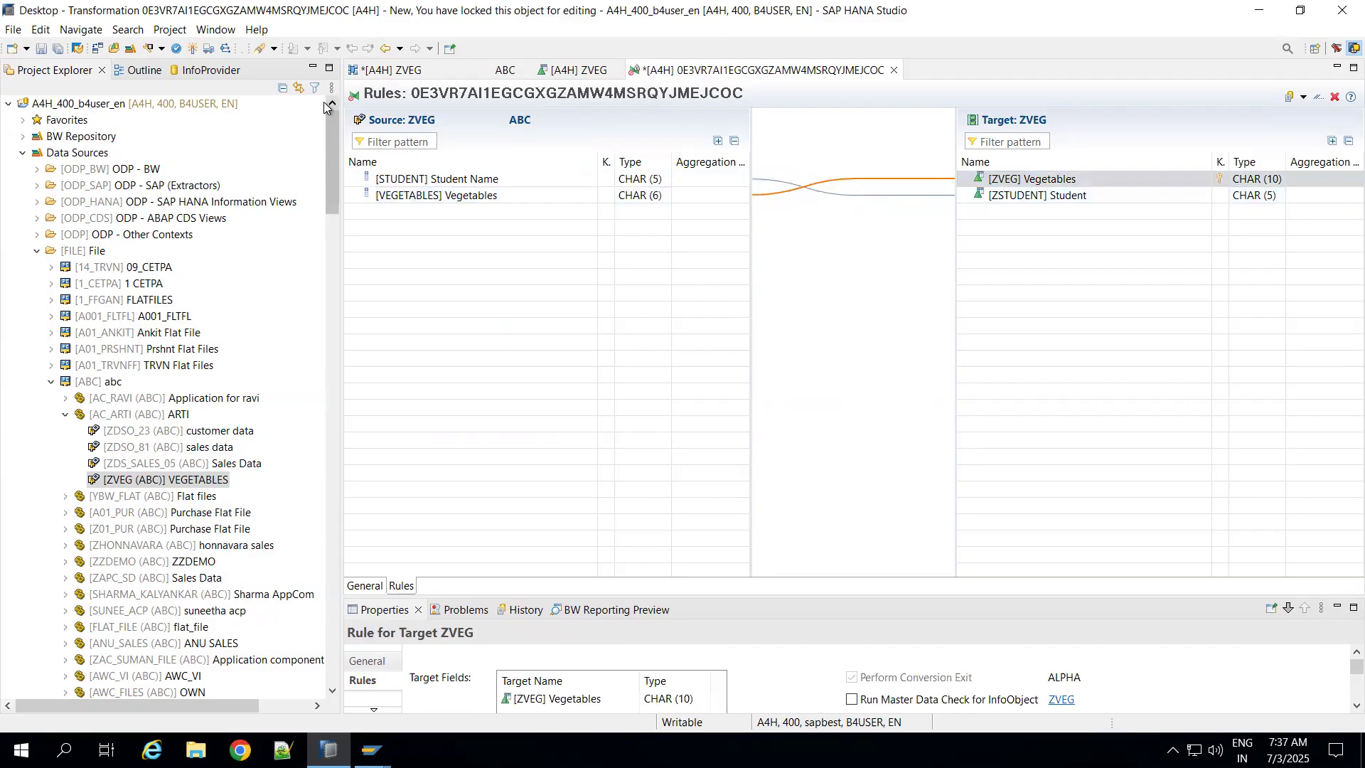
pyautogui.click(194, 48)
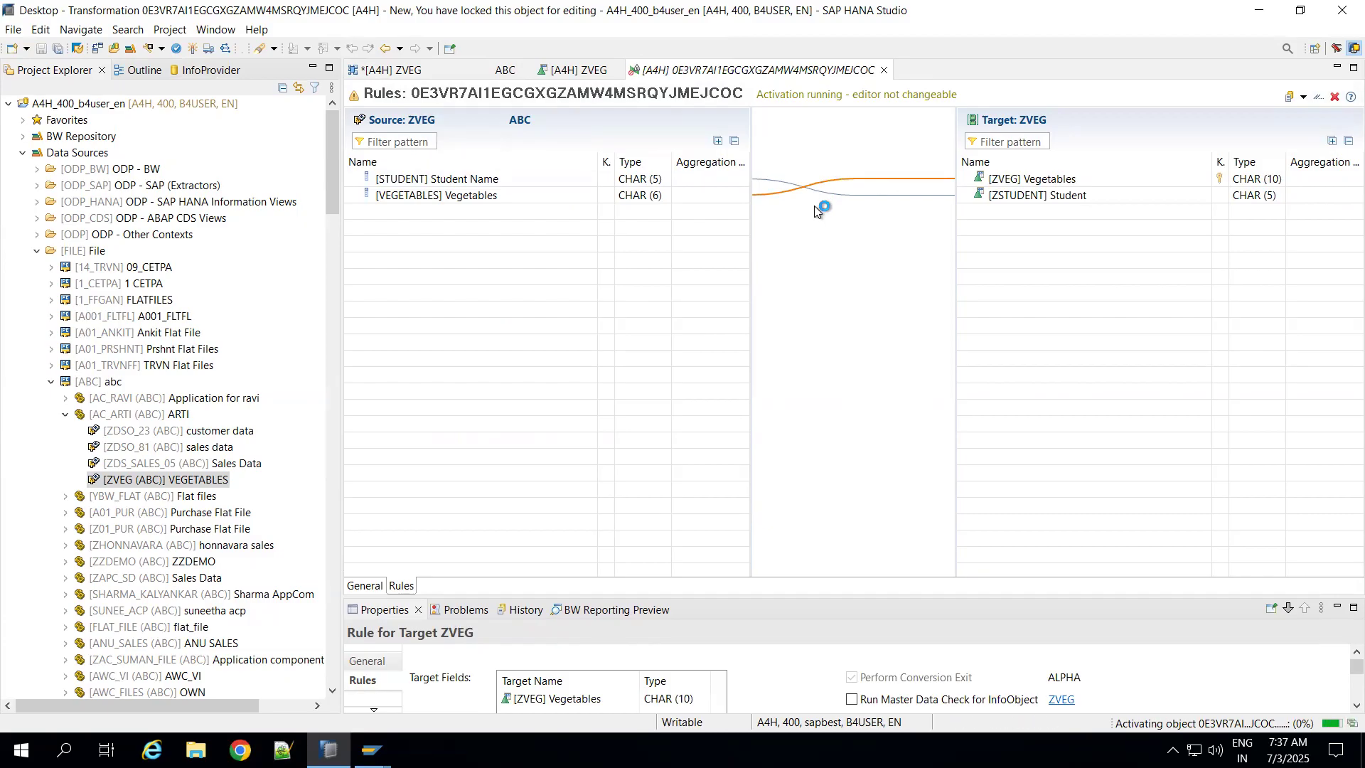
# Step: Return to the ZVEG data flow diagram and create the data transfer process from DataSource ZVEG to the attributes of InfoObject ZVEG
pyautogui.click(561, 82)
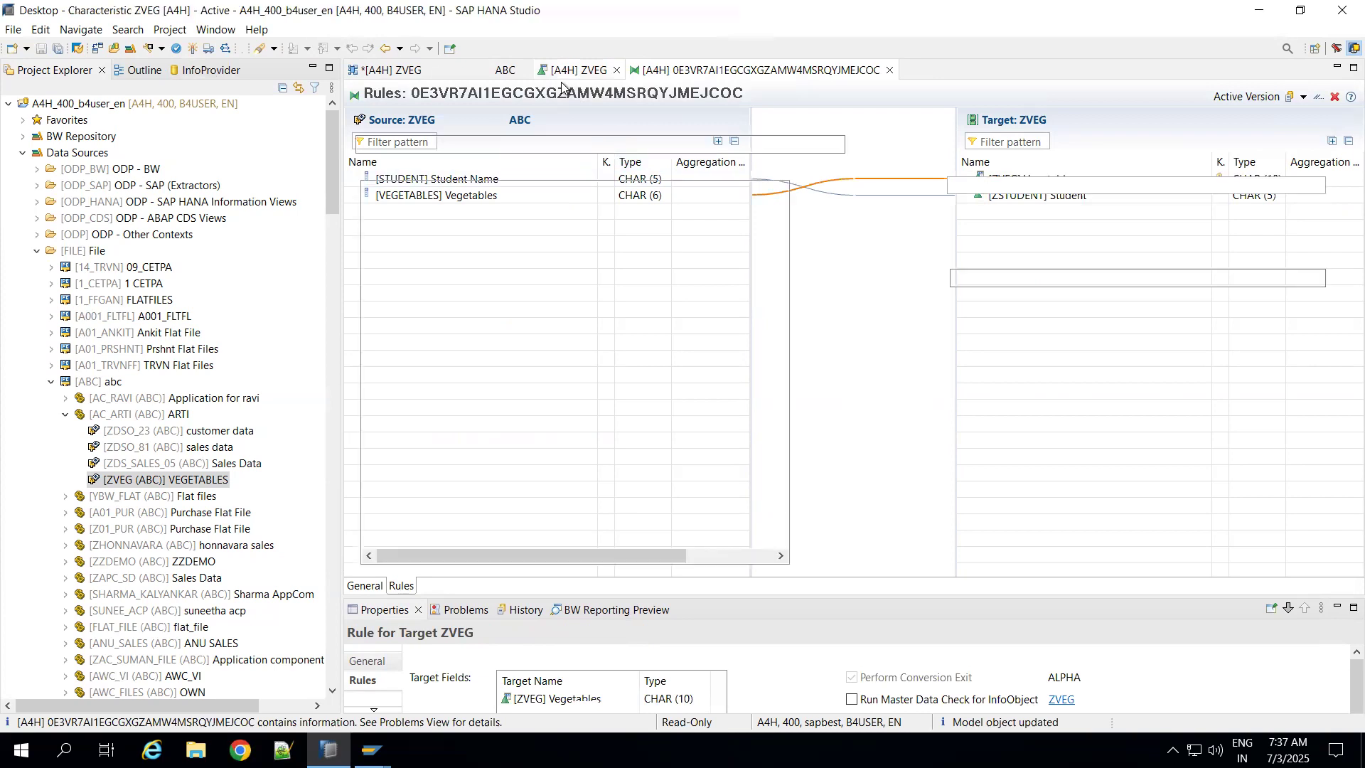
pyautogui.click(430, 74)
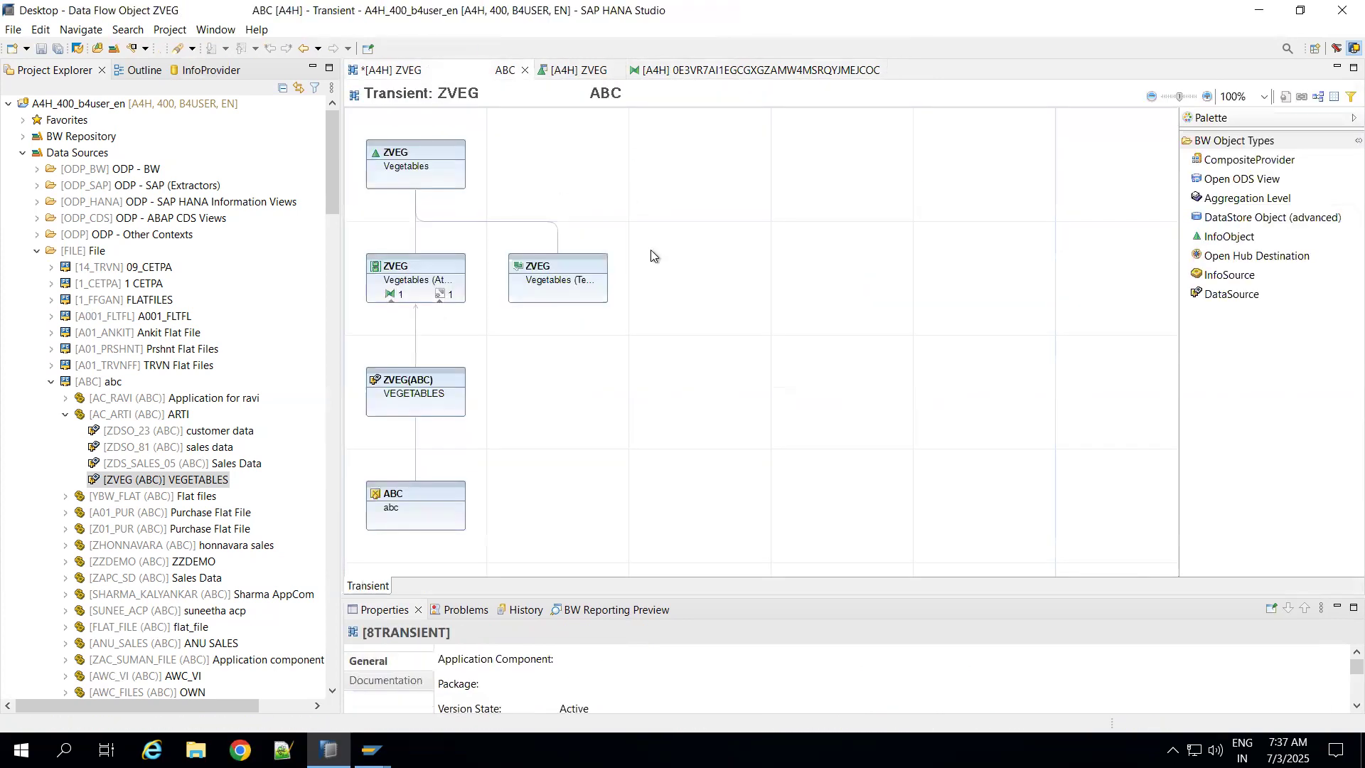
pyautogui.click(442, 296)
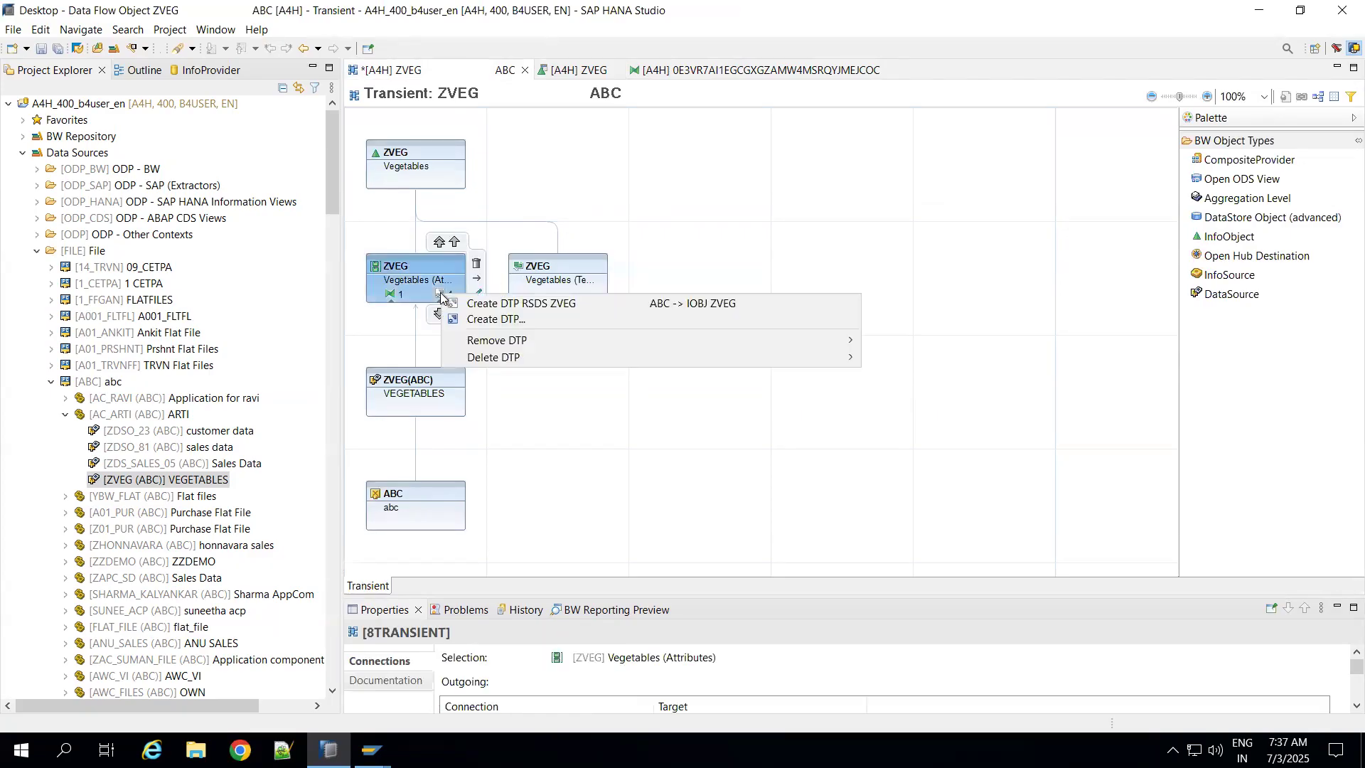
pyautogui.click(480, 306)
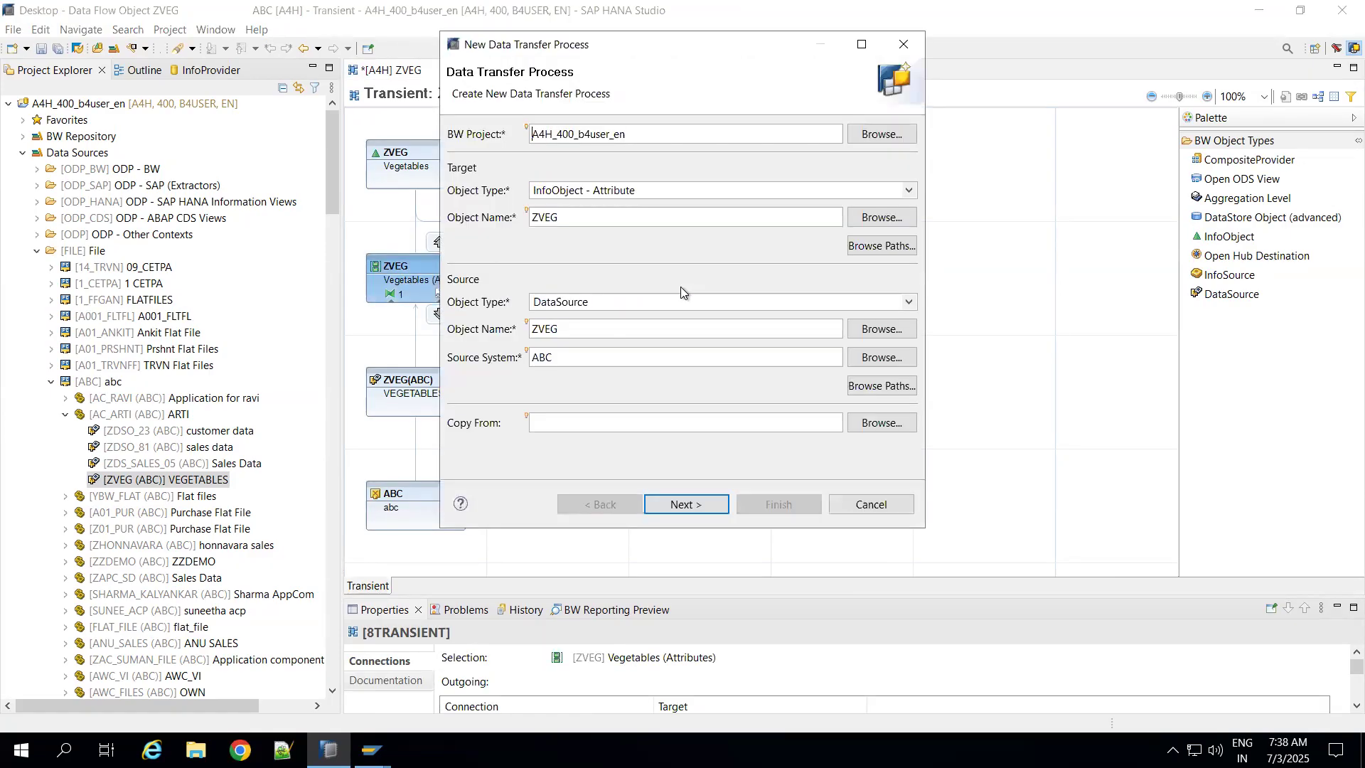
pyautogui.click(670, 504)
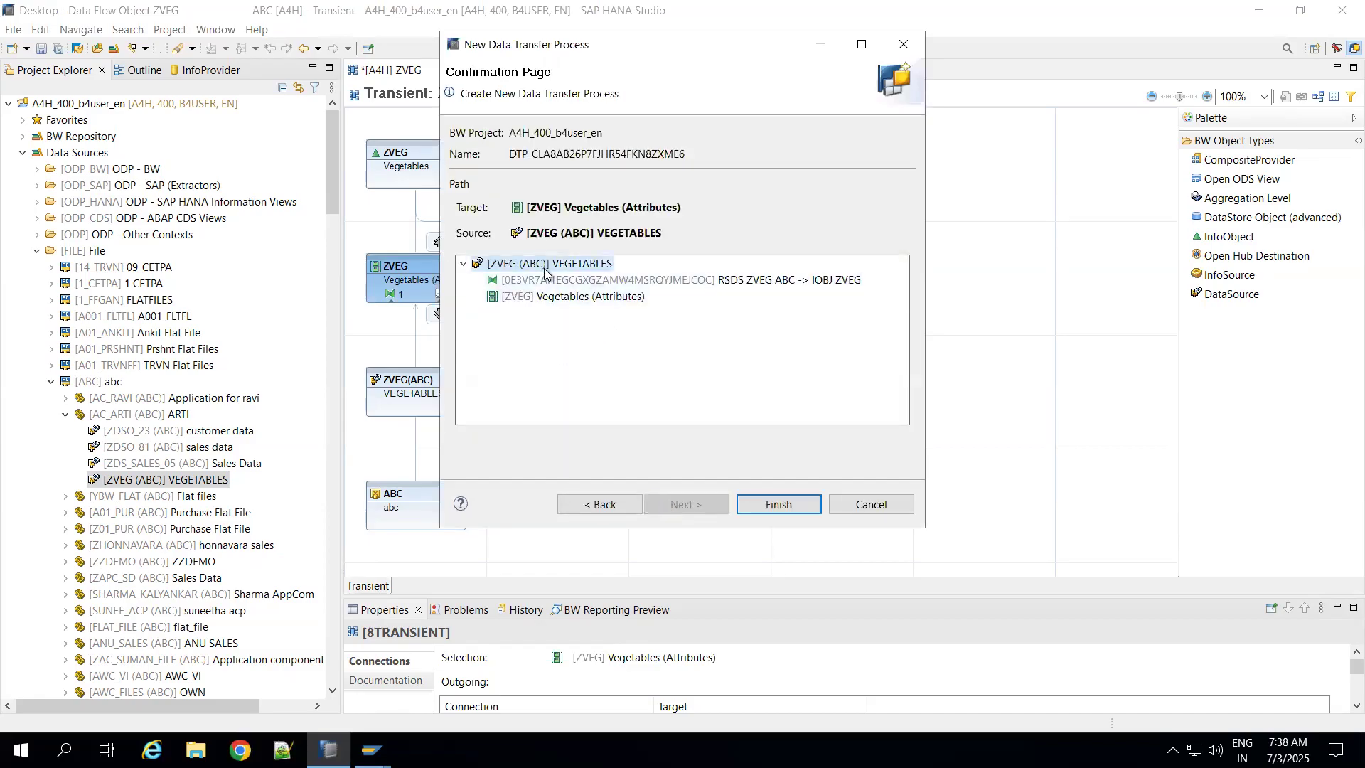
pyautogui.click(761, 505)
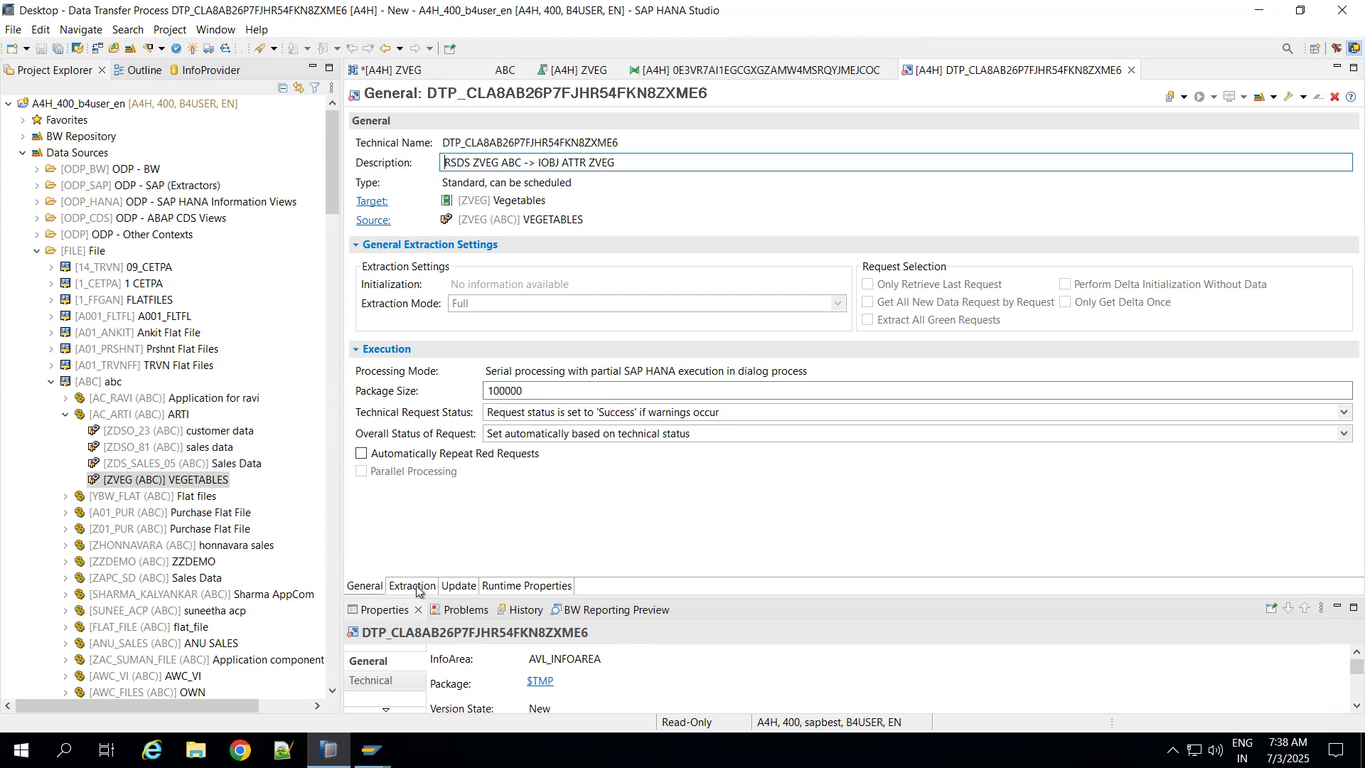
# Step: Activate the data transfer process and execute it in dialog, continuing to its request monitor
pyautogui.click(193, 50)
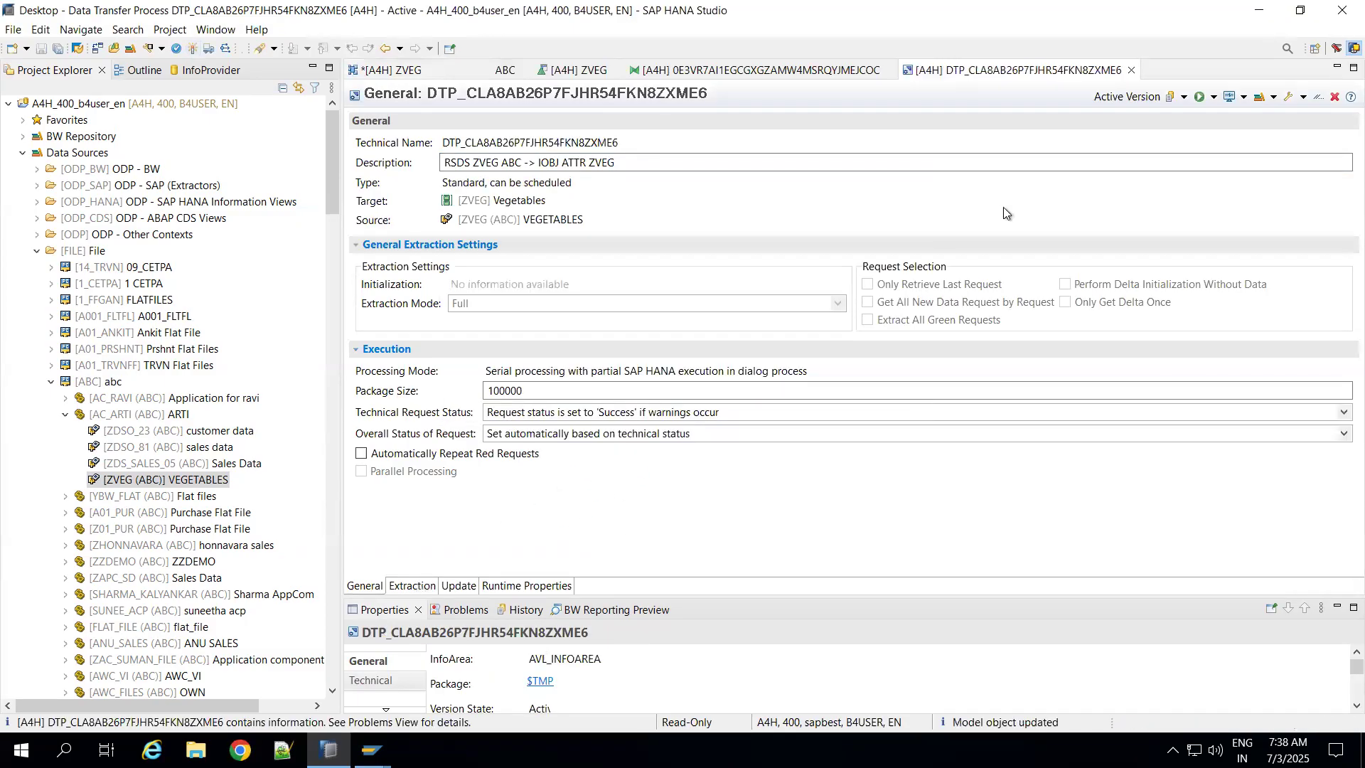
pyautogui.click(1214, 98)
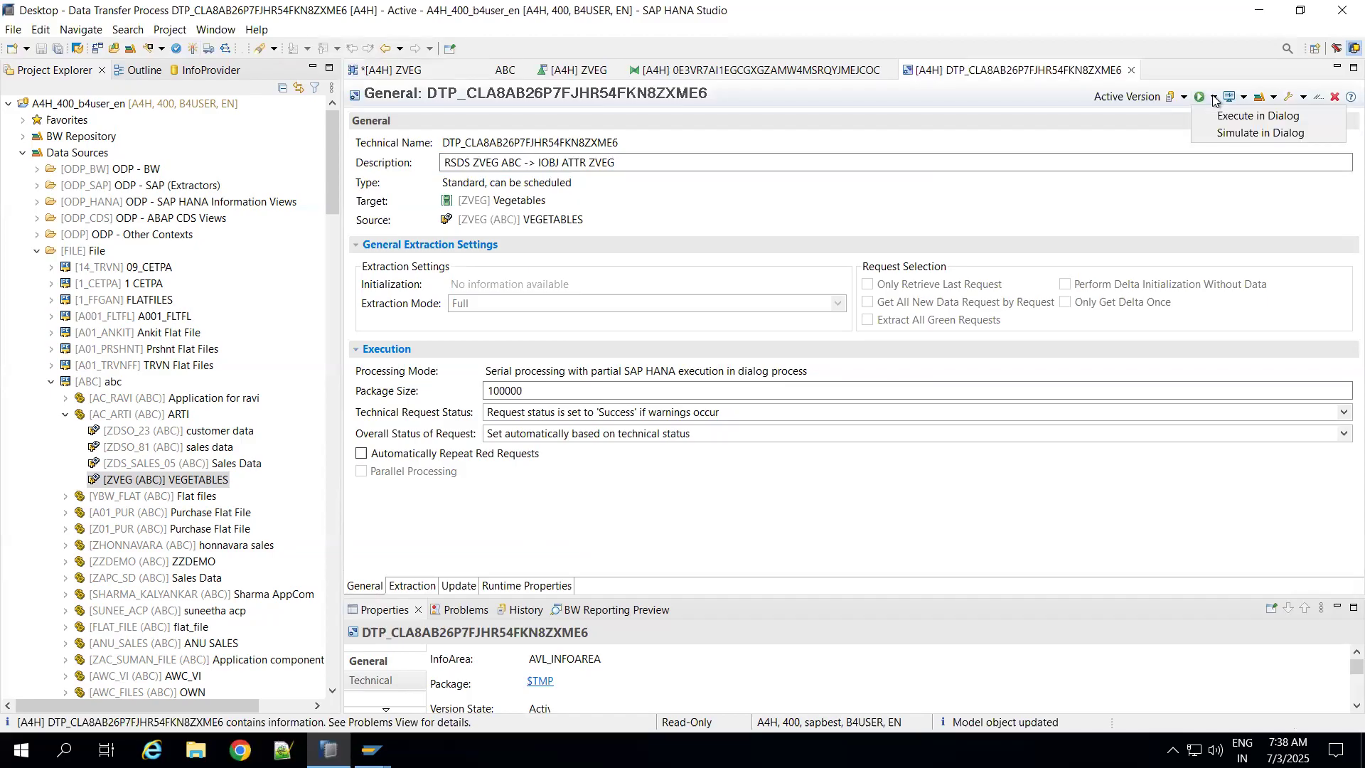
pyautogui.click(1224, 115)
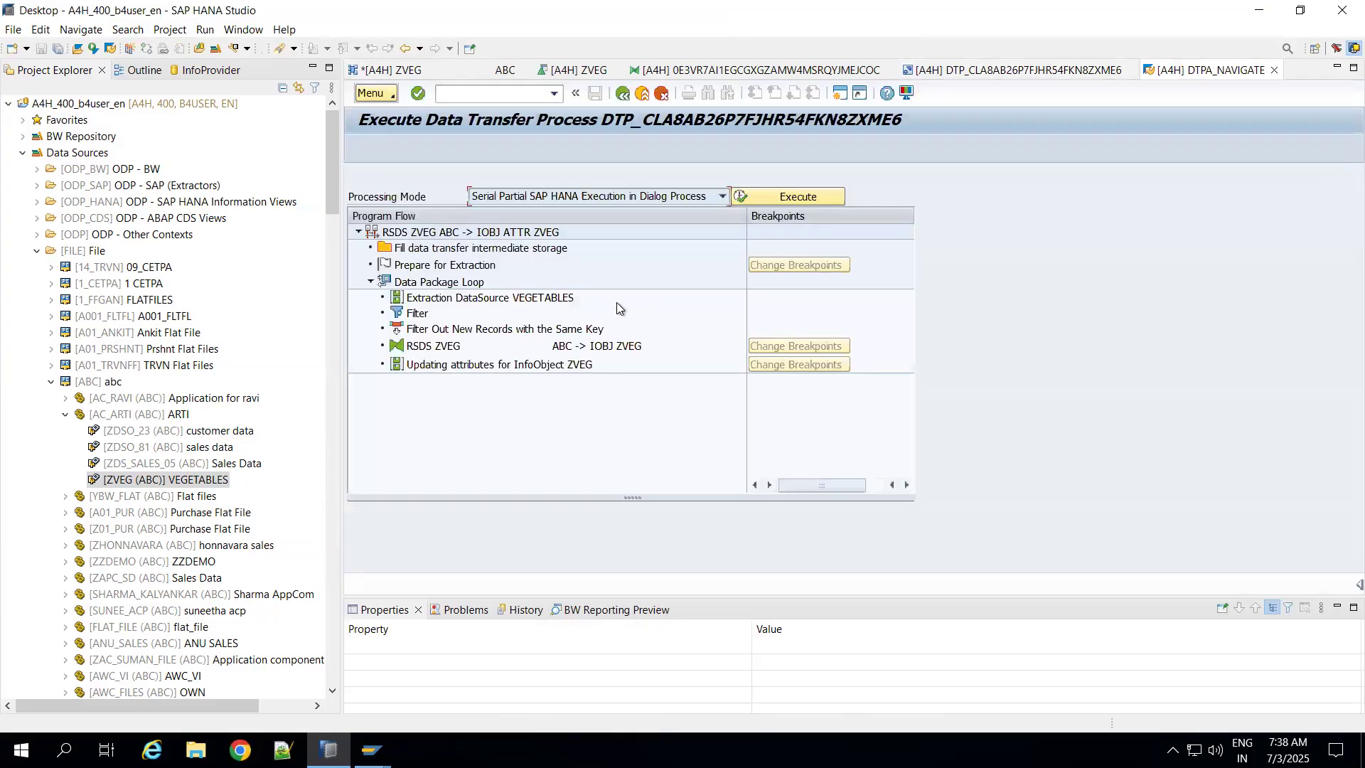
pyautogui.click(772, 199)
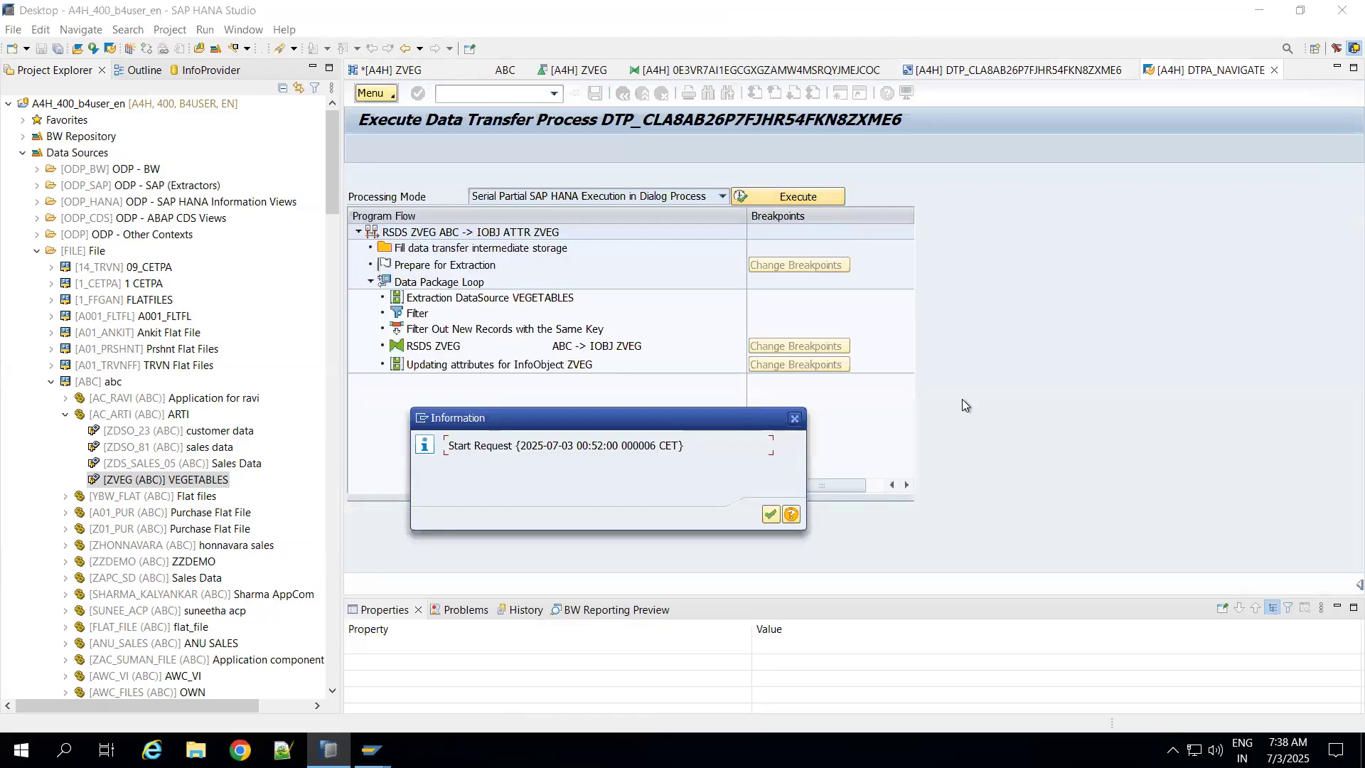
pyautogui.click(774, 520)
pyautogui.click(582, 373)
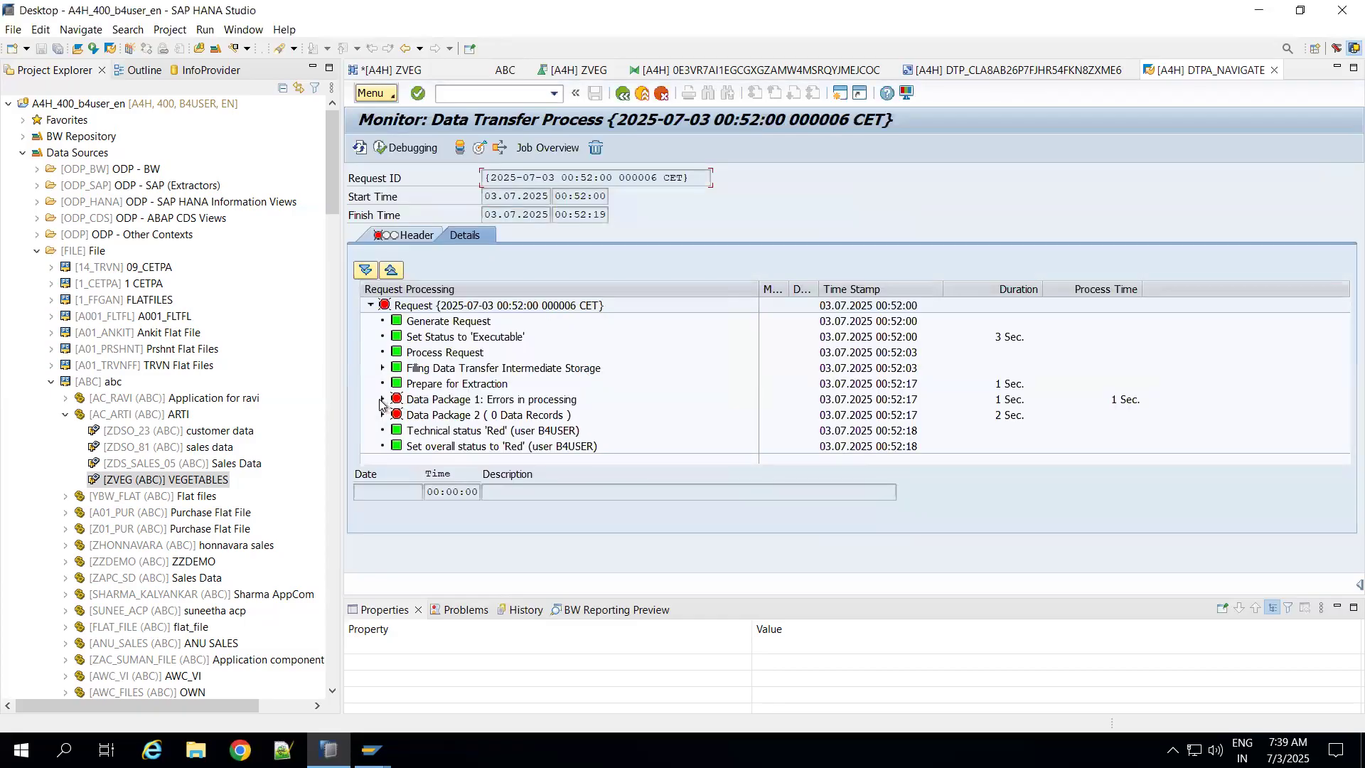
# Step: Examine the error handling messages under the attribute update of Data Package 1 in the request details
pyautogui.click(381, 399)
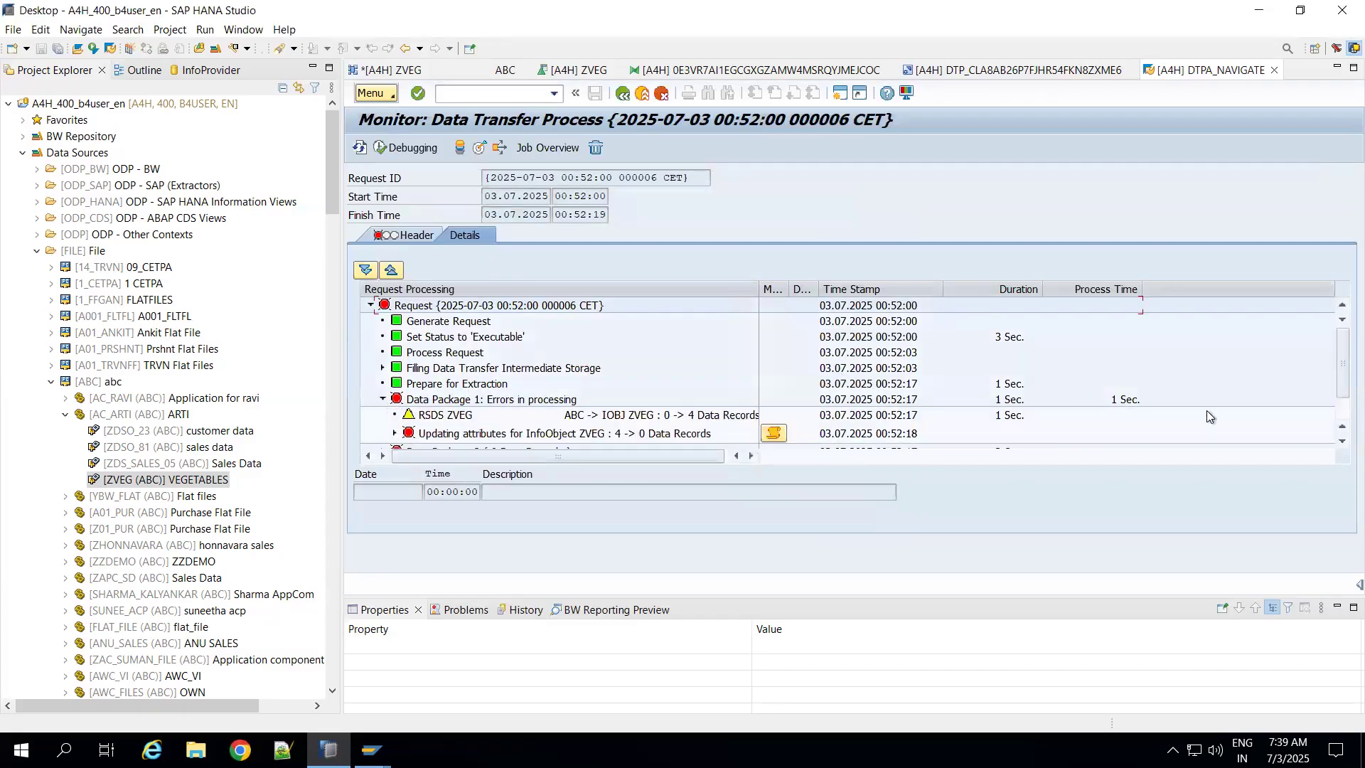
pyautogui.click(1340, 440)
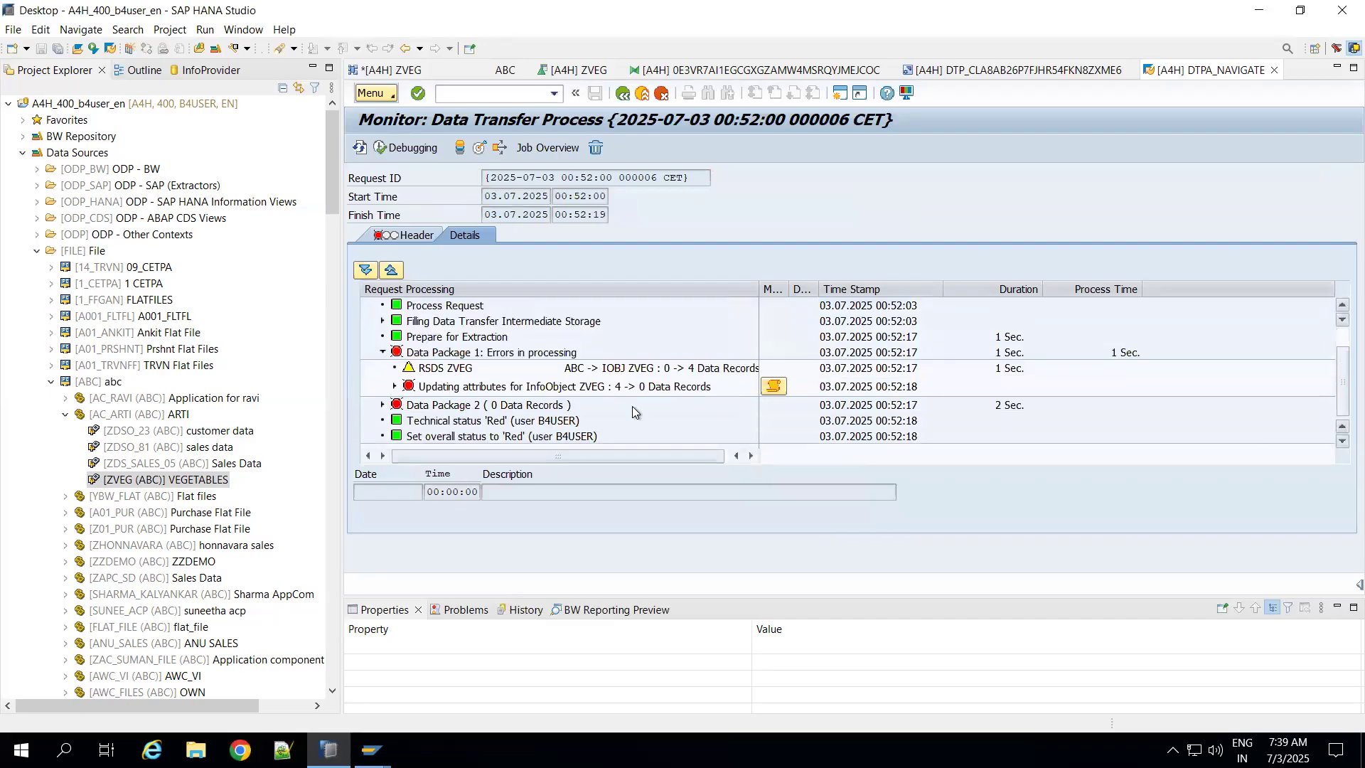
pyautogui.click(395, 386)
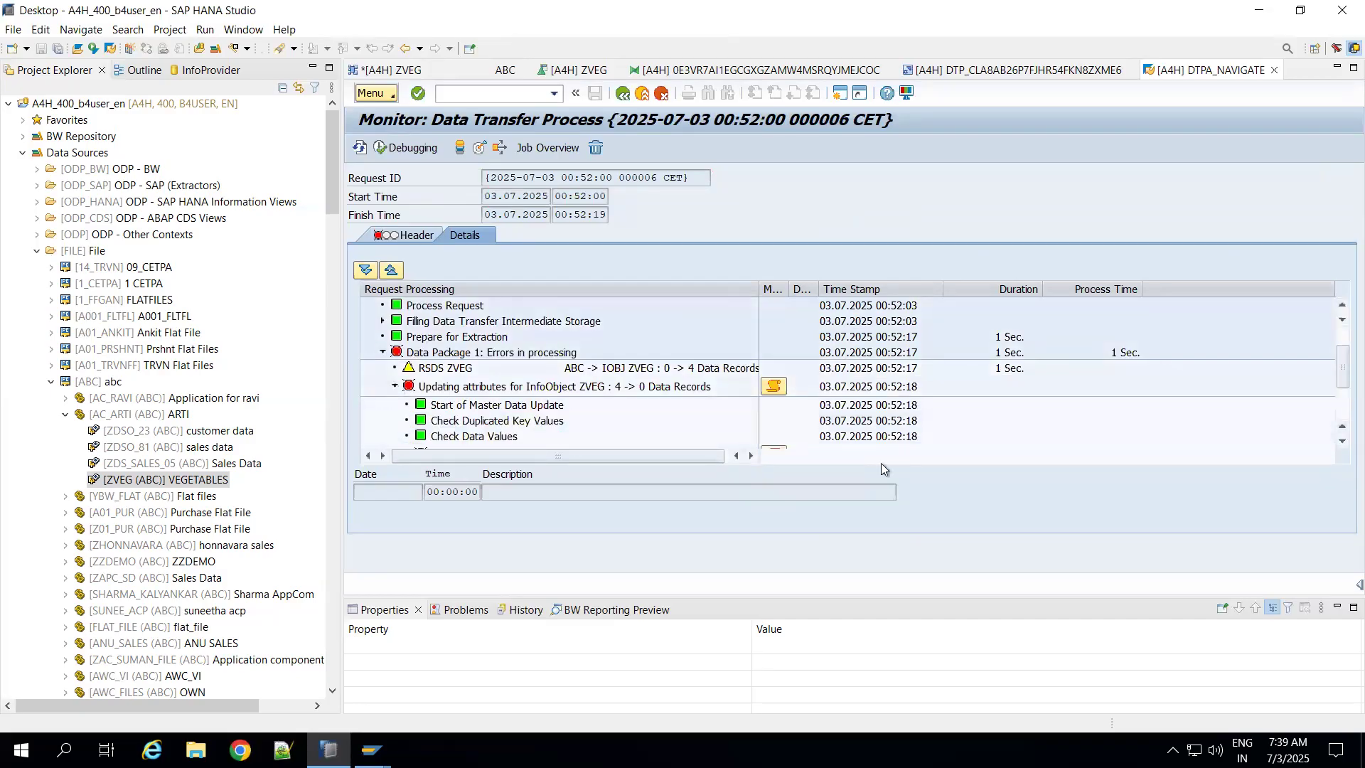
pyautogui.click(1343, 441)
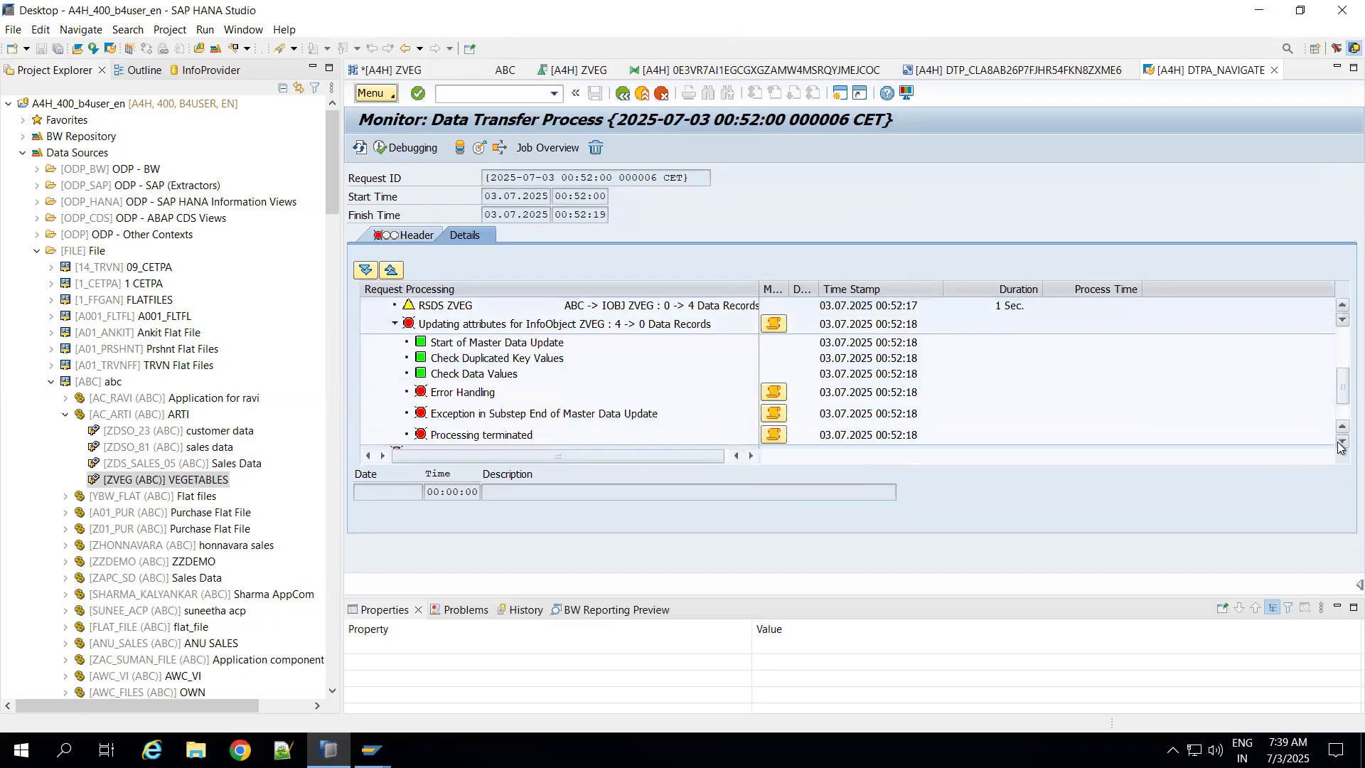
pyautogui.click(776, 377)
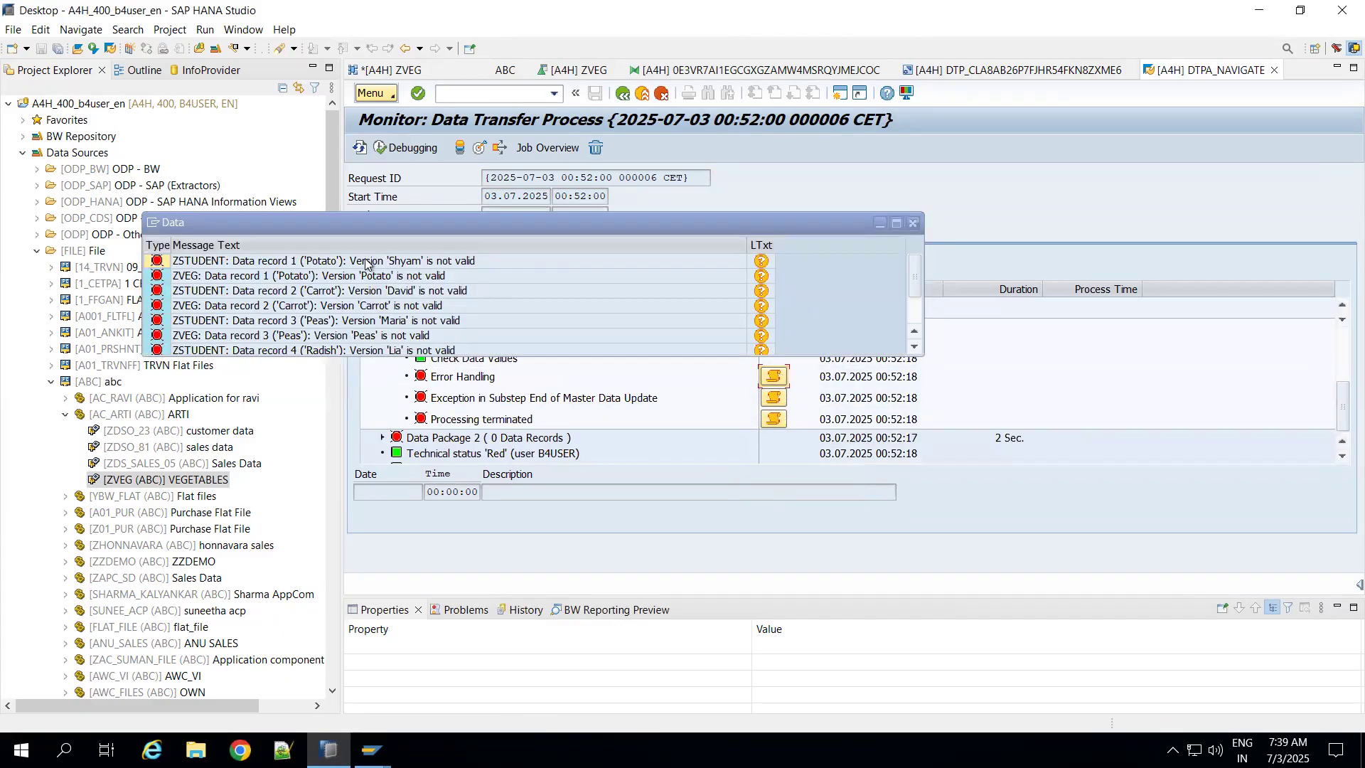
pyautogui.click(366, 263)
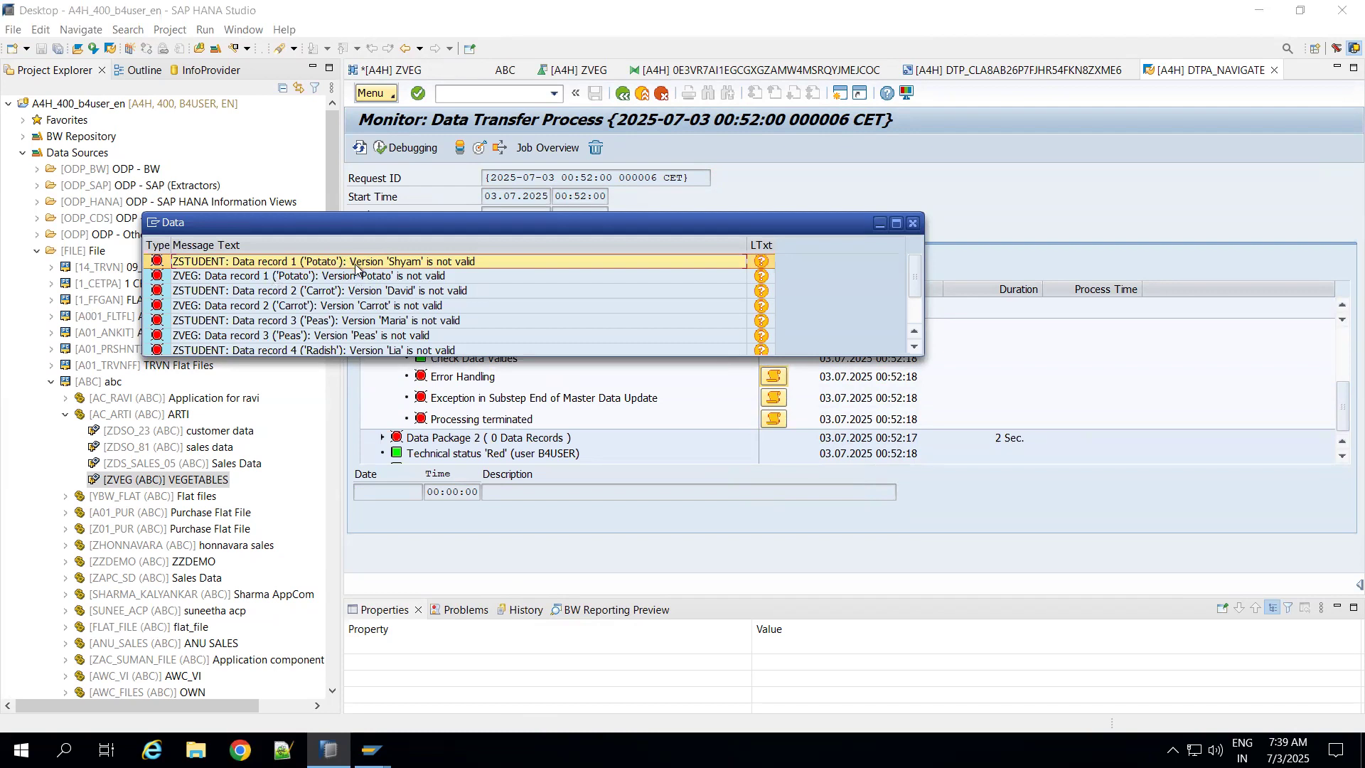
pyautogui.click(199, 277)
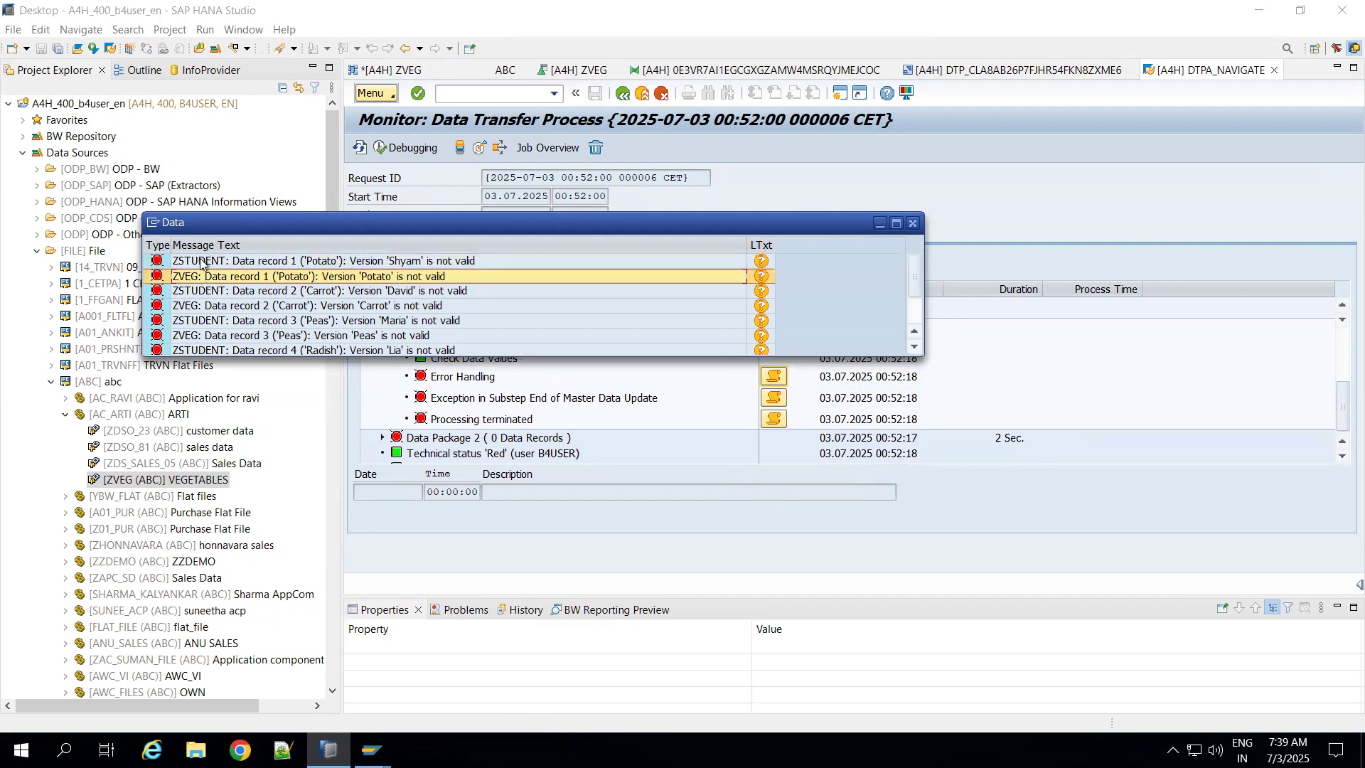
pyautogui.click(203, 263)
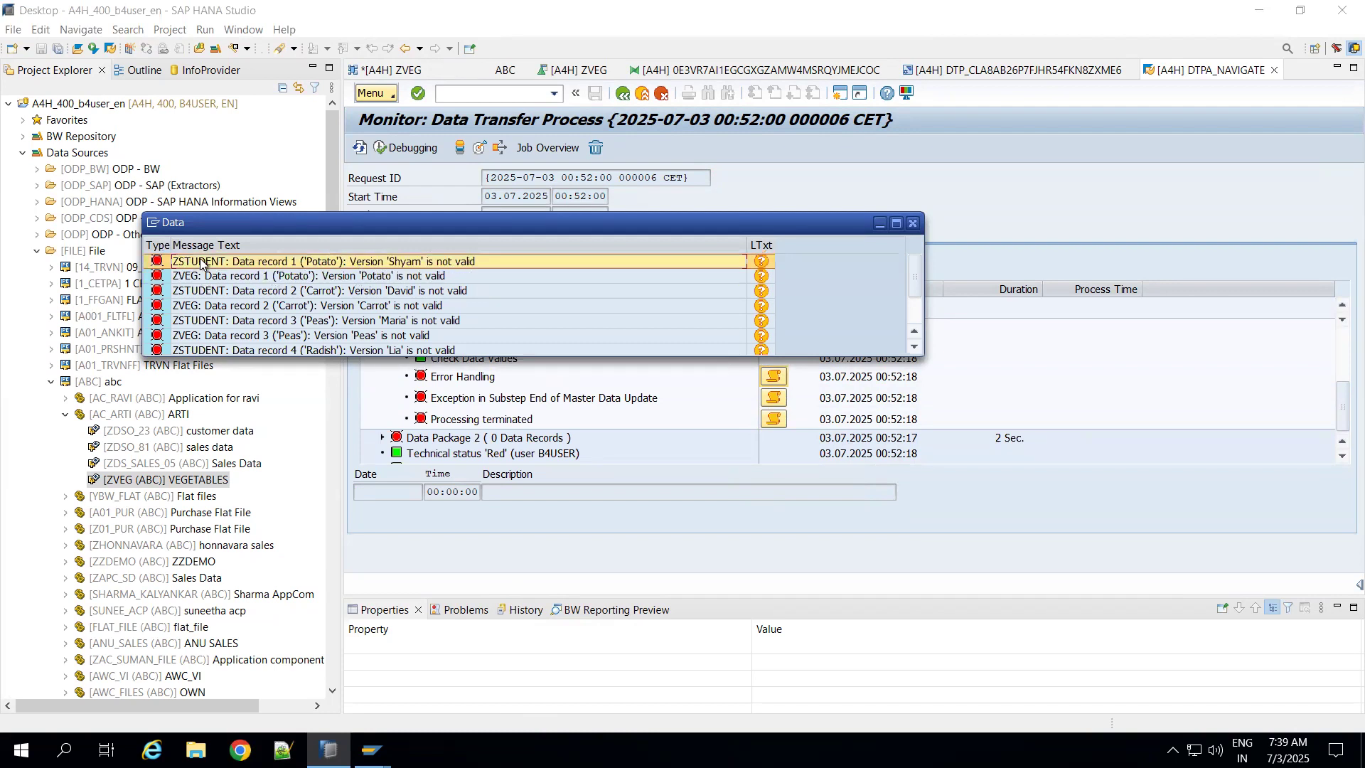
pyautogui.click(912, 224)
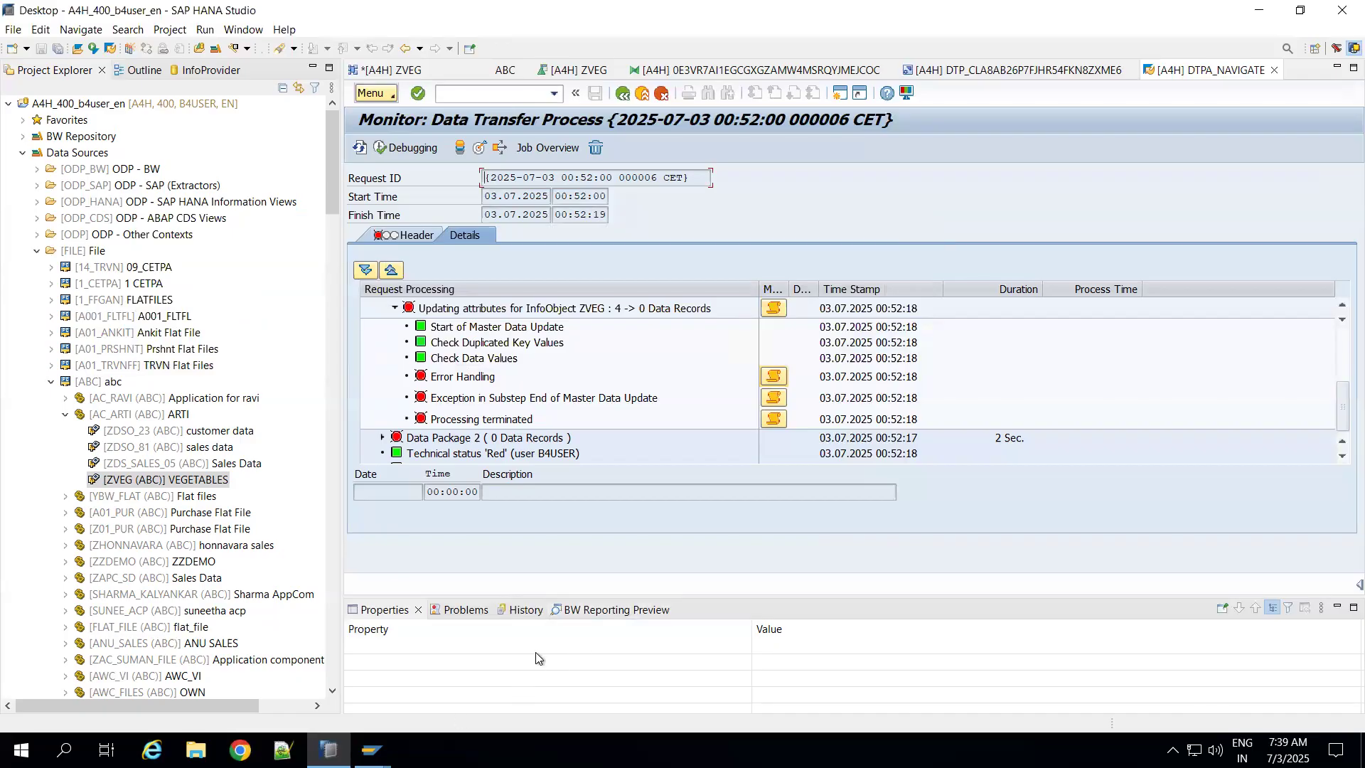
# Step: Switch to the desktop and open the Vegetables file in a maximized Excel window, dismissing the Office activation wizard
pyautogui.press('super+d')
pyautogui.doubleClick(1323, 383)
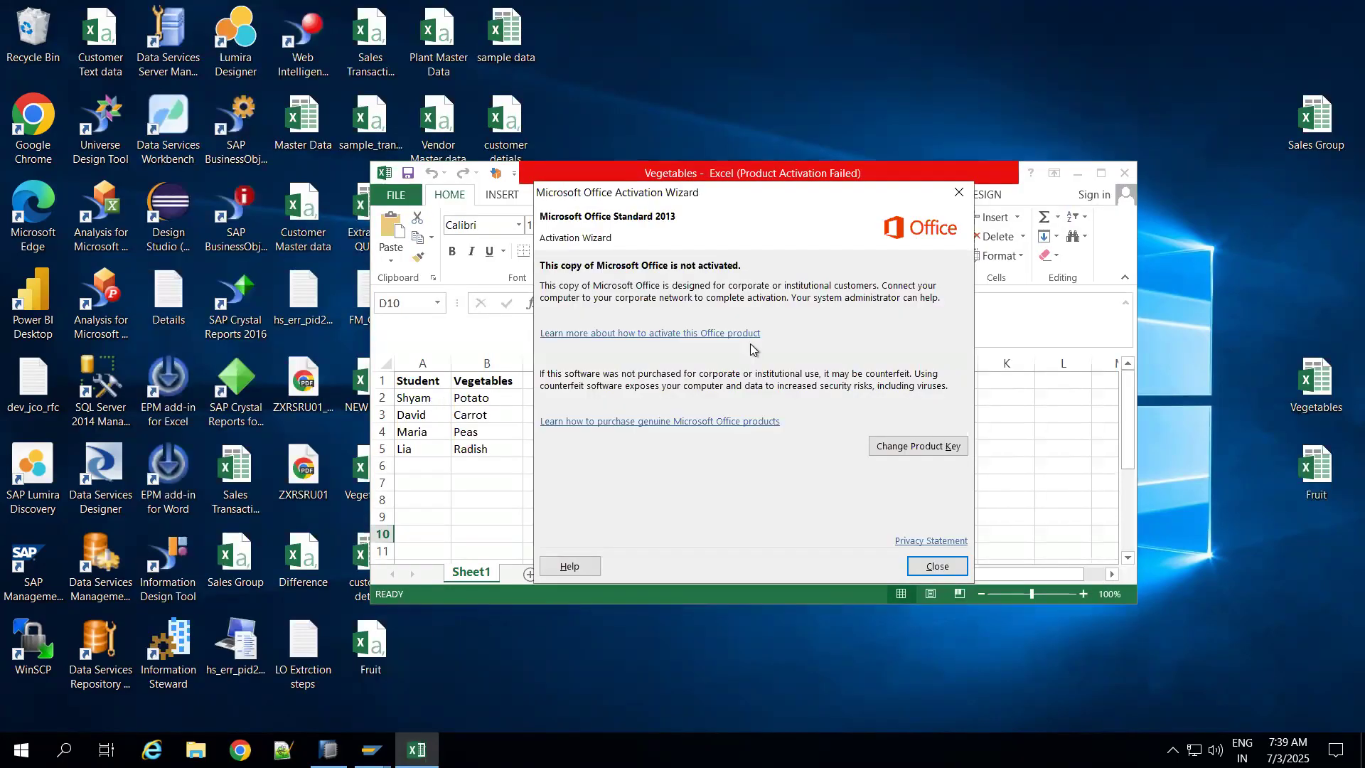
pyautogui.click(922, 574)
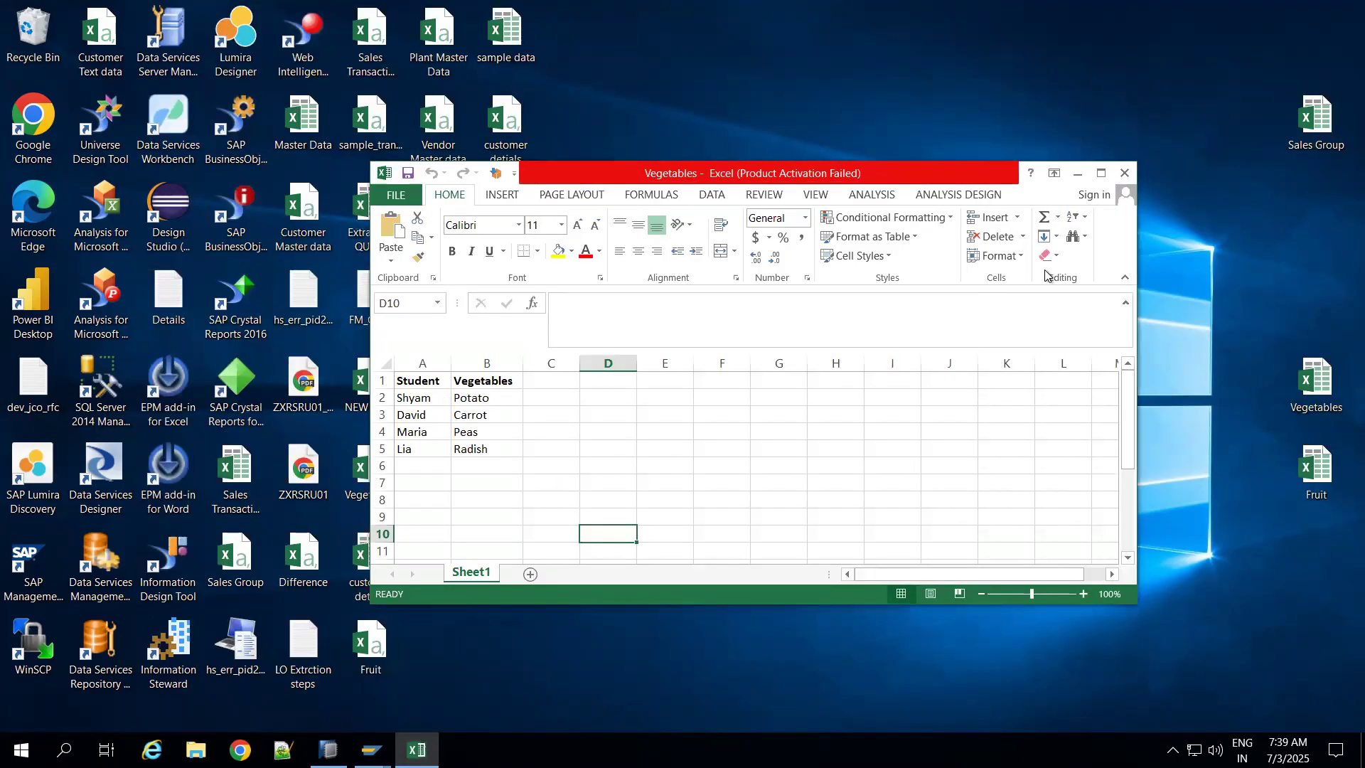
pyautogui.click(1102, 172)
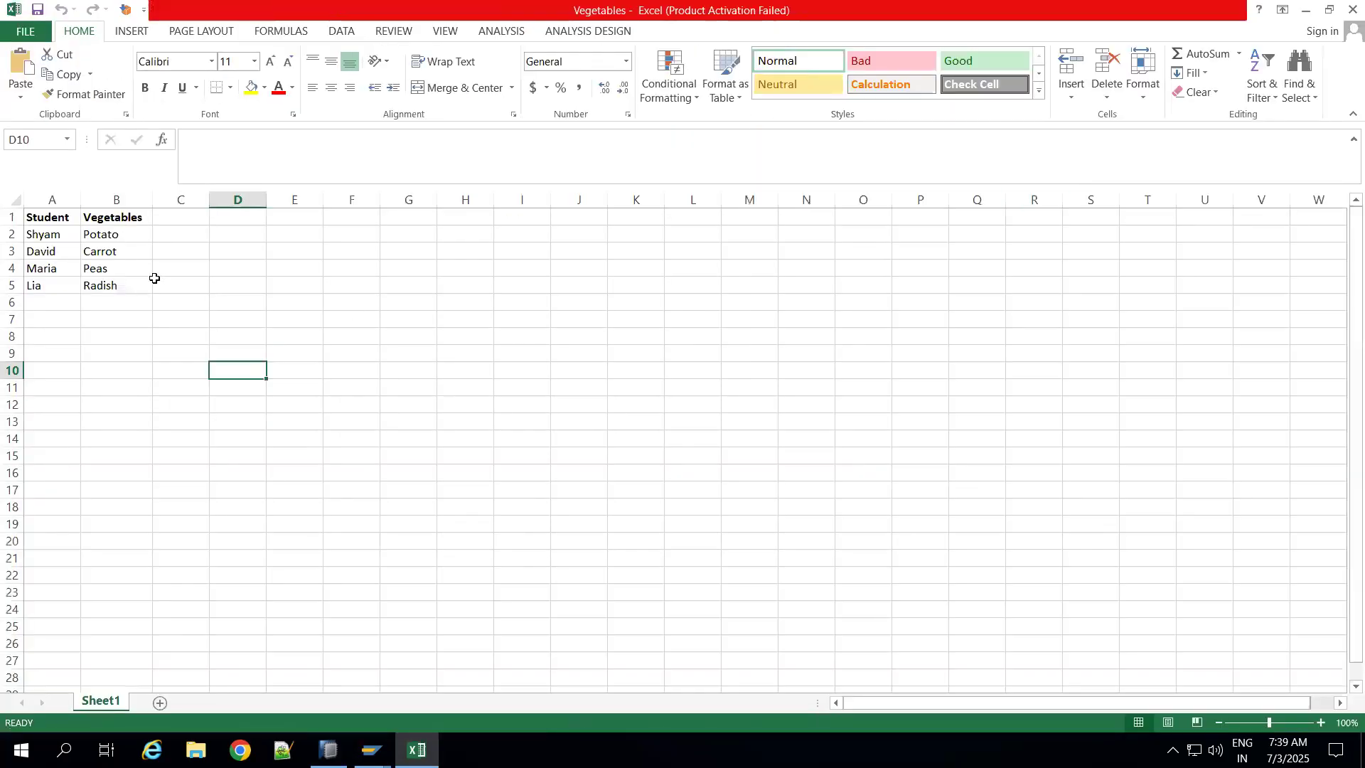
# Step: Try to convert the student name in A2 to uppercase with the UPPER function, and clear the cell
pyautogui.click(58, 231)
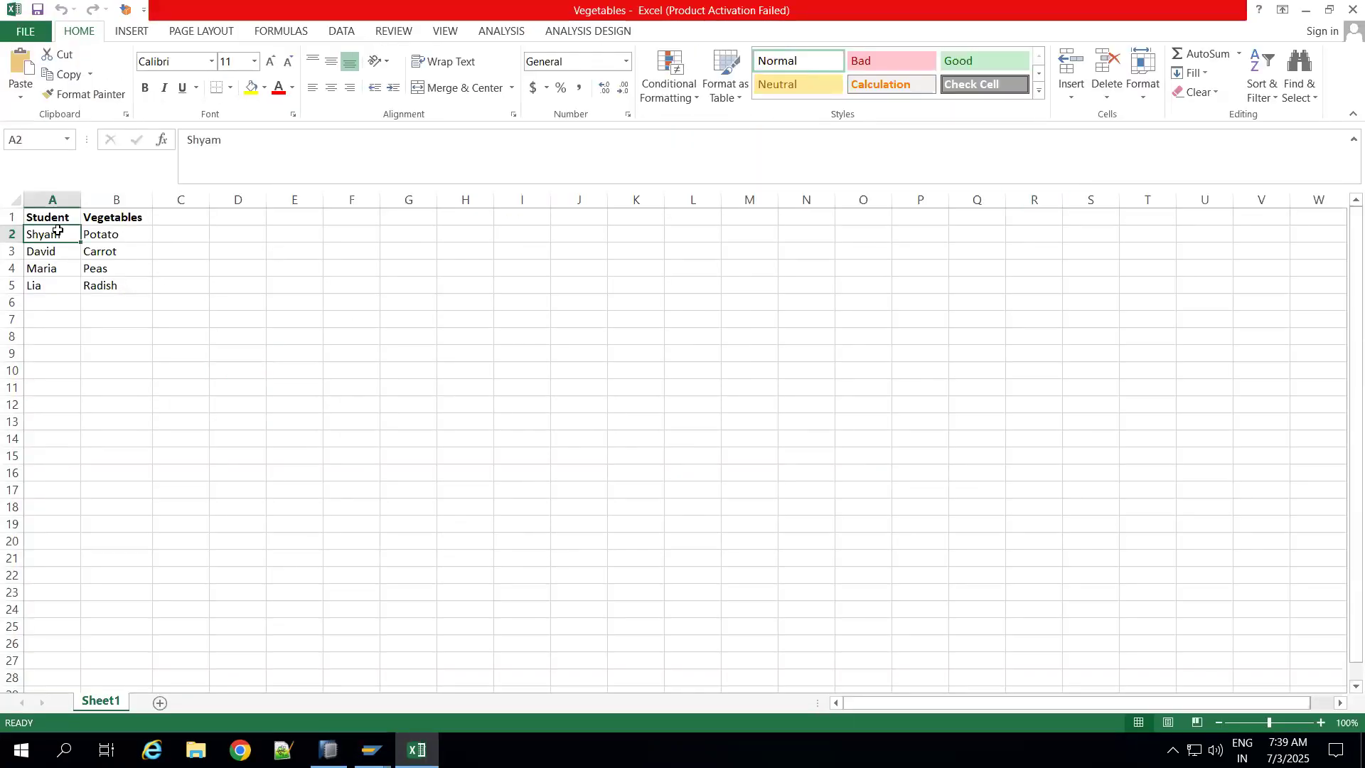
pyautogui.click(186, 137)
pyautogui.write('=')
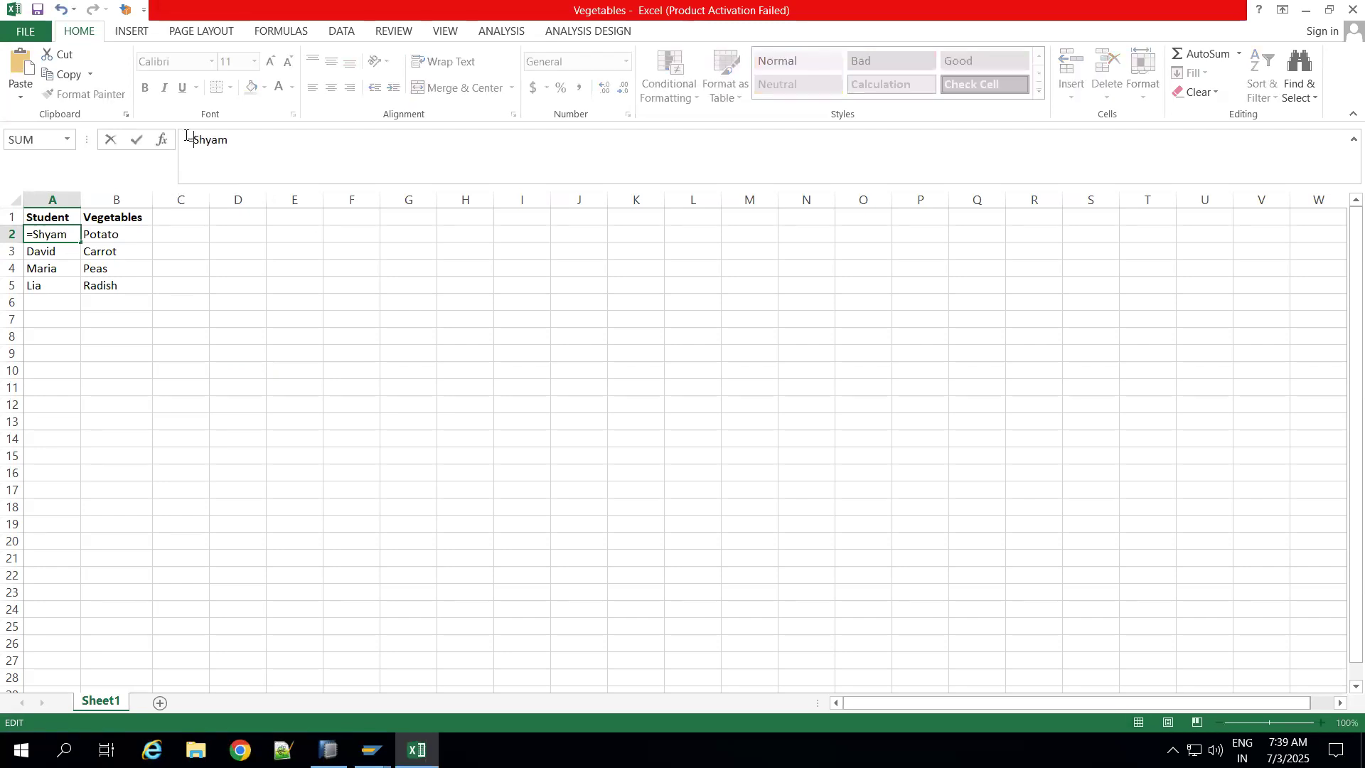
pyautogui.write('C')
pyautogui.press('Escape')
pyautogui.press('BackSpace')
pyautogui.write('upp')
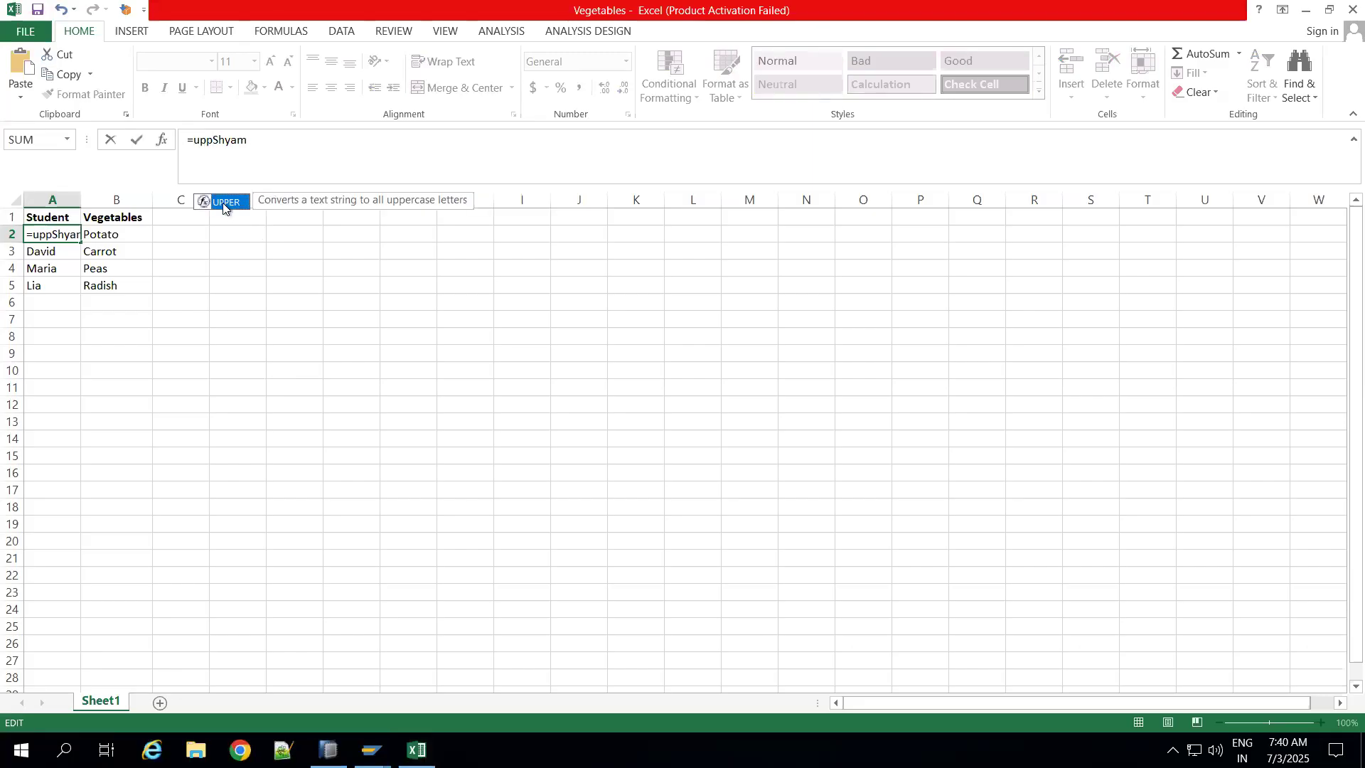
pyautogui.doubleClick(224, 204)
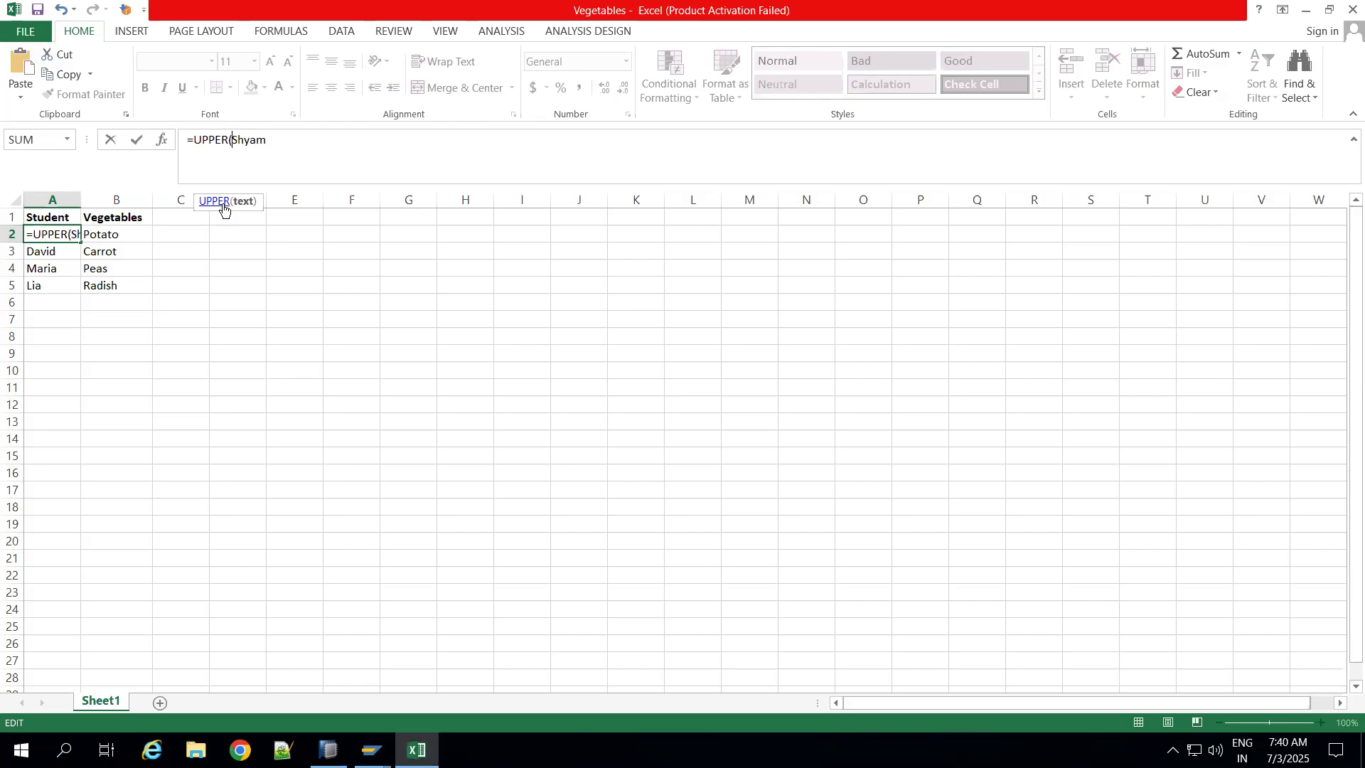
pyautogui.write(')')
pyautogui.press('Return')
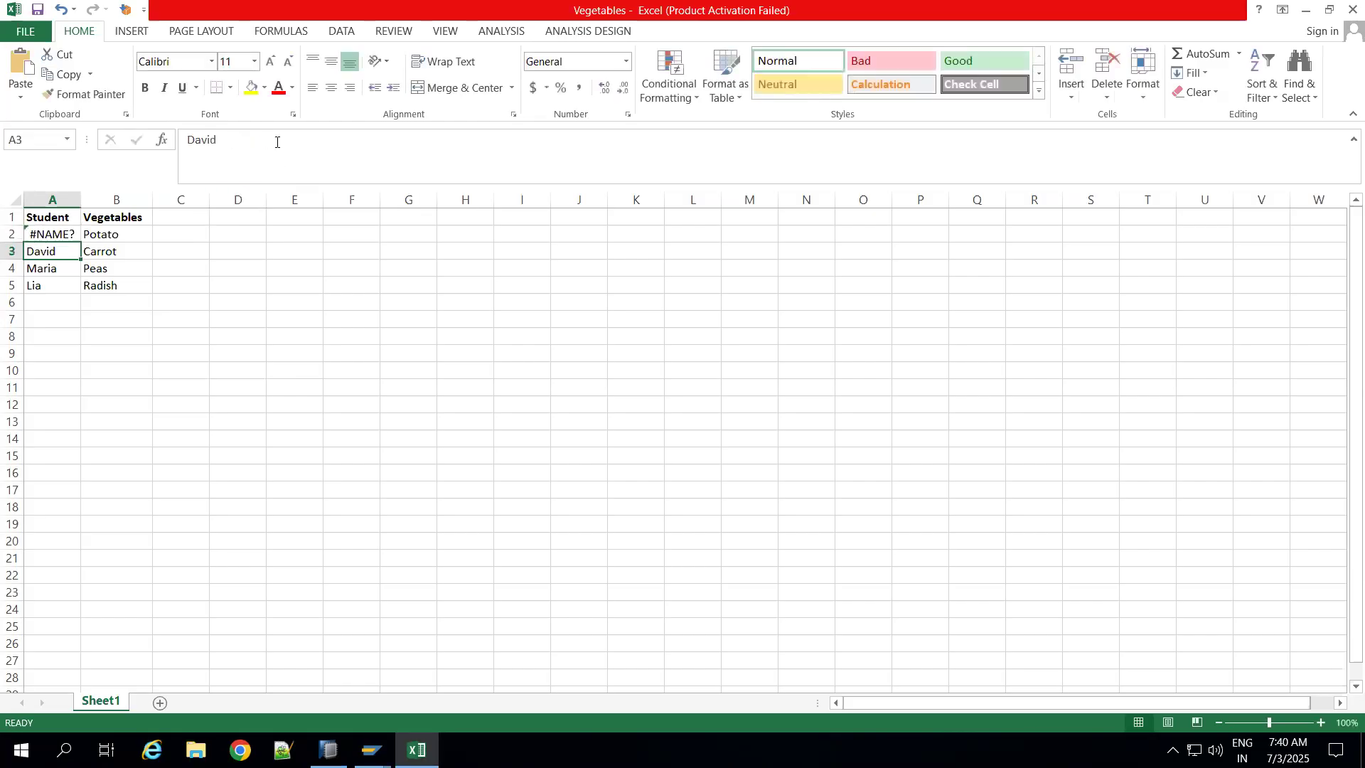
pyautogui.click(245, 317)
pyautogui.click(57, 238)
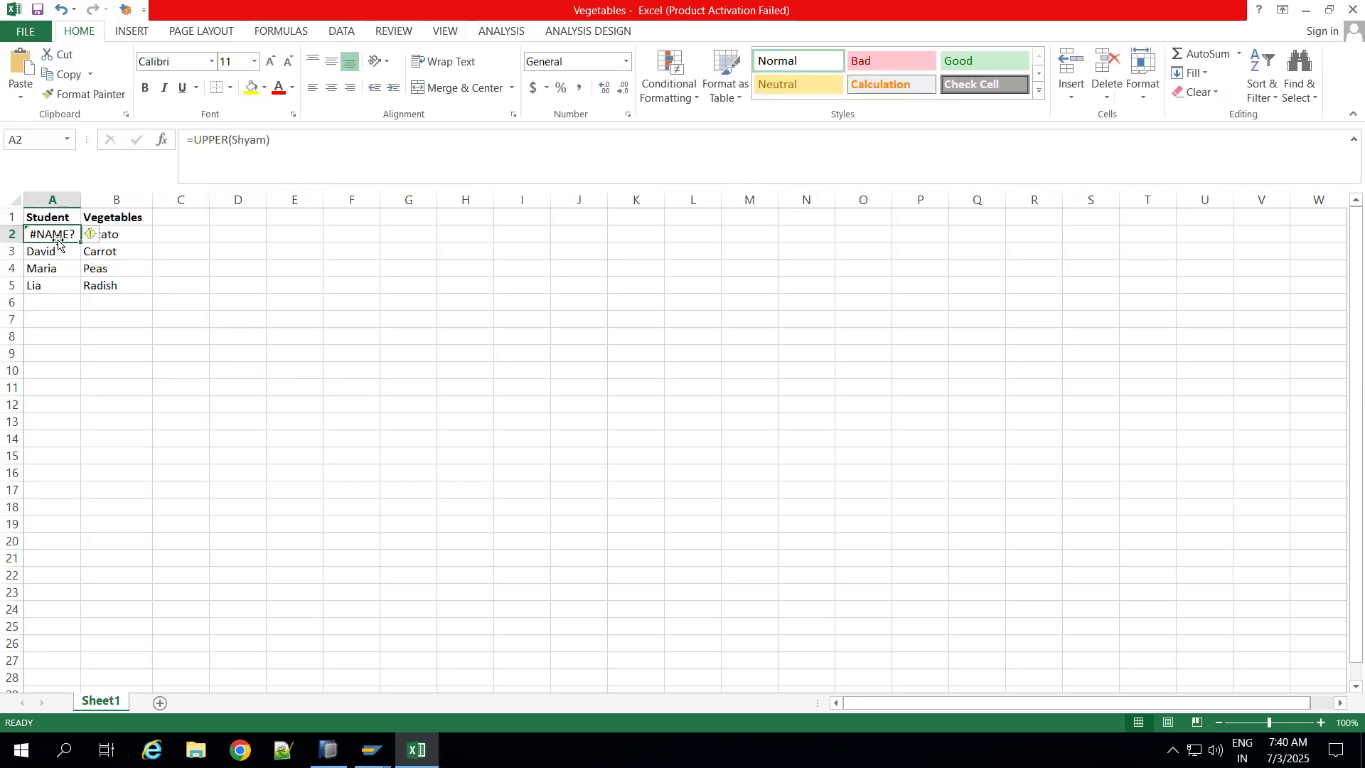
pyautogui.press('Delete')
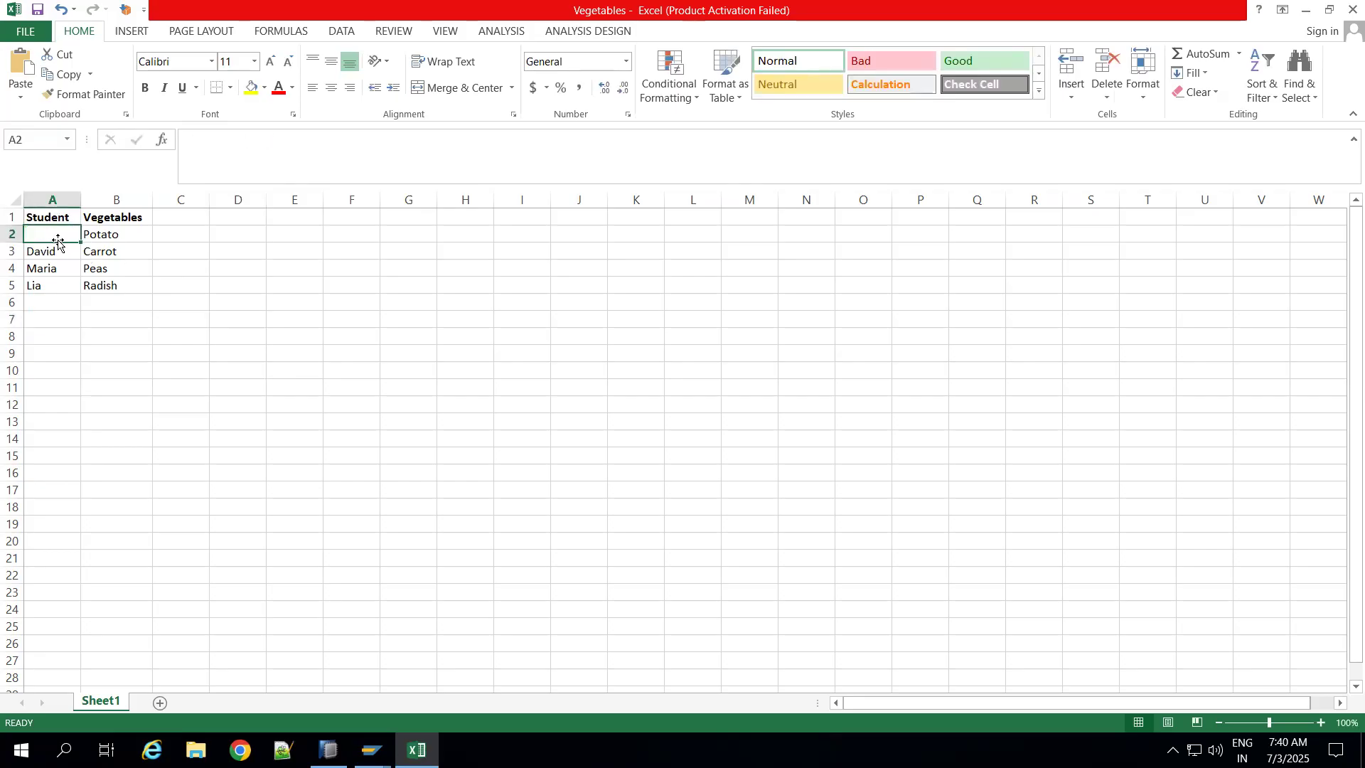
# Step: Retype the four student names in cells A2 to A5 entirely in uppercase letters
pyautogui.write('SHYAM')
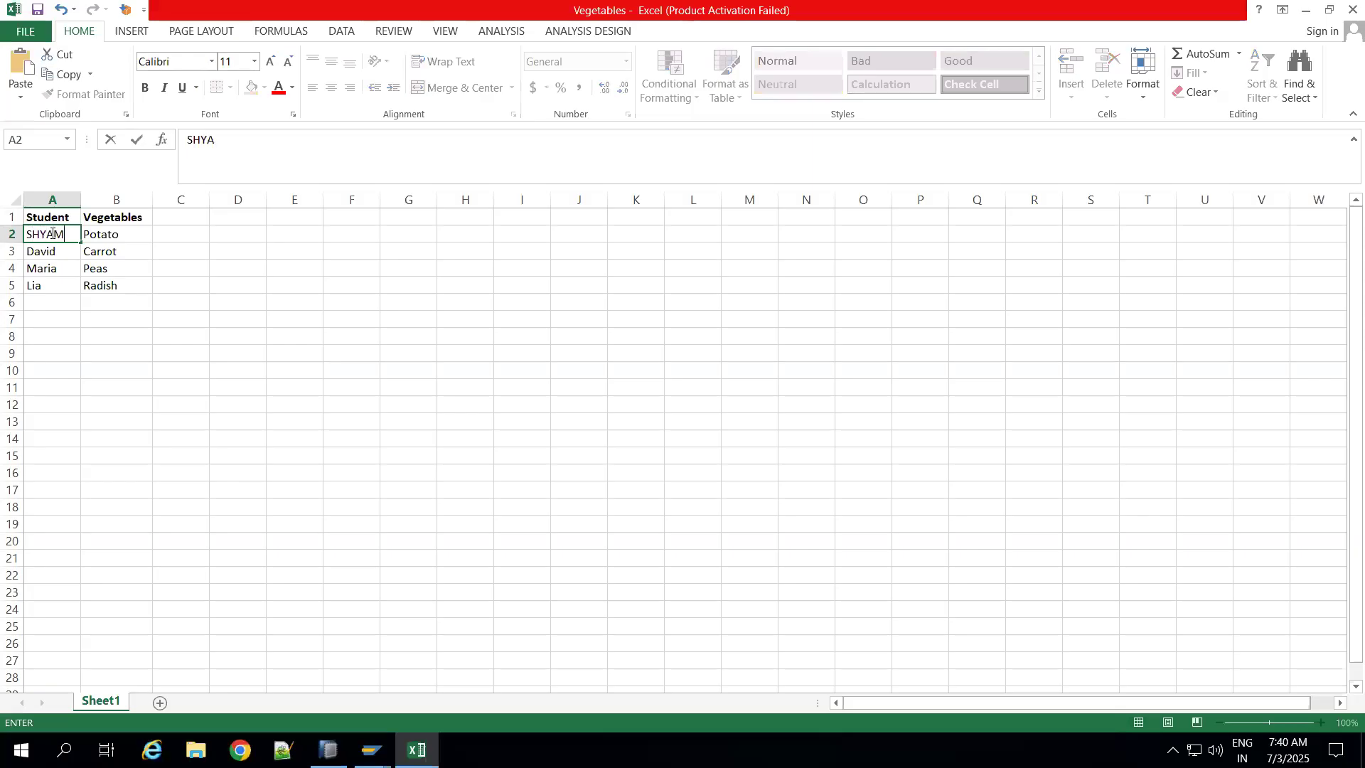
pyautogui.click(74, 375)
pyautogui.click(59, 250)
pyautogui.write('DAVID')
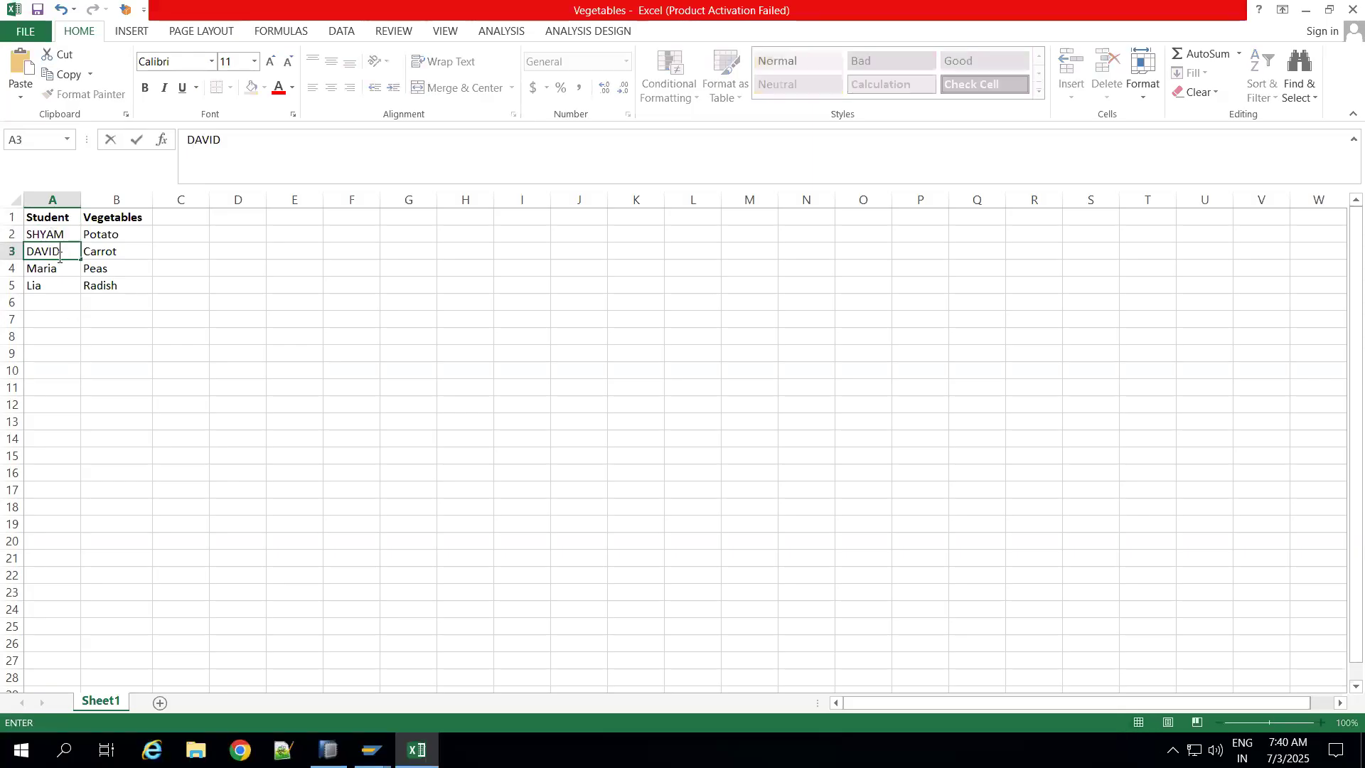
pyautogui.click(59, 269)
pyautogui.write('MARIA')
pyautogui.click(53, 285)
pyautogui.write('LIA')
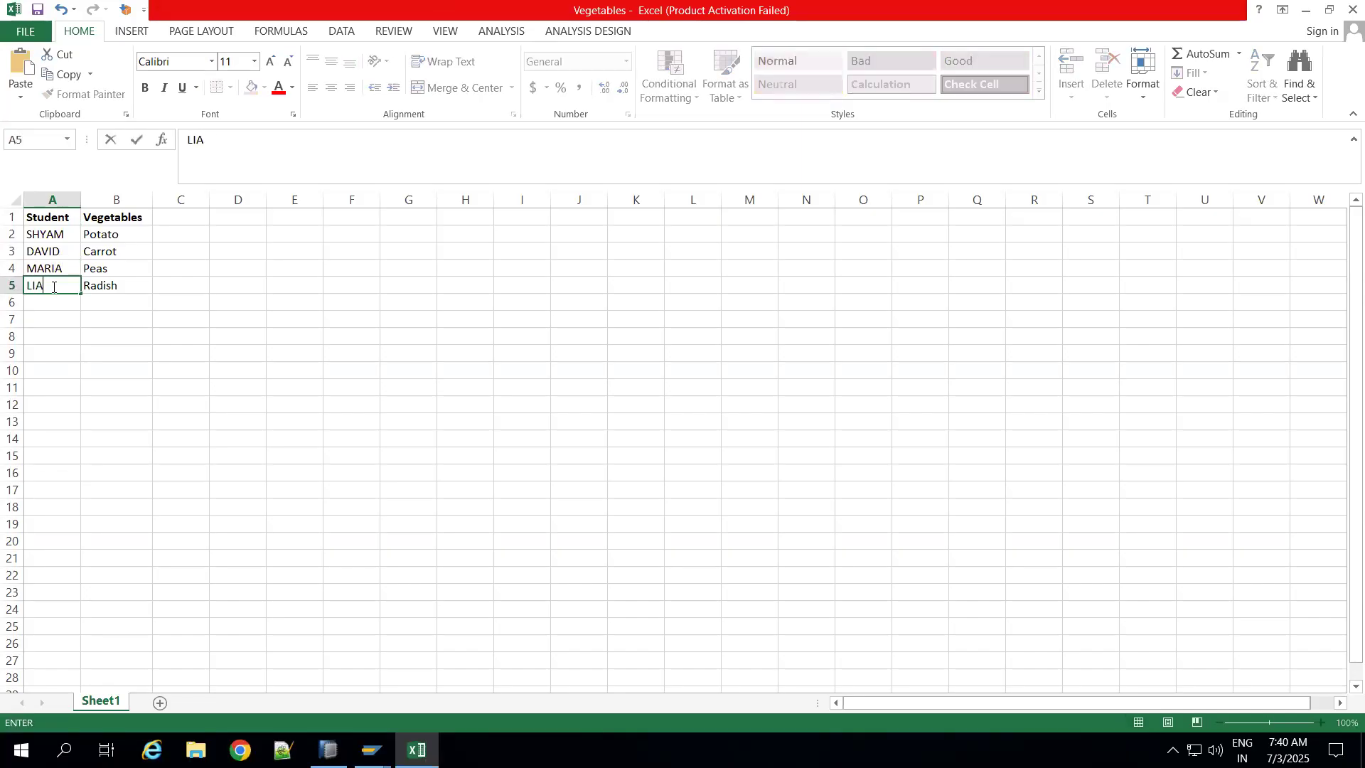
# Step: Retype the vegetables in cells B2 to B5 entirely in uppercase as POTATO, CARROT, PEAS and RADISH
pyautogui.click(109, 240)
pyautogui.write('POTATO')
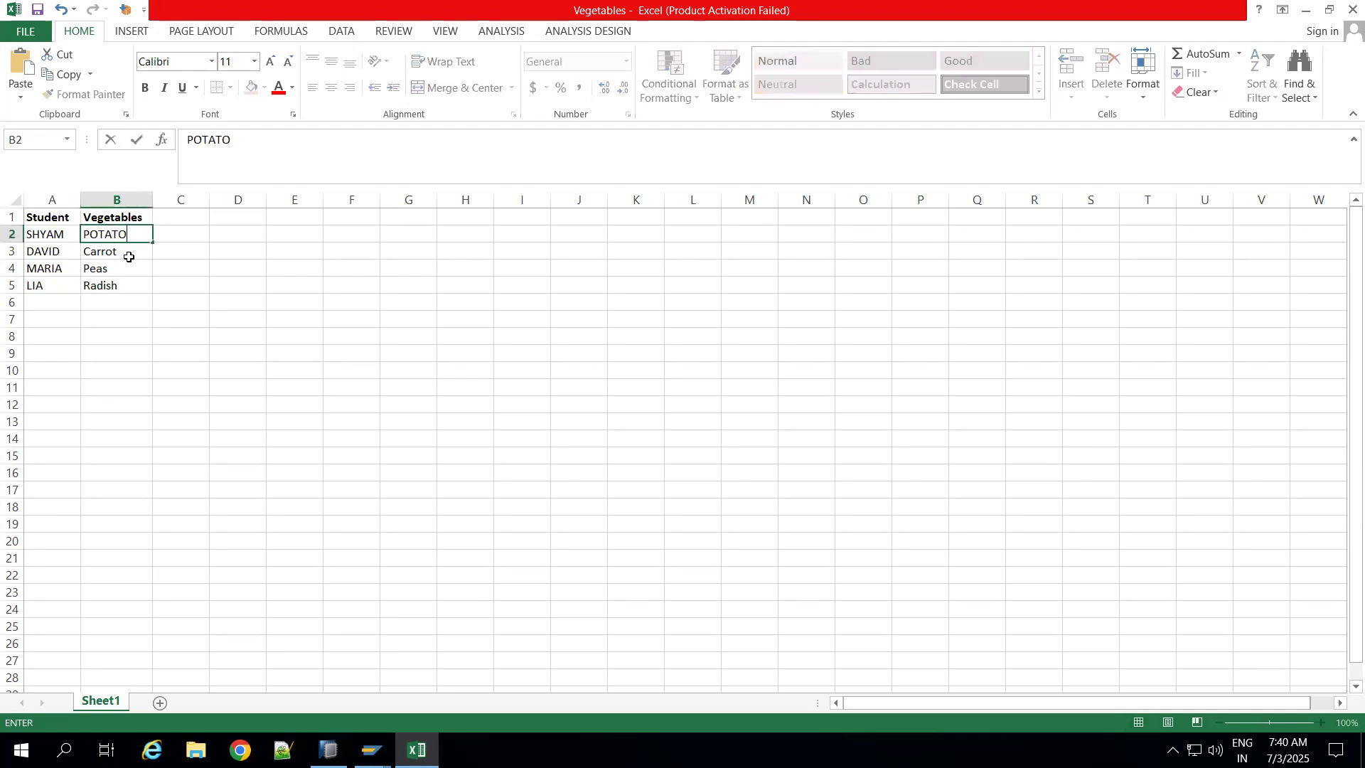
pyautogui.click(129, 256)
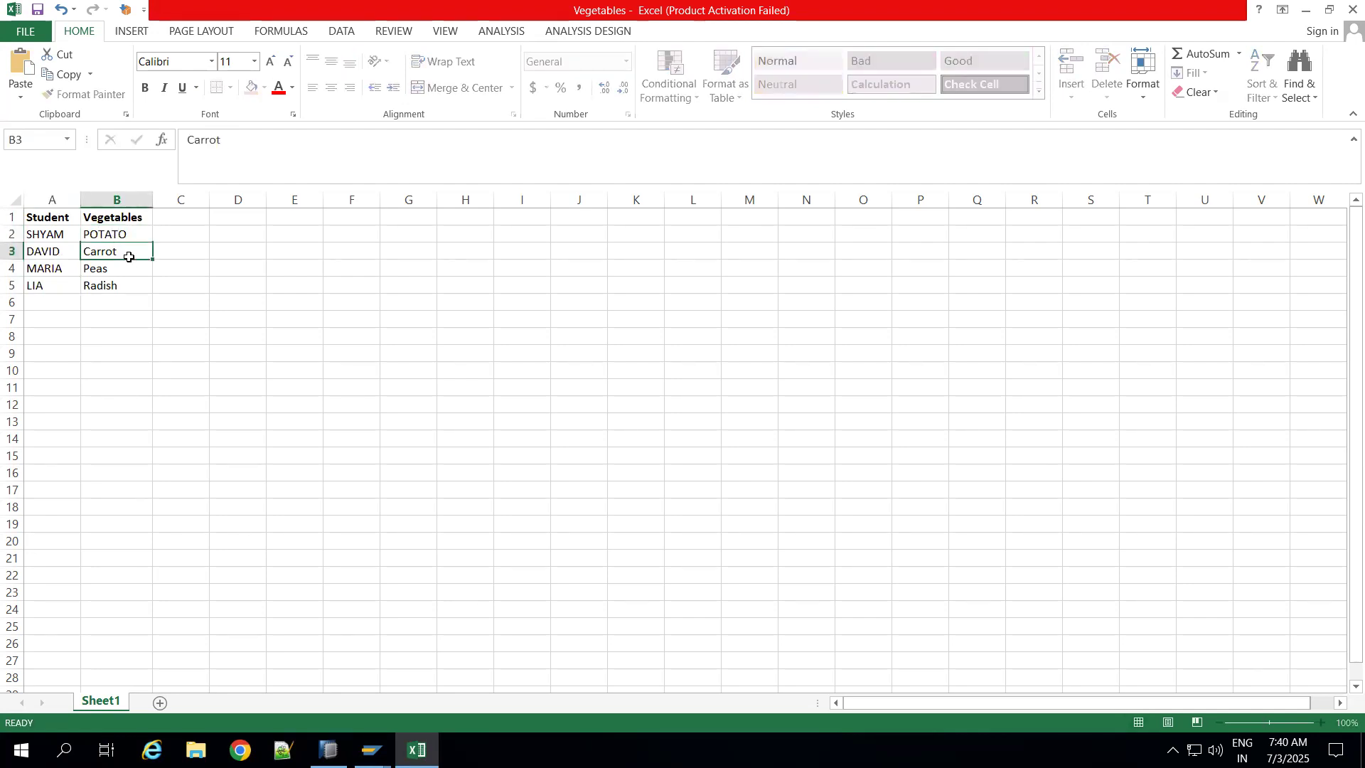
pyautogui.write('CARROT')
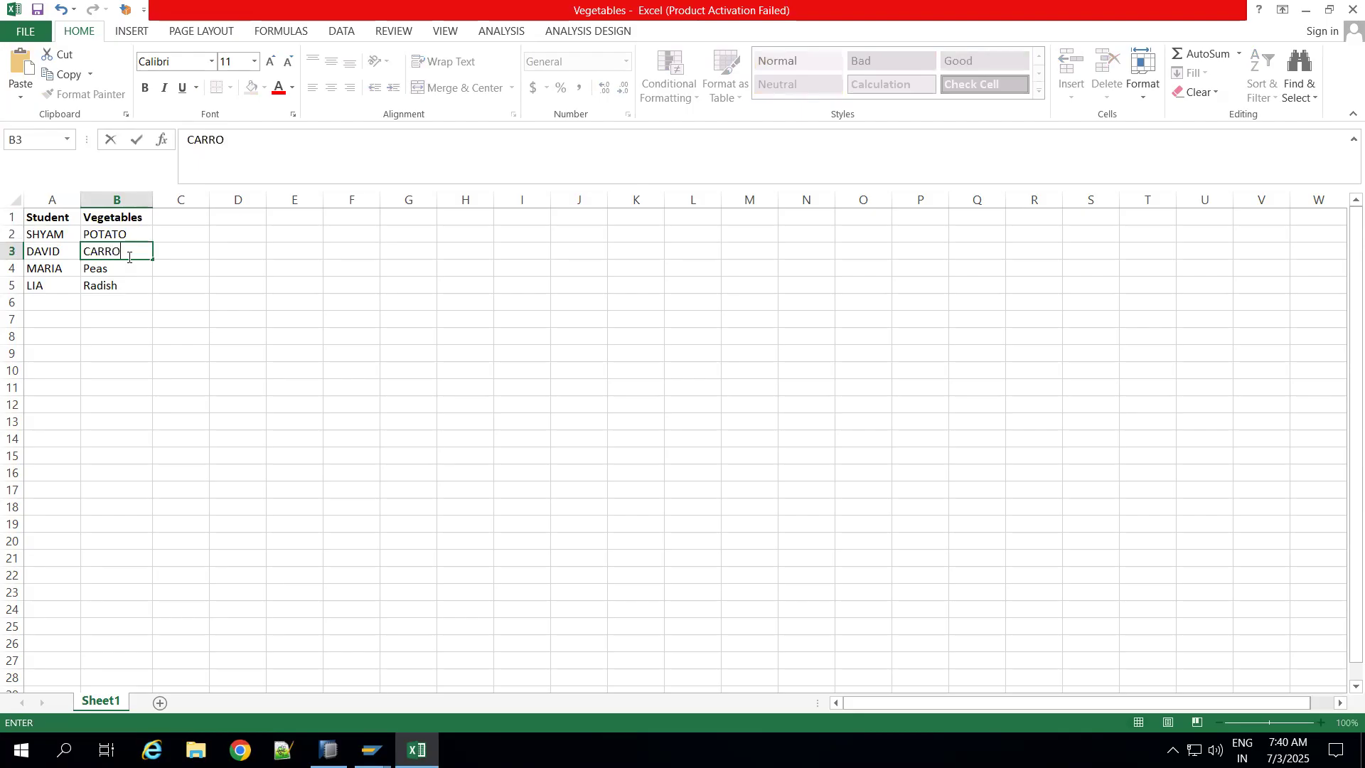
pyautogui.click(126, 271)
pyautogui.write('PEAS')
pyautogui.click(126, 288)
pyautogui.write('EA')
pyautogui.press('BackSpace')
pyautogui.press('BackSpace')
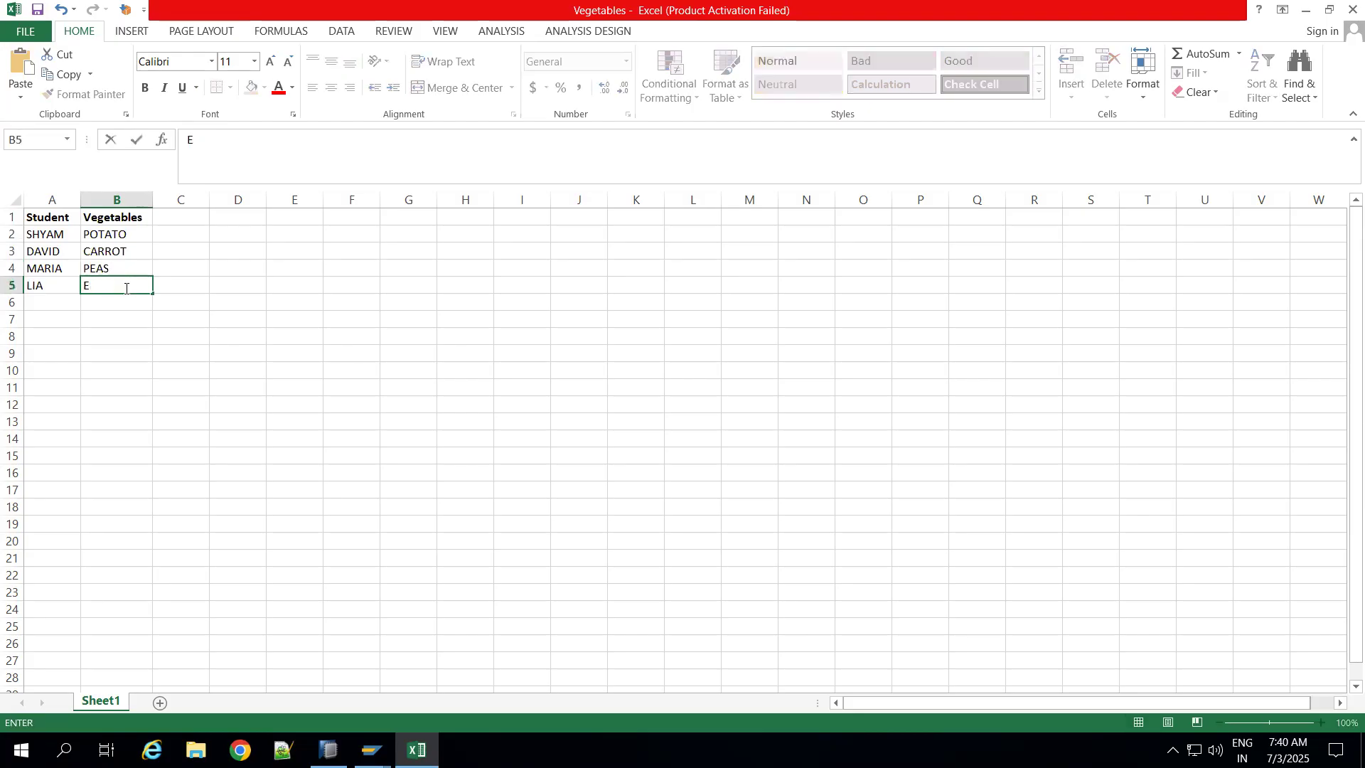
pyautogui.write('E')
pyautogui.press('BackSpace')
pyautogui.write('RADISH')
pyautogui.click(195, 374)
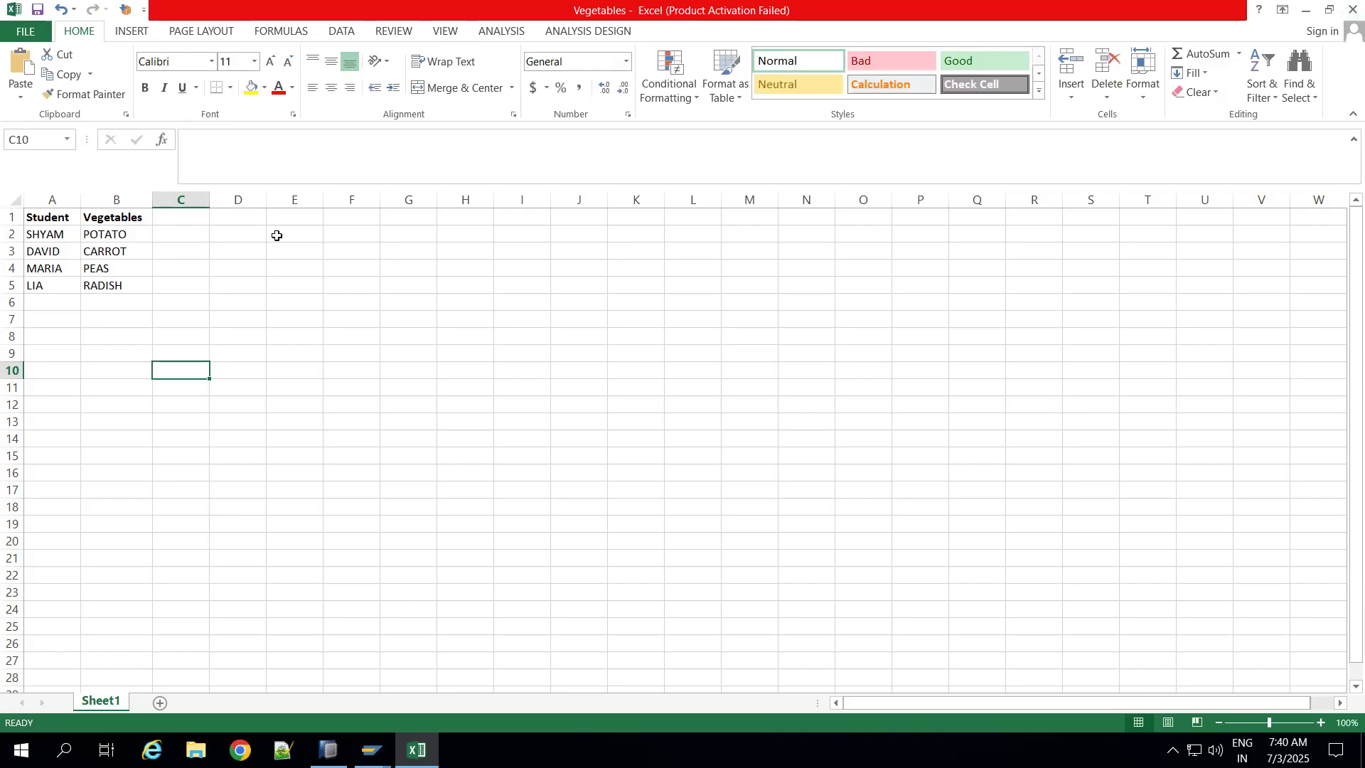
# Step: Enter the formula =UPPER(A2) in cell C1 to convert the first student name to uppercase
pyautogui.click(56, 220)
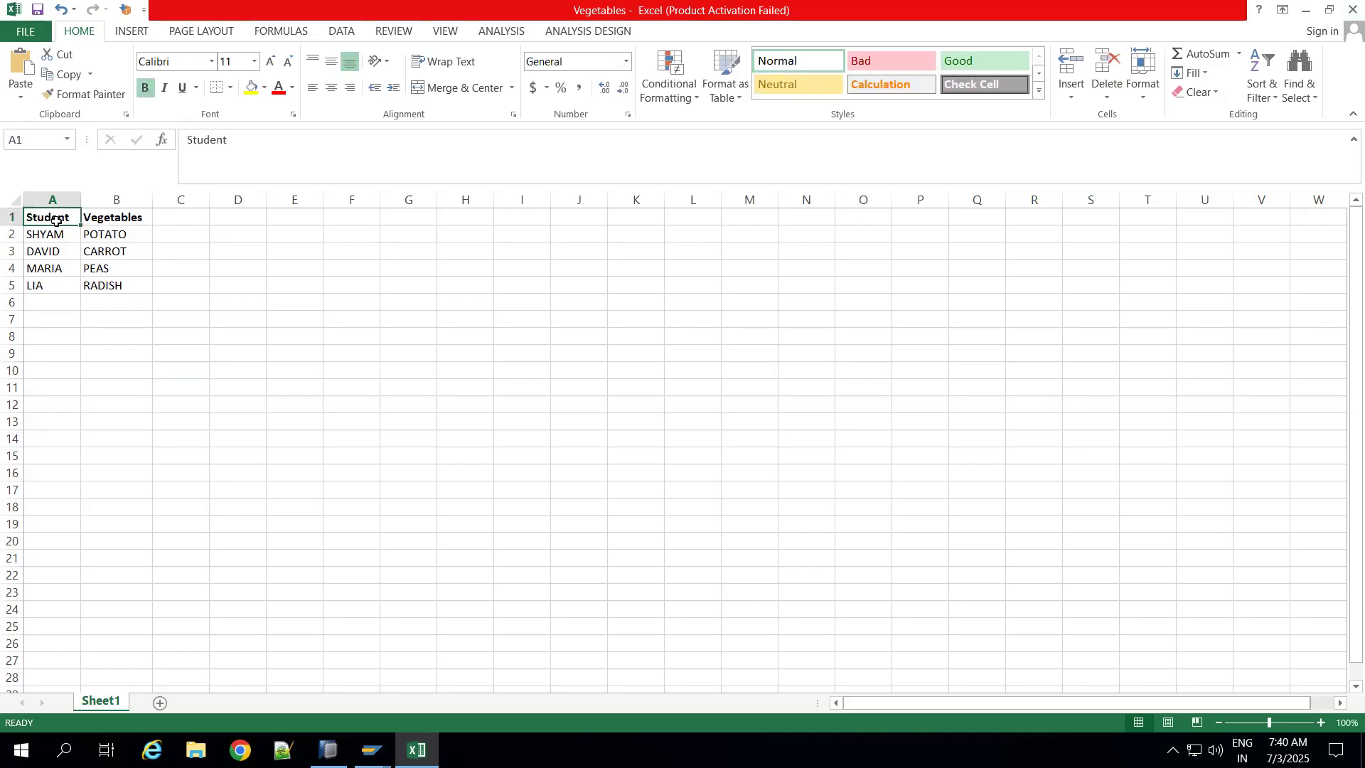
pyautogui.click(172, 221)
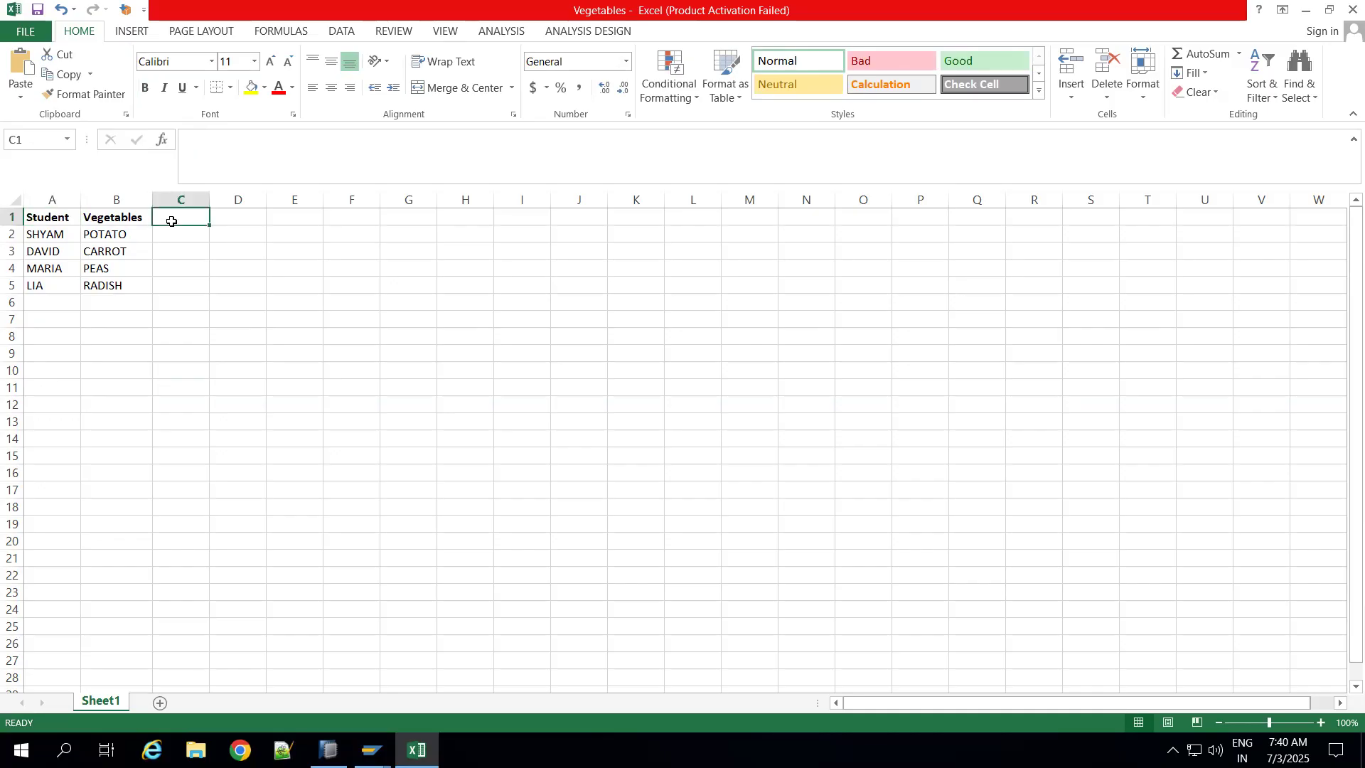
pyautogui.write('=u')
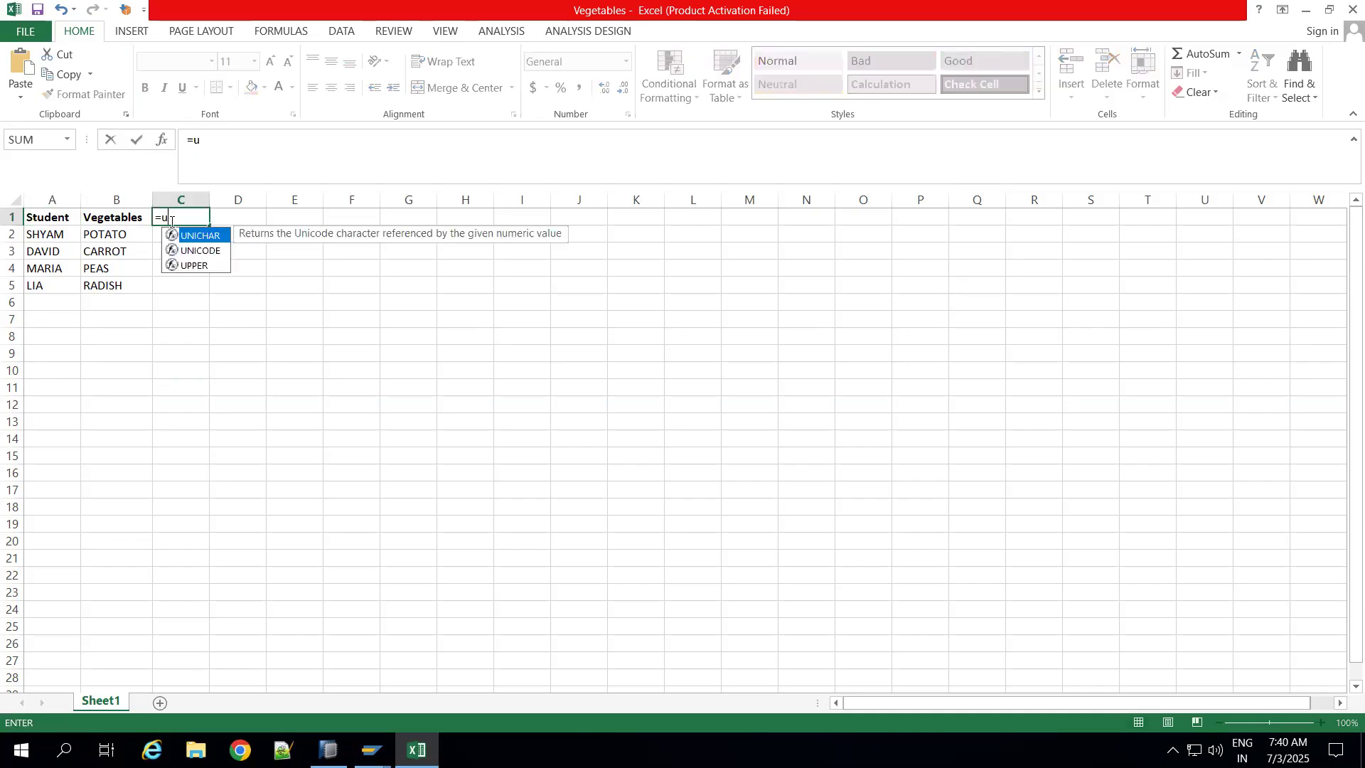
pyautogui.click(189, 267)
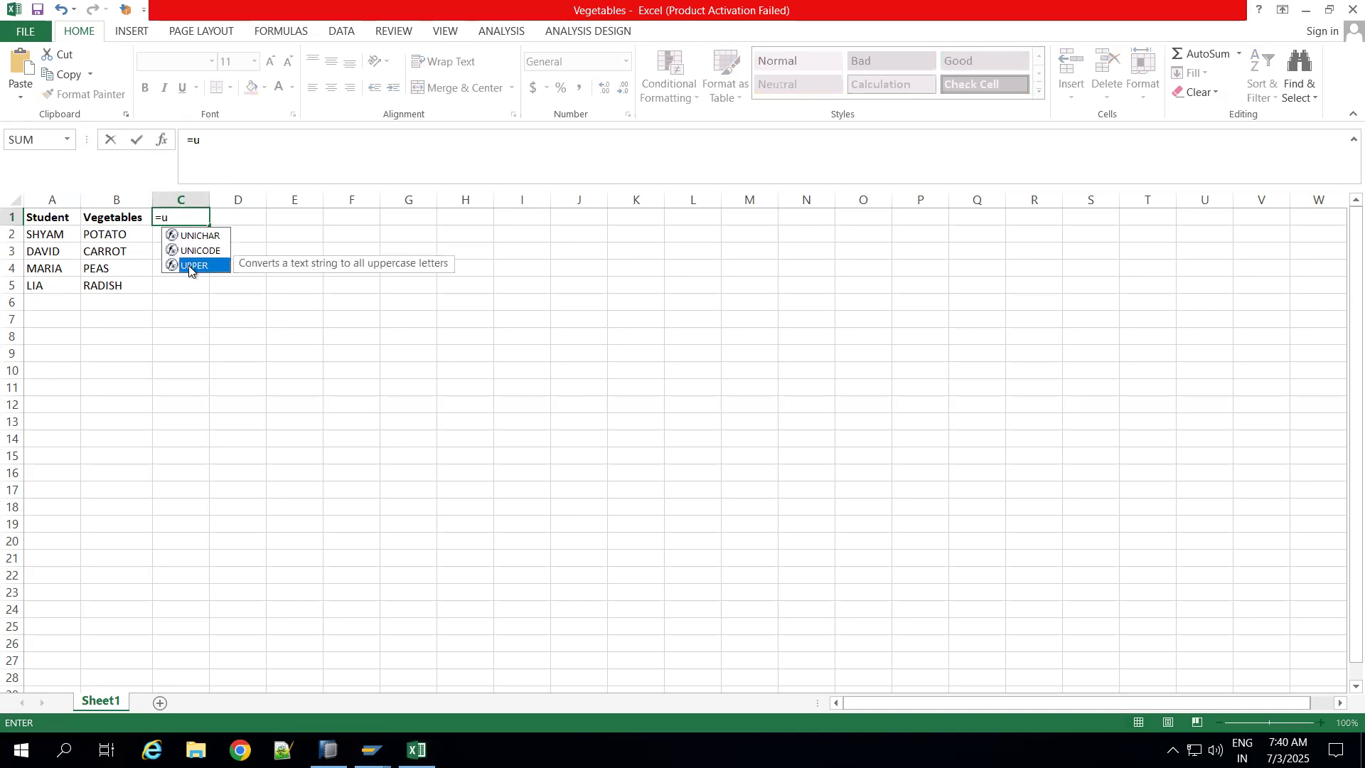
pyautogui.doubleClick(189, 267)
pyautogui.click(58, 236)
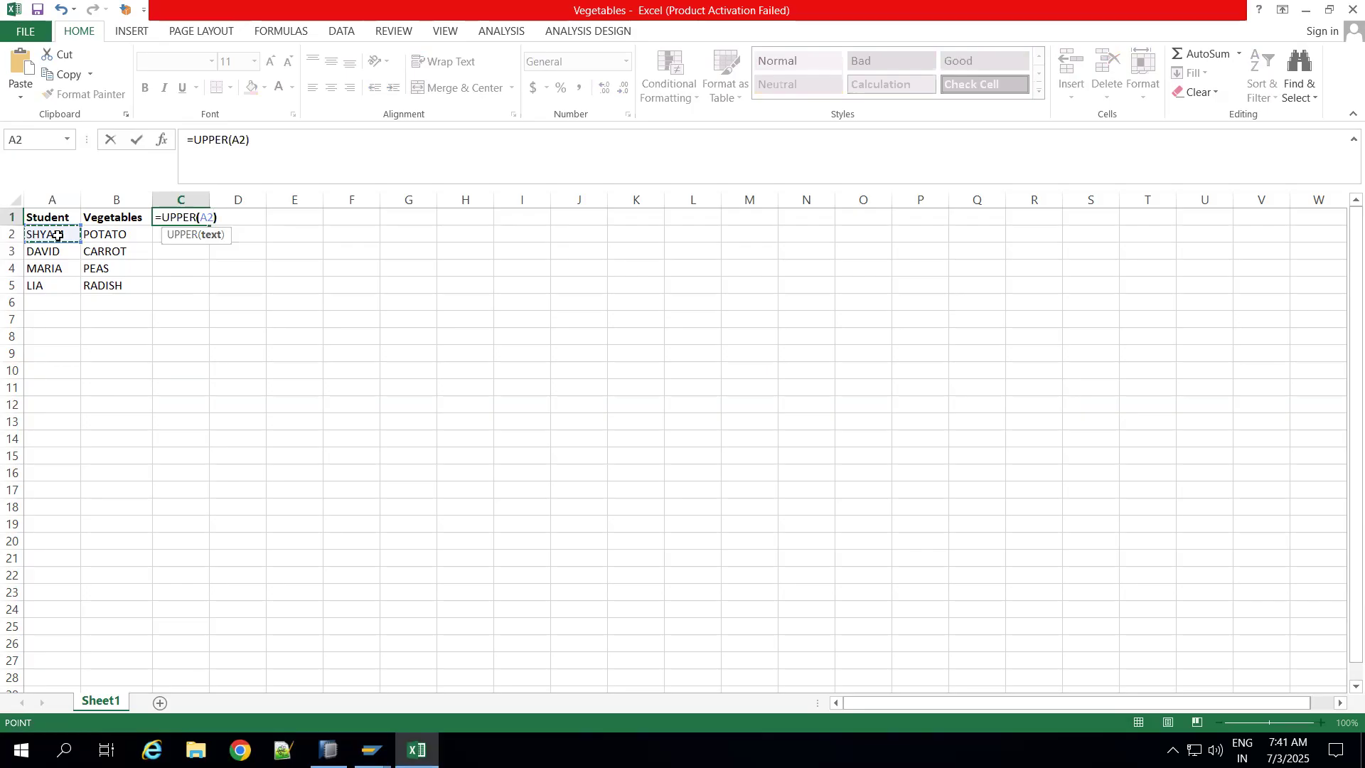
pyautogui.press('Return')
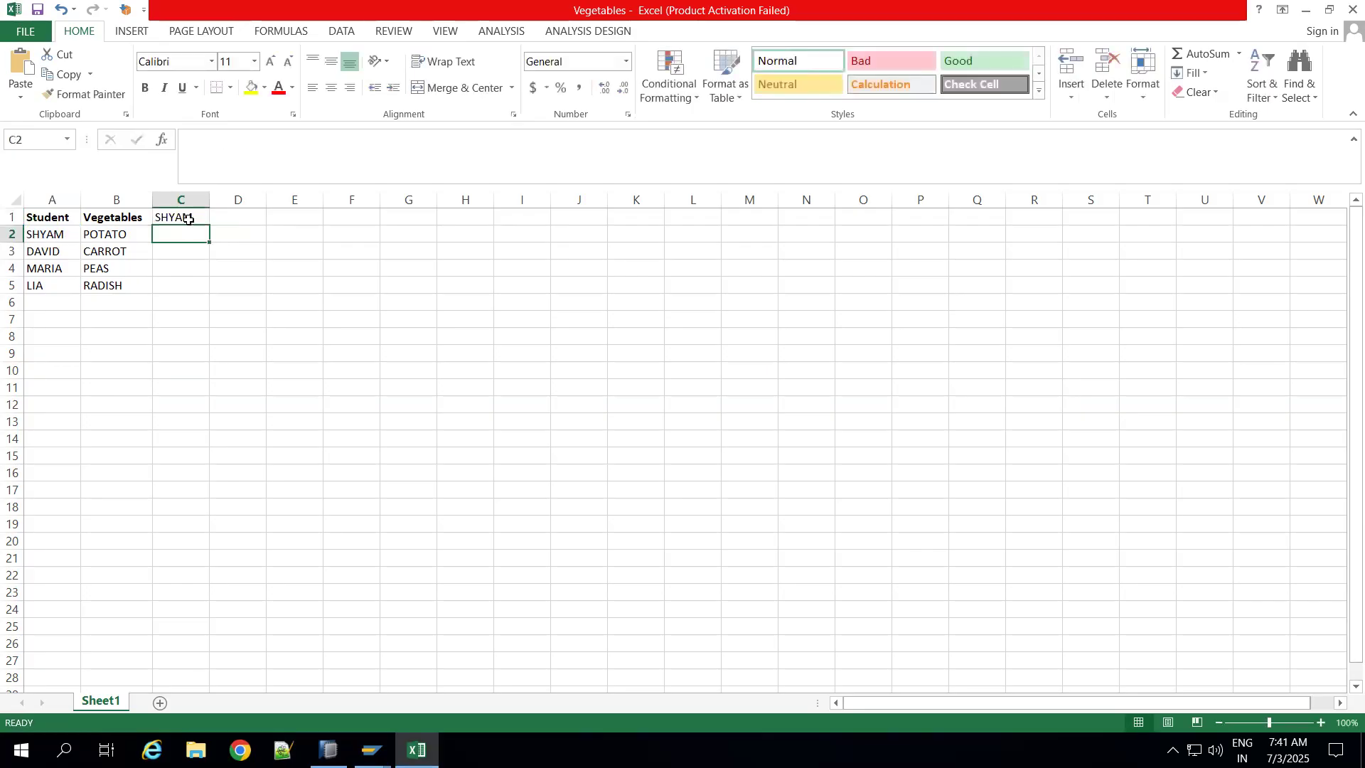
# Step: Move the UPPER formula from C1 to C2 and fill it down to C5
pyautogui.click(192, 219)
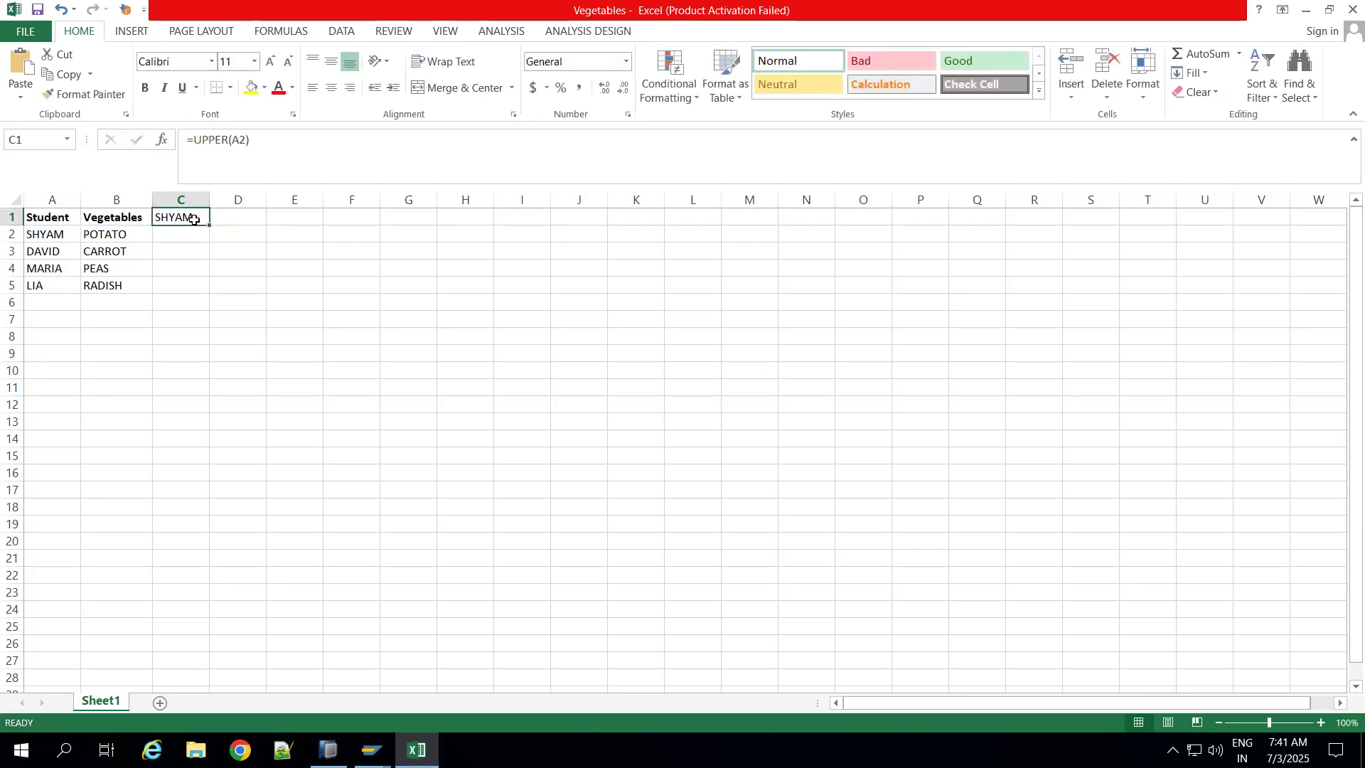
pyautogui.hotkey('ctrl', 'c')
pyautogui.click(181, 238)
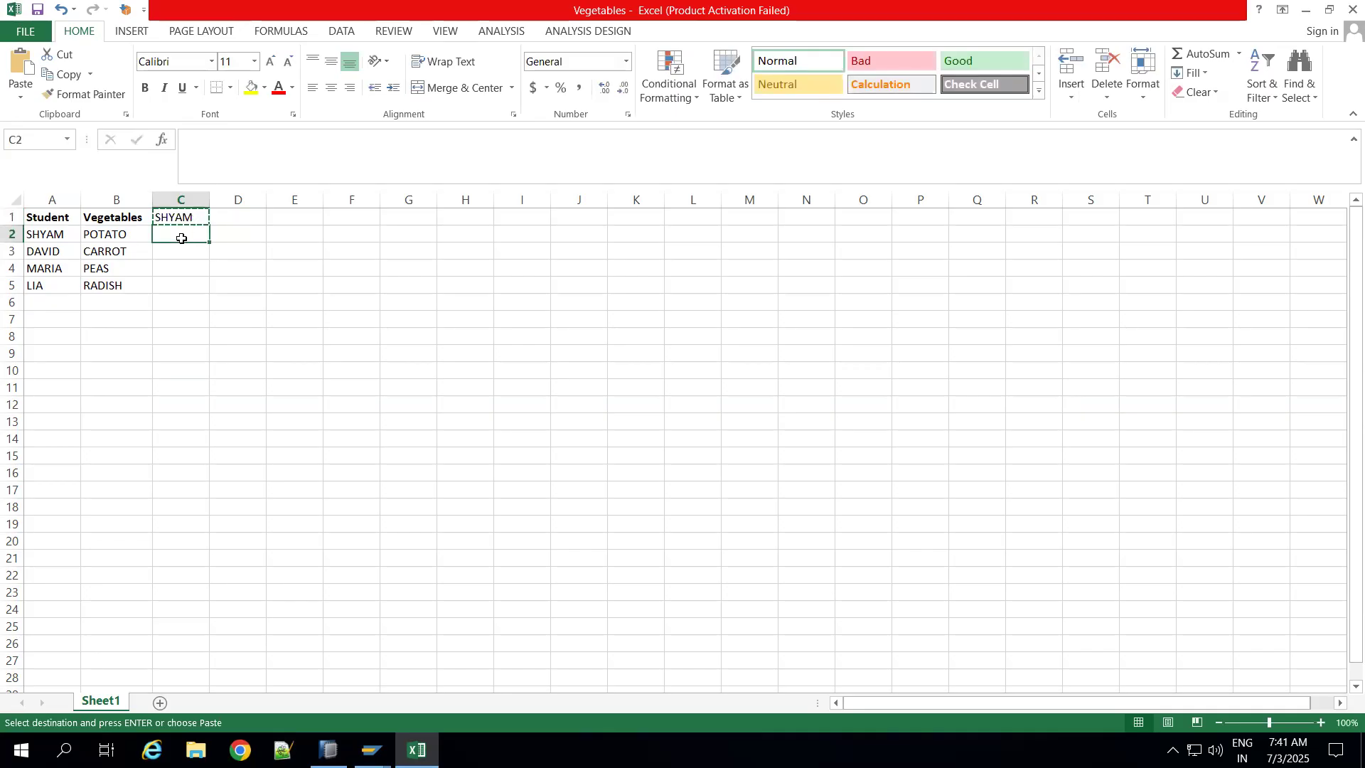
pyautogui.hotkey('ctrl', 'v')
pyautogui.click(220, 267)
pyautogui.click(198, 236)
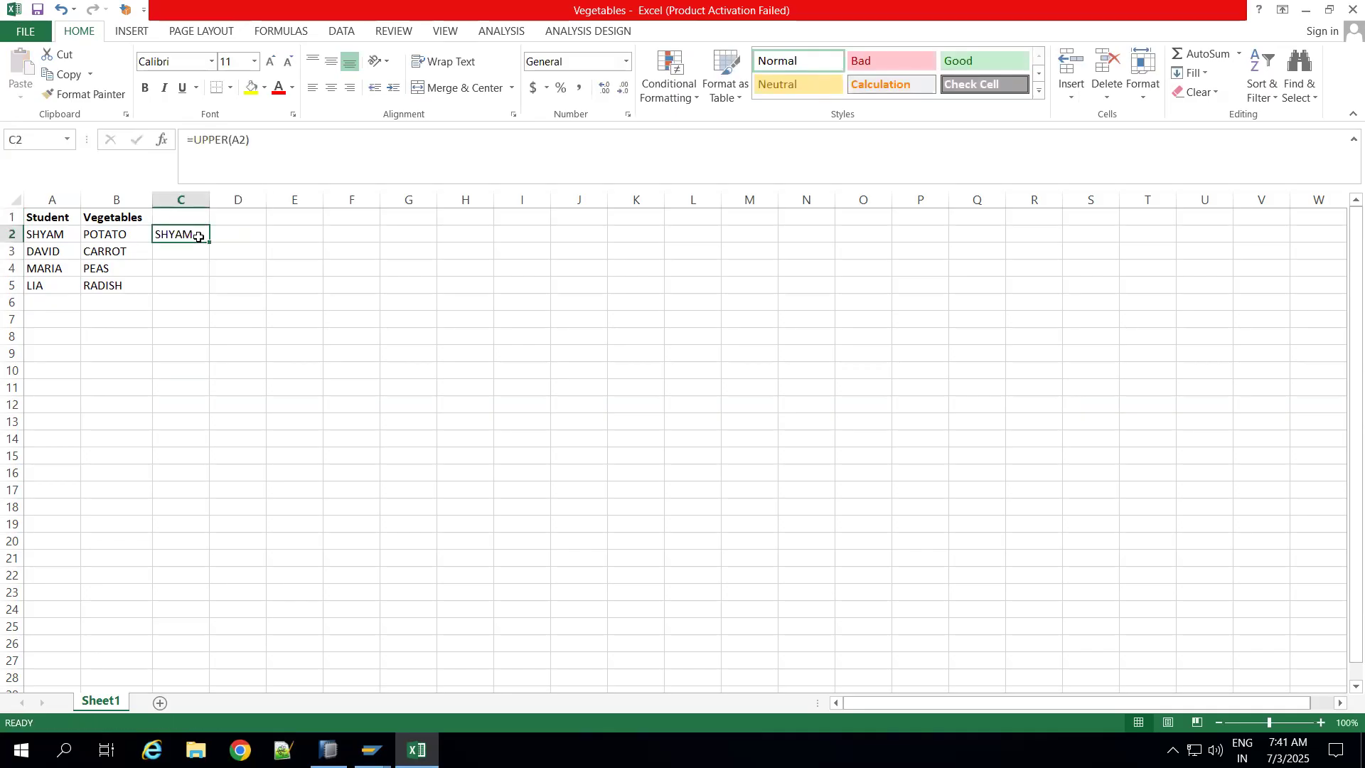
pyautogui.doubleClick(209, 242)
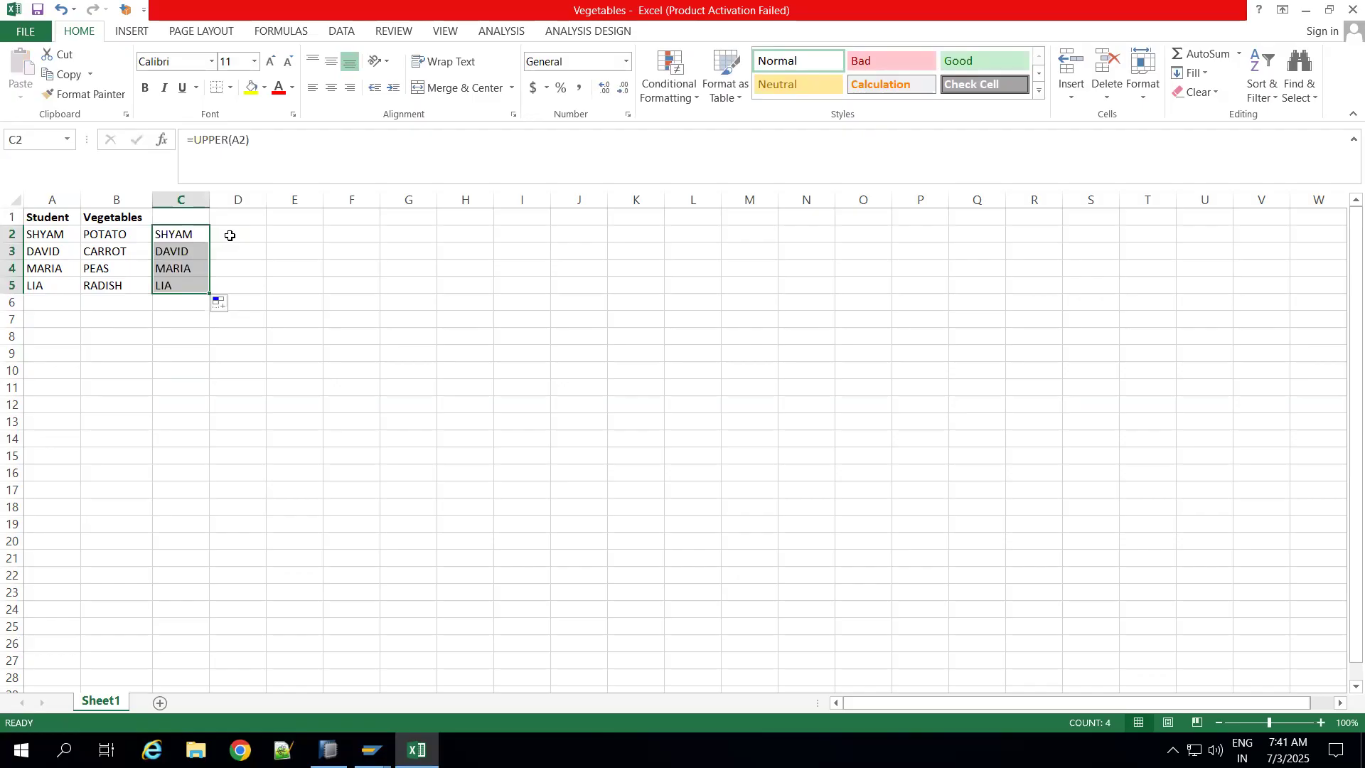
pyautogui.click(230, 235)
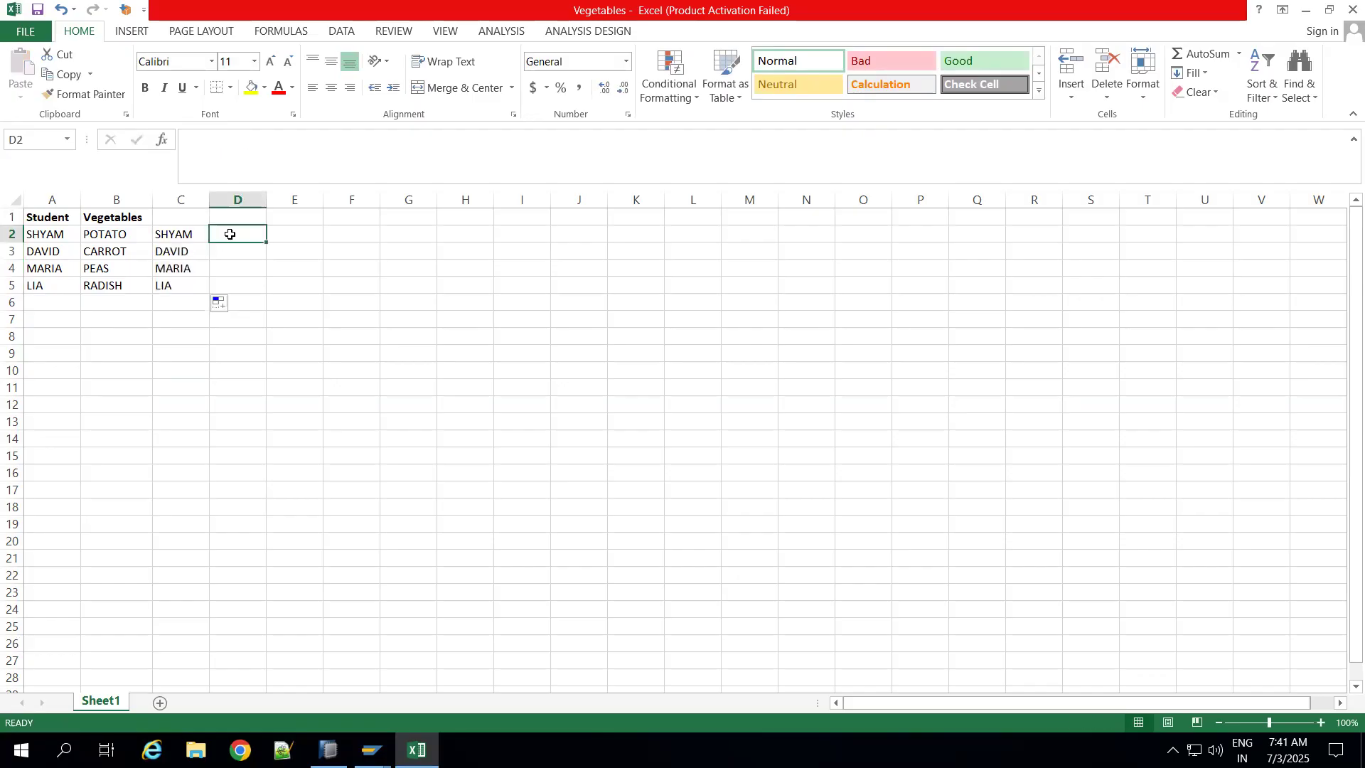
# Step: Clear the UPPER formulas from cells C2 to C5
pyautogui.click(130, 233)
pyautogui.click(243, 228)
pyautogui.moveTo(194, 234); pyautogui.dragTo(194, 290)
pyautogui.press('Delete')
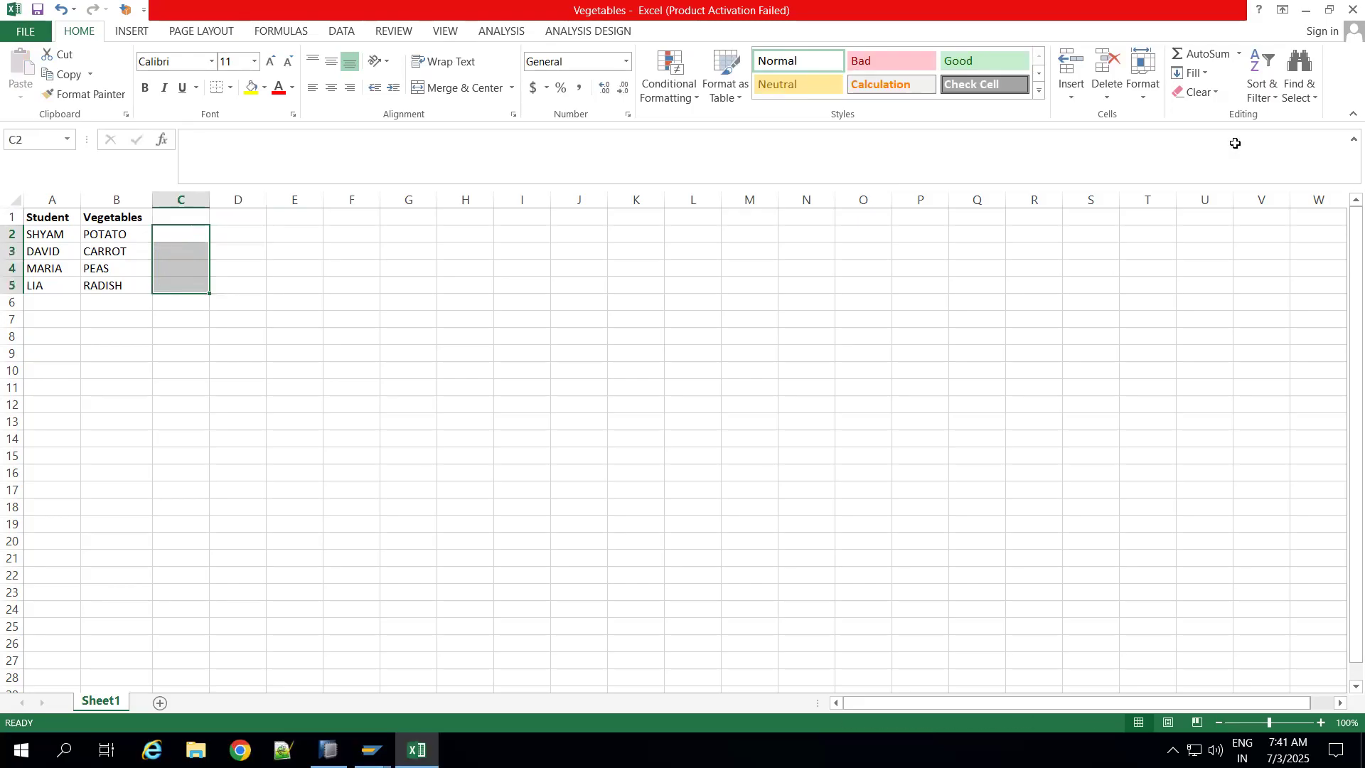
# Step: Close the Vegetables workbook, switch to SAP HANA Studio and delete the failed data transfer request from its monitor
pyautogui.click(1353, 9)
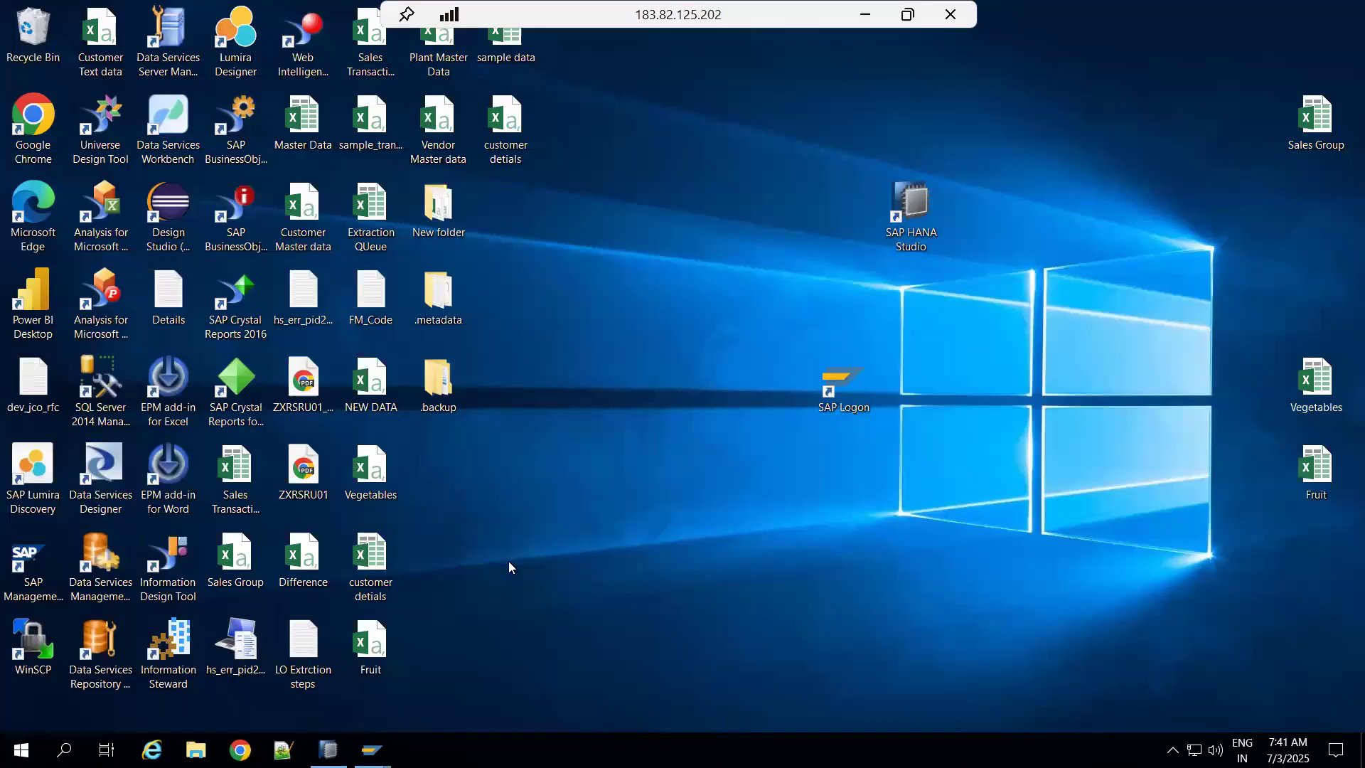
pyautogui.click(328, 751)
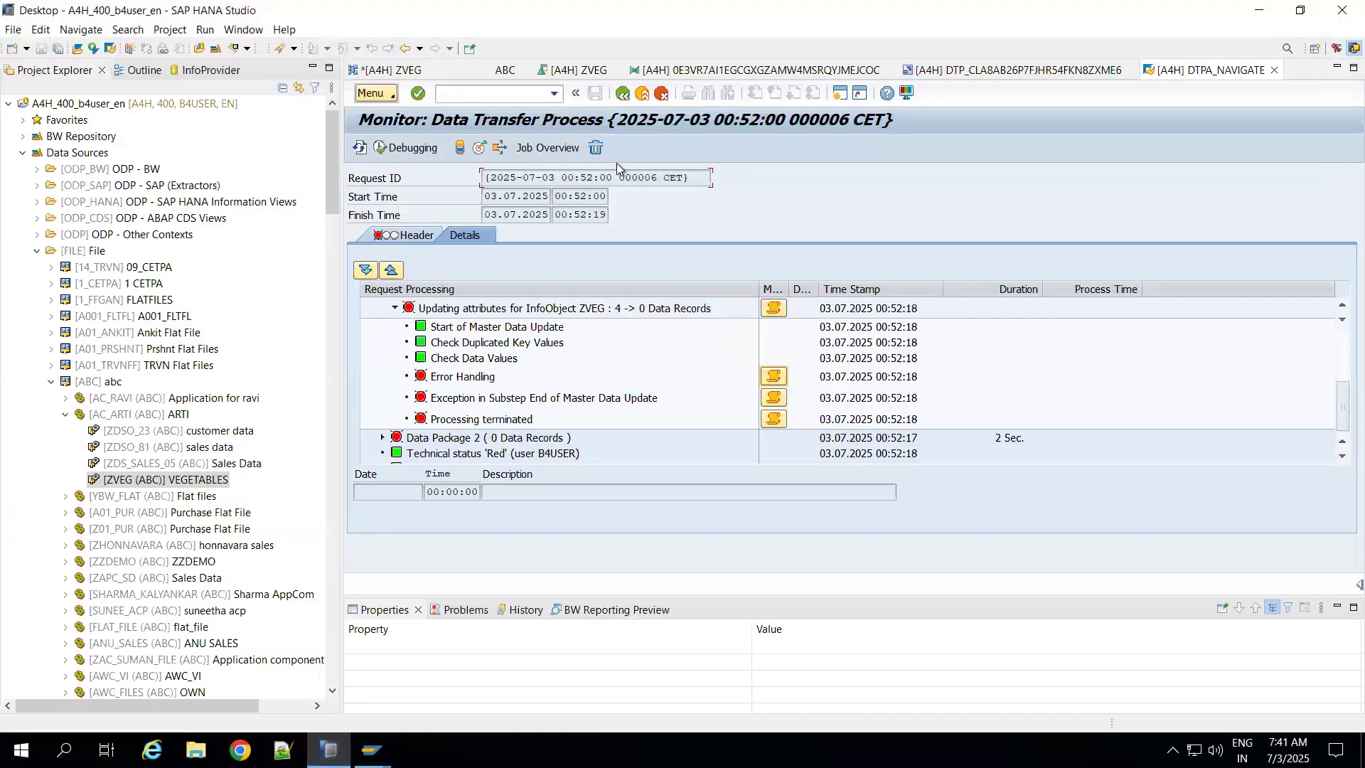
pyautogui.click(595, 148)
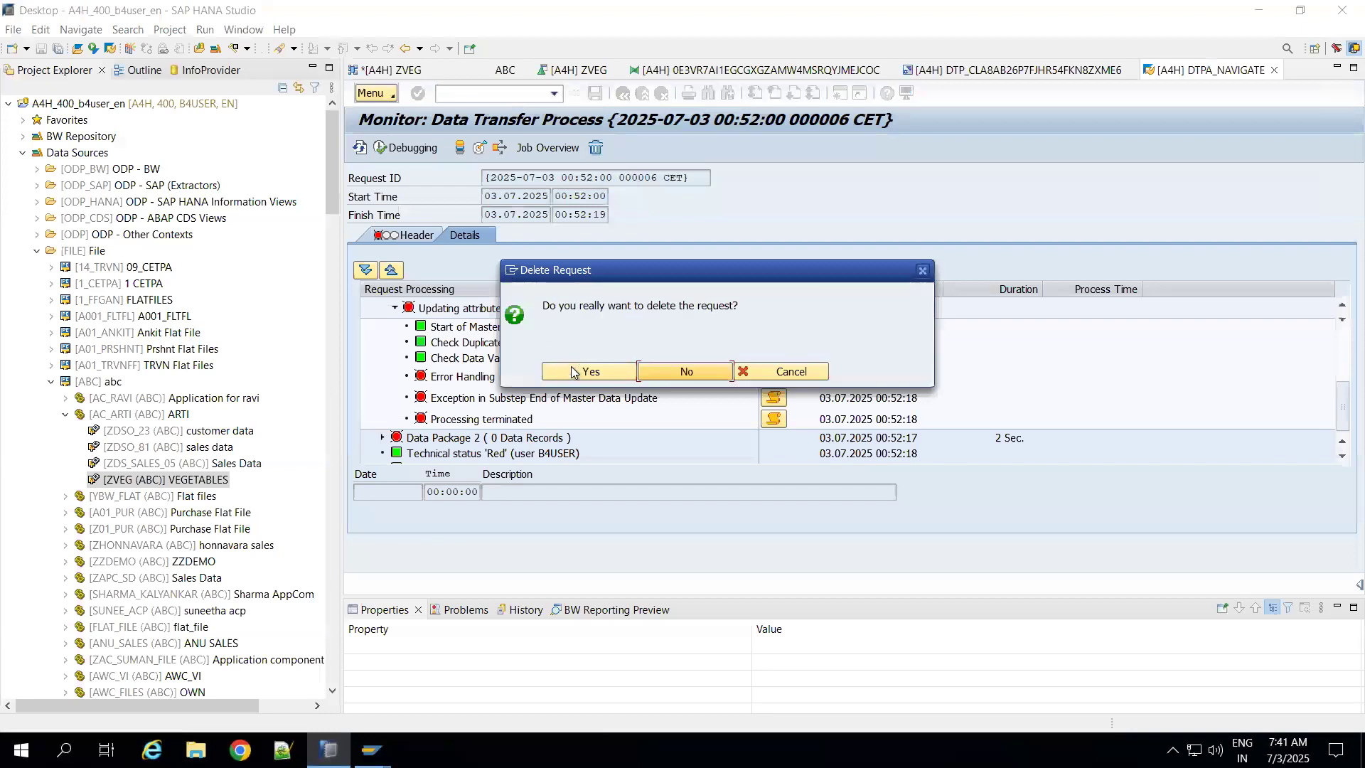
pyautogui.click(587, 372)
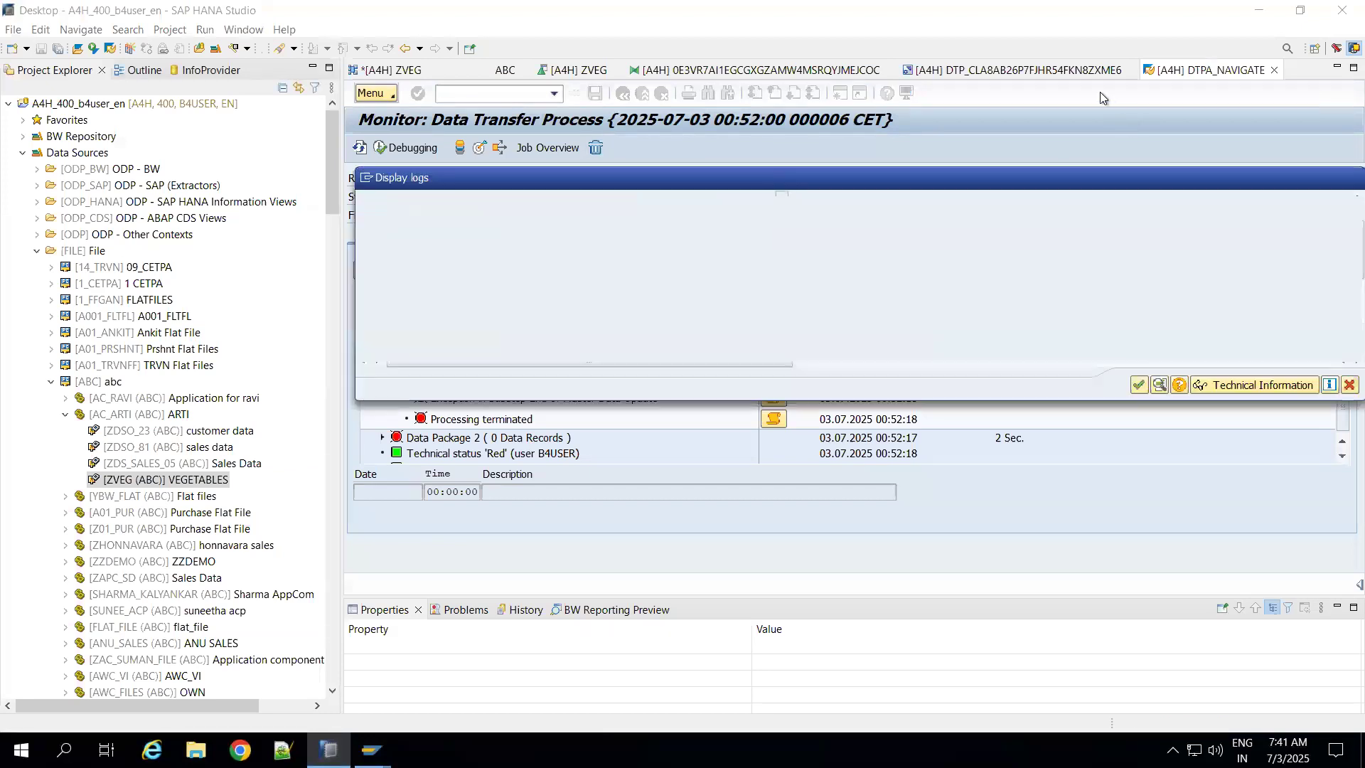
pyautogui.click(1139, 385)
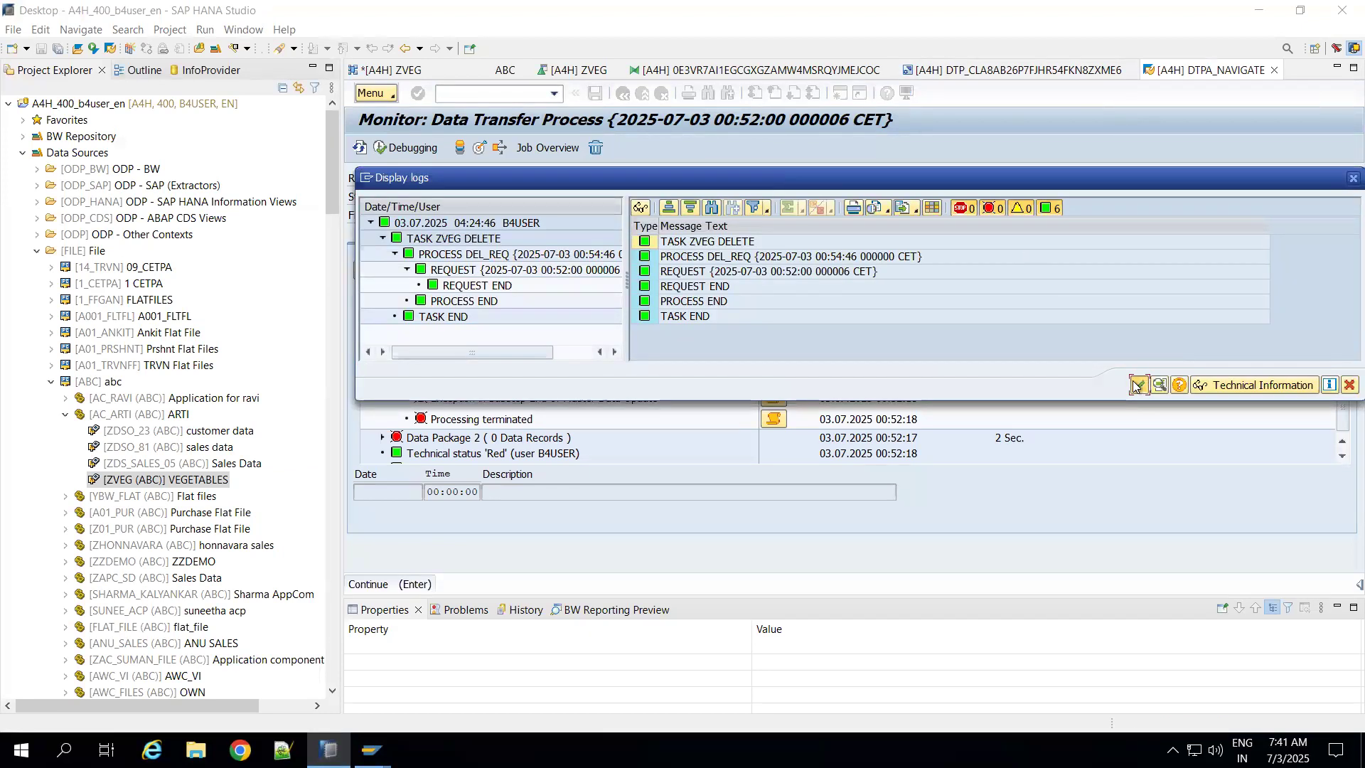
# Step: Execute the ZVEG data transfer process again with serial partial SAP HANA execution in dialog process, and display its request monitor
pyautogui.click(1077, 80)
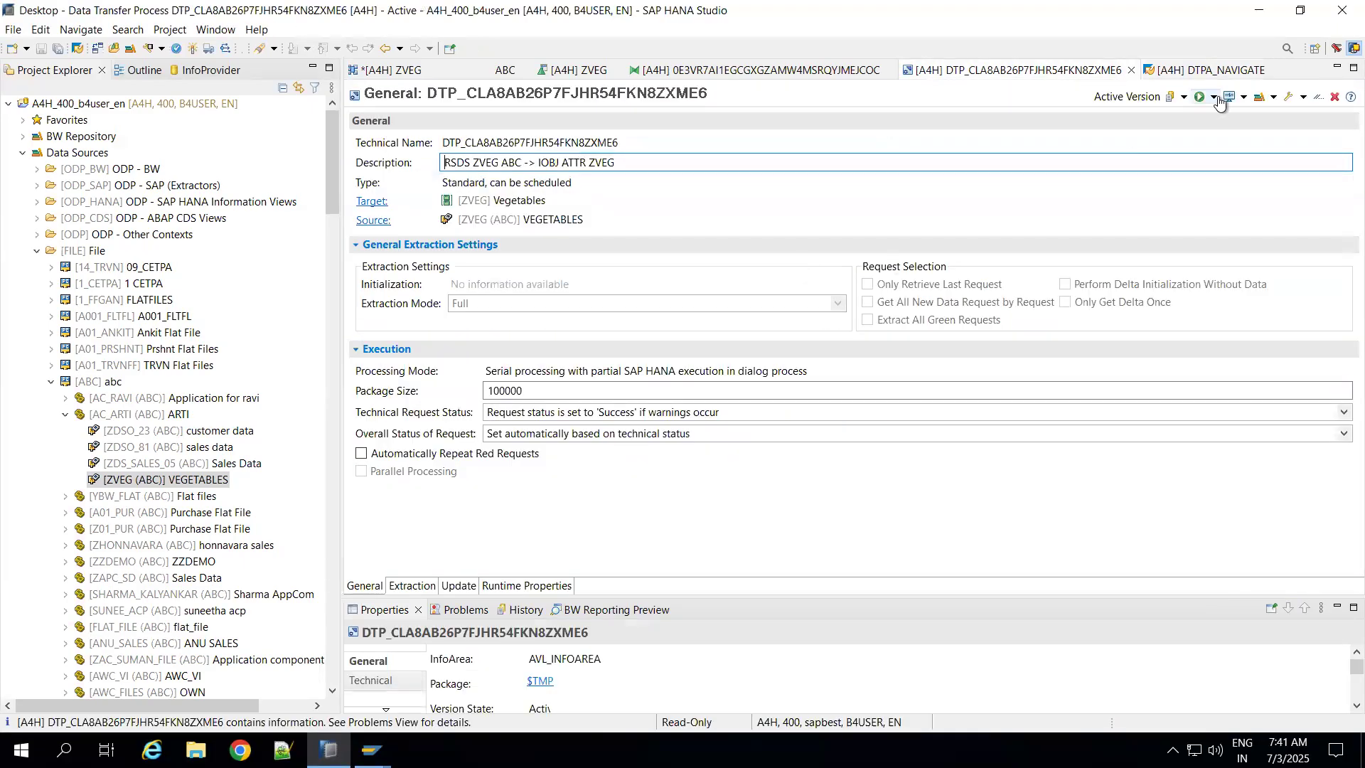
pyautogui.click(1215, 98)
pyautogui.click(1248, 112)
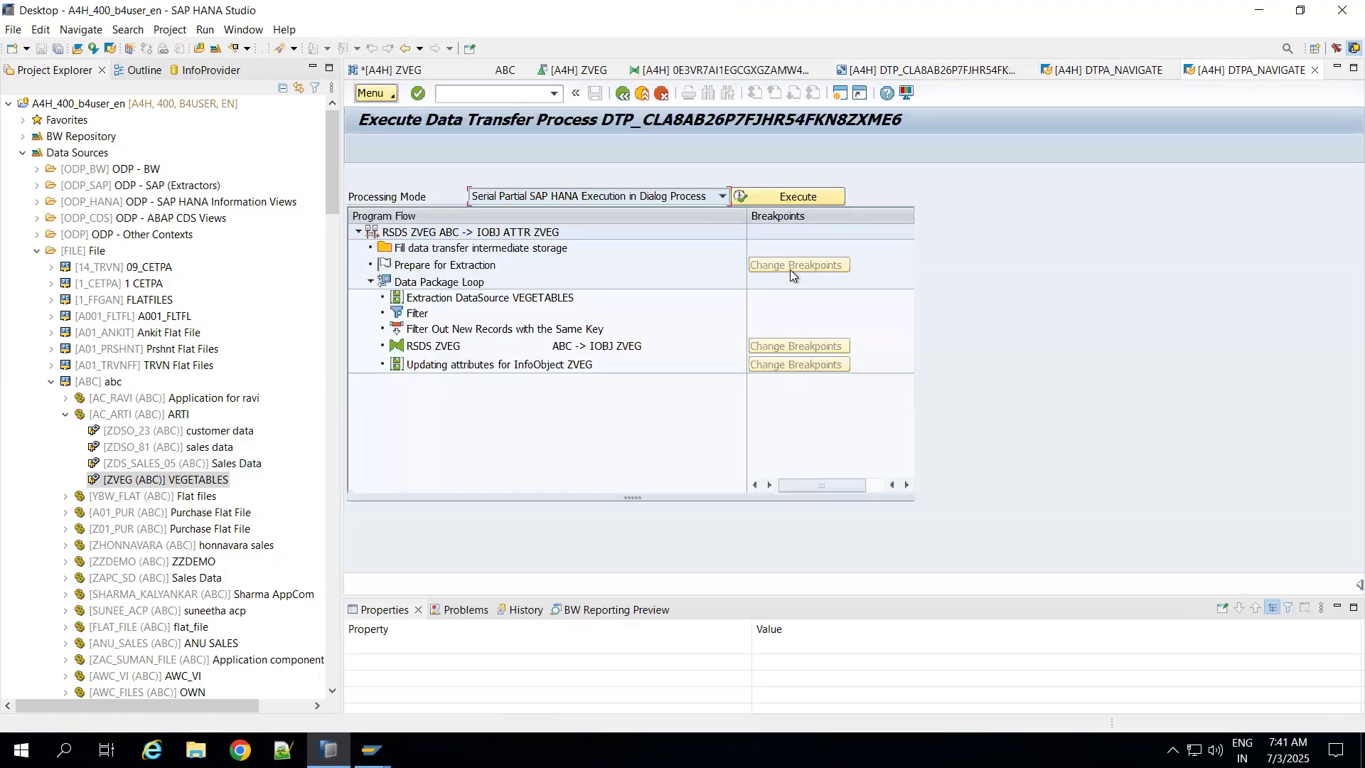
pyautogui.click(754, 197)
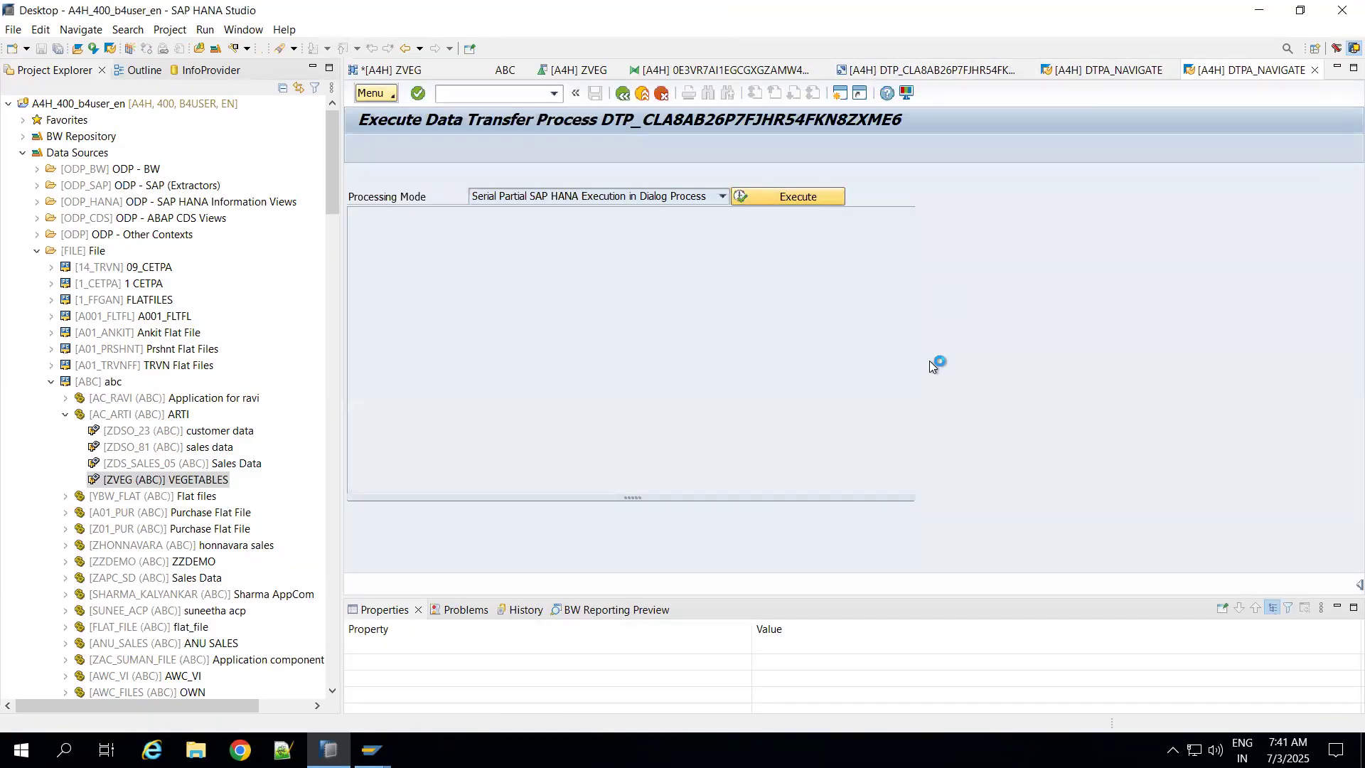
pyautogui.click(769, 513)
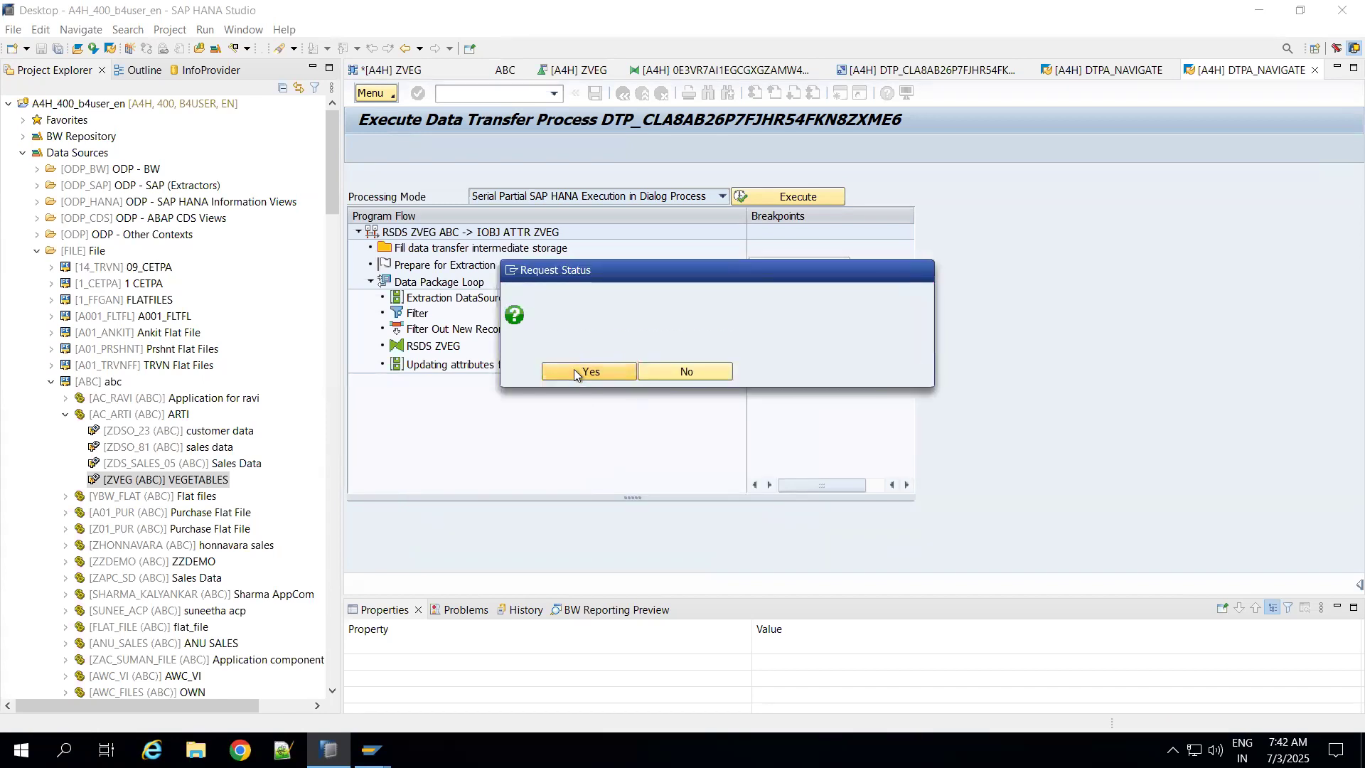
pyautogui.click(576, 373)
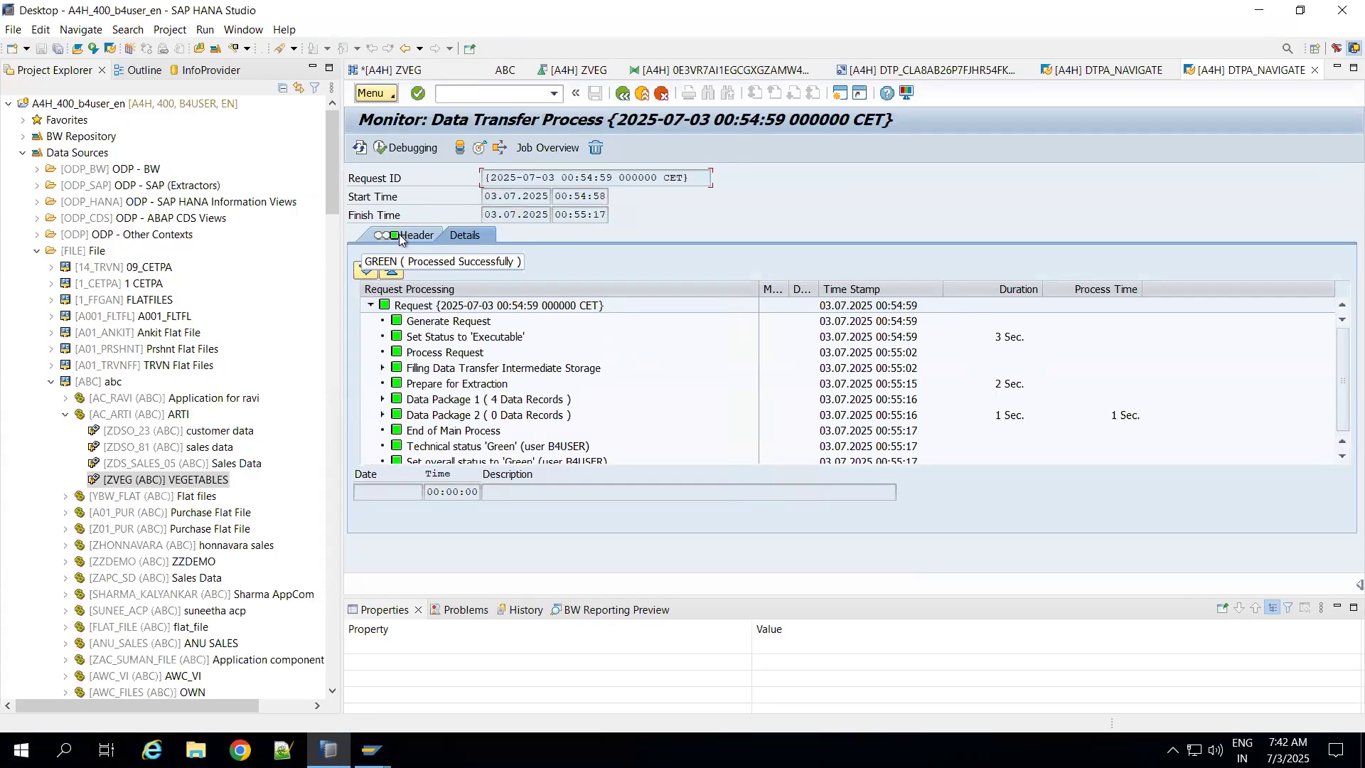
# Step: Open the request management of InfoObject ZVEG and look through the display options for the newest activation request
pyautogui.click(479, 150)
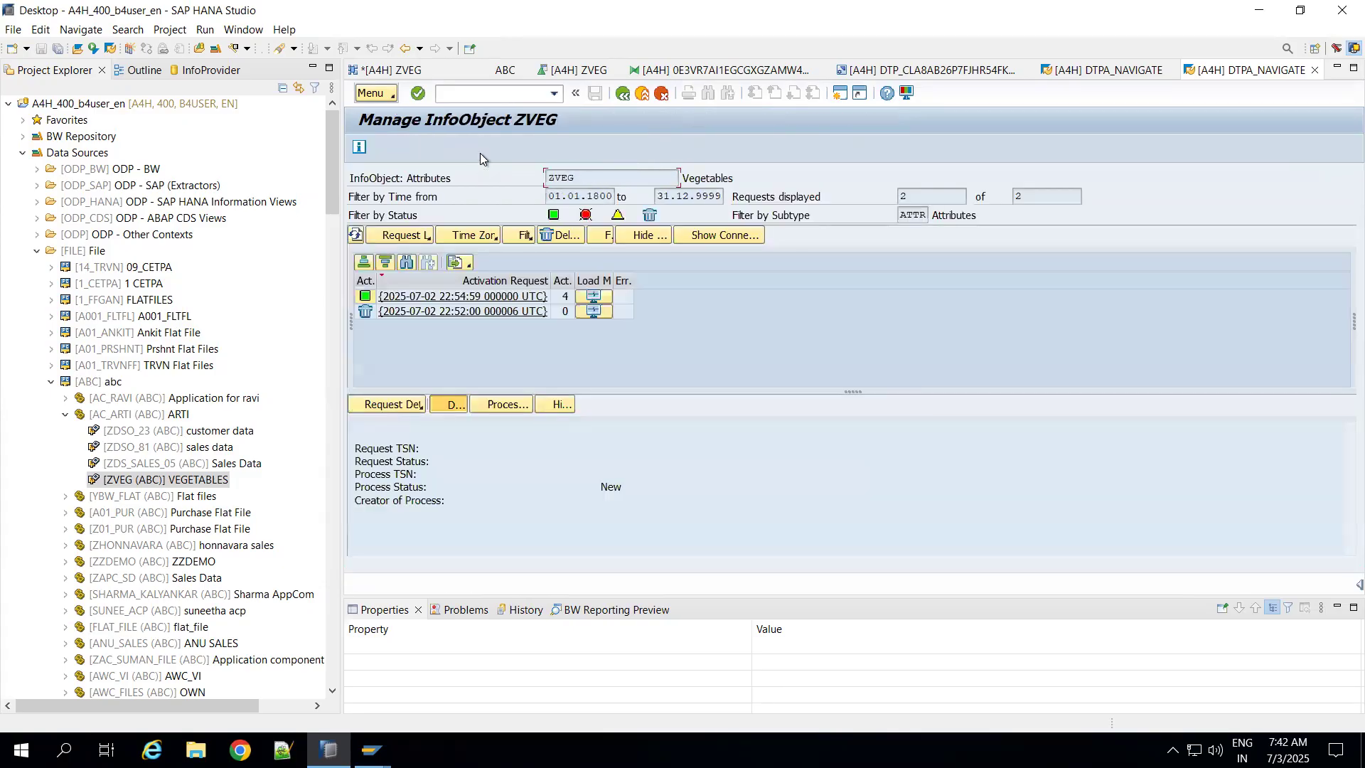
pyautogui.click(623, 297)
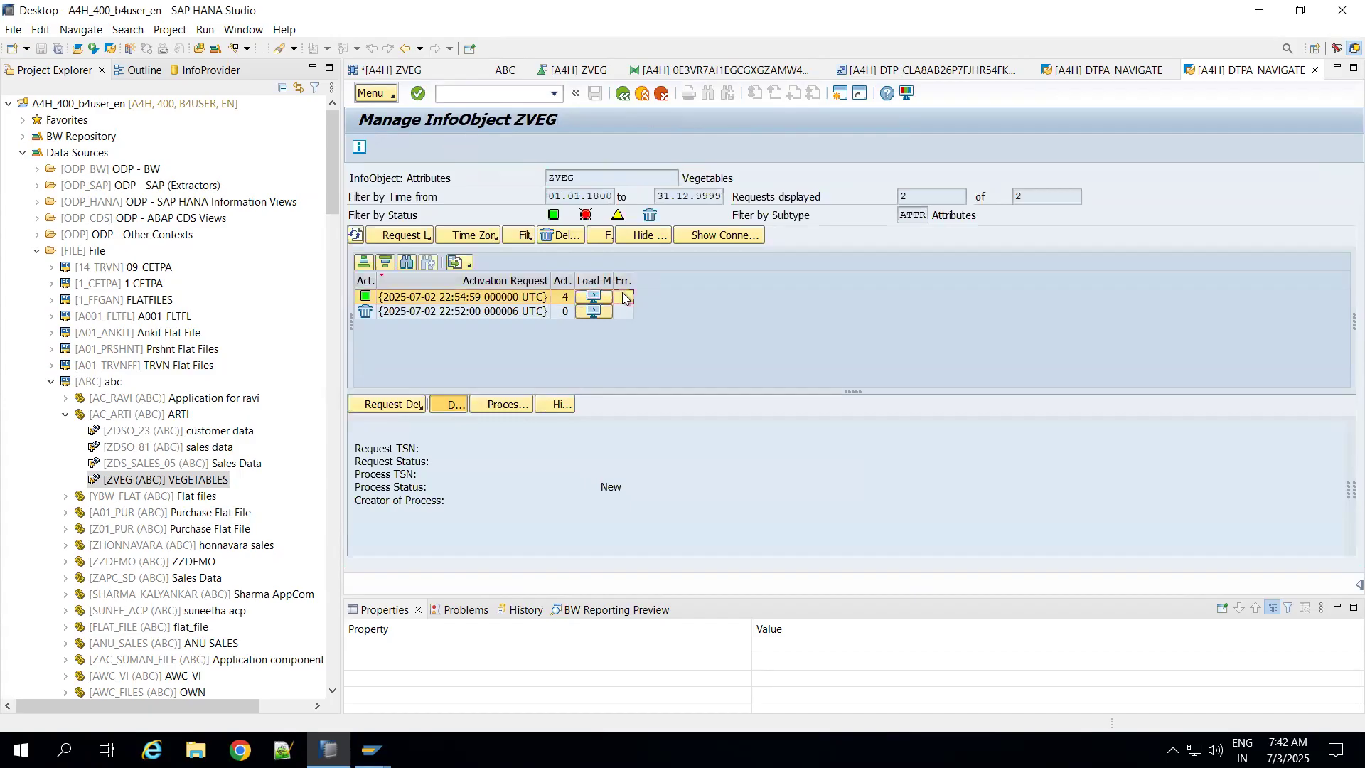
pyautogui.rightClick(623, 297)
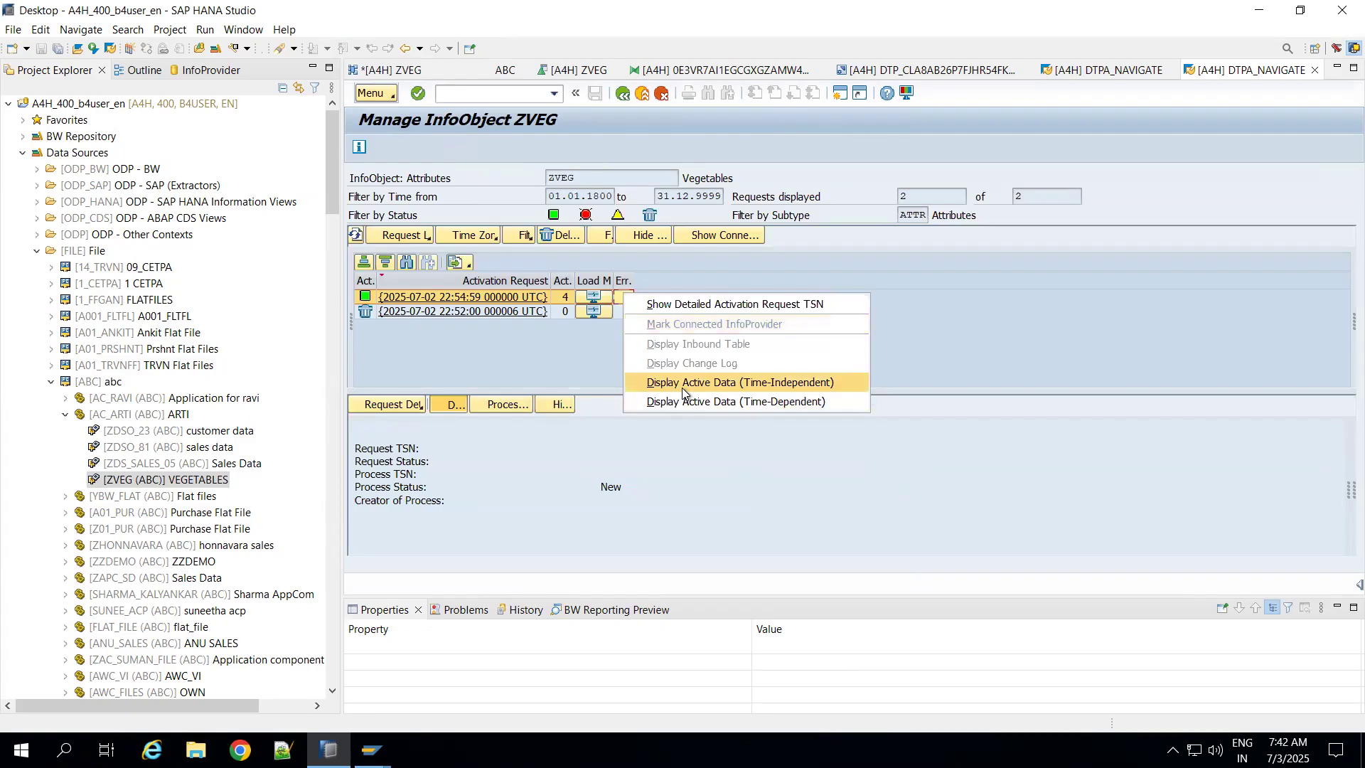
pyautogui.click(595, 366)
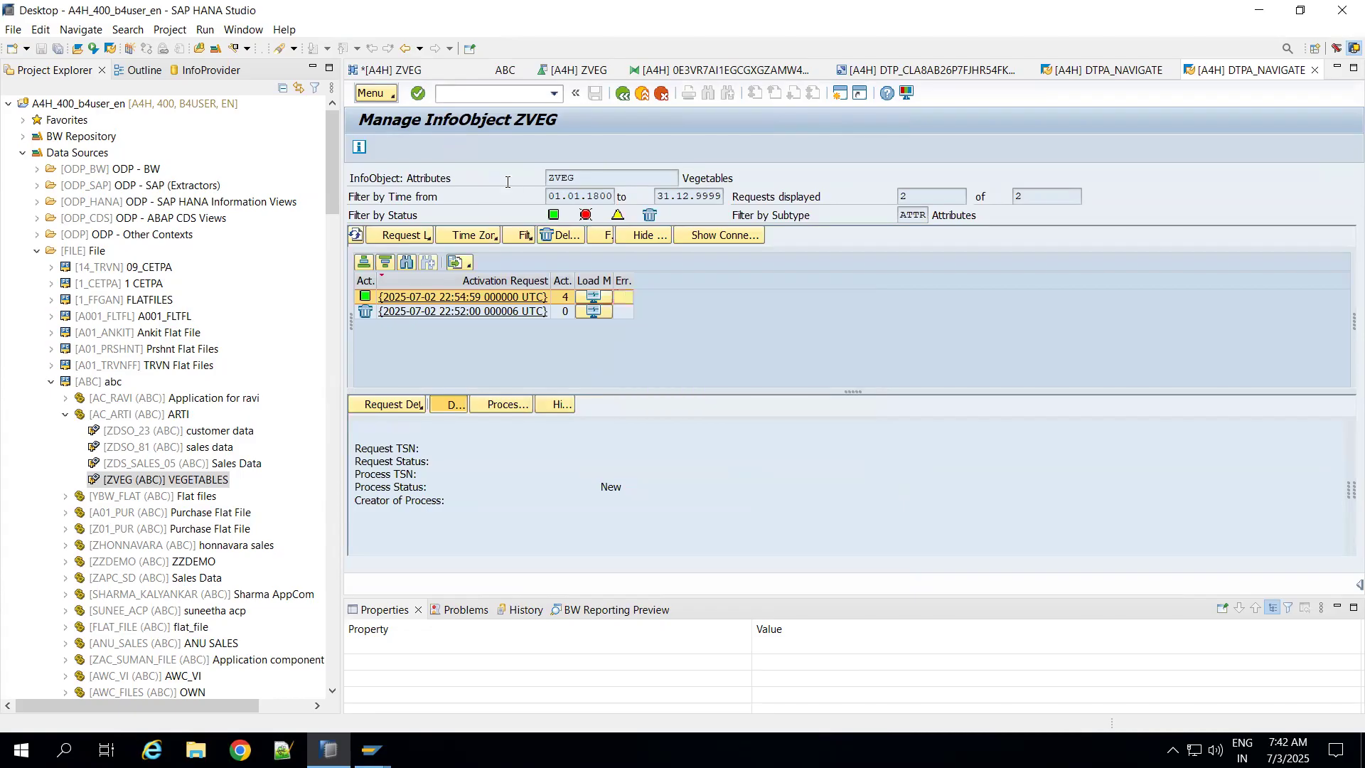
pyautogui.click(394, 94)
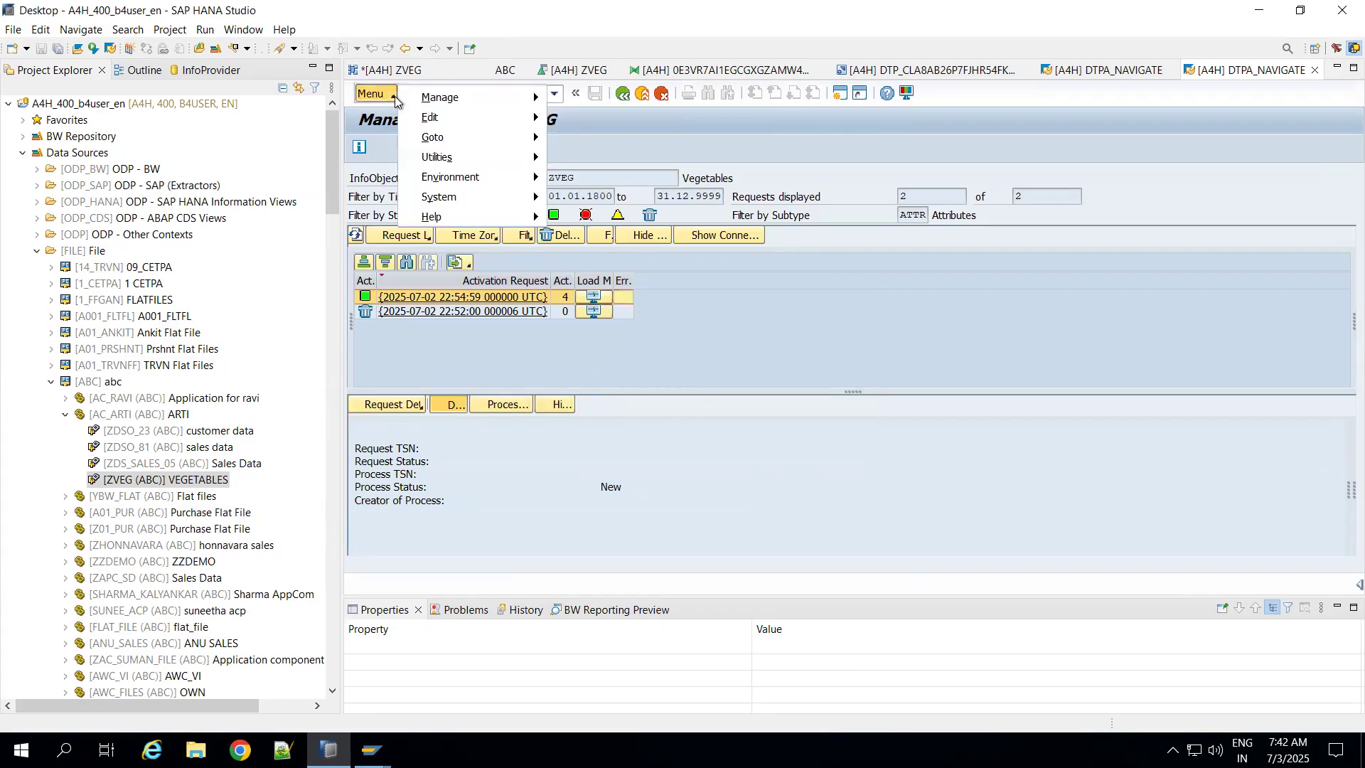